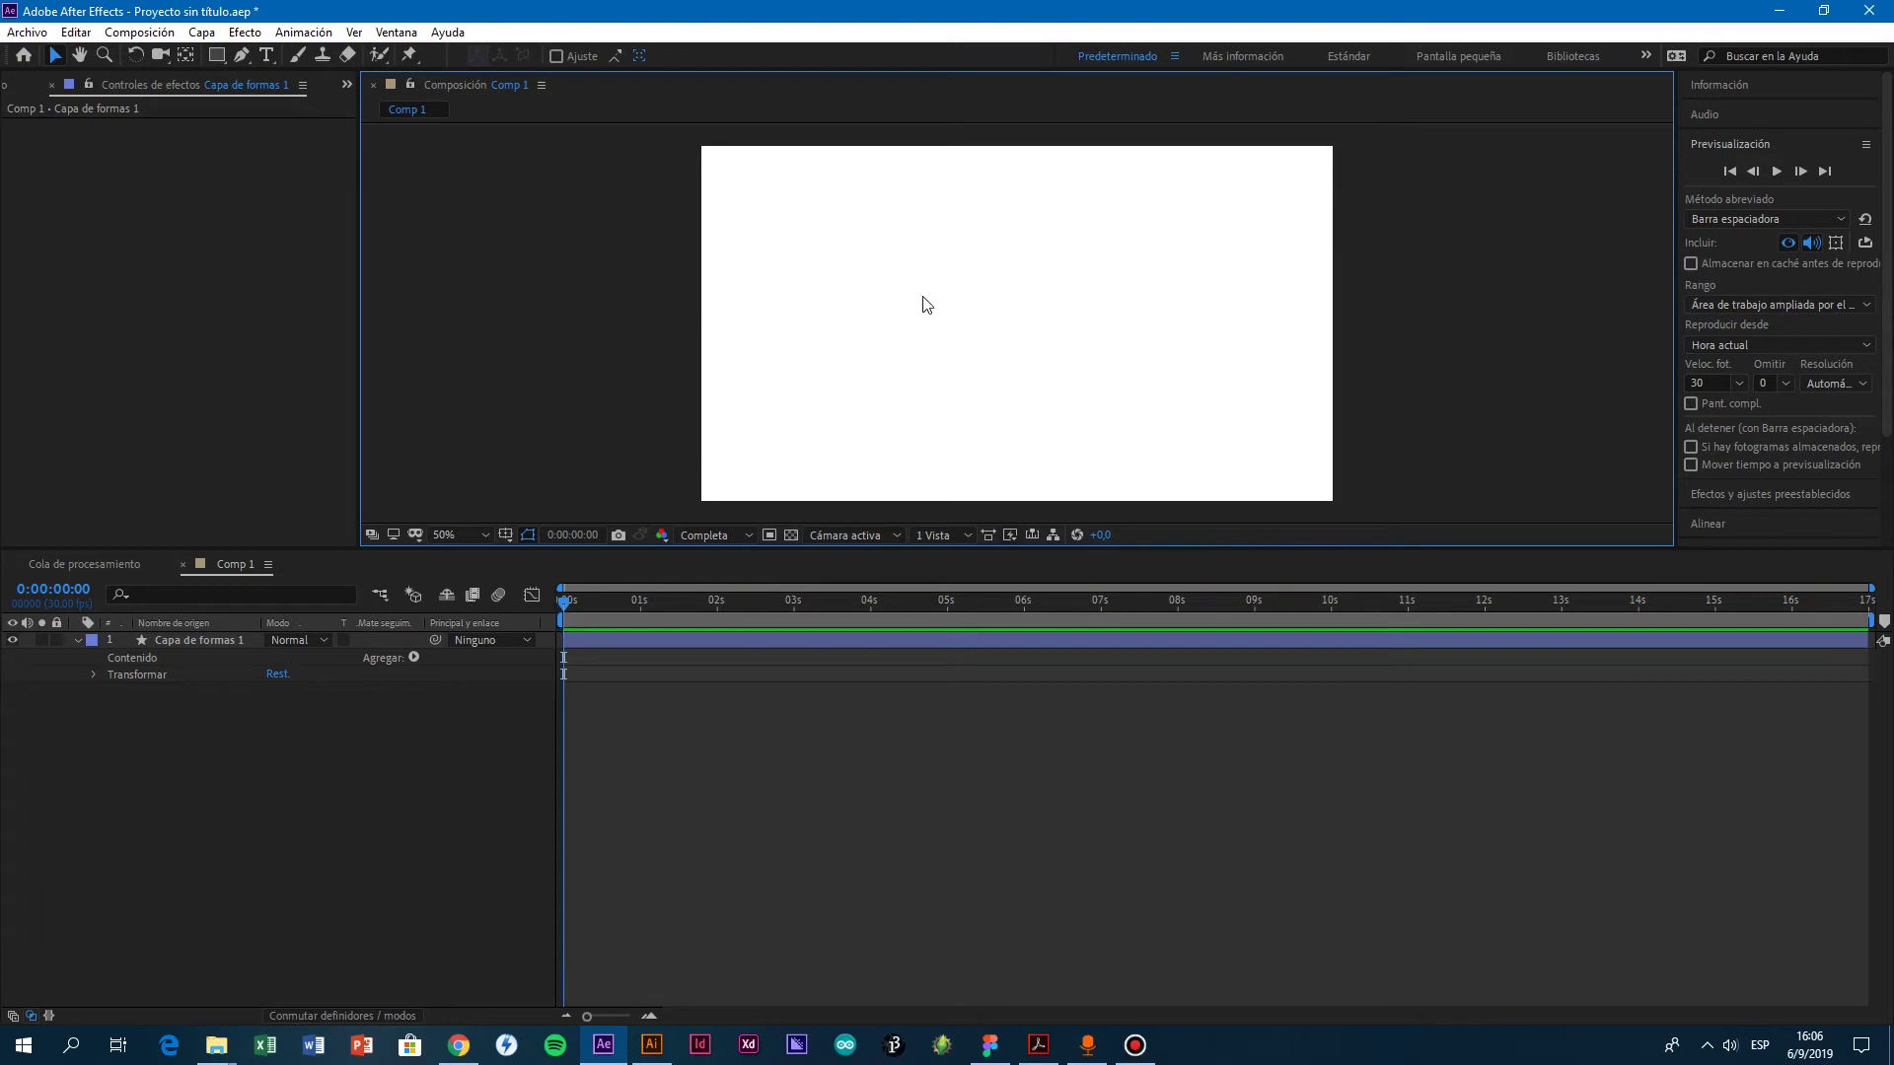
Step: Switch to the Videos y fotos folder, watch the clip 20180526_104517.mp4 enlarged, and close the player
left_click(219, 1048)
left_click(445, 980)
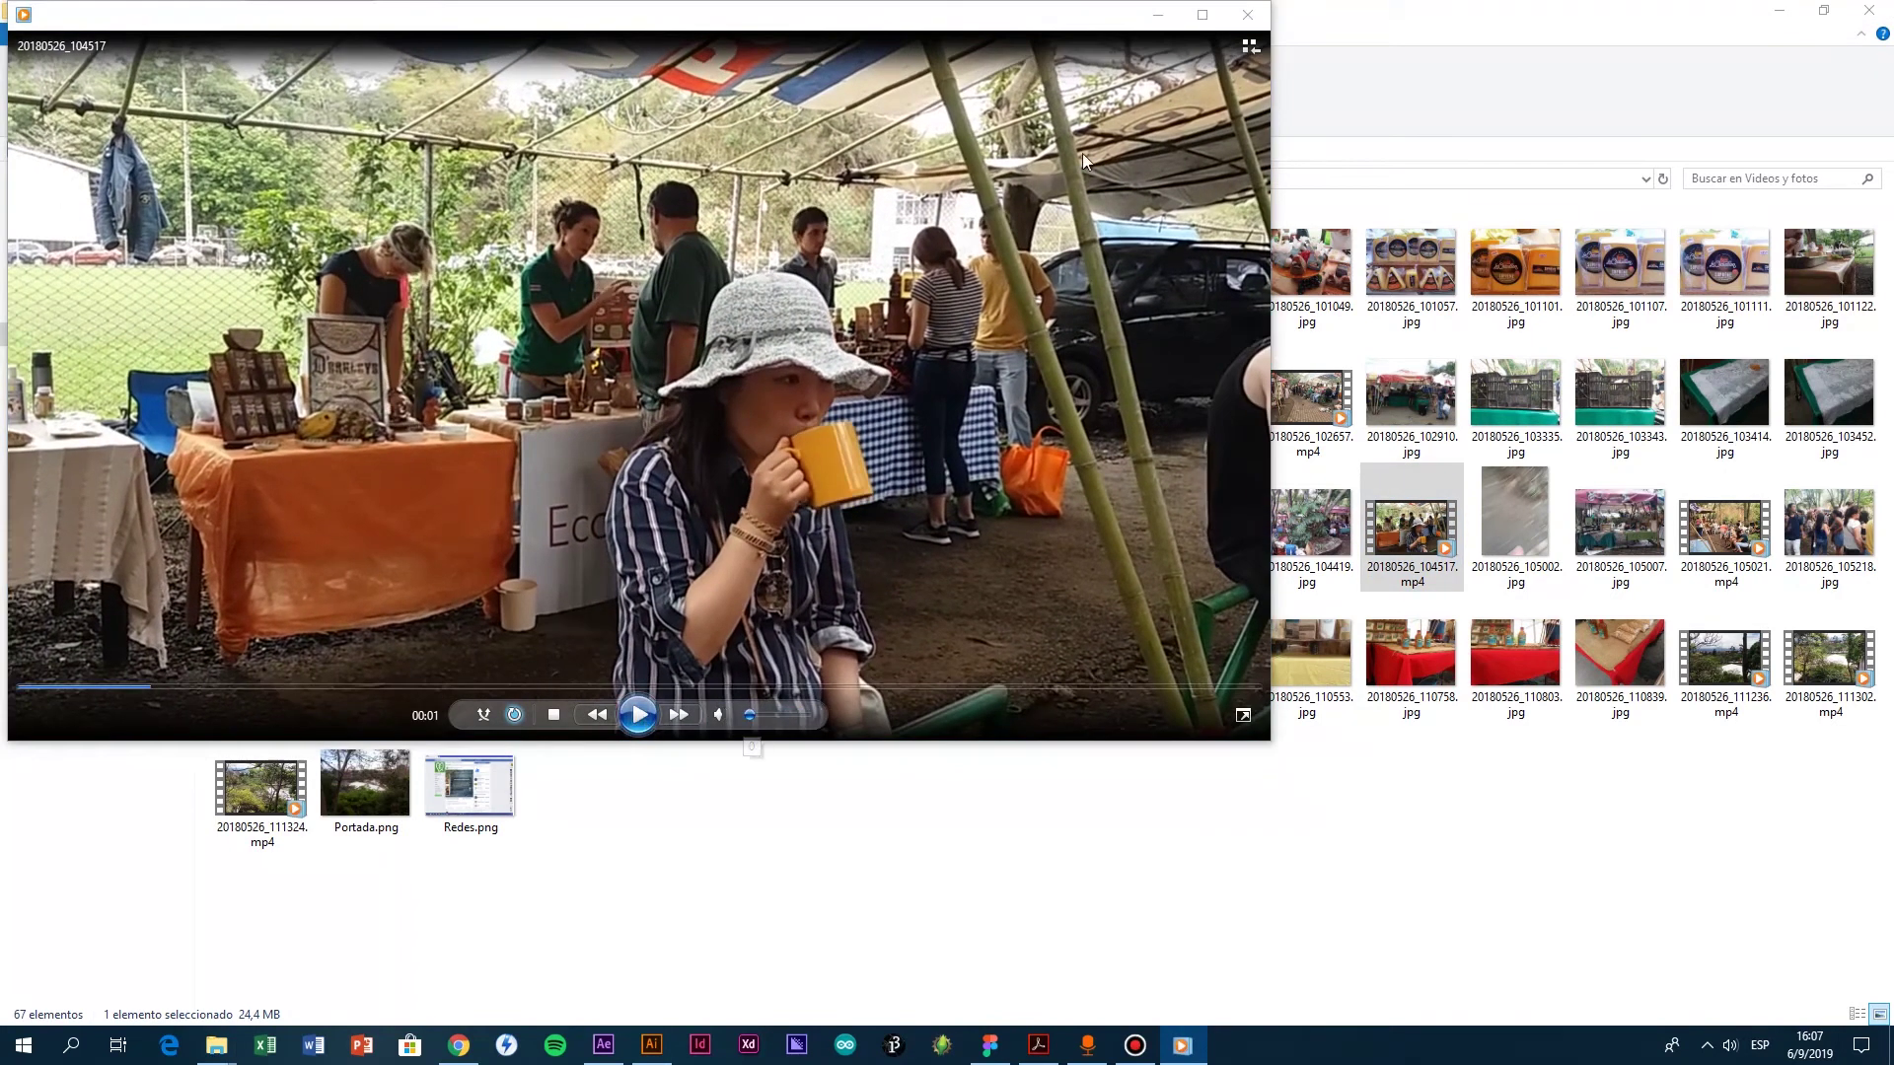
double_click(1068, 538)
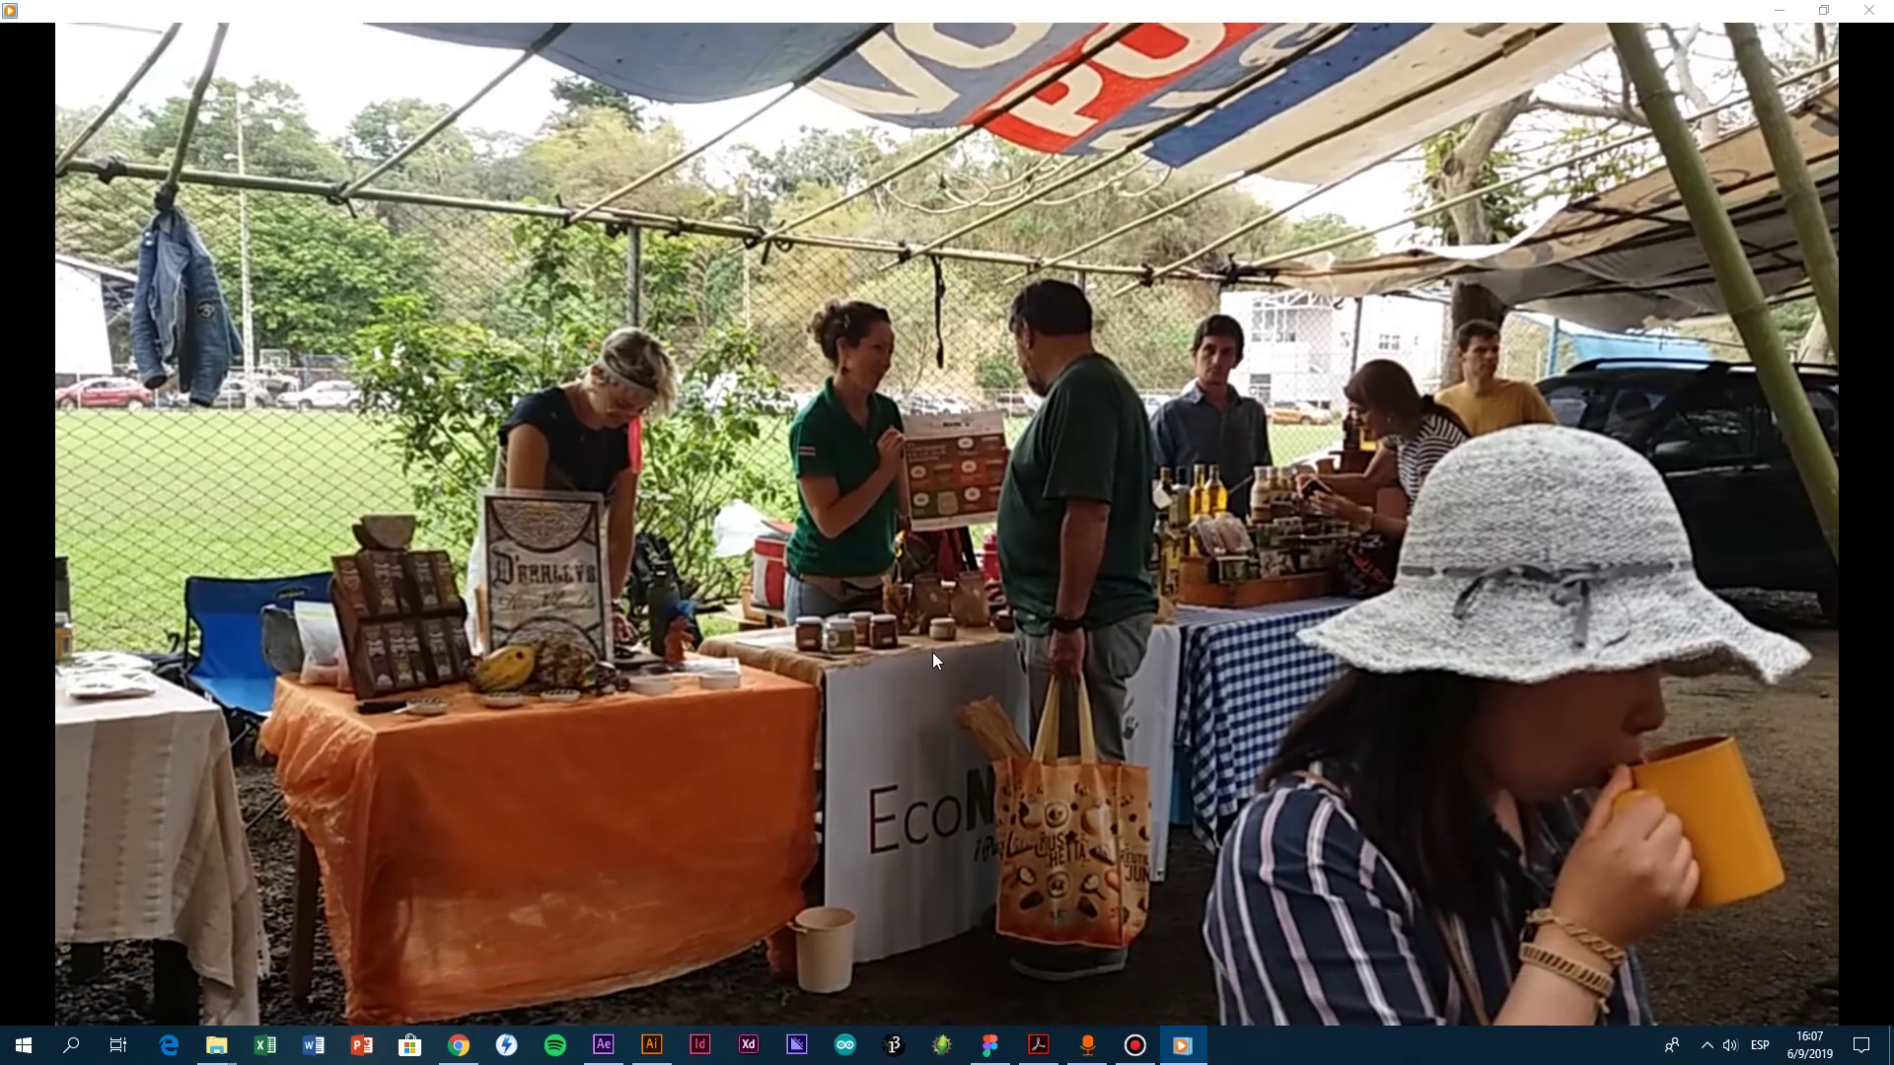
mouse_move(913, 428)
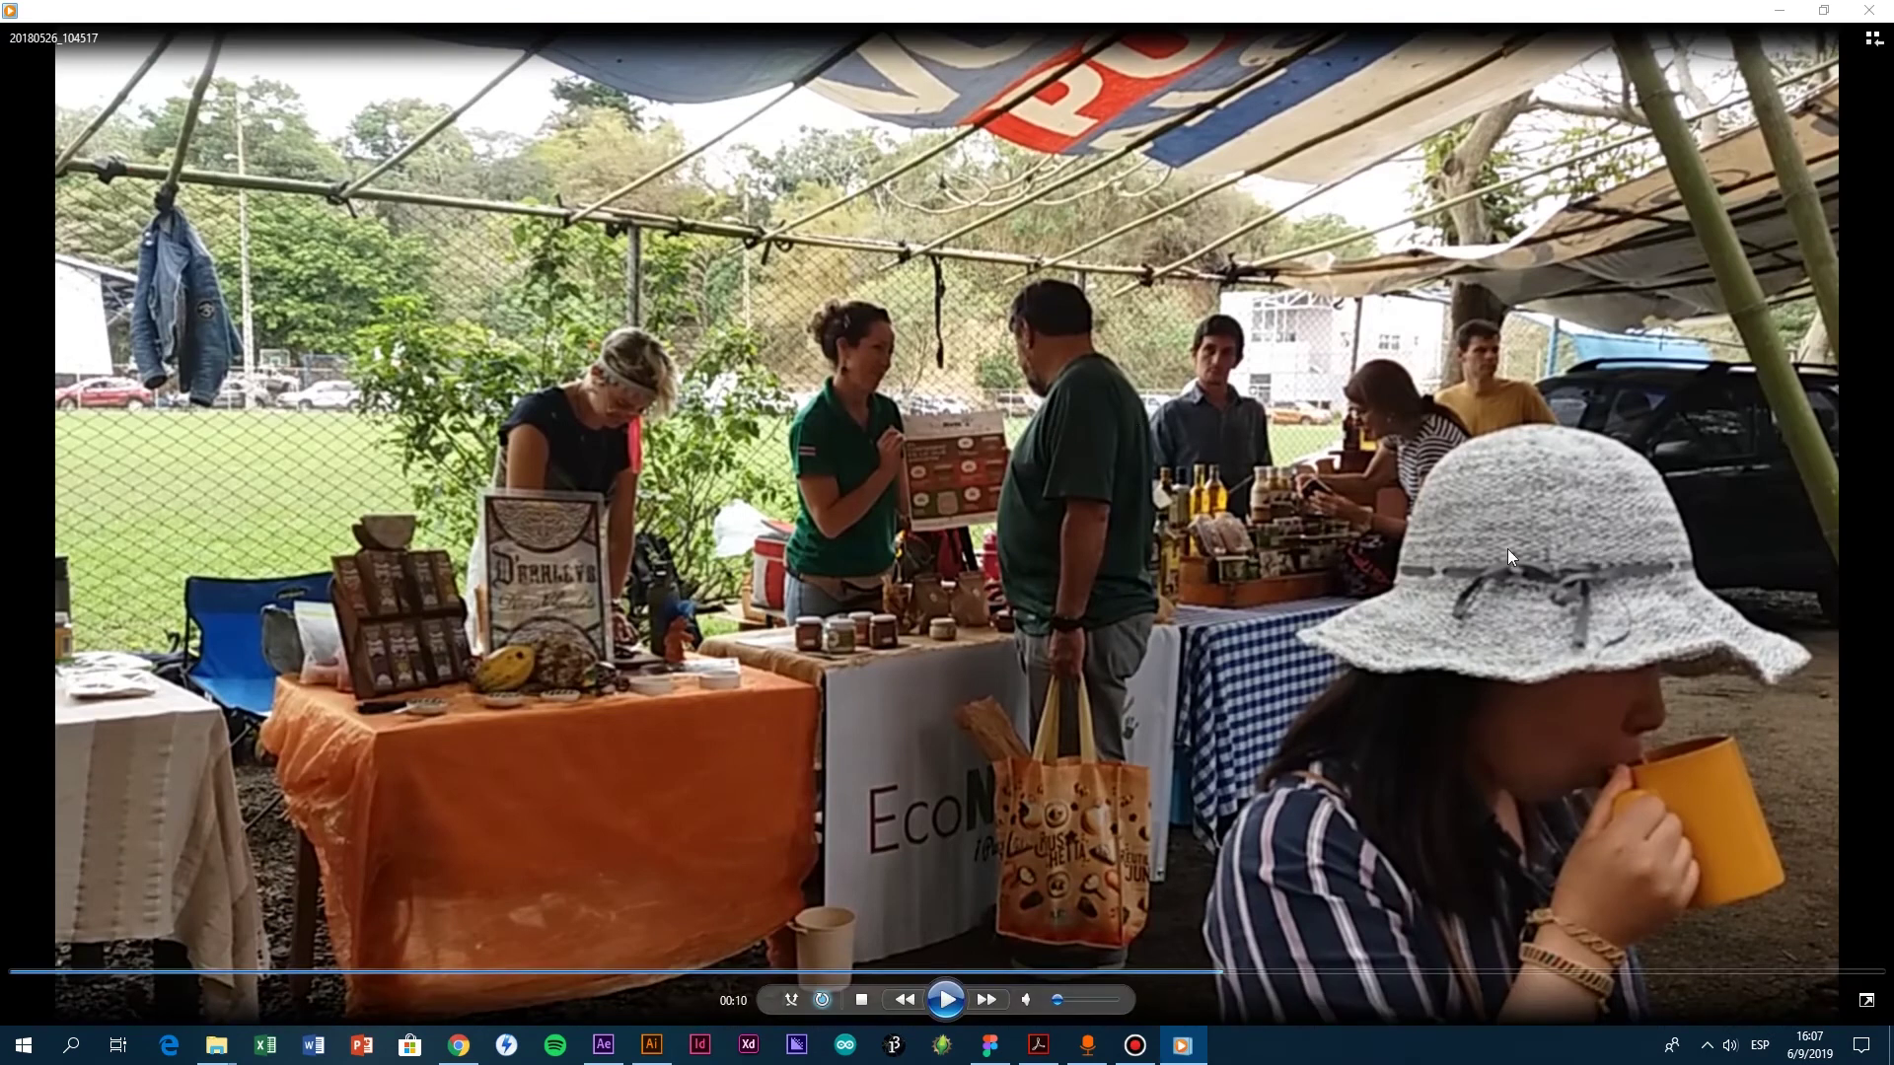
key("space")
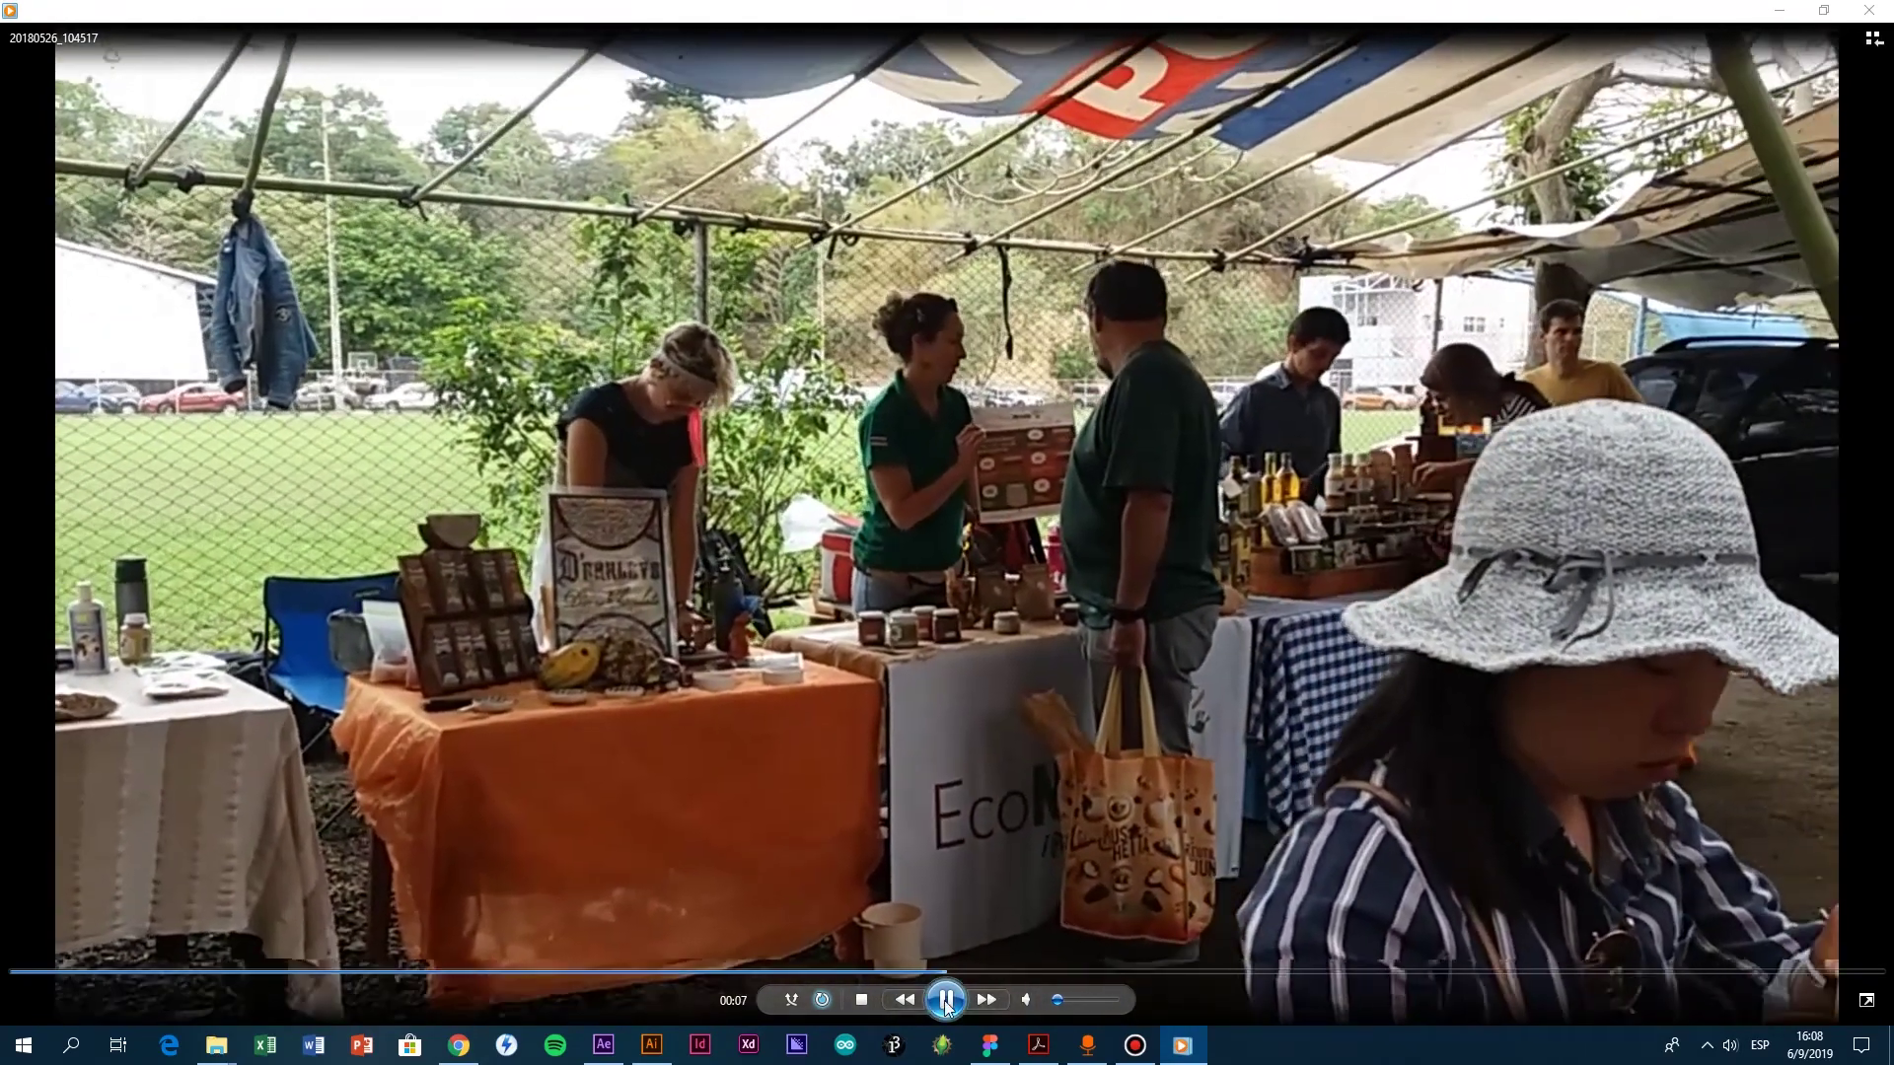
left_click(797, 488)
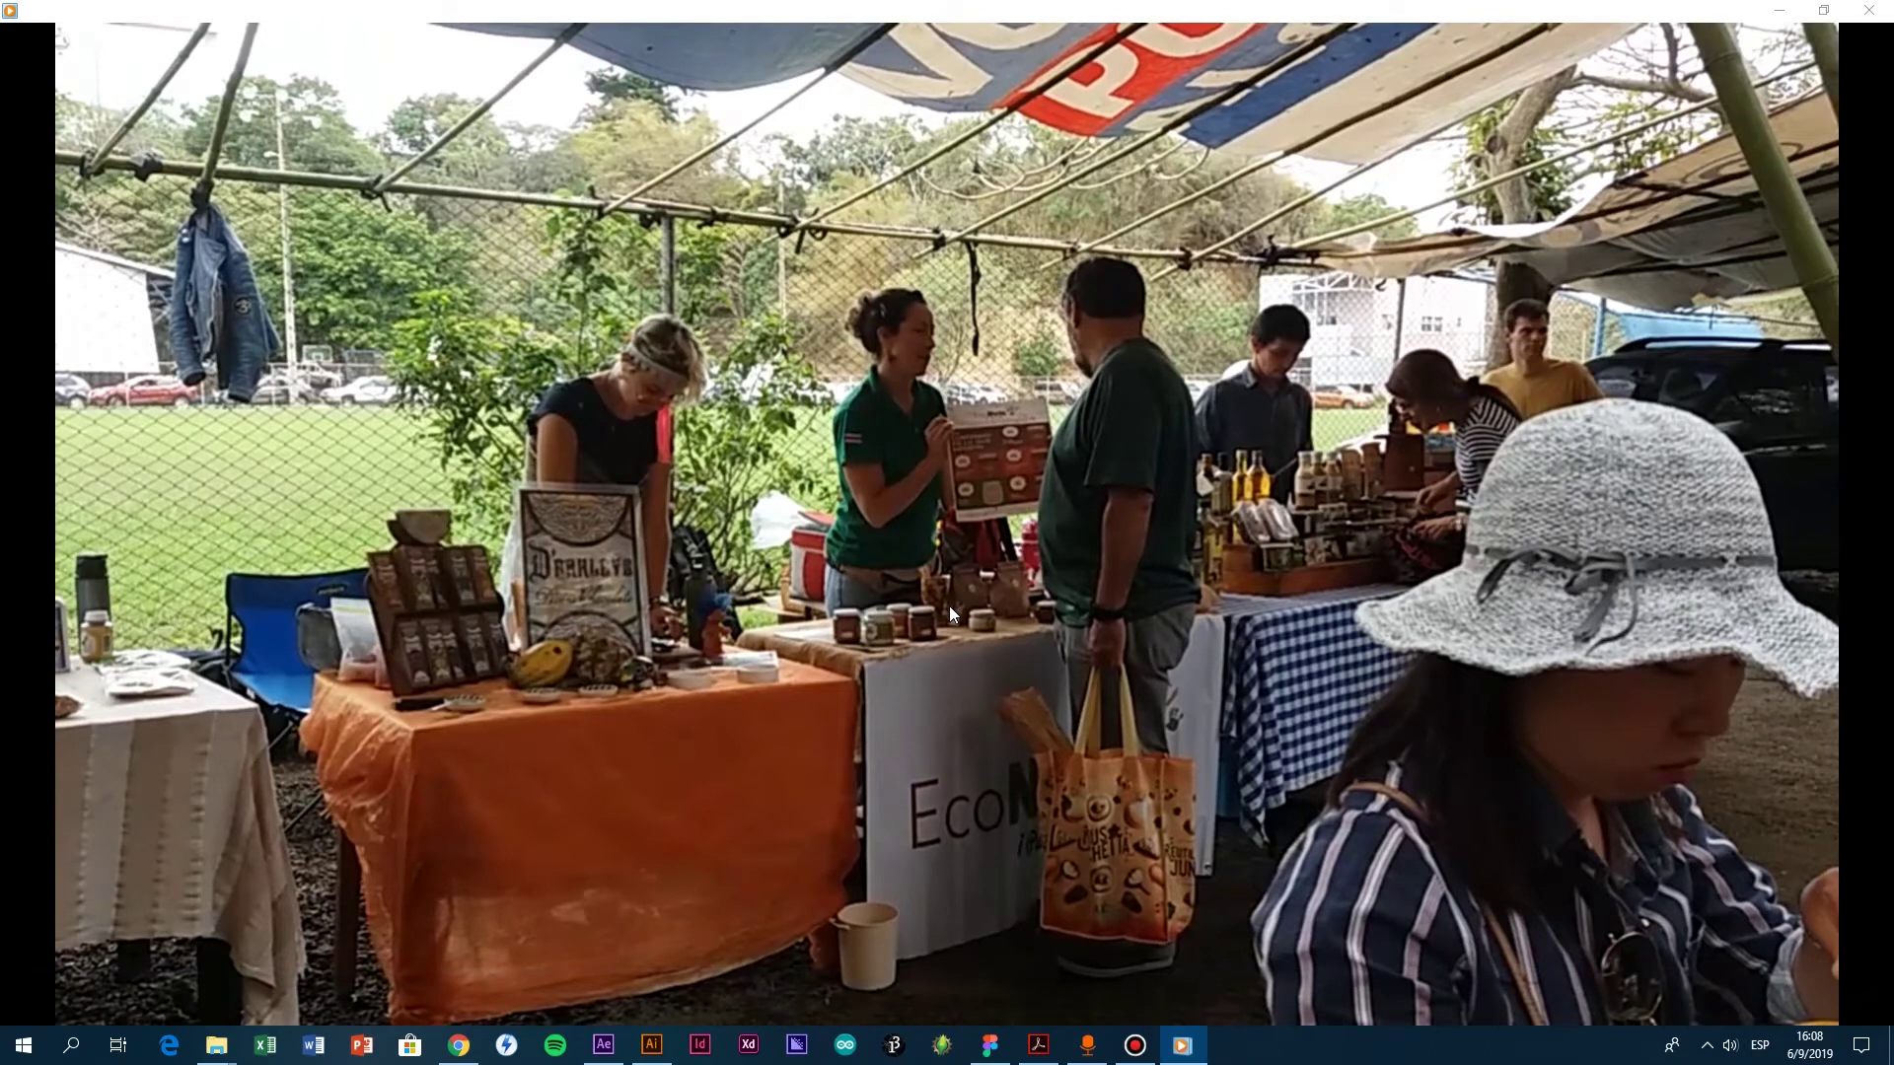
key("alt+F4")
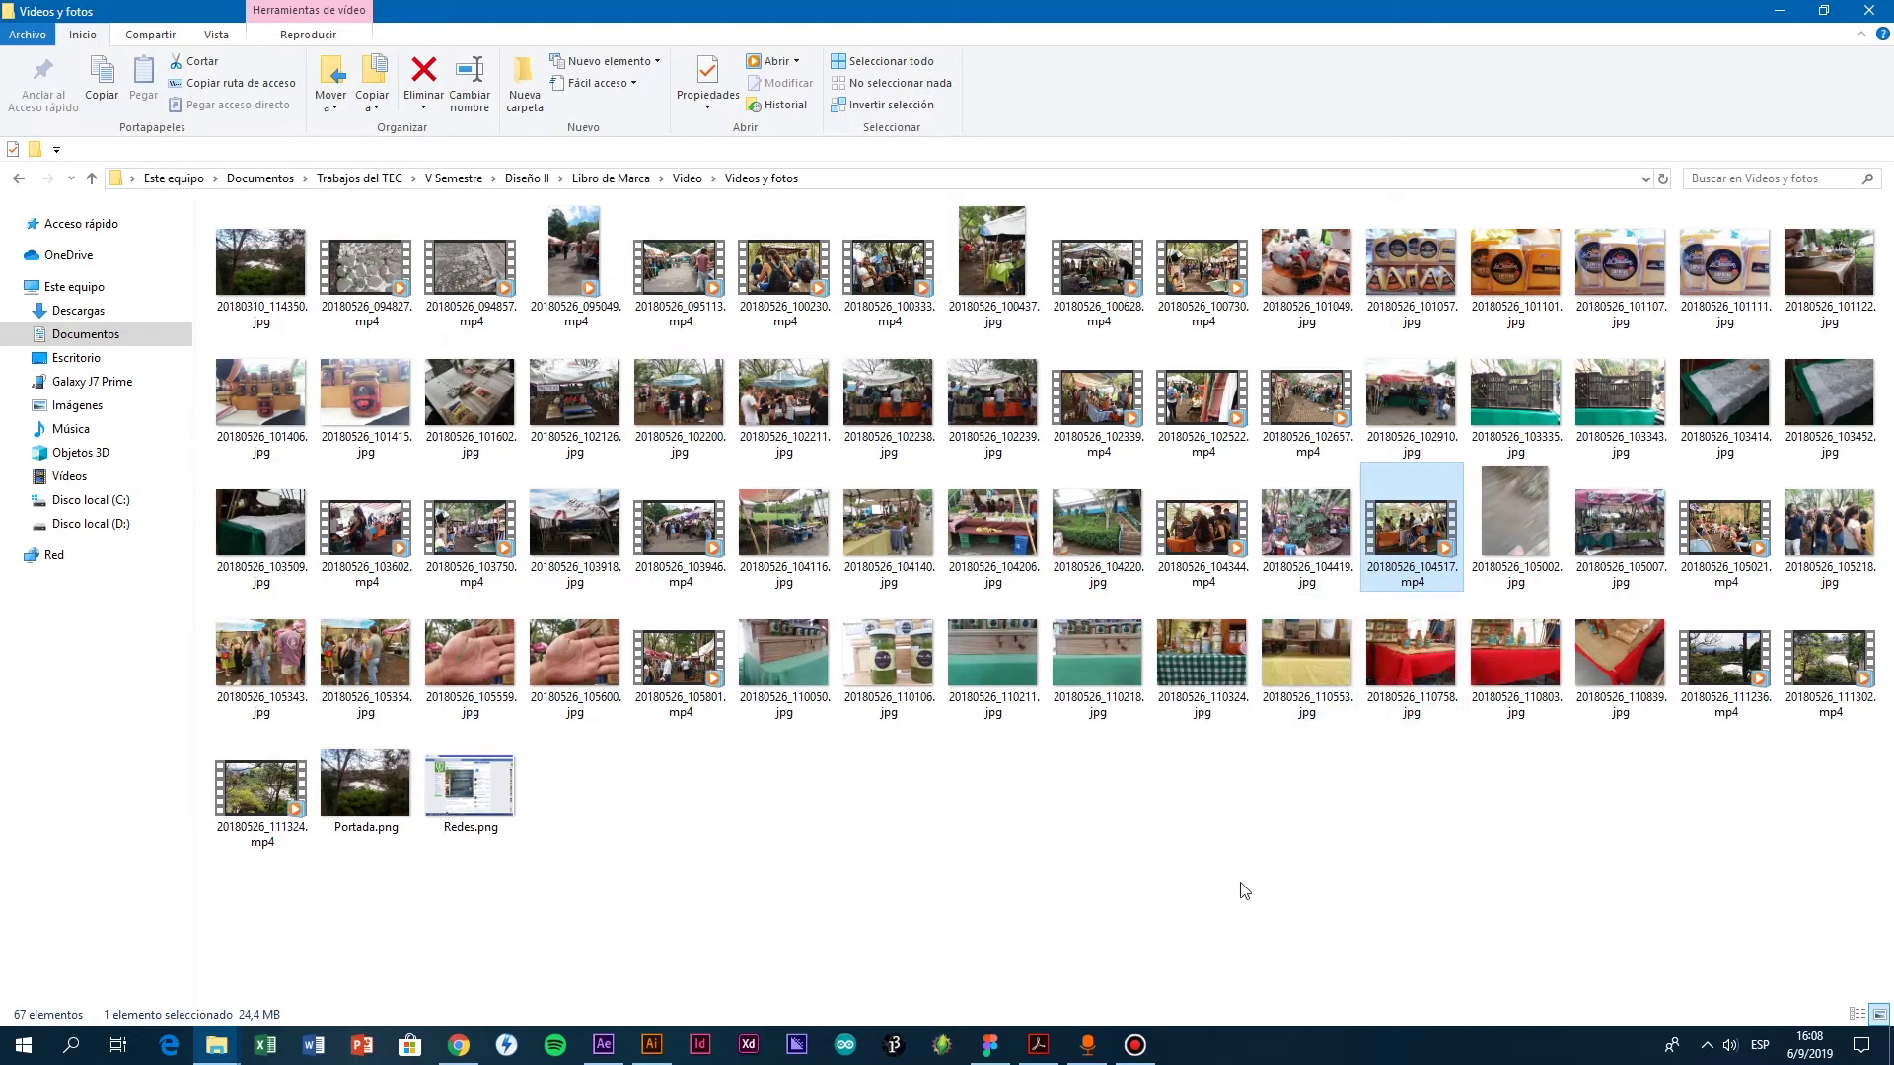
Step: Switch to Illustrator and examine the figure's arm, body and head ellipses one by one
left_click(651, 1045)
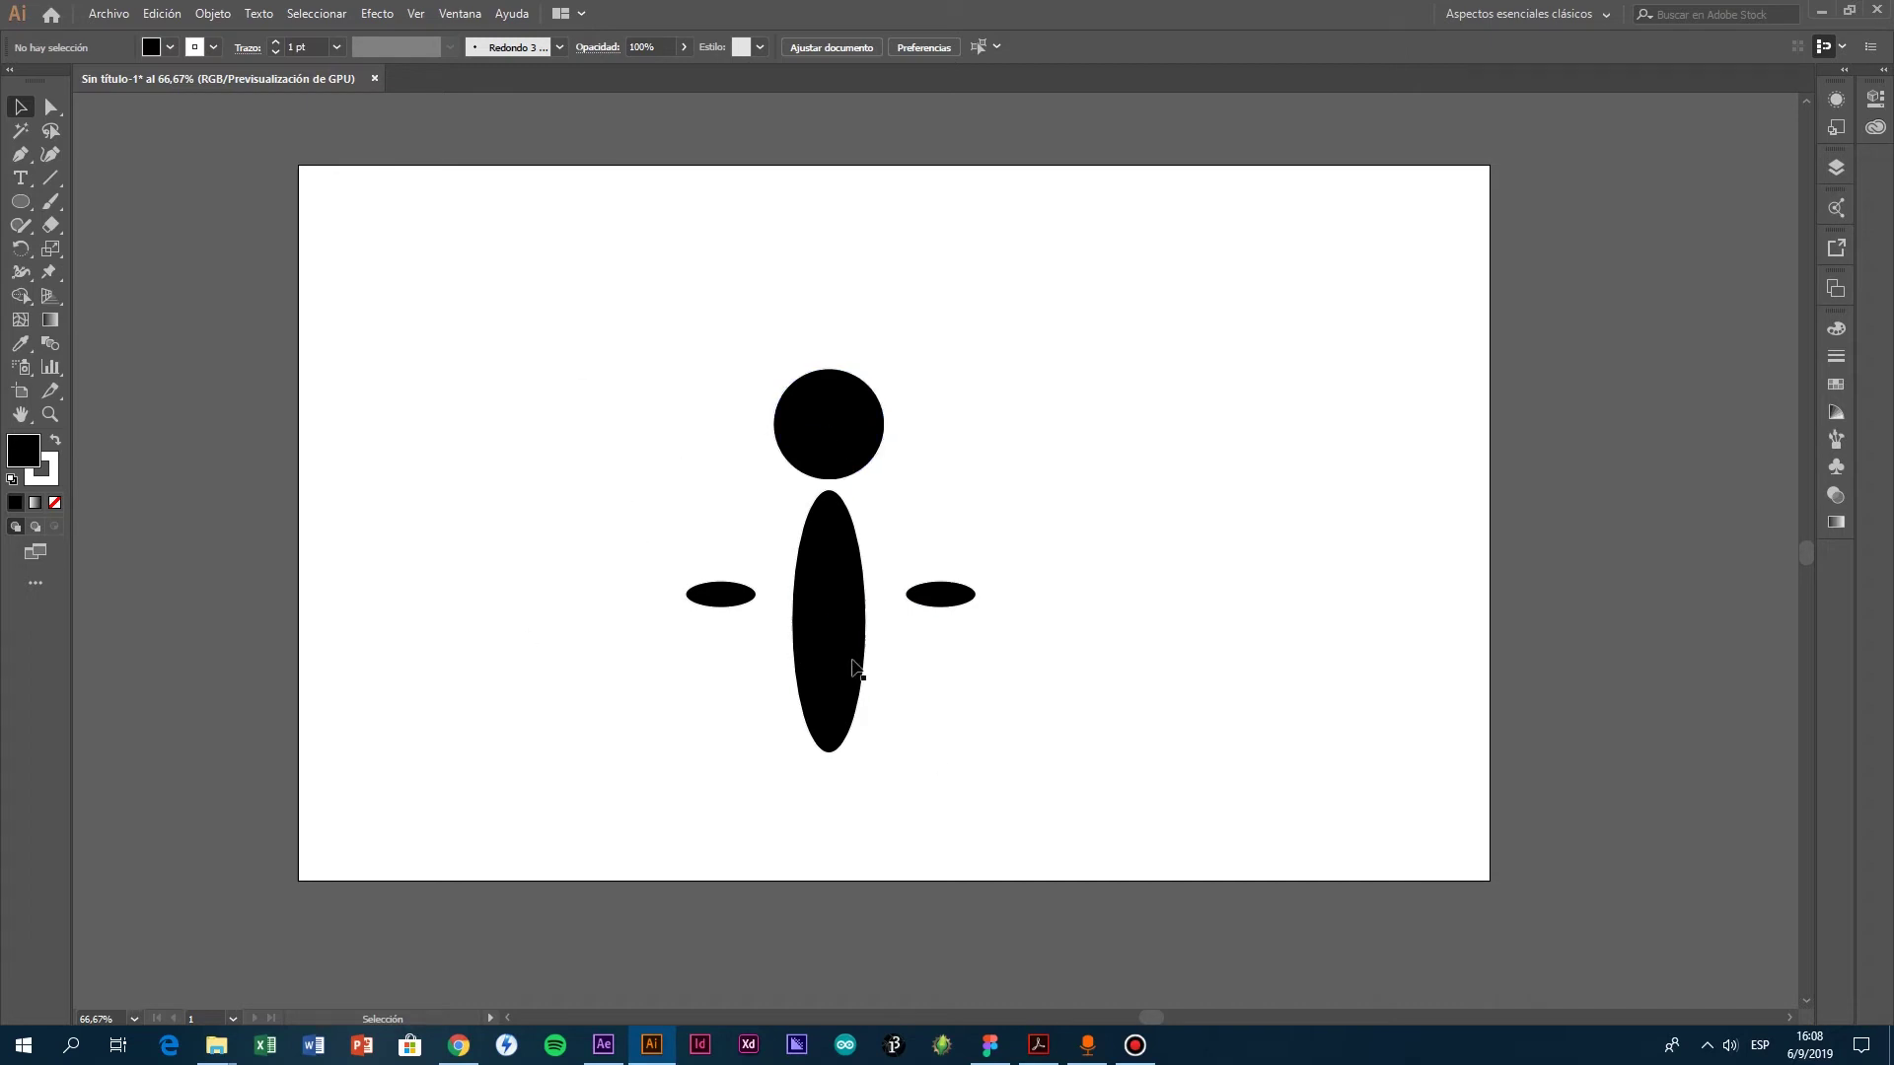
left_click(714, 596)
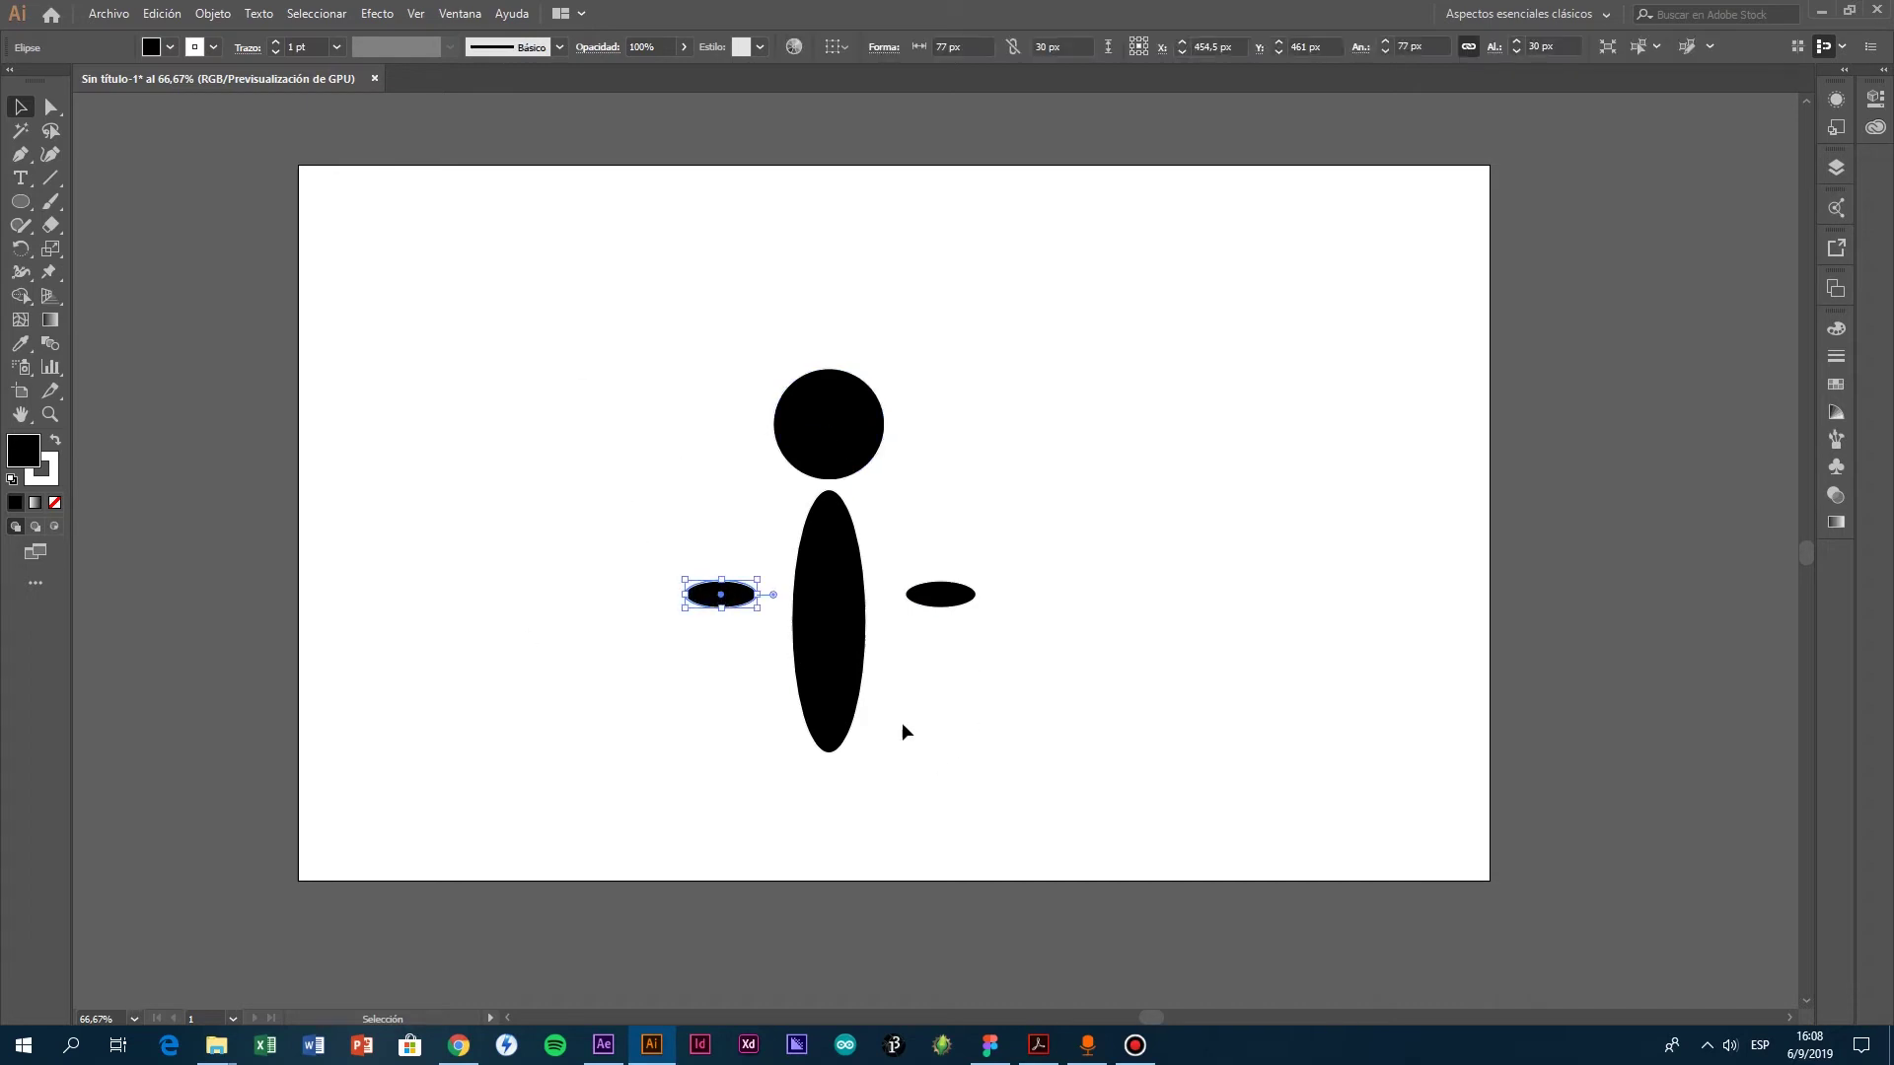
left_click(934, 602)
left_click(851, 614)
left_click(838, 448)
left_click(1008, 511)
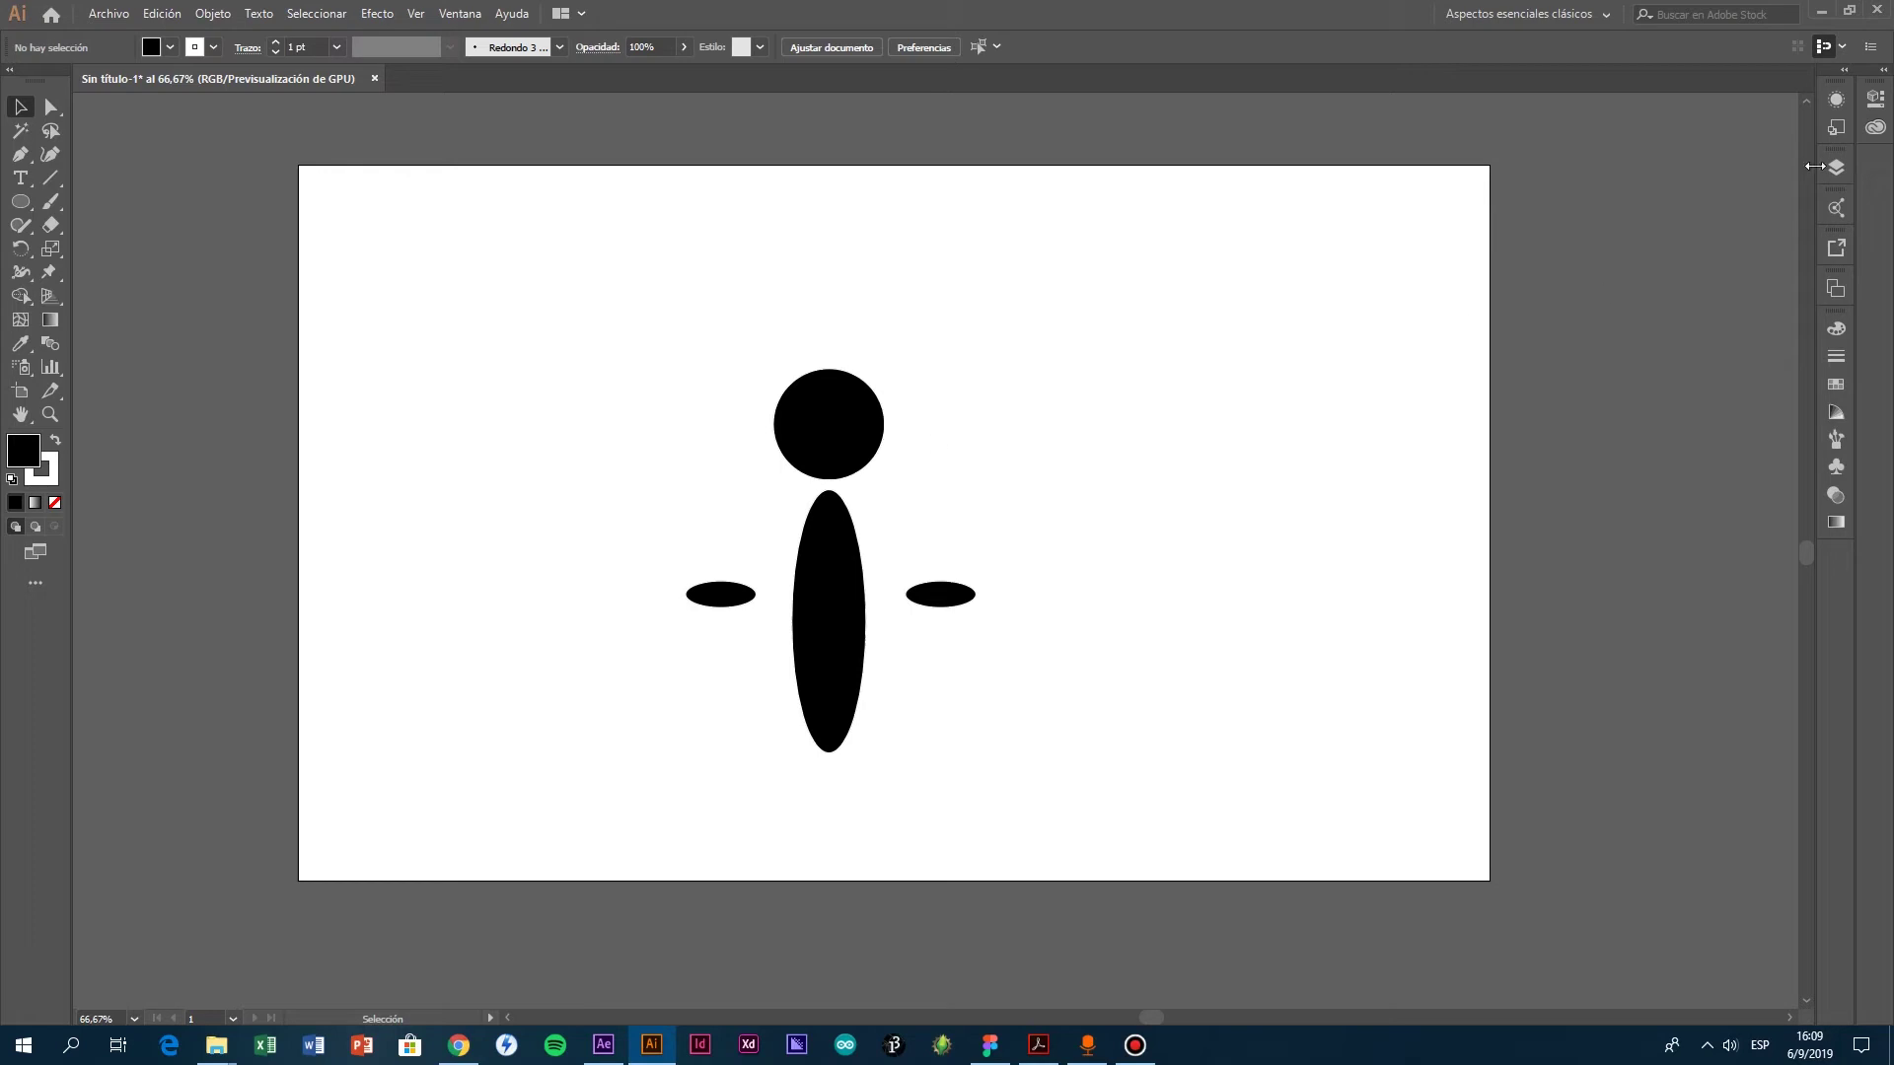
Step: Release the four ellipses of Capa 1 onto separate layers in sequence
left_click(1836, 167)
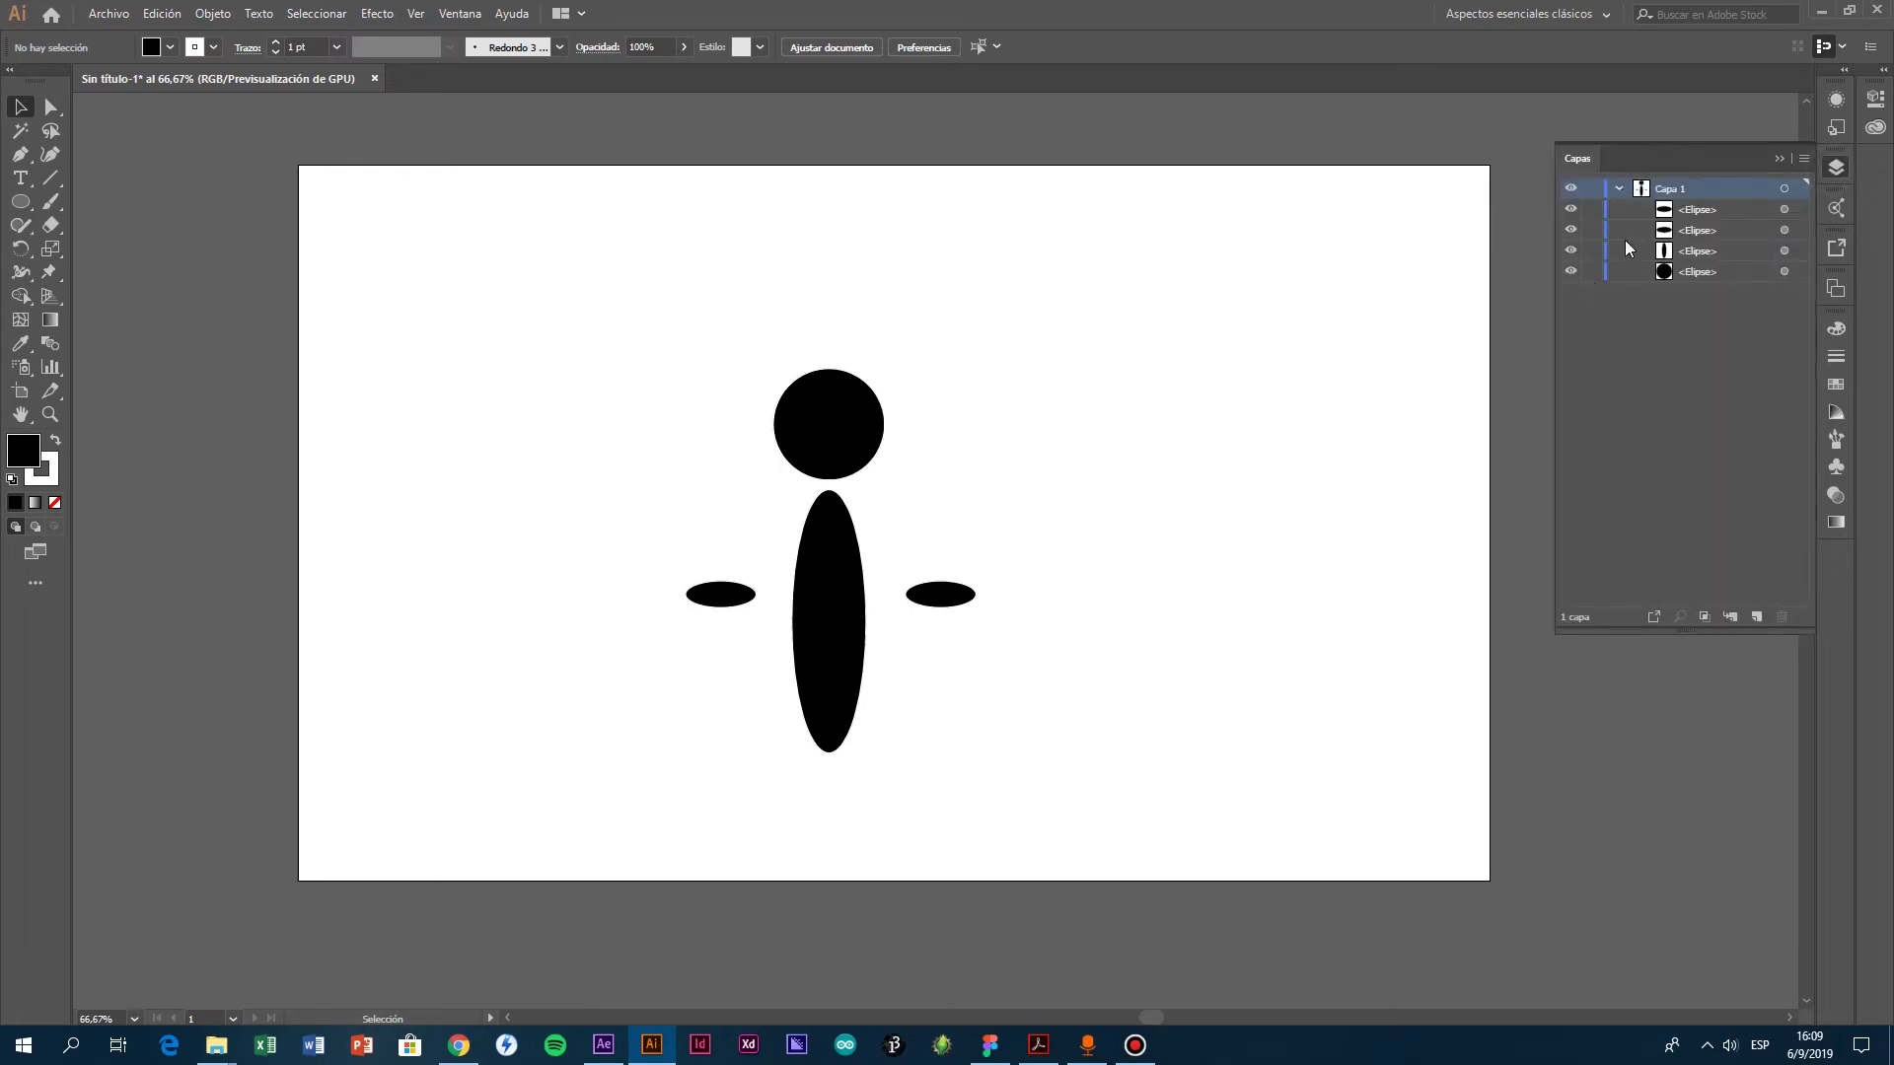
left_click(1617, 188)
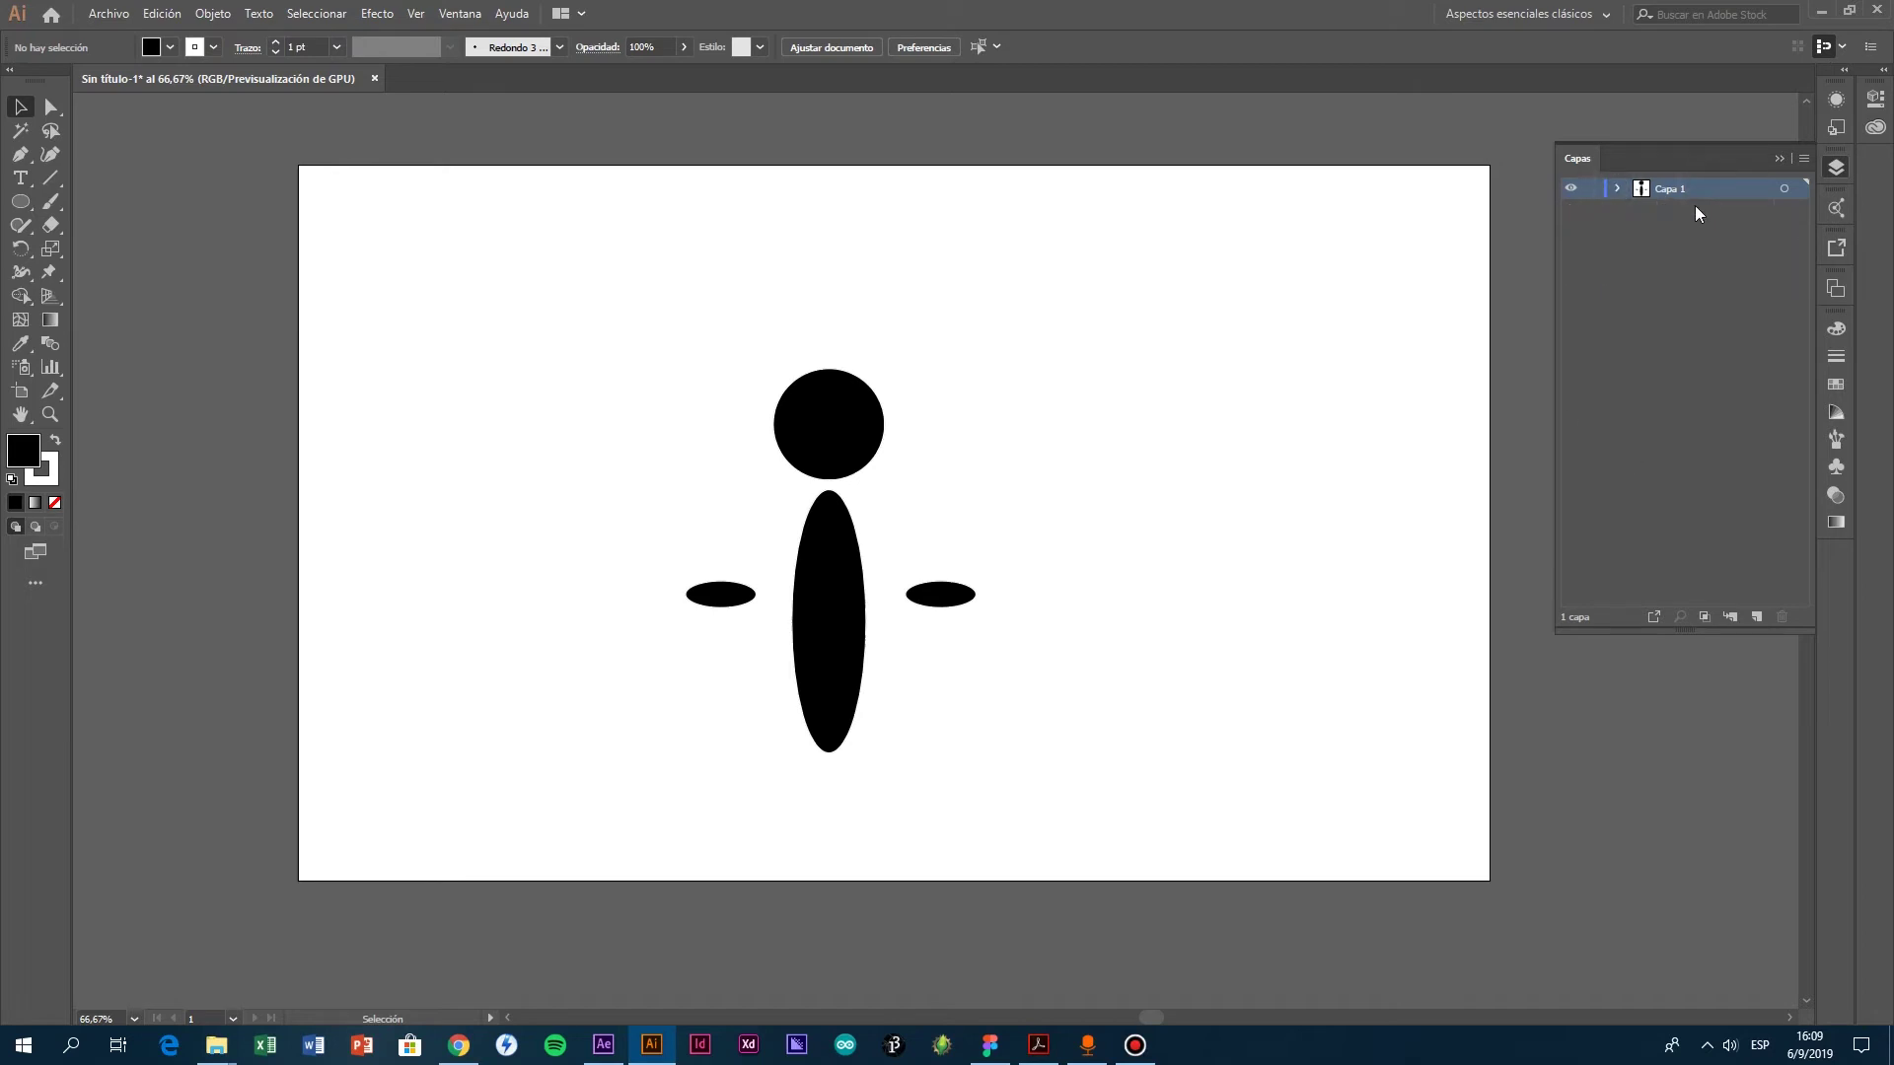
left_click(1834, 169)
left_click(1834, 290)
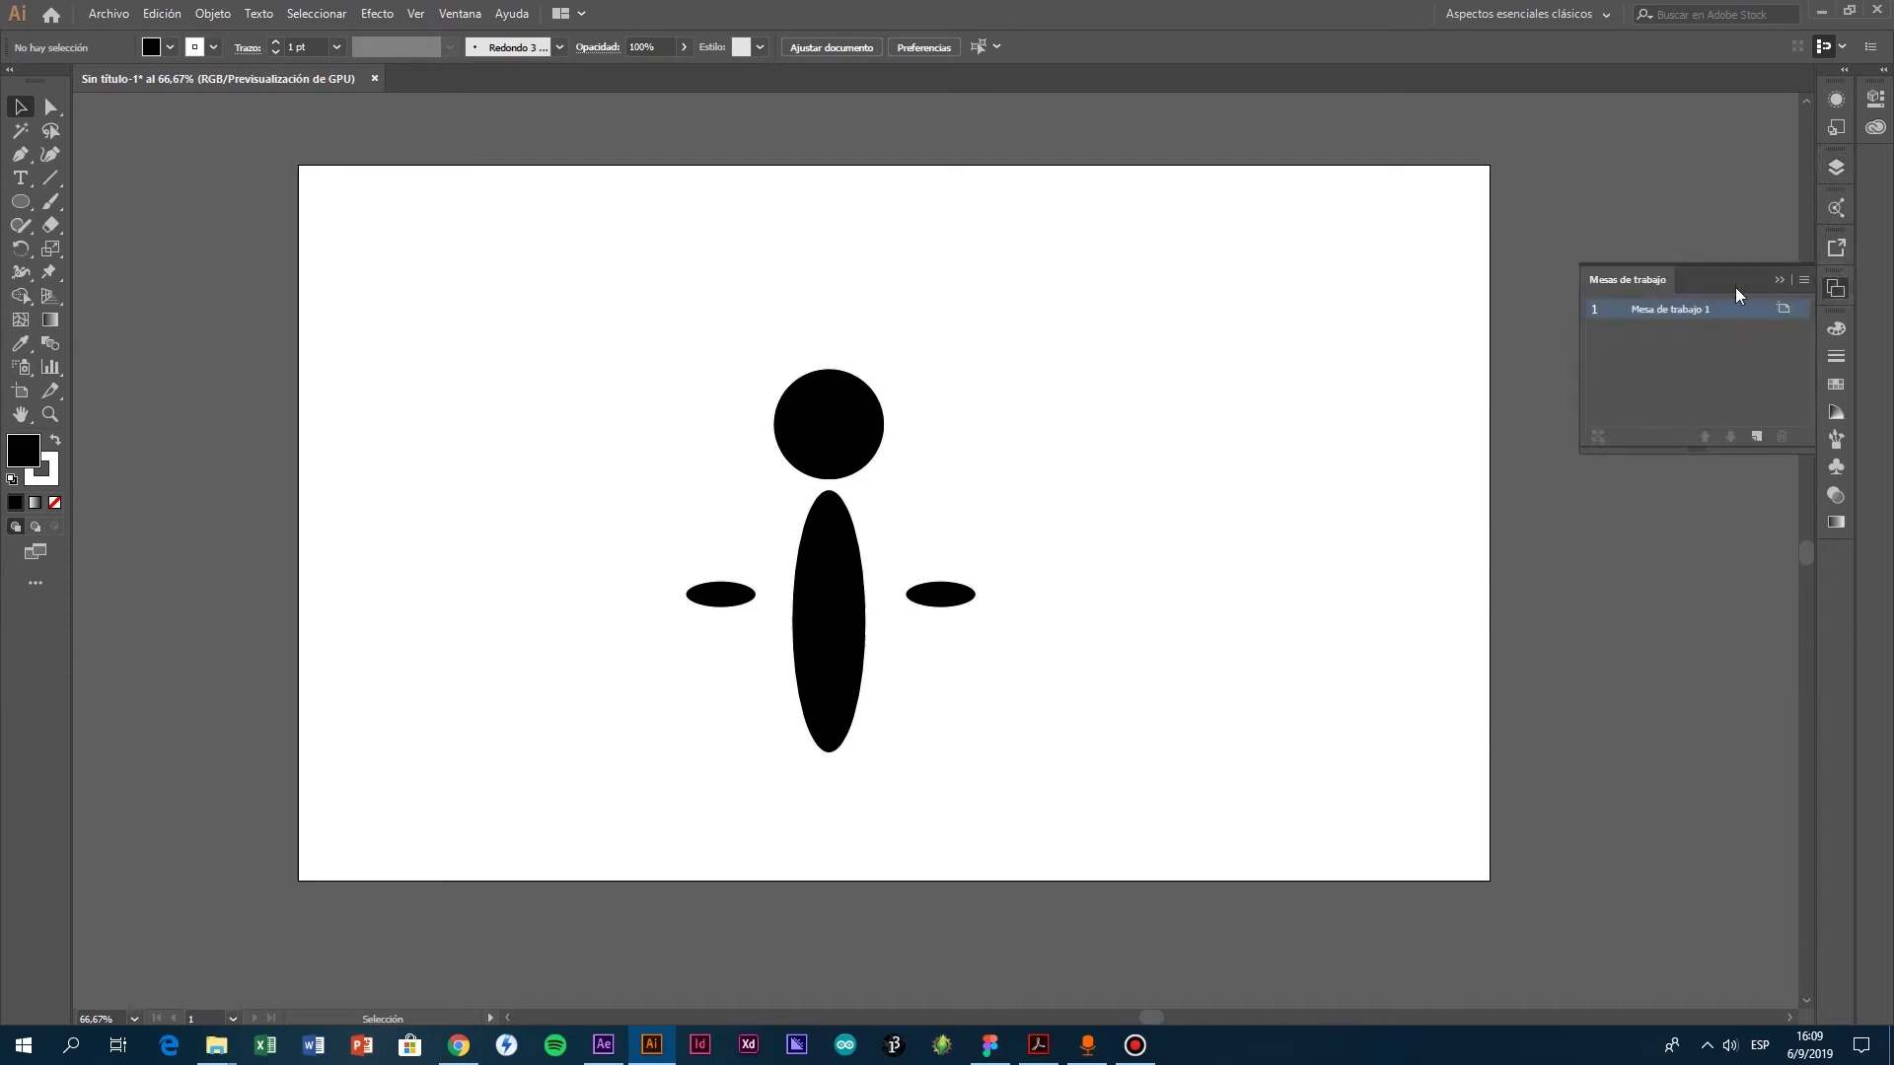
left_click(1837, 168)
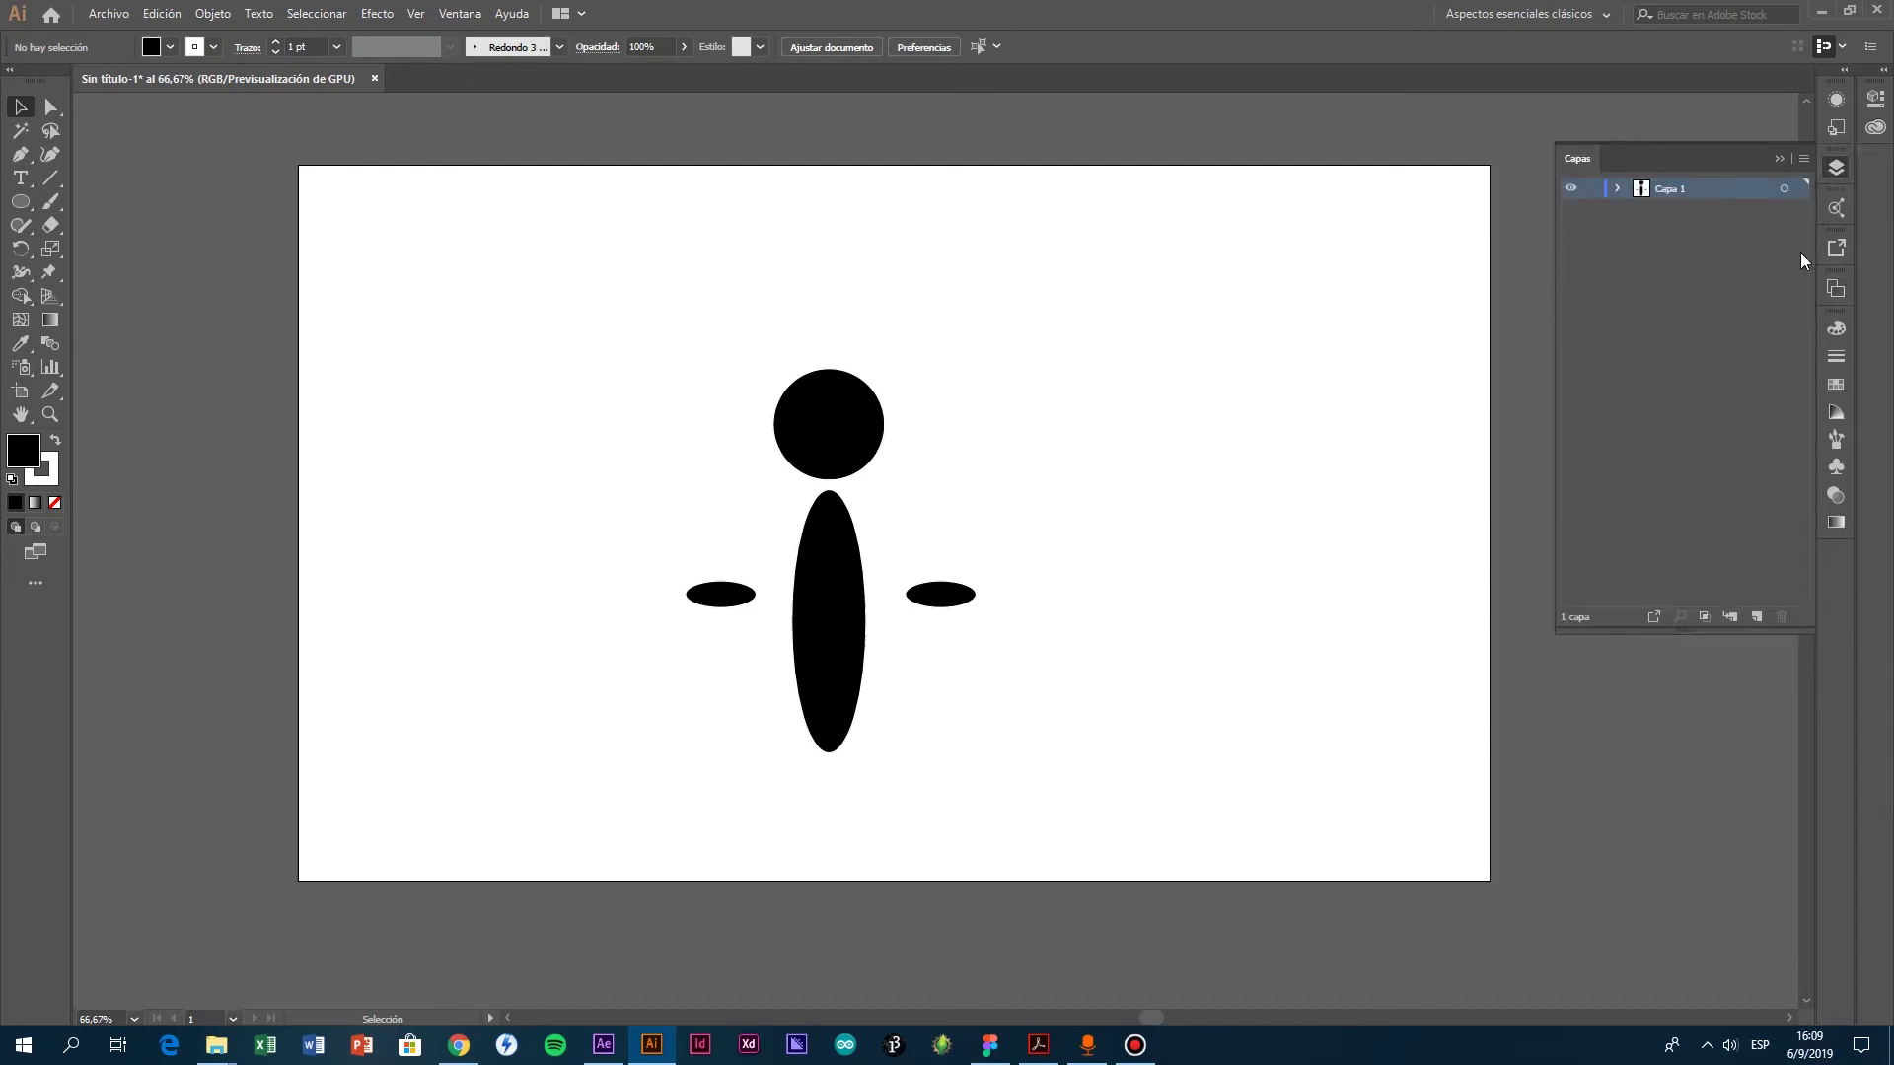
left_click(1804, 158)
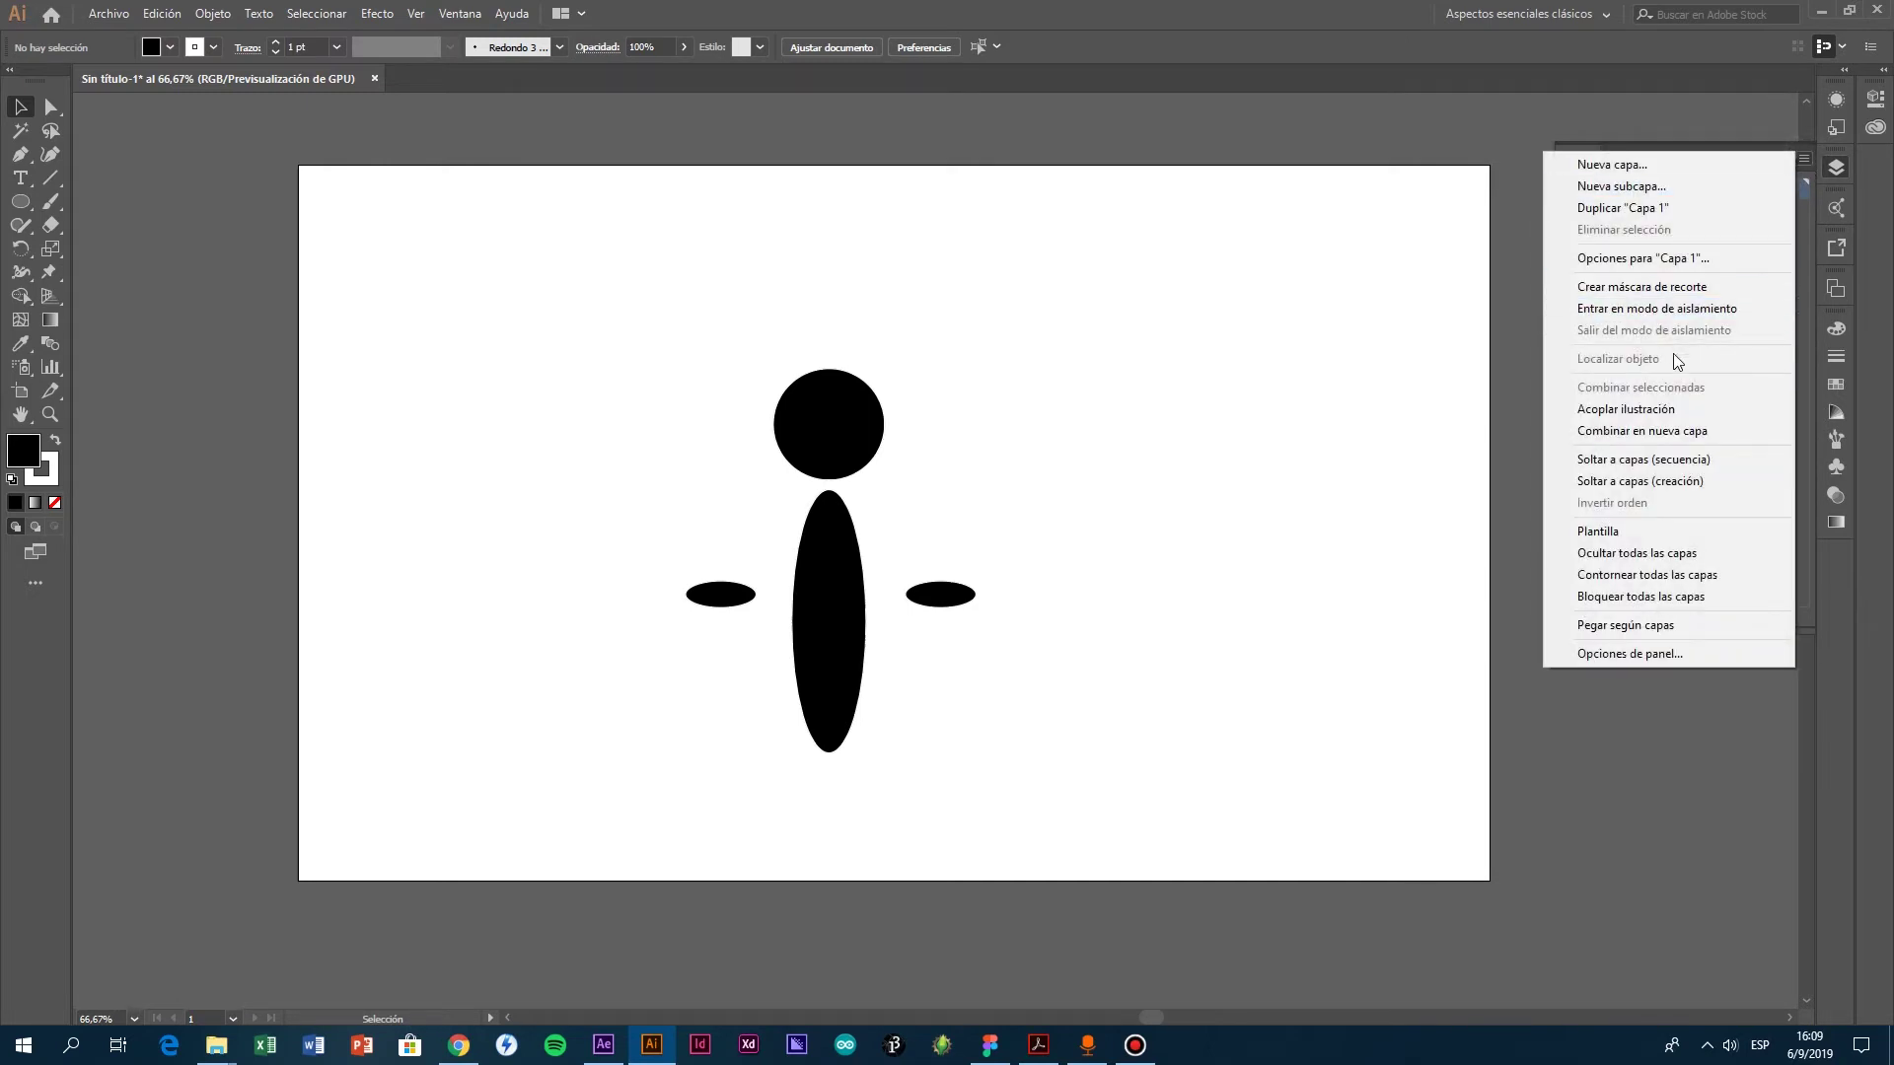
left_click(1657, 482)
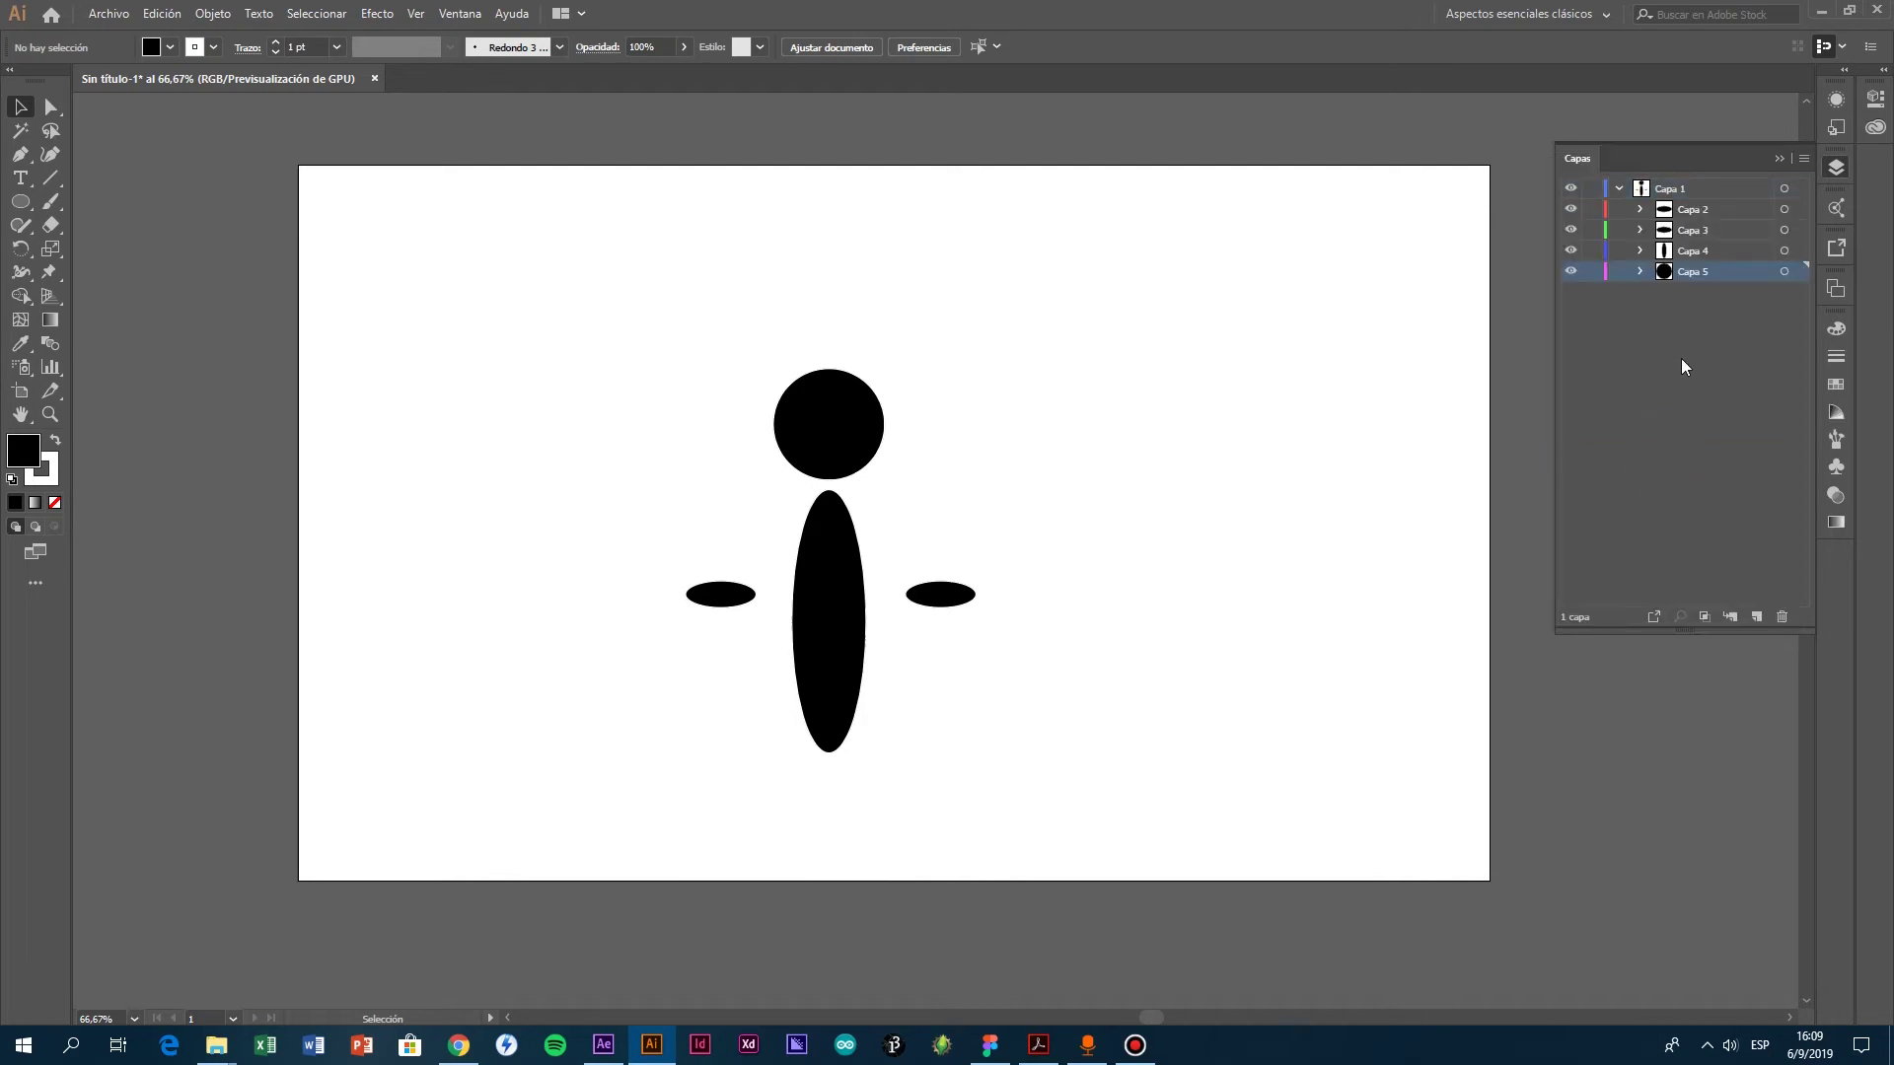
Step: Move the sublayers Capa 2 to Capa 5 out of Capa 1 to the top level and delete the empty Capa 1
left_click(1804, 159)
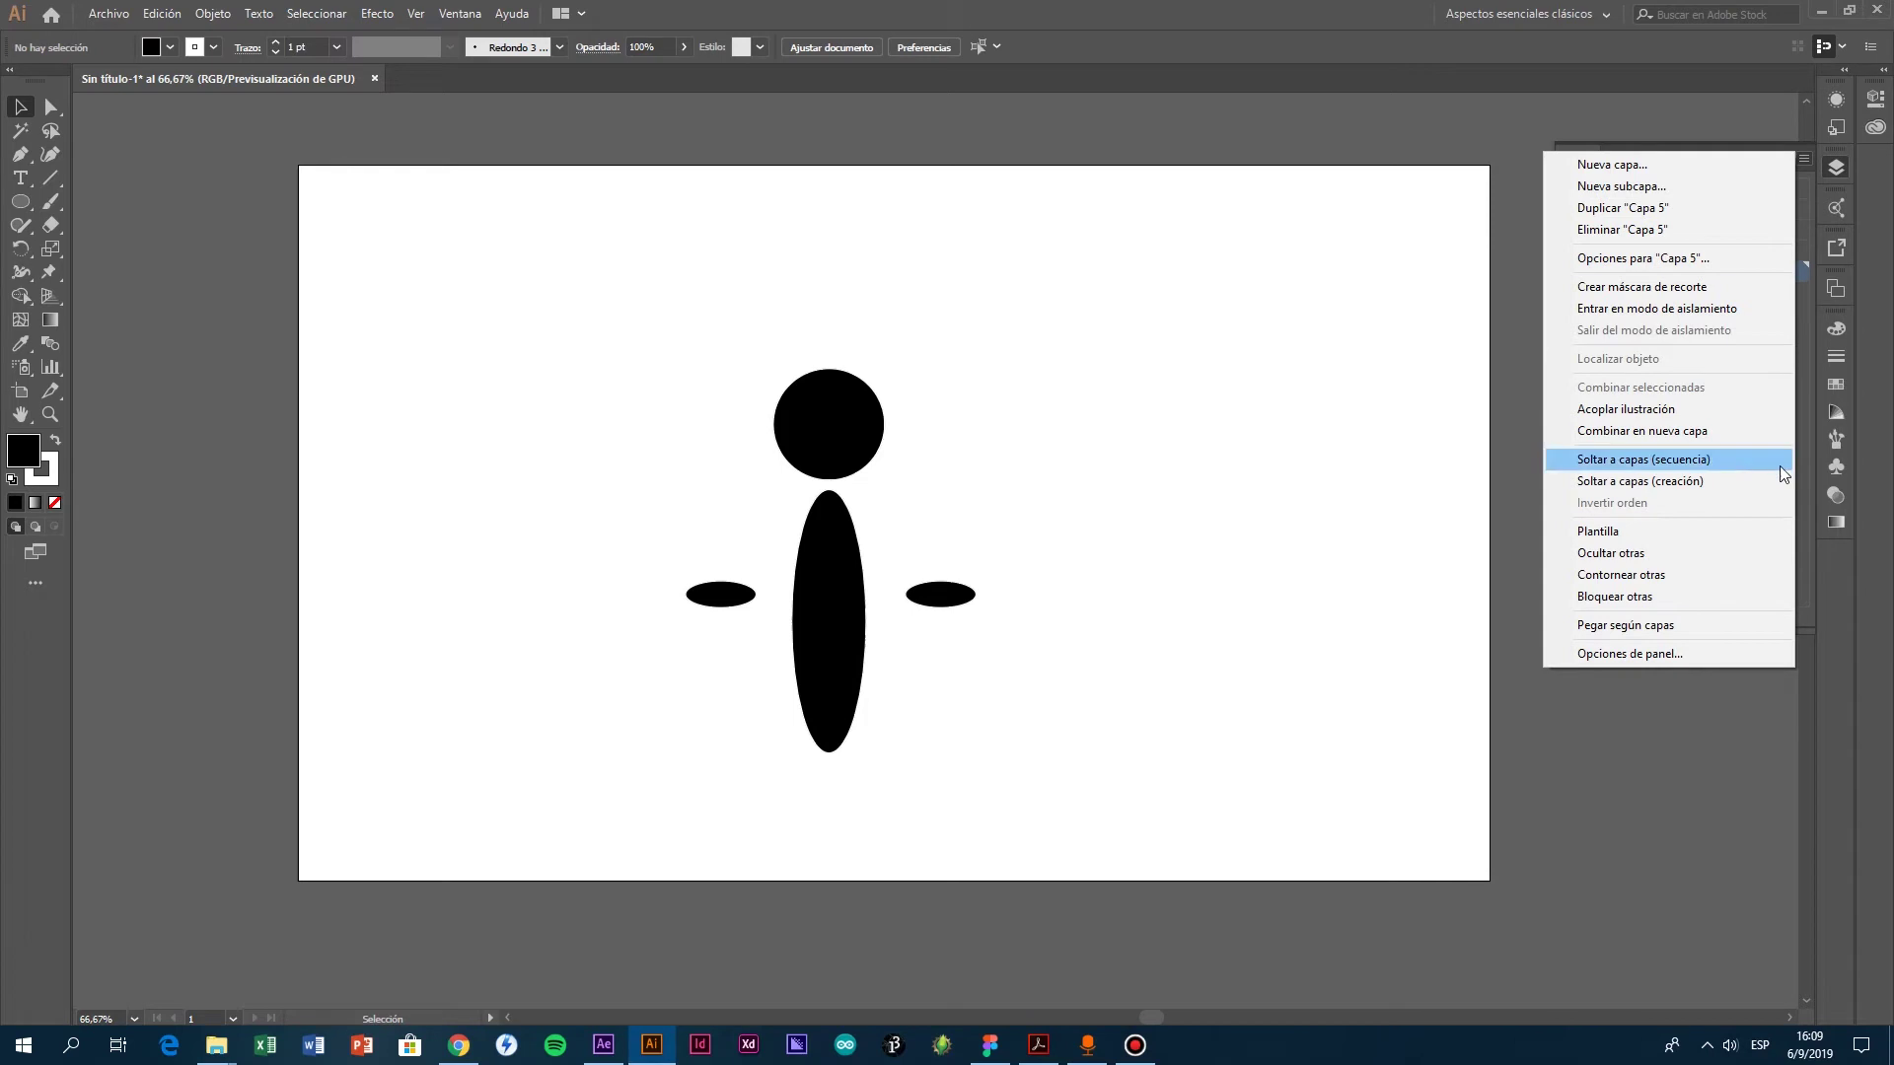
left_click(1801, 480)
left_click(1674, 273)
left_click(1665, 254)
left_click(1669, 230)
left_click(1669, 209)
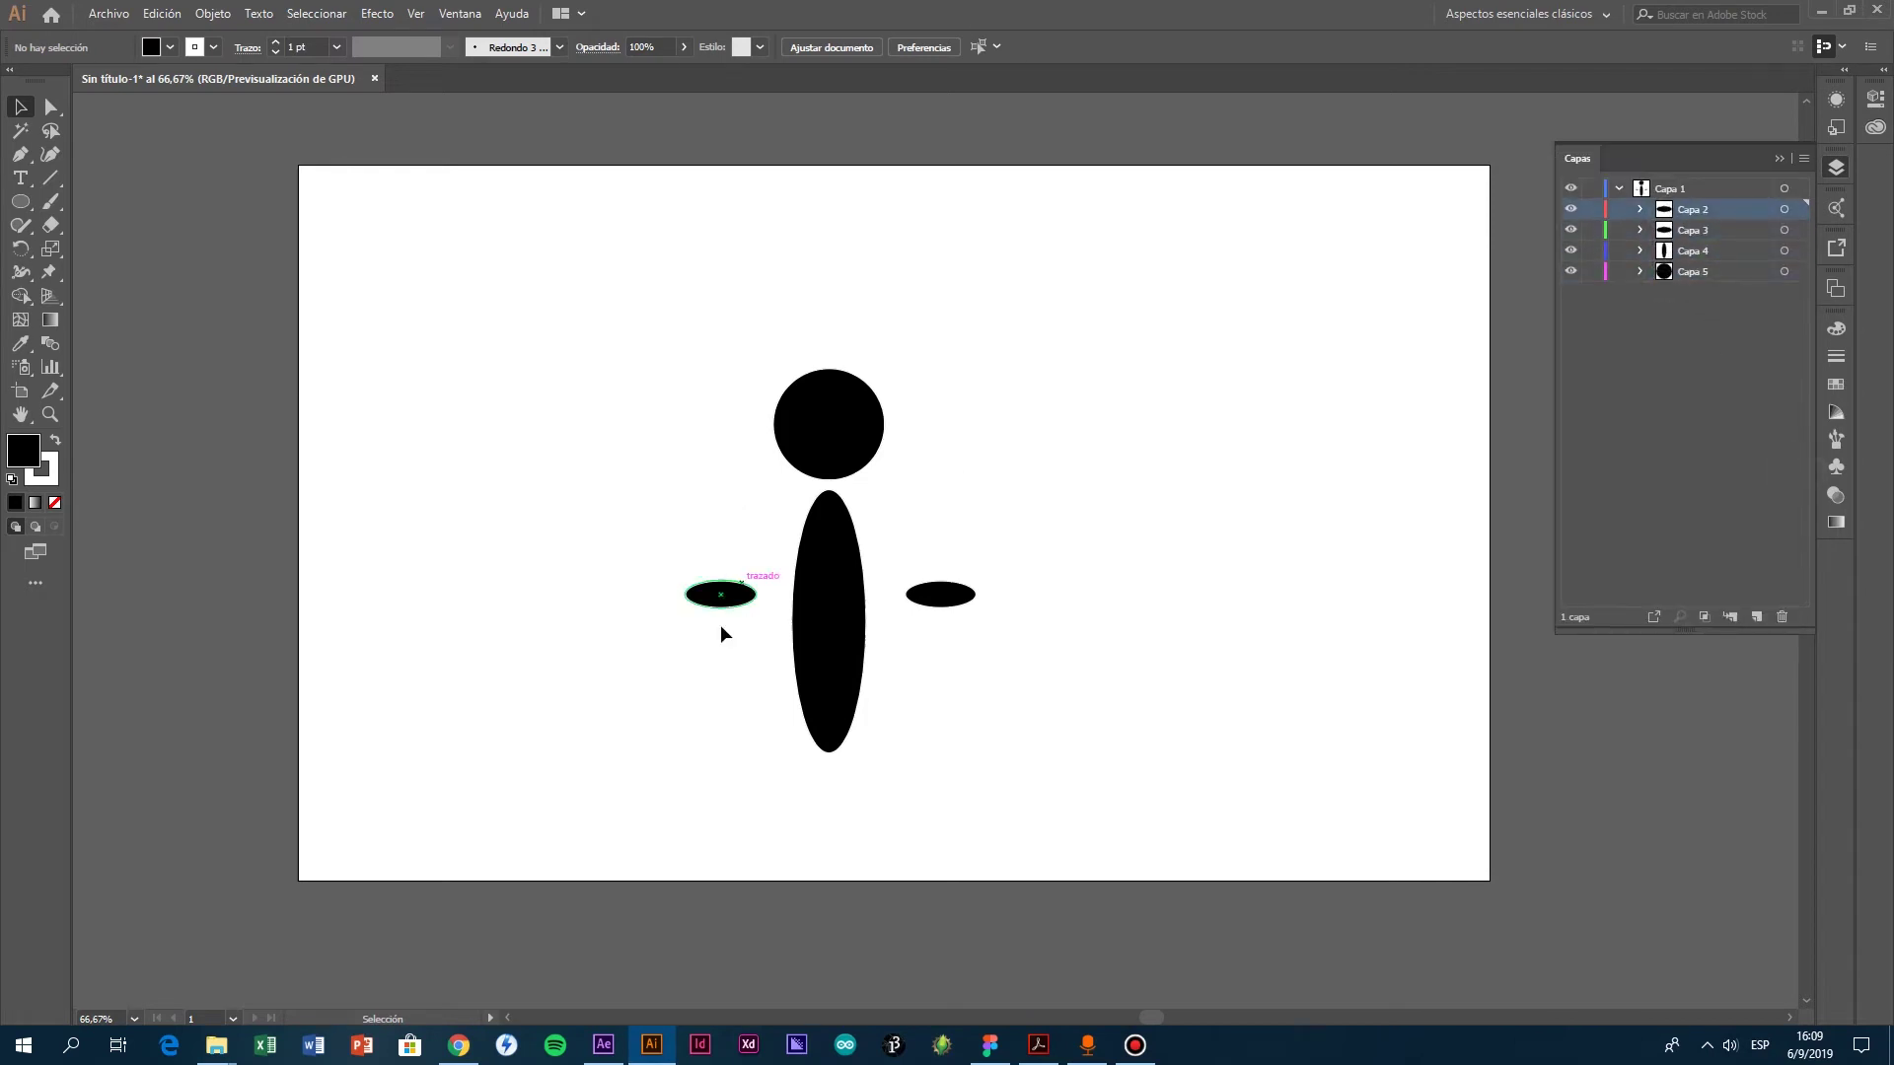
left_click(1699, 277, "shift")
left_click_drag(1691, 277, 1628, 394)
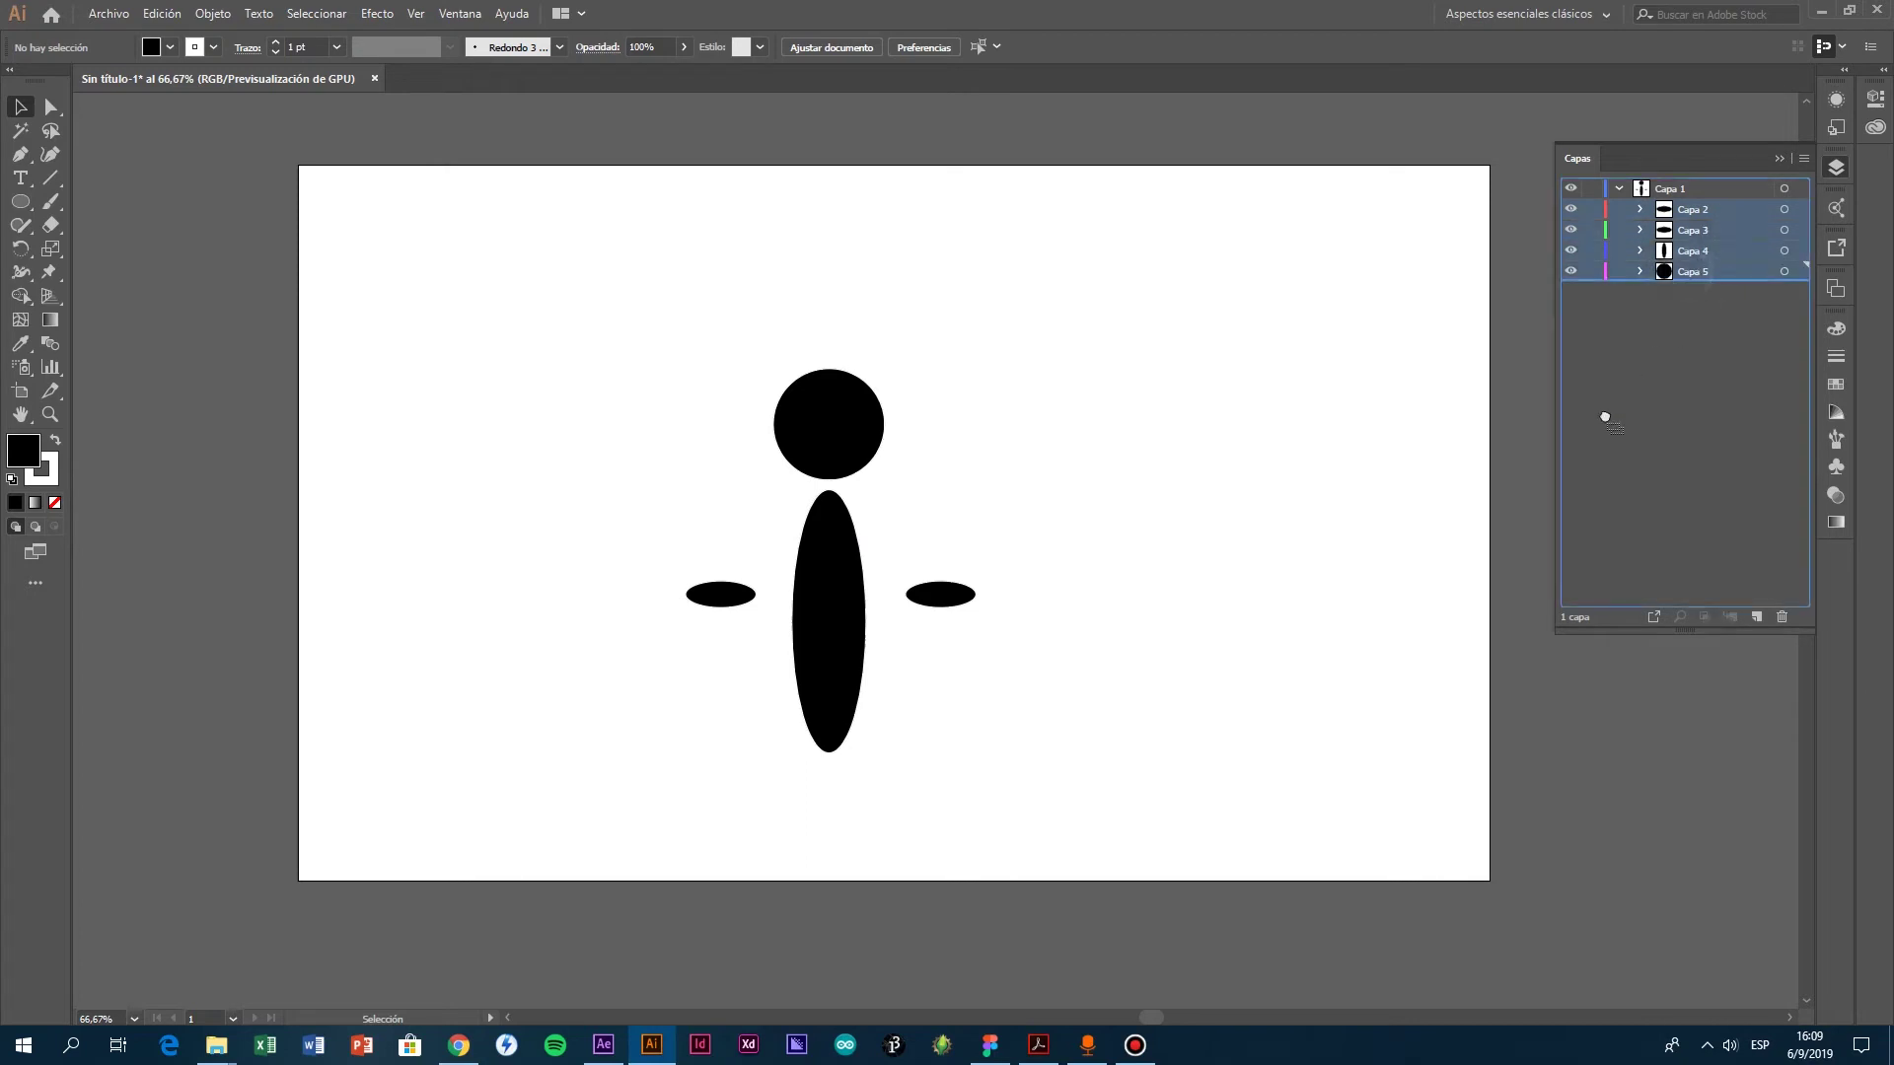
mouse_move(1669, 528)
left_mouse_down()
mouse_move(1667, 202)
mouse_move(1679, 334)
mouse_move(1654, 208)
mouse_move(1645, 401)
left_mouse_up()
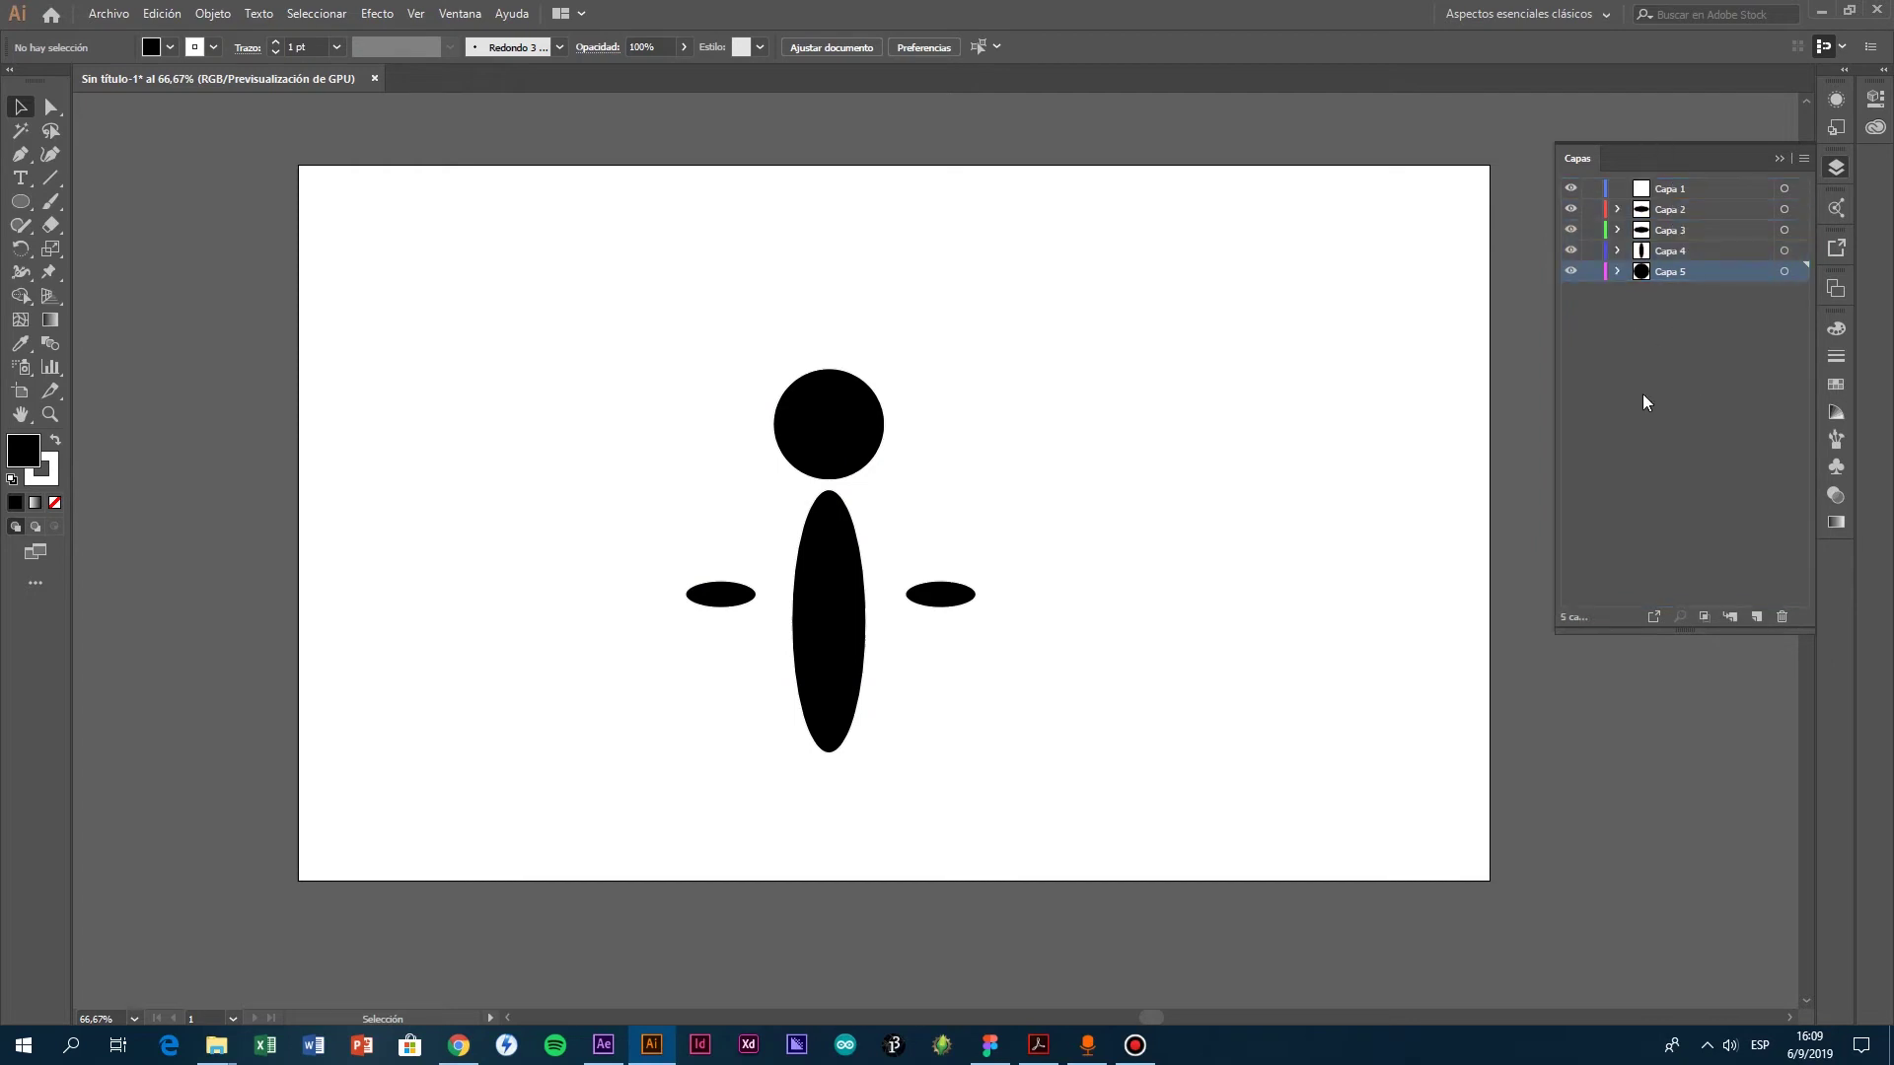
left_click(1697, 192)
left_click(1781, 616)
Step: Toggle each layer's visibility off and on to check which ellipse it holds
left_click(1570, 188)
left_click(1571, 188)
left_click(1570, 209)
left_click(1570, 209)
left_click(1570, 230)
left_click(1570, 230)
left_click(1571, 250)
left_click(1570, 250)
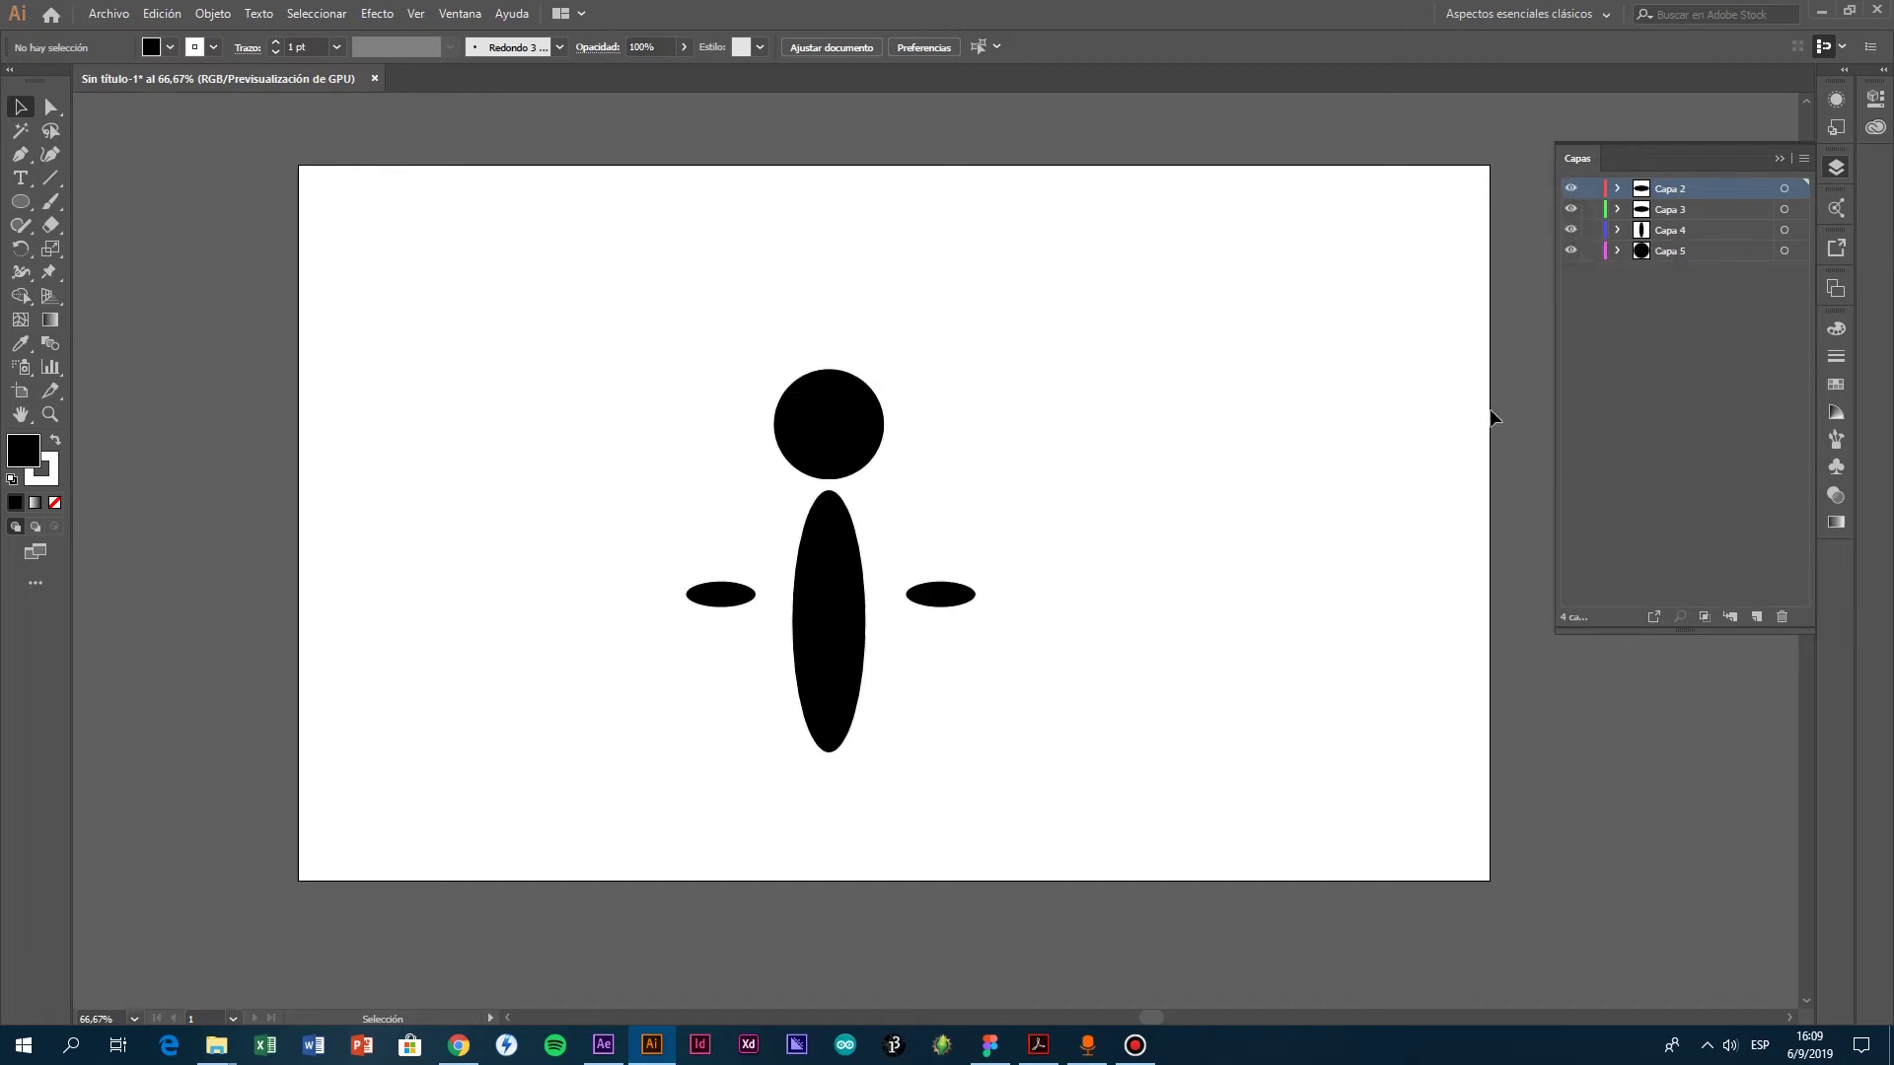
Step: Try moving an arm ellipse and the head circle separately, and undo the moves
mouse_move(943, 599)
left_mouse_down()
mouse_move(950, 397)
mouse_move(976, 600)
left_mouse_up()
left_click_drag(811, 451, 1496, 780)
key("ctrl+z")
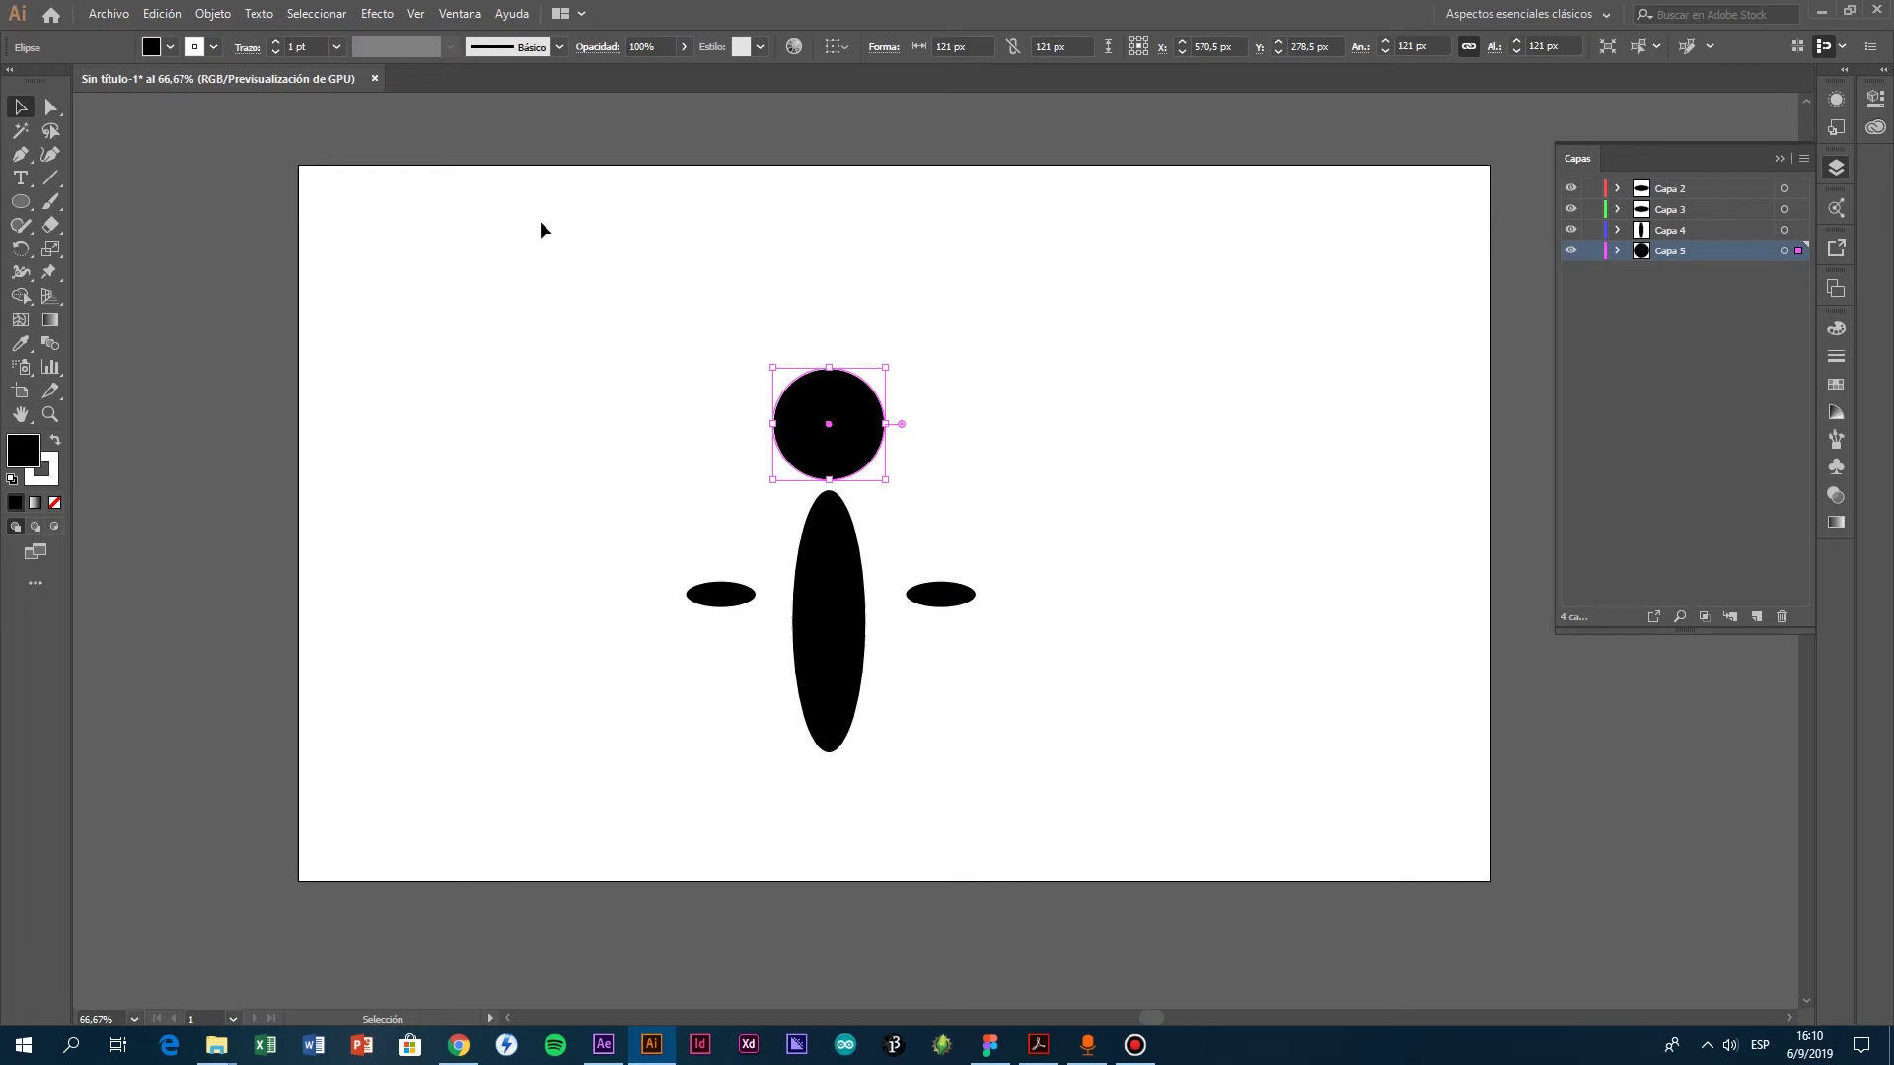
Step: Activate the Artboard tool on Mesa de trabajo 1 and examine its width and height
left_click(156, 14)
left_click(108, 14)
left_click(500, 174)
left_click(20, 392)
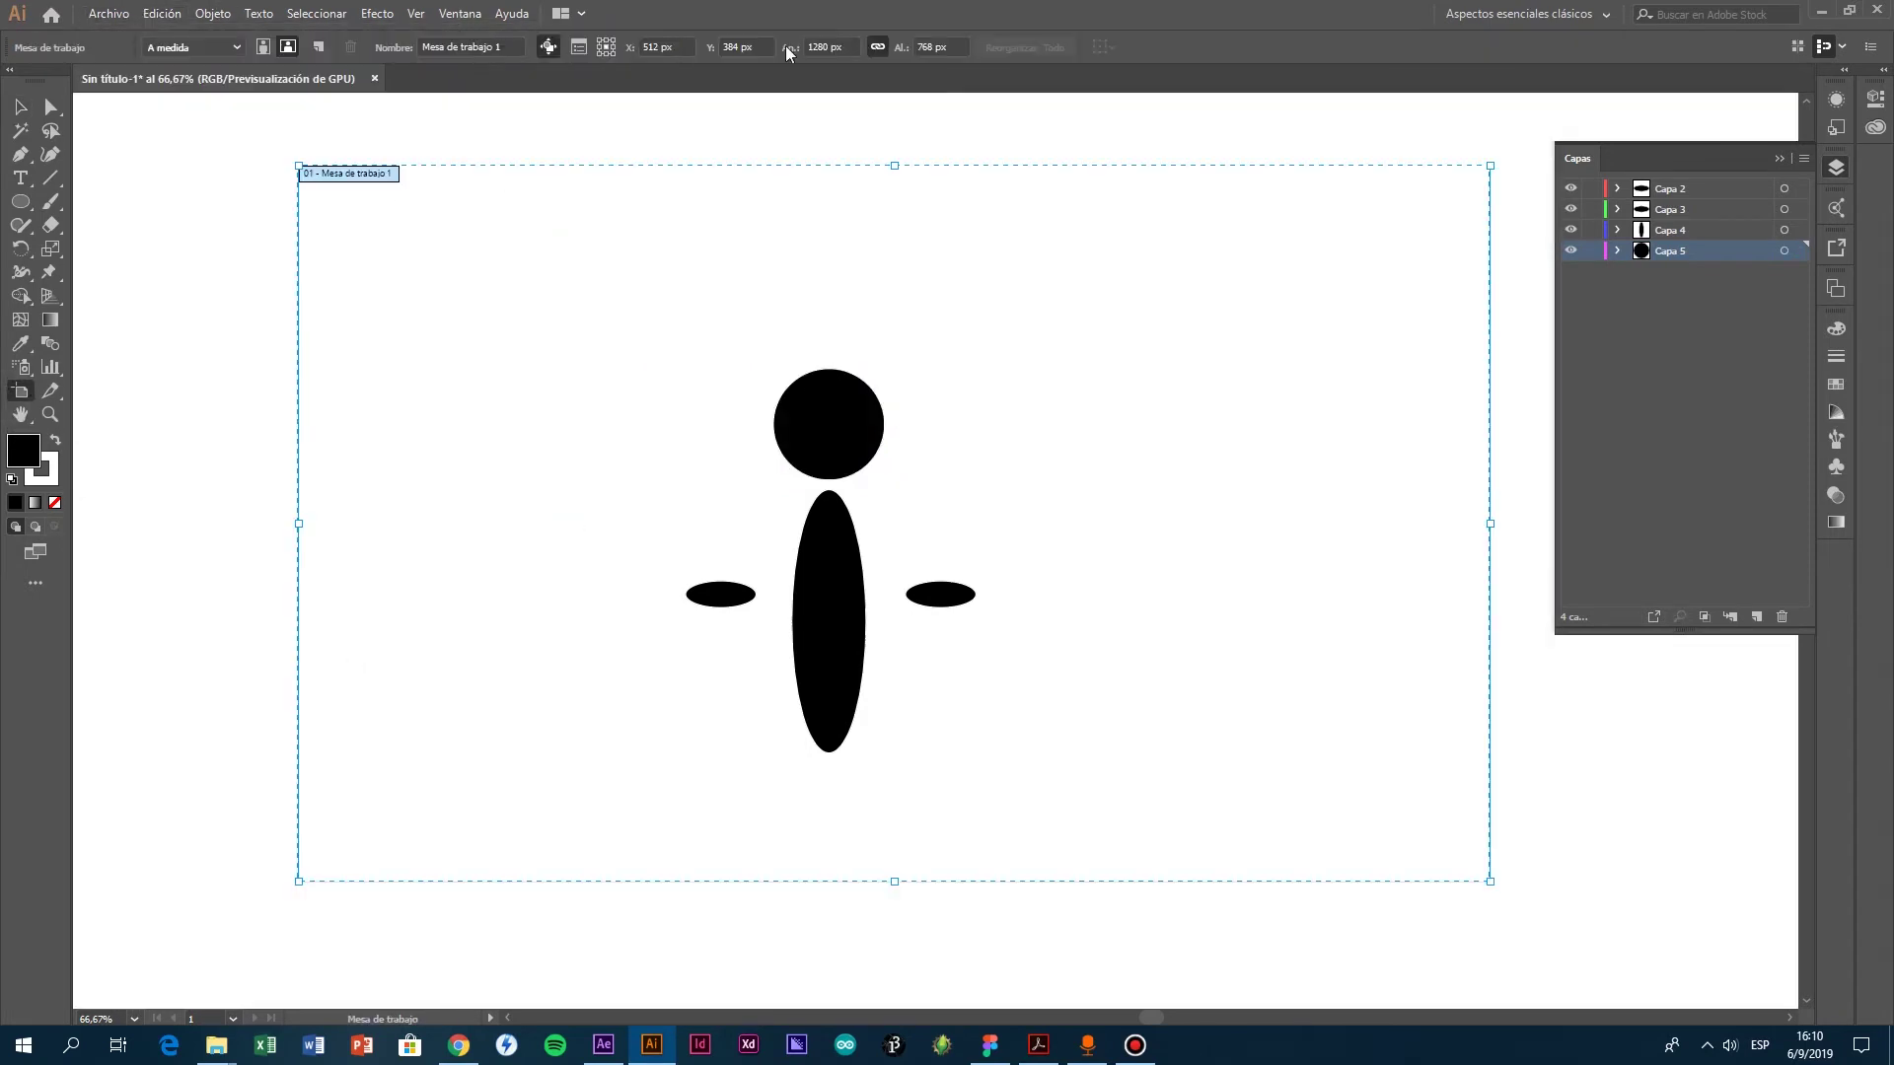
left_click(939, 46)
Step: Switch to After Effects and check the frame dimensions in the composition settings of Comp 1
left_click(604, 1045)
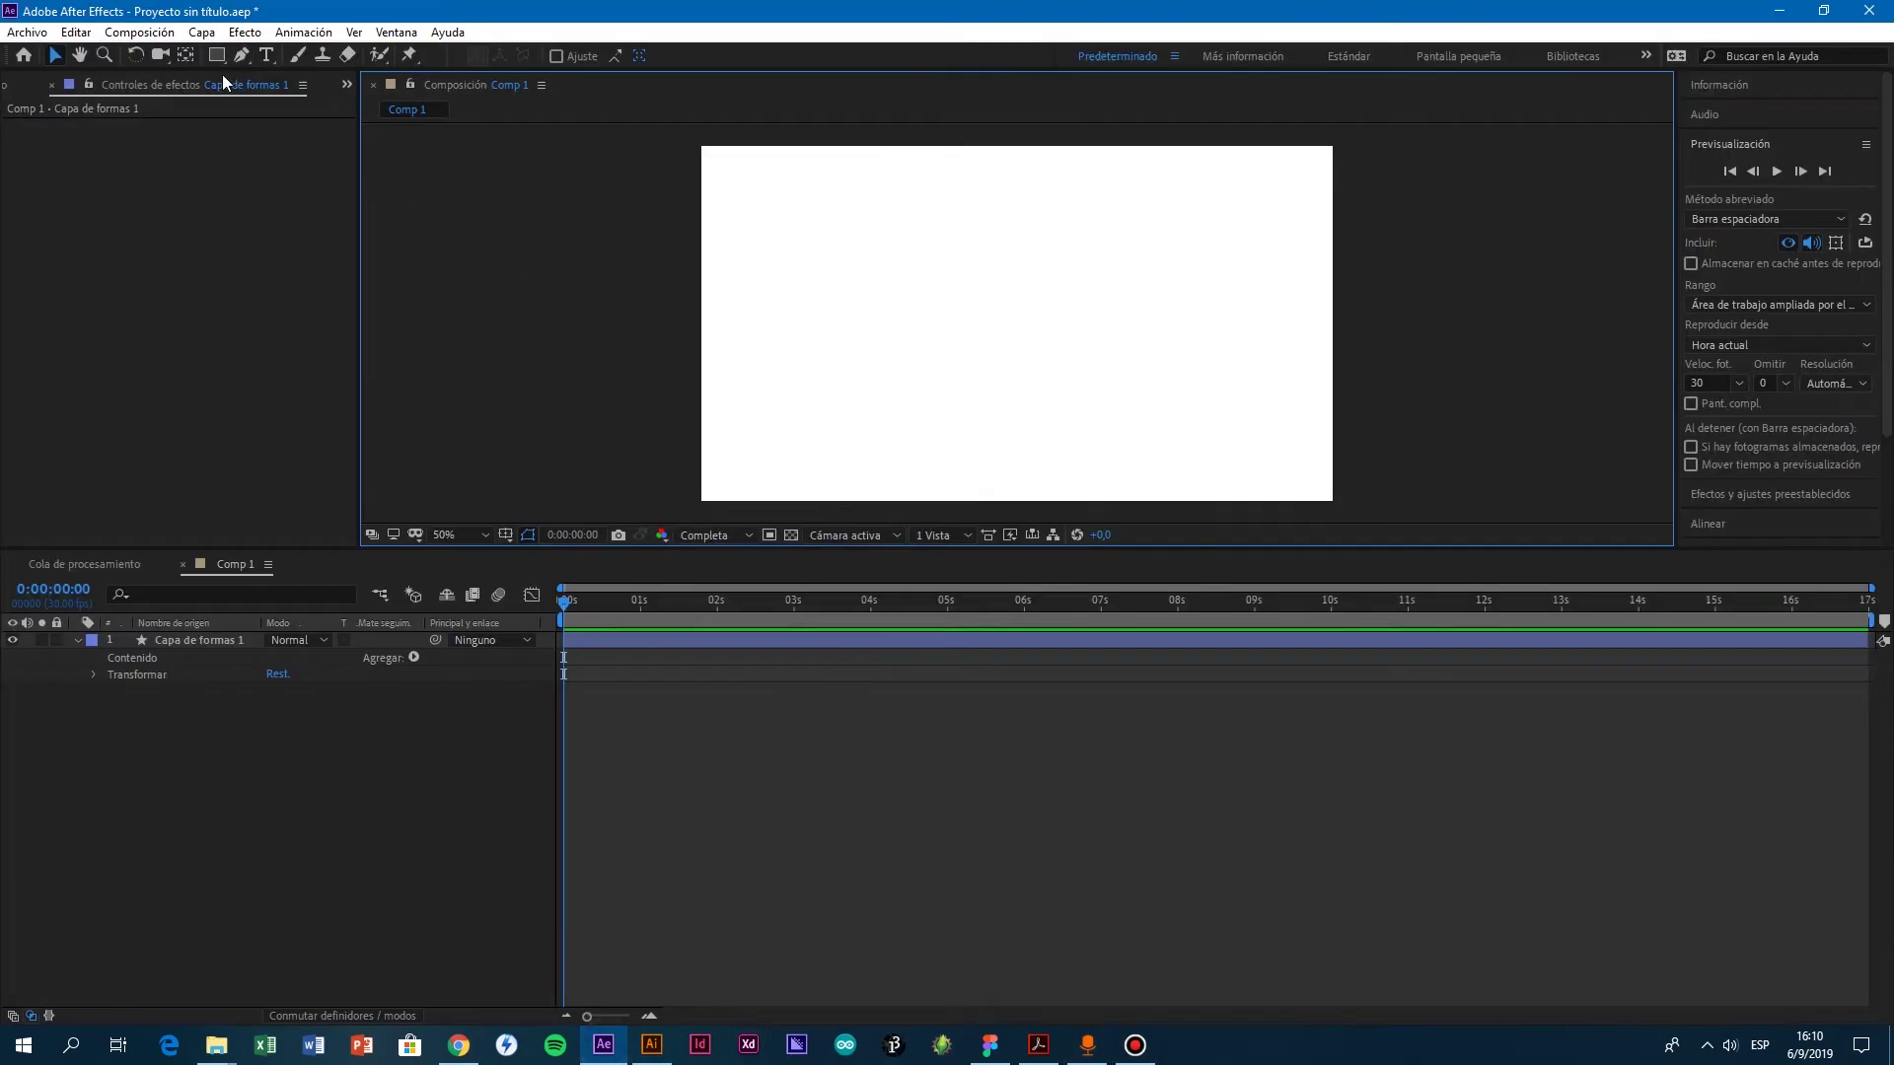
left_click(143, 31)
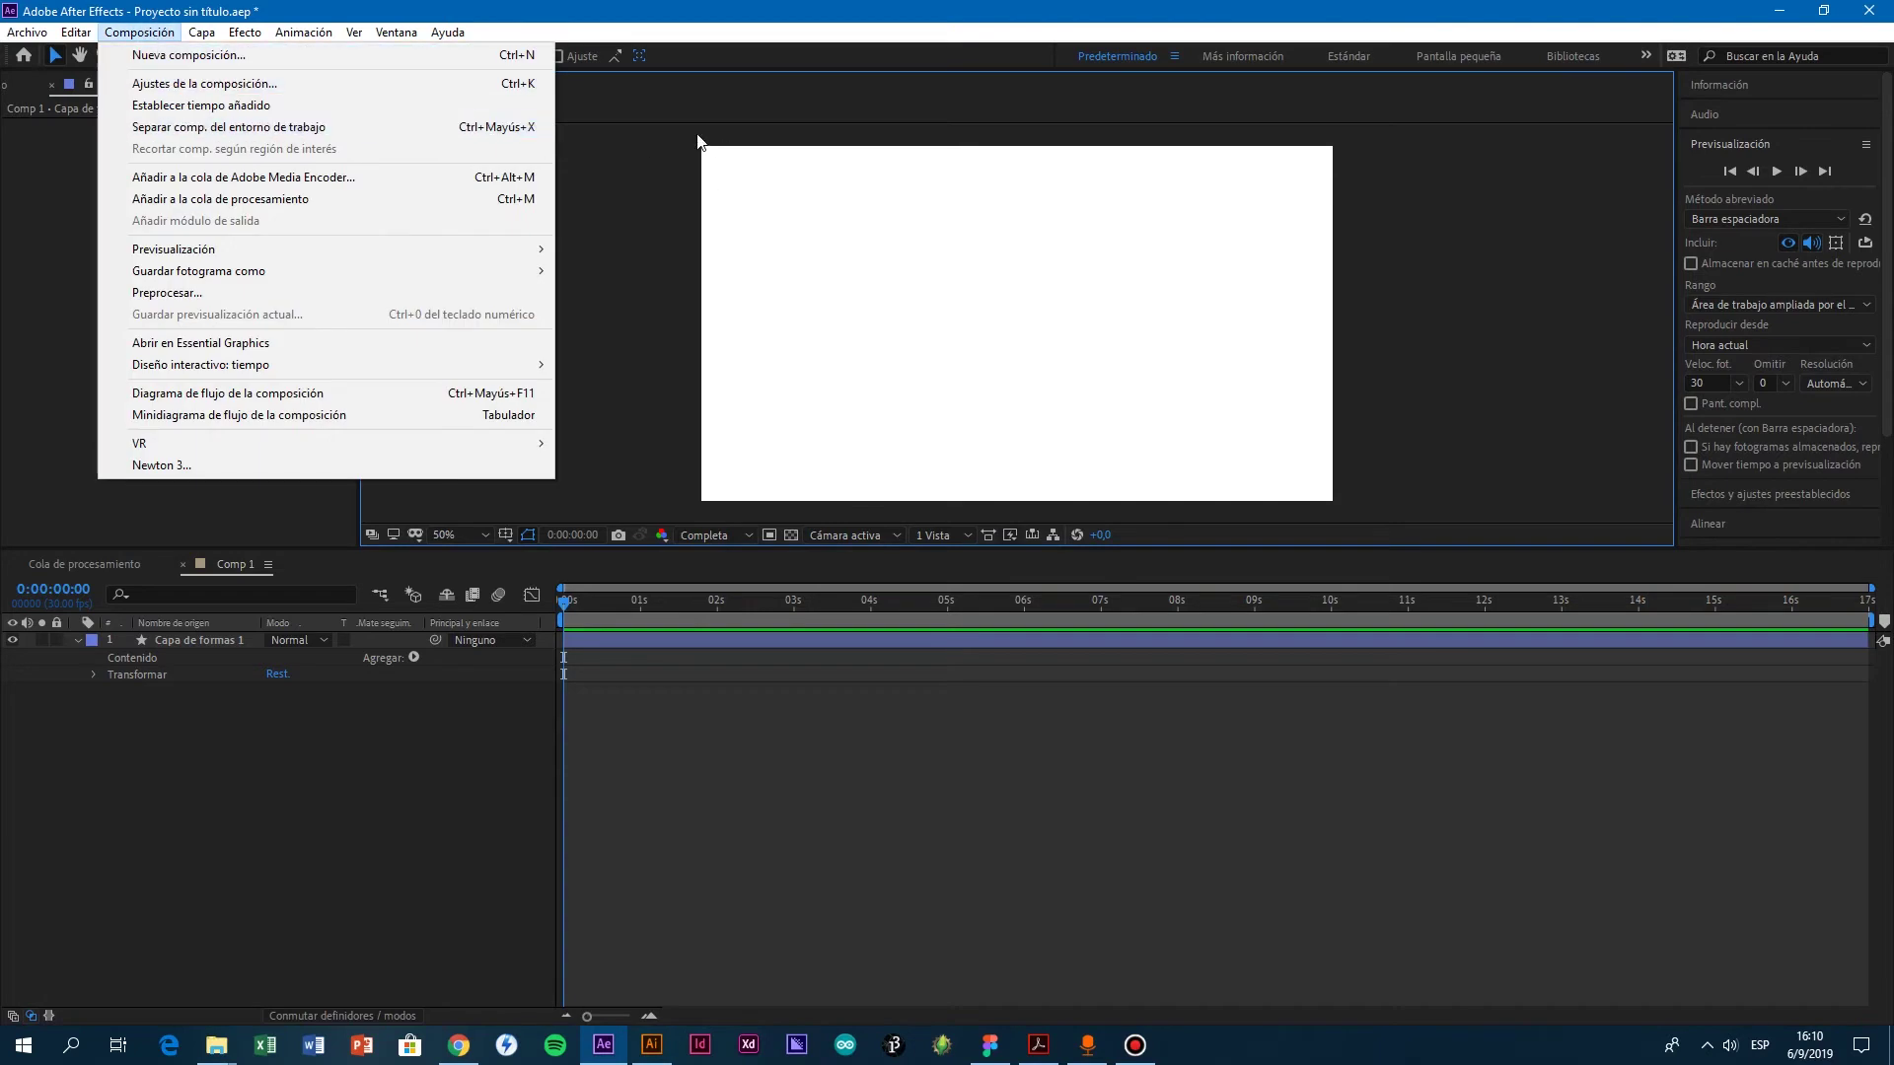
left_click(725, 150)
left_click(160, 32)
left_click(176, 85)
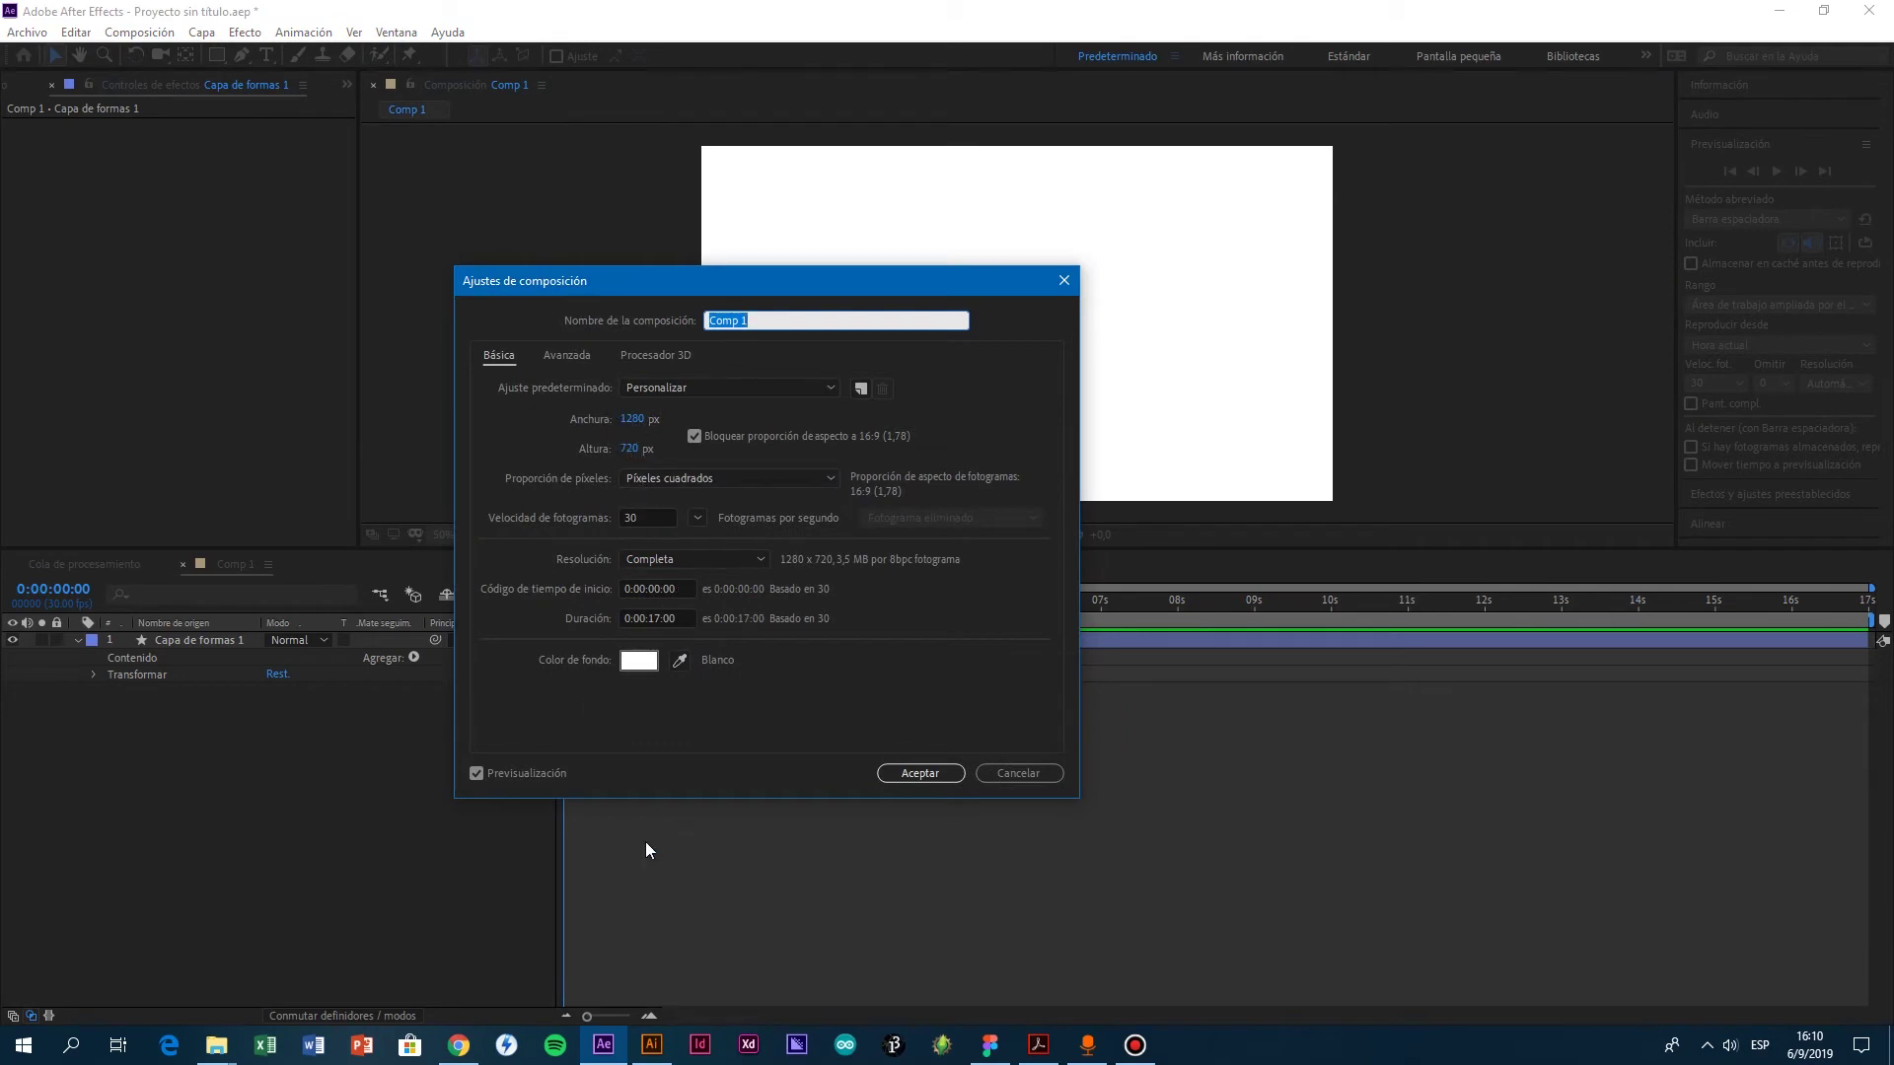
Step: Switch to Illustrator, unlink the artboard's proportions, set its height to 720 px and leave artboard editing
left_click(651, 1045)
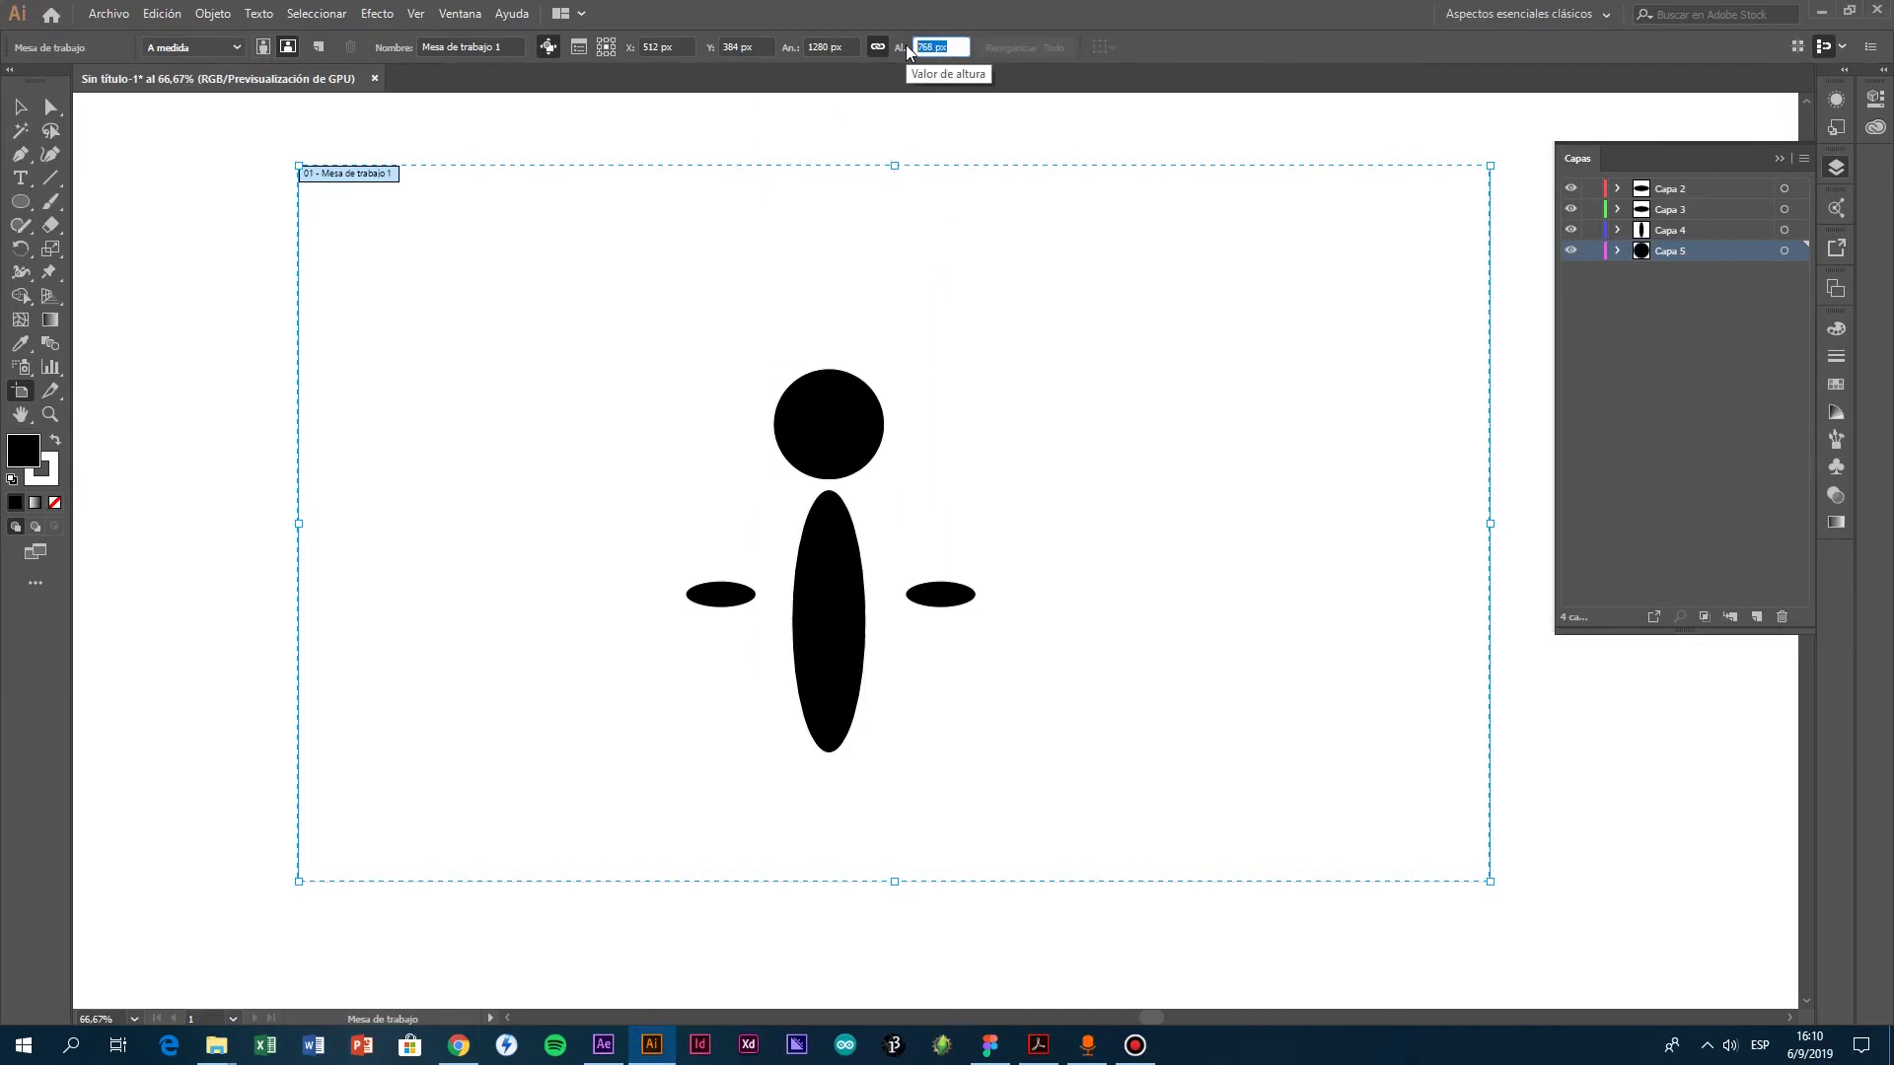
left_click(877, 46)
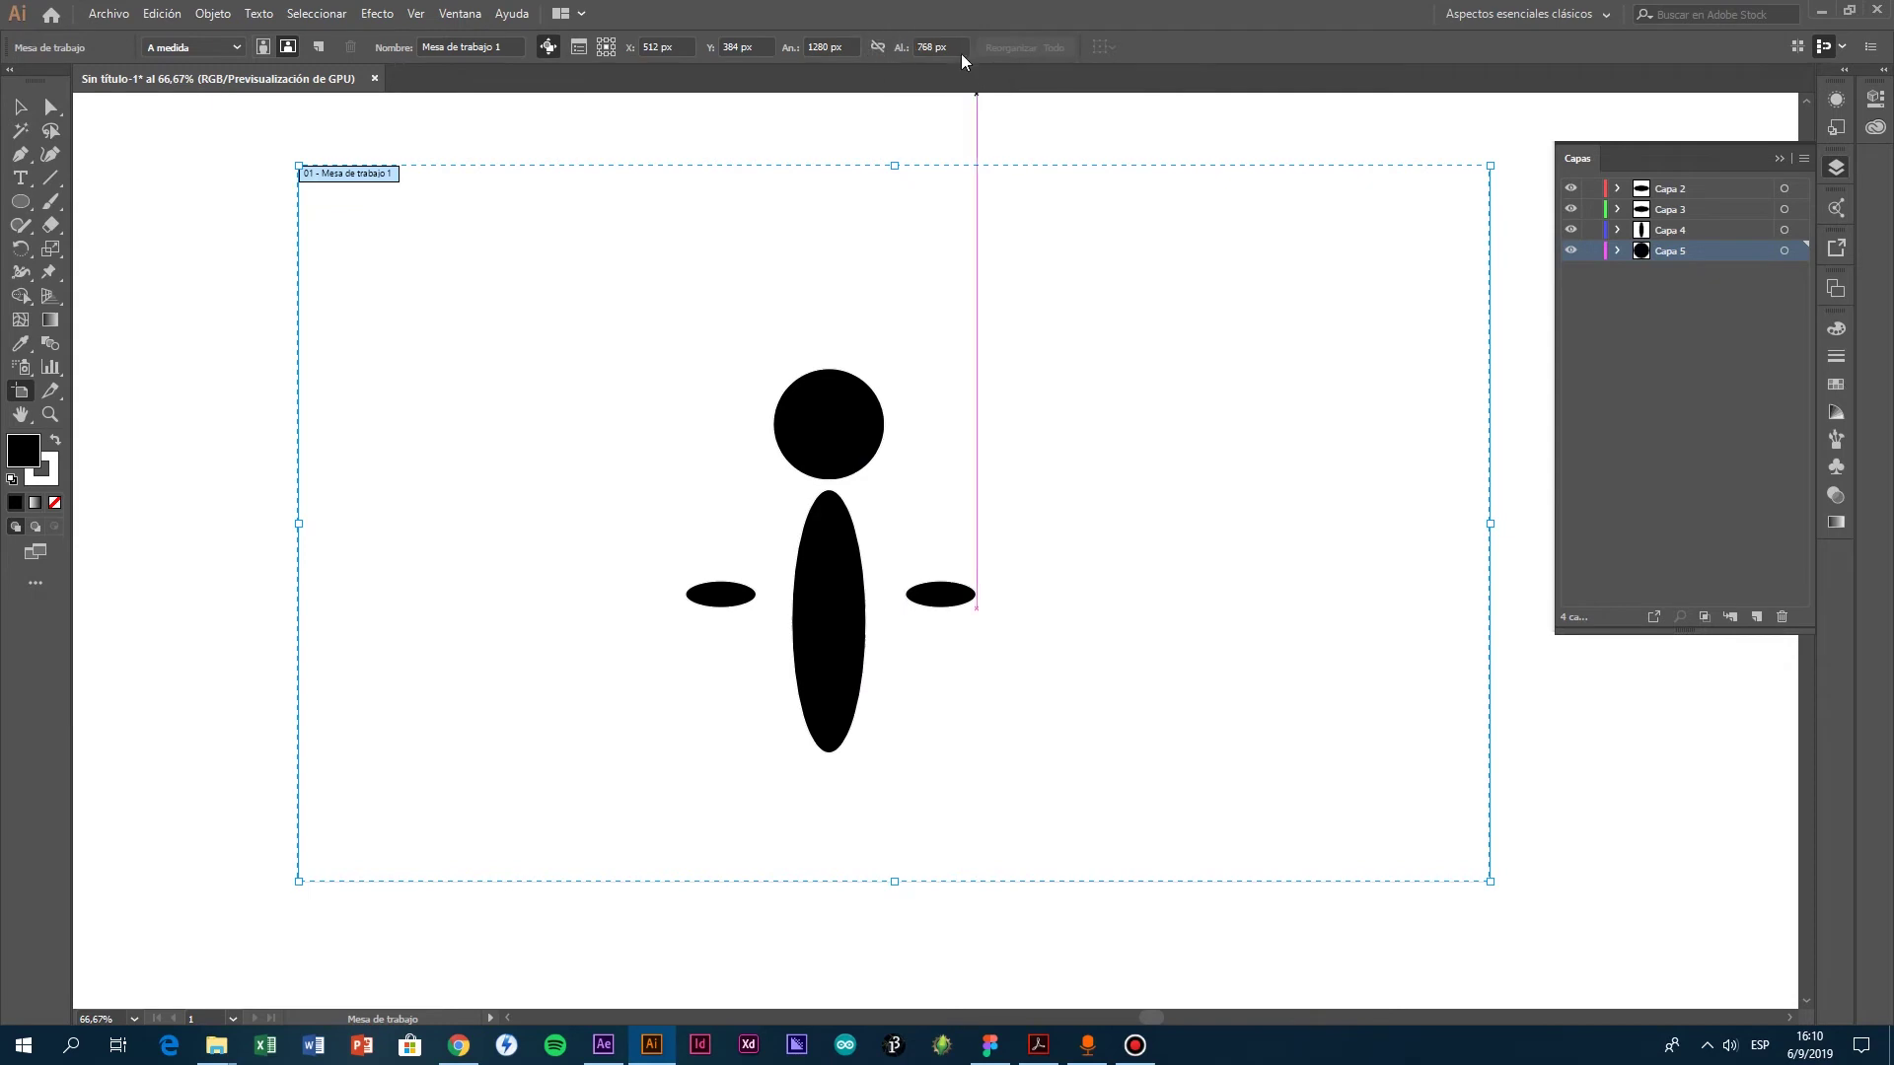
key("Tab")
type("720")
key("Return")
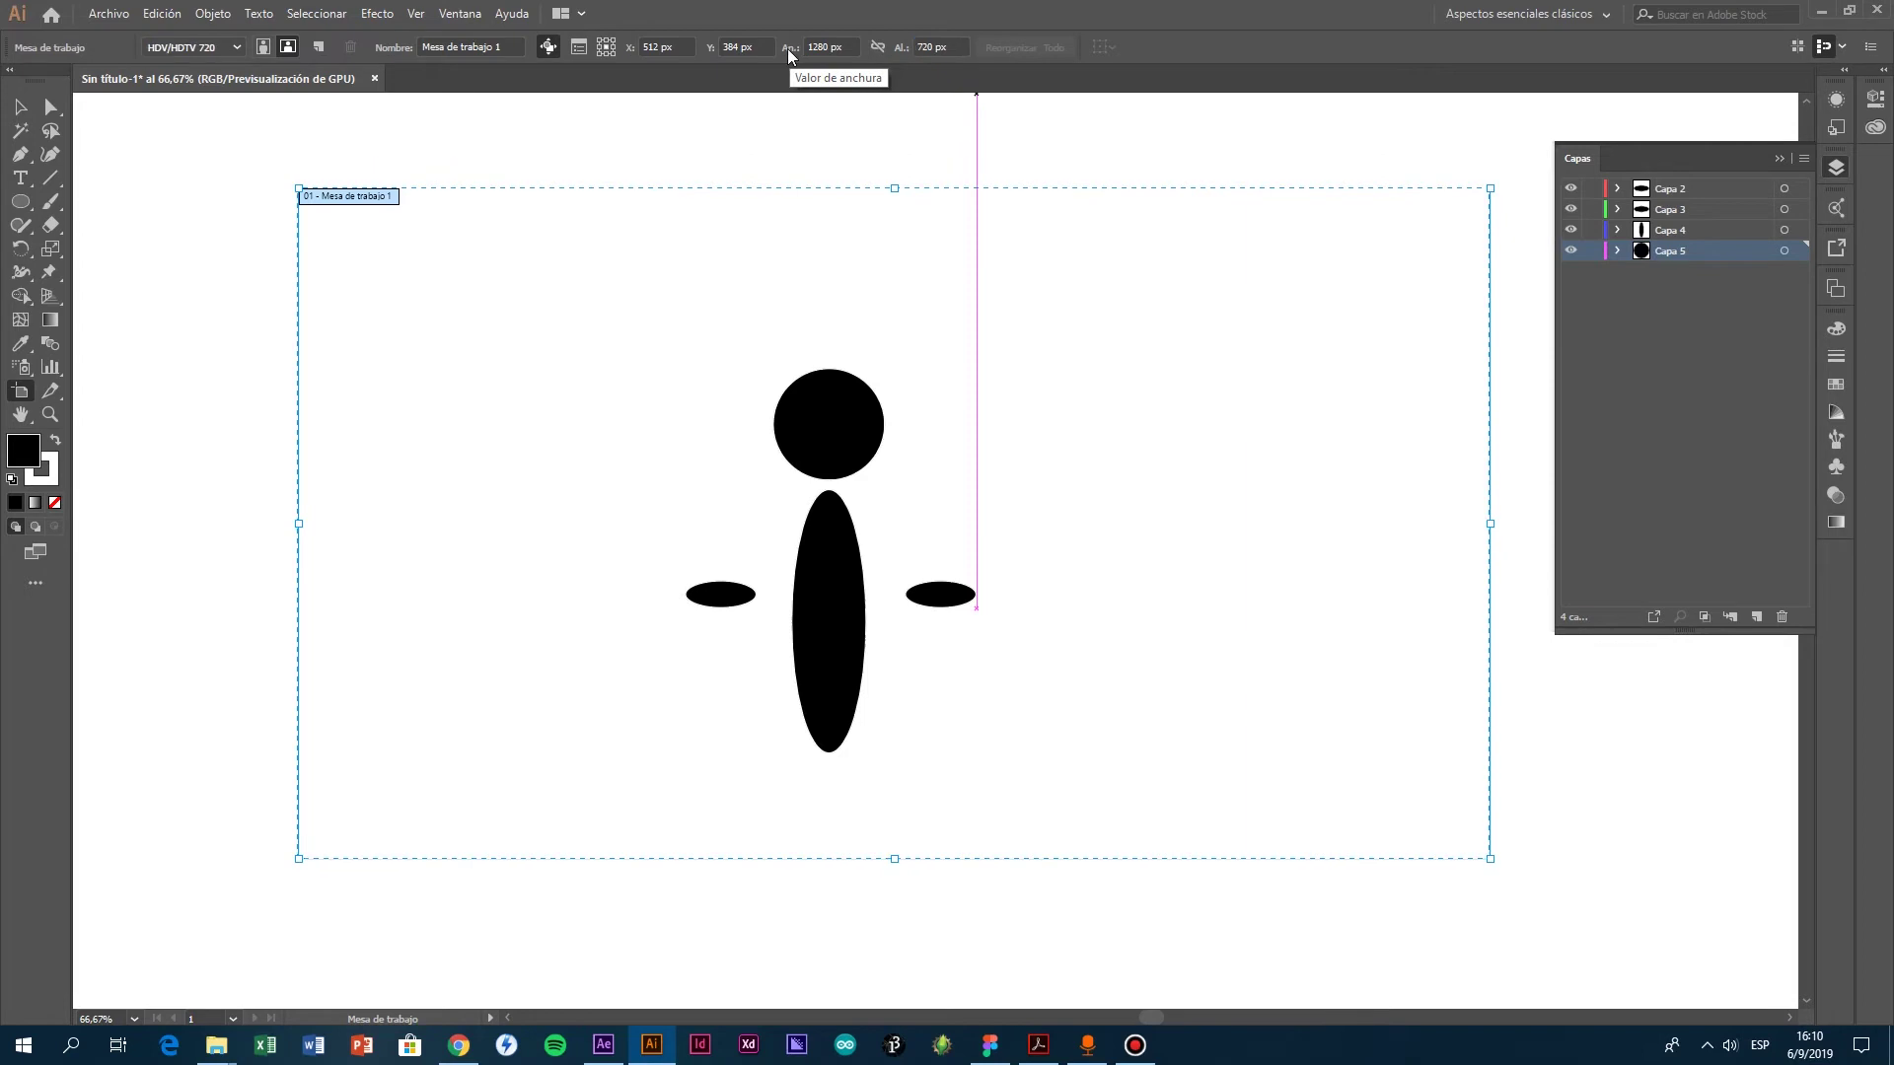
left_click(20, 106)
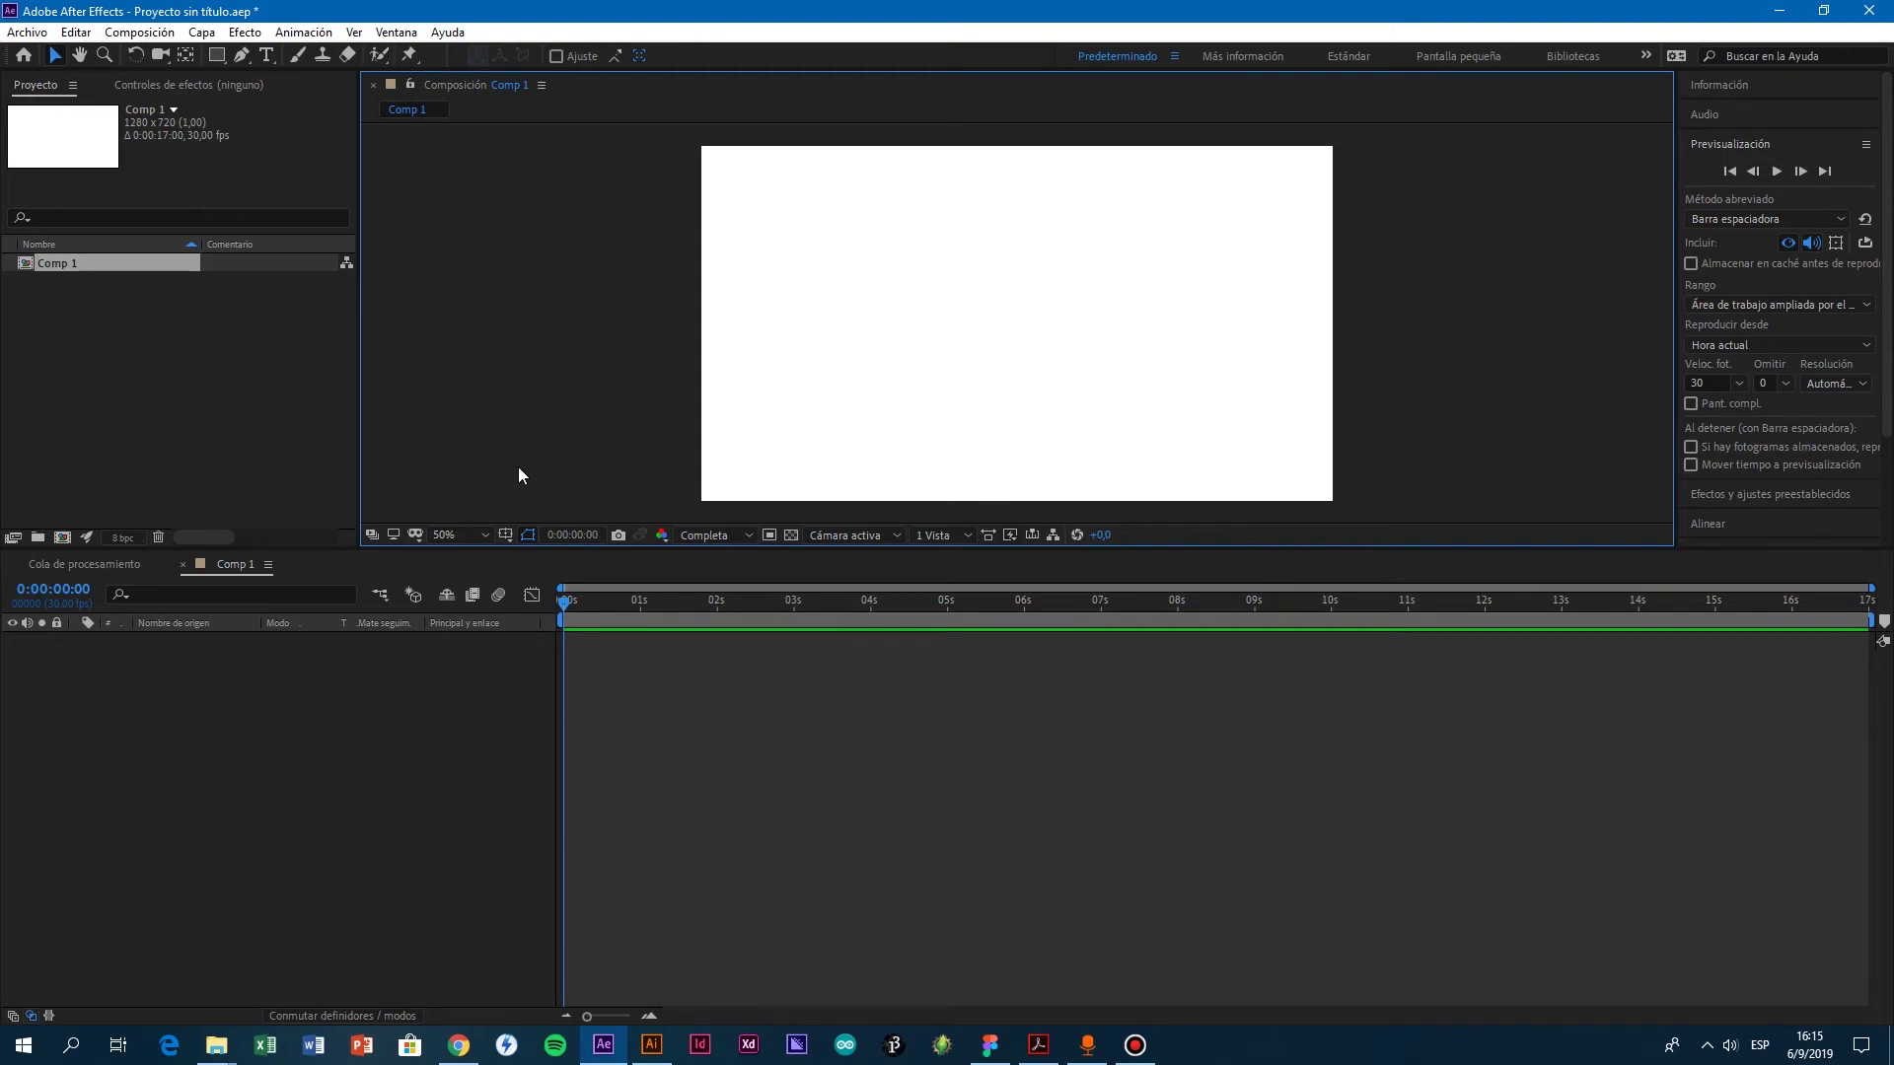
Step: Import the clip 20180526_104517.mp4 from the Videos y fotos folder into the After Effects project
mouse_move(217, 1043)
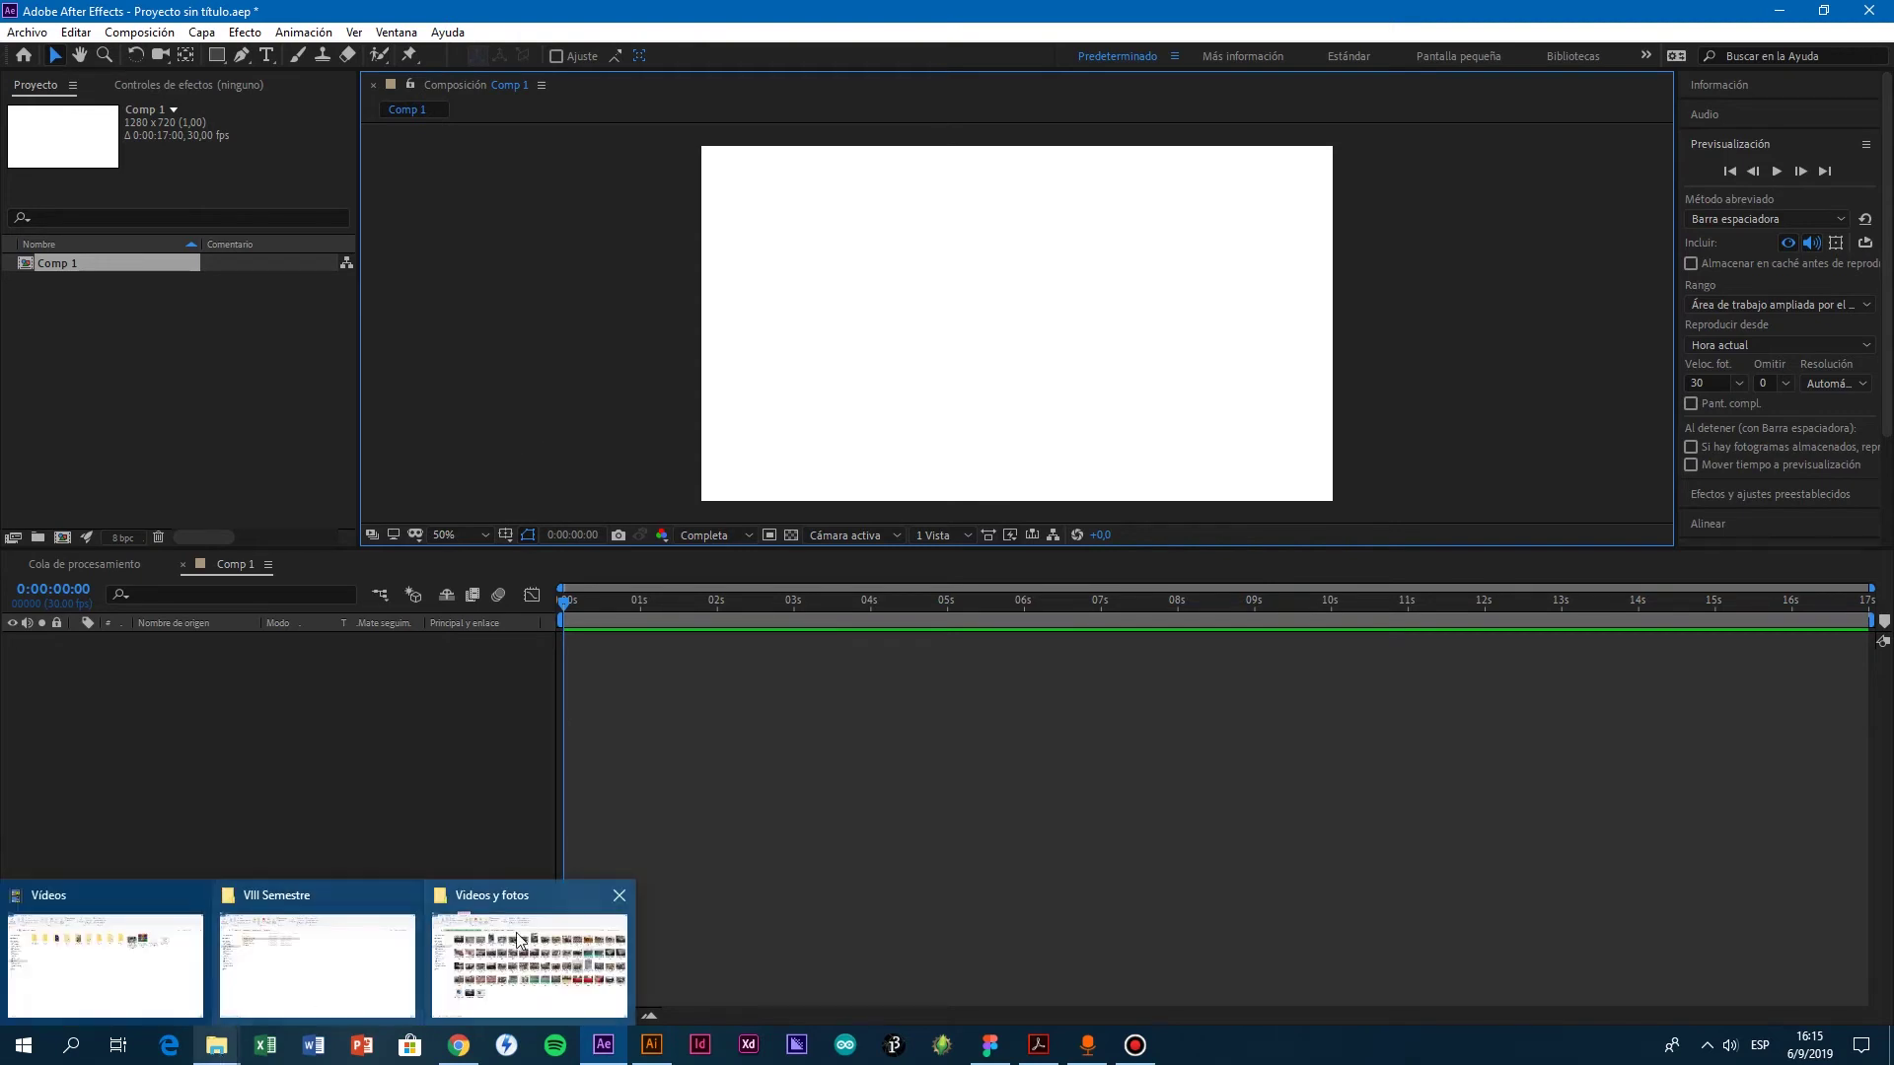
left_click(459, 955)
left_click_drag(1412, 514, 604, 1038)
left_click_drag(454, 506, 326, 487)
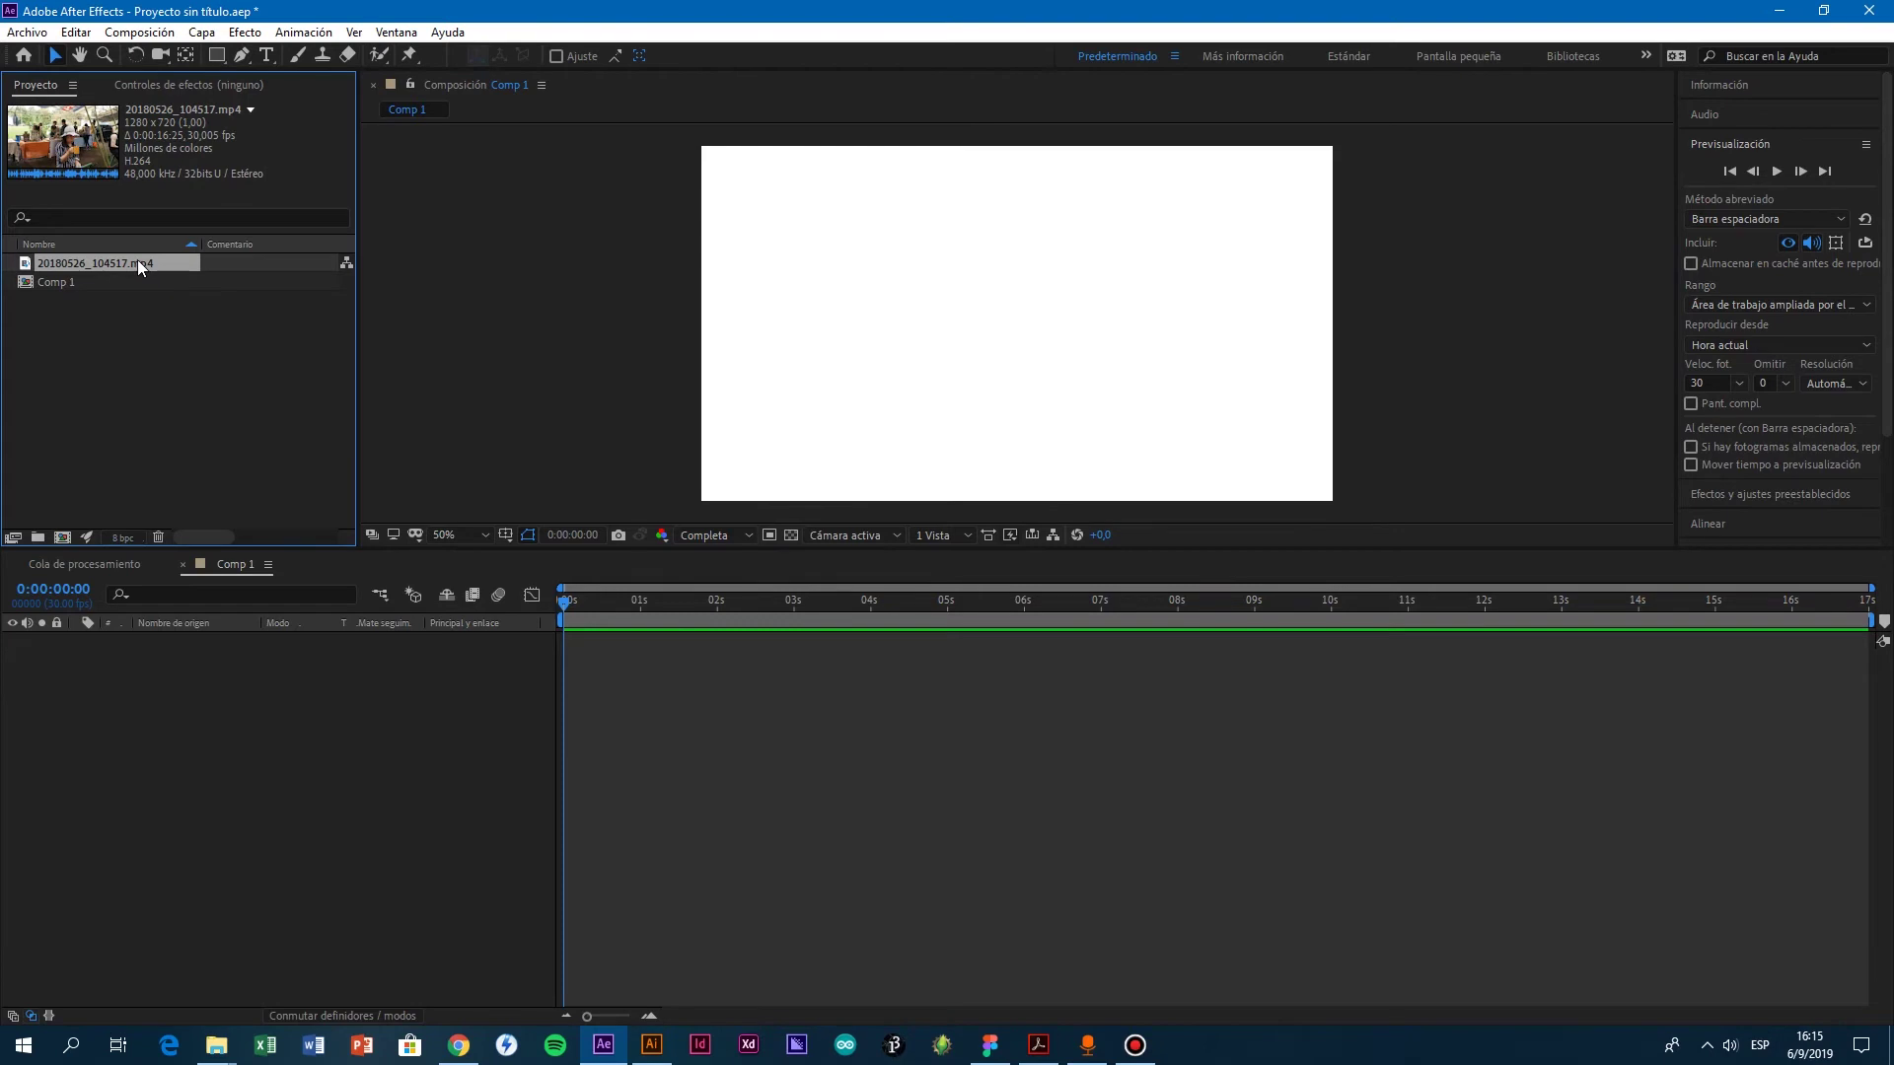
Step: Import Logo.ai into the project as a composition (Composición) with its footage dimensions set to document size (Tamaño del documento)
left_click(27, 31)
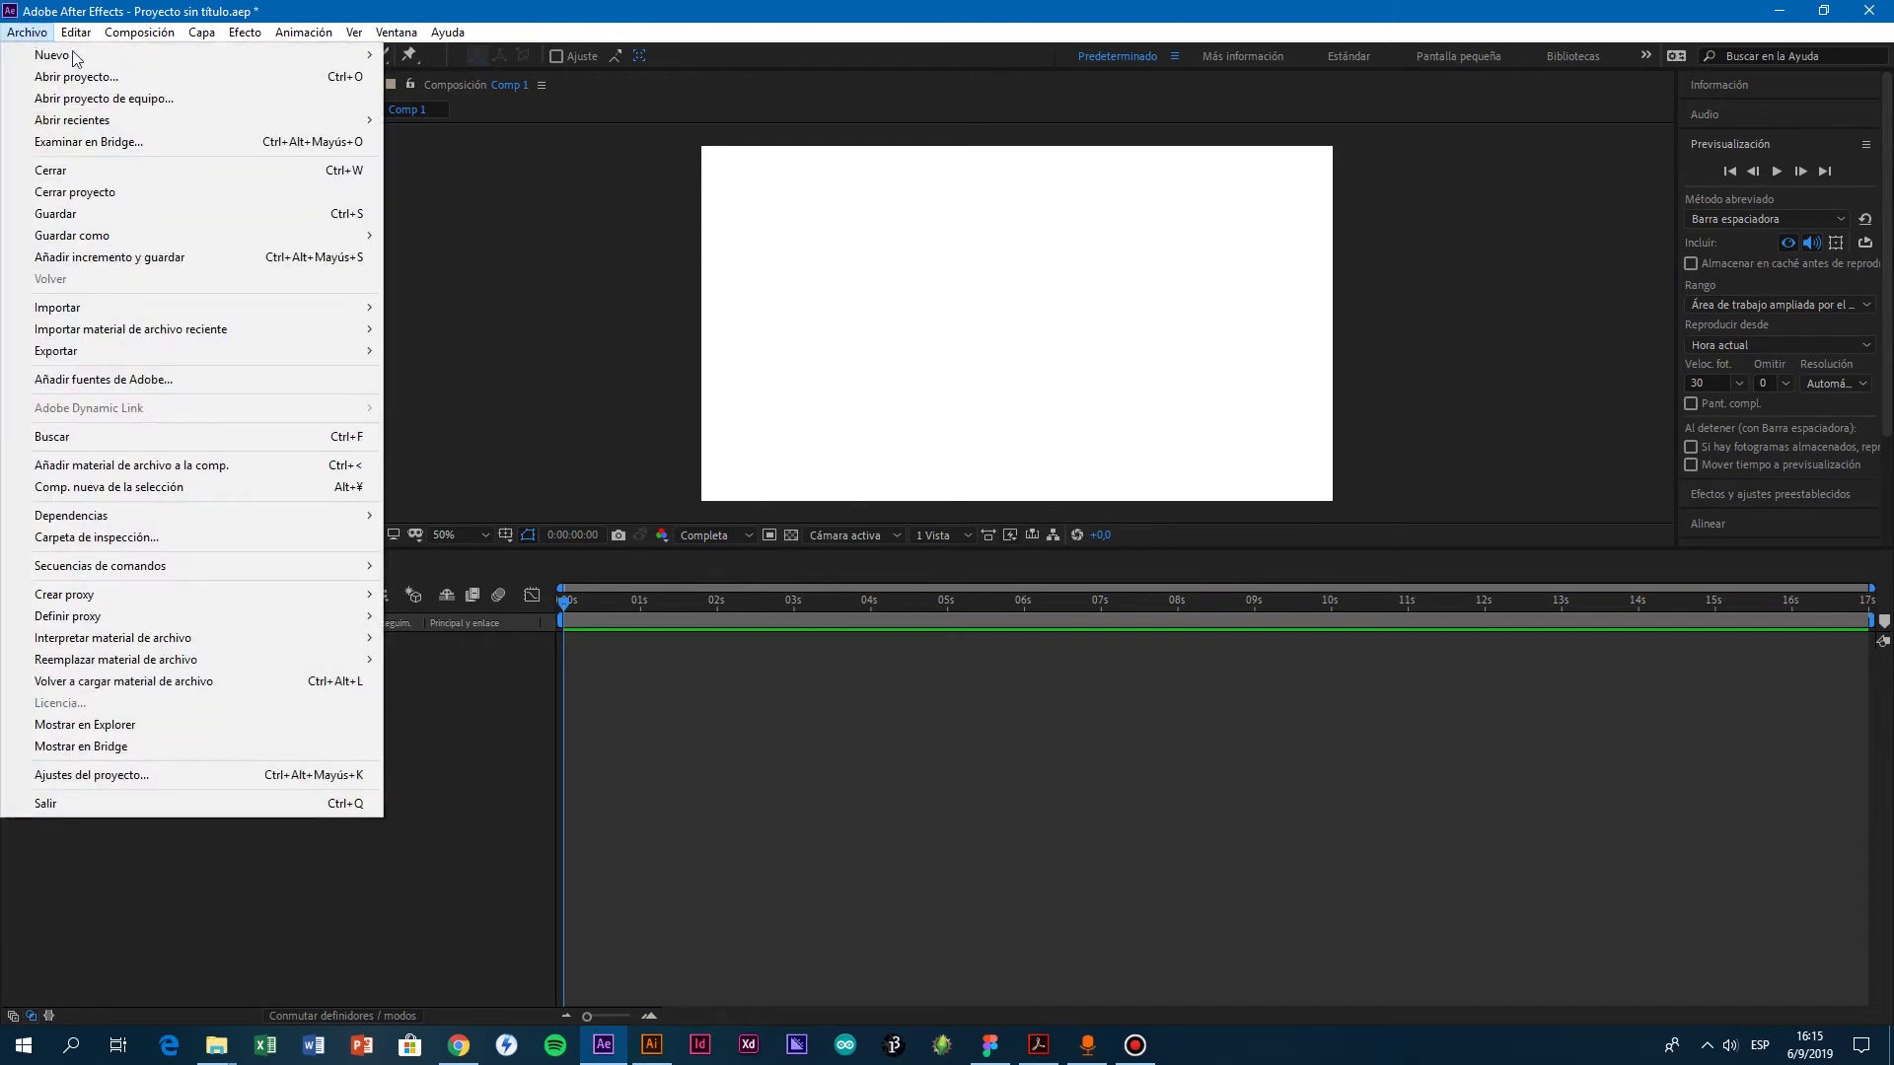
mouse_move(341, 306)
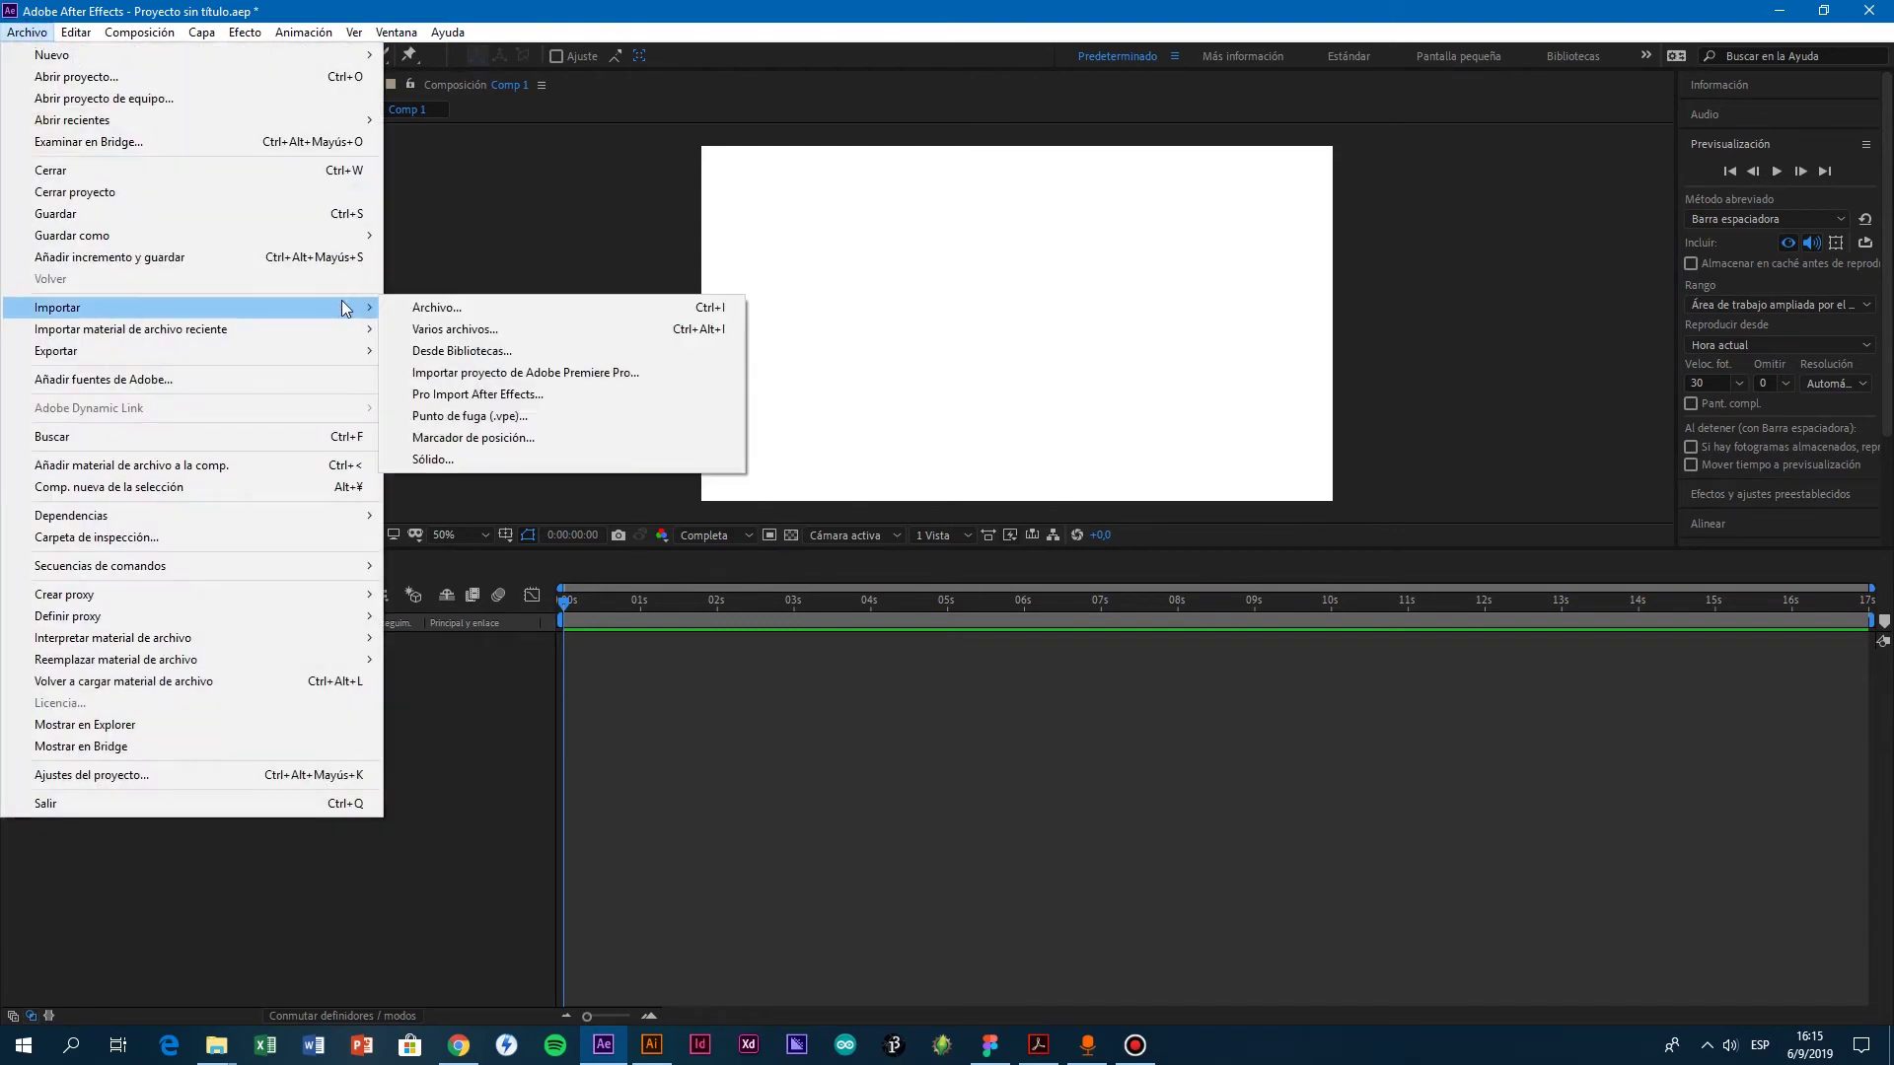
left_click(445, 314)
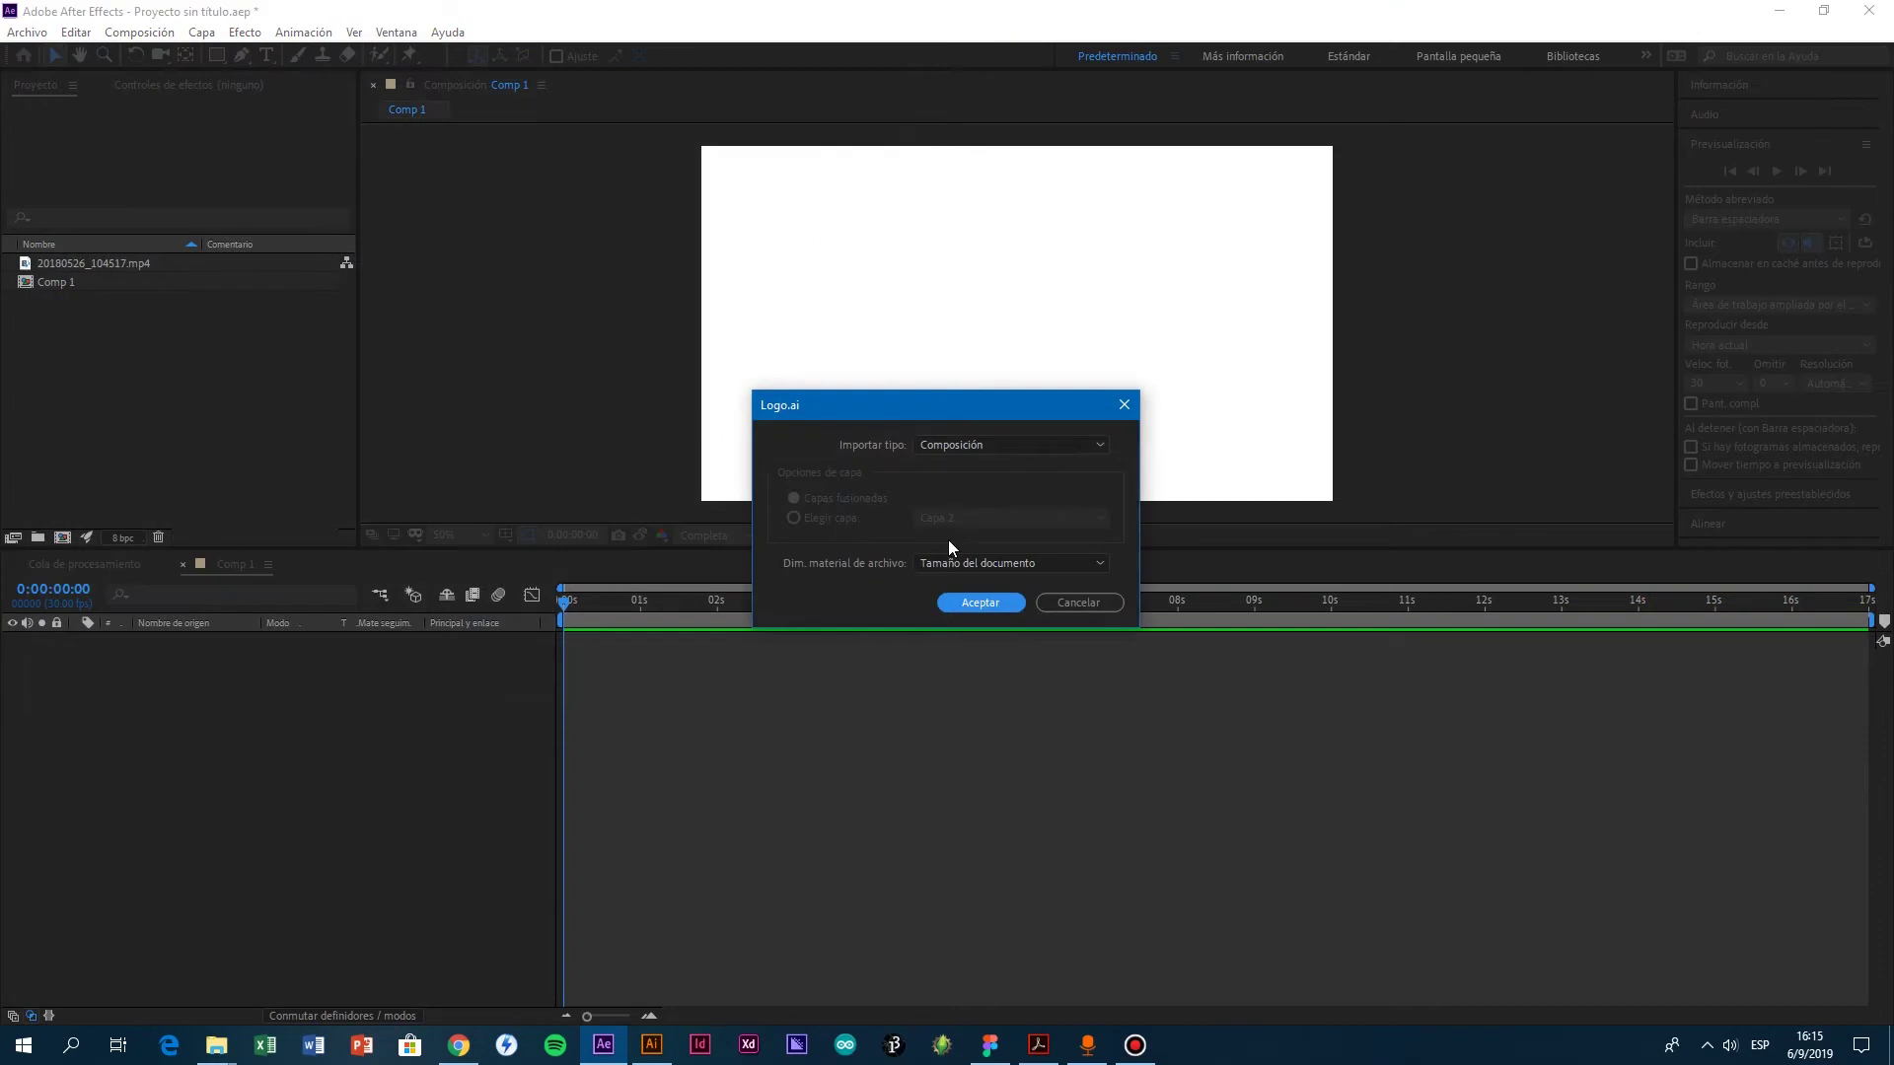
left_click(939, 453)
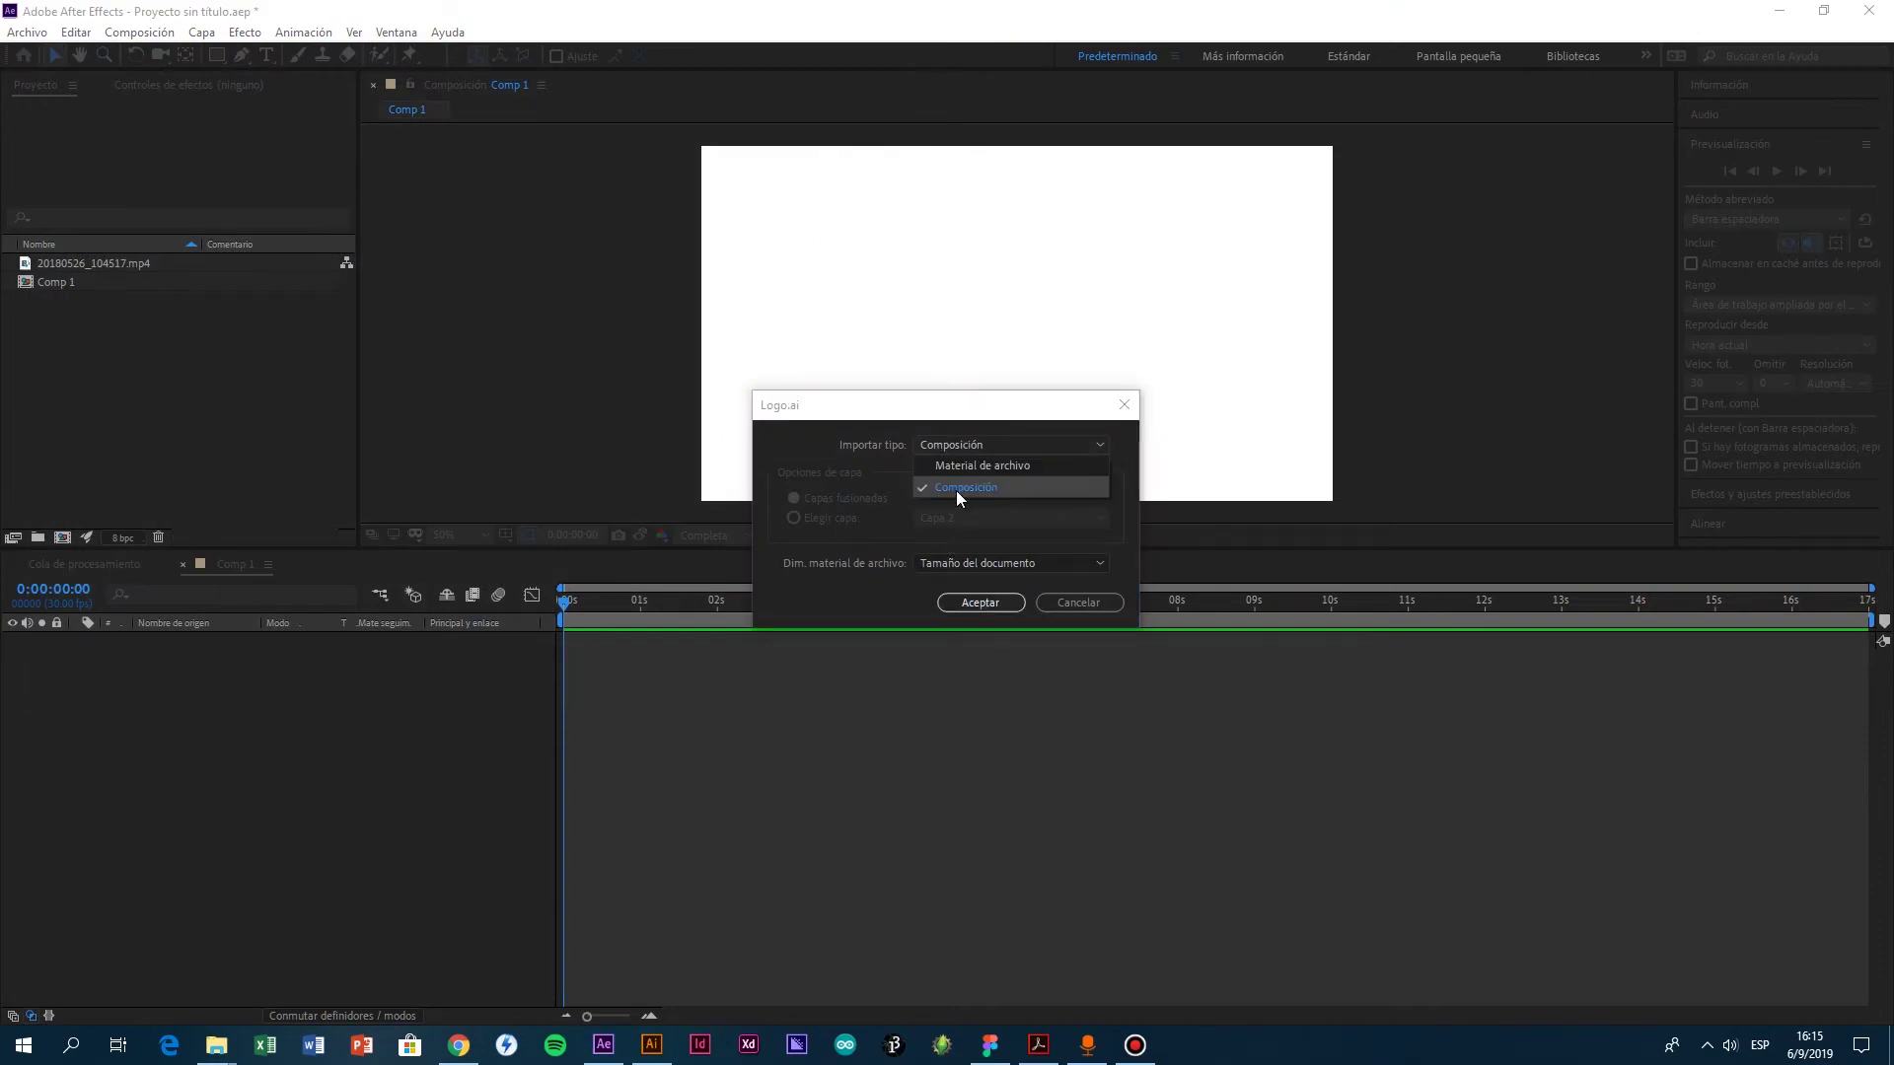
left_click(955, 490)
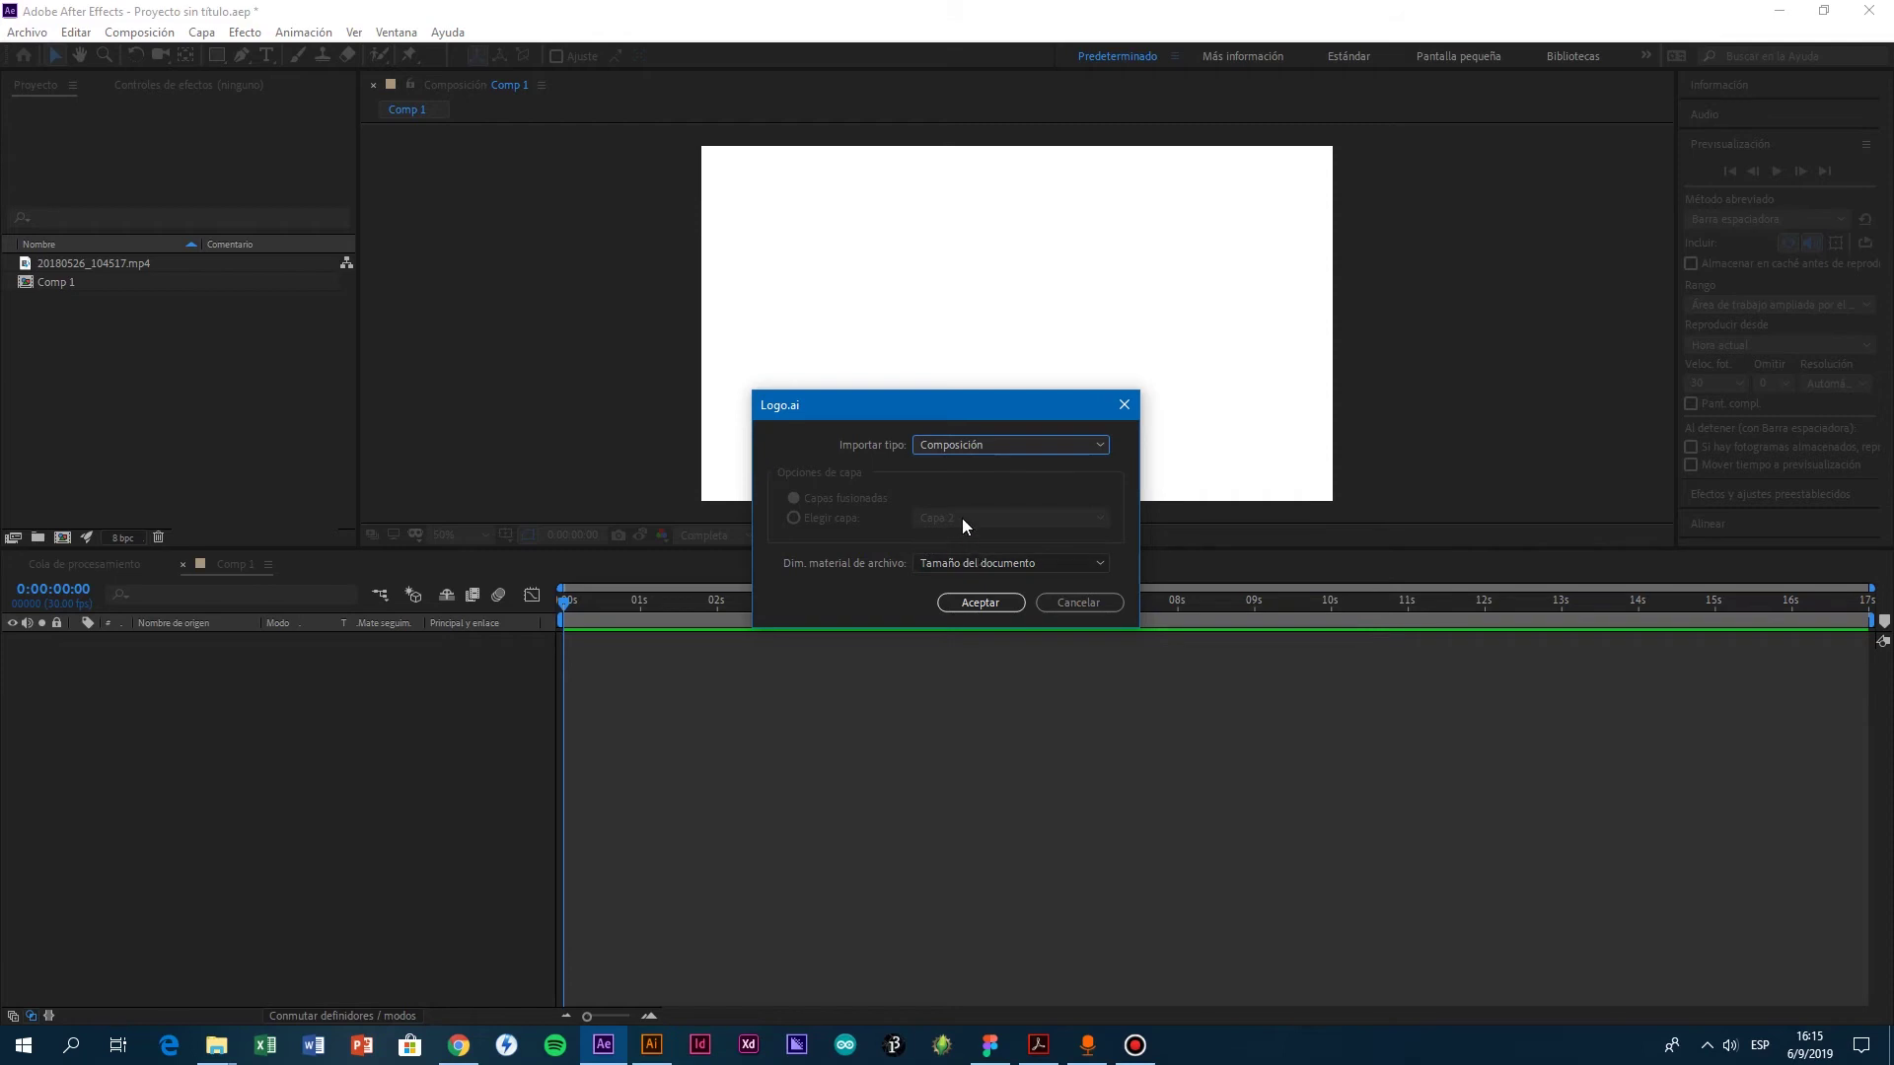
left_click(978, 609)
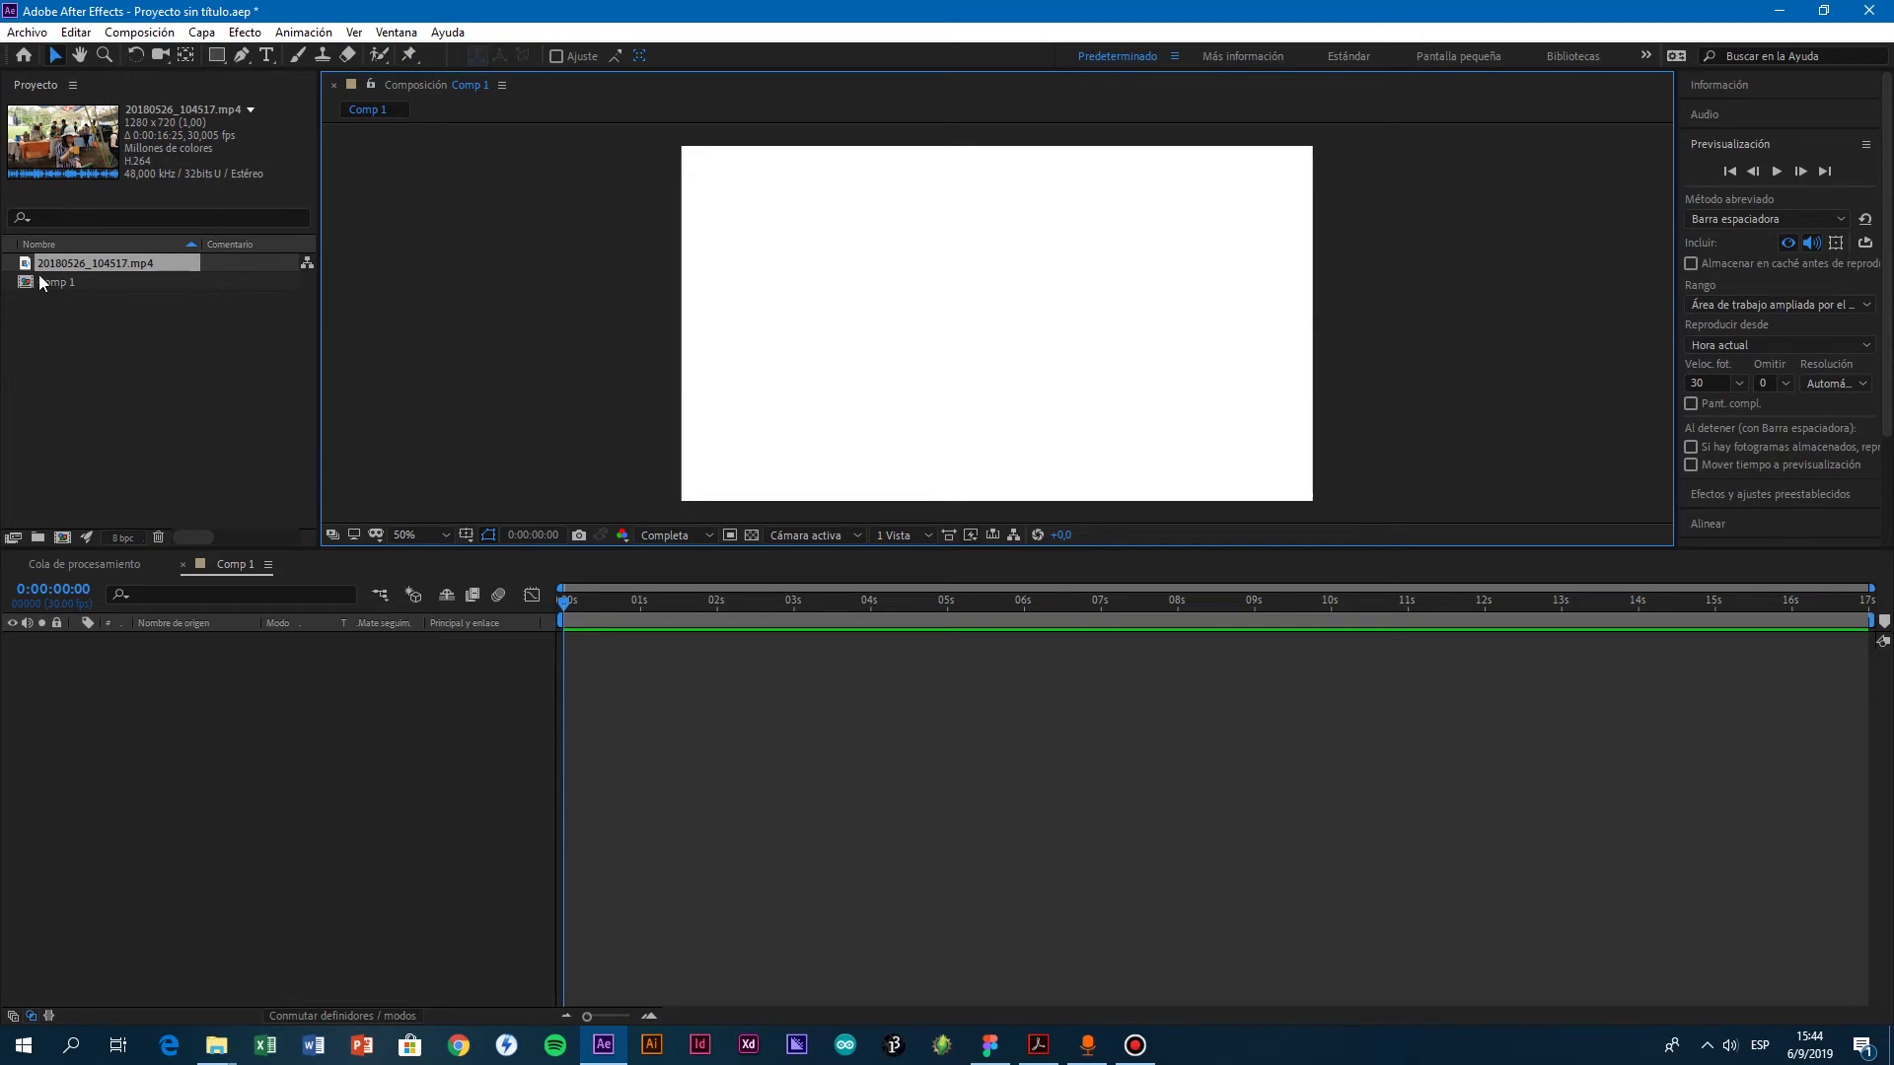
Step: Add the clip 20180526_104517.mp4 to the Comp 1 timeline and scrub through its footage
left_click_drag(54, 265, 130, 778)
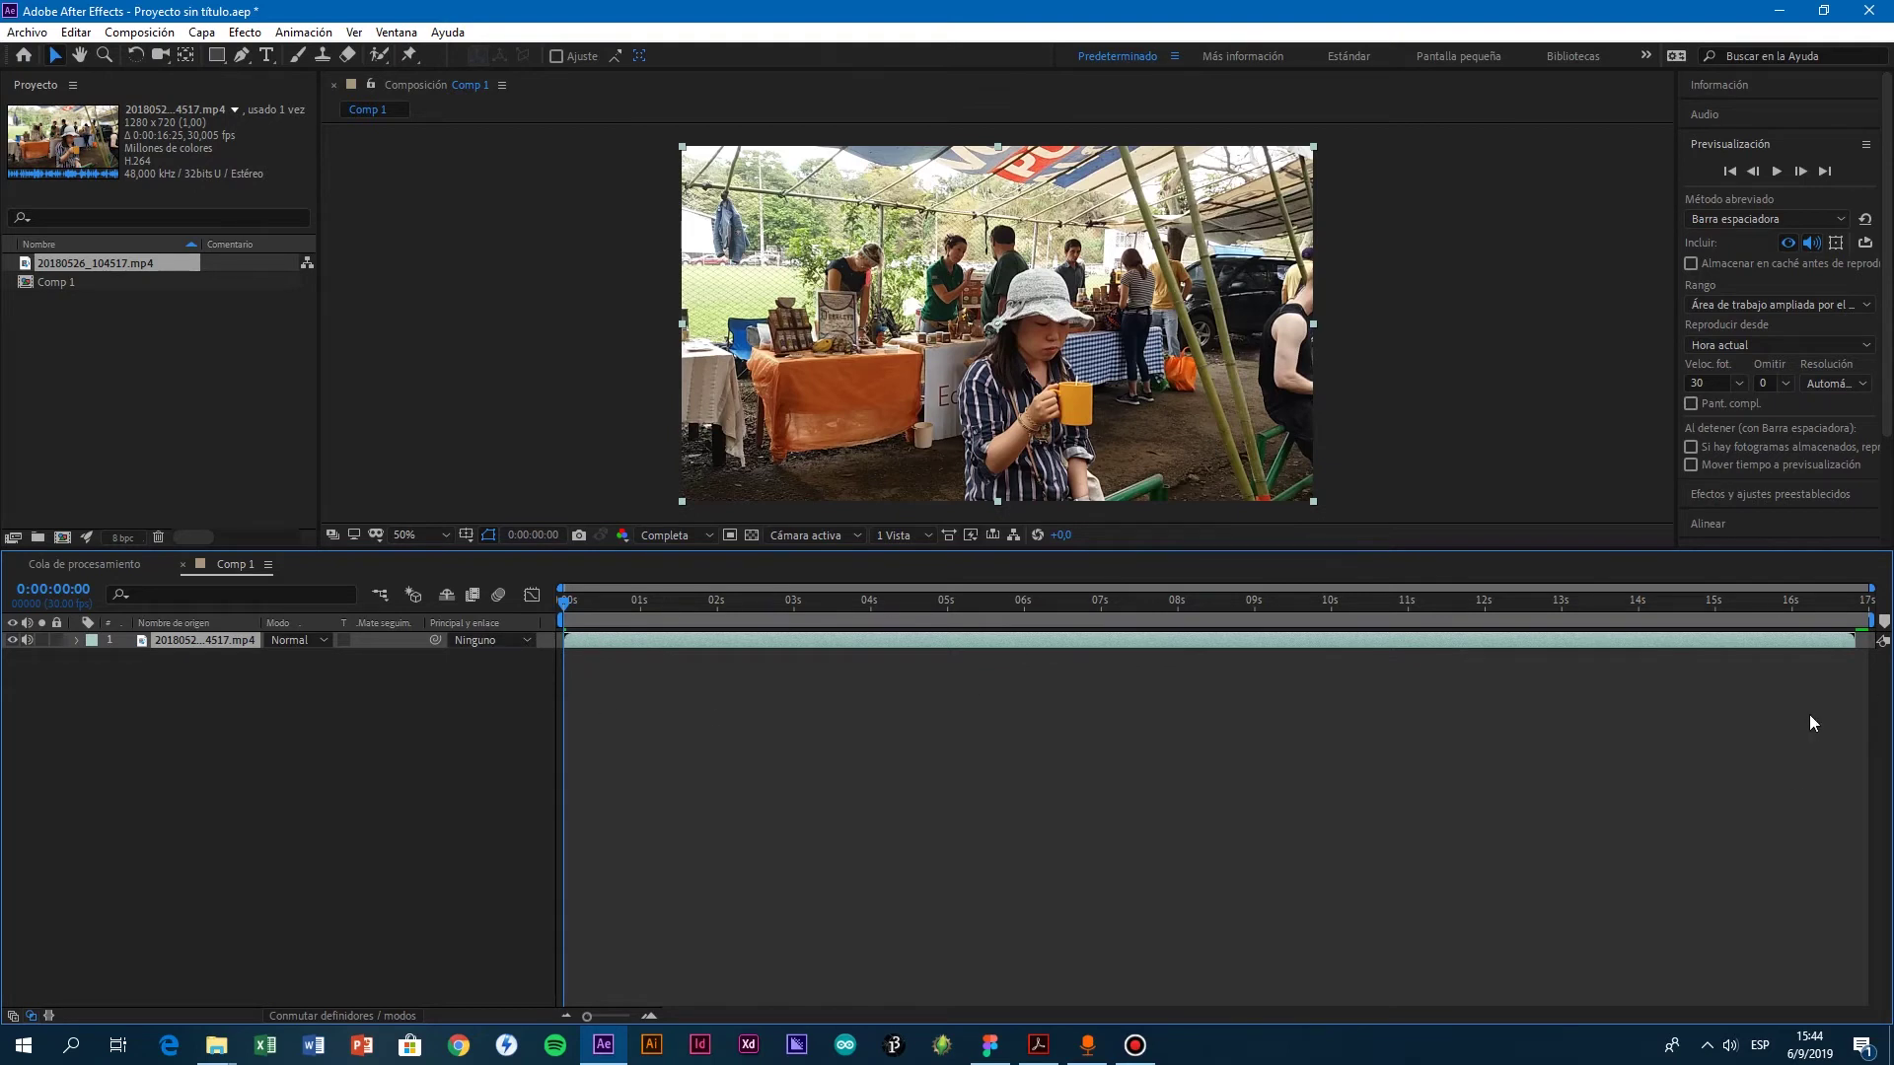
left_click_drag(564, 602, 729, 601)
left_click_drag(902, 600, 1229, 599)
mouse_move(1852, 639)
left_mouse_down()
mouse_move(1212, 639)
mouse_move(1856, 639)
left_mouse_up()
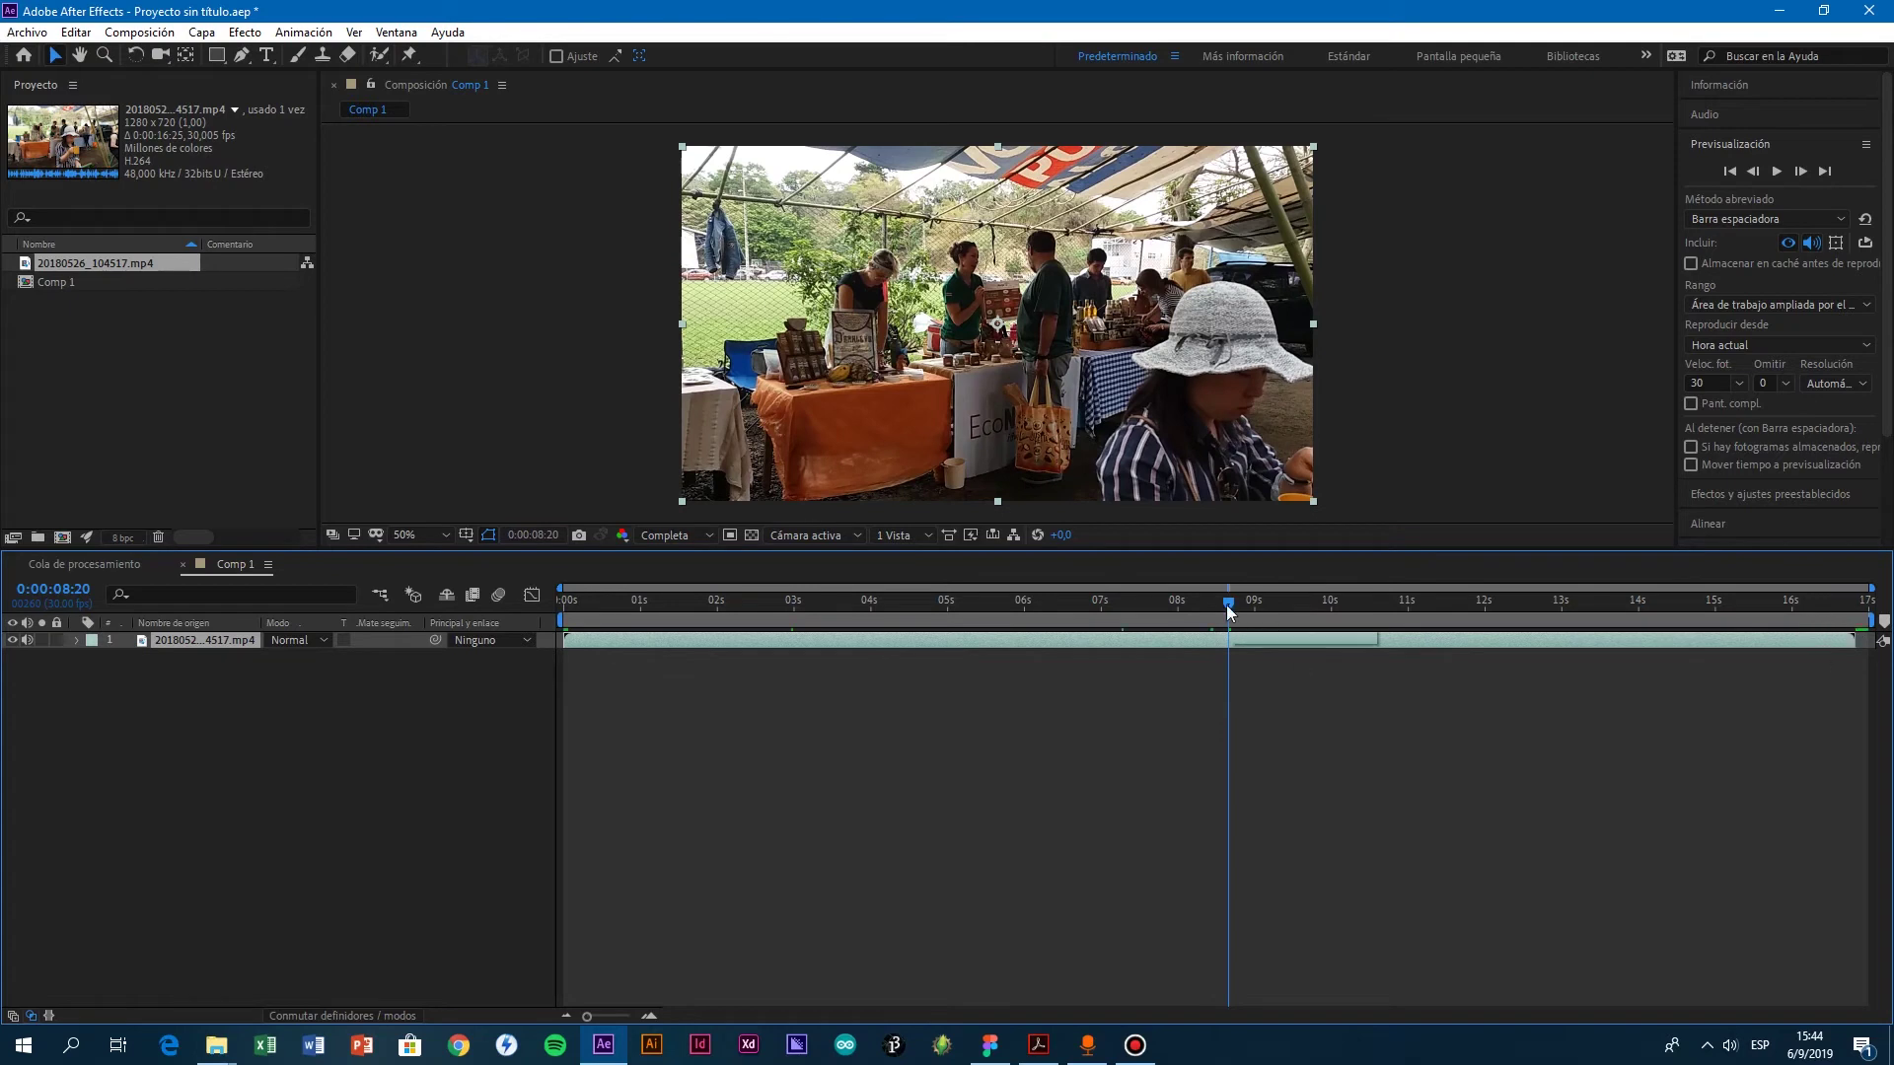
Step: Set the current time to 0:00:06:00 and trim the end of the video layer to that point
left_click_drag(1227, 604, 1025, 642)
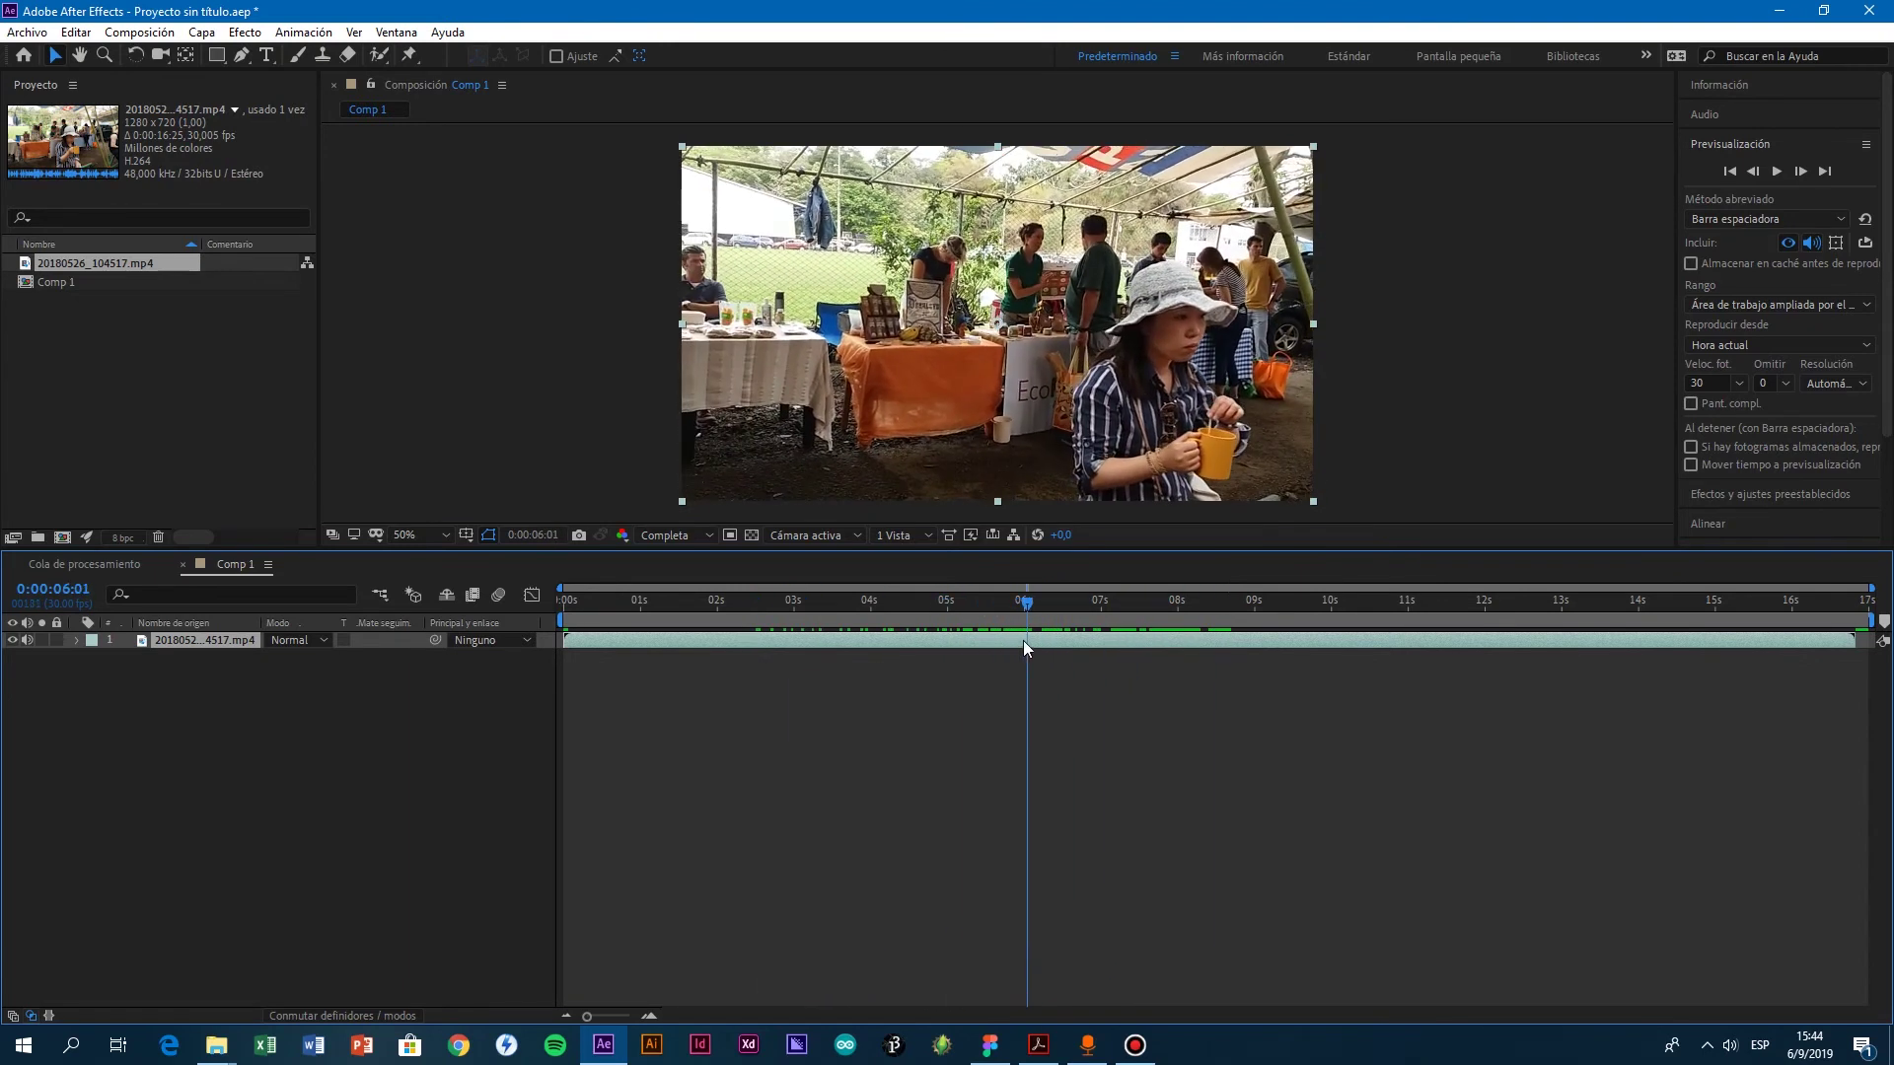
left_click(547, 535)
type("600")
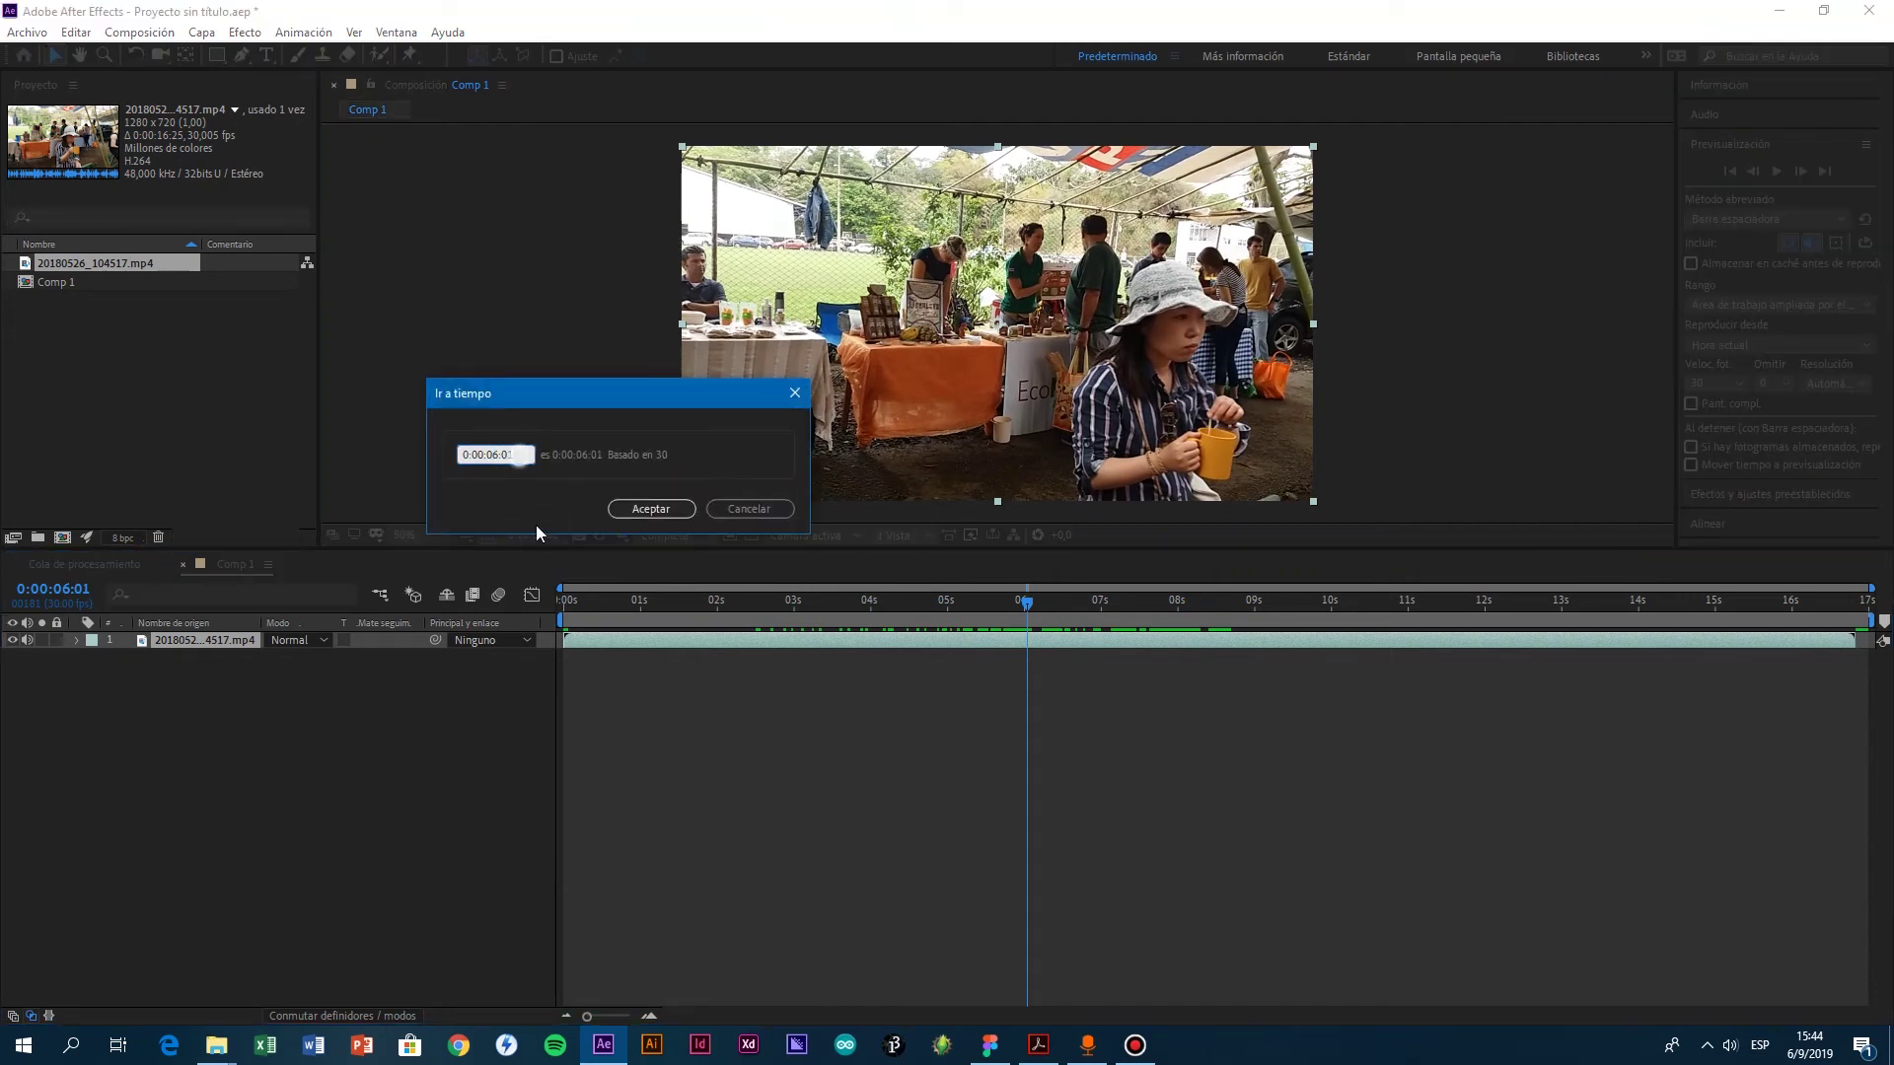
key("Return")
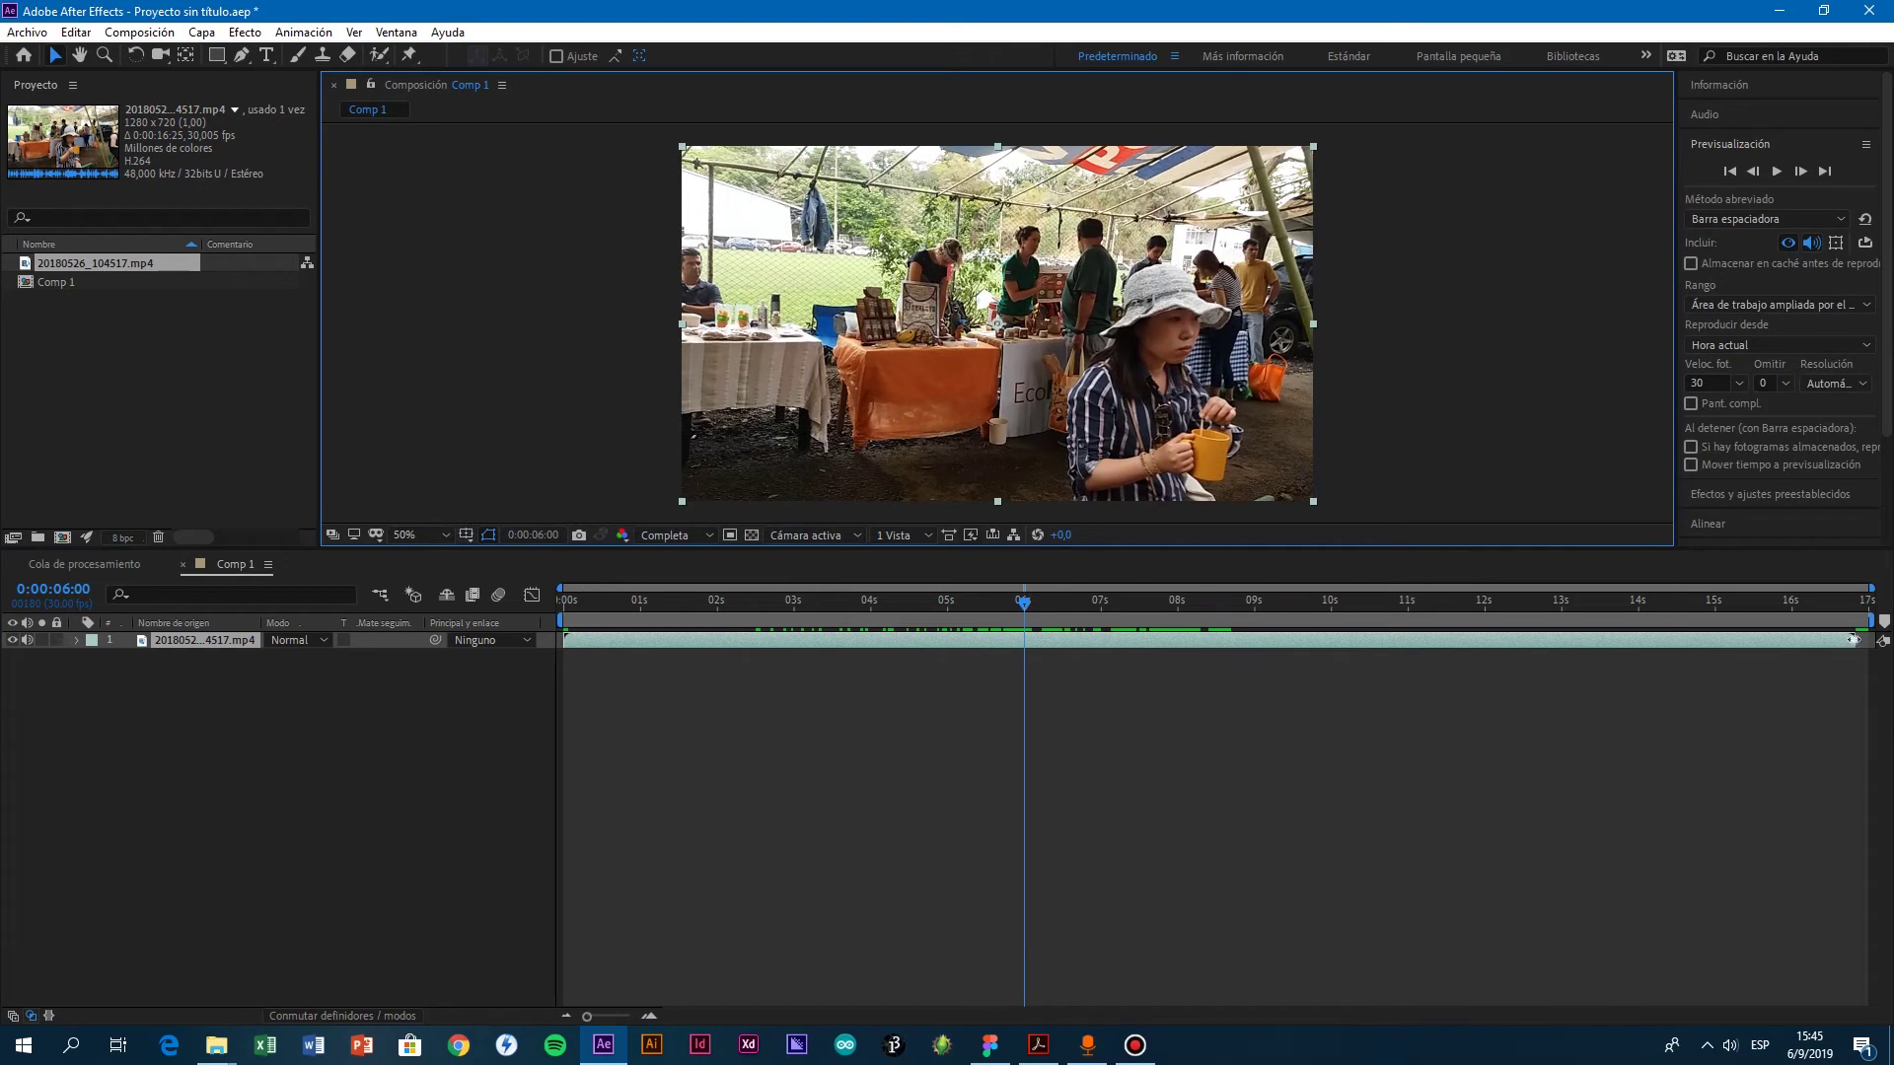
left_click_drag(1850, 639, 1039, 618)
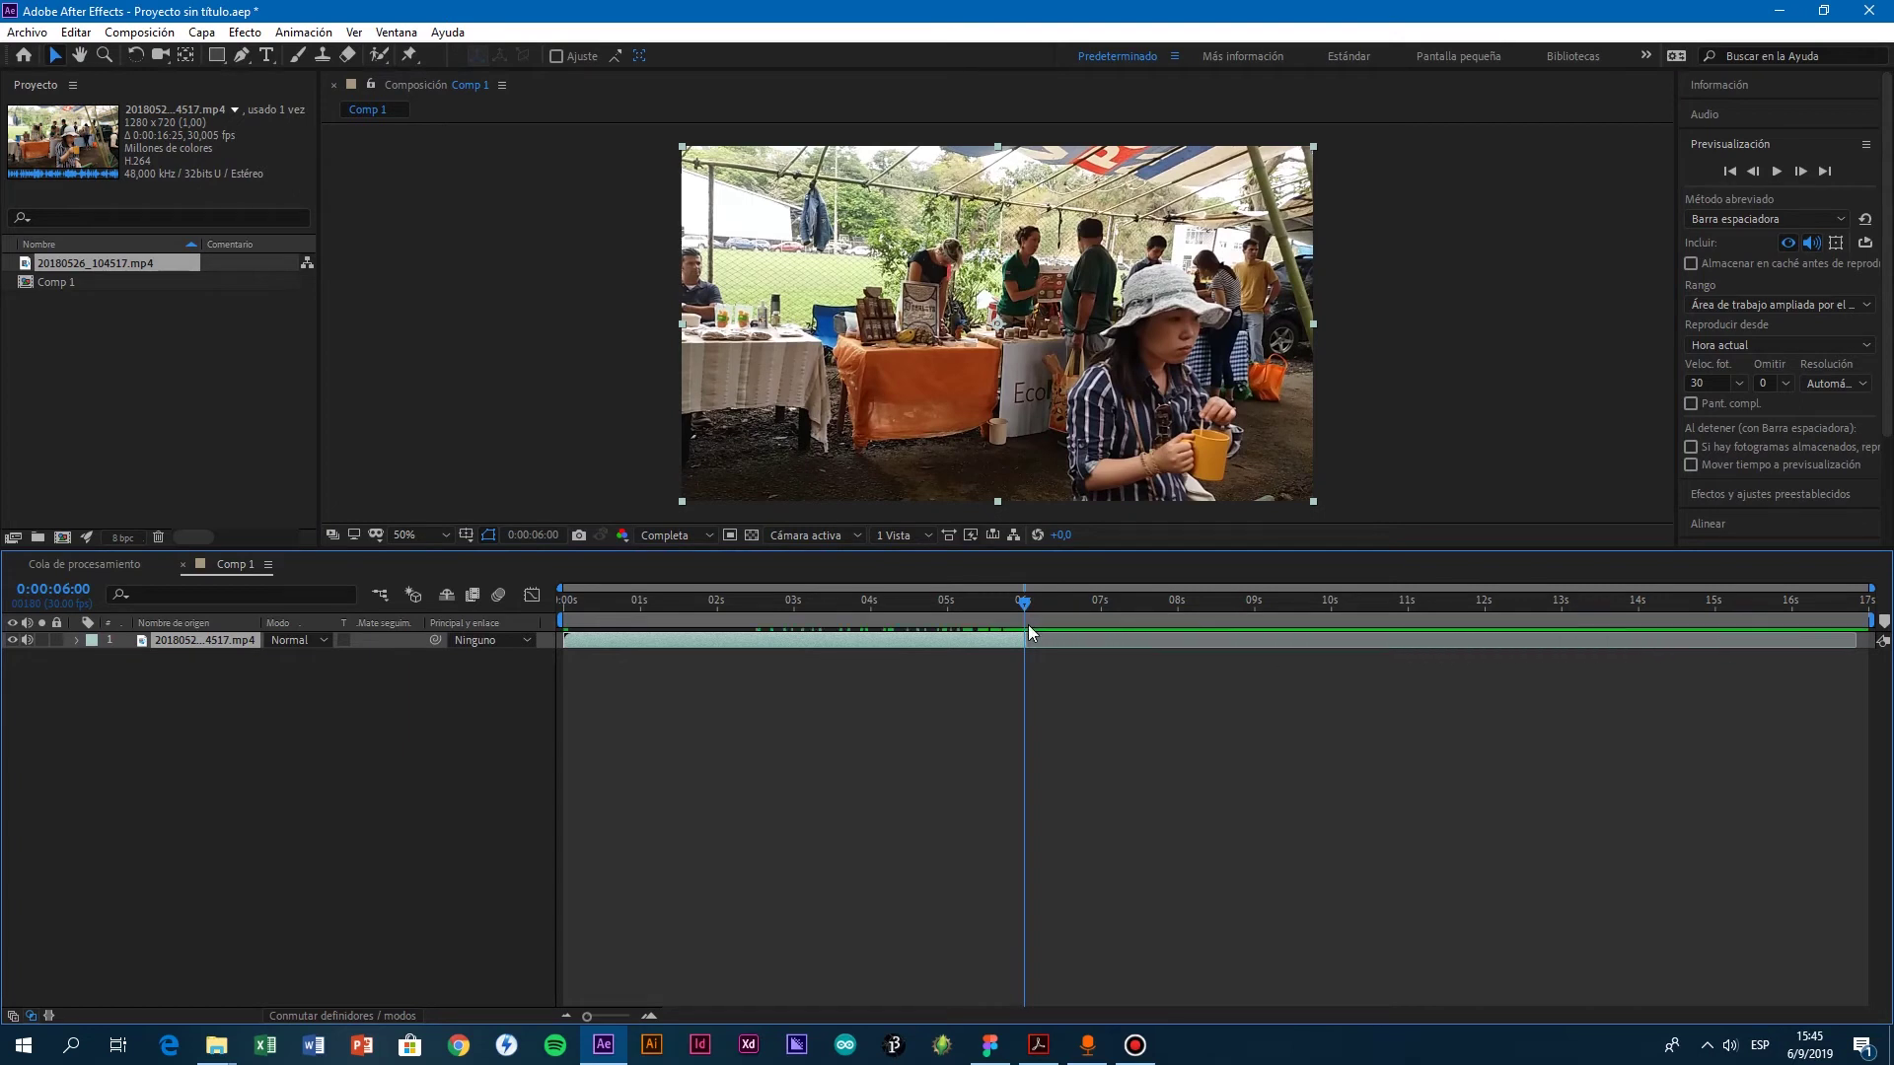
Step: Scrub through the trimmed video layer and preview its playback from the start of Comp 1
left_click(1030, 605)
left_click_drag(1029, 605, 856, 712)
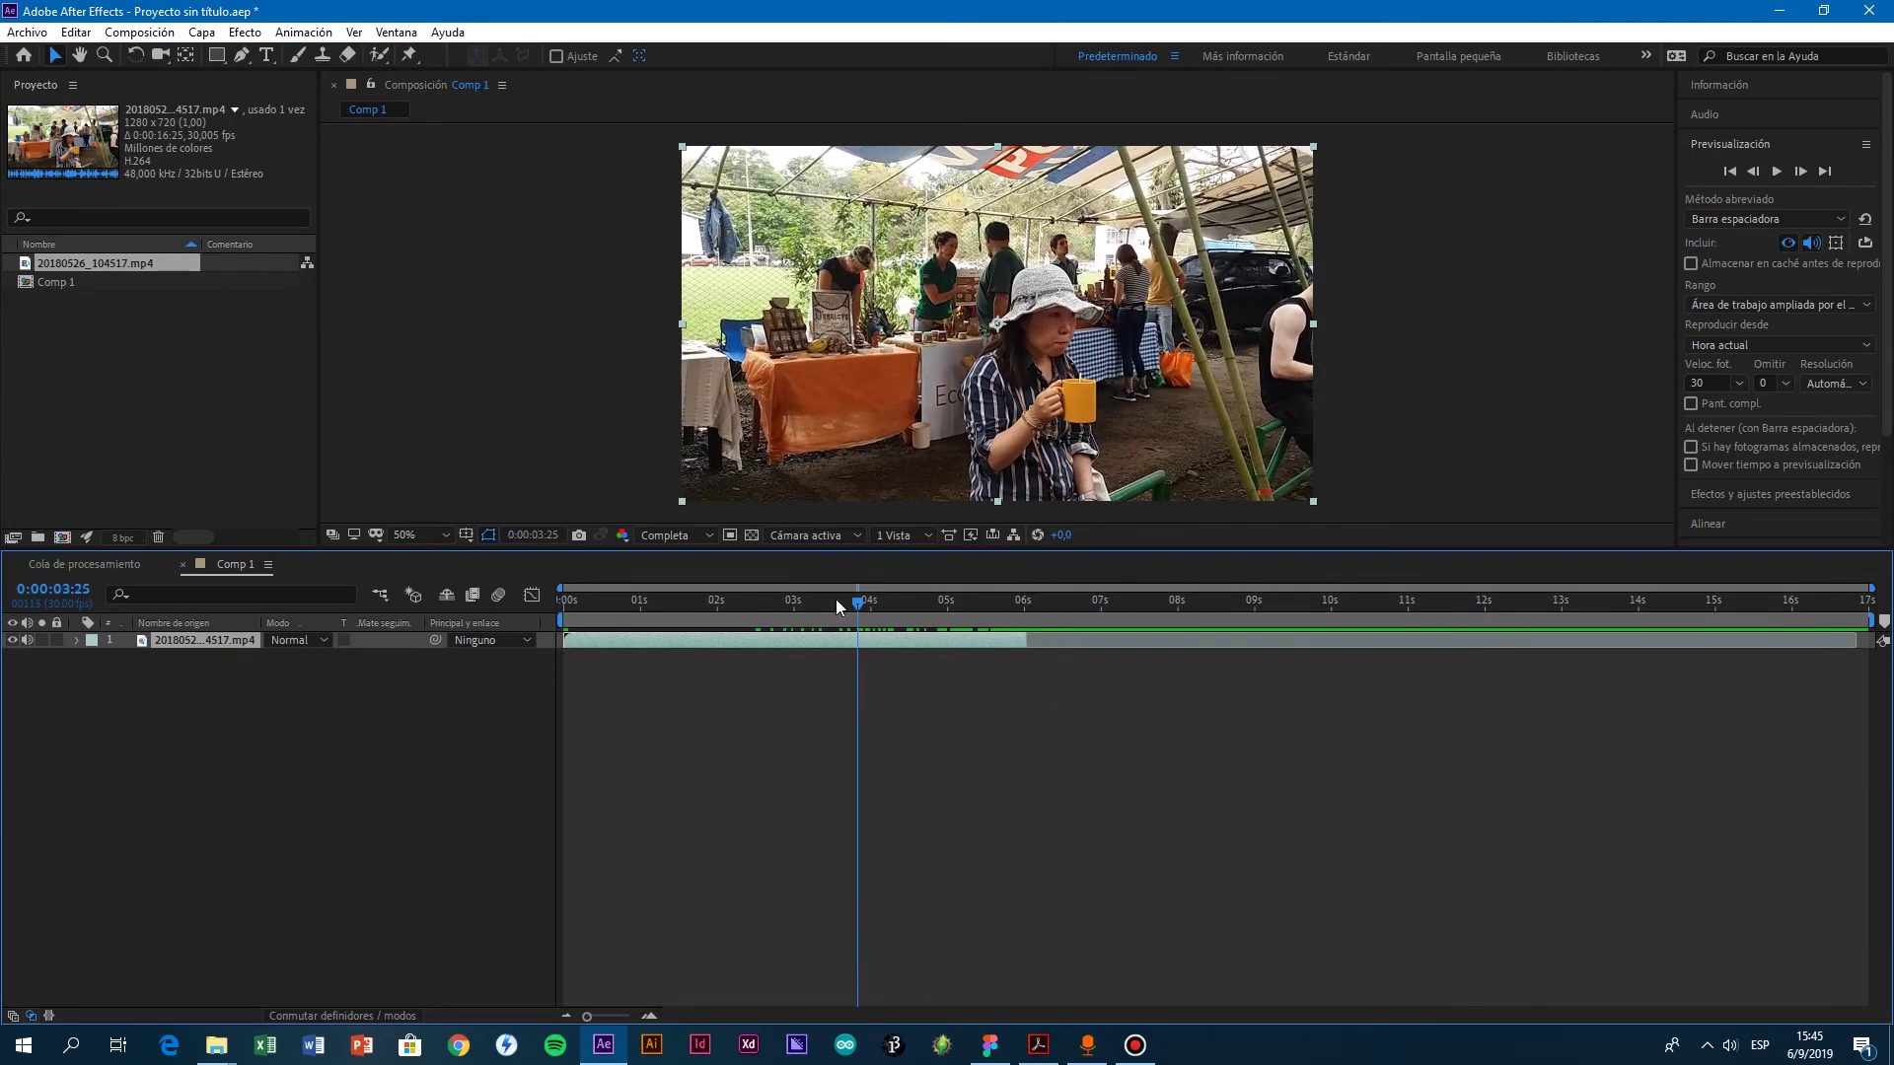
key("Home")
left_click(1777, 172)
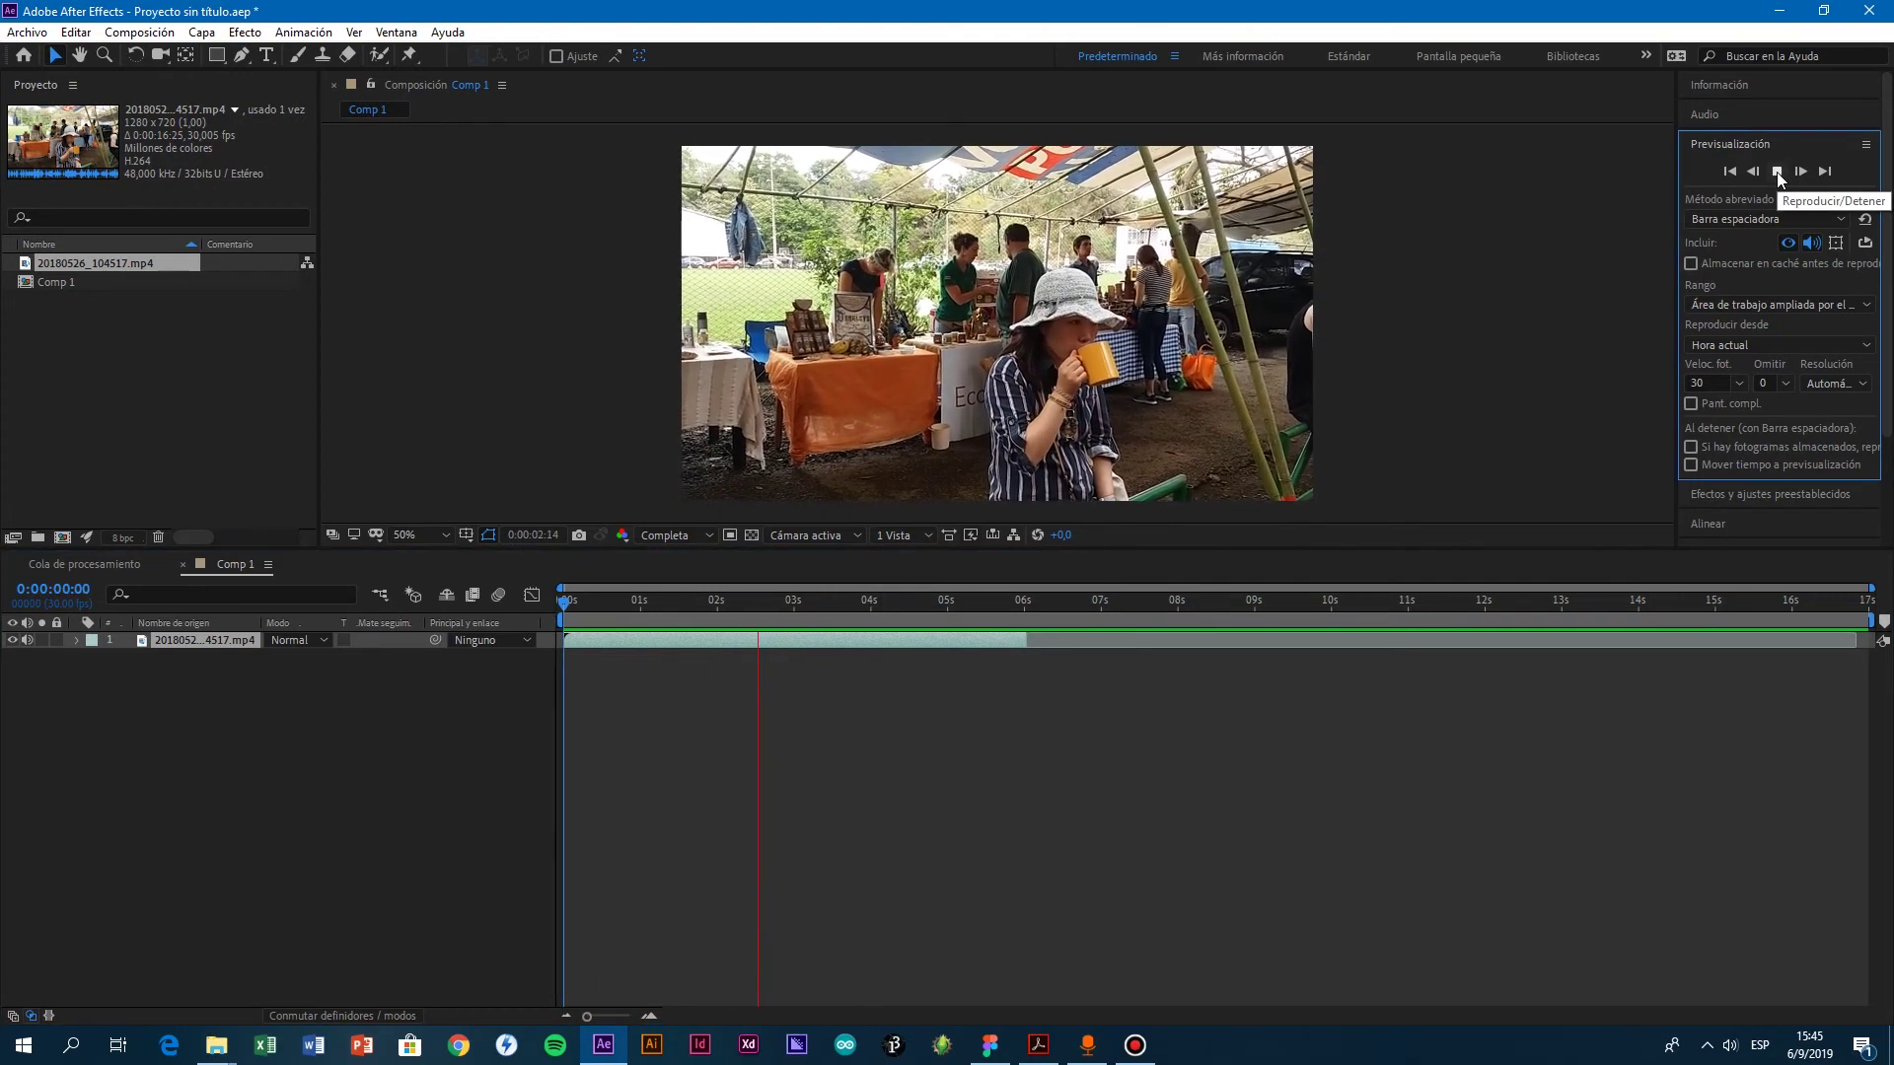
key("space")
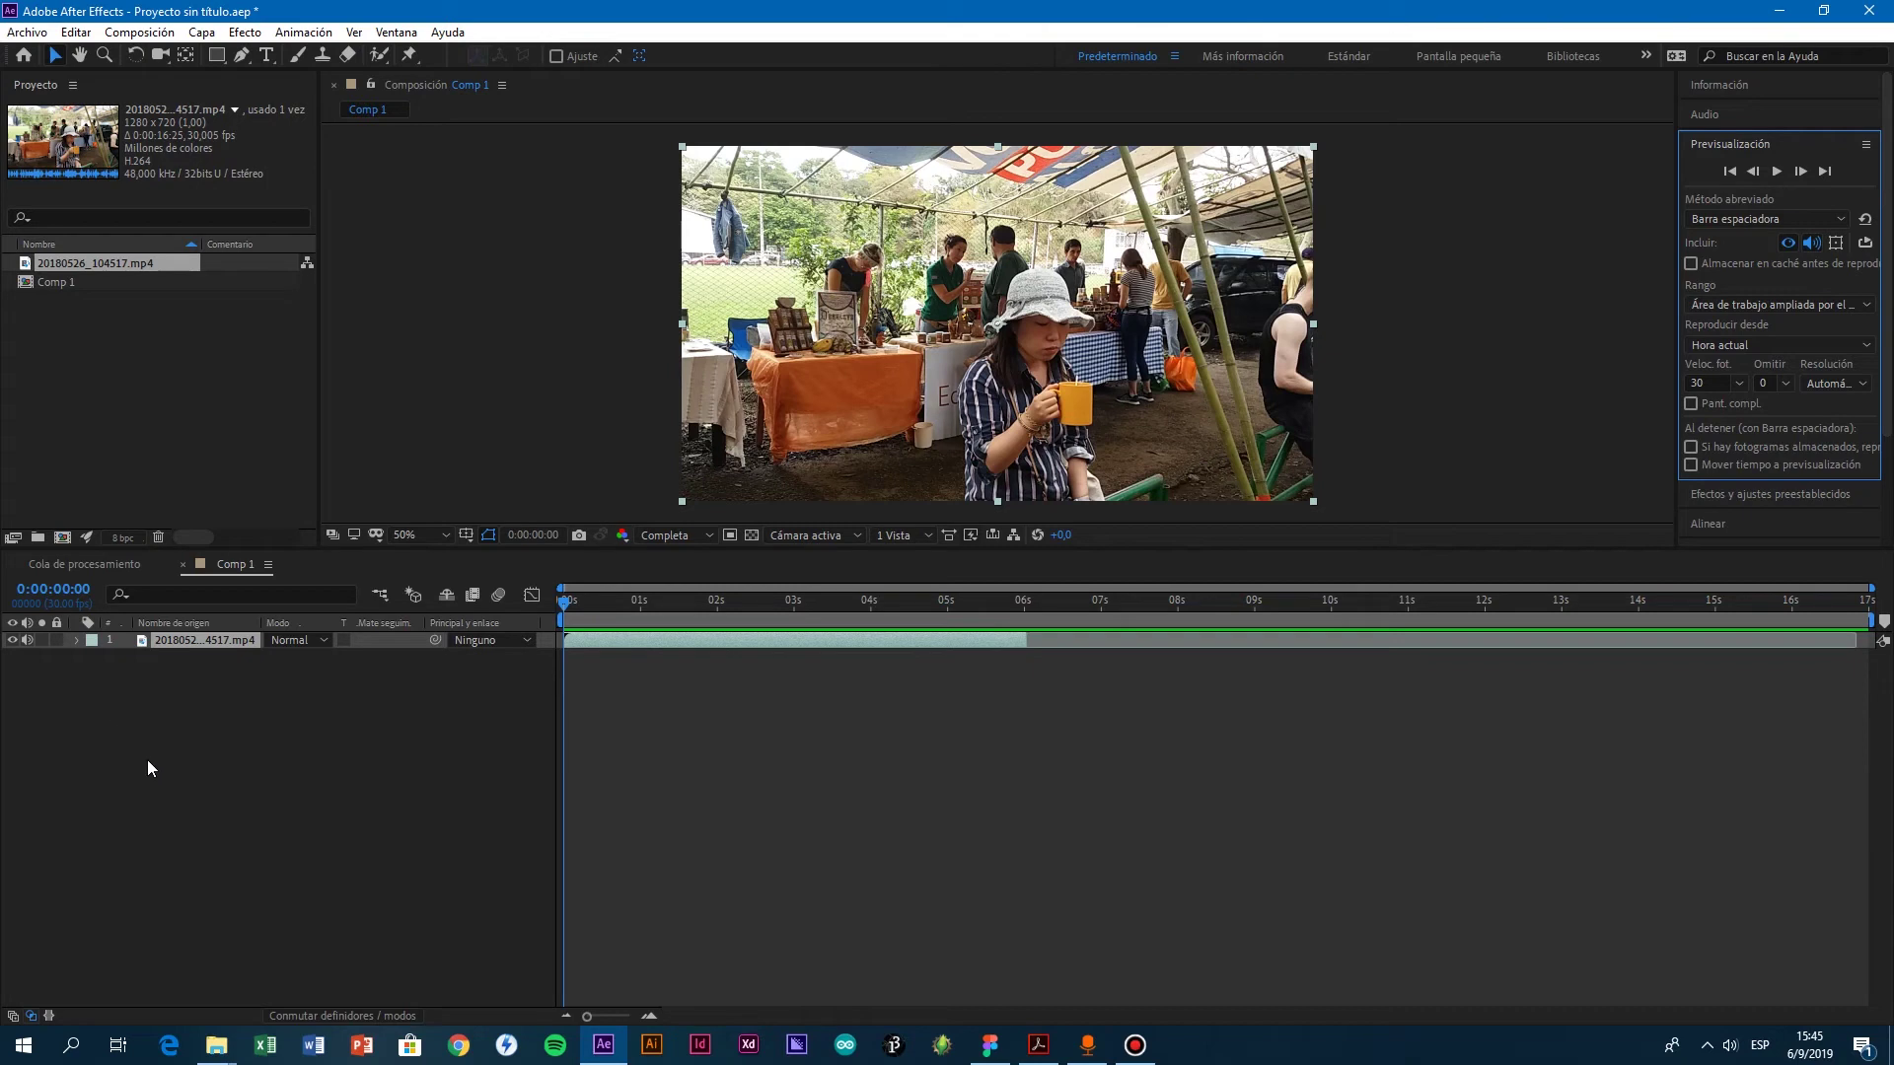
Step: Reveal the video layer's audio level and waveform, and move the current time to 0:00:01:20
left_click(138, 641)
left_click(75, 641)
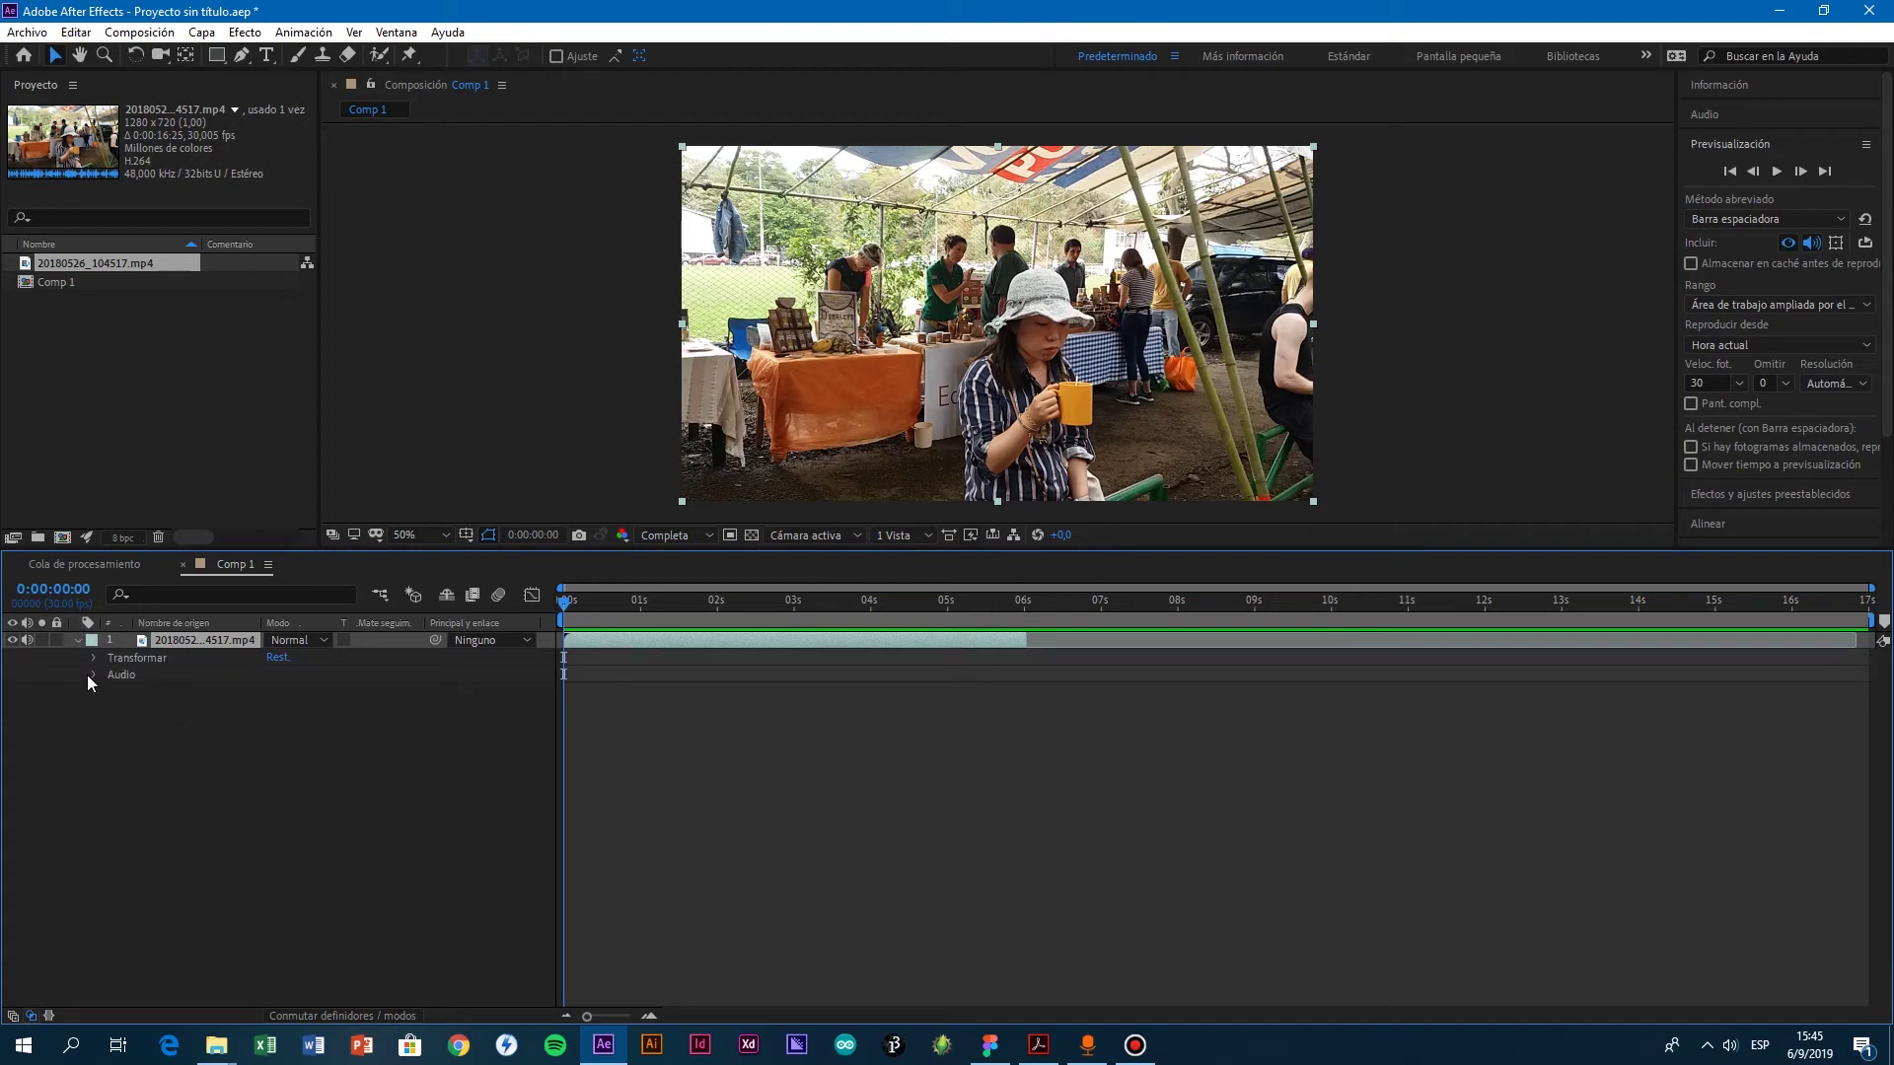
left_click(91, 675)
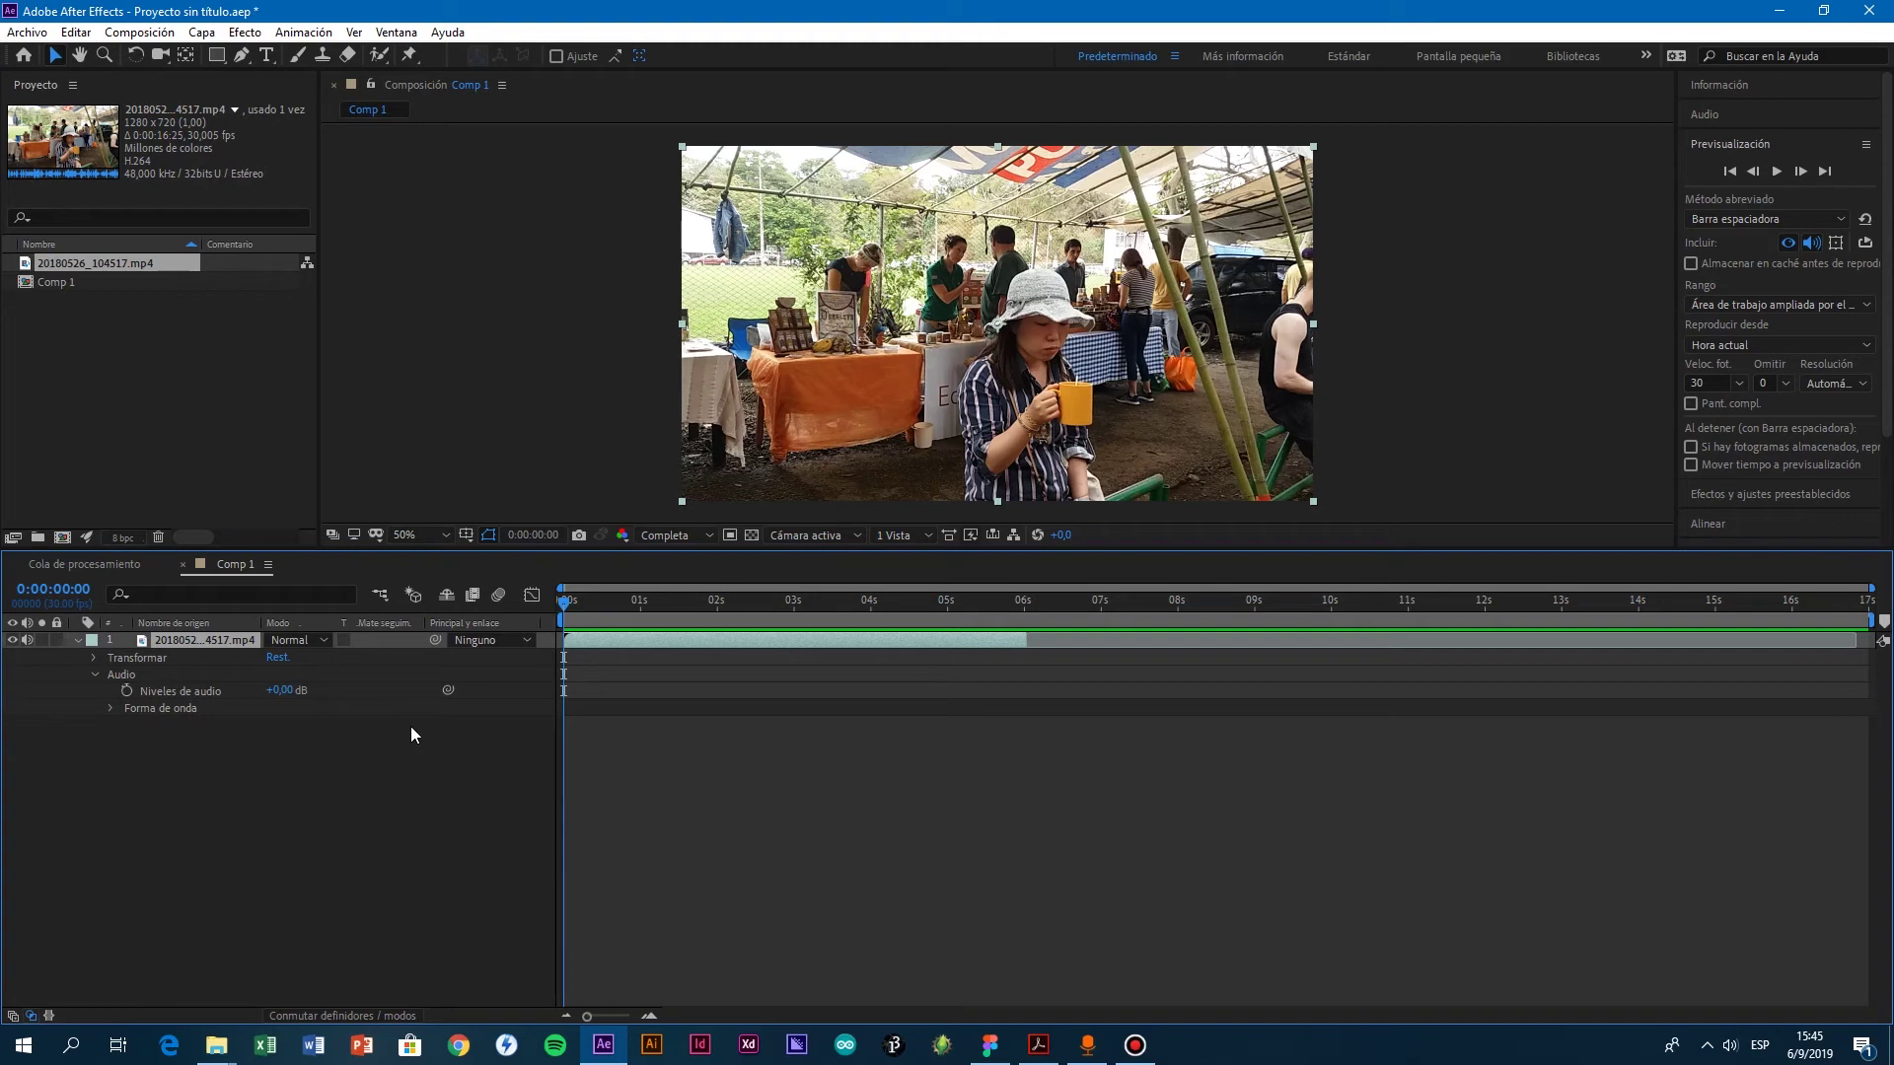
left_click(111, 708)
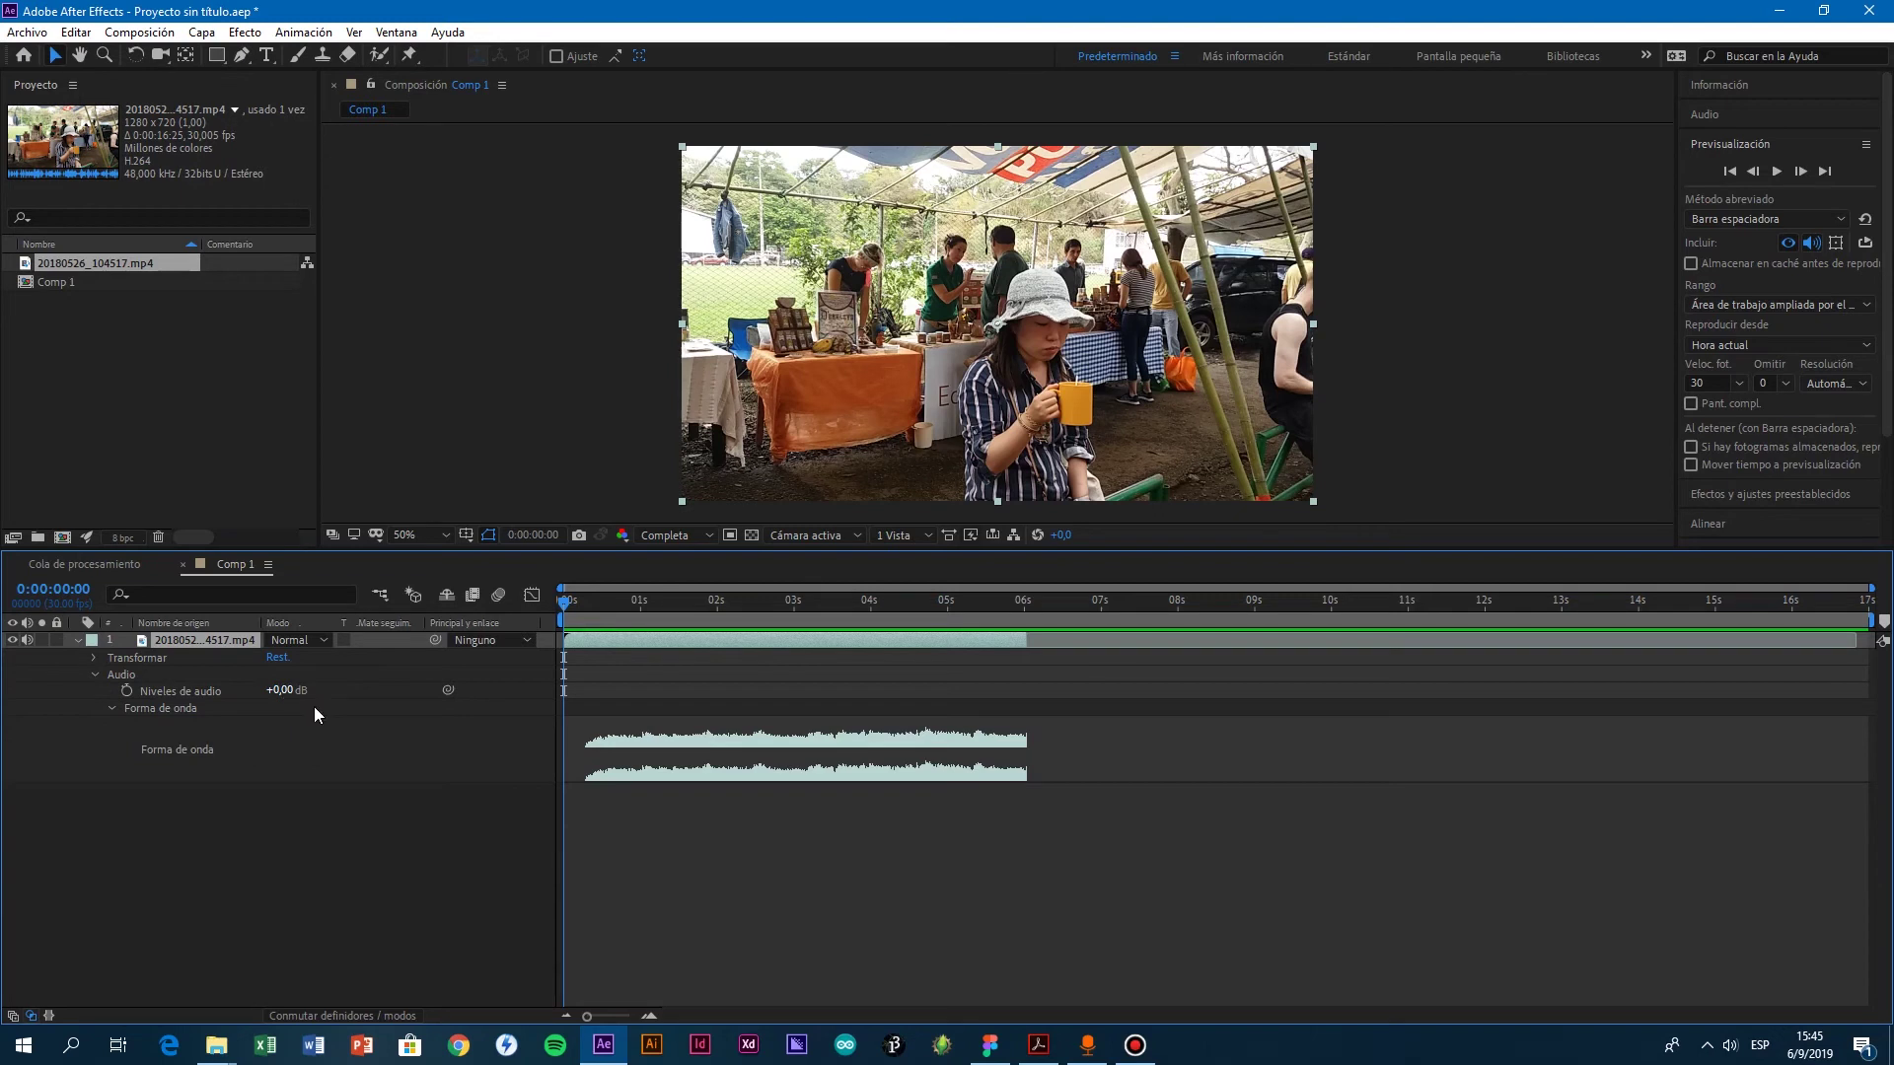
left_click_drag(561, 605, 692, 680)
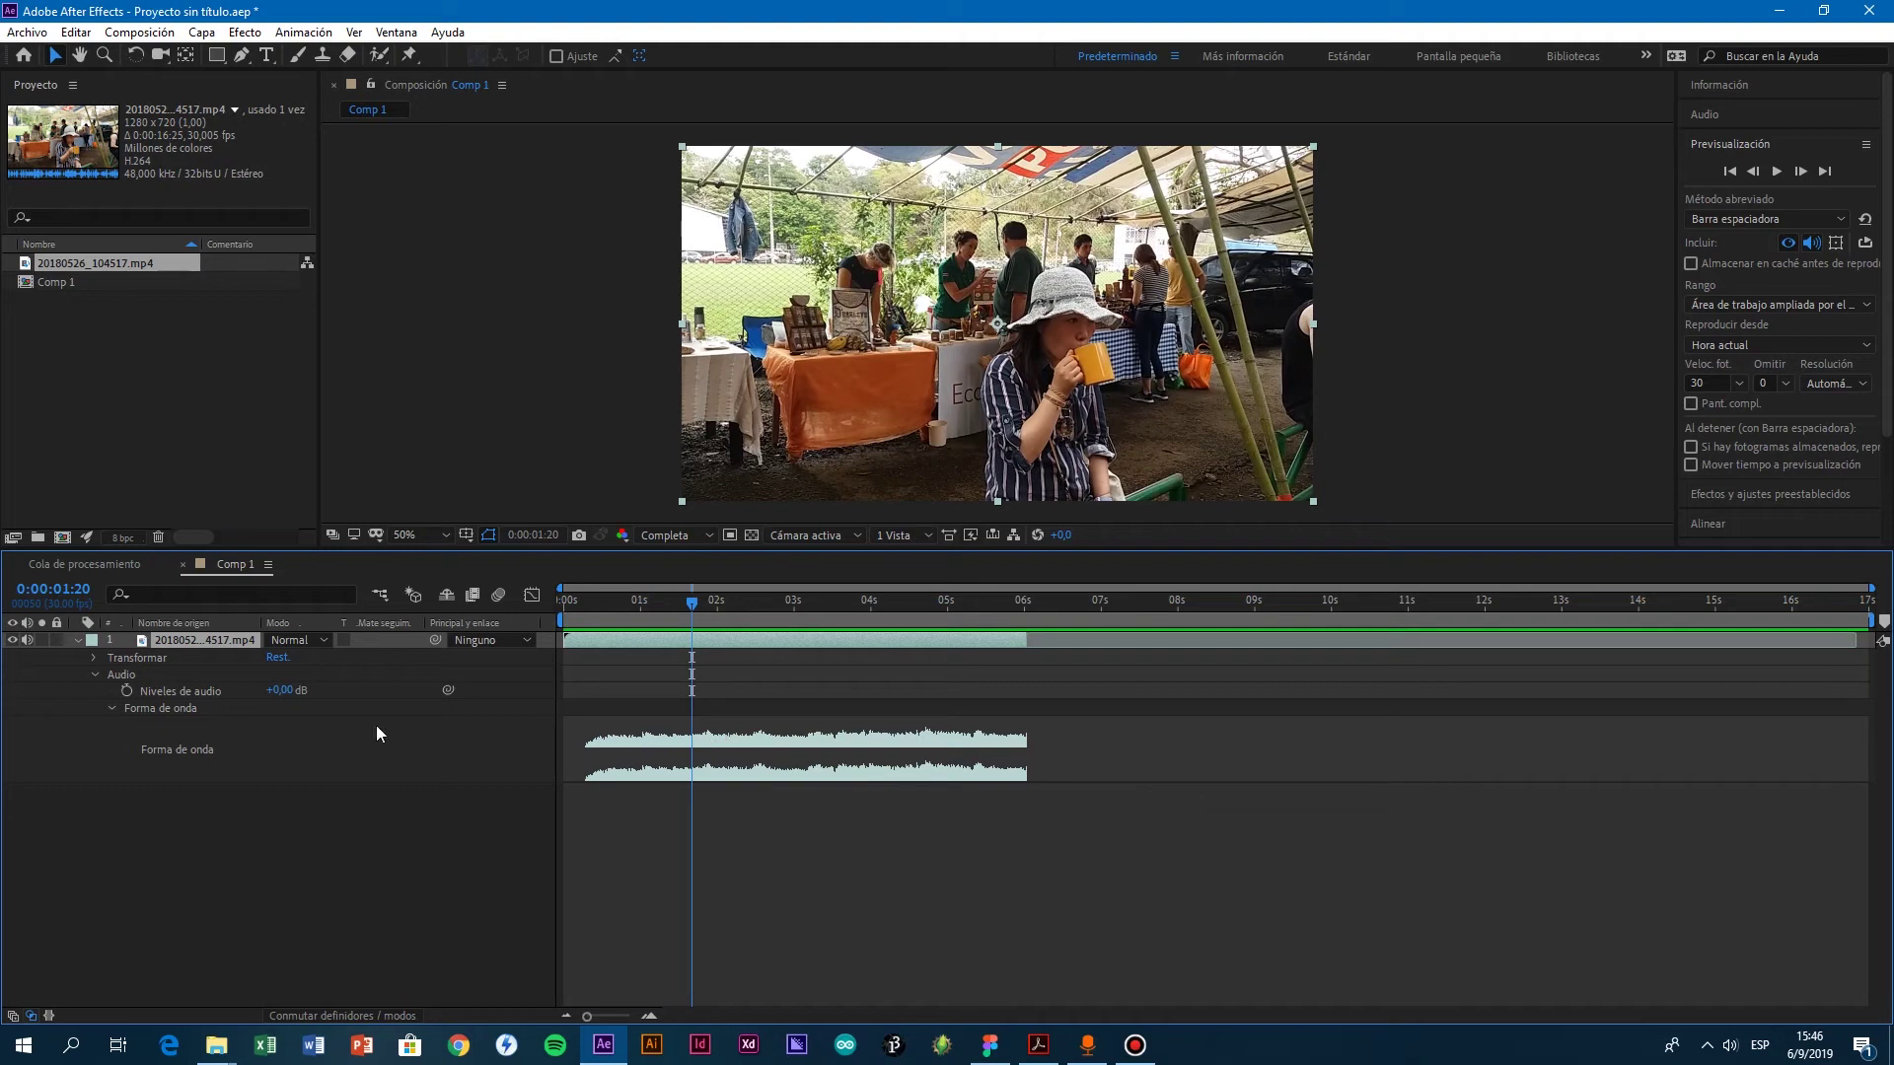
Step: Try raising the video layer's audio level to +12 dB and reset it to 0 dB
left_click_drag(273, 690, 407, 732)
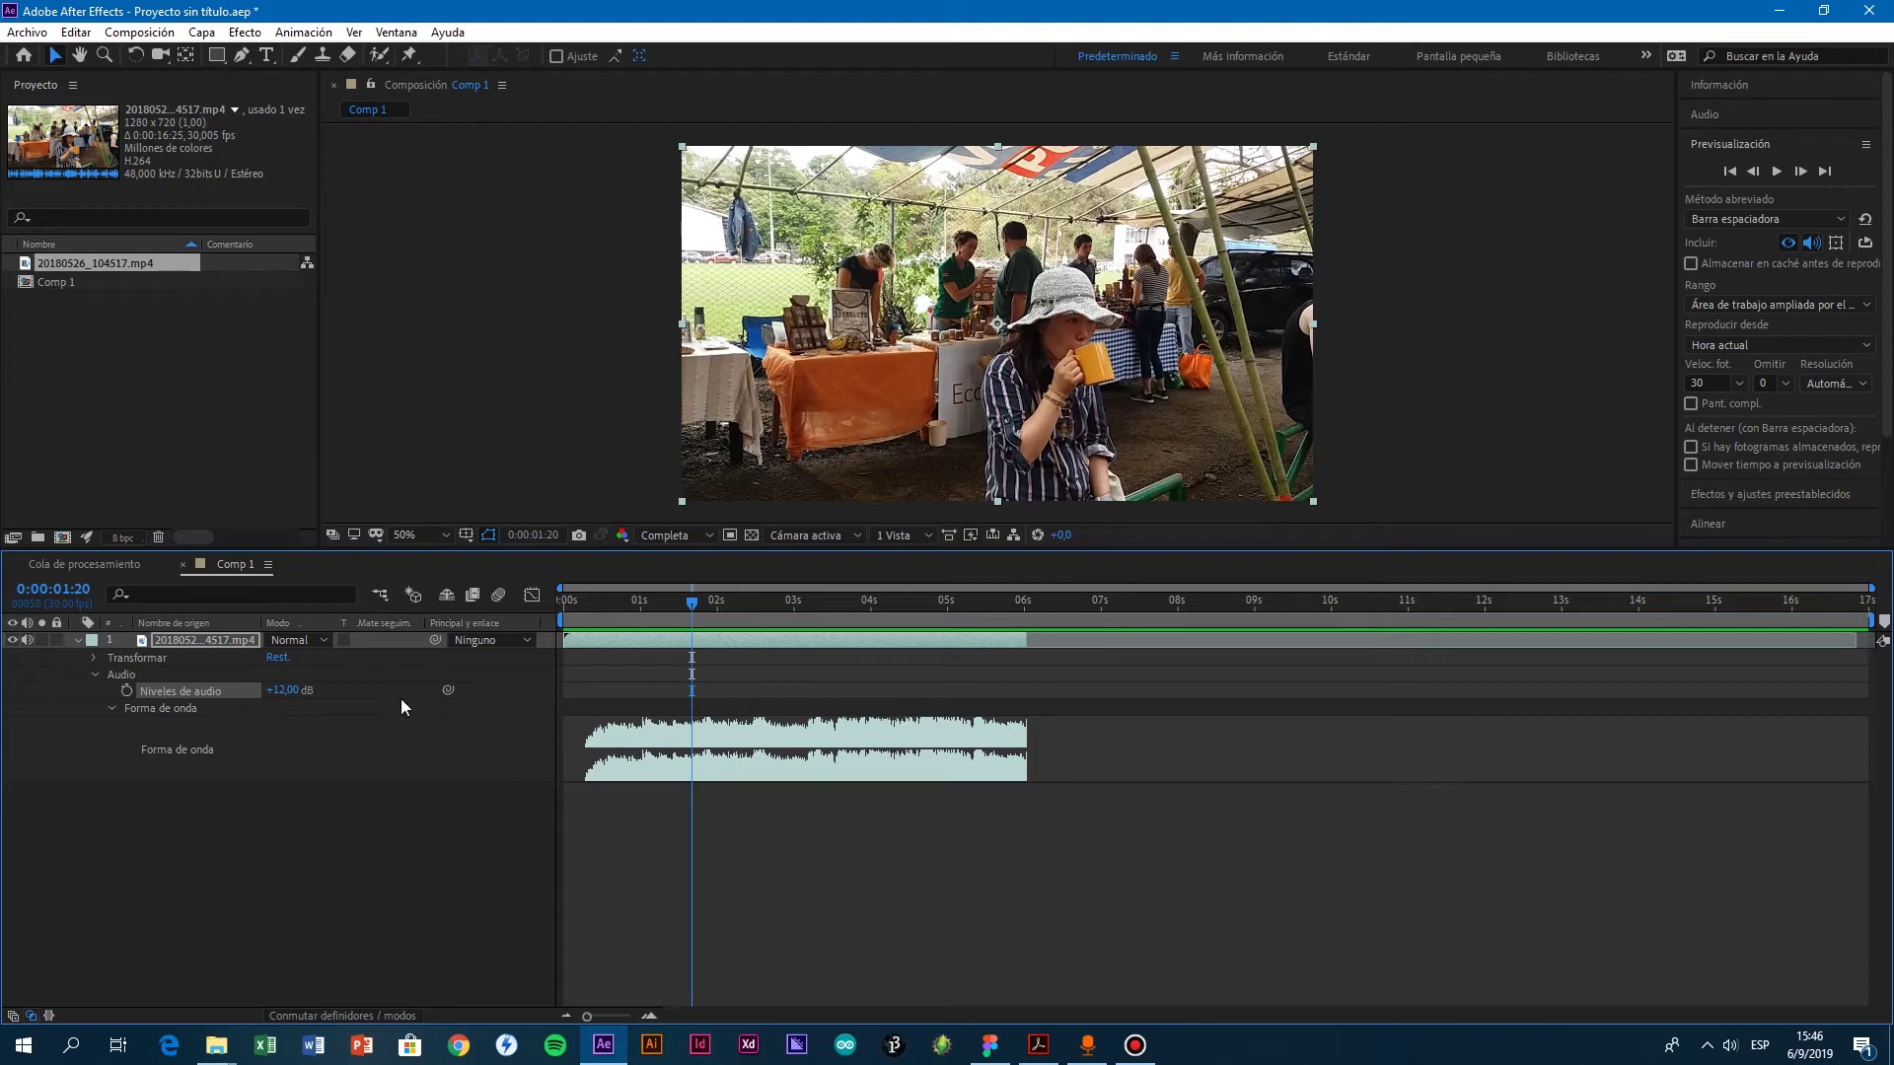
left_click(283, 690)
type("0")
key("Return")
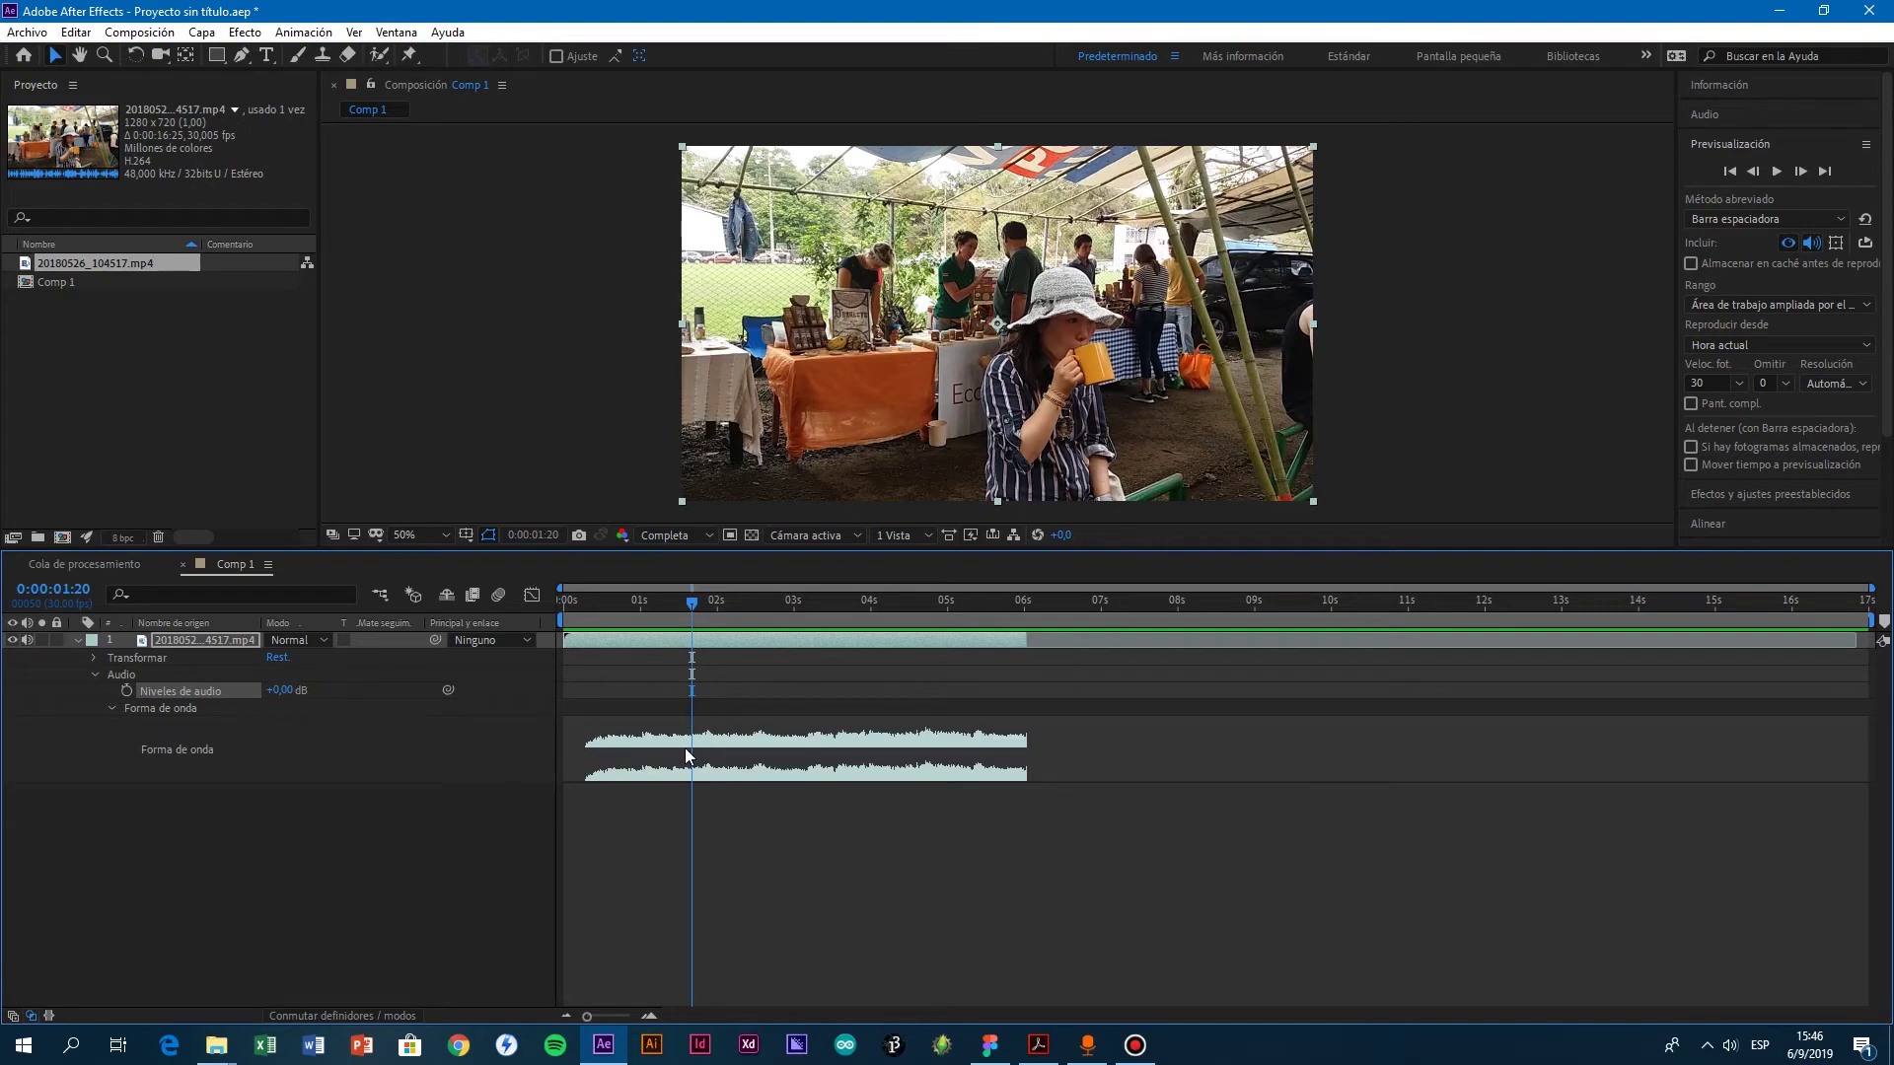
Step: Move the current time to 0:00:03:27 and set the video layer's audio level to -15 dB
left_click_drag(694, 617, 861, 612)
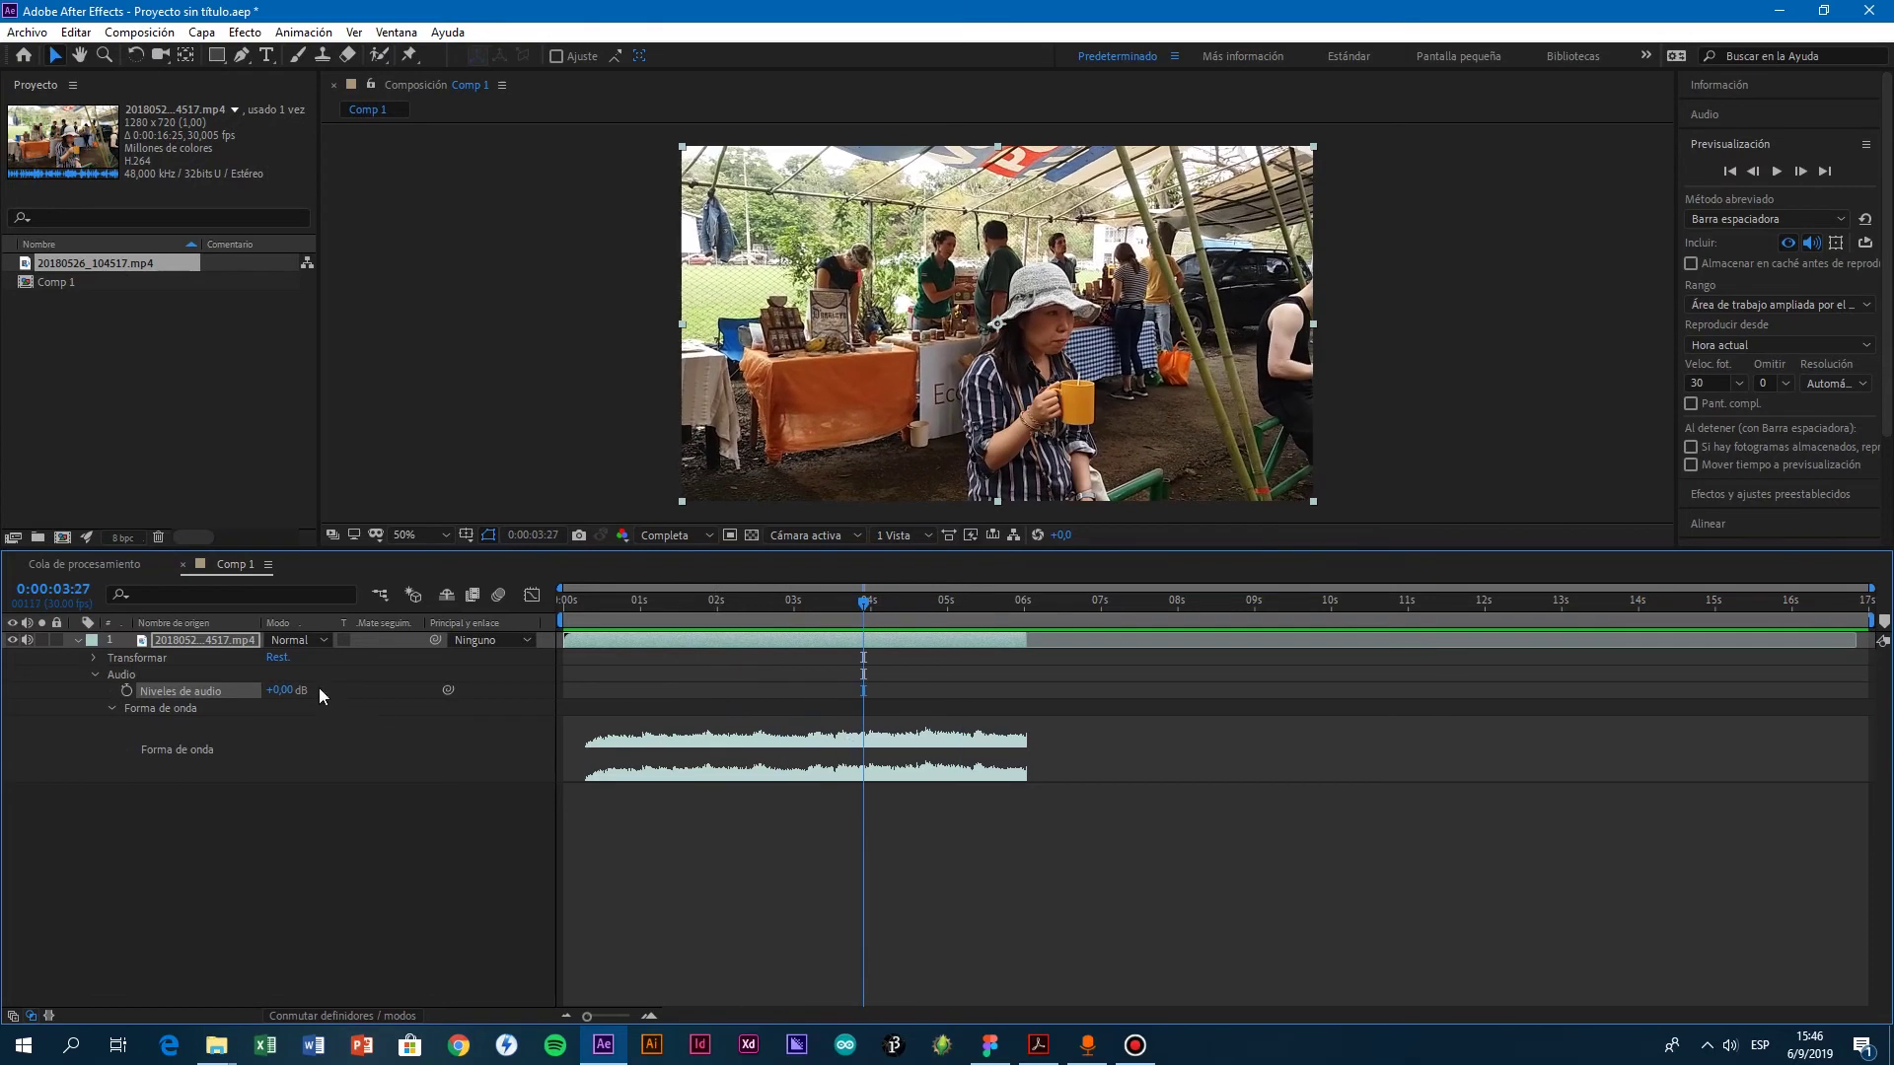
left_click(274, 698)
left_click(281, 690)
type("-15")
key("Return")
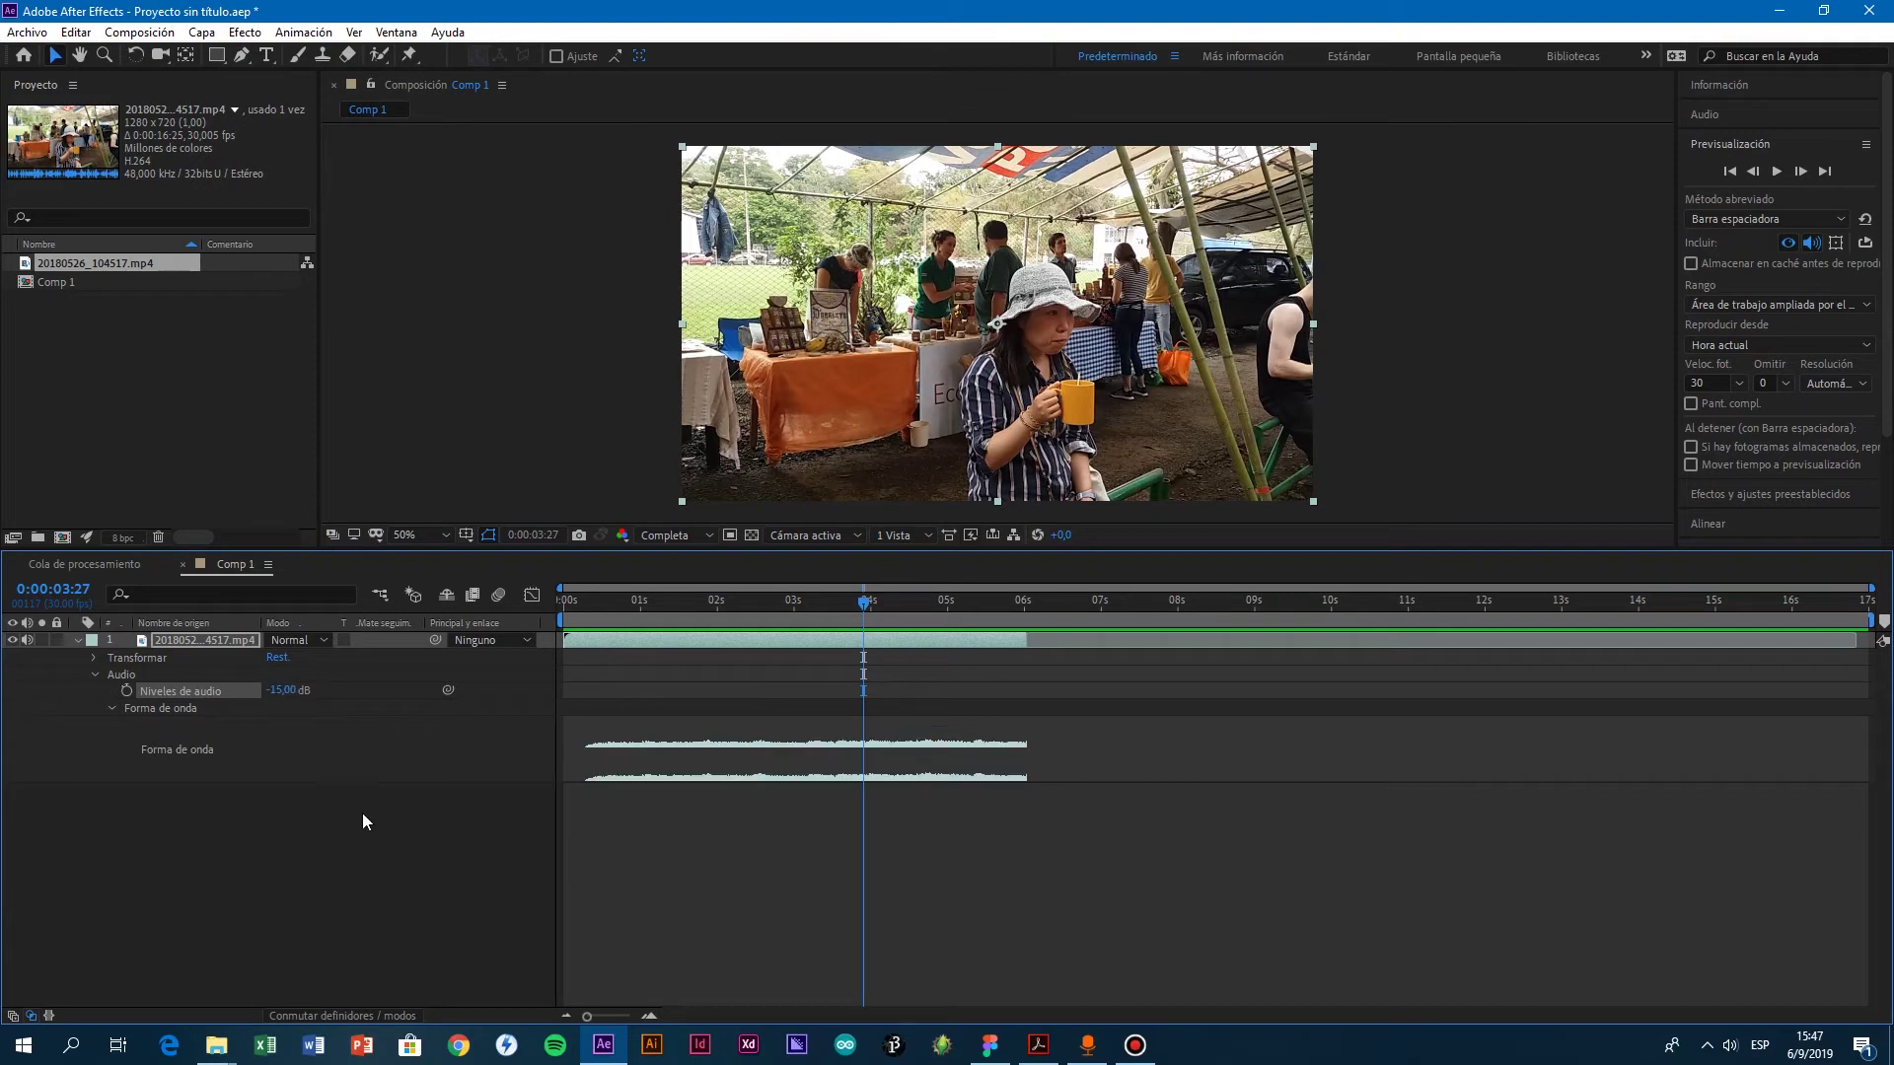
Step: Lower the video layer's audio level to -65 dB and preview the playback
left_click_drag(268, 690, 294, 727)
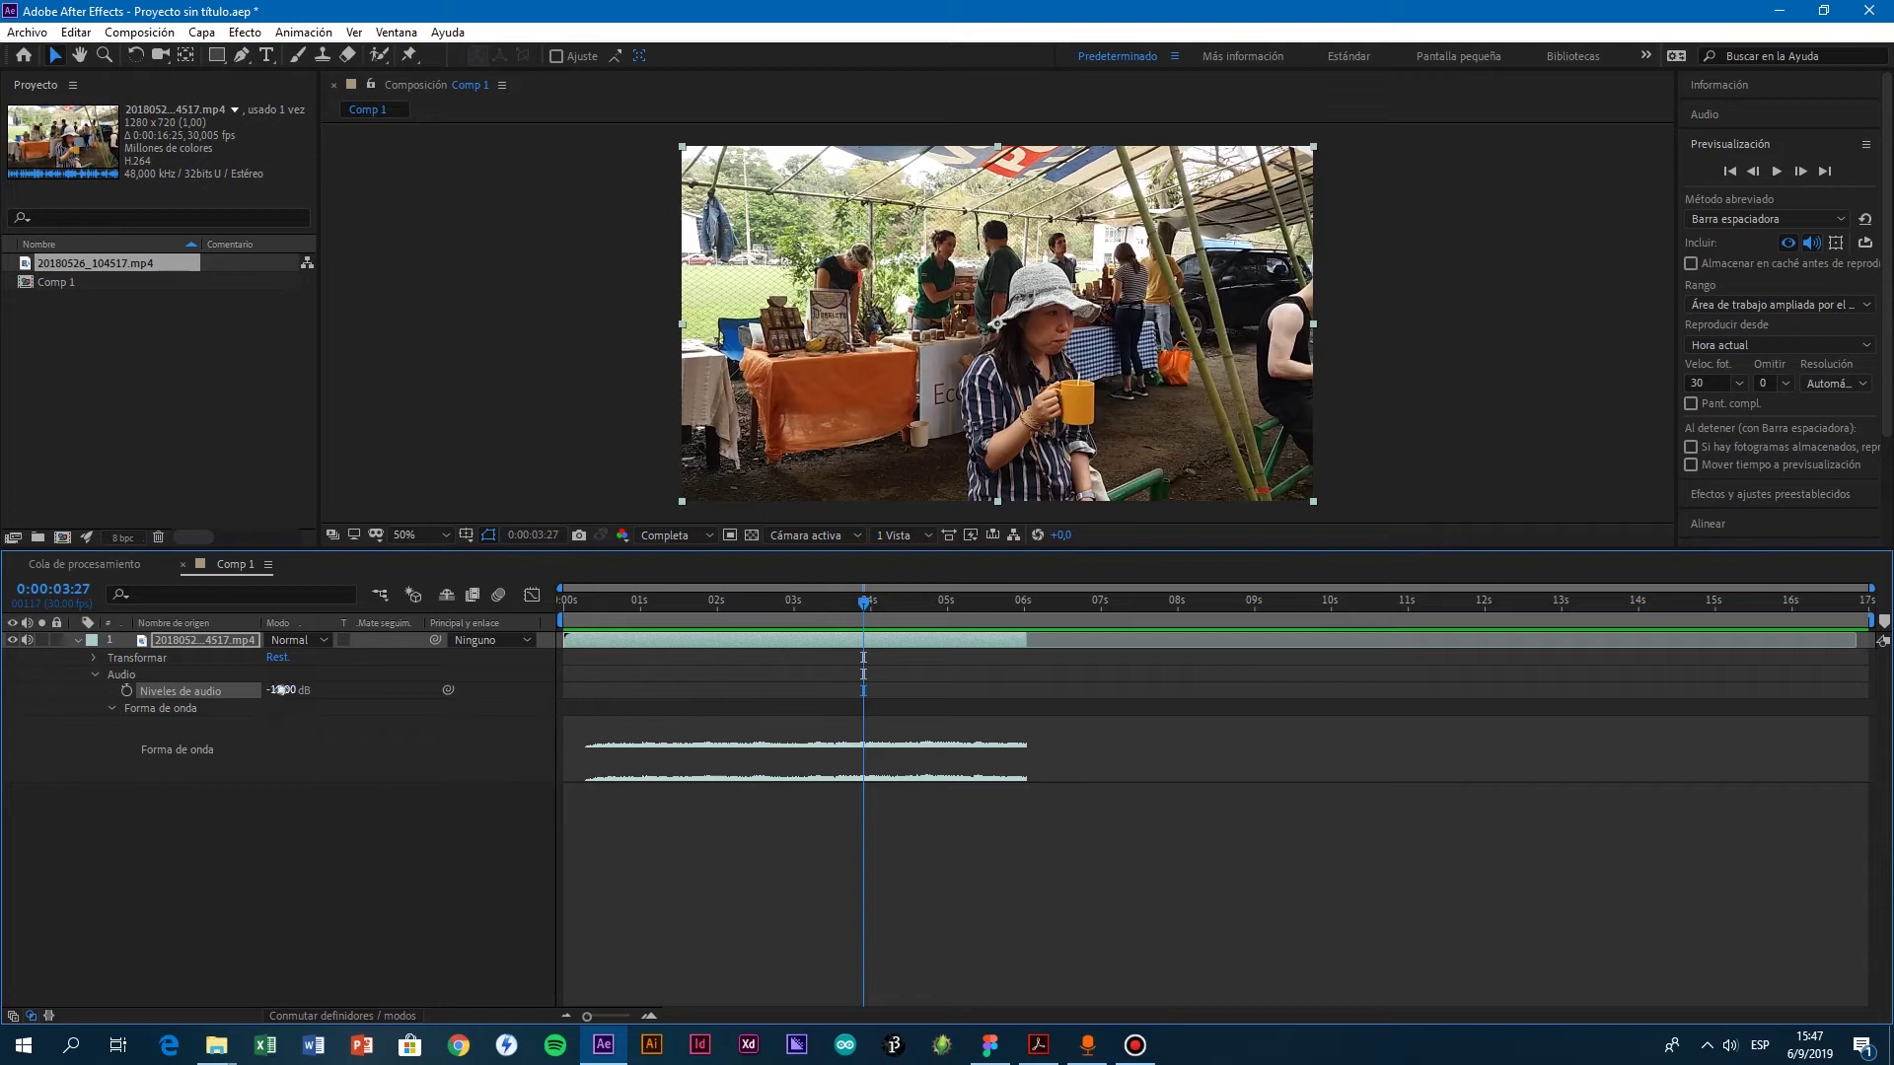
left_click_drag(281, 691, 228, 683)
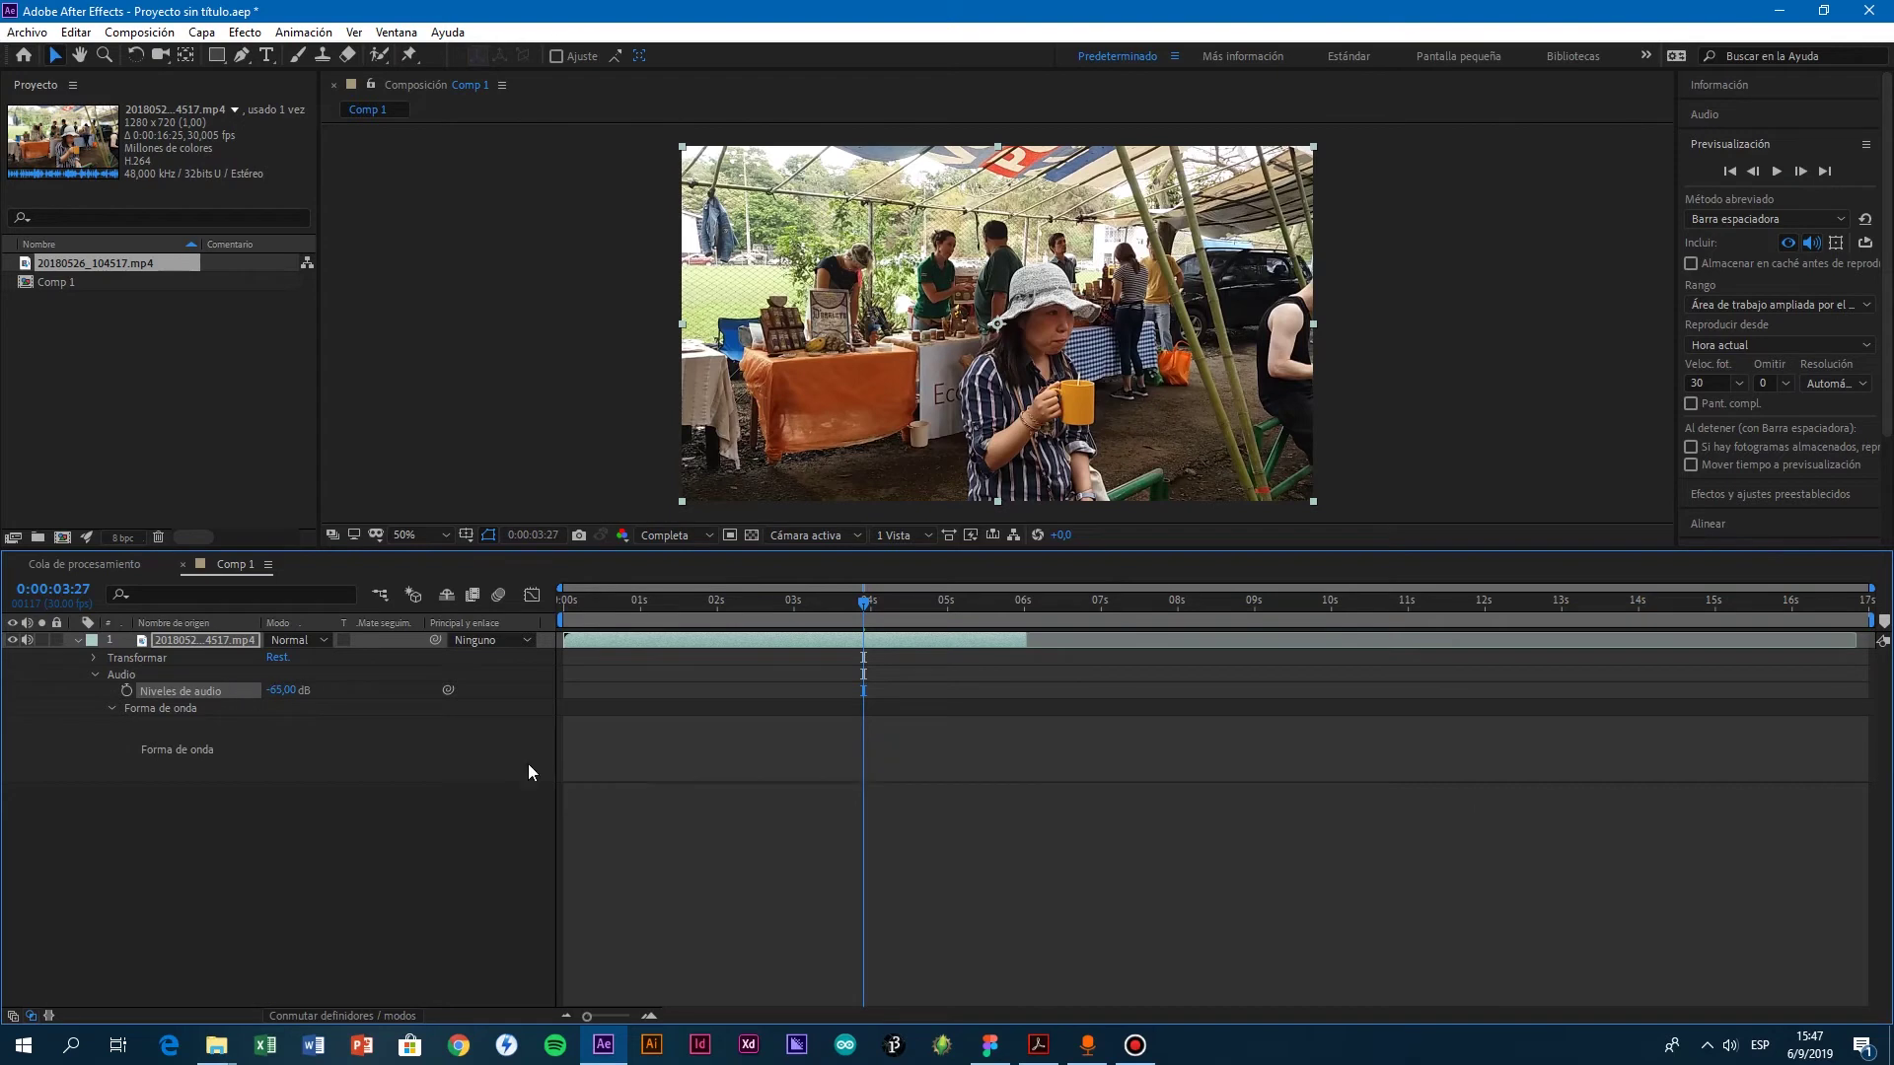
left_click(1775, 172)
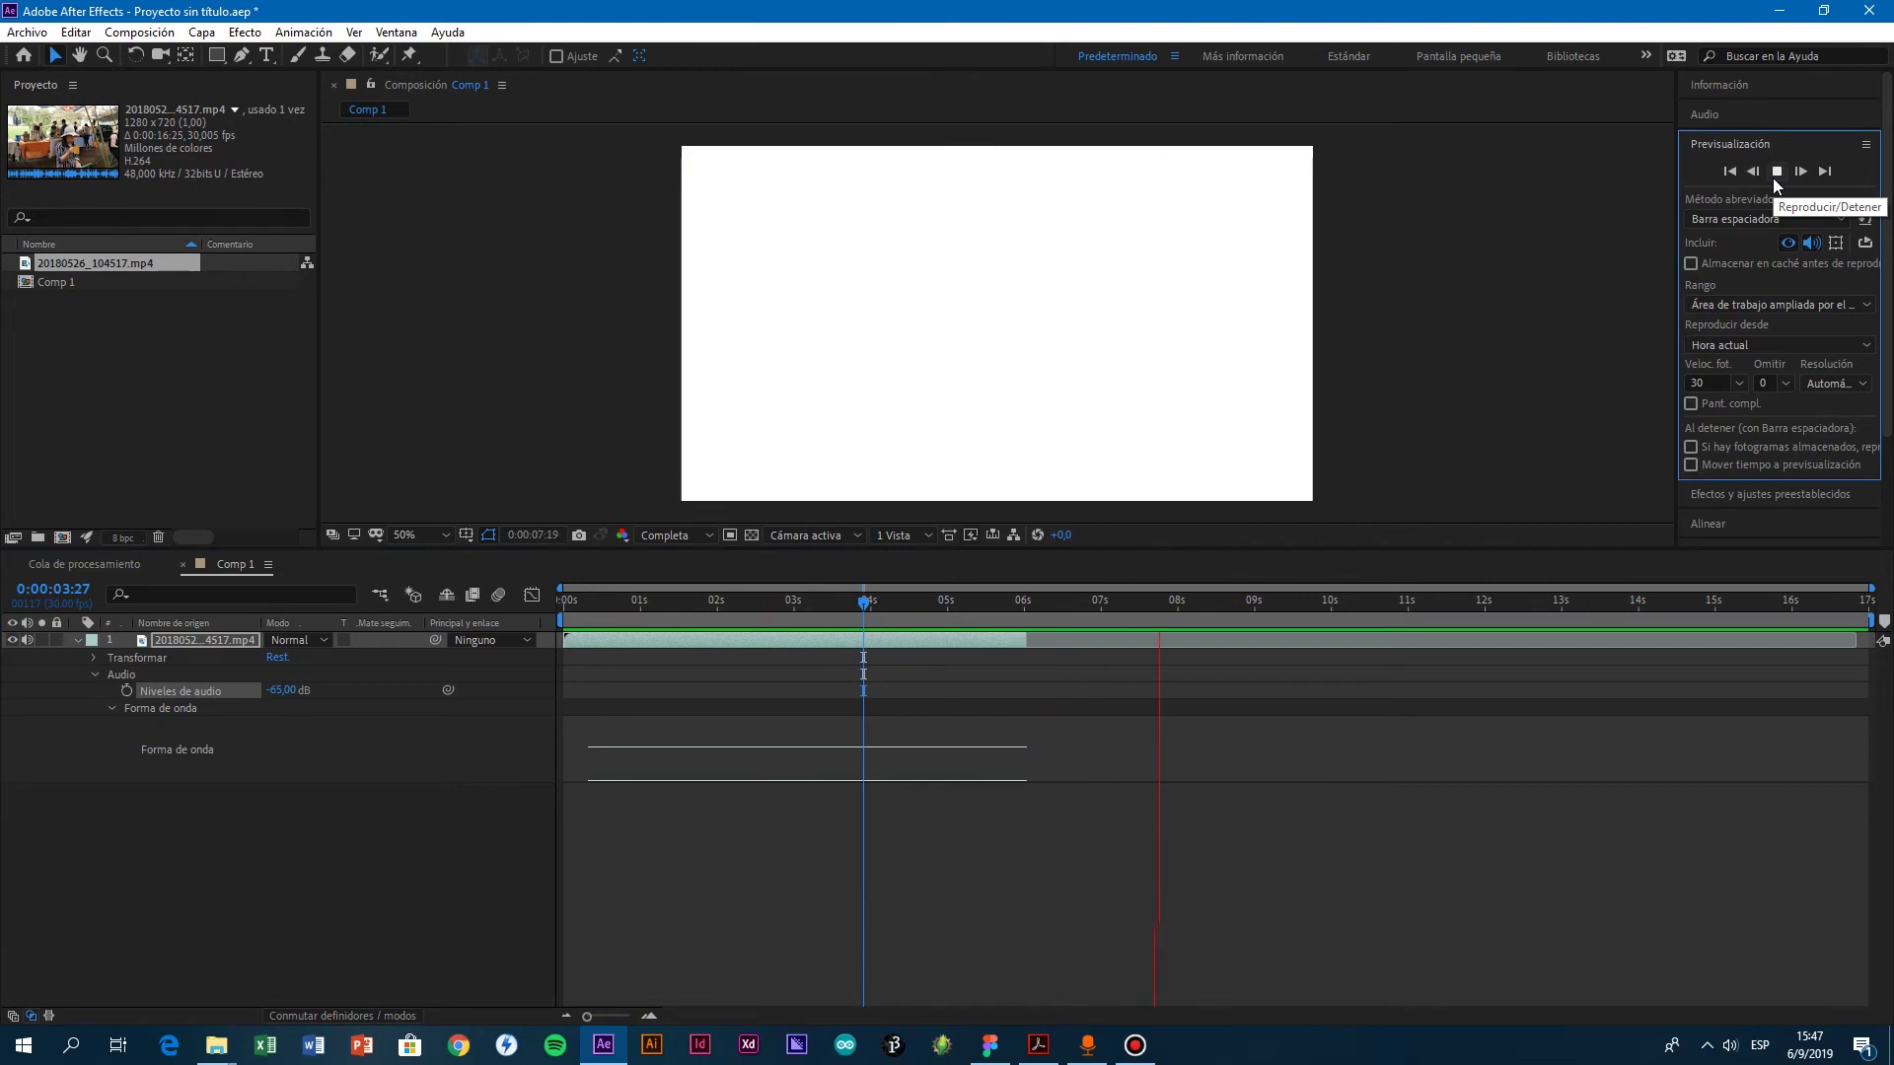
left_click(1774, 173)
Step: Return the current time to 0:00:01:20 and apply the tracker's warp stabilizer (Estab. deform.) to the video layer
left_click_drag(857, 600, 691, 845)
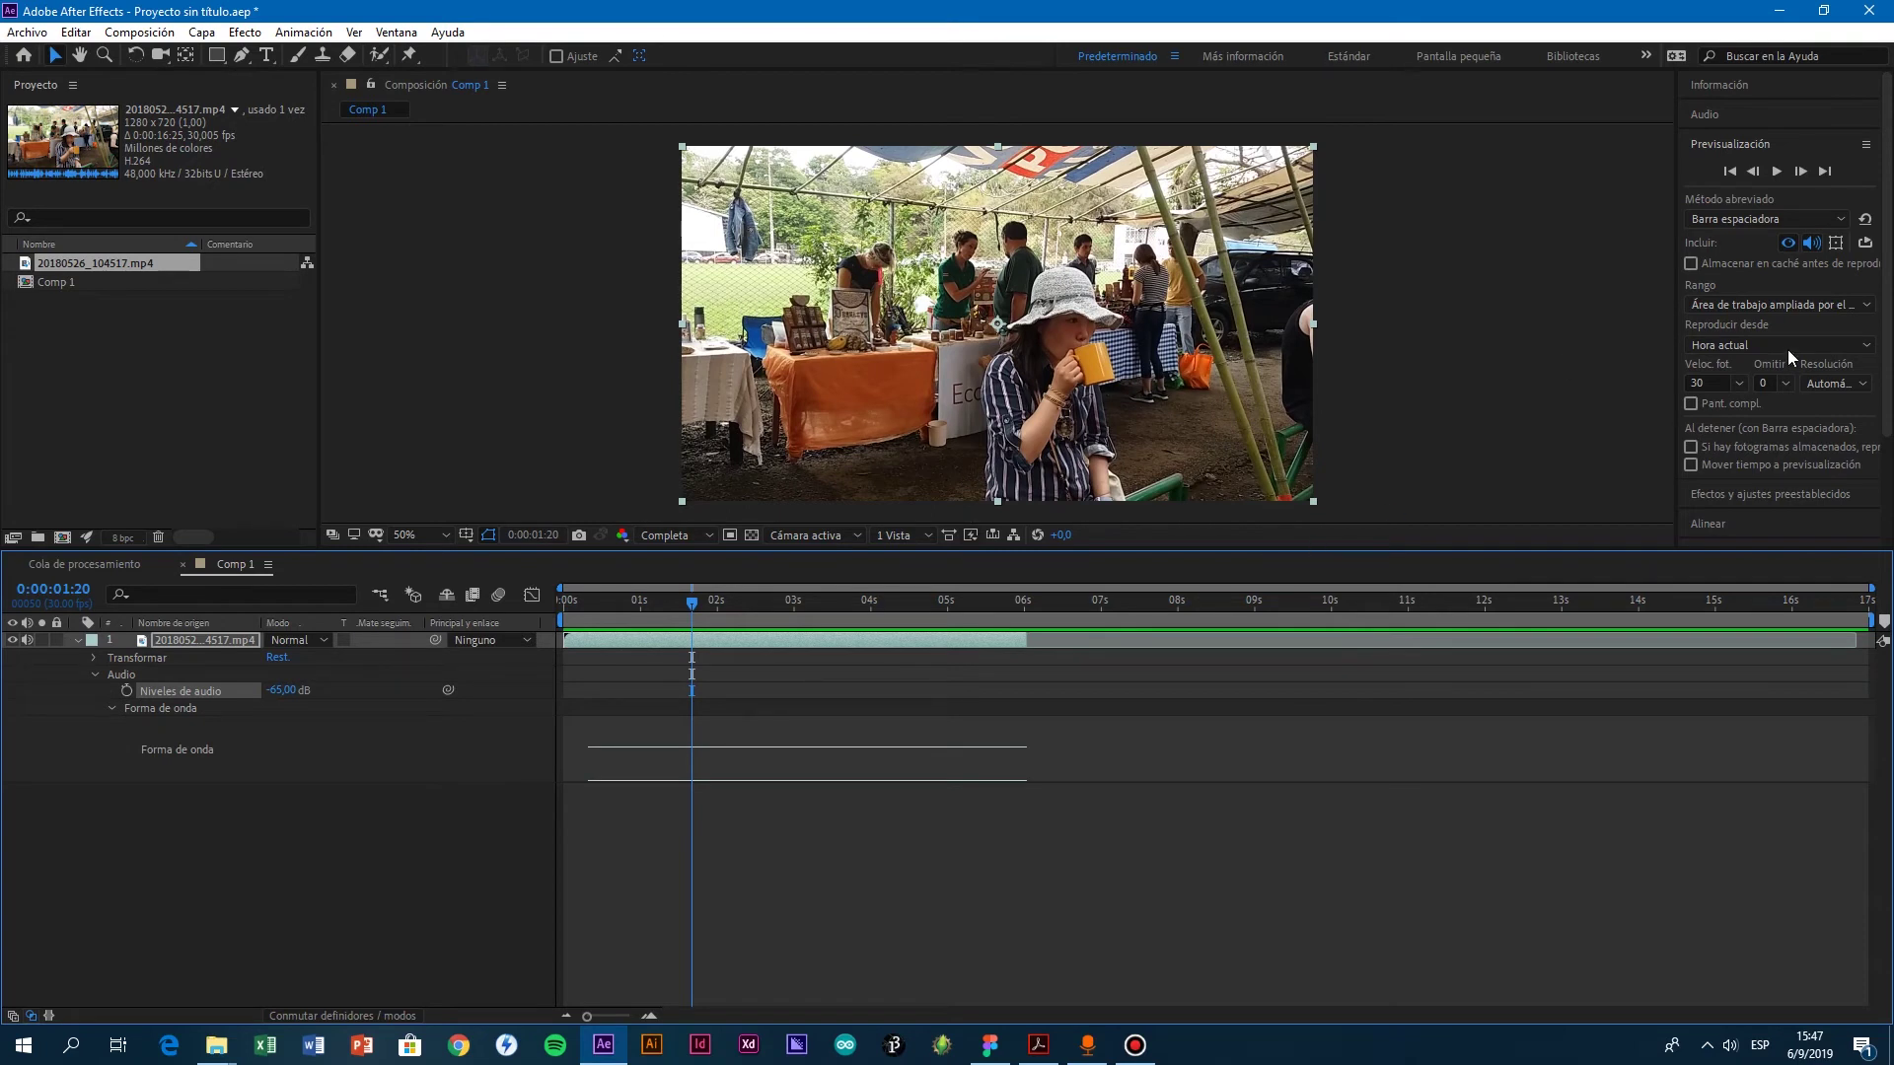
scroll(1834, 419, "down", 3)
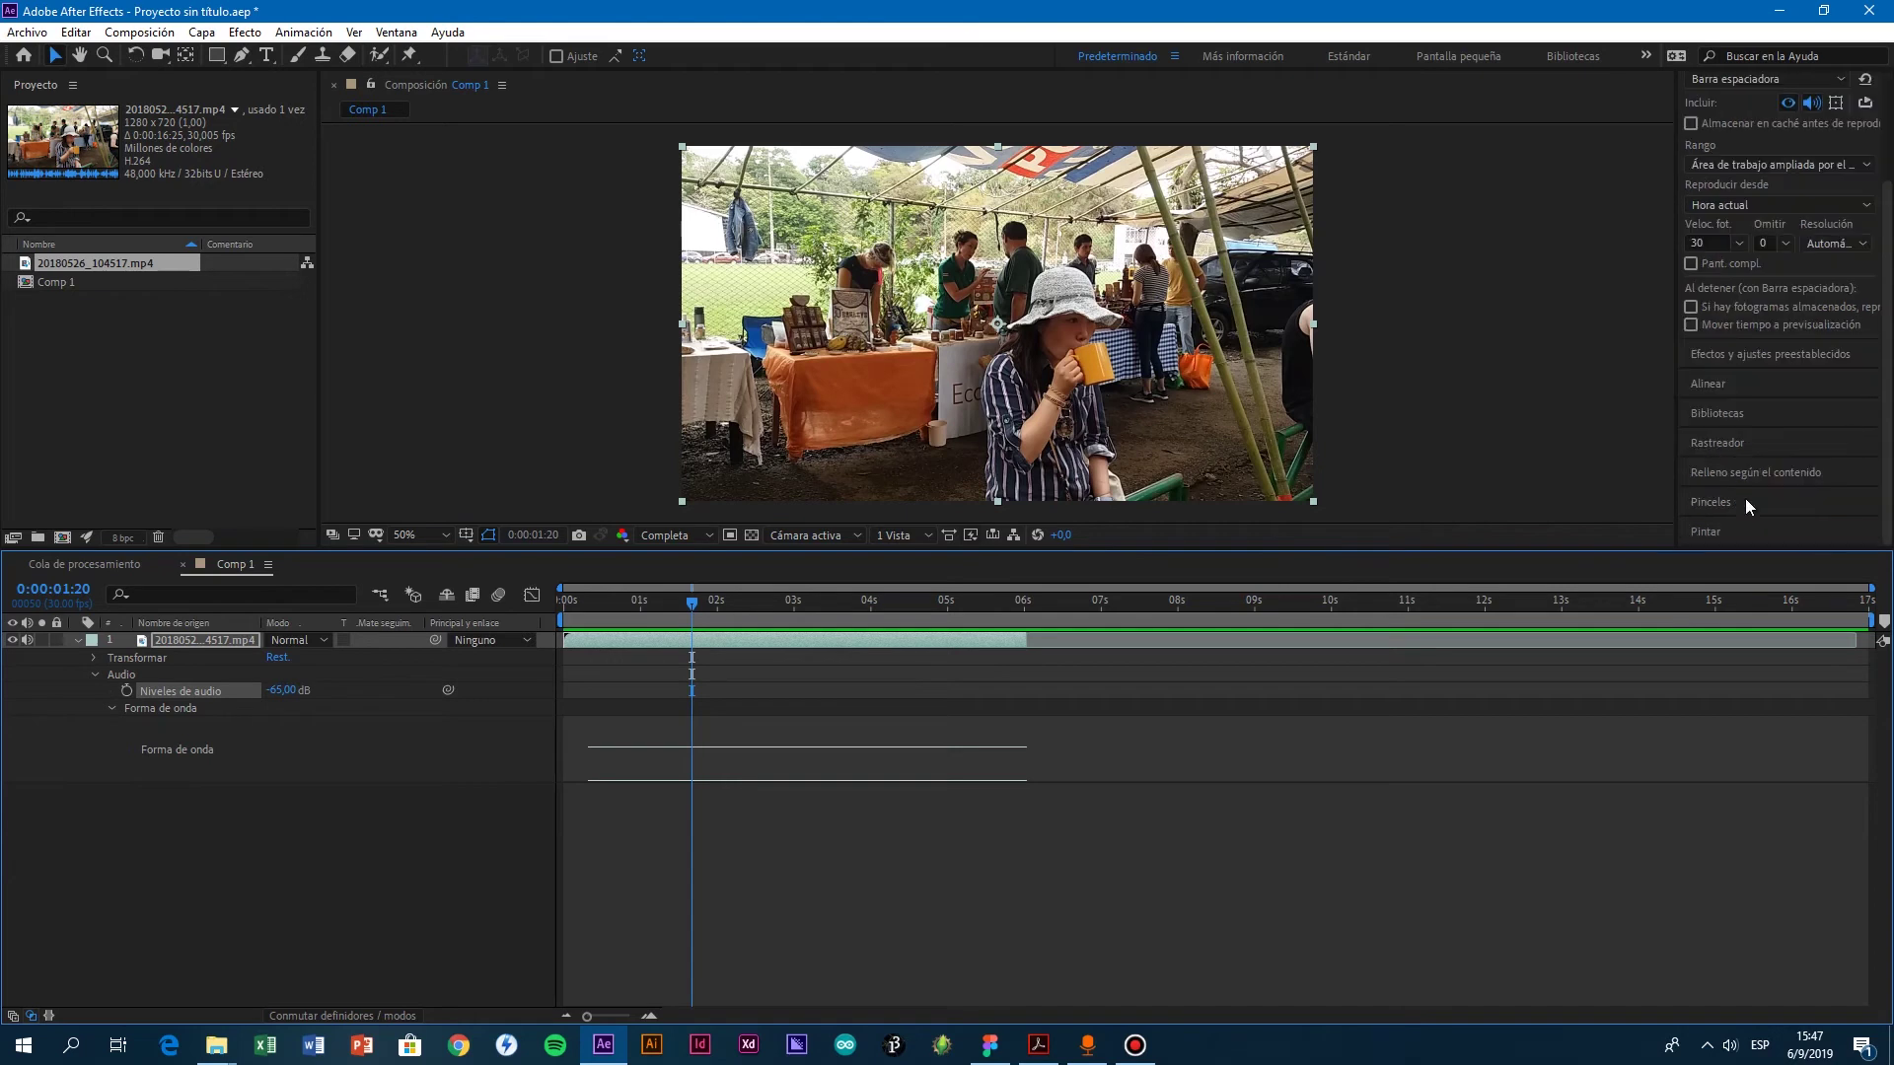
left_click(1728, 353)
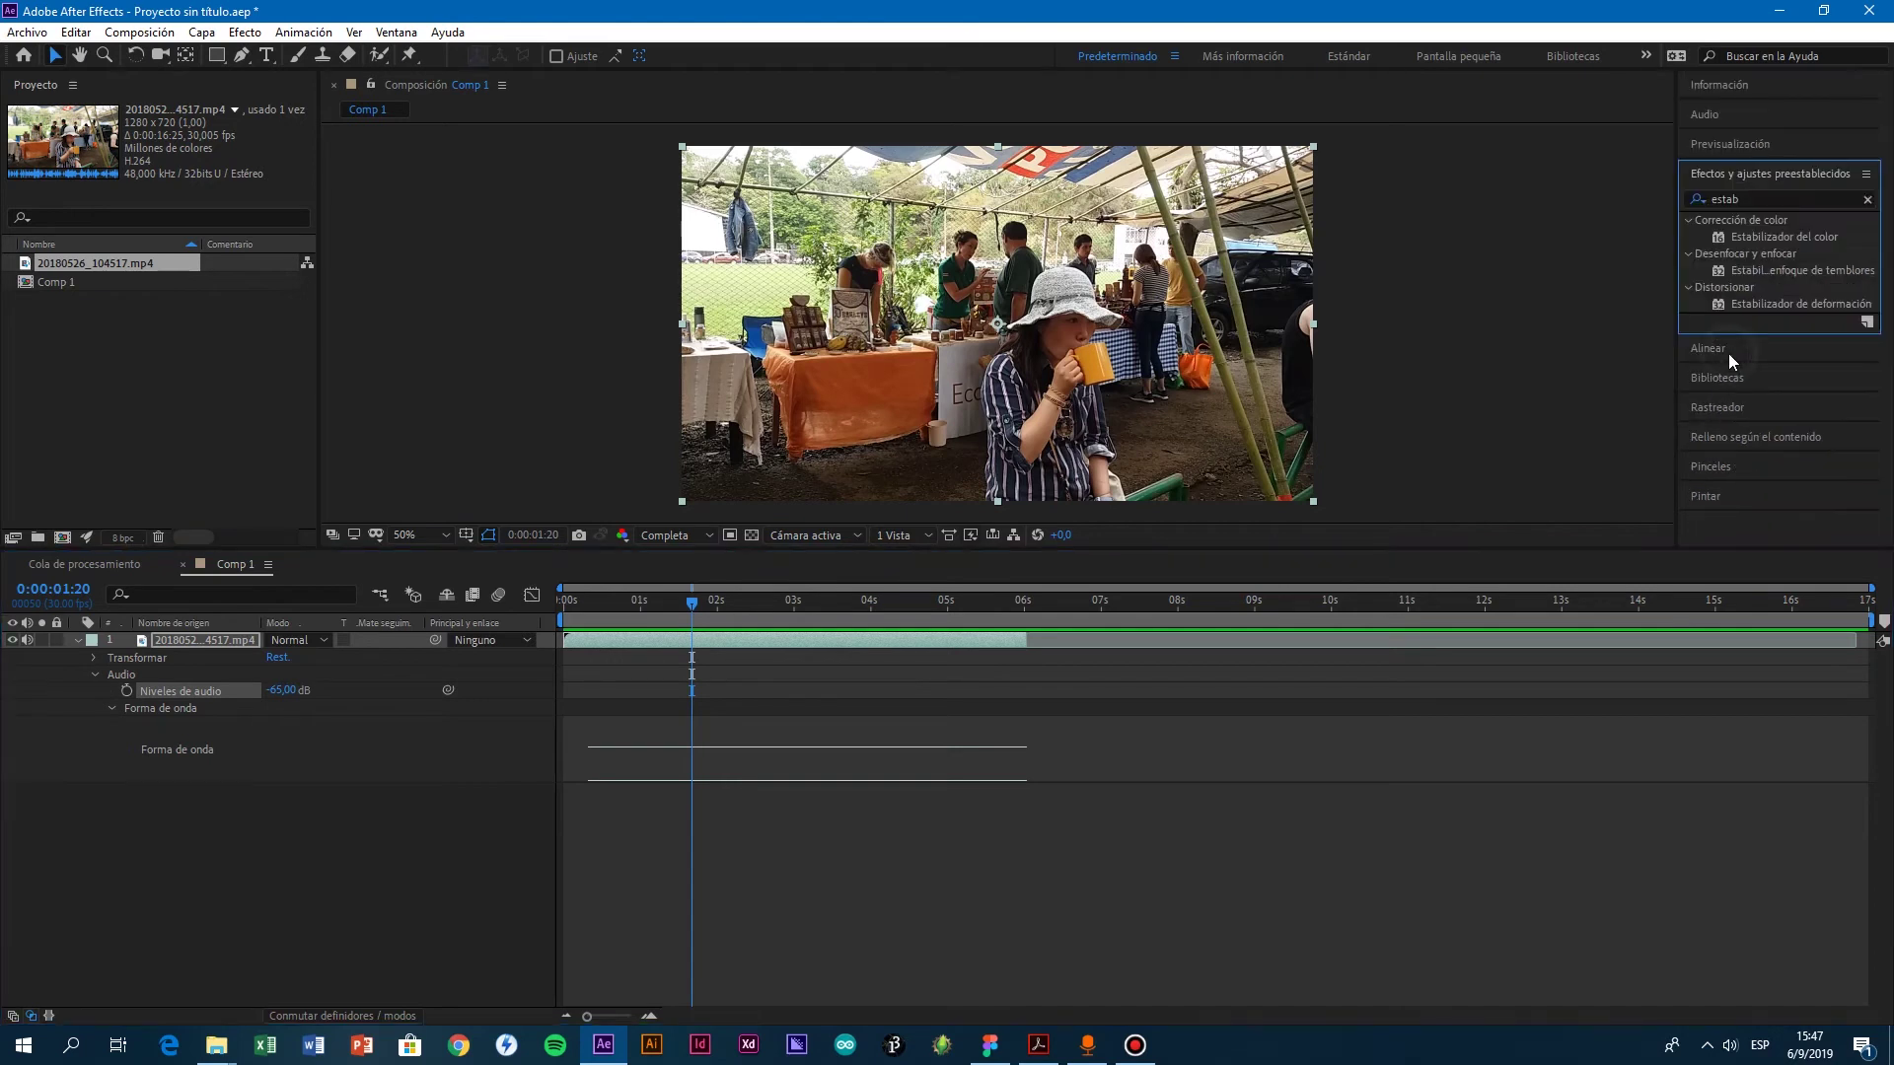
left_click(1709, 413)
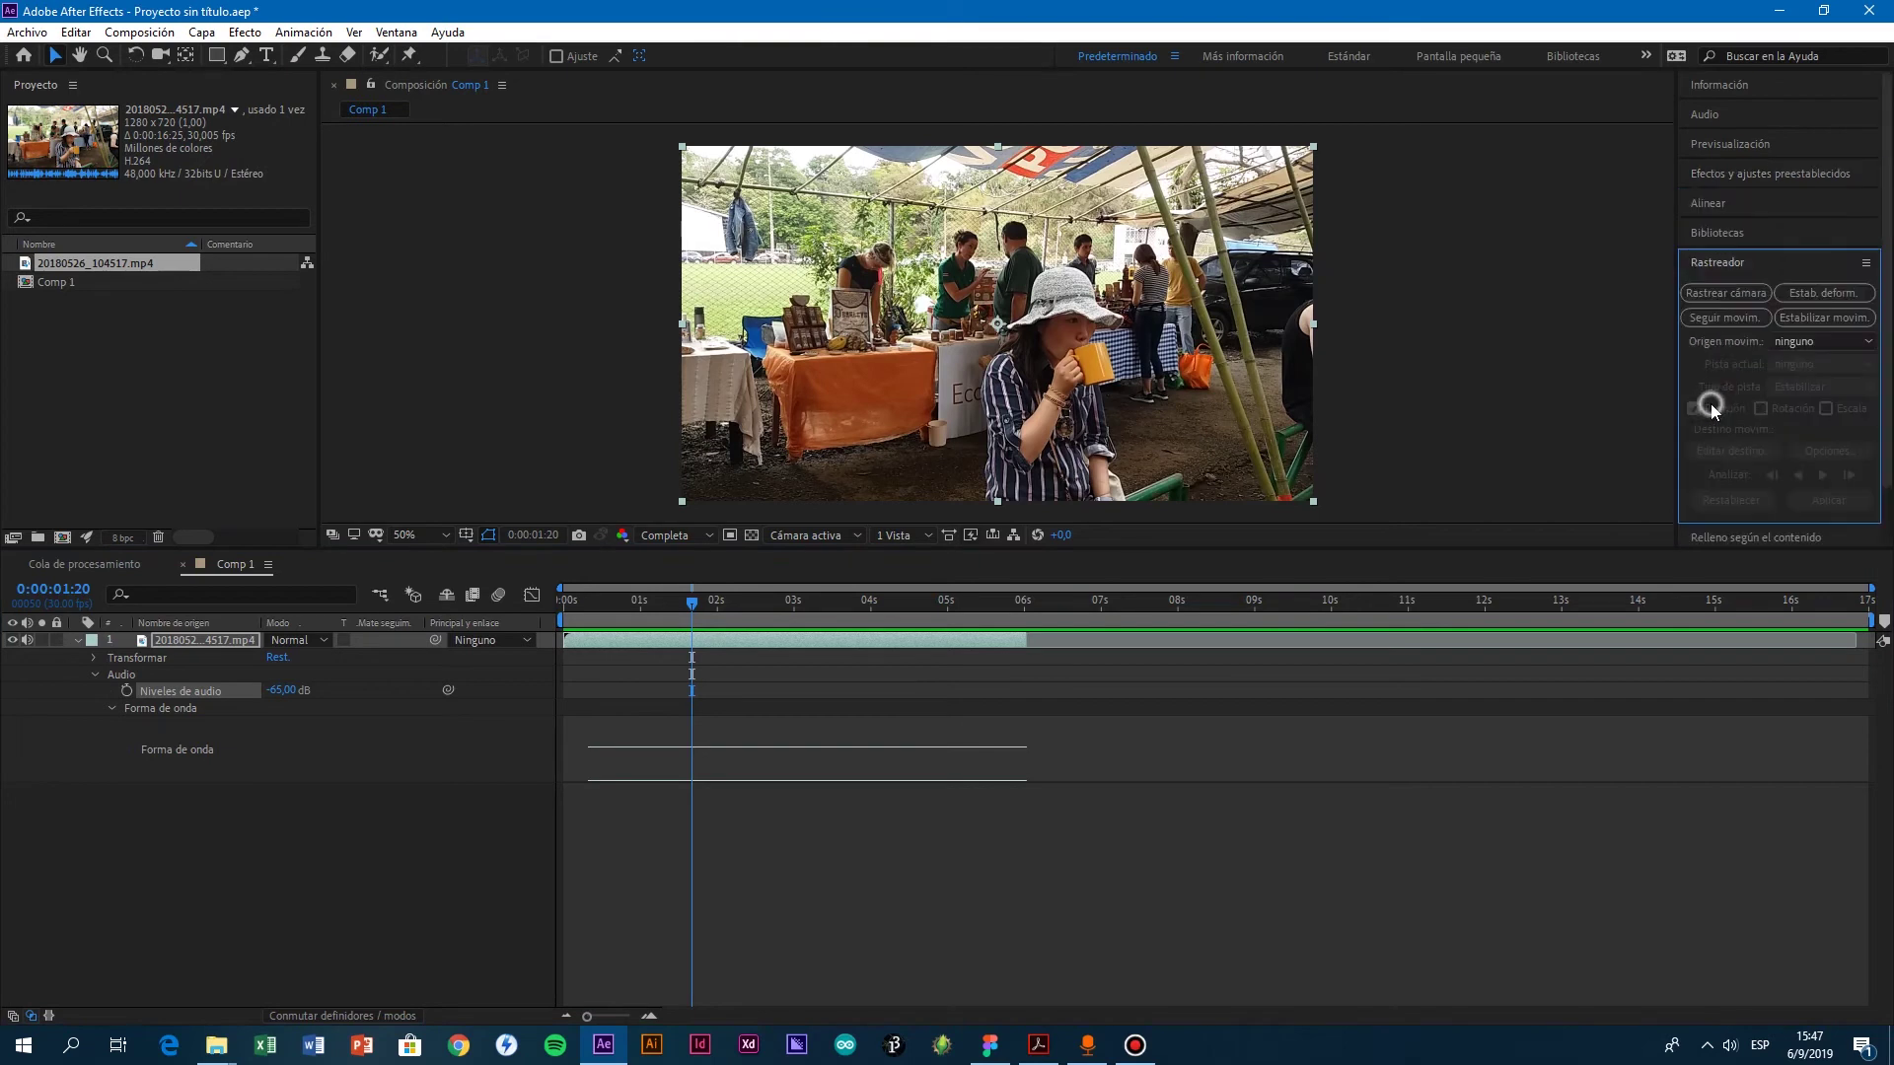
left_click(1808, 294)
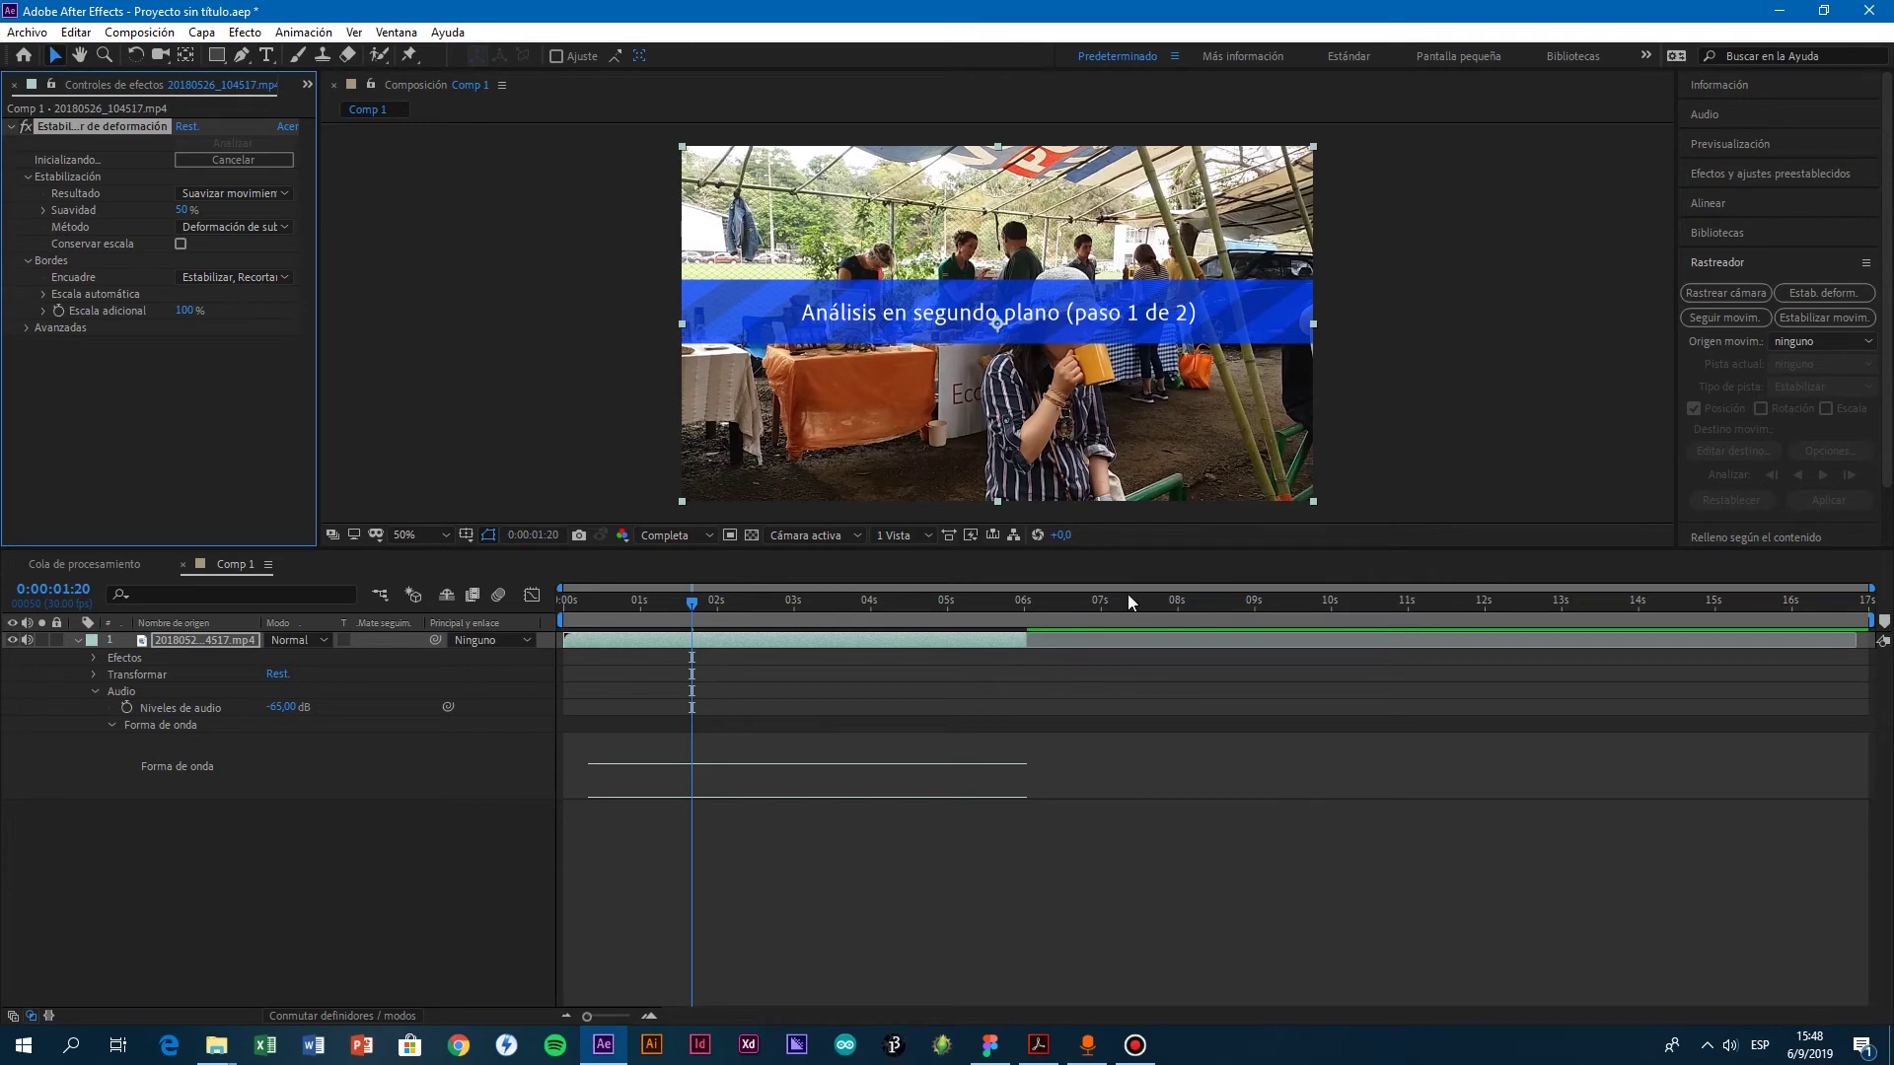
Step: Deselect the video layer, scrub through the stabilized footage and preview it from the start of Comp 1
left_click(575, 414)
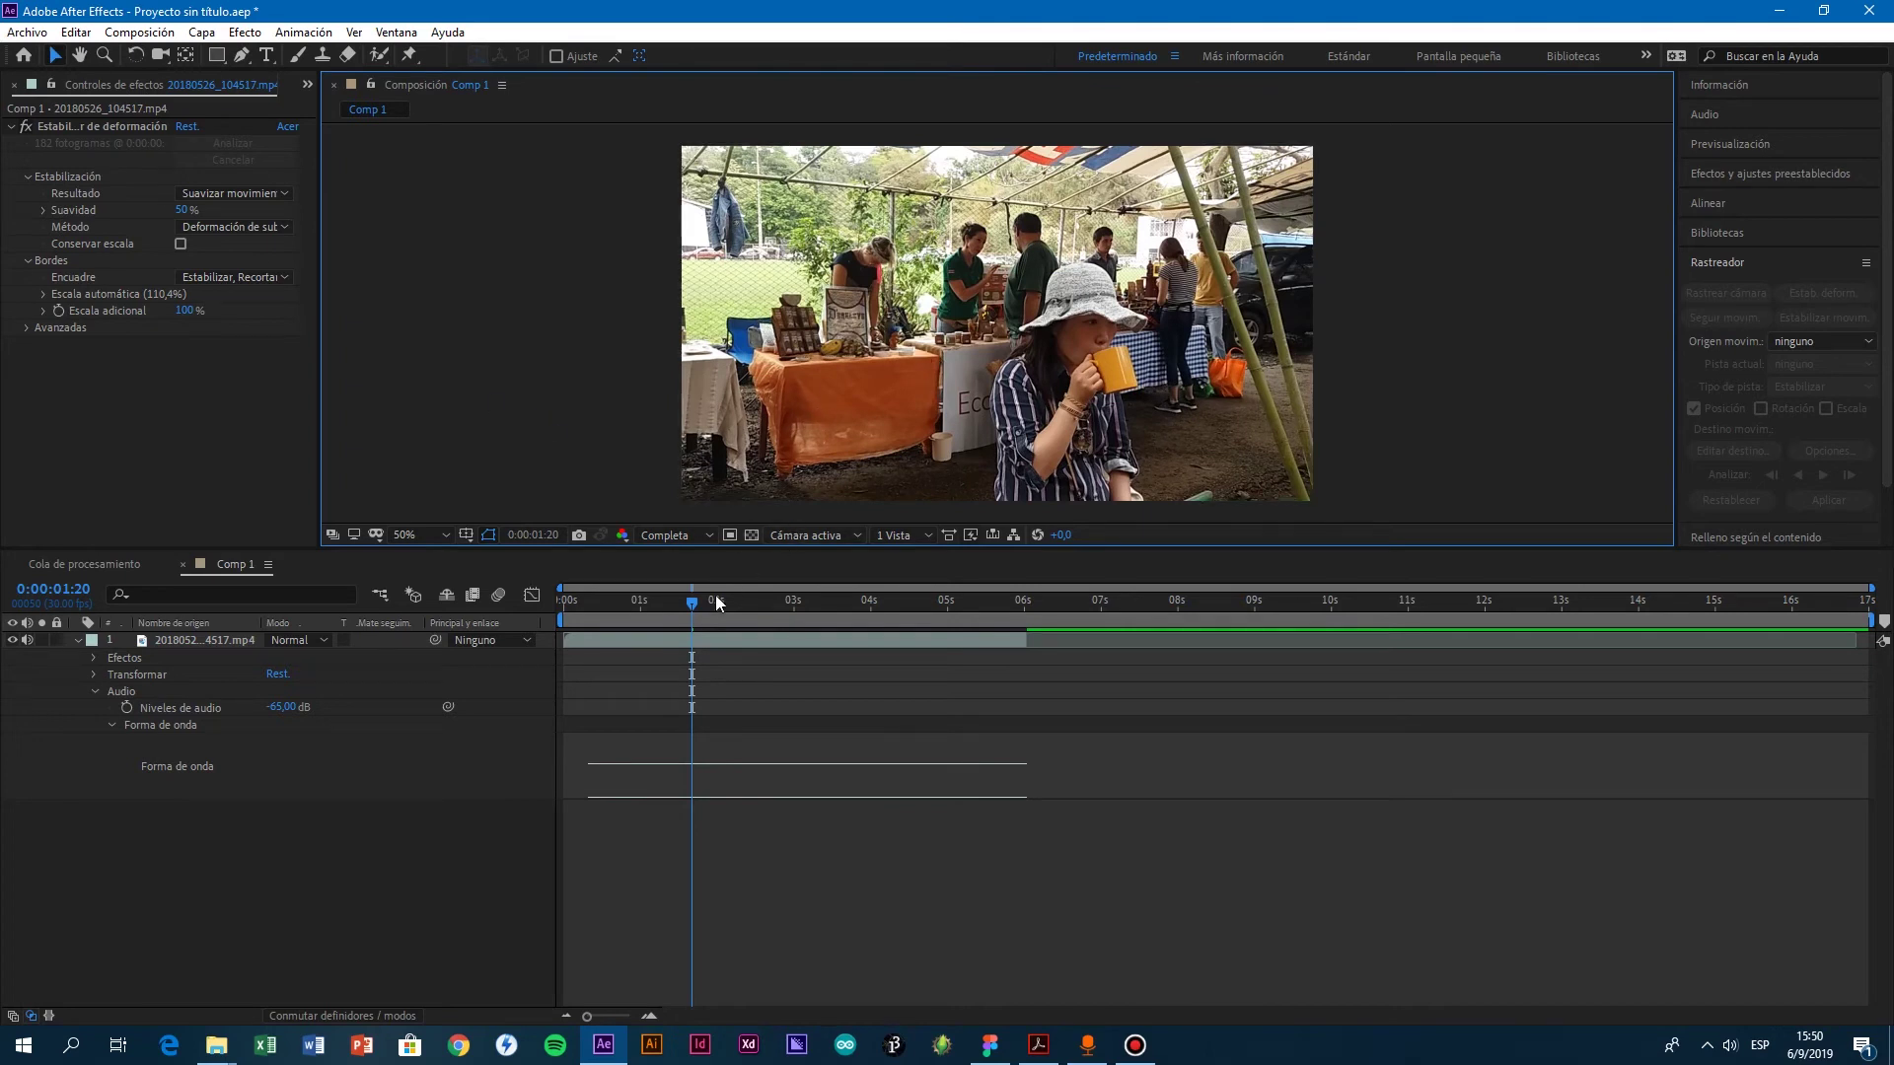
left_click_drag(701, 608, 880, 609)
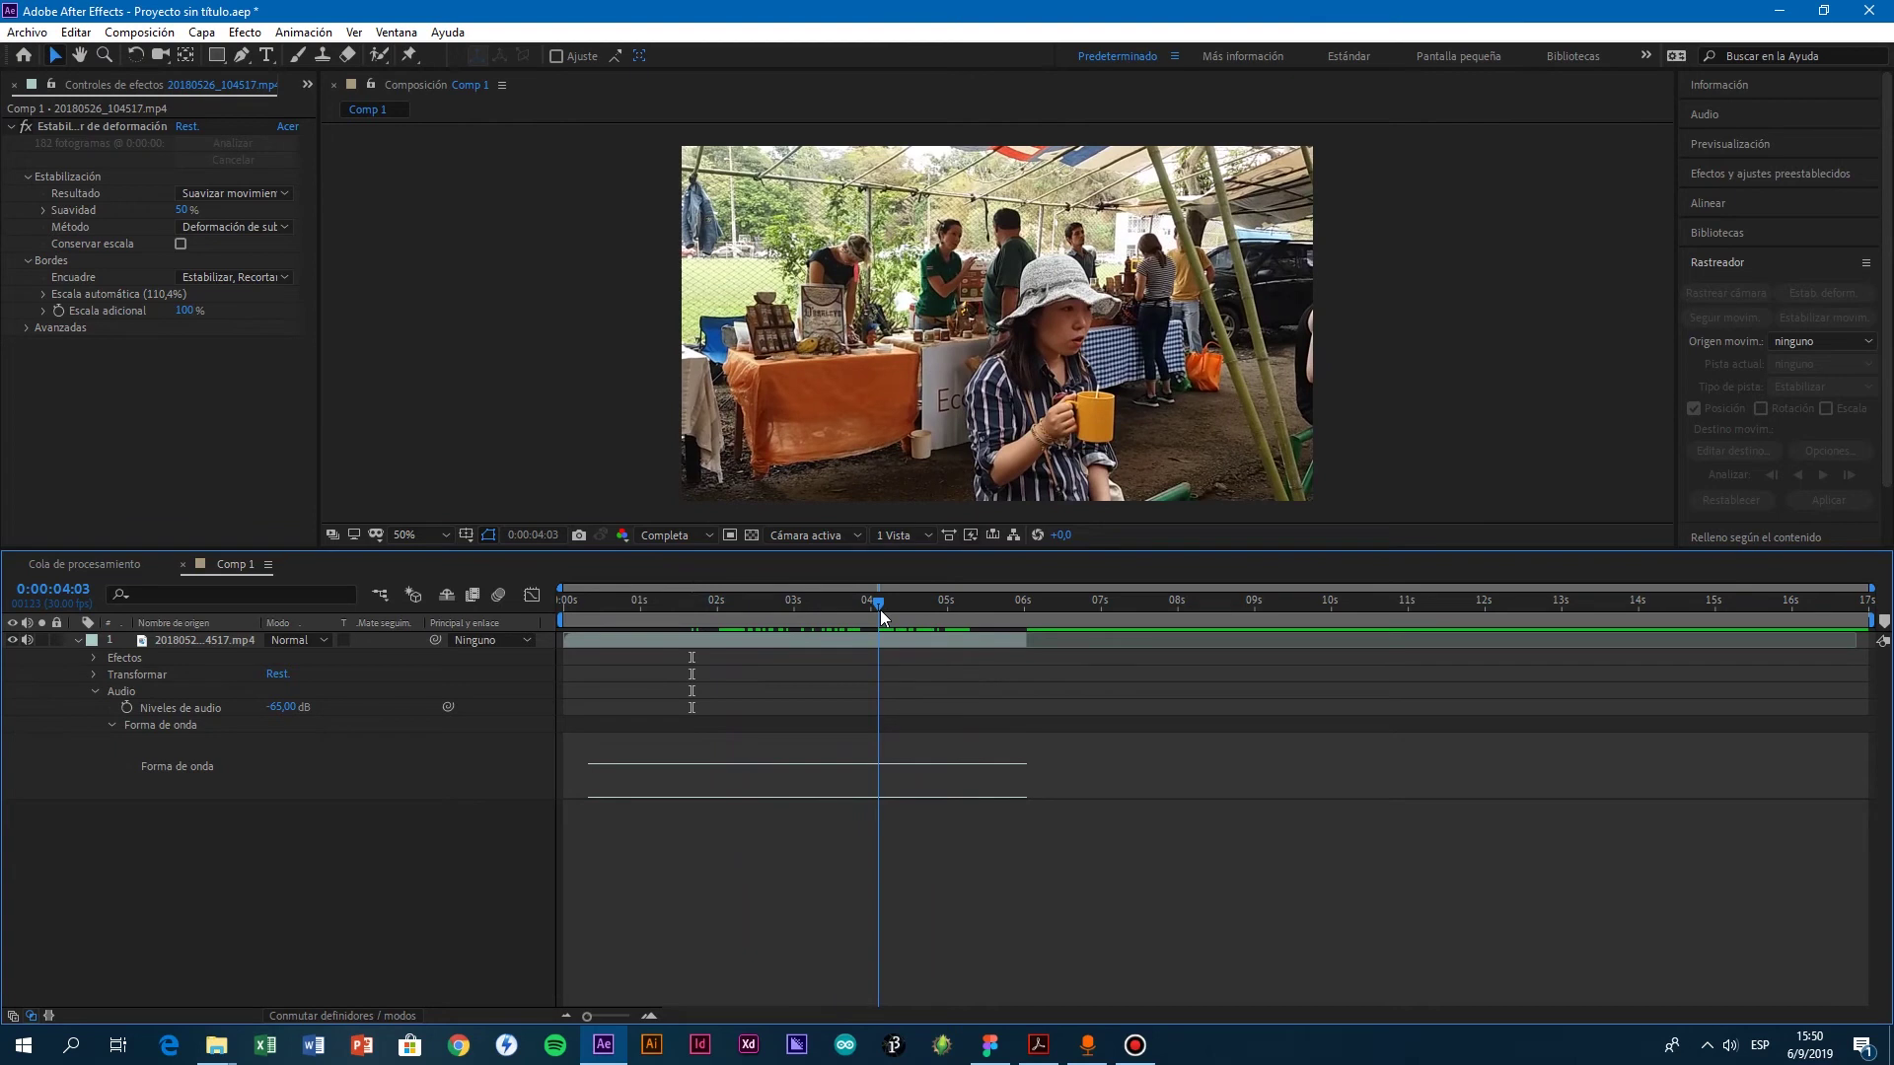
left_click_drag(879, 611, 560, 621)
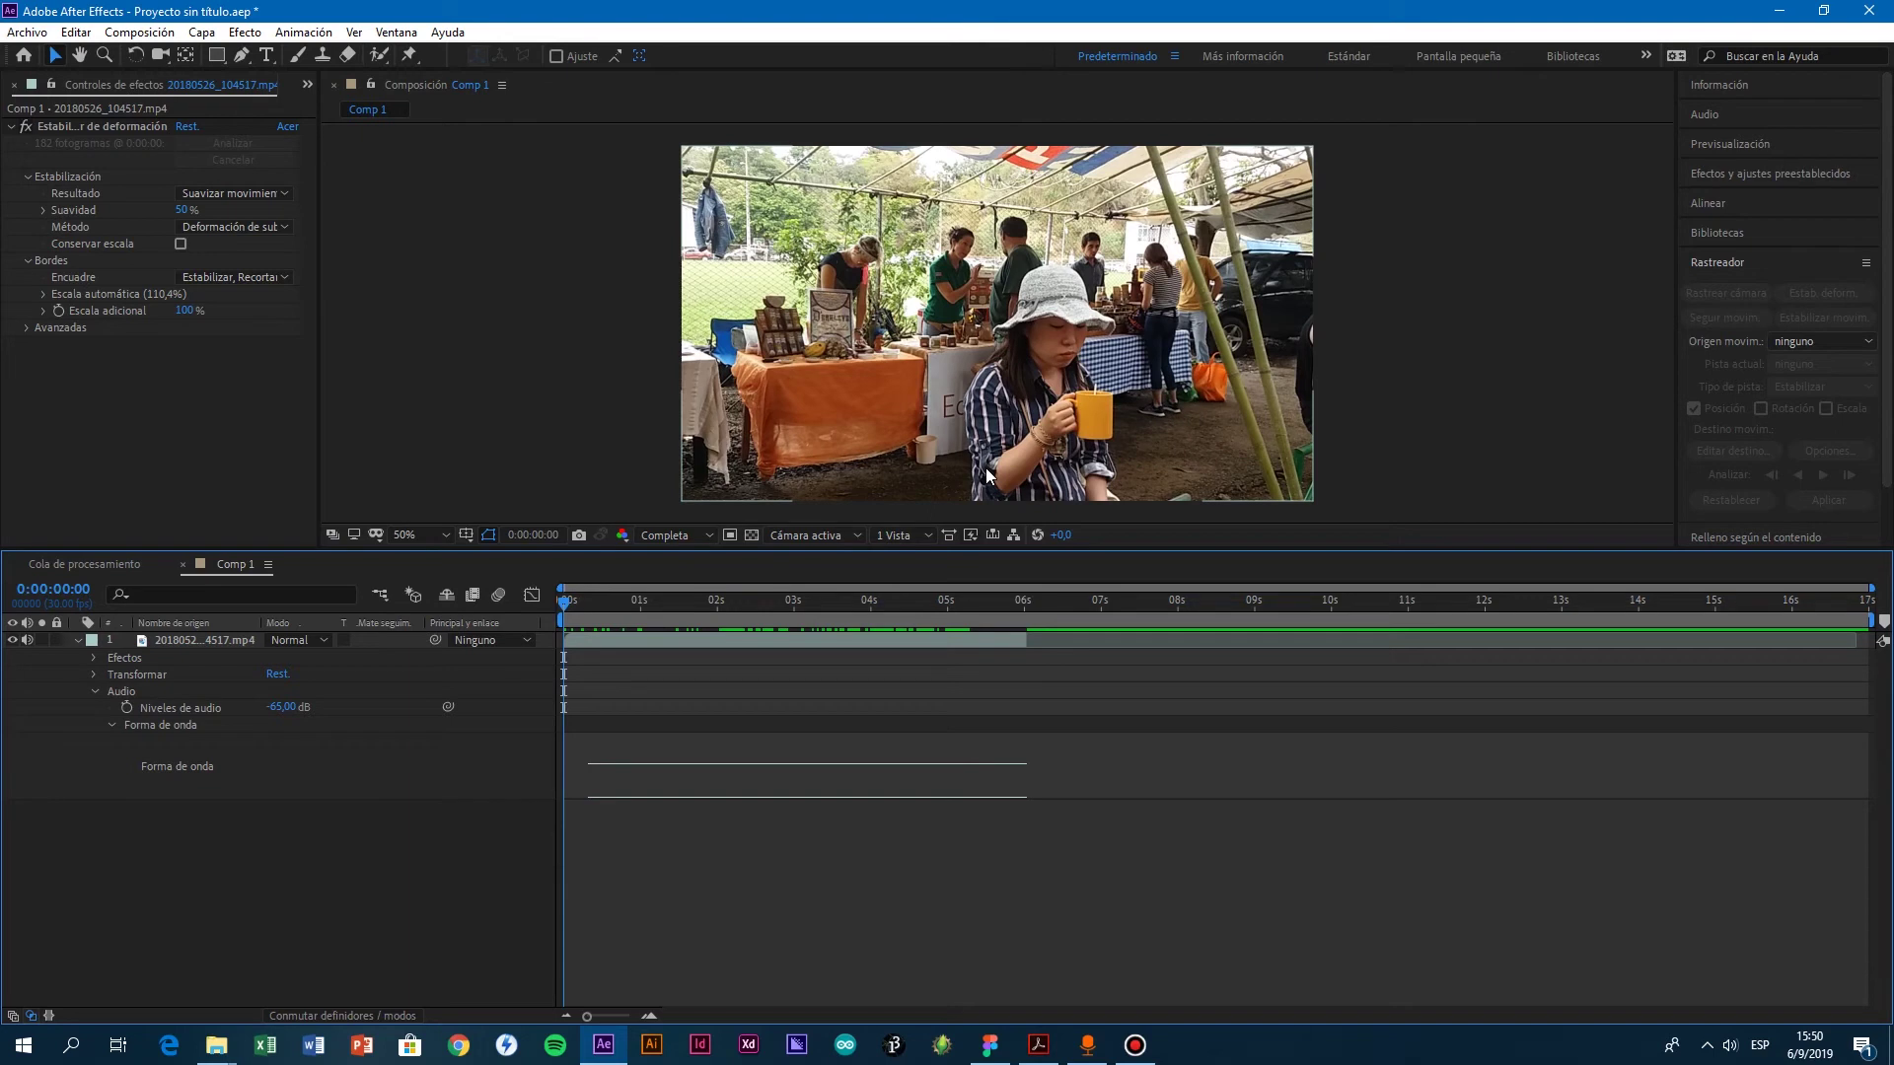
left_click(1744, 143)
key("space")
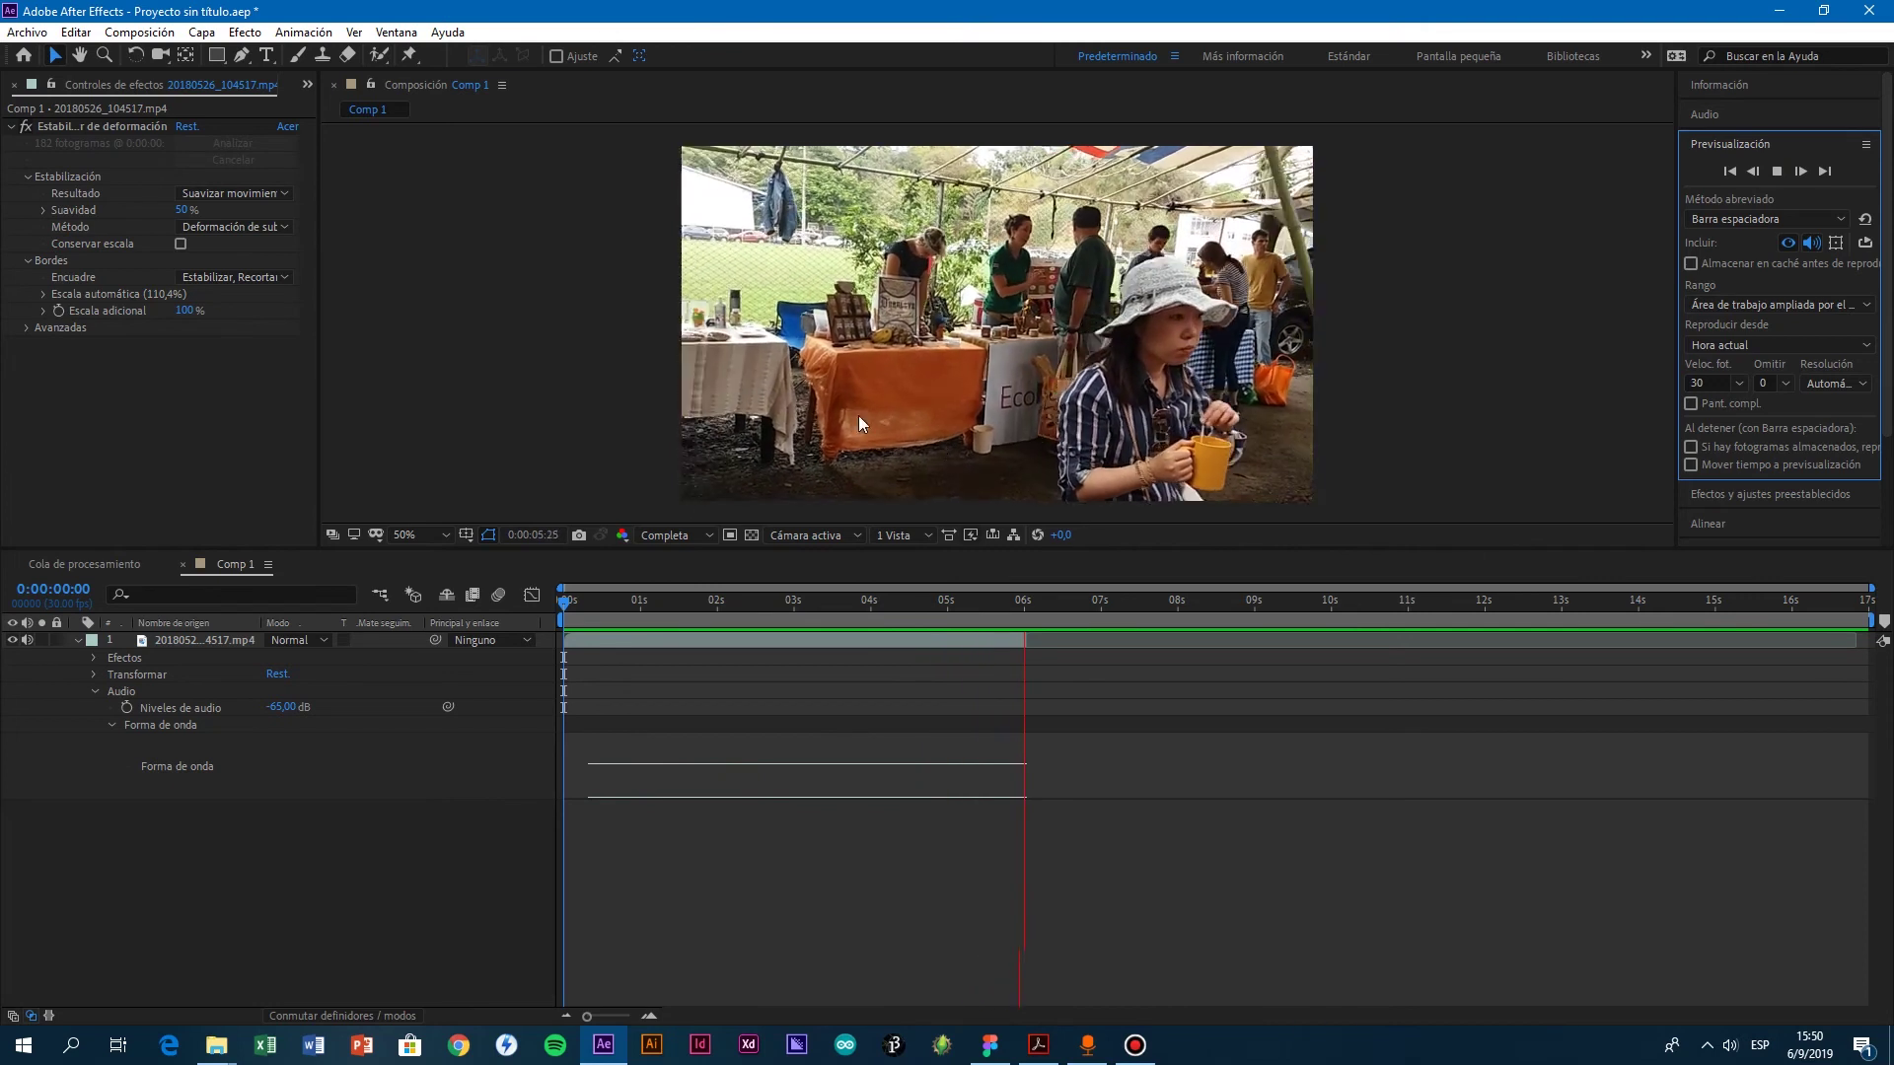
Step: Stop the preview and scrub through the first three seconds of the stabilized clip
left_click(1776, 170)
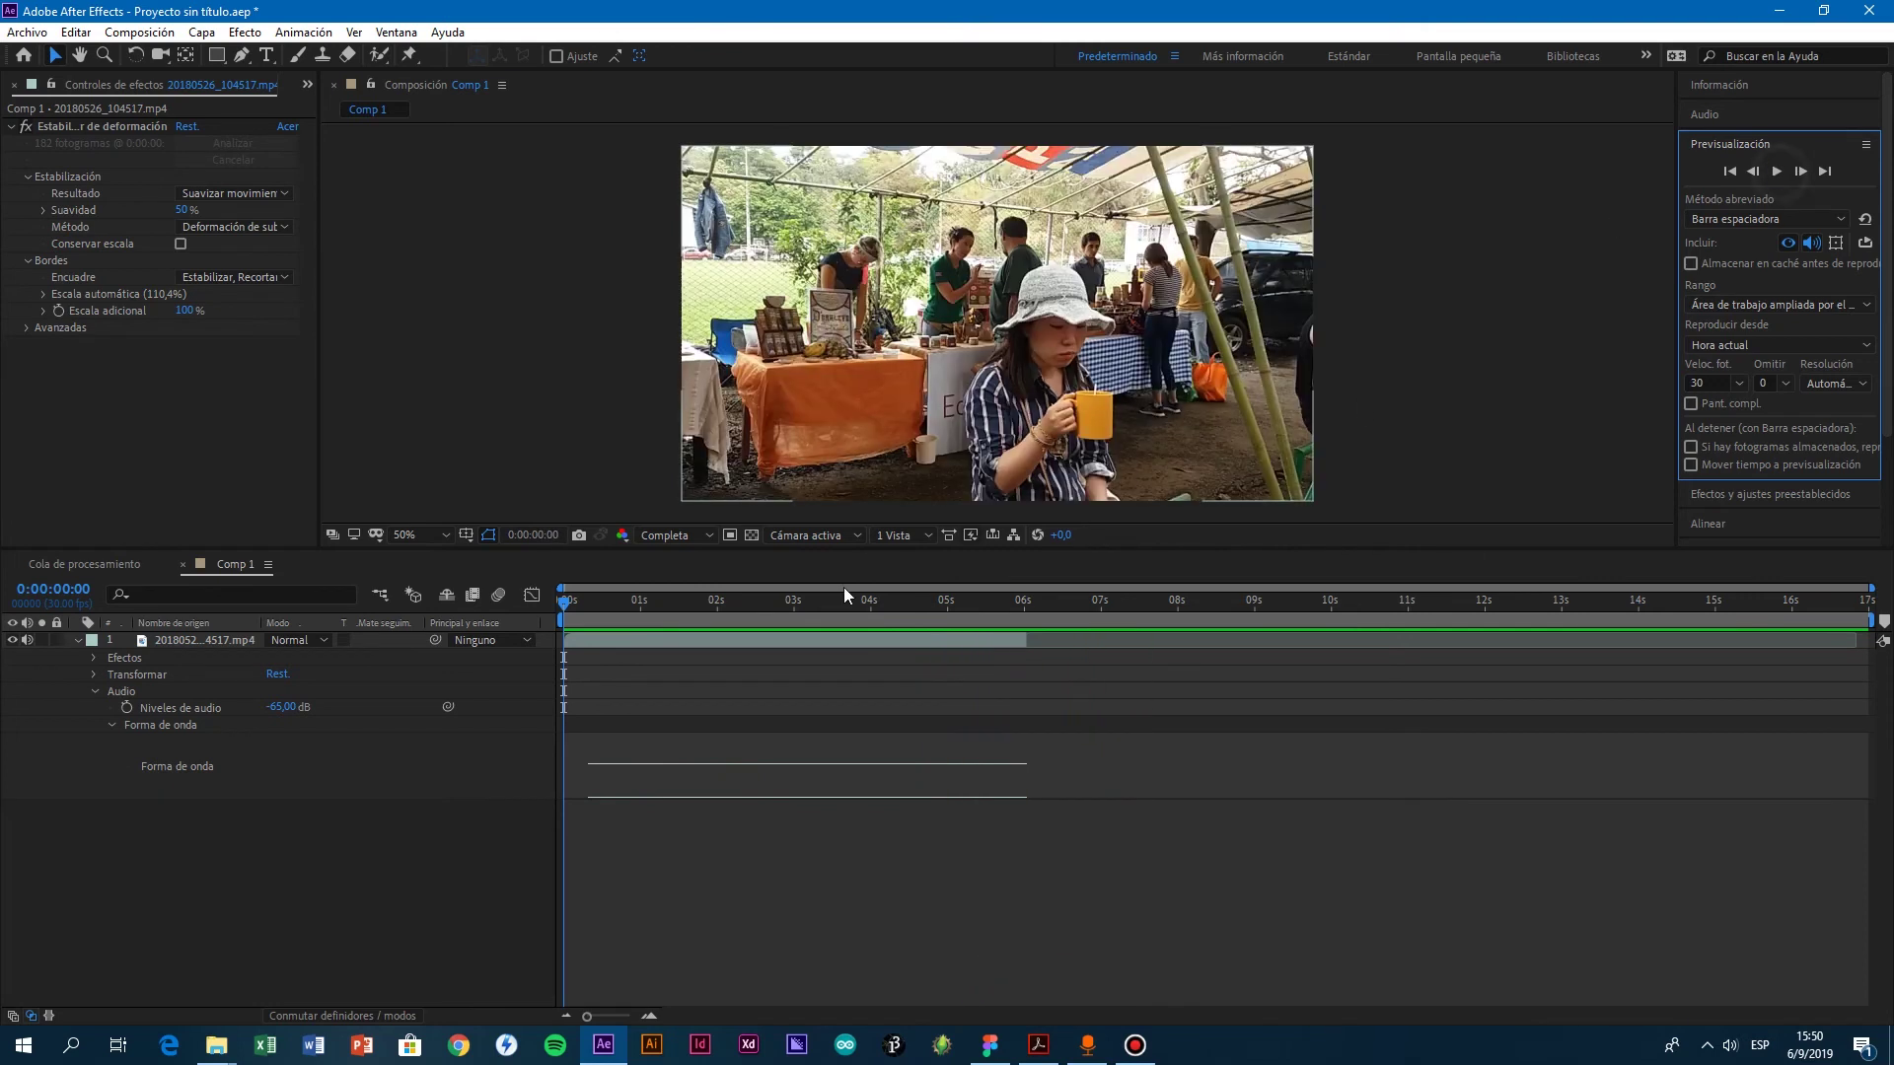
left_click_drag(586, 603, 810, 606)
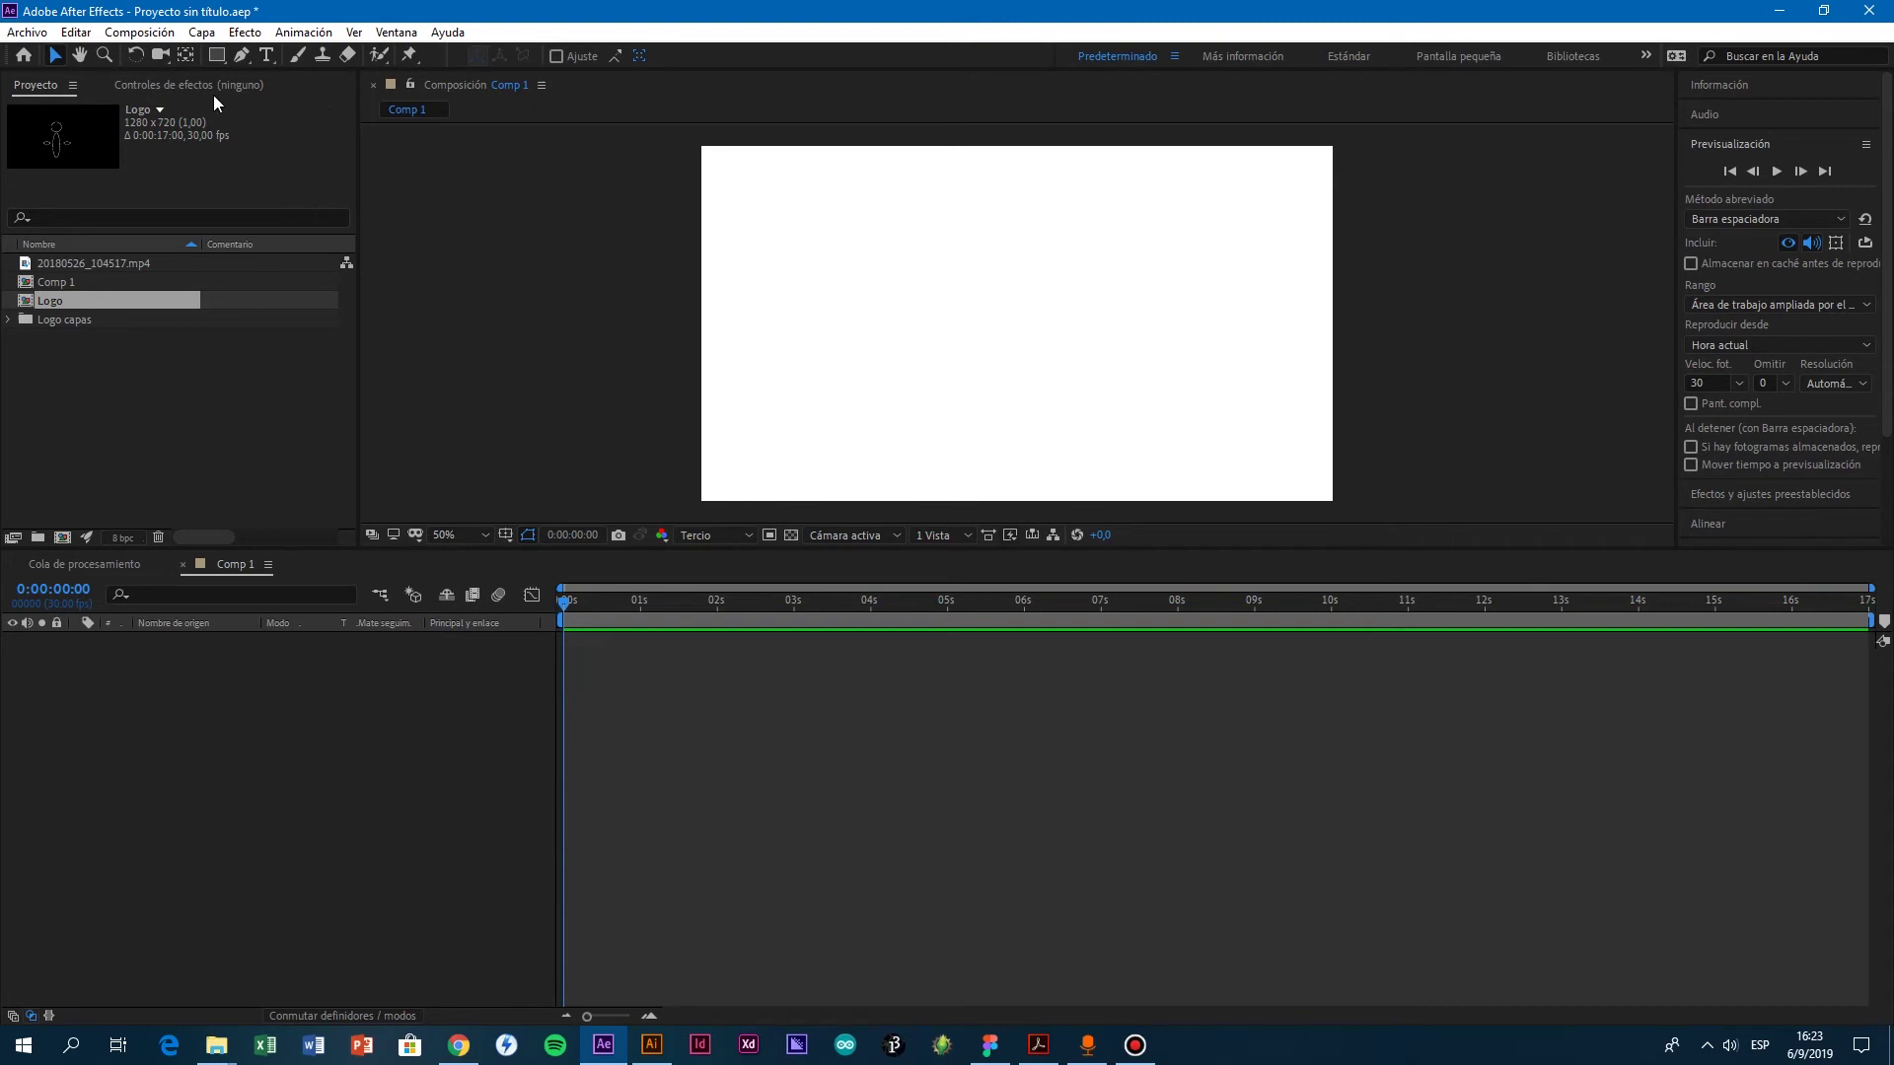
Step: Add a new shape layer to Comp 1
left_click(198, 32)
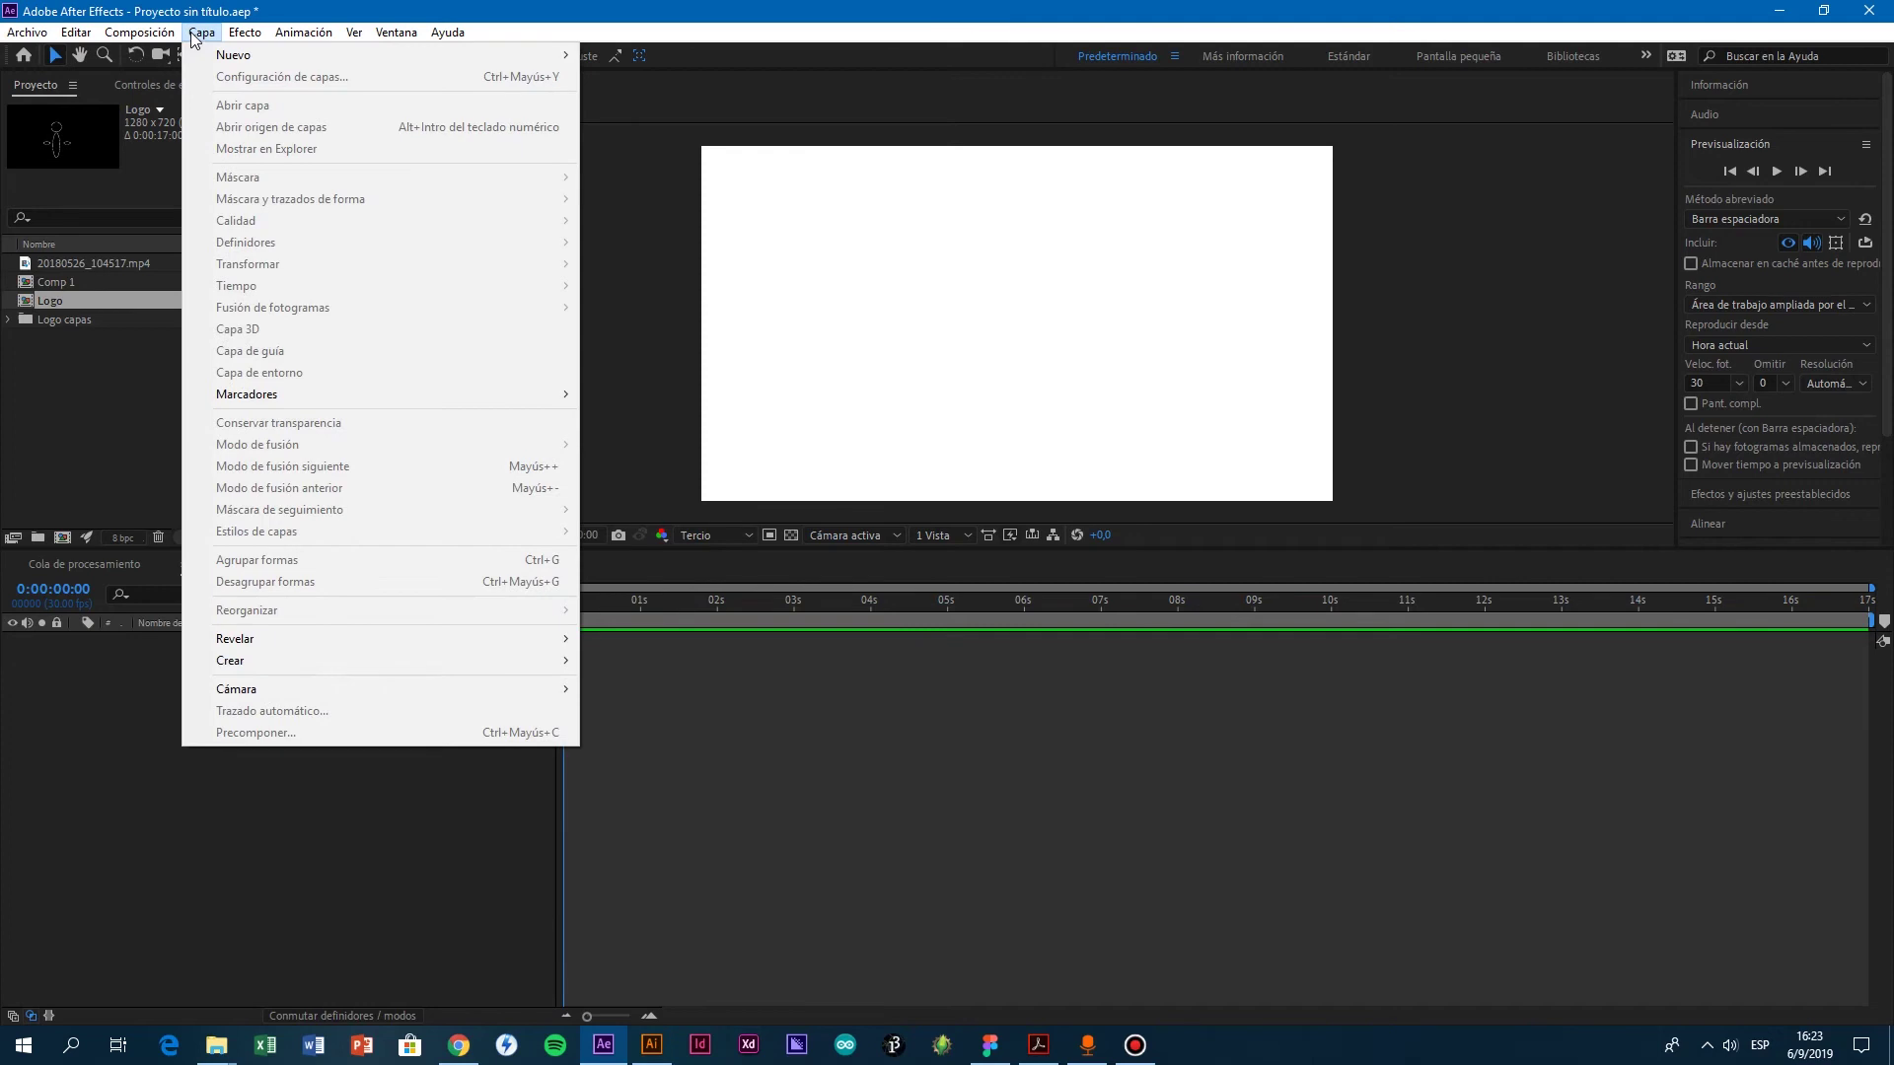
left_click(197, 34)
left_click(197, 34)
mouse_move(237, 55)
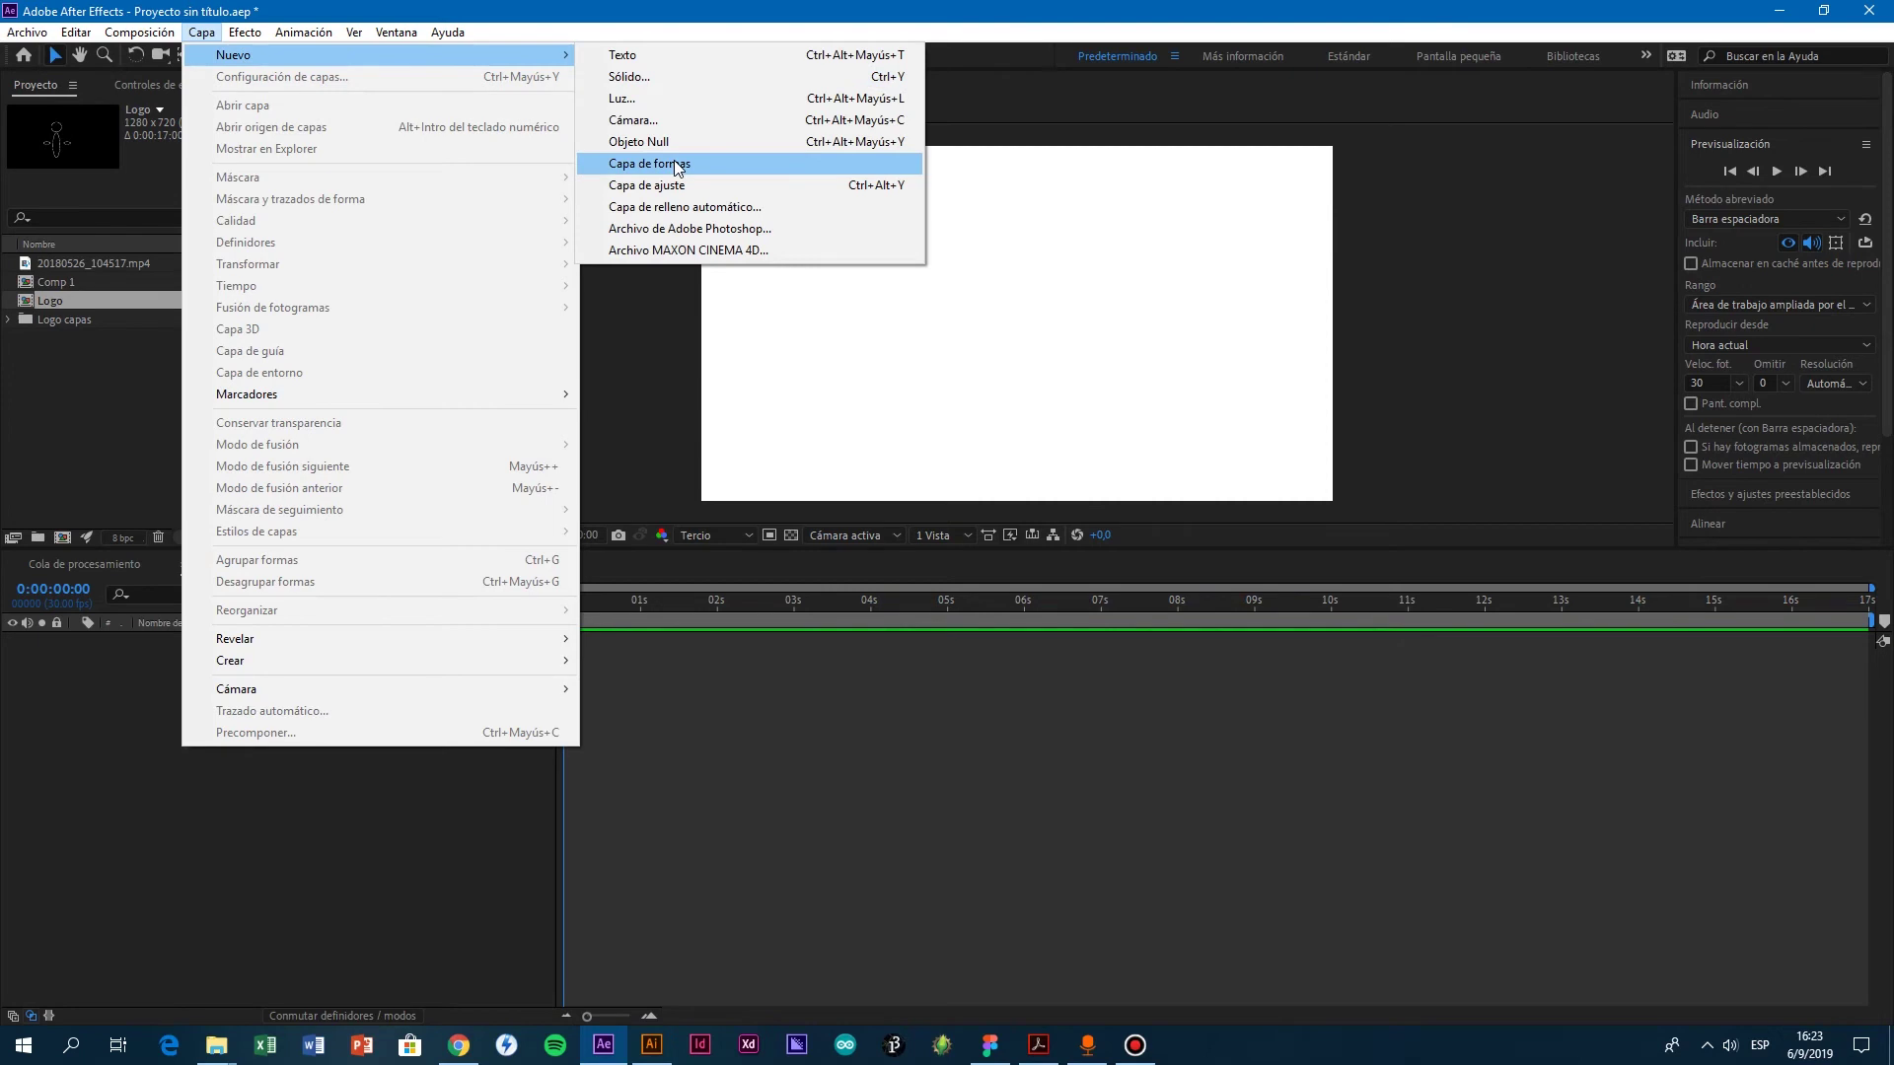
left_click(679, 163)
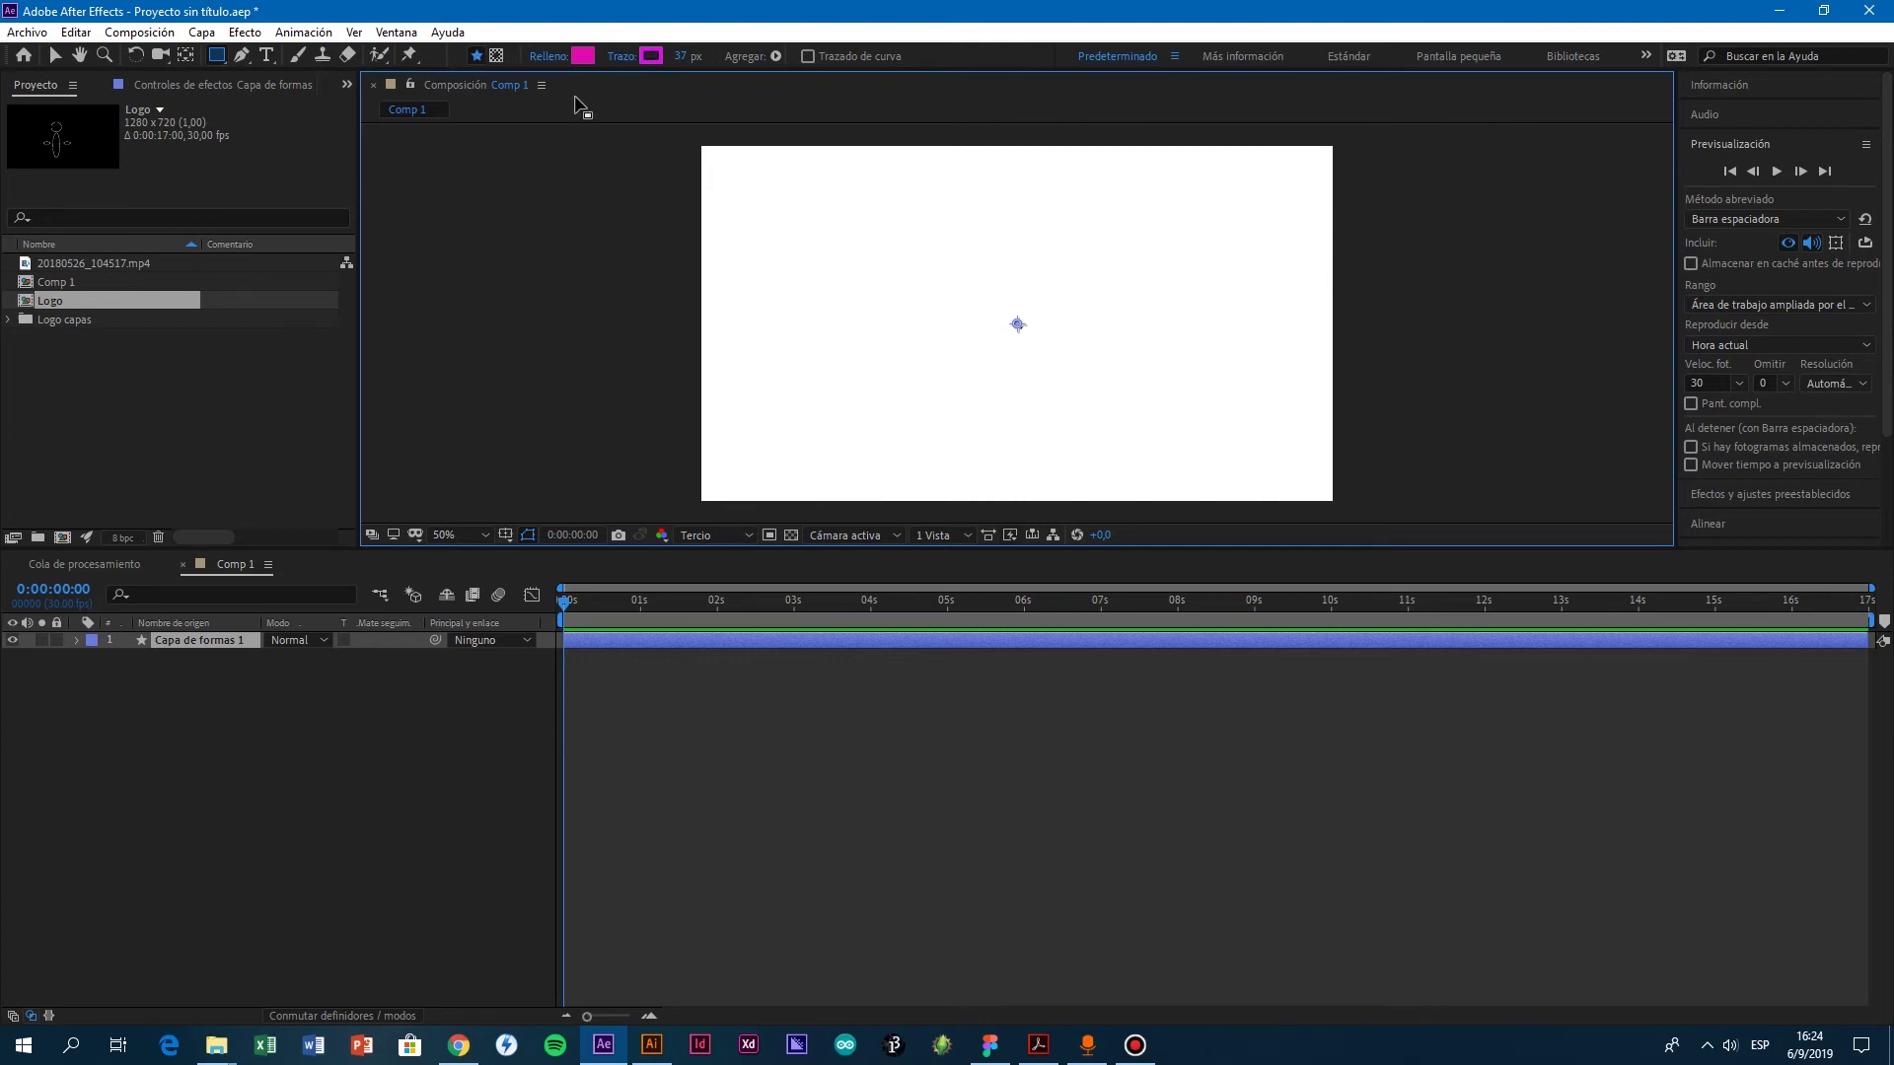
Step: Set the shape layer's fill colour to blue 0077DC
left_click(582, 56)
mouse_move(1322, 532)
left_mouse_down()
mouse_move(1251, 507)
mouse_move(1321, 549)
left_mouse_up()
left_click_drag(1442, 548, 1427, 488)
left_click(1335, 452)
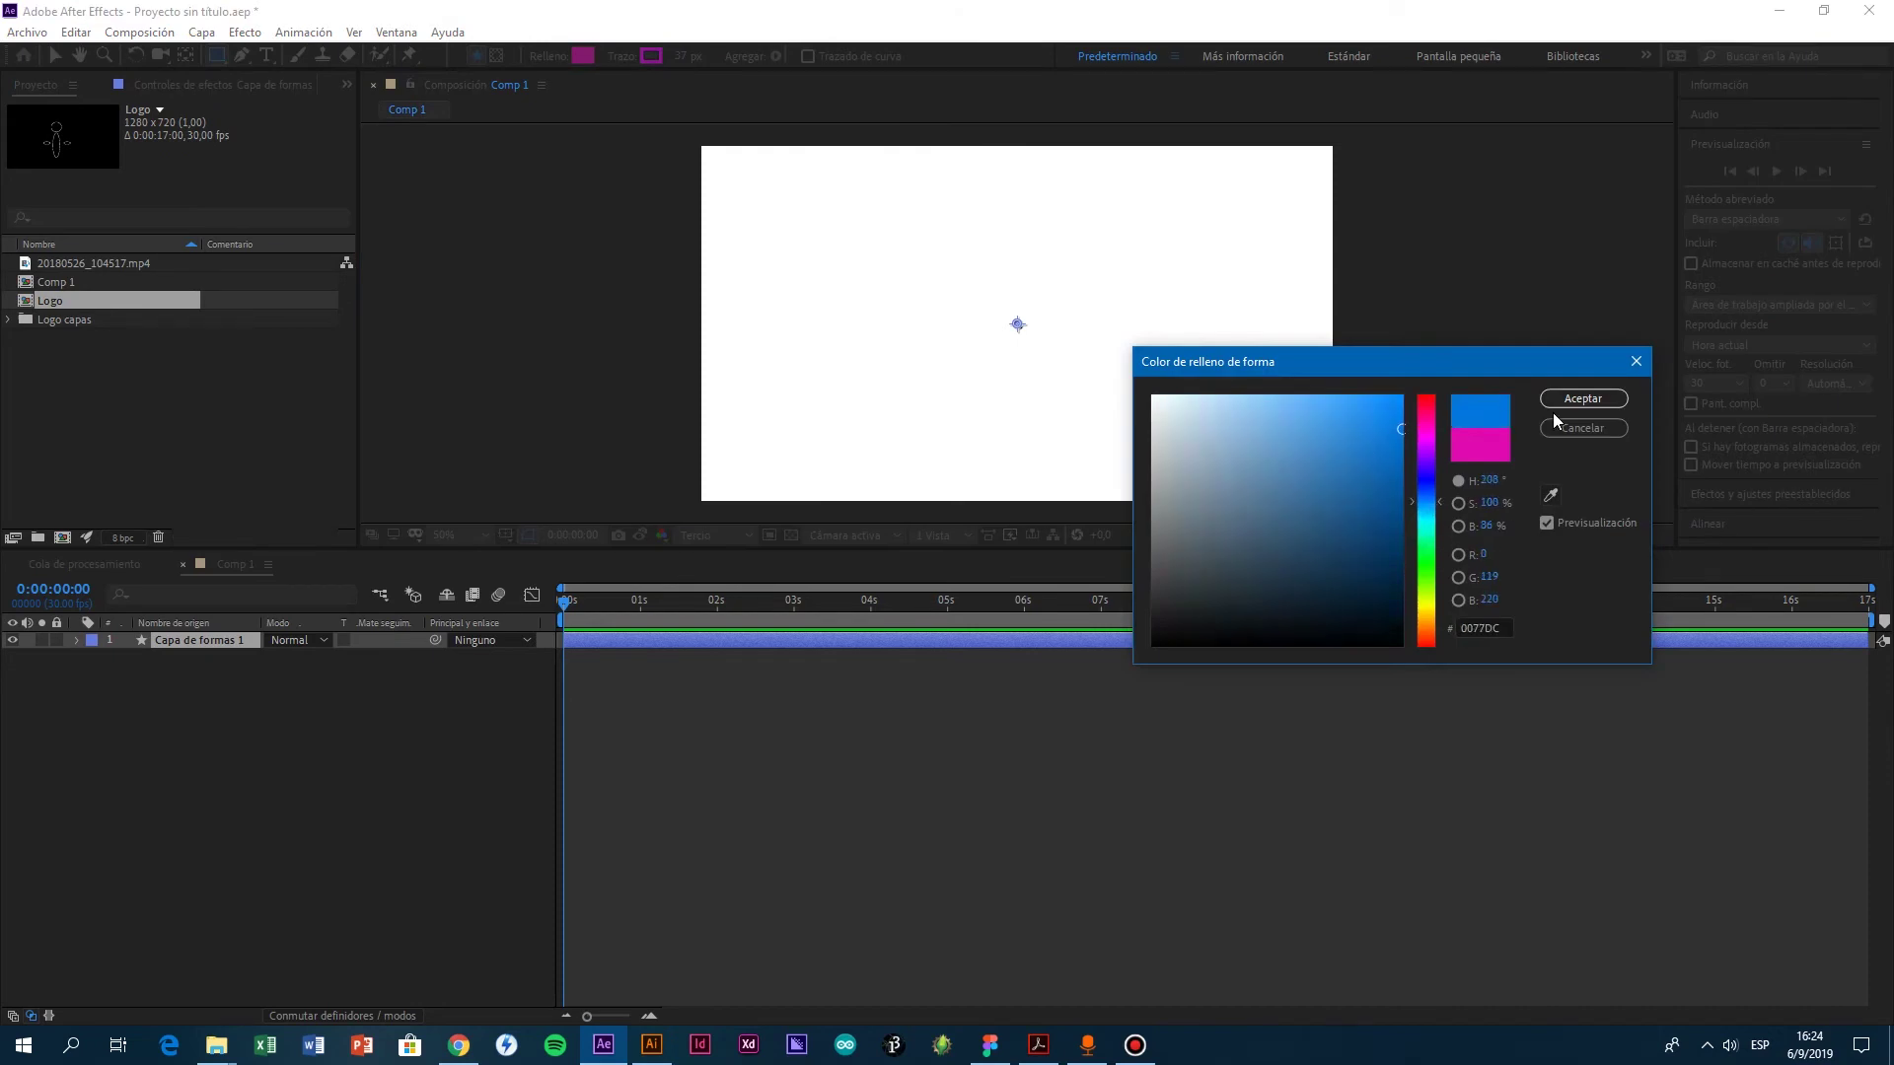
left_click(1583, 399)
Step: Set the stroke width to 0 px and draw a nearly square rectangle in the left half of the composition
left_click(682, 56)
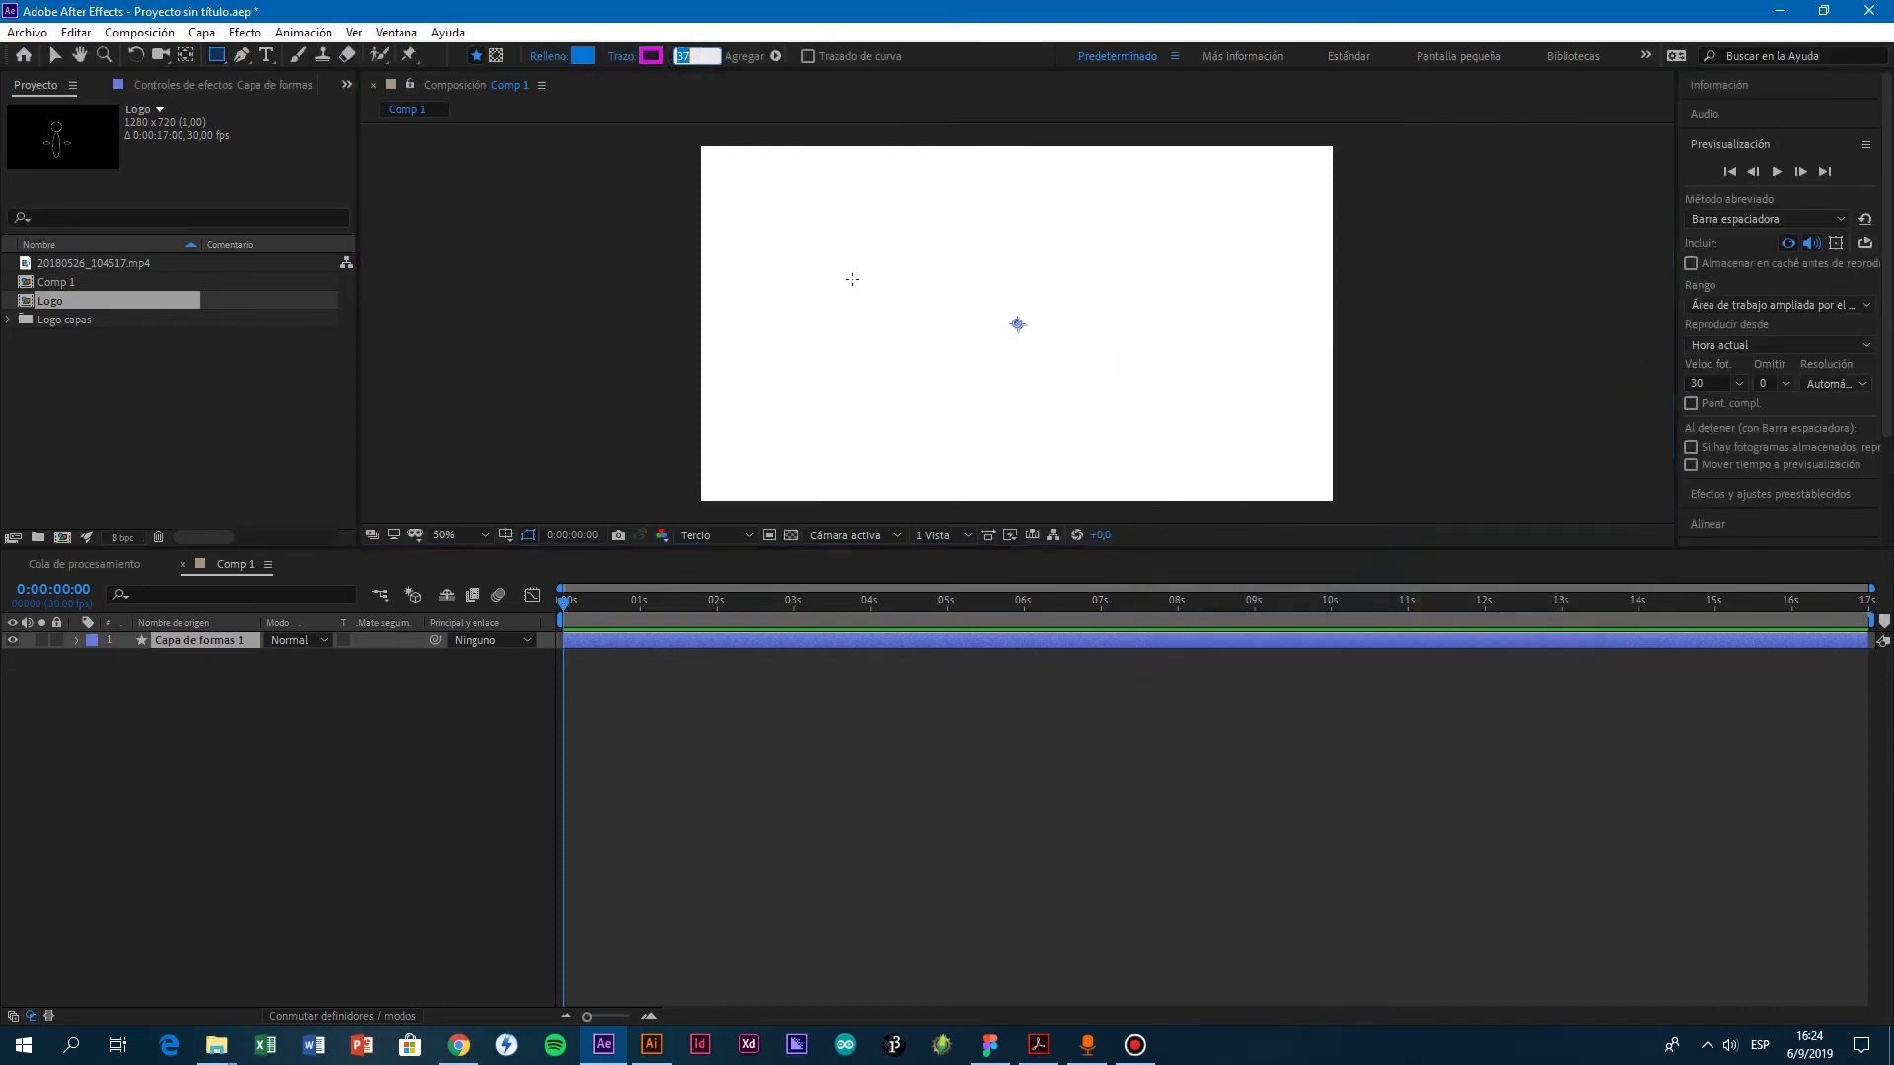
type("0")
key("Return")
left_click_drag(754, 253, 945, 419)
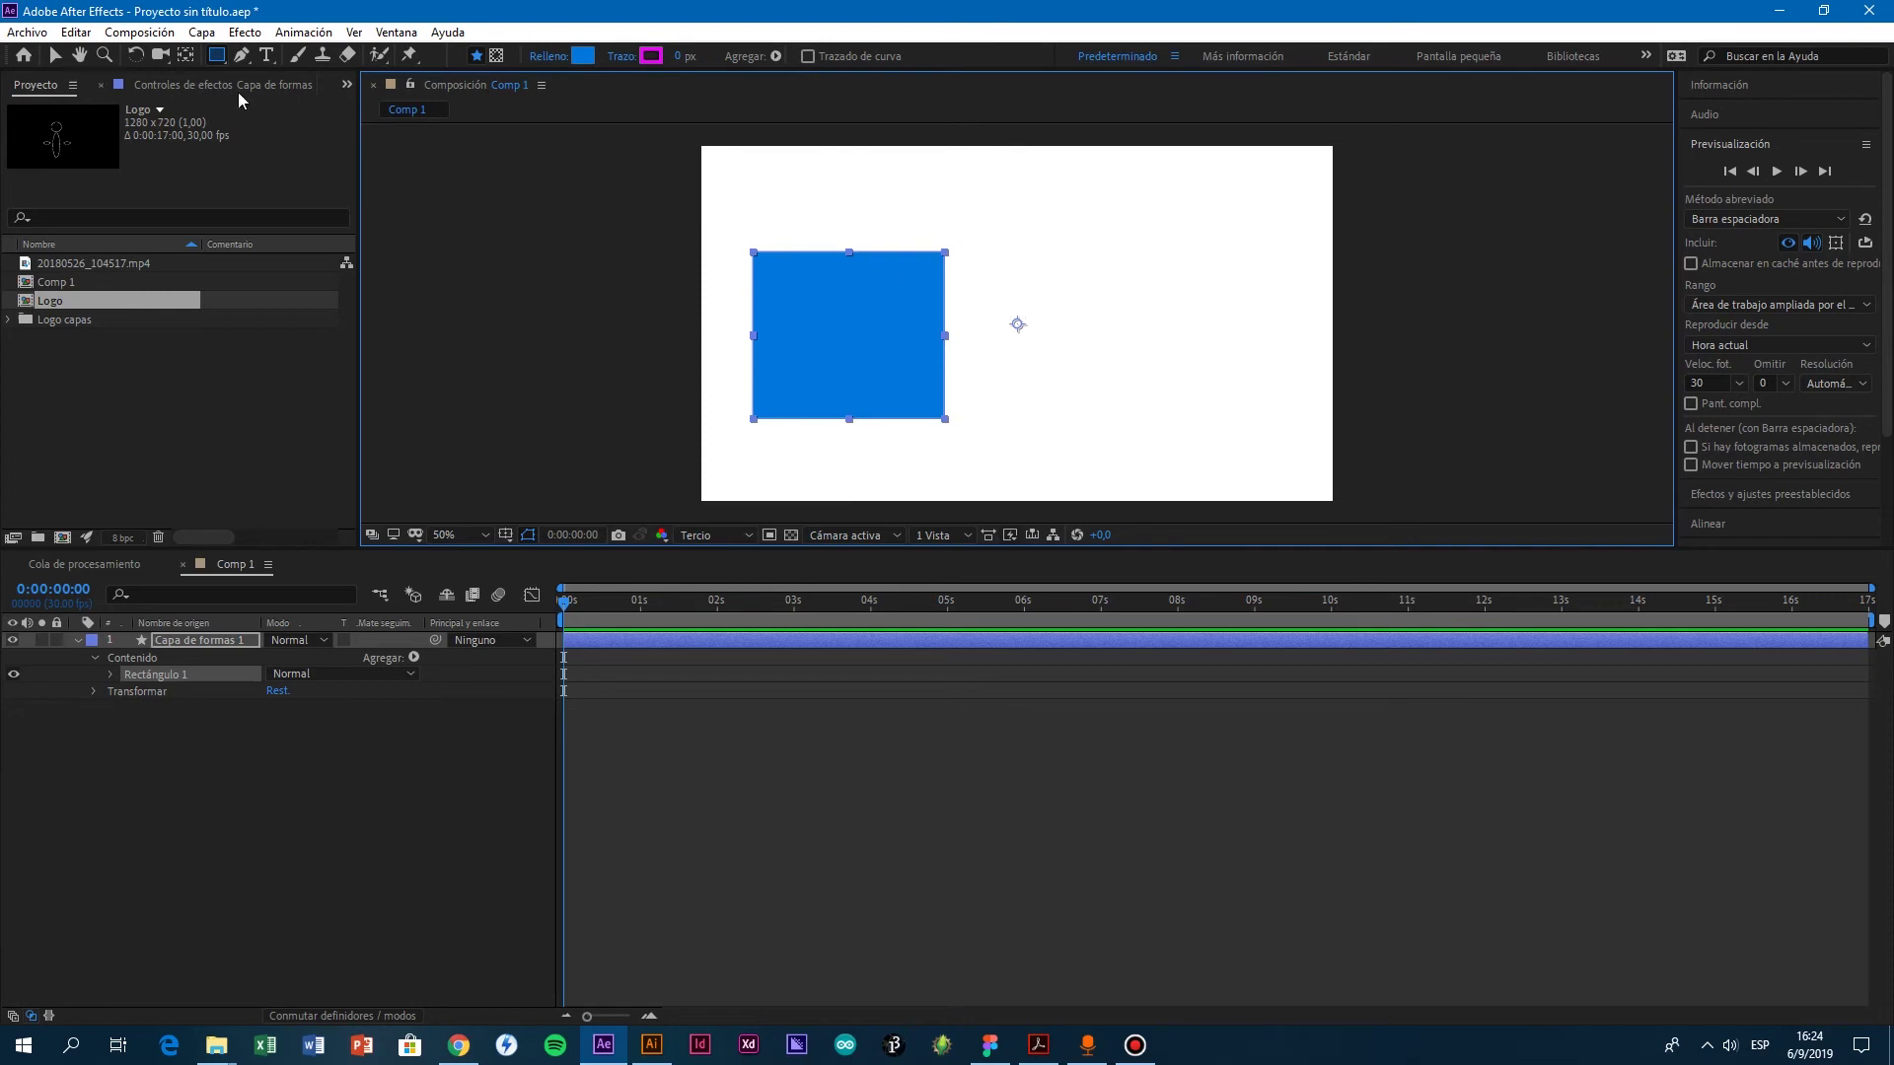
Step: Move the shape layer's anchor point to the centre of the blue rectangle with the Pan Behind tool
left_click(185, 54)
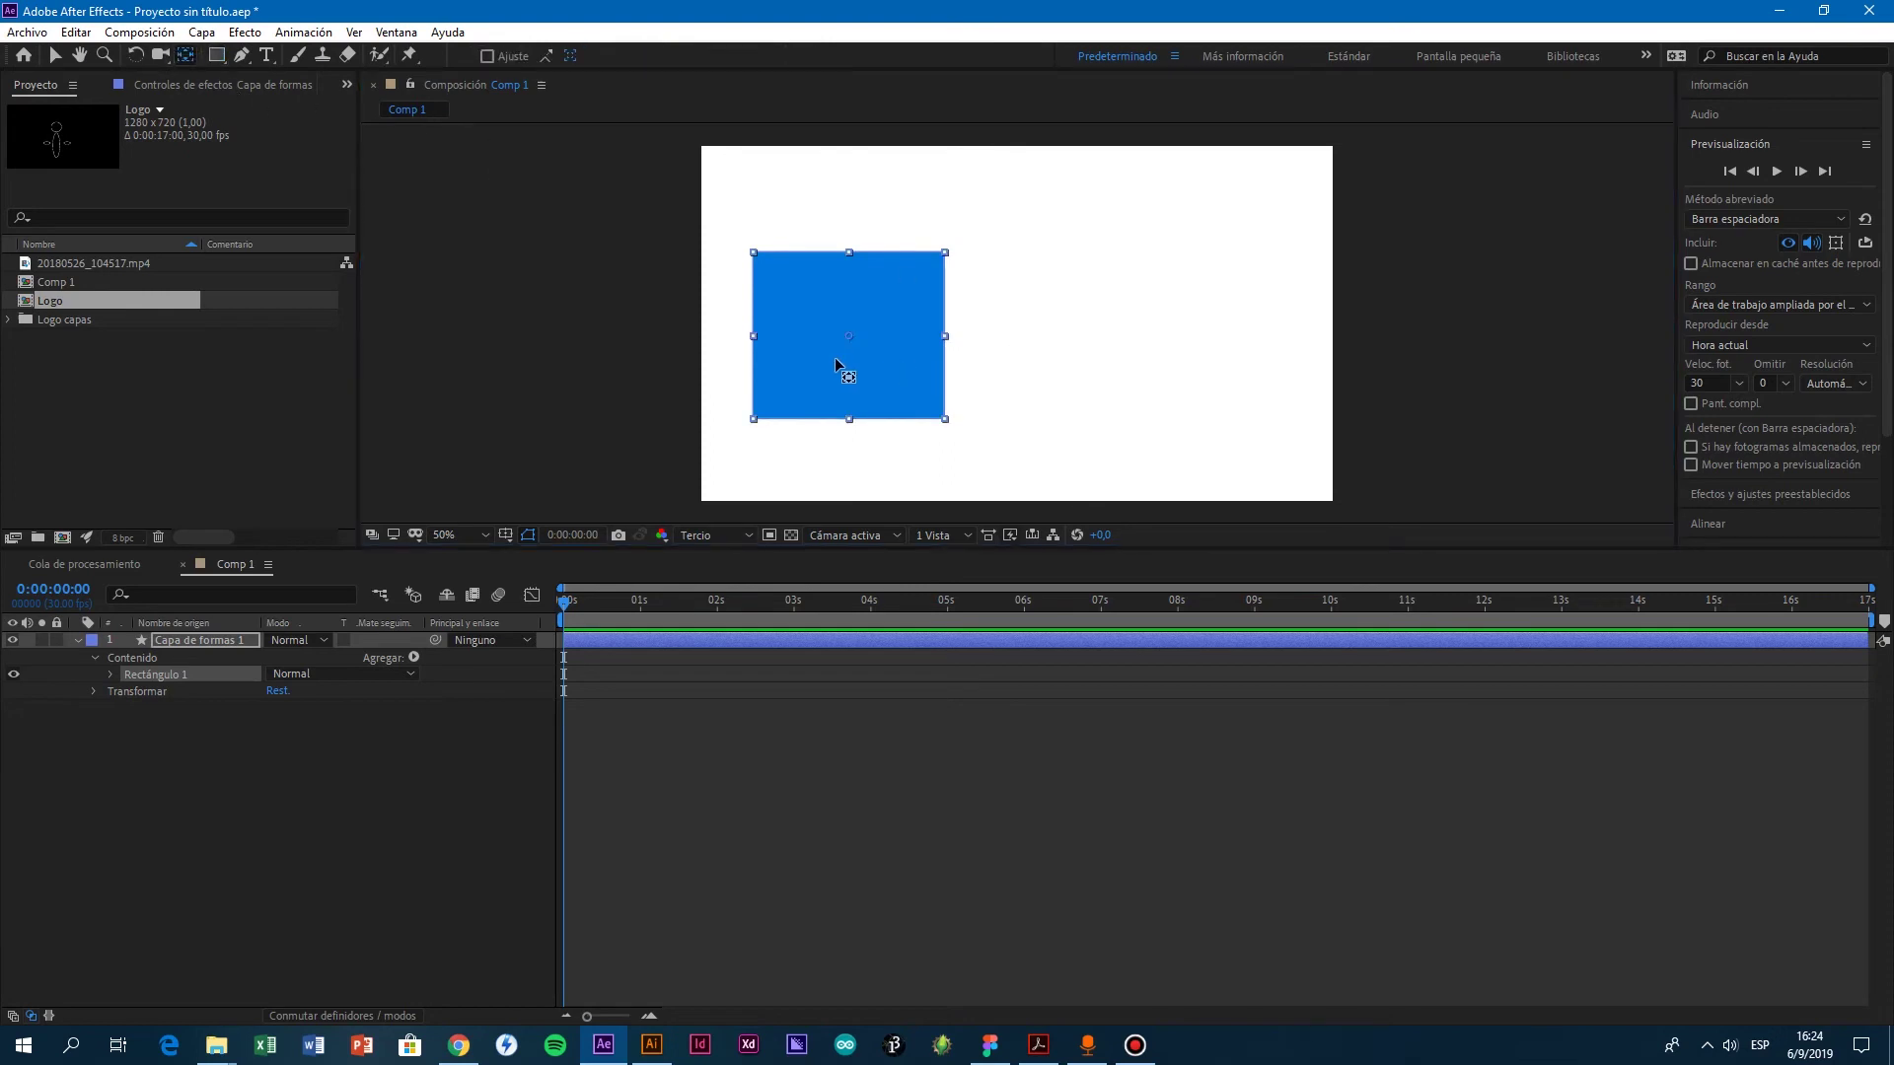
left_click(219, 642)
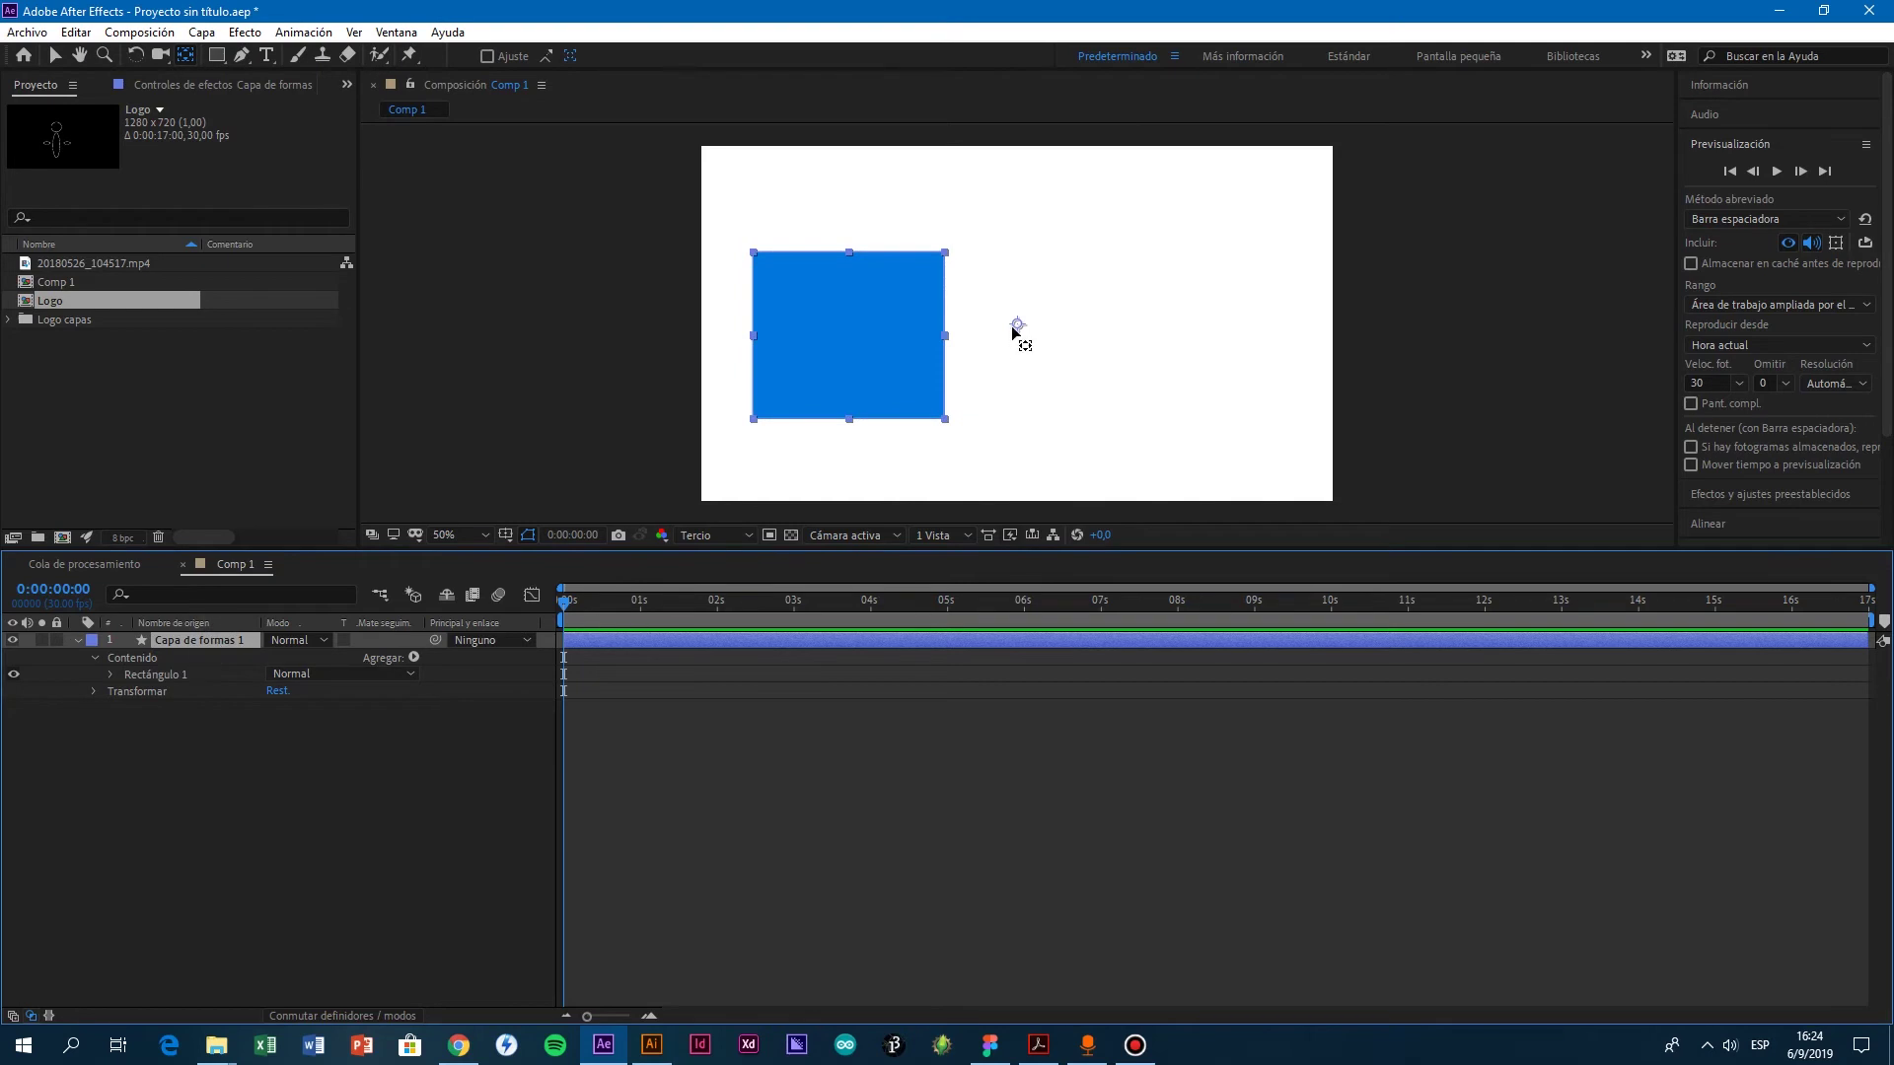
left_click_drag(1018, 327, 850, 340)
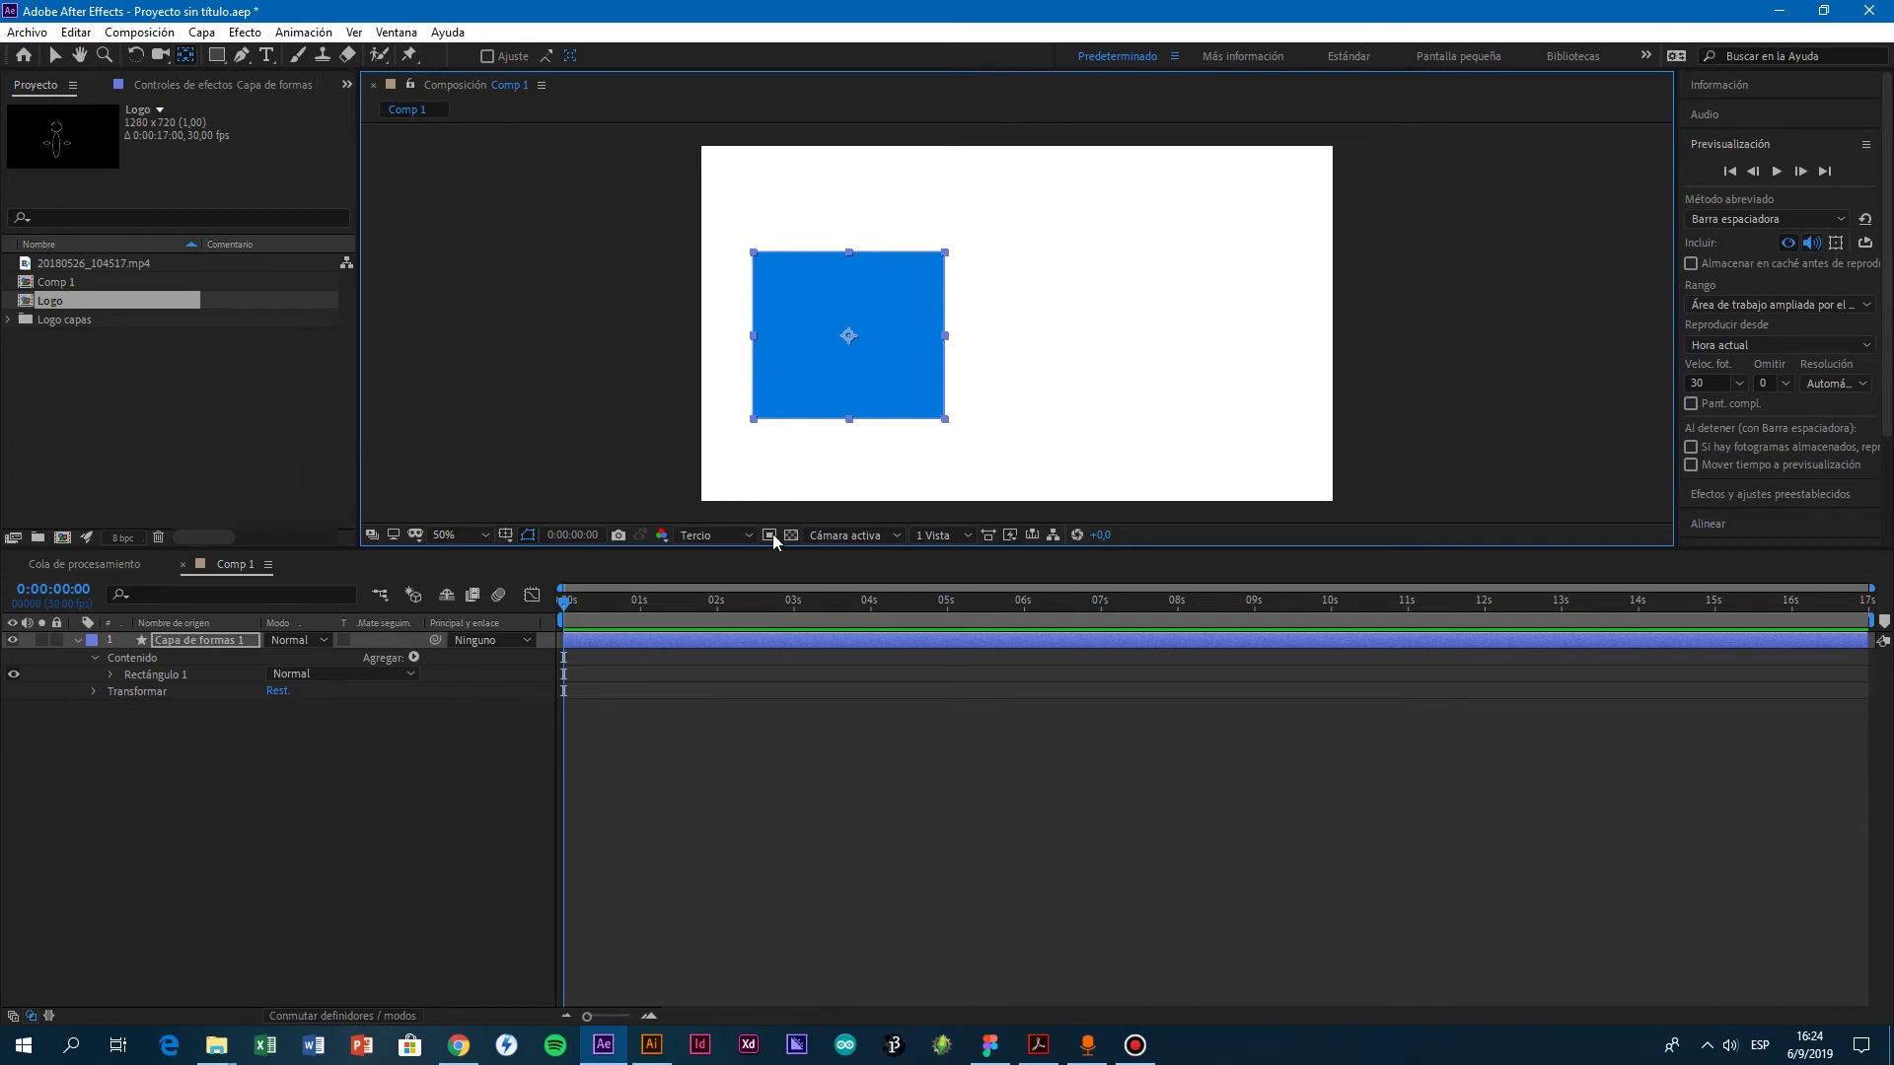
Step: Try to shift the anchor point of the Rectángulo 1 group and return to the Selection tool
left_click(173, 678)
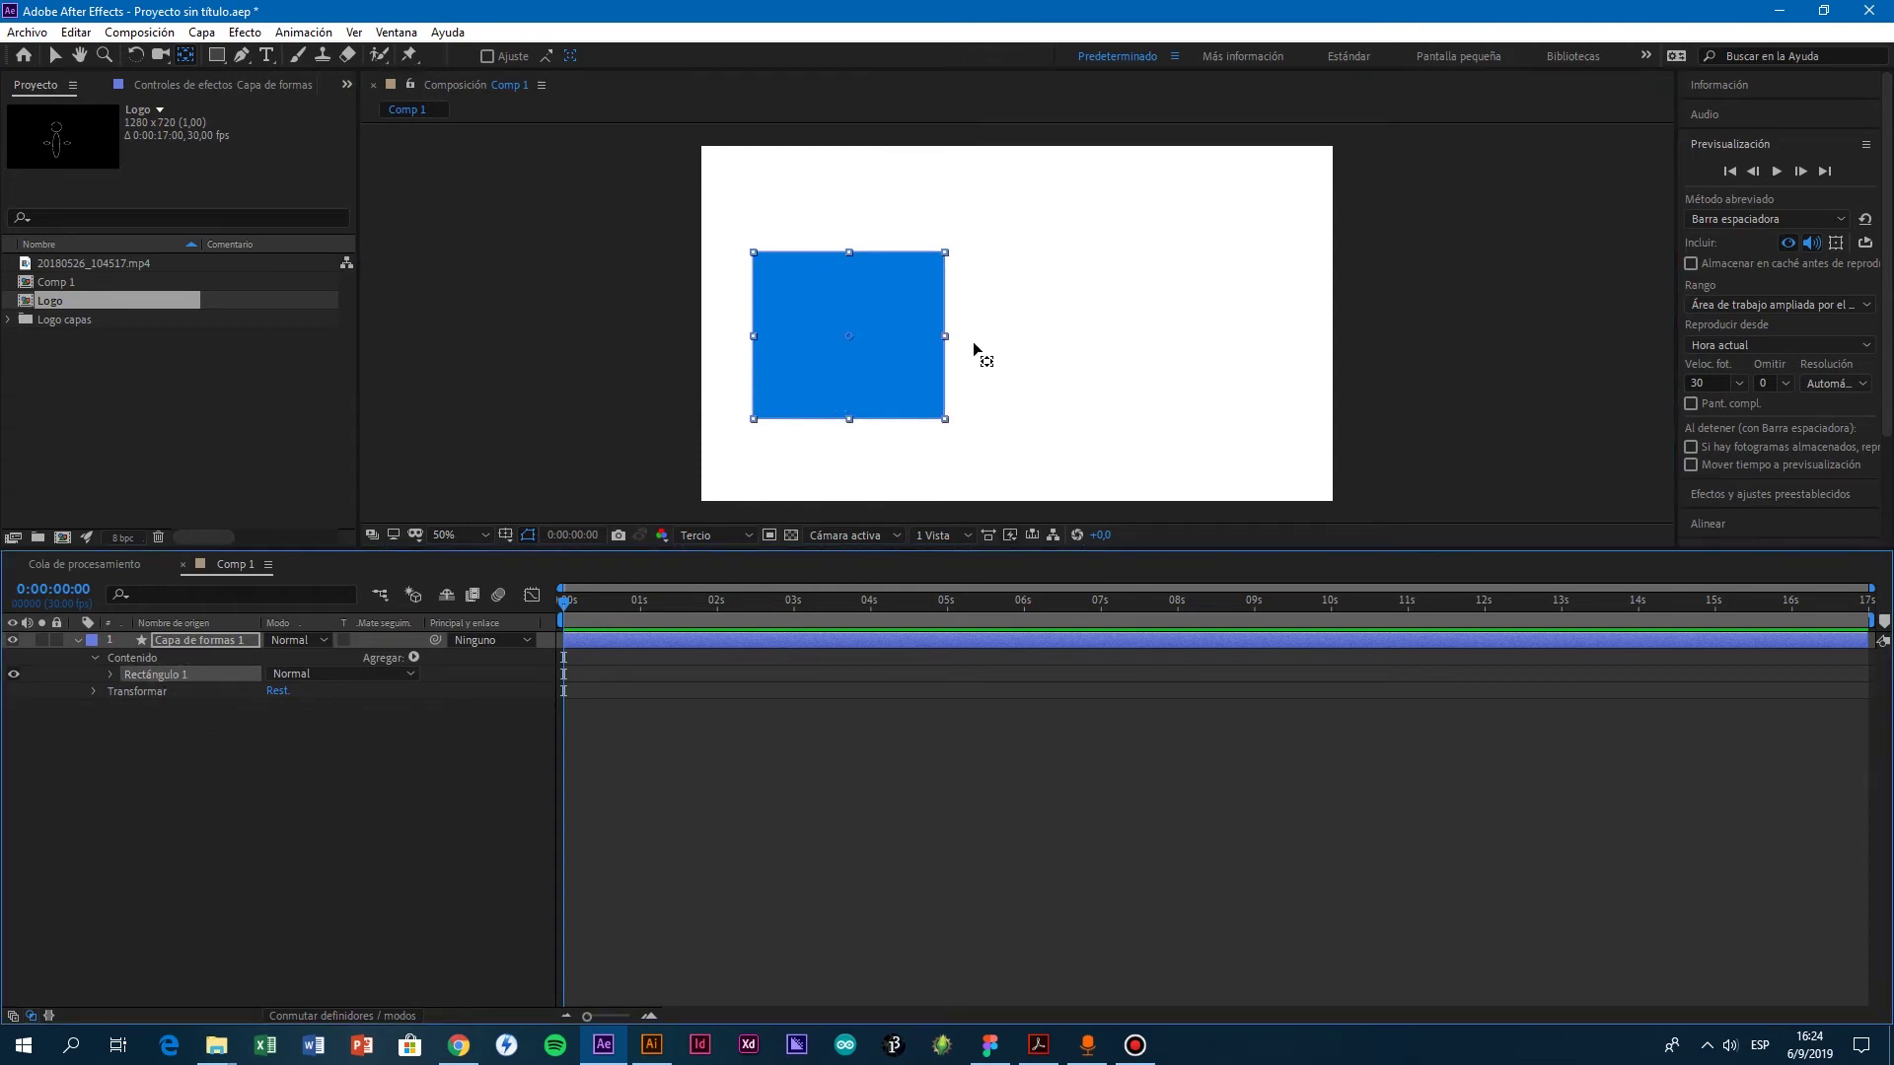
left_click_drag(850, 339, 872, 377)
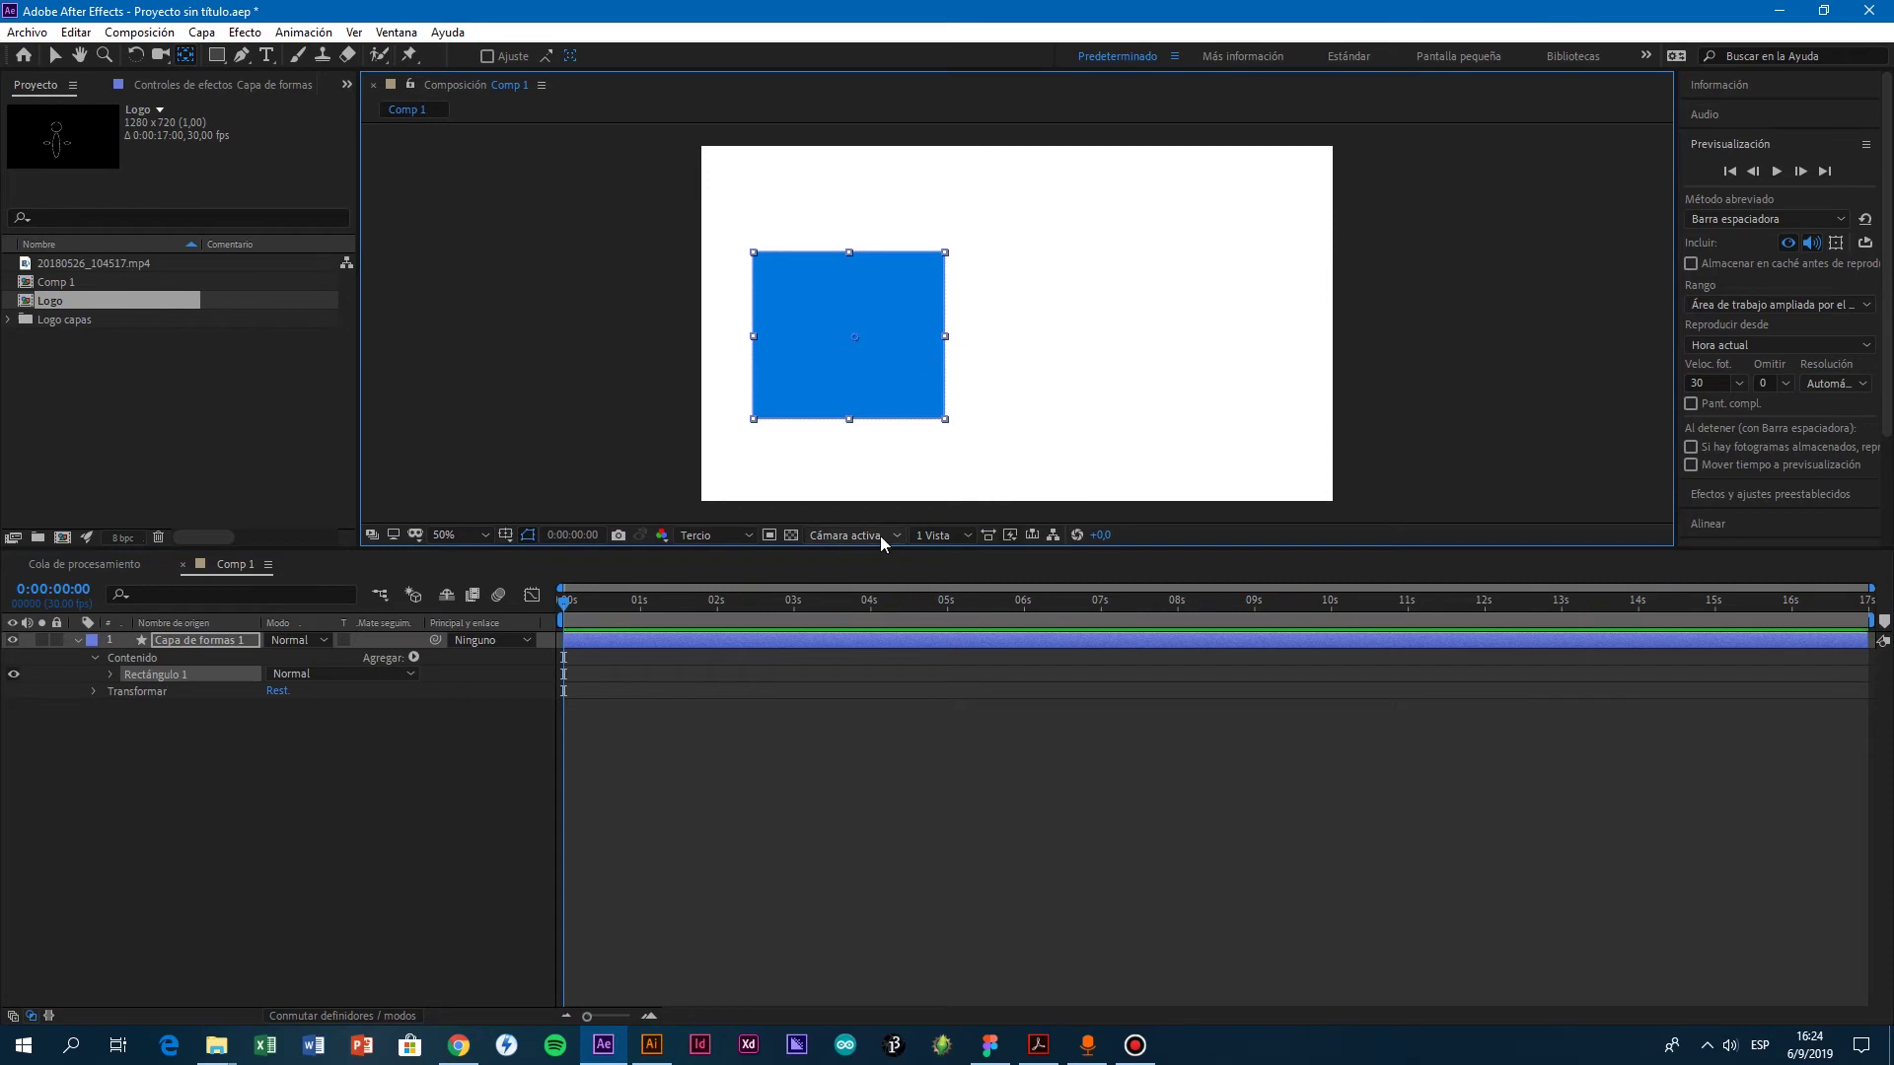
left_click(56, 55)
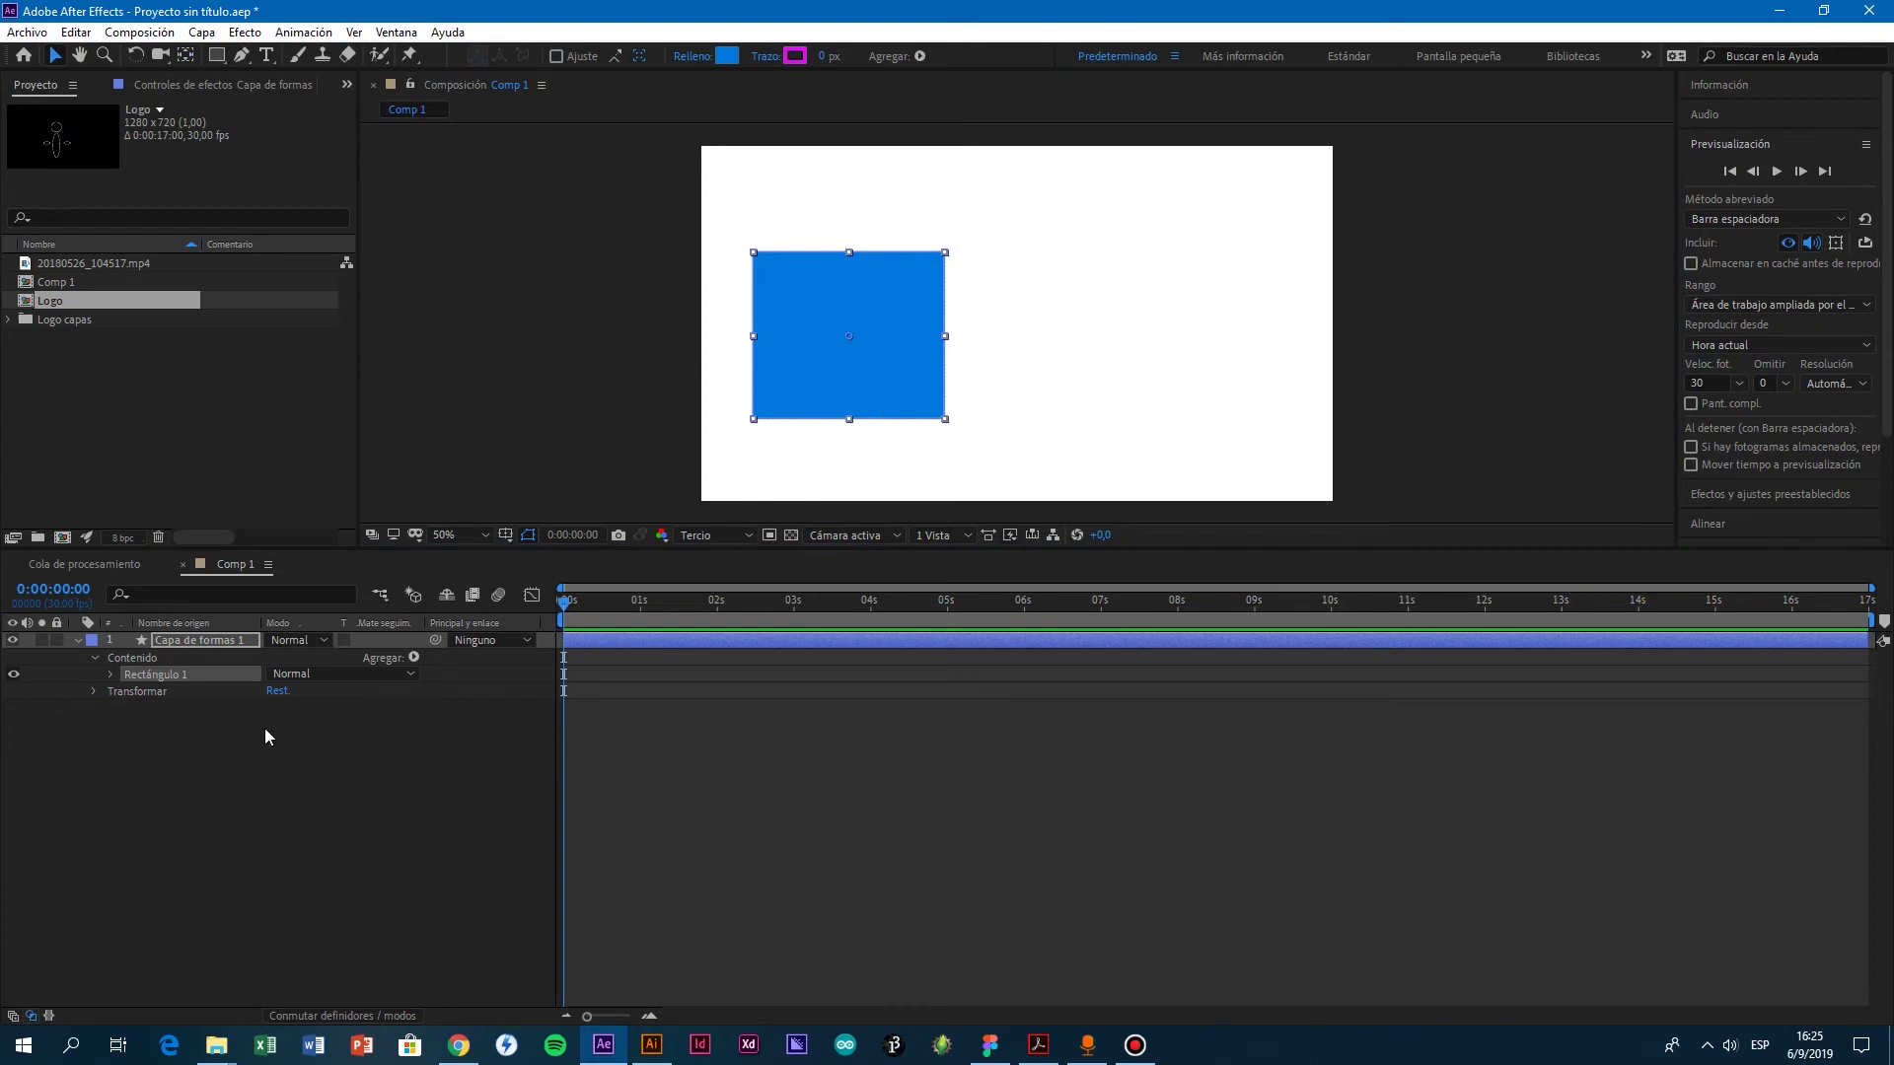
Step: Expand the Rectángulo 1 group in the shape layer's contents and show the group's own transform properties
left_click(218, 642)
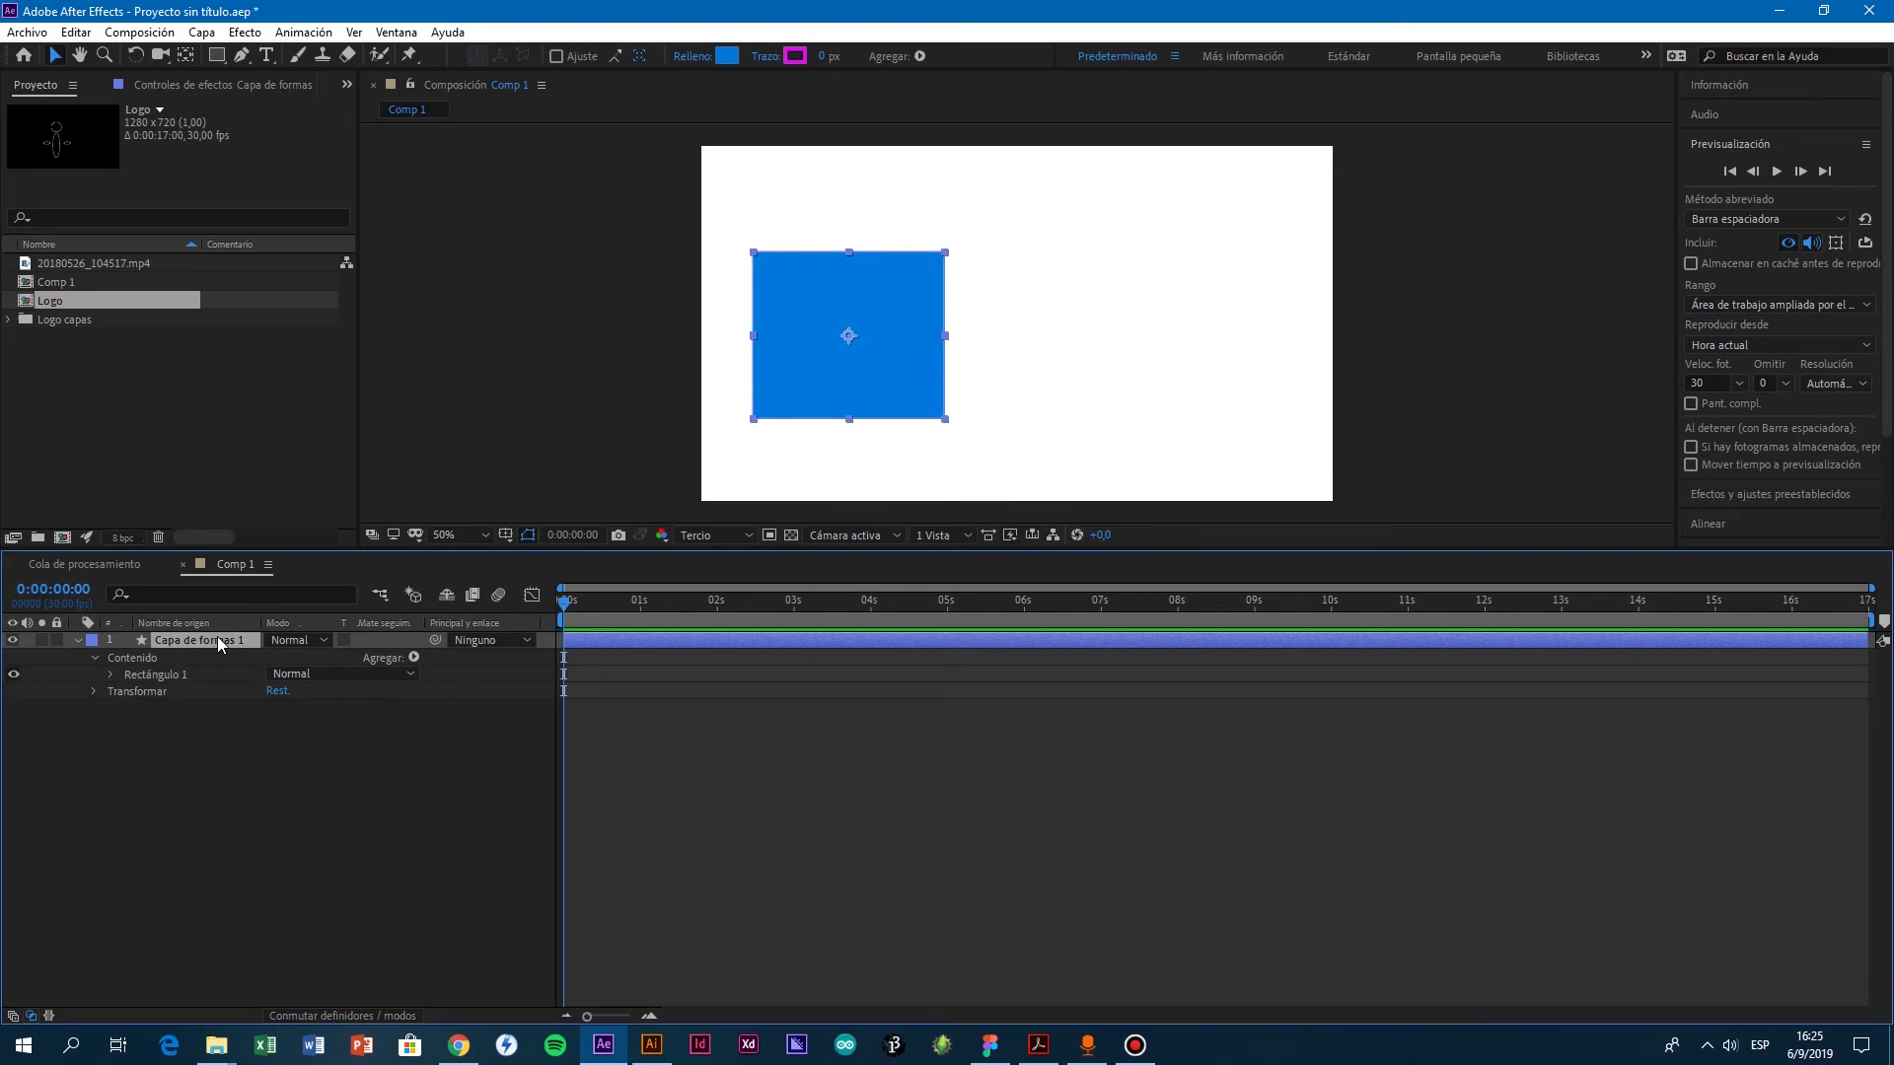
left_click(164, 677)
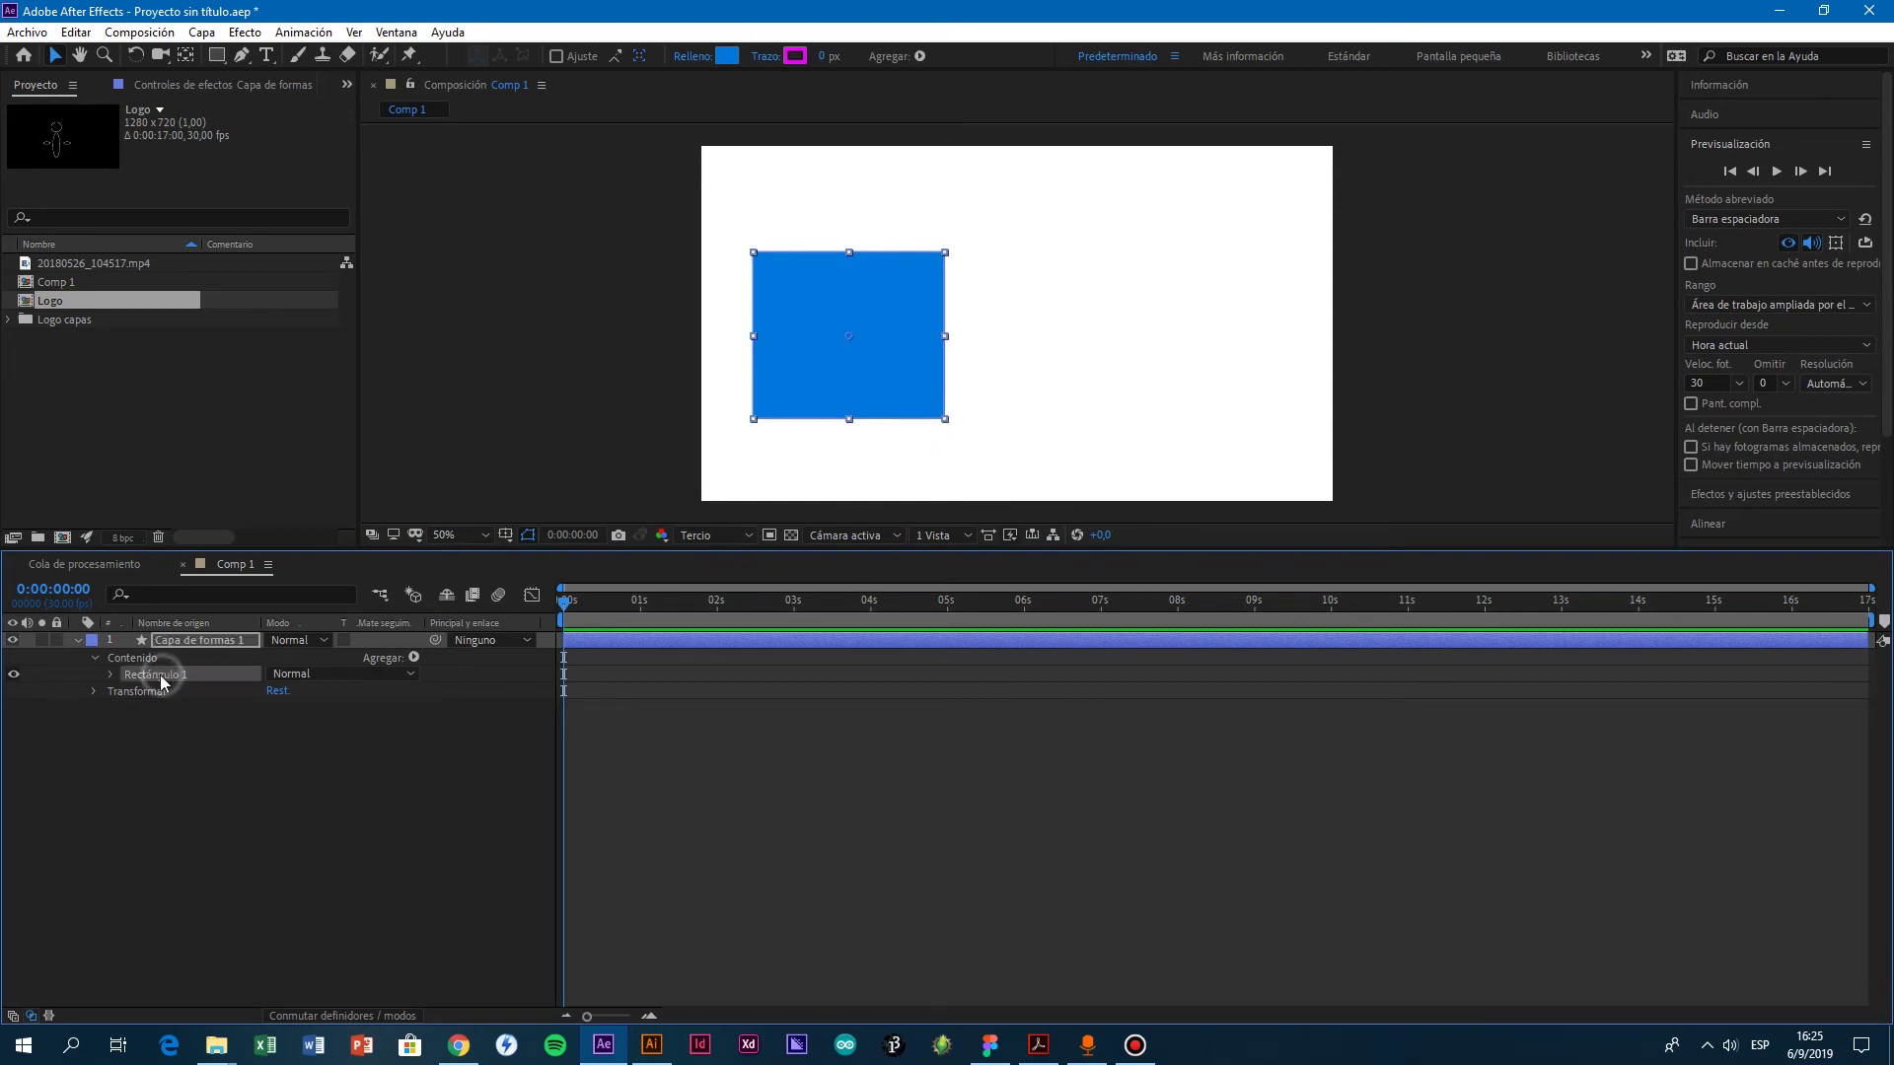
left_click(110, 675)
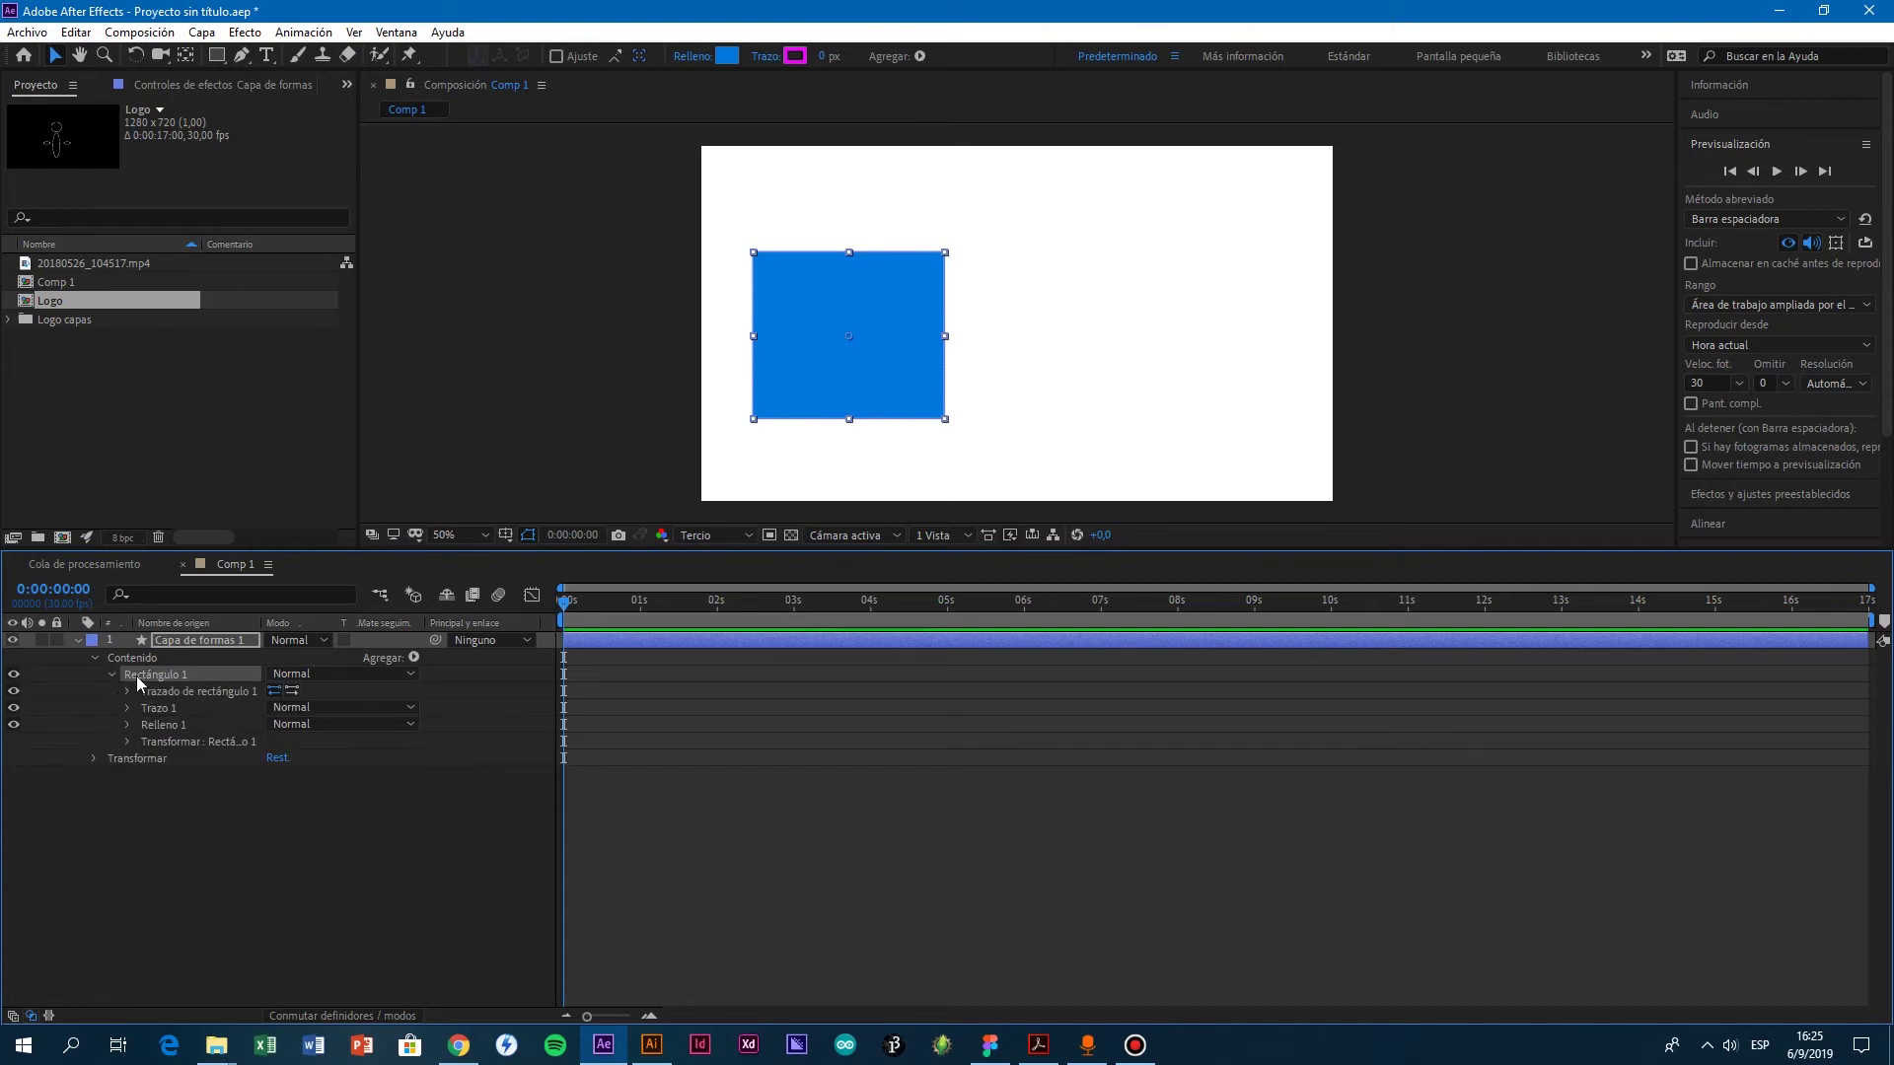
left_click(127, 743)
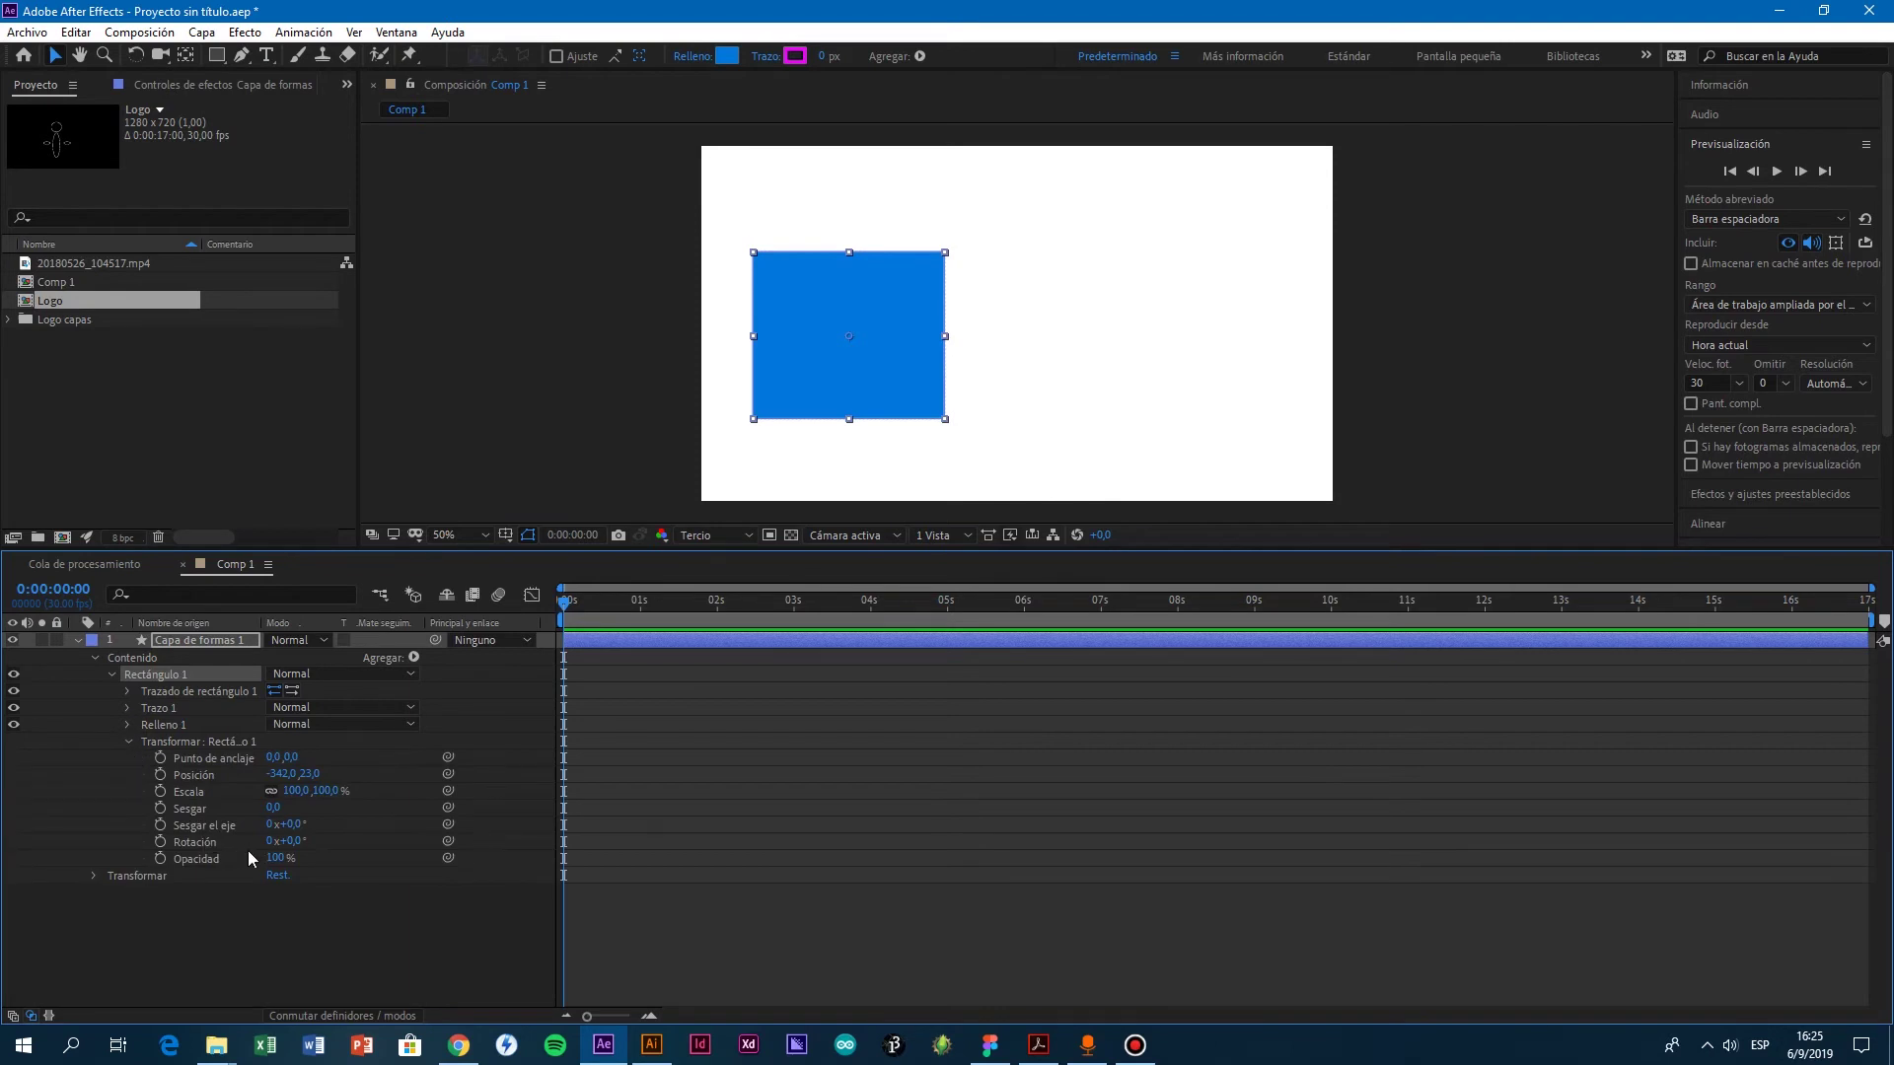
Step: Compare the shape layer's overall transform properties with those of the Rectángulo 1 group
left_click(95, 658)
left_click(94, 675)
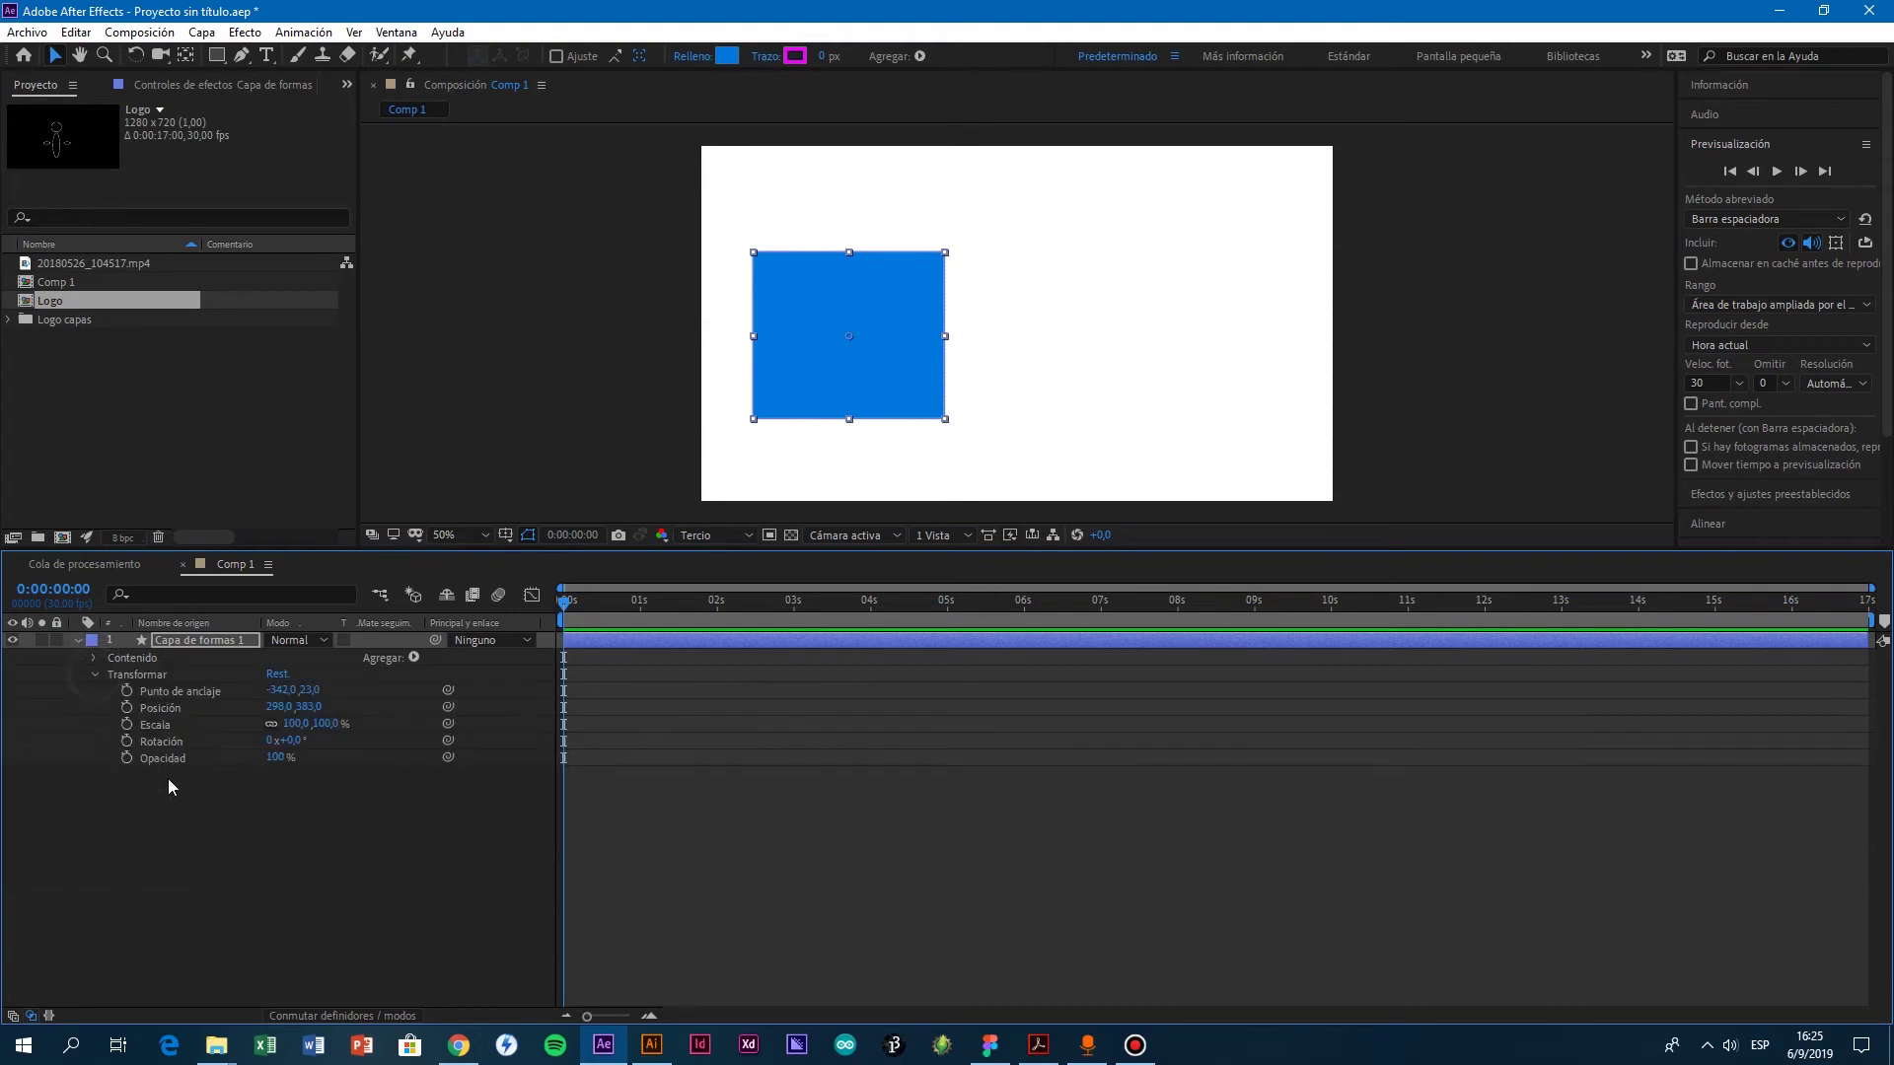
left_click(205, 643)
left_click(95, 657)
left_click(148, 676)
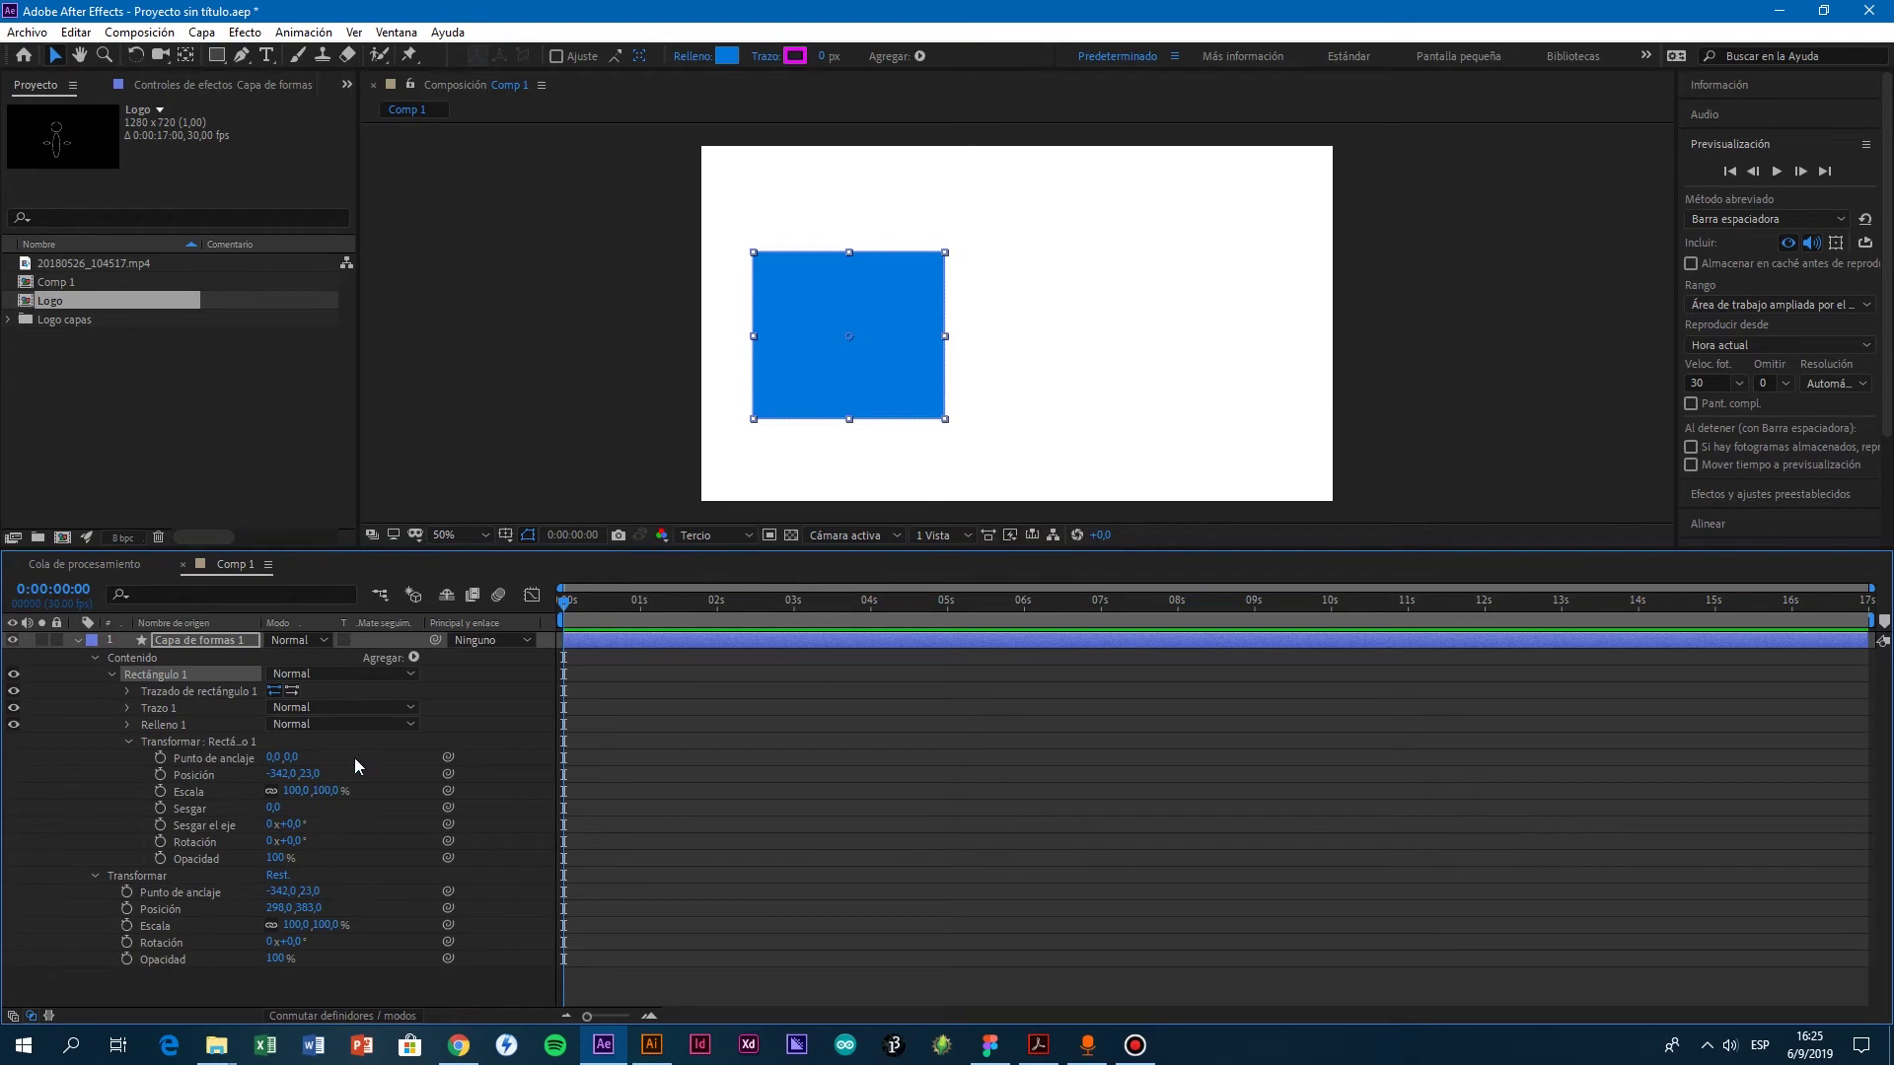
left_click(241, 641)
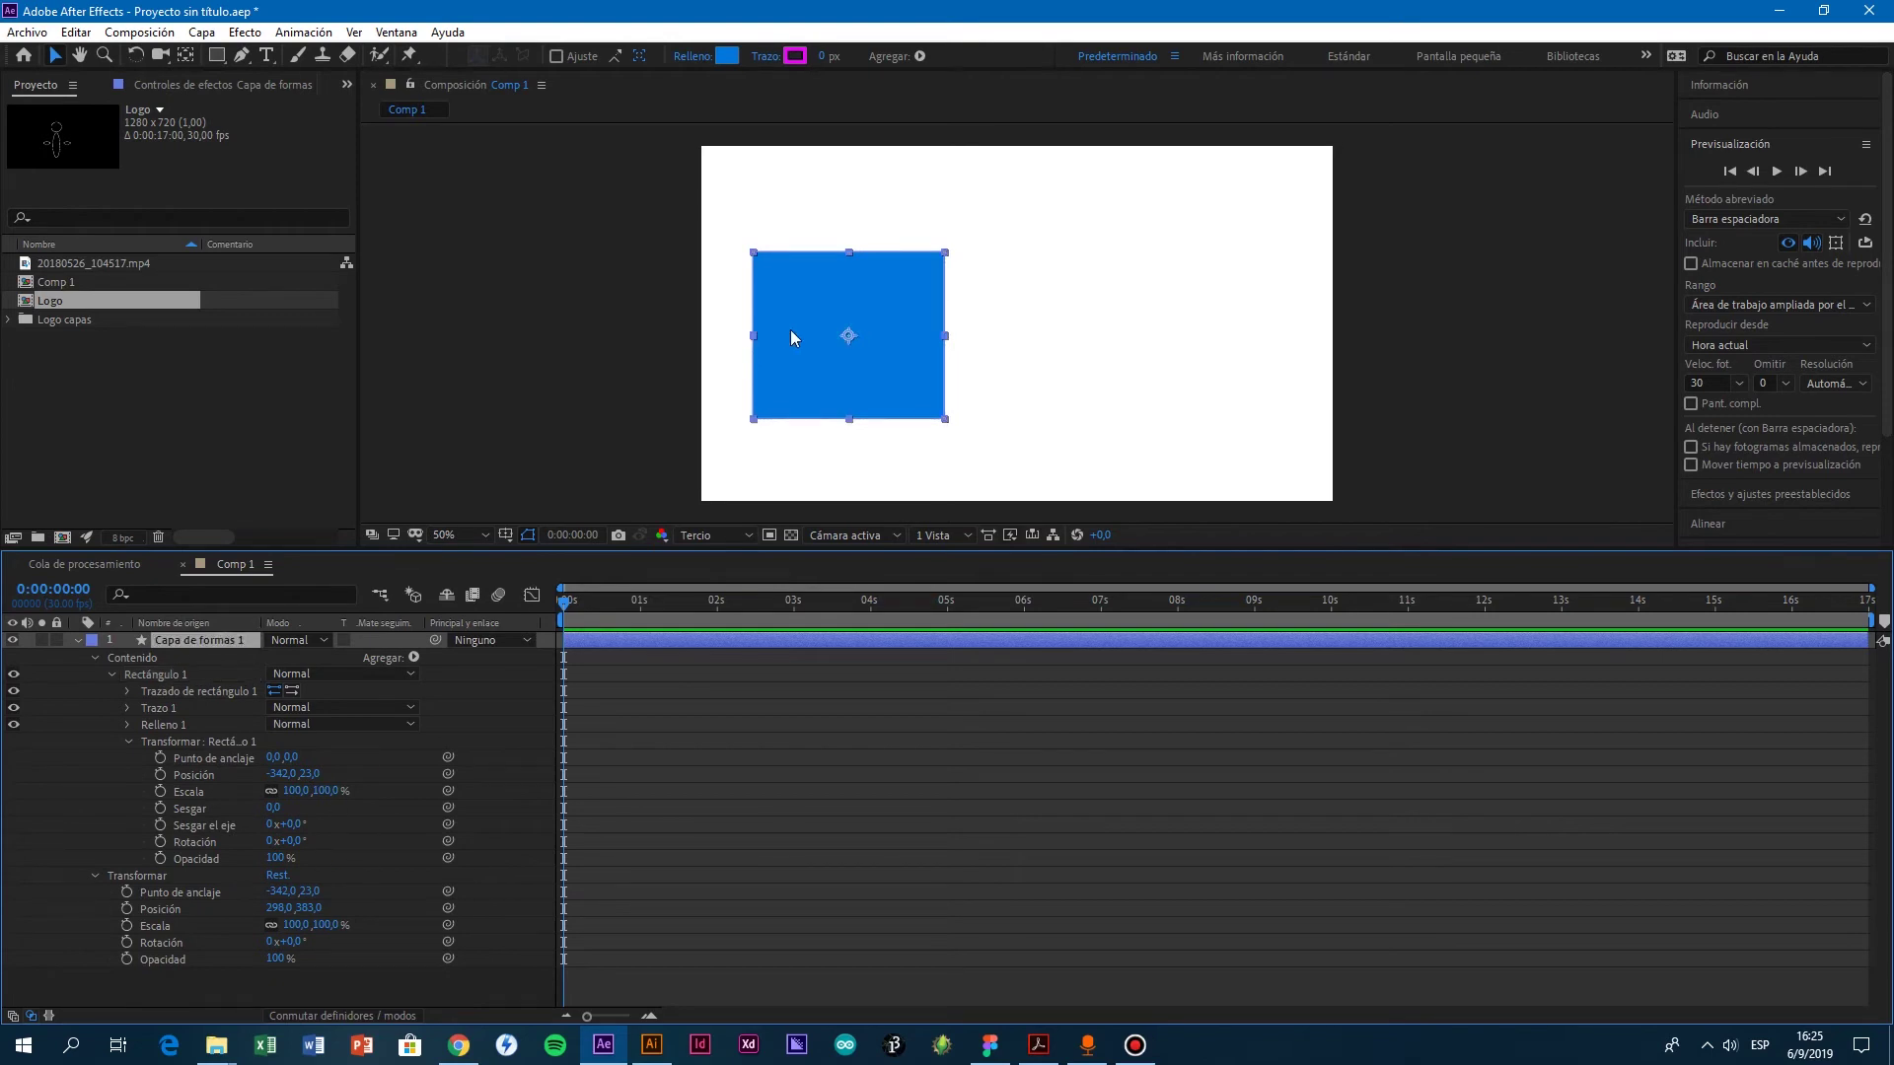
Step: Draw a second, smaller rectangle in the right half of the composition on the same shape layer
left_click(217, 55)
left_click_drag(1038, 286, 1200, 417)
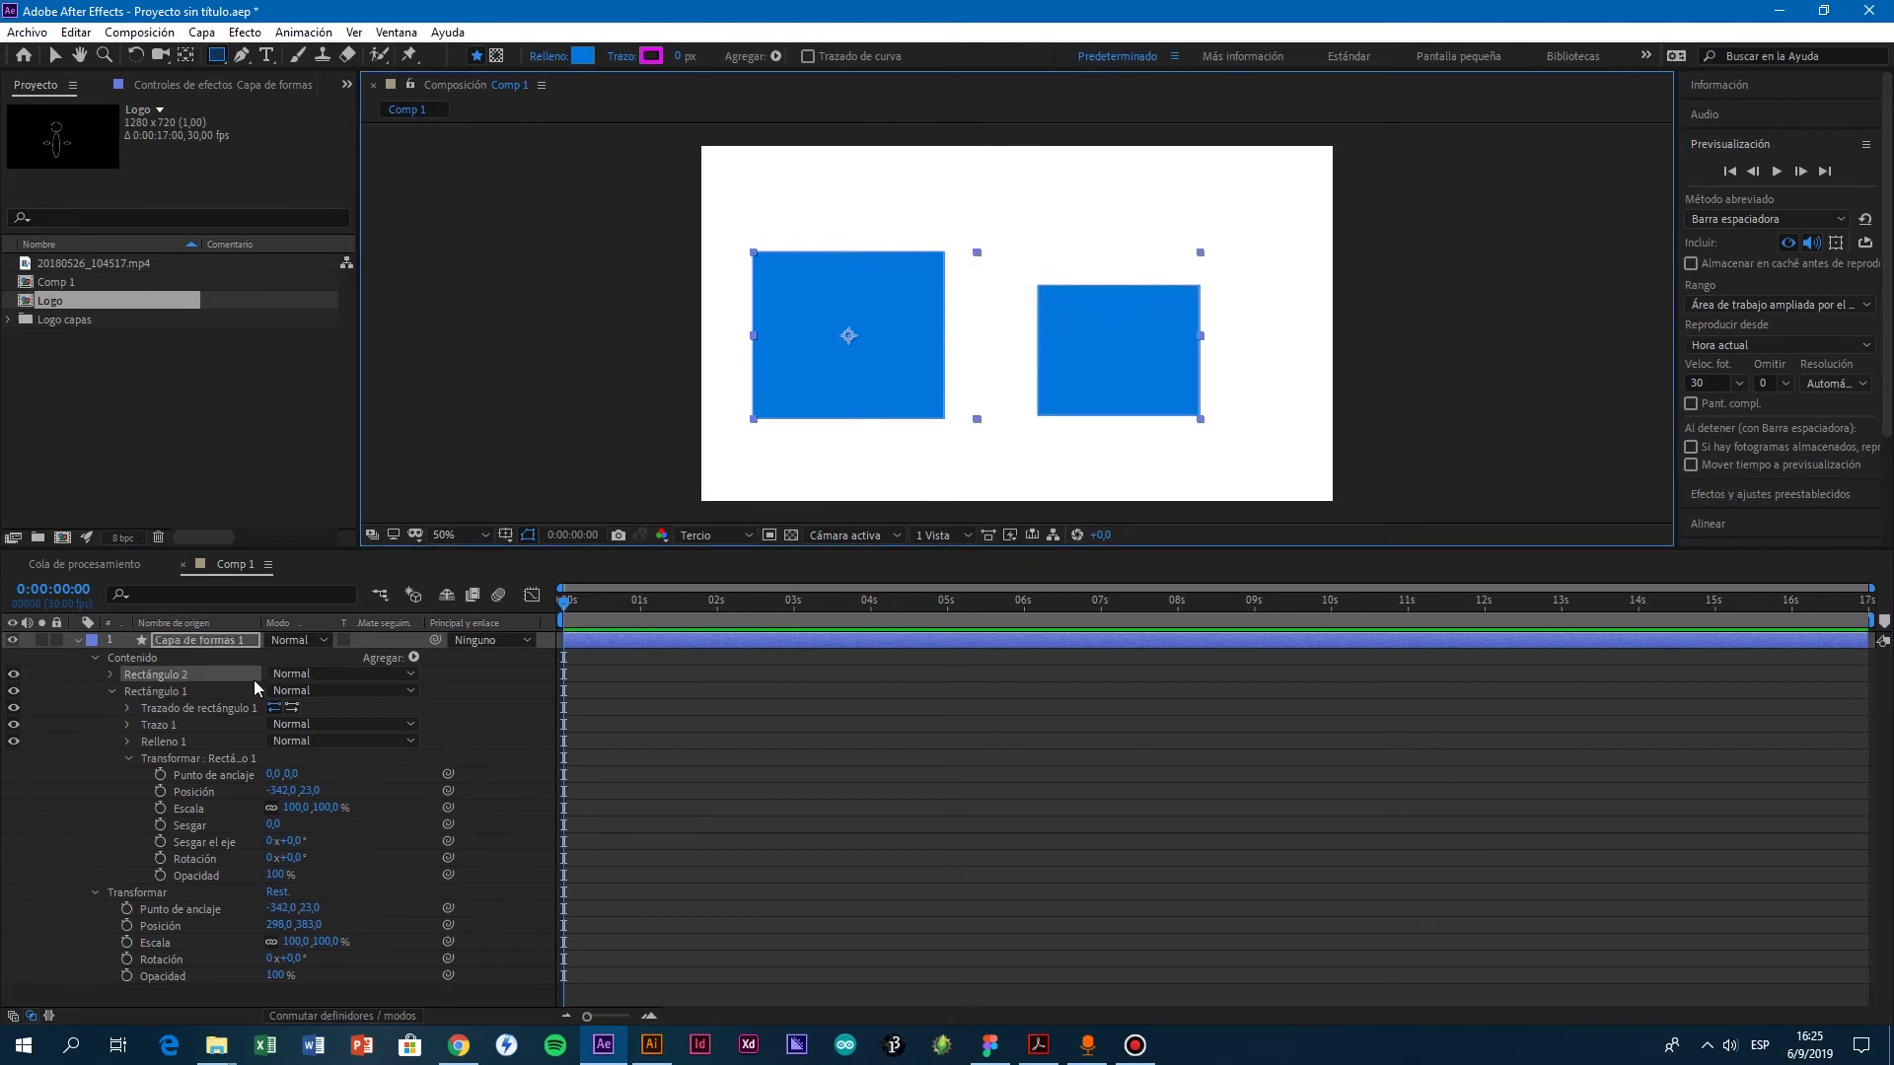
left_click(241, 641)
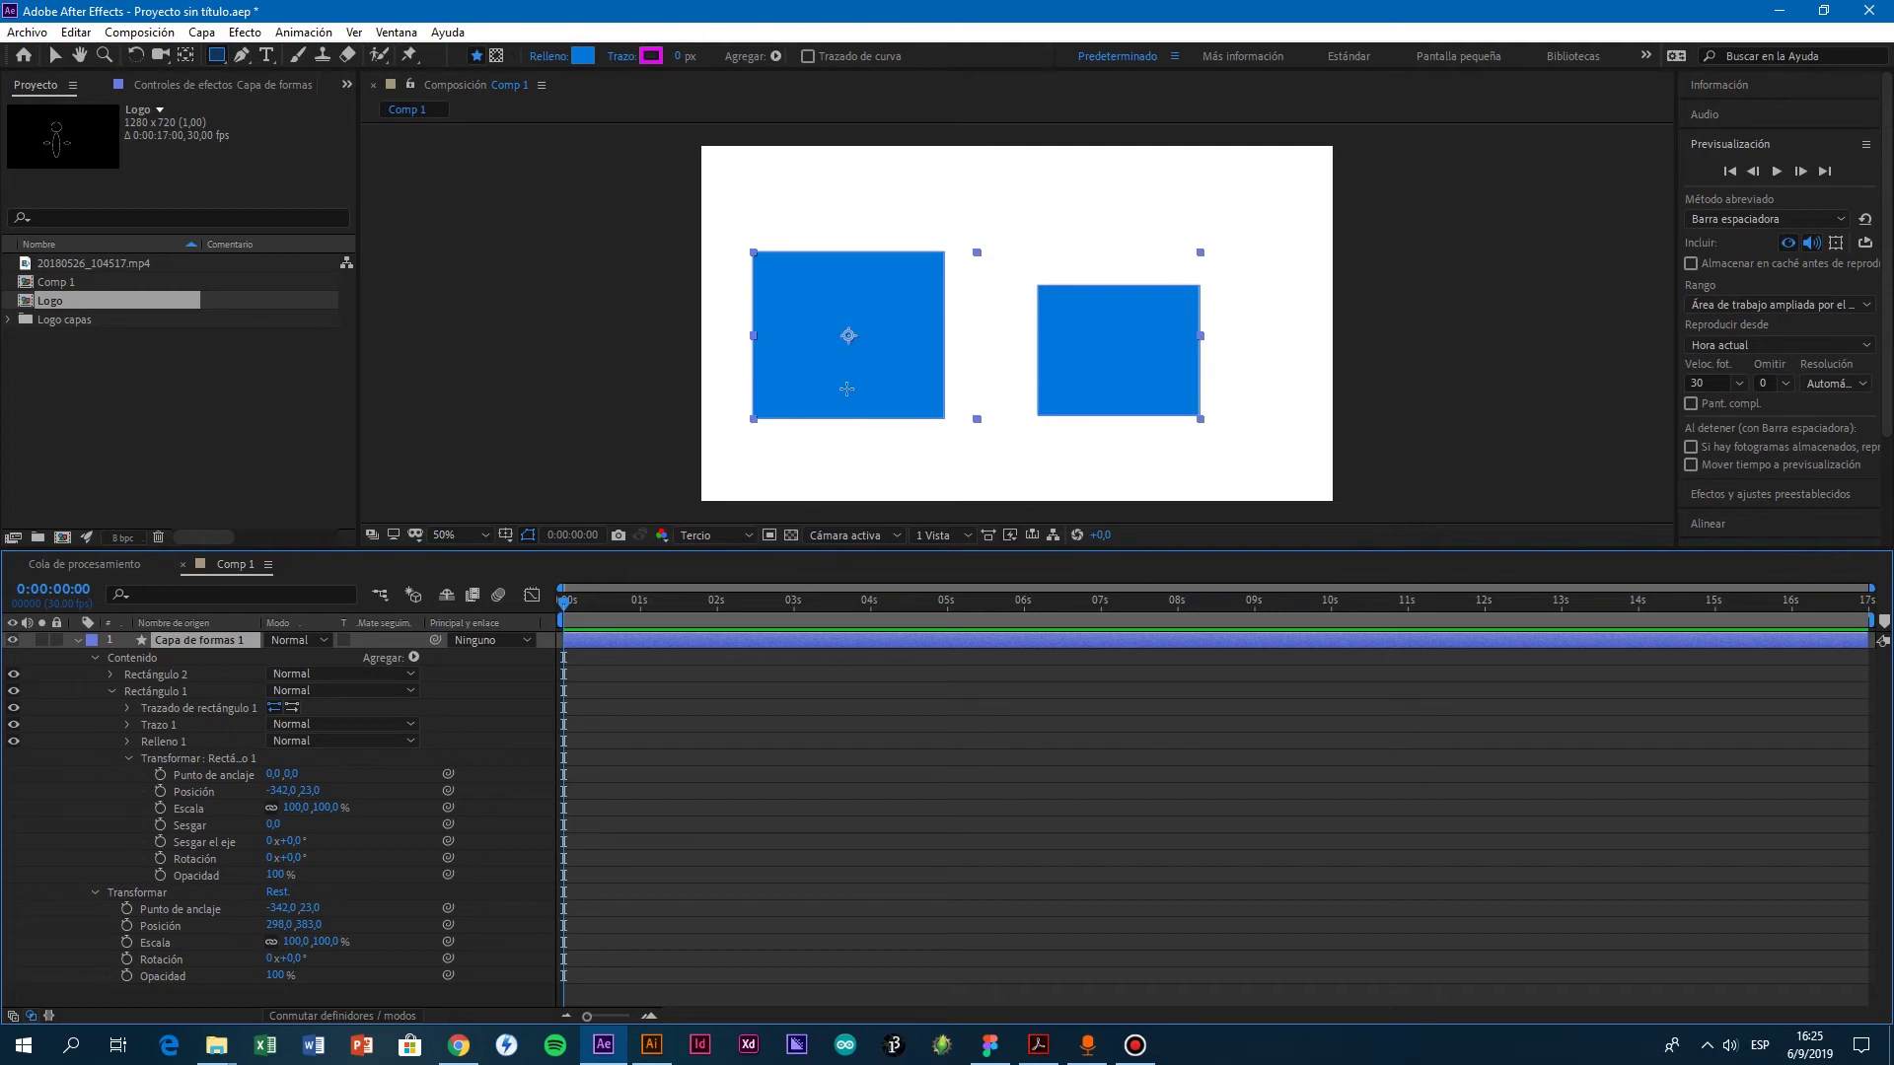
Step: Try rotating the Rectángulo 1 group by 75° and the whole shape layer, undoing each rotation
left_click_drag(288, 859, 386, 857)
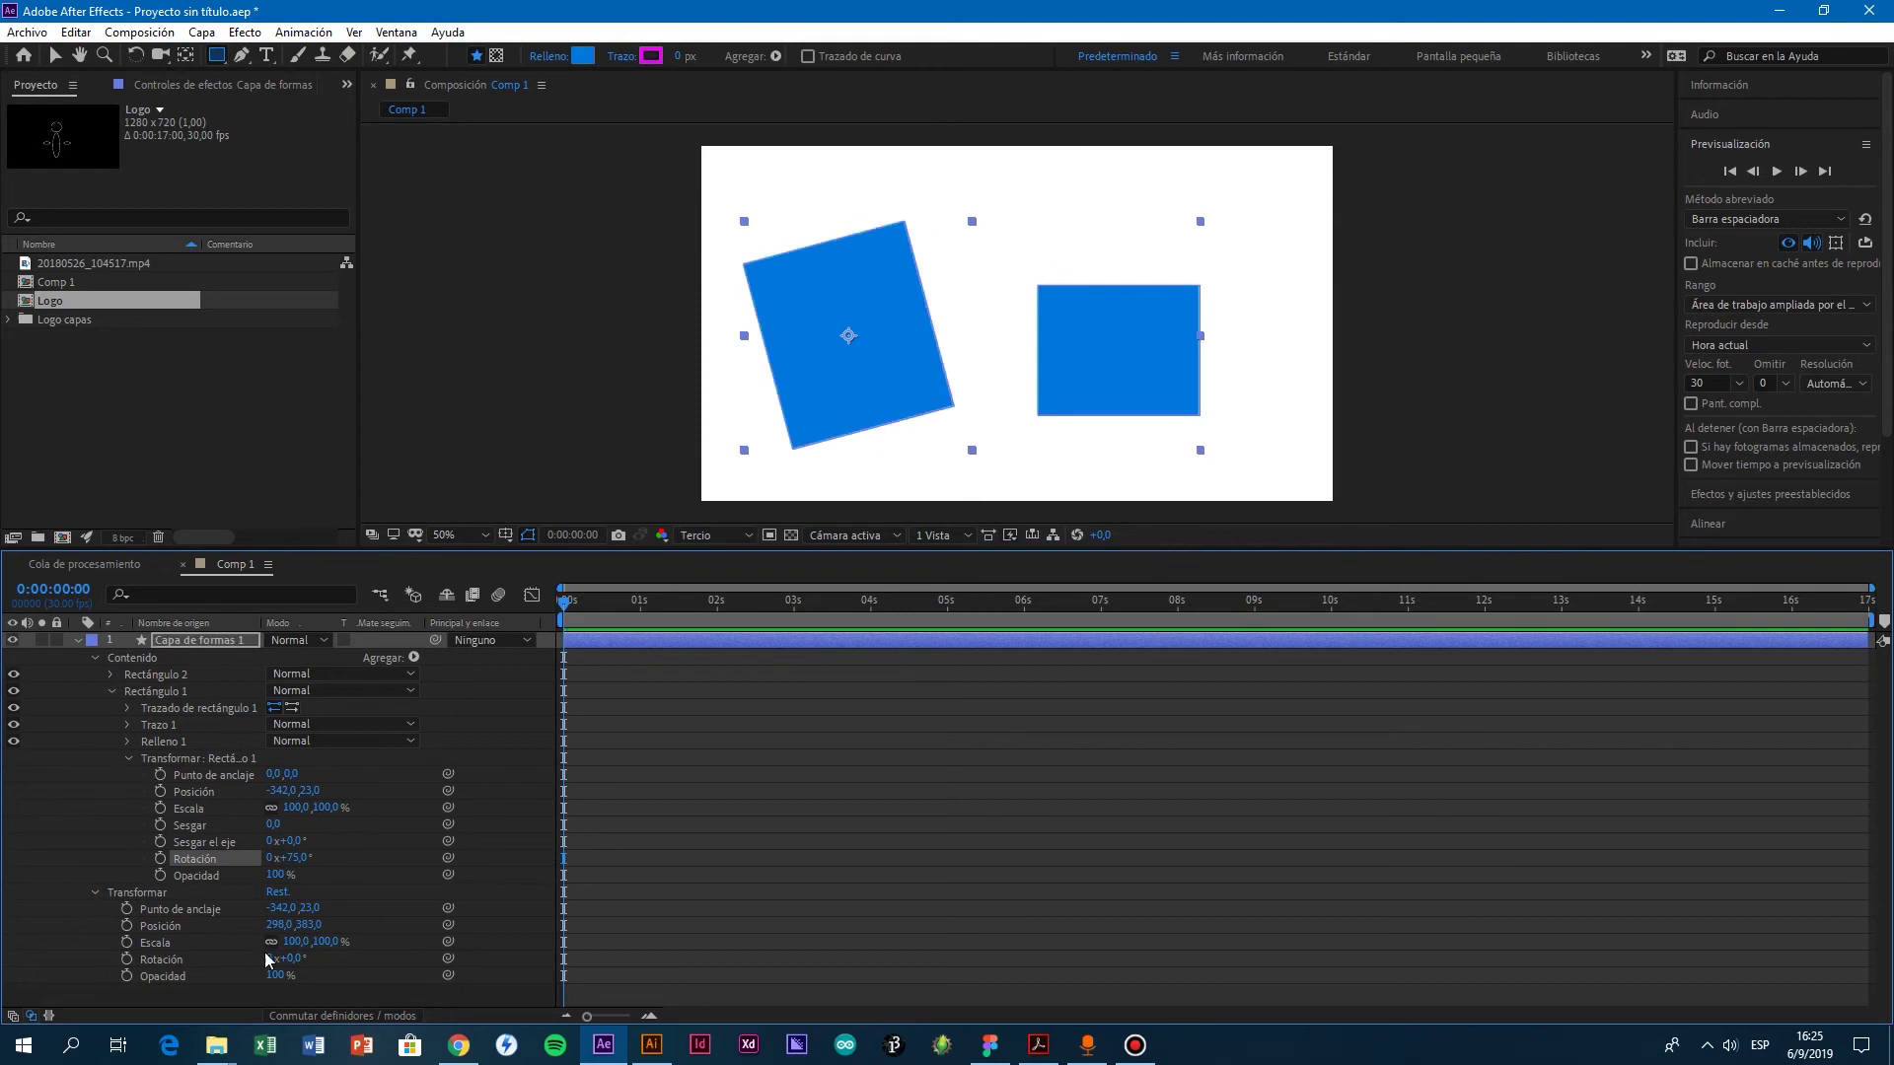
key("ctrl+z")
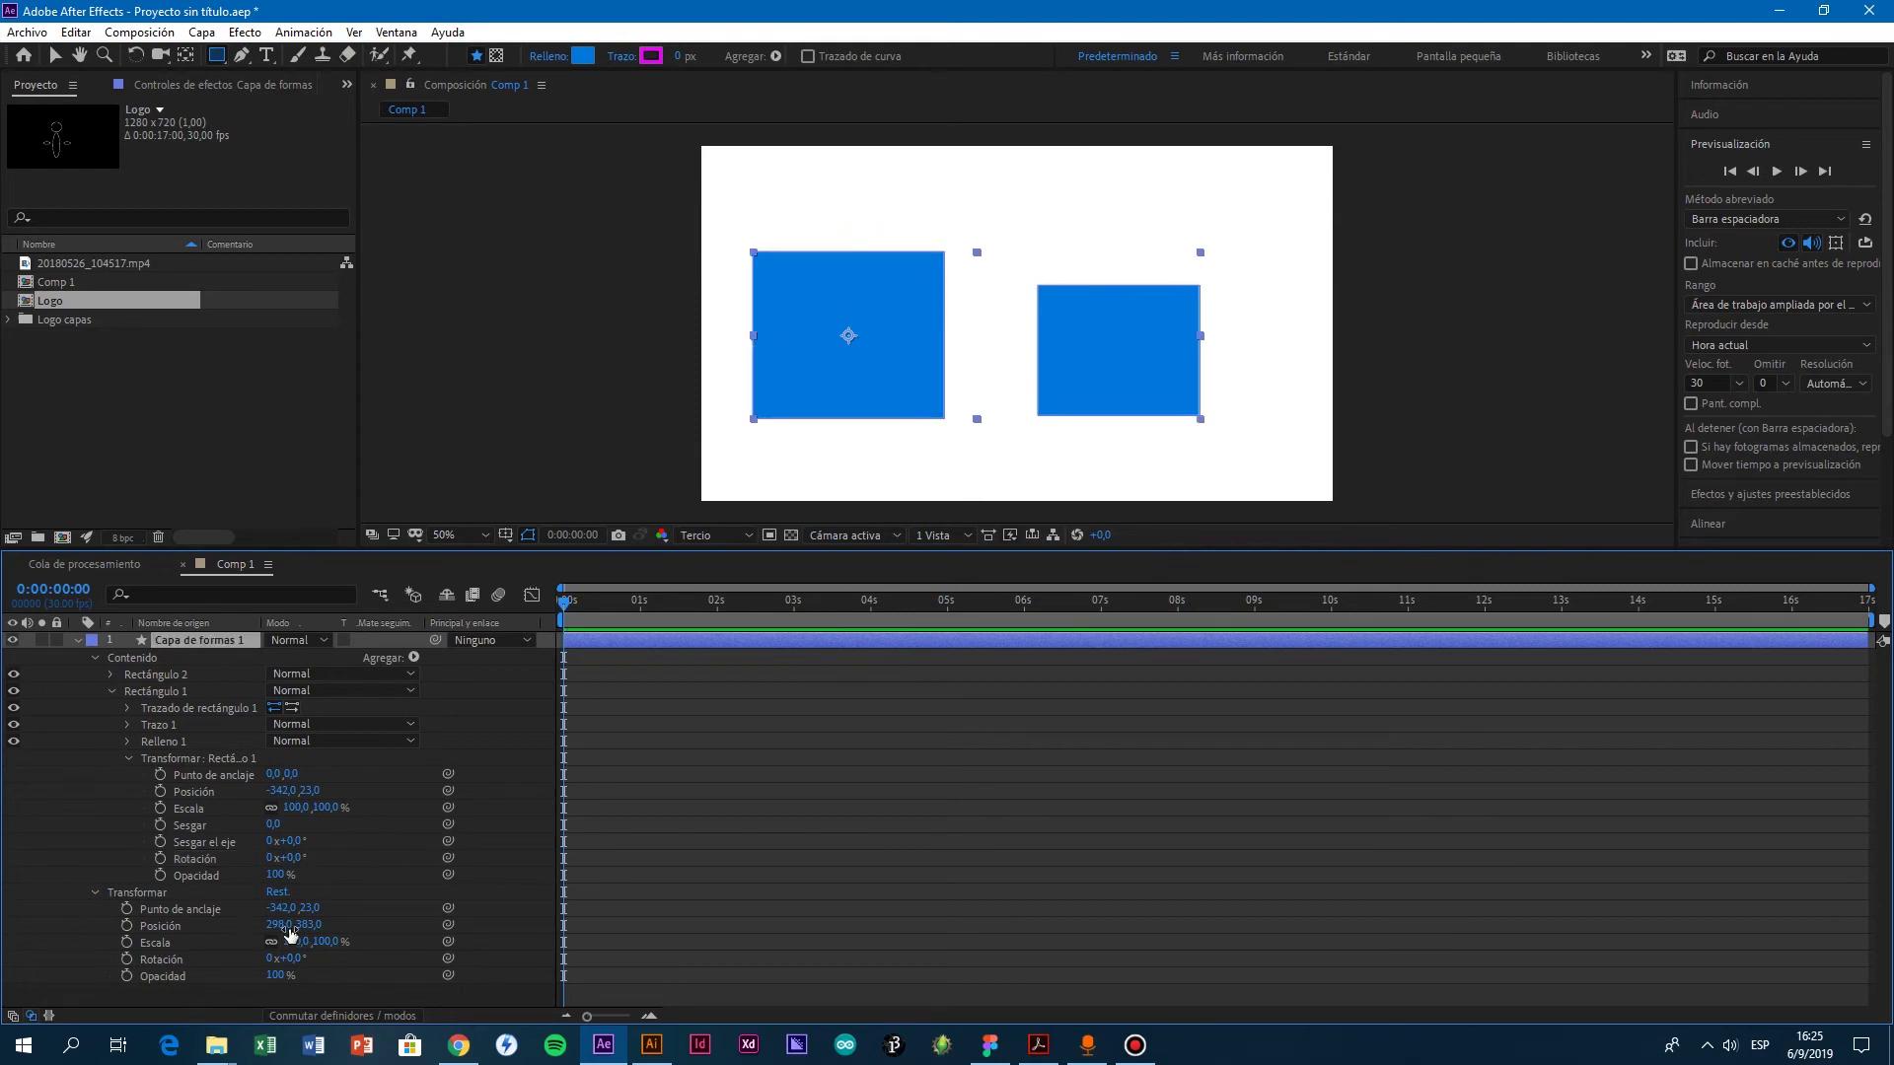
left_click_drag(296, 959, 711, 1007)
key("ctrl+z")
Step: Delete the Rectángulo 2 group from the shape layer
left_click(162, 675)
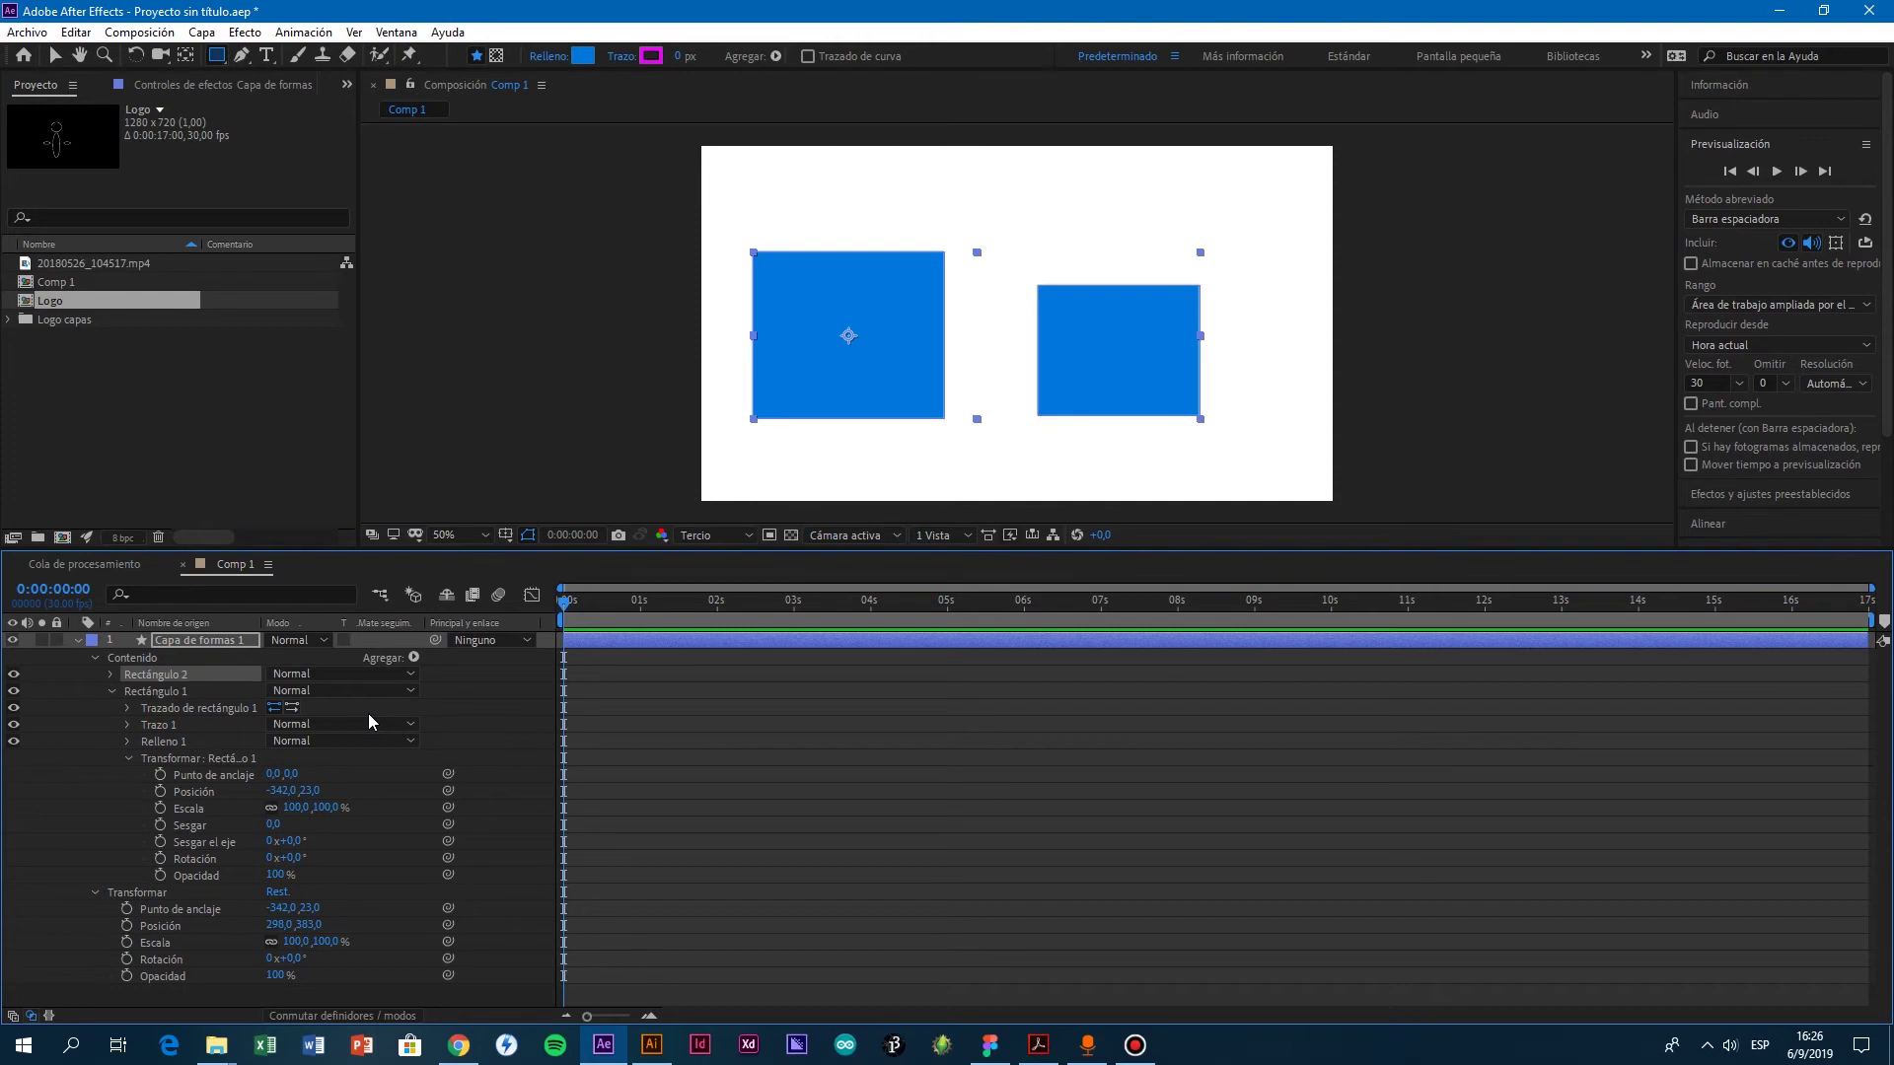
key("Delete")
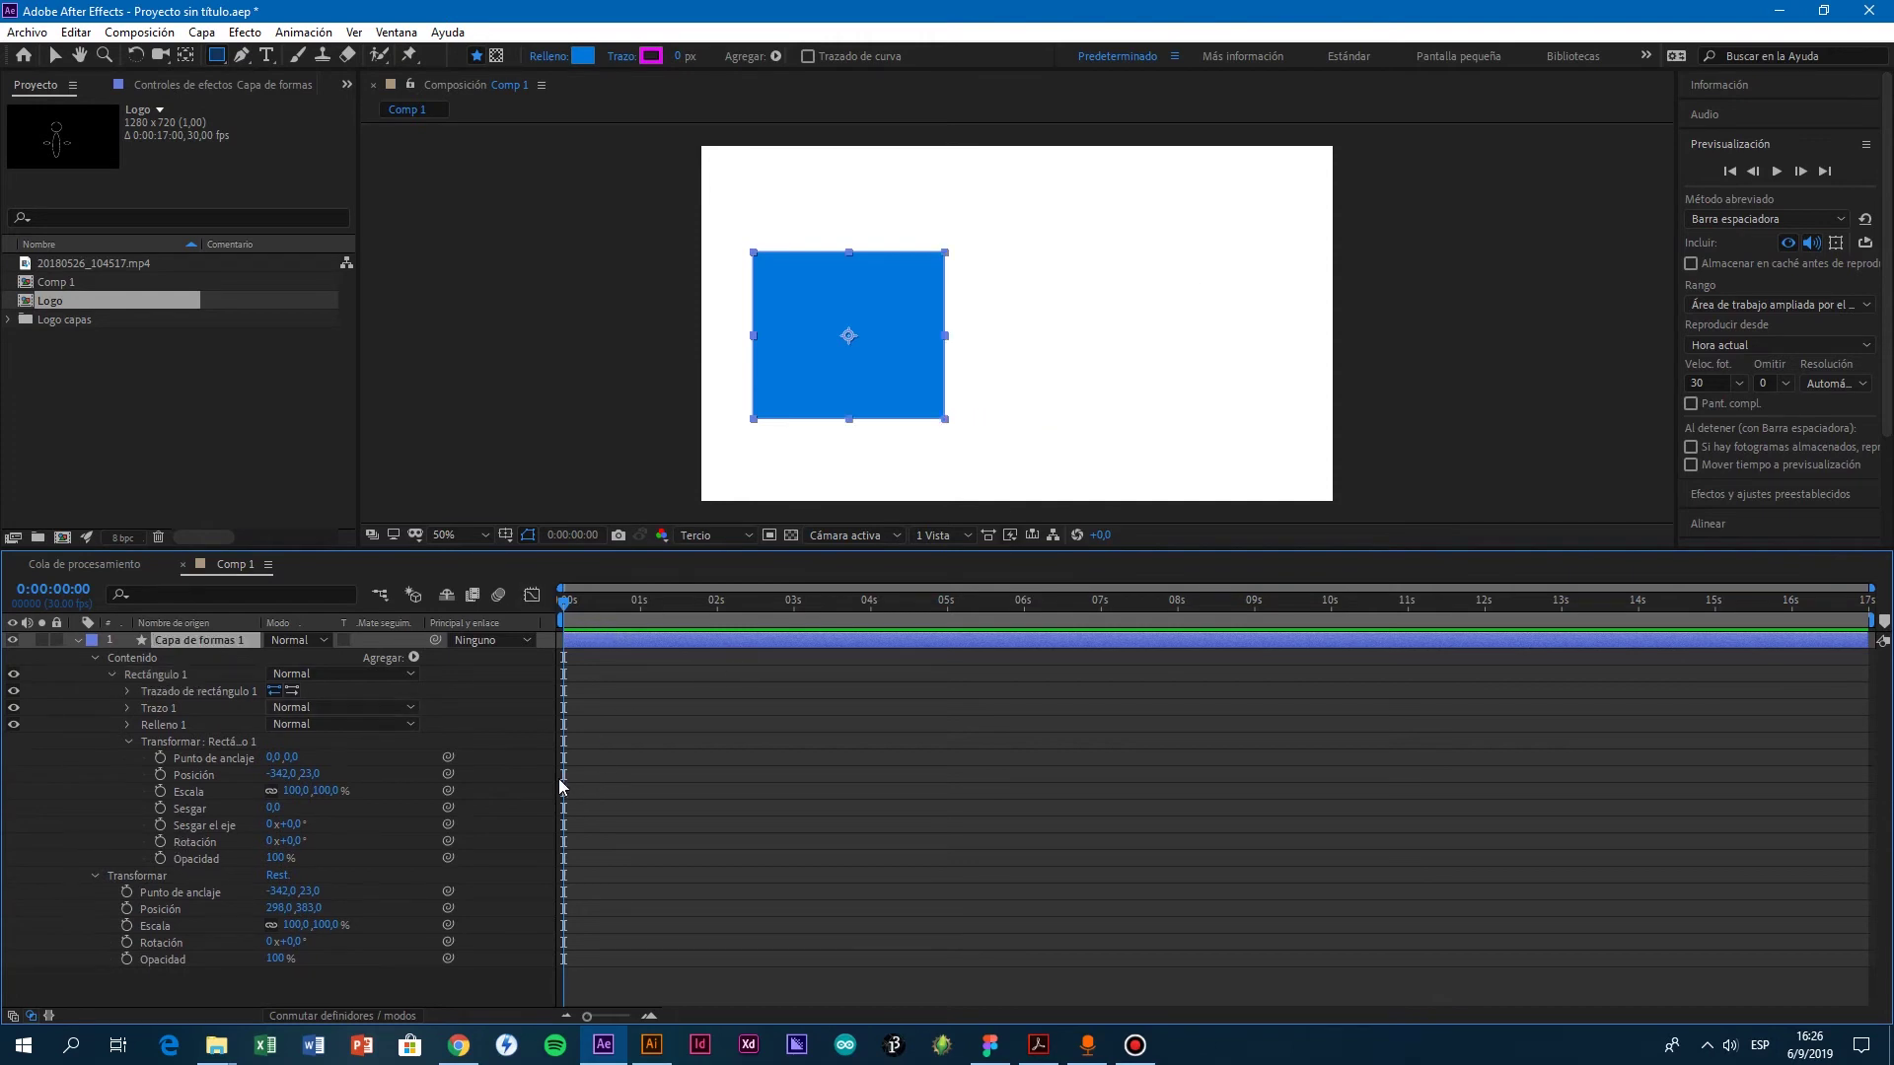
Step: Move Rectángulo 1 outside the composition's left edge to position -844, 23 and enable position keyframes for it at 0:00:00:00
key("v")
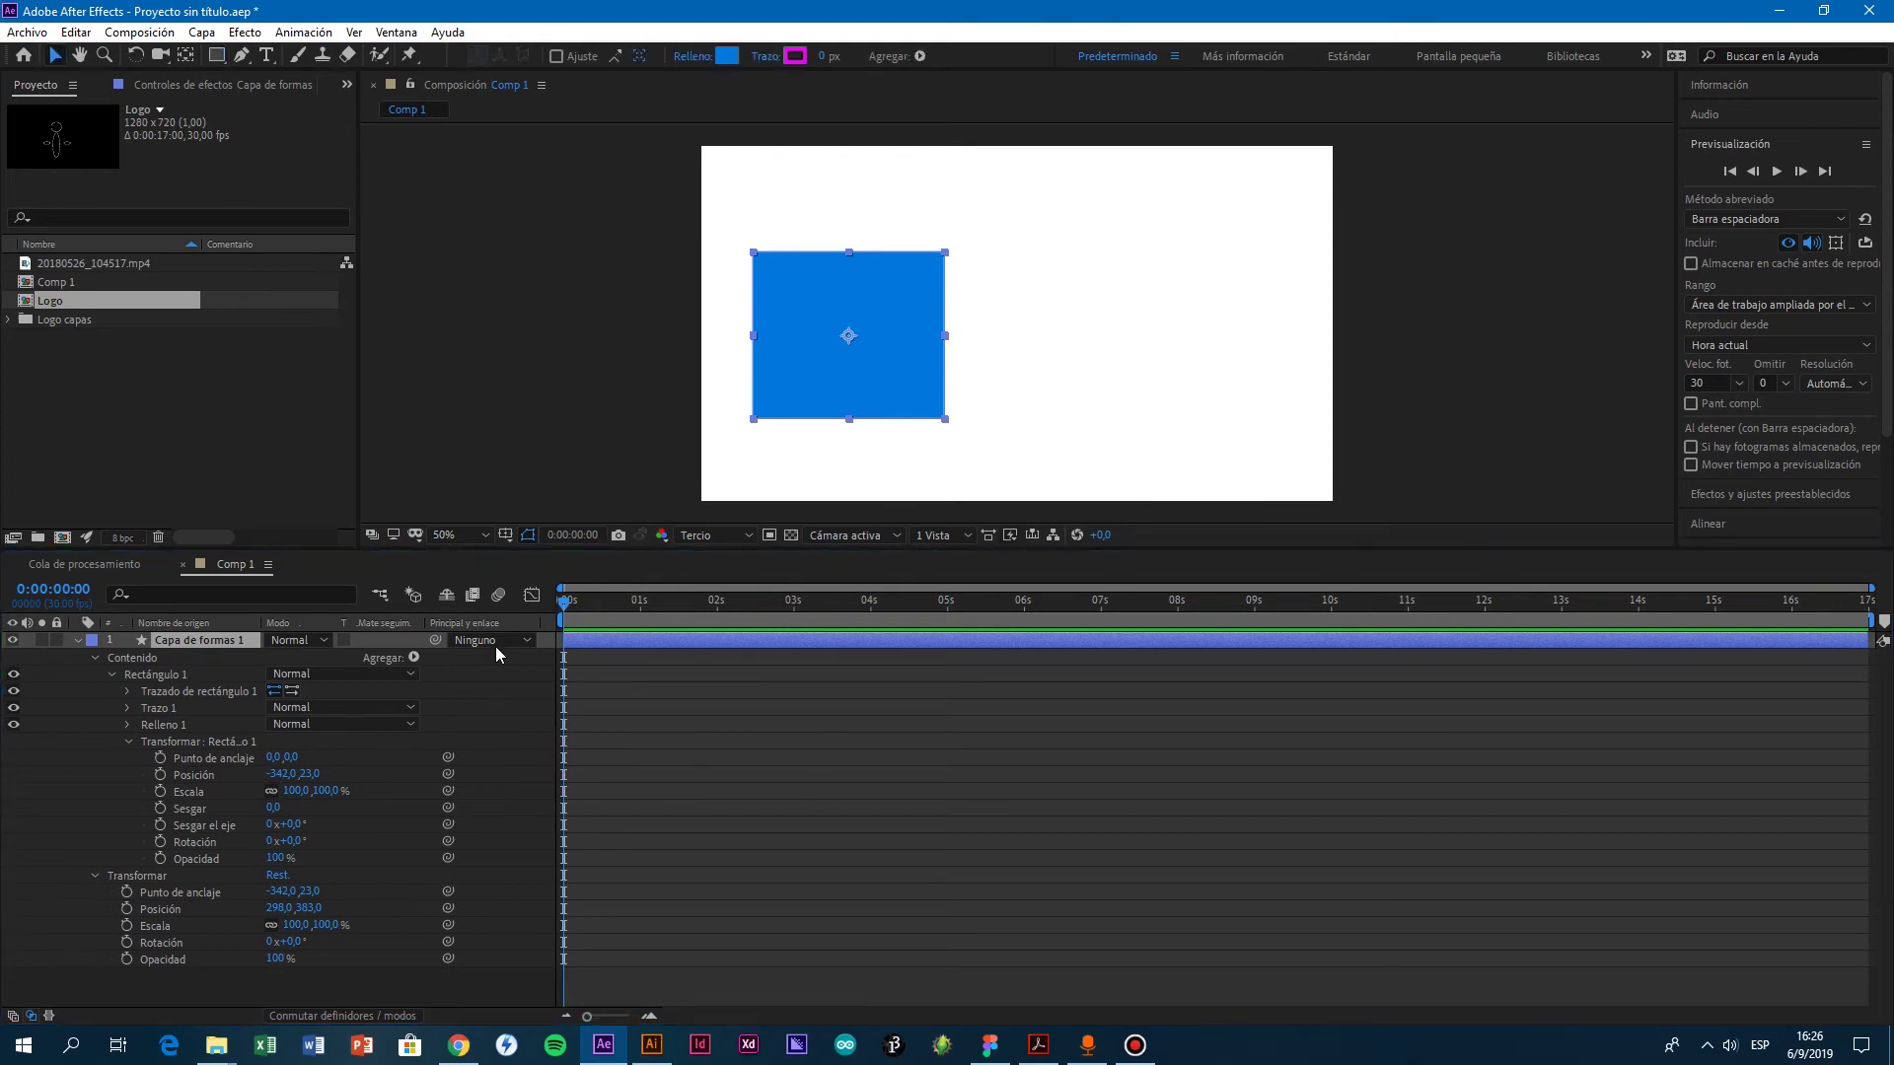
left_click(158, 675)
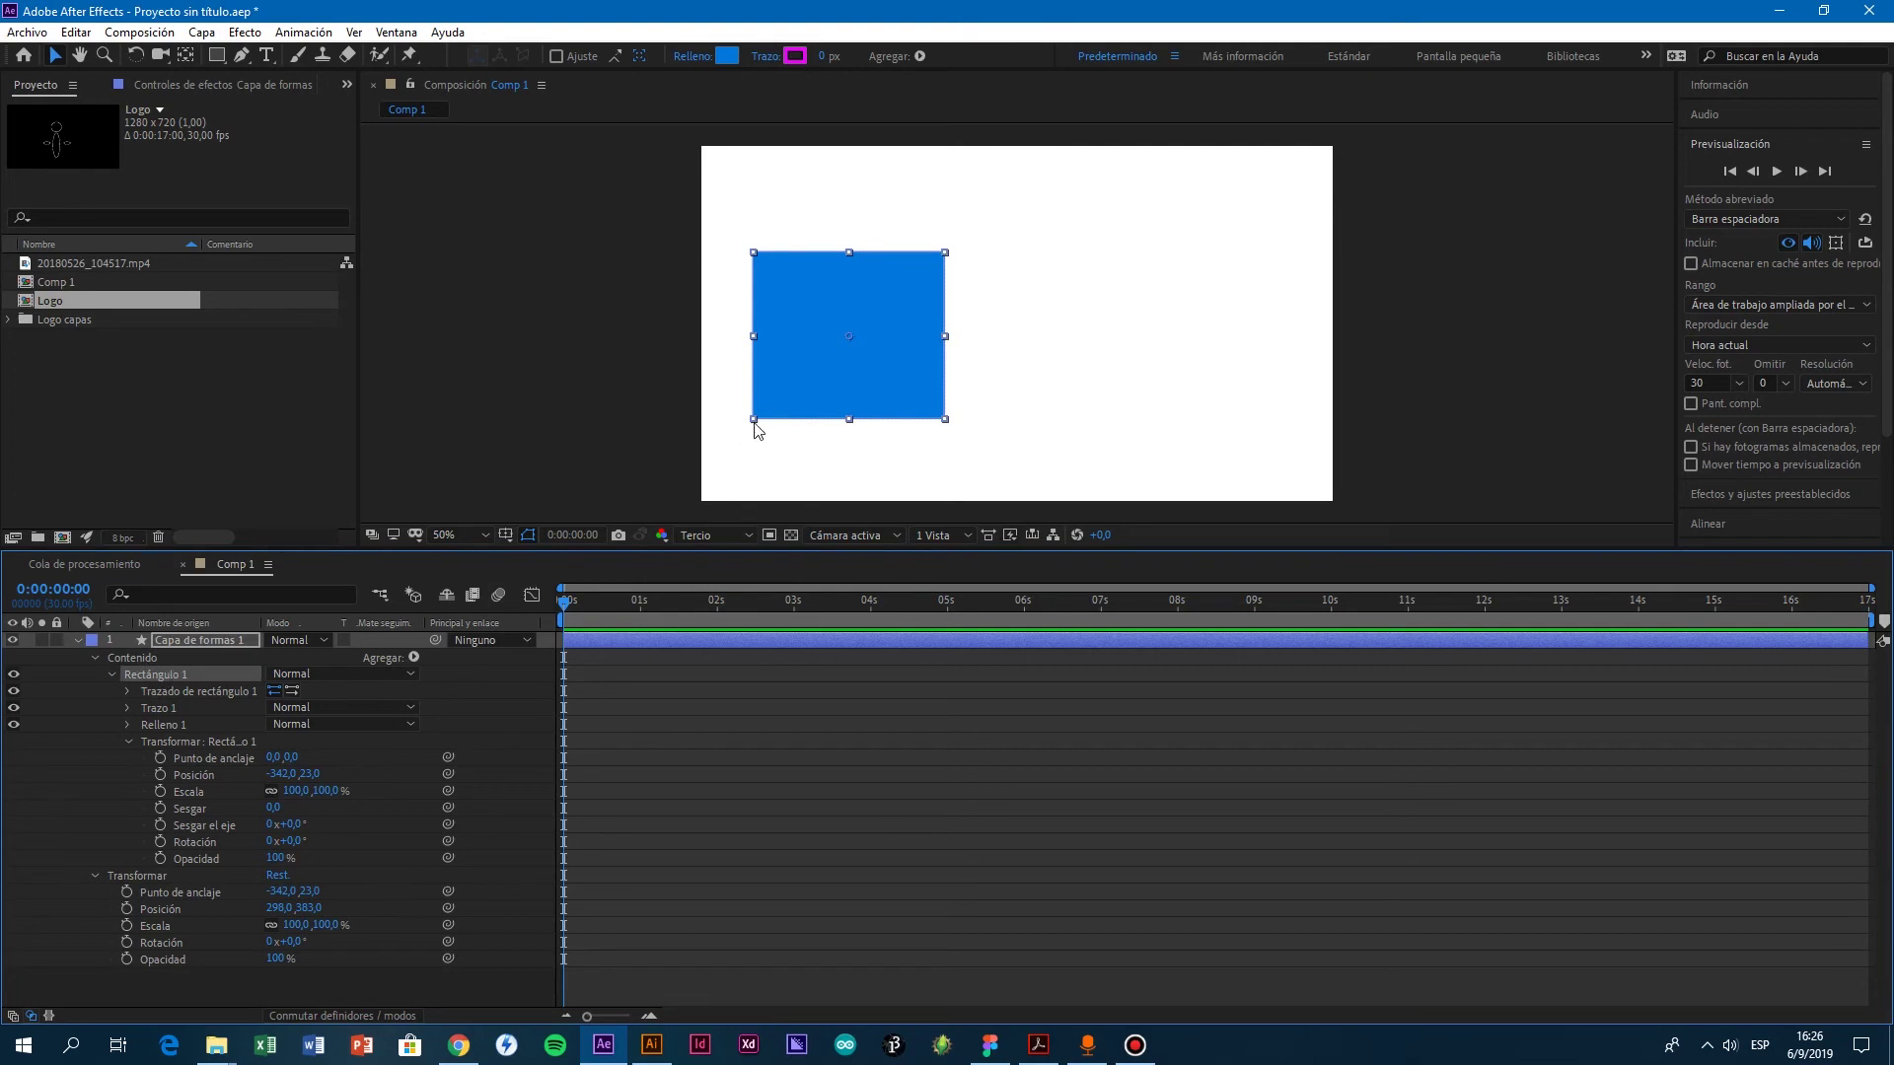
left_click_drag(880, 381, 623, 407)
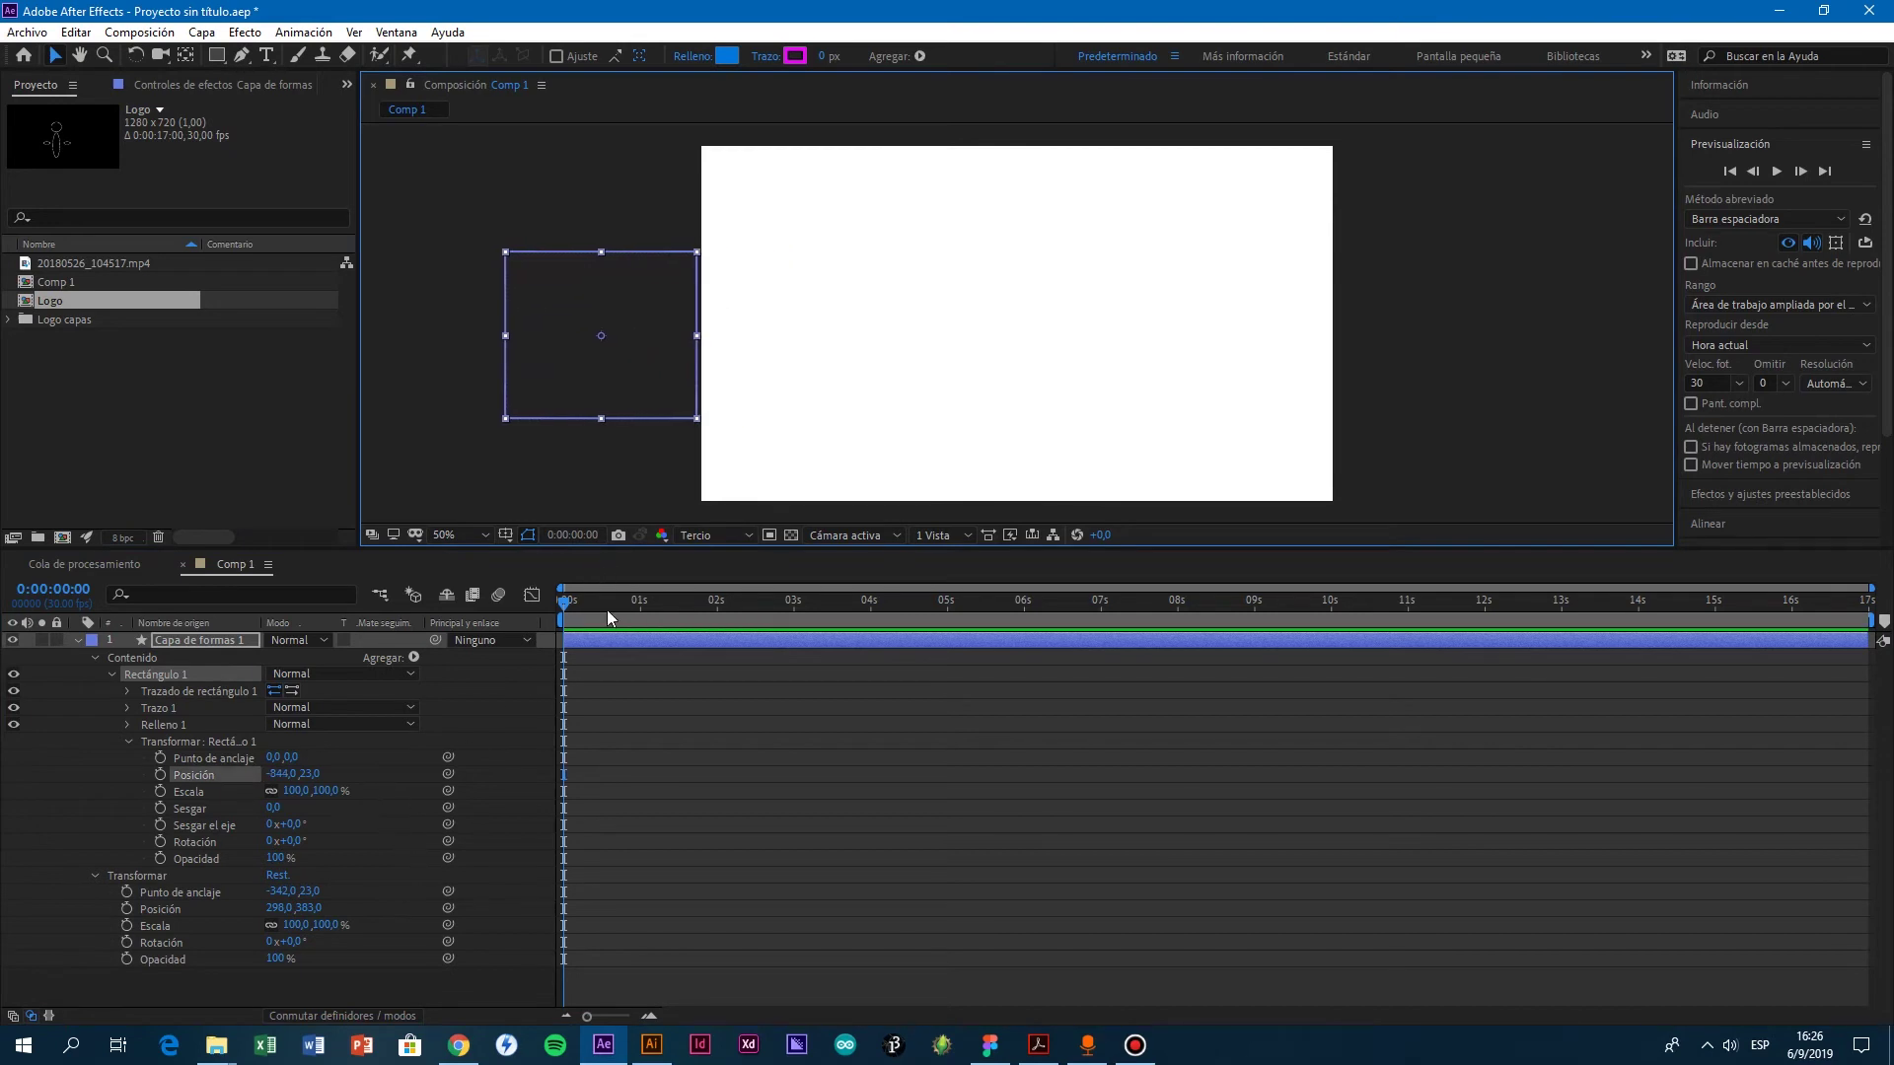
left_click_drag(612, 612, 543, 620)
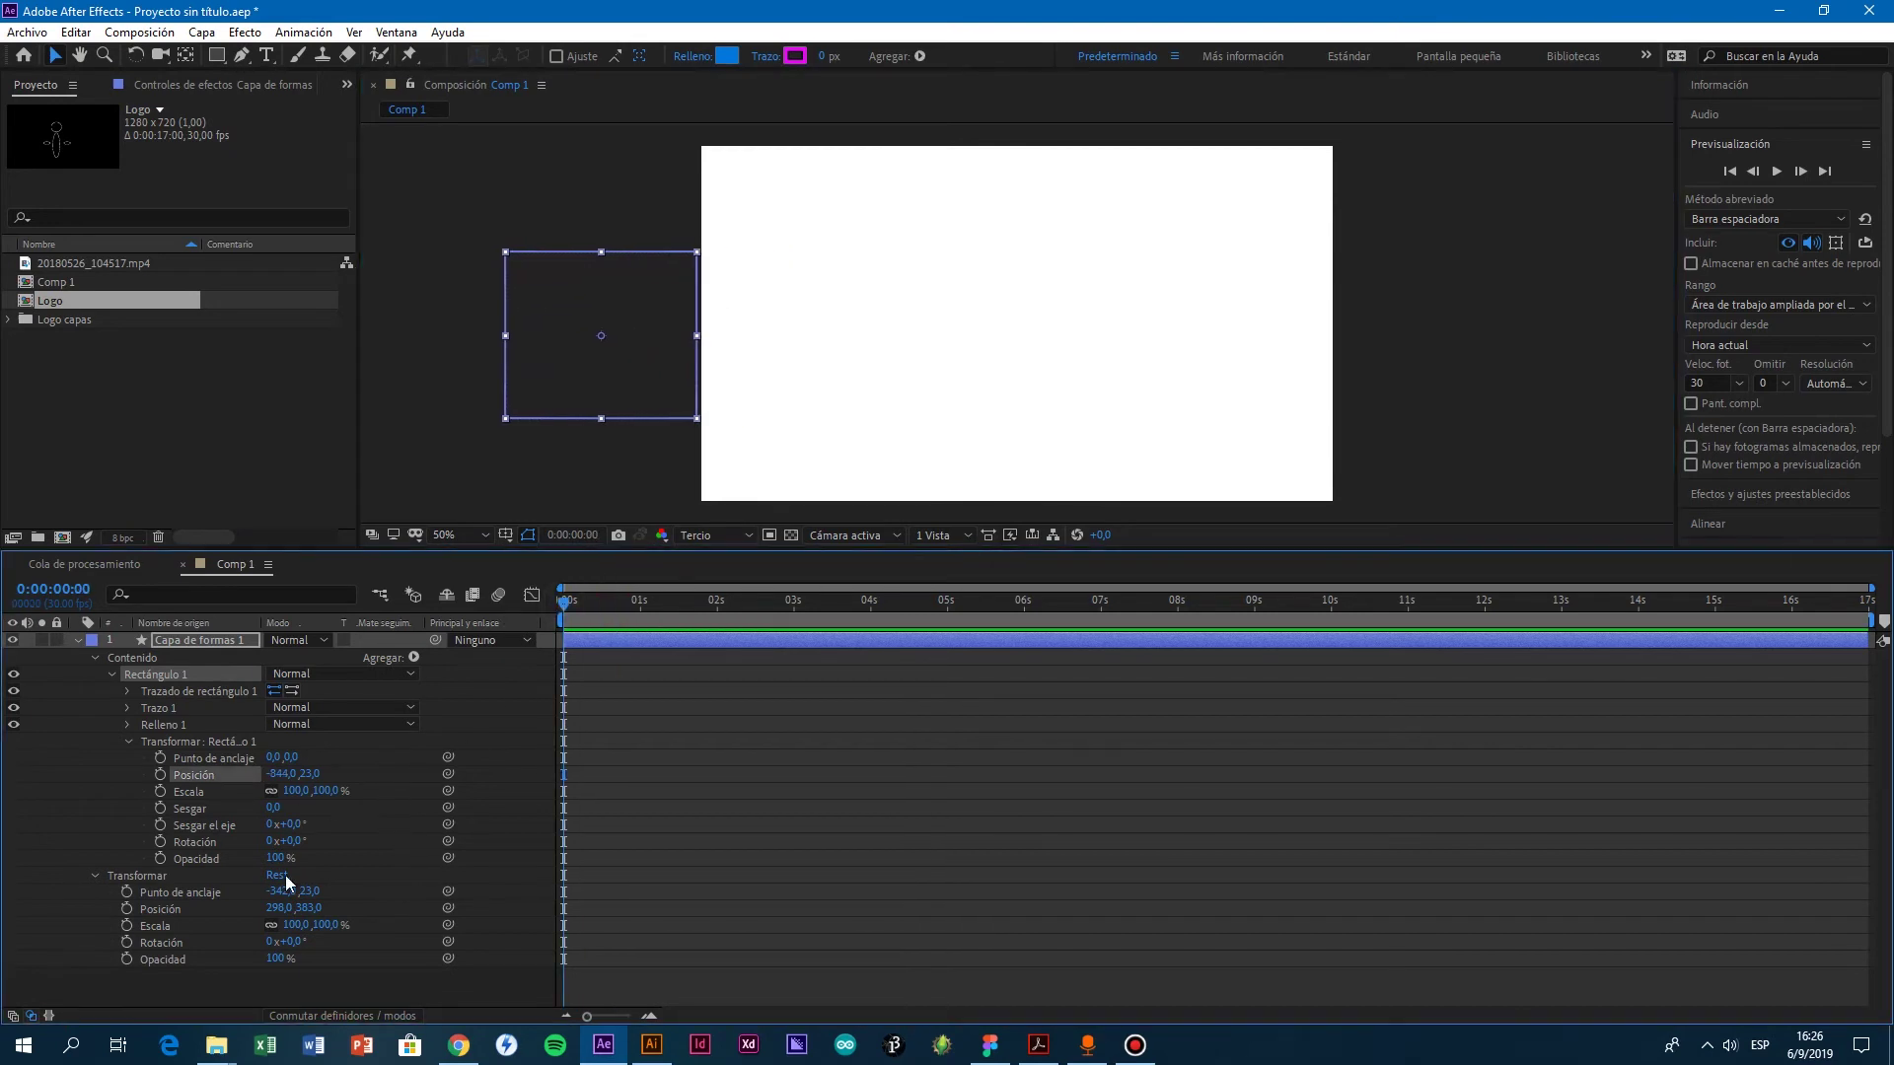
left_click(160, 774)
Step: At 0:00:05:00, move Rectángulo 1 horizontally beyond the composition's right edge to position 864, 23
left_click_drag(565, 607, 944, 659)
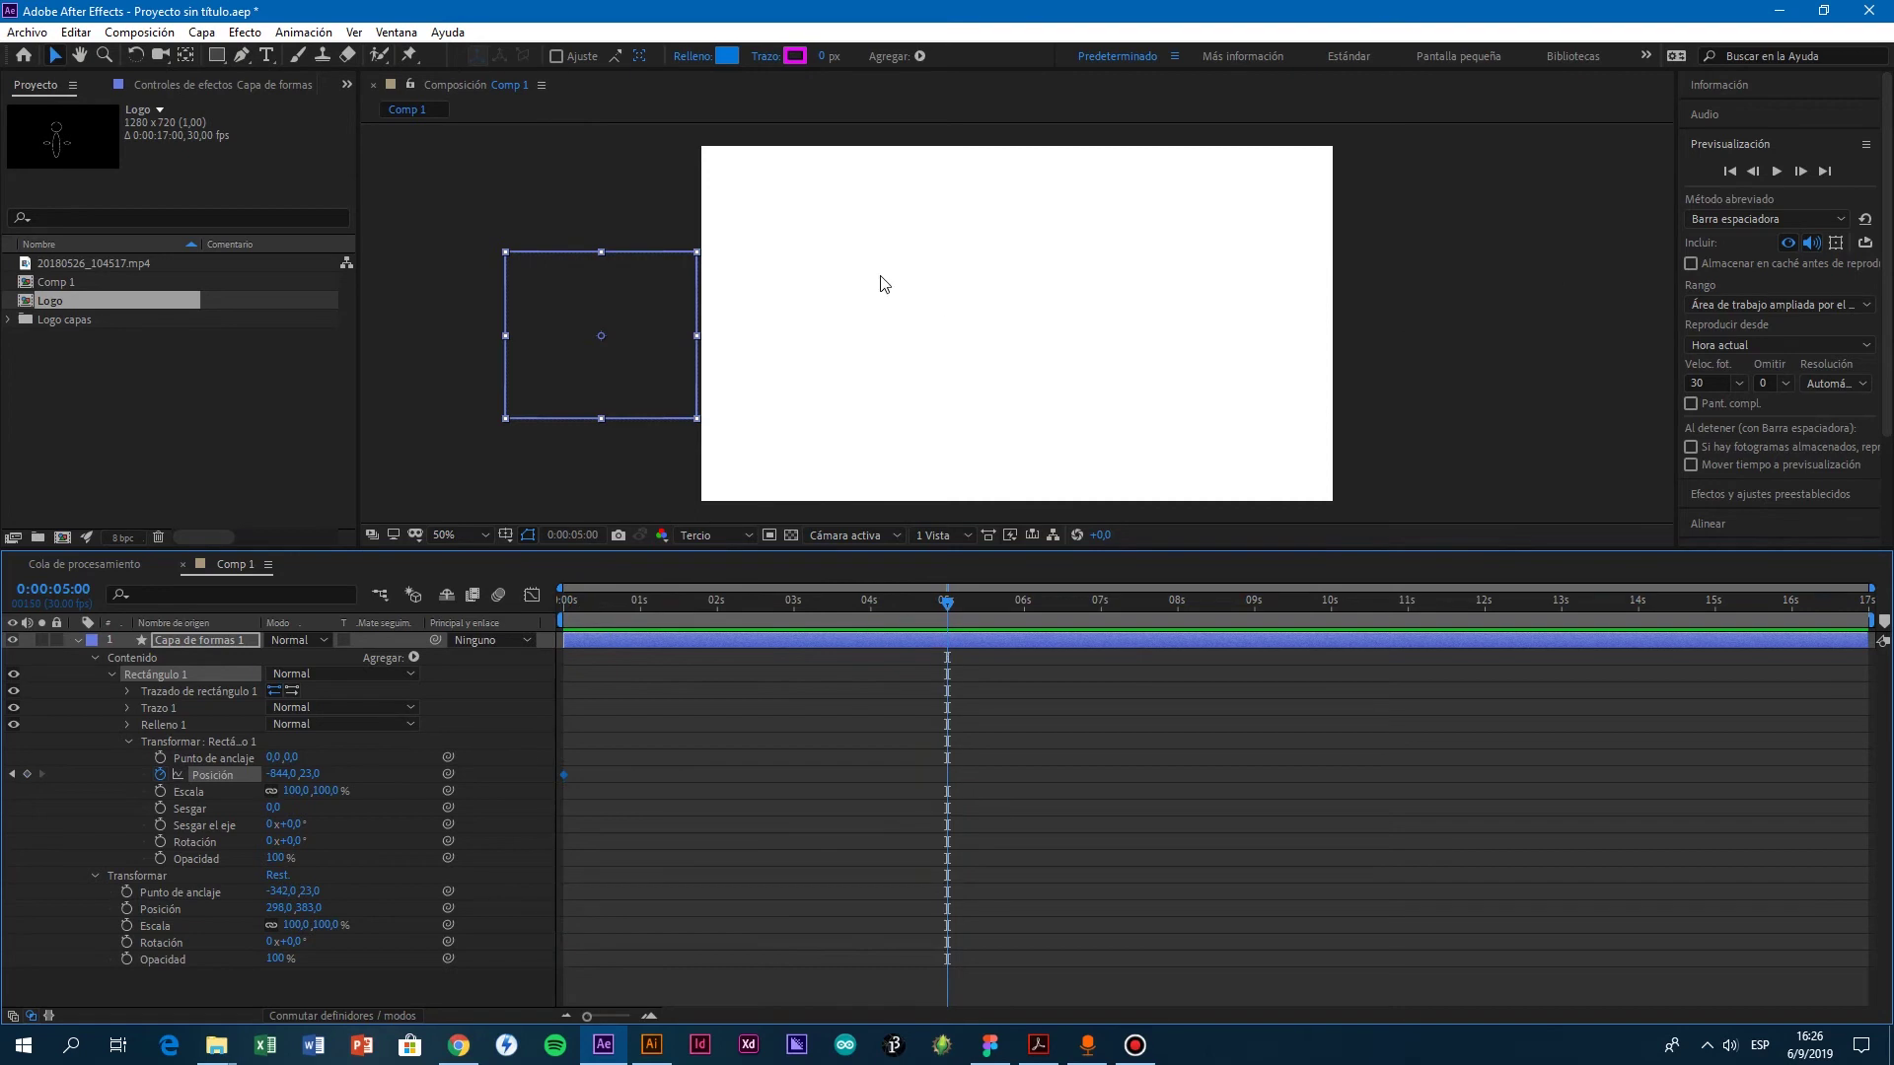
left_click_drag(638, 357, 1485, 388)
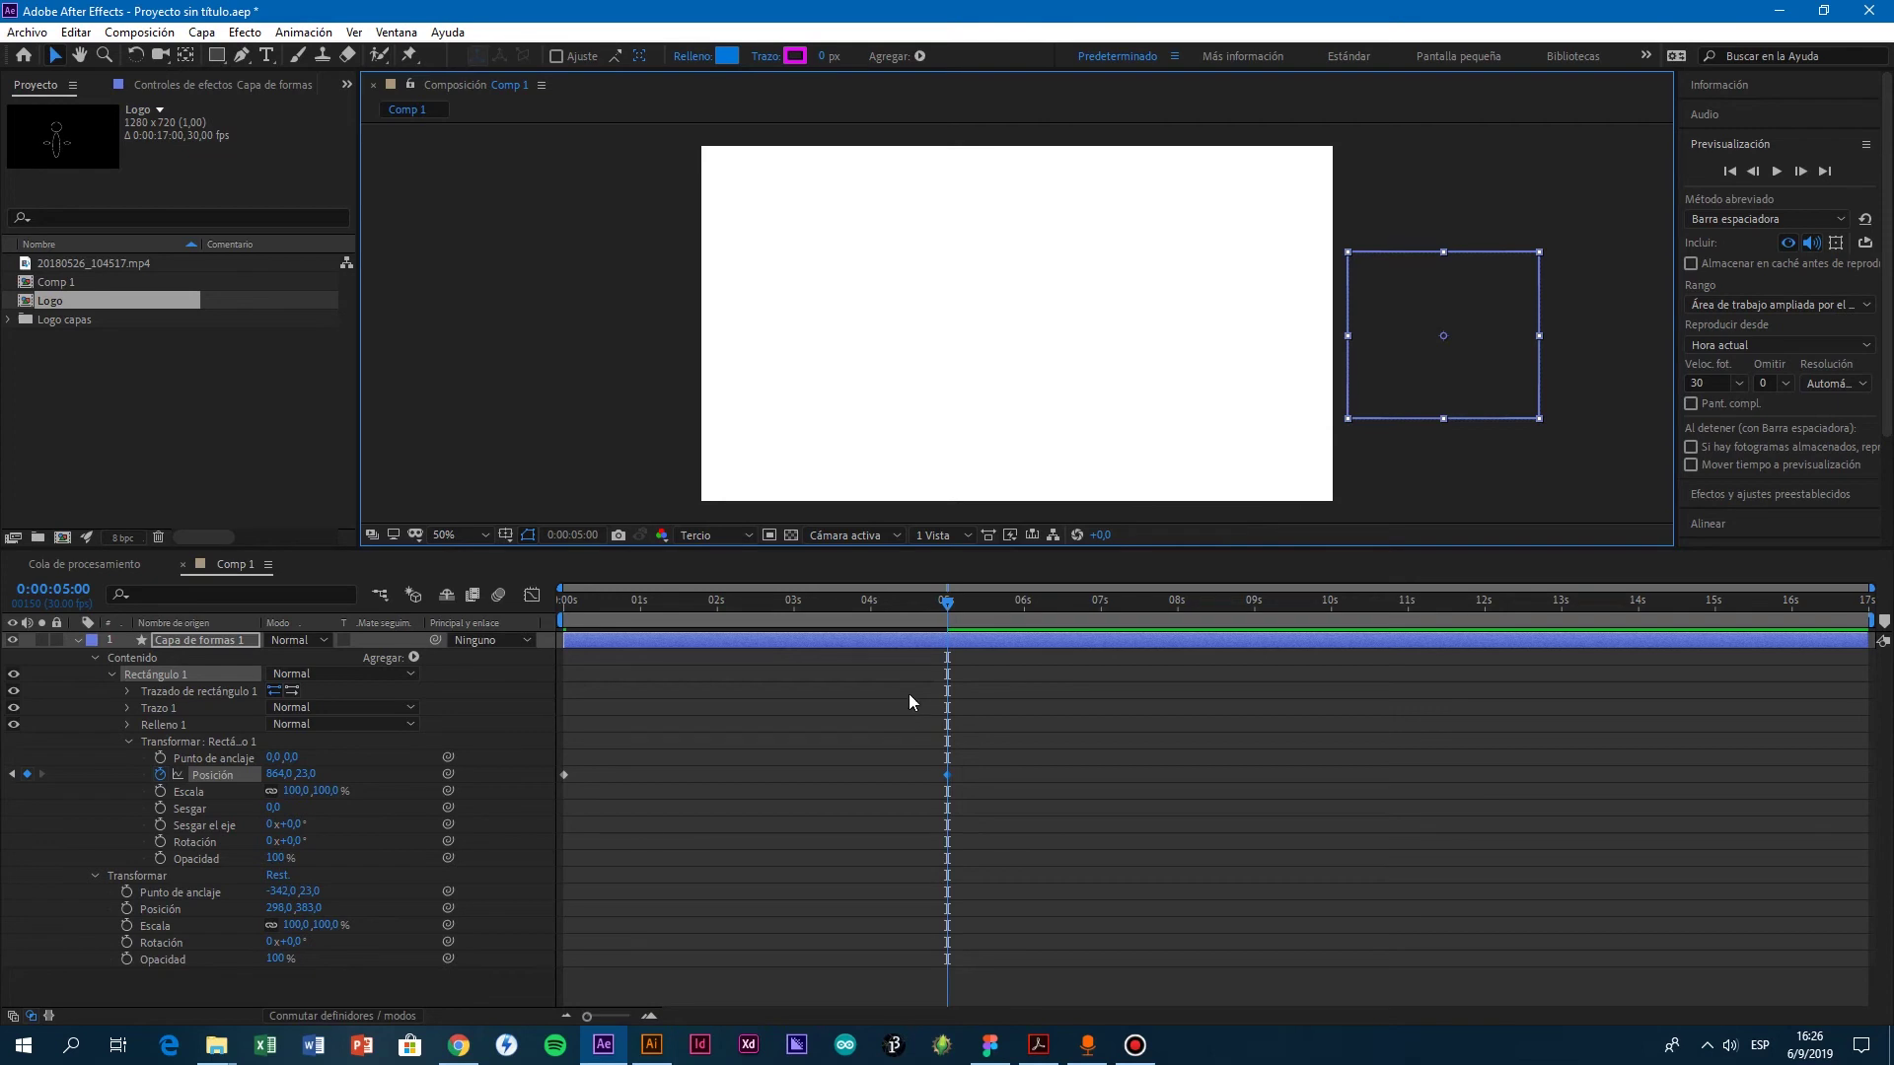
Step: Return the current time to 0:00:00:00 and preview the rectangle's movement across the composition
left_click_drag(946, 603, 528, 647)
left_click(1777, 172)
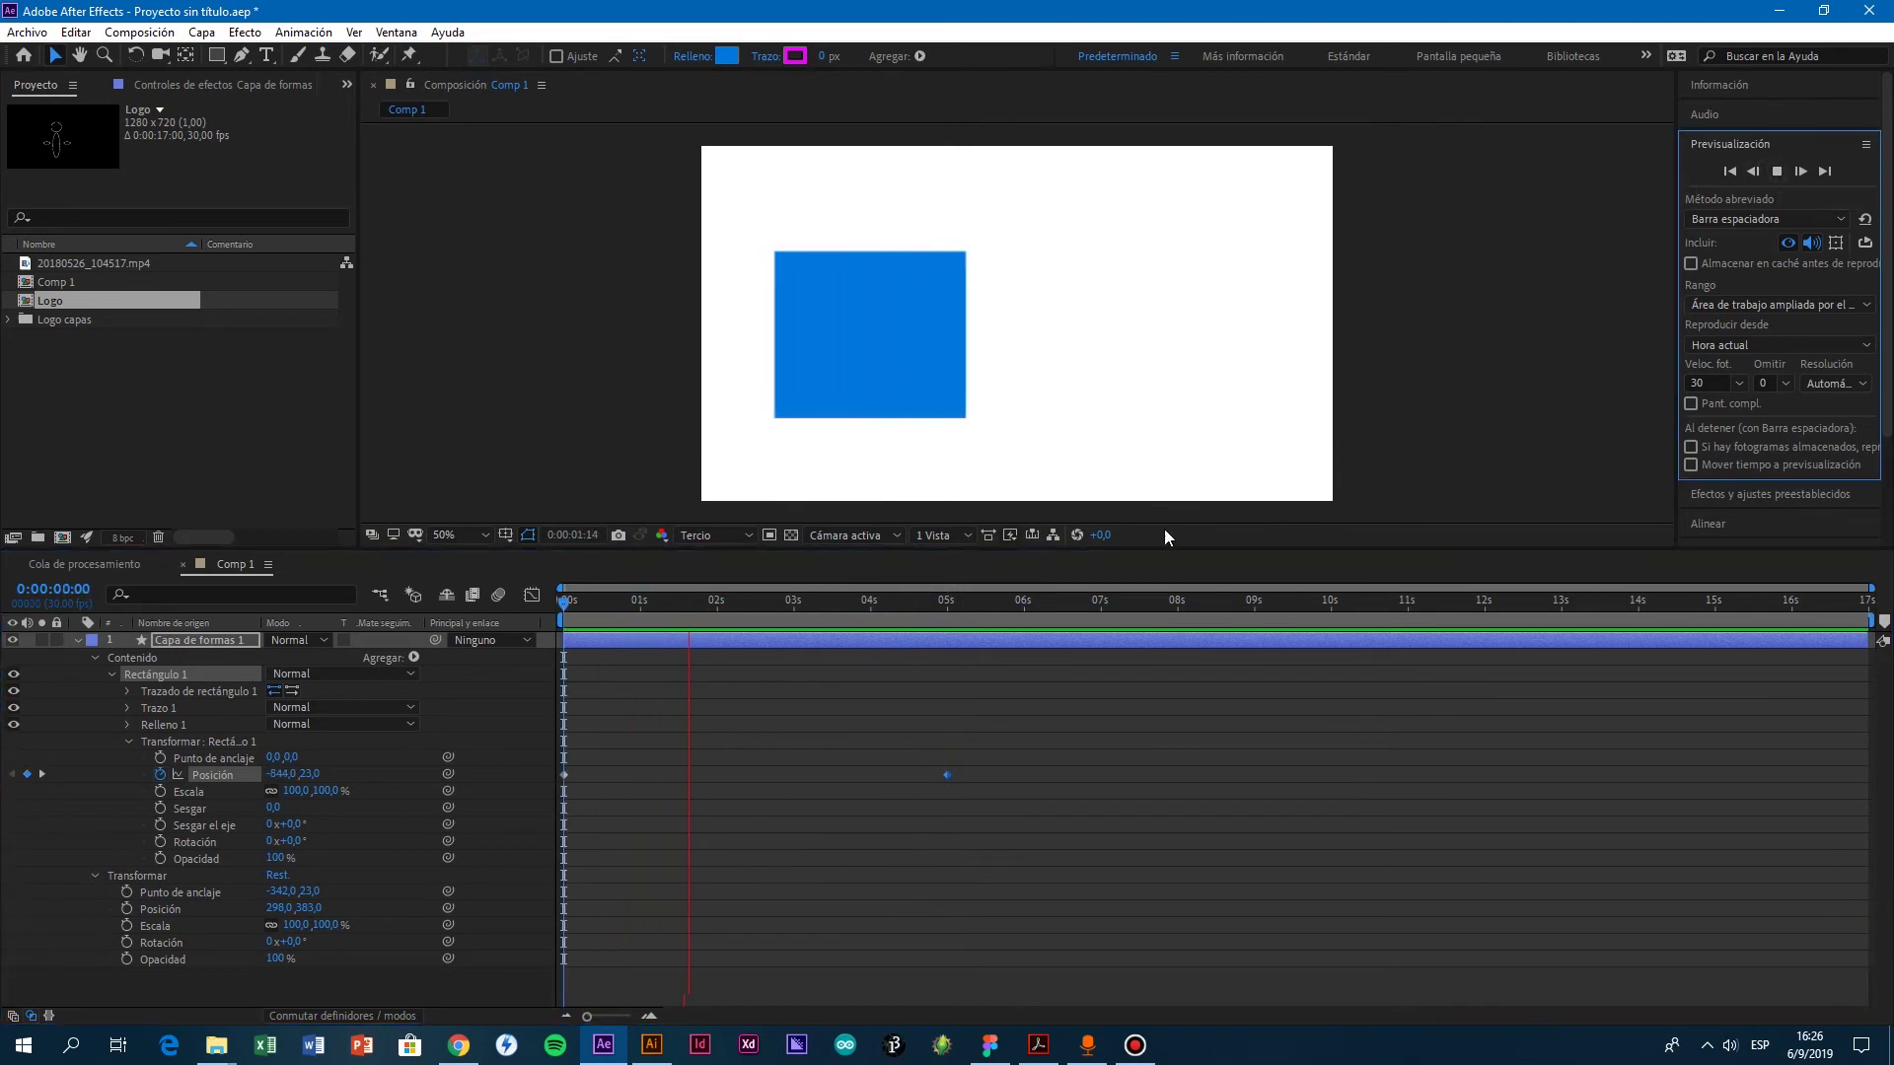
left_click(1778, 172)
Step: Apply Desacelerac./Acelerac. suave to both position keyframes of Rectángulo 1 and preview the eased movement
left_click_drag(1047, 728, 499, 846)
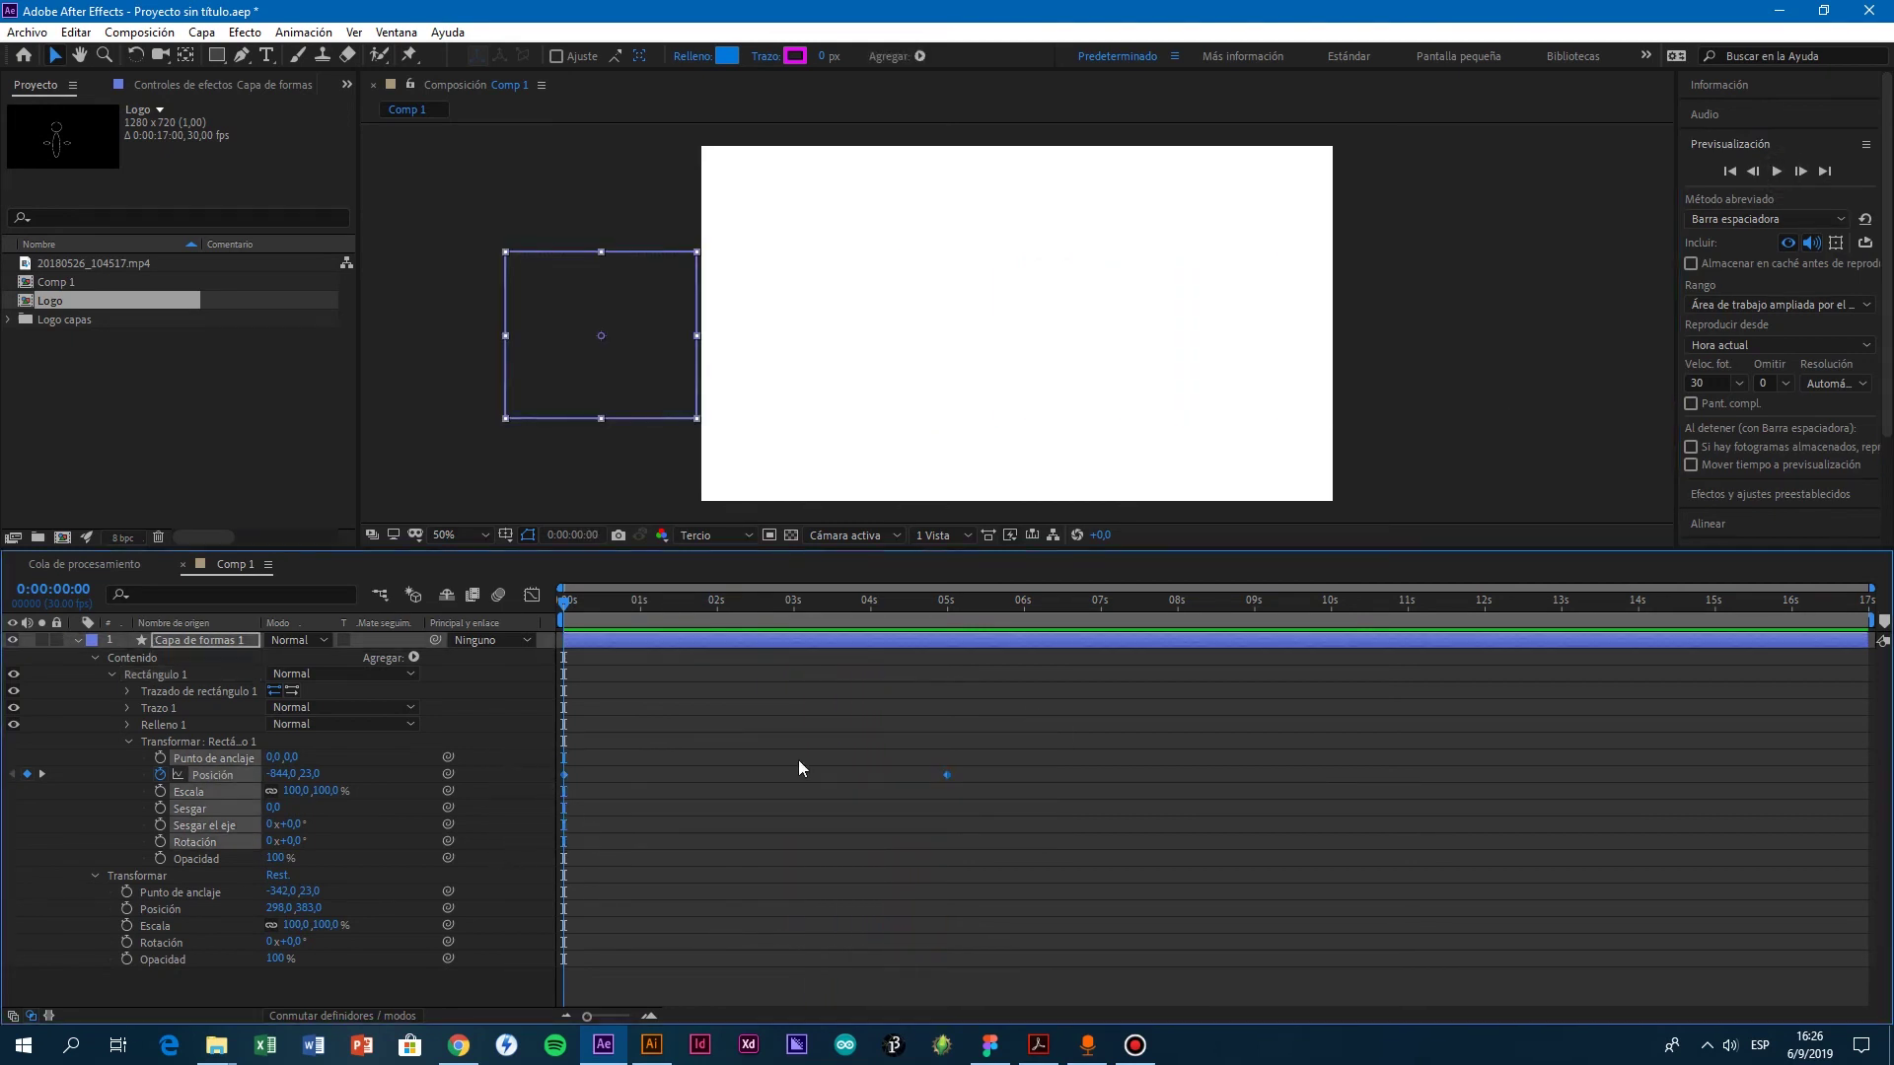
right_click(947, 776)
mouse_move(957, 770)
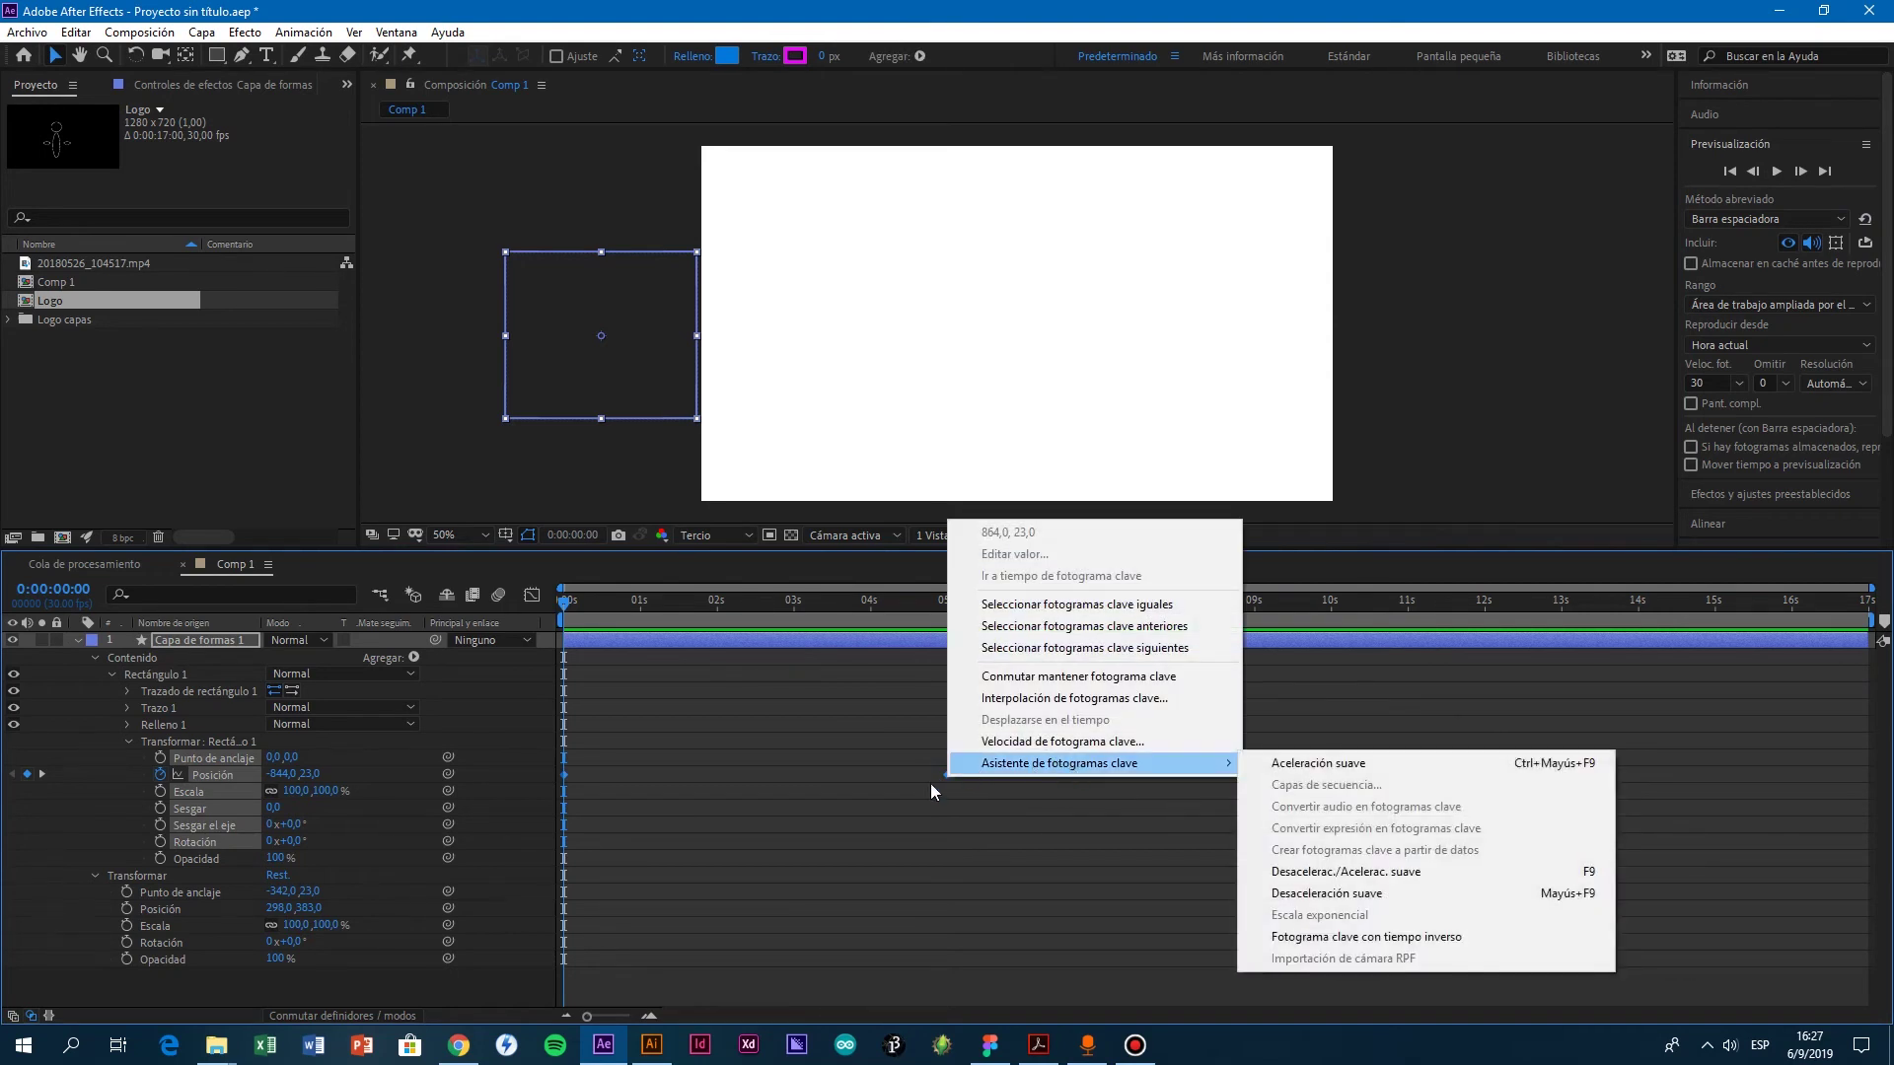
left_click(1012, 761)
left_click_drag(1024, 748, 406, 857)
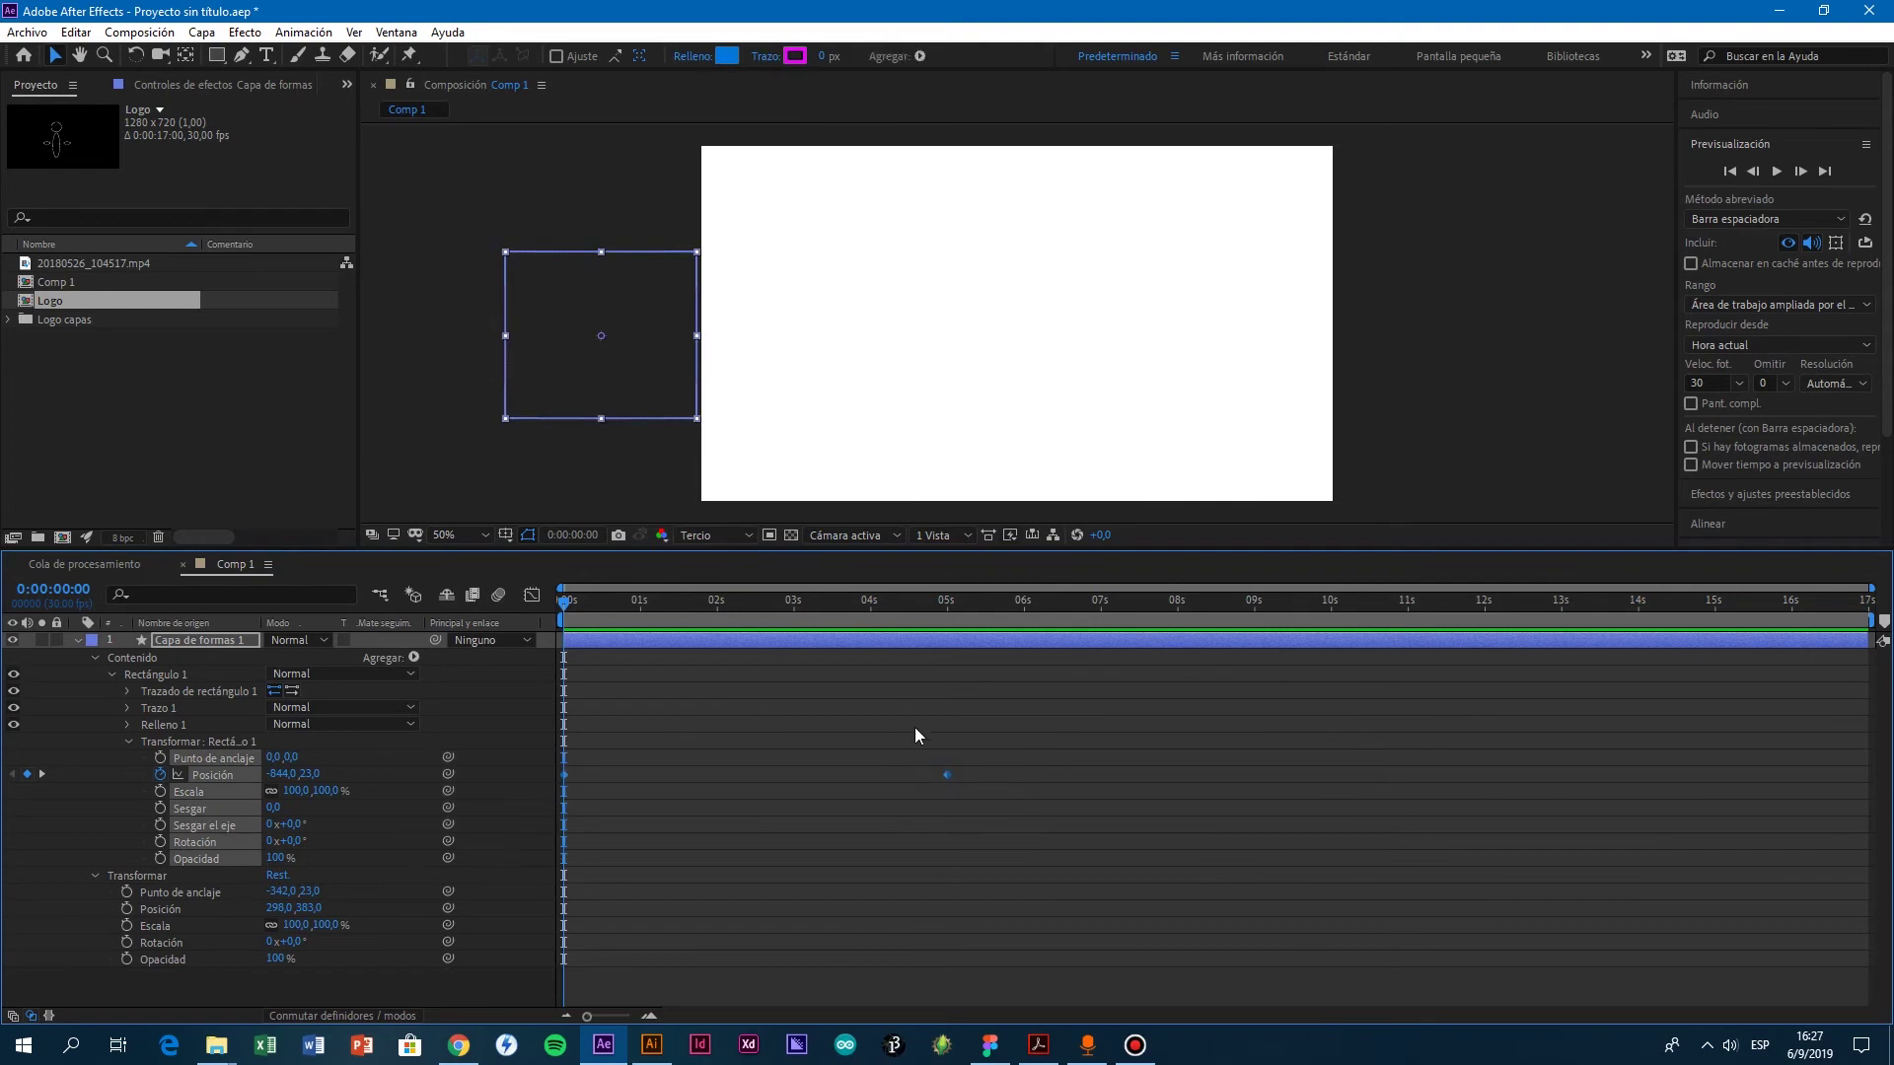
right_click(947, 777)
mouse_move(1058, 772)
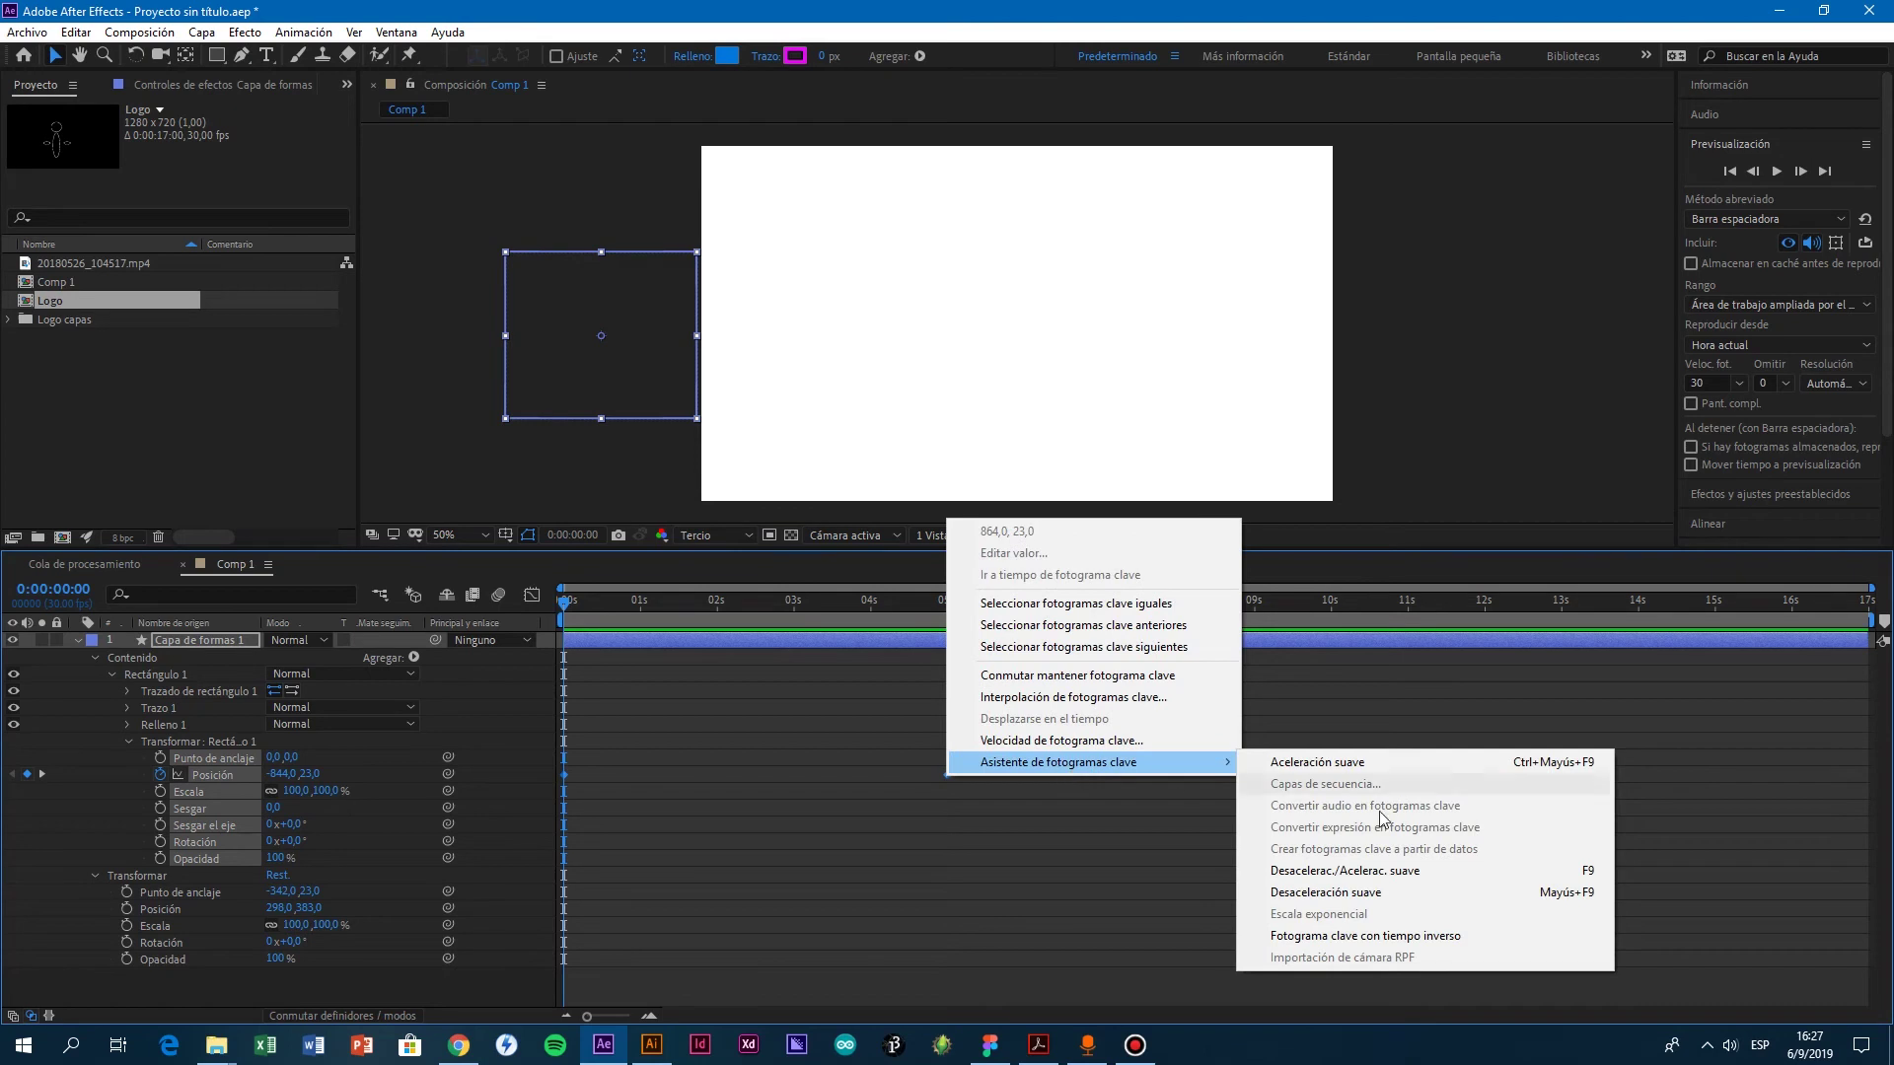
left_click(1359, 872)
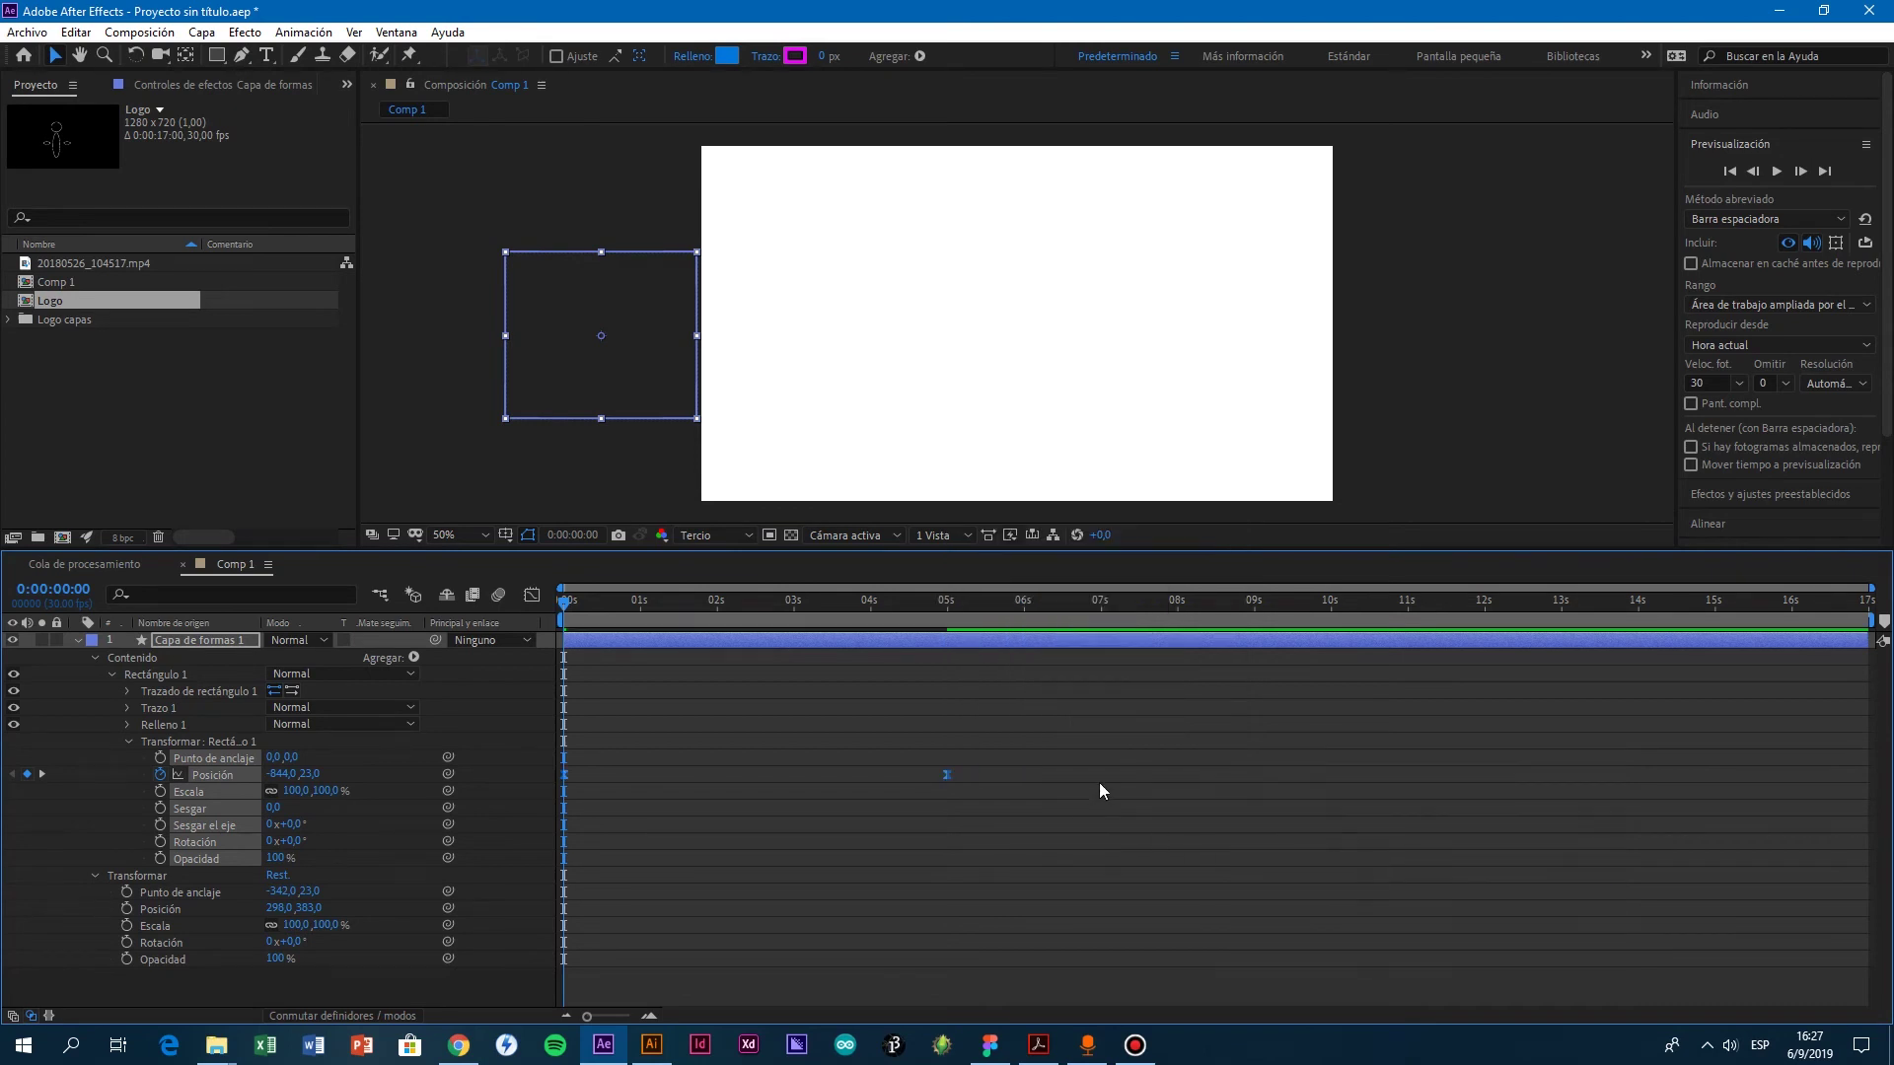
left_click(1777, 172)
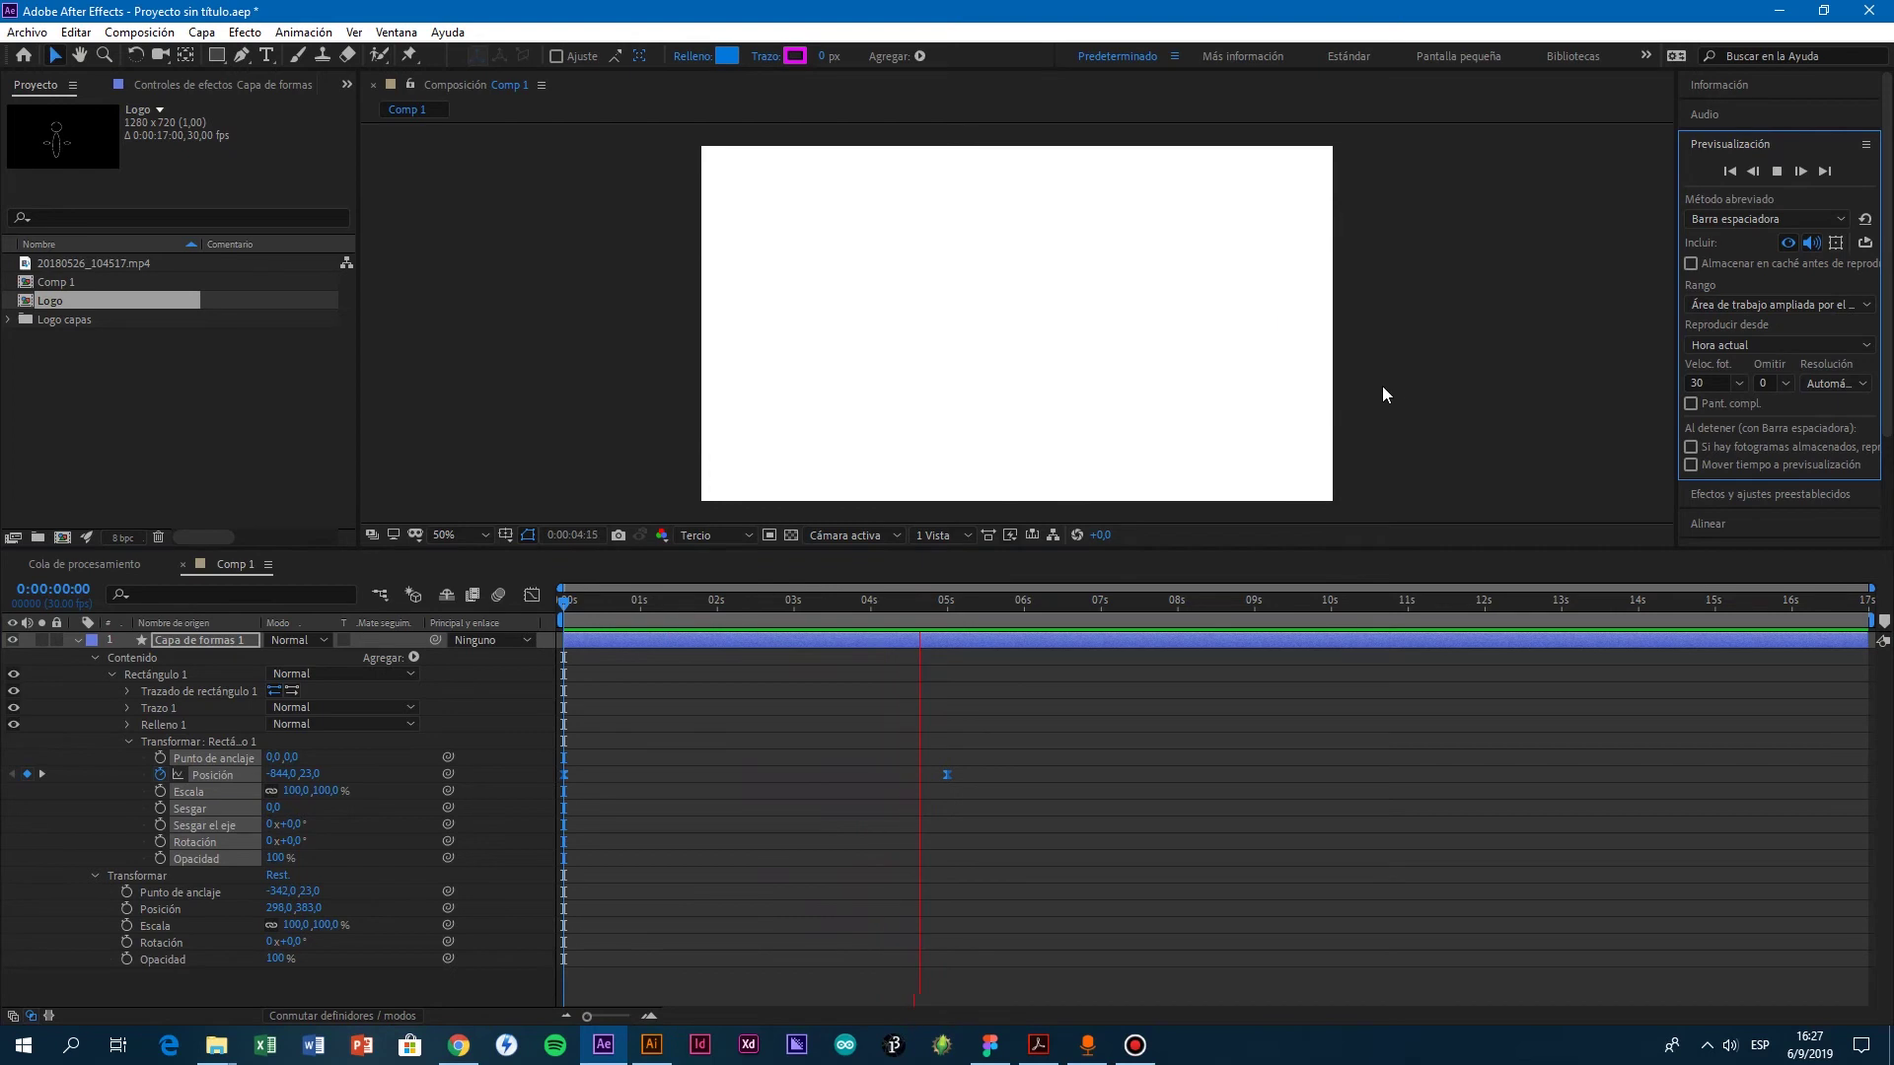
left_click(1782, 170)
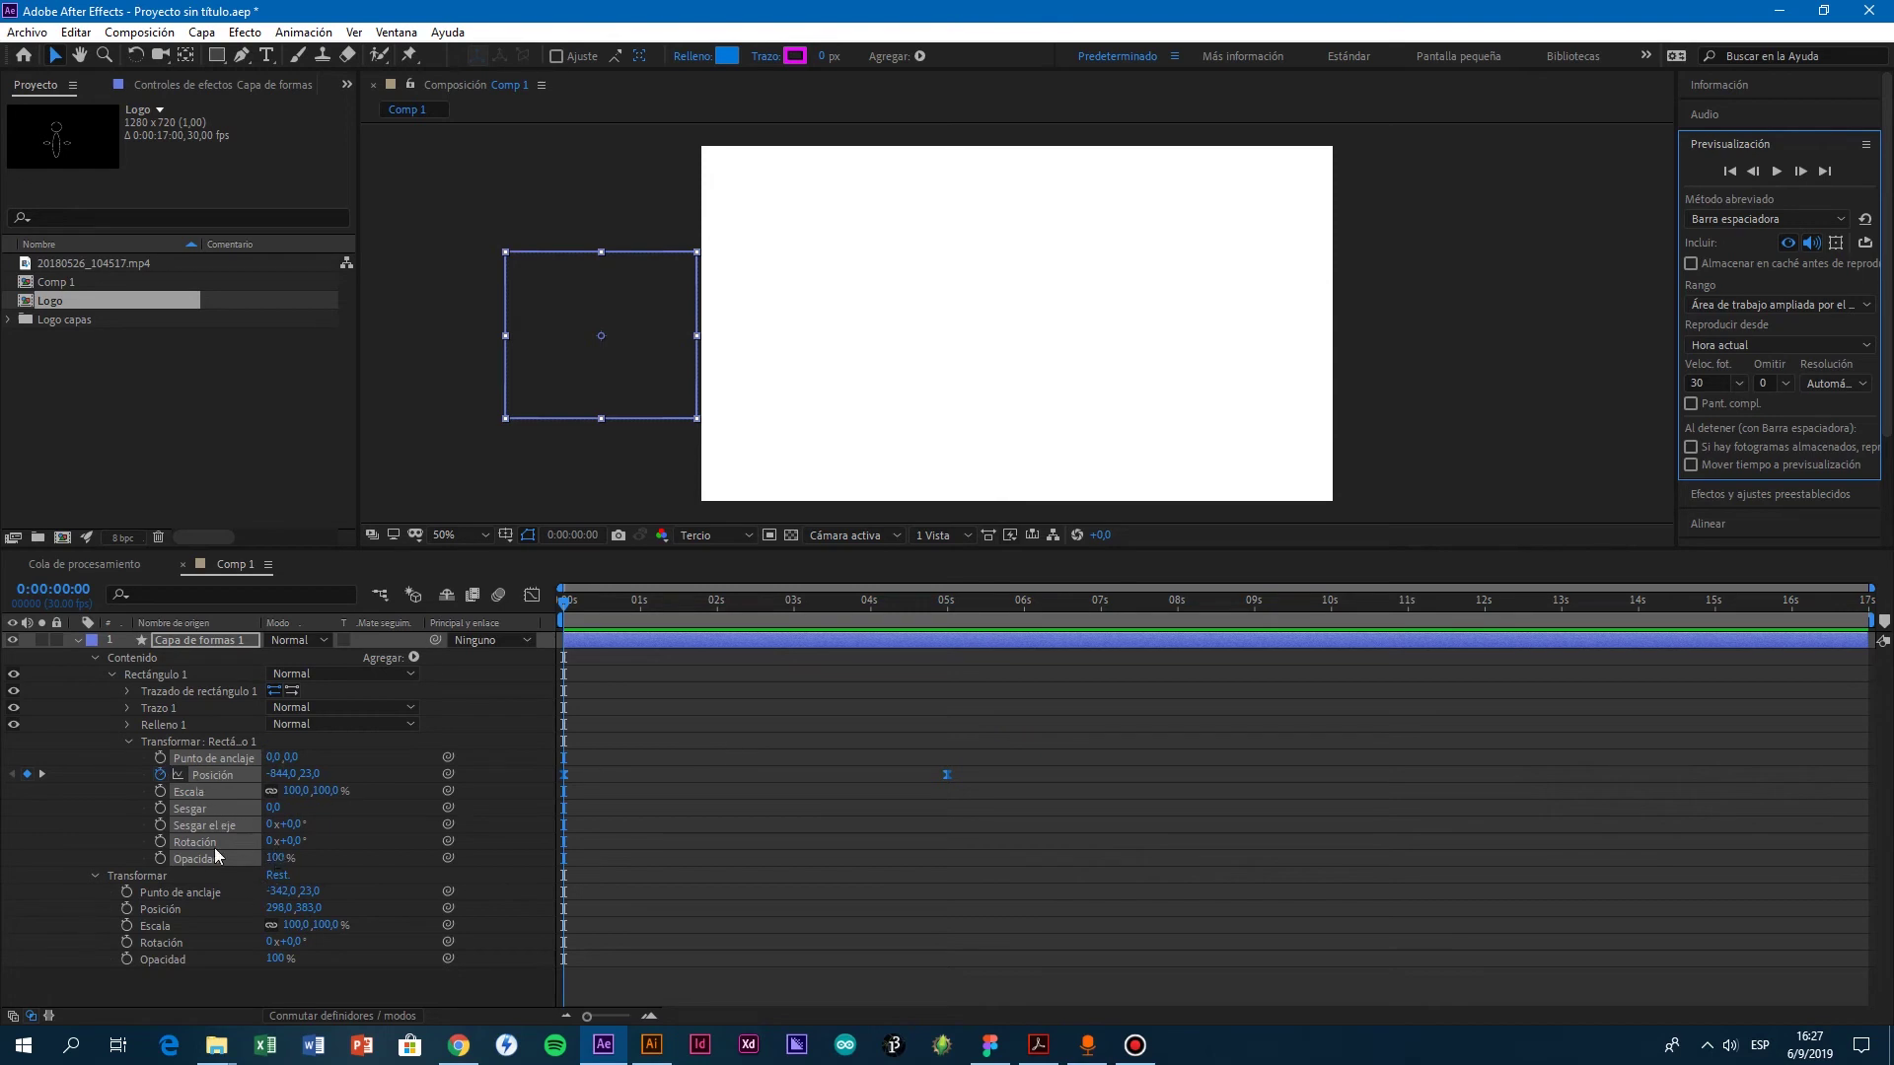
Step: Enable keyframes for only the Rotación property of Rectángulo 1 at 0:00:00:00
left_click(161, 842)
key("ctrl+z")
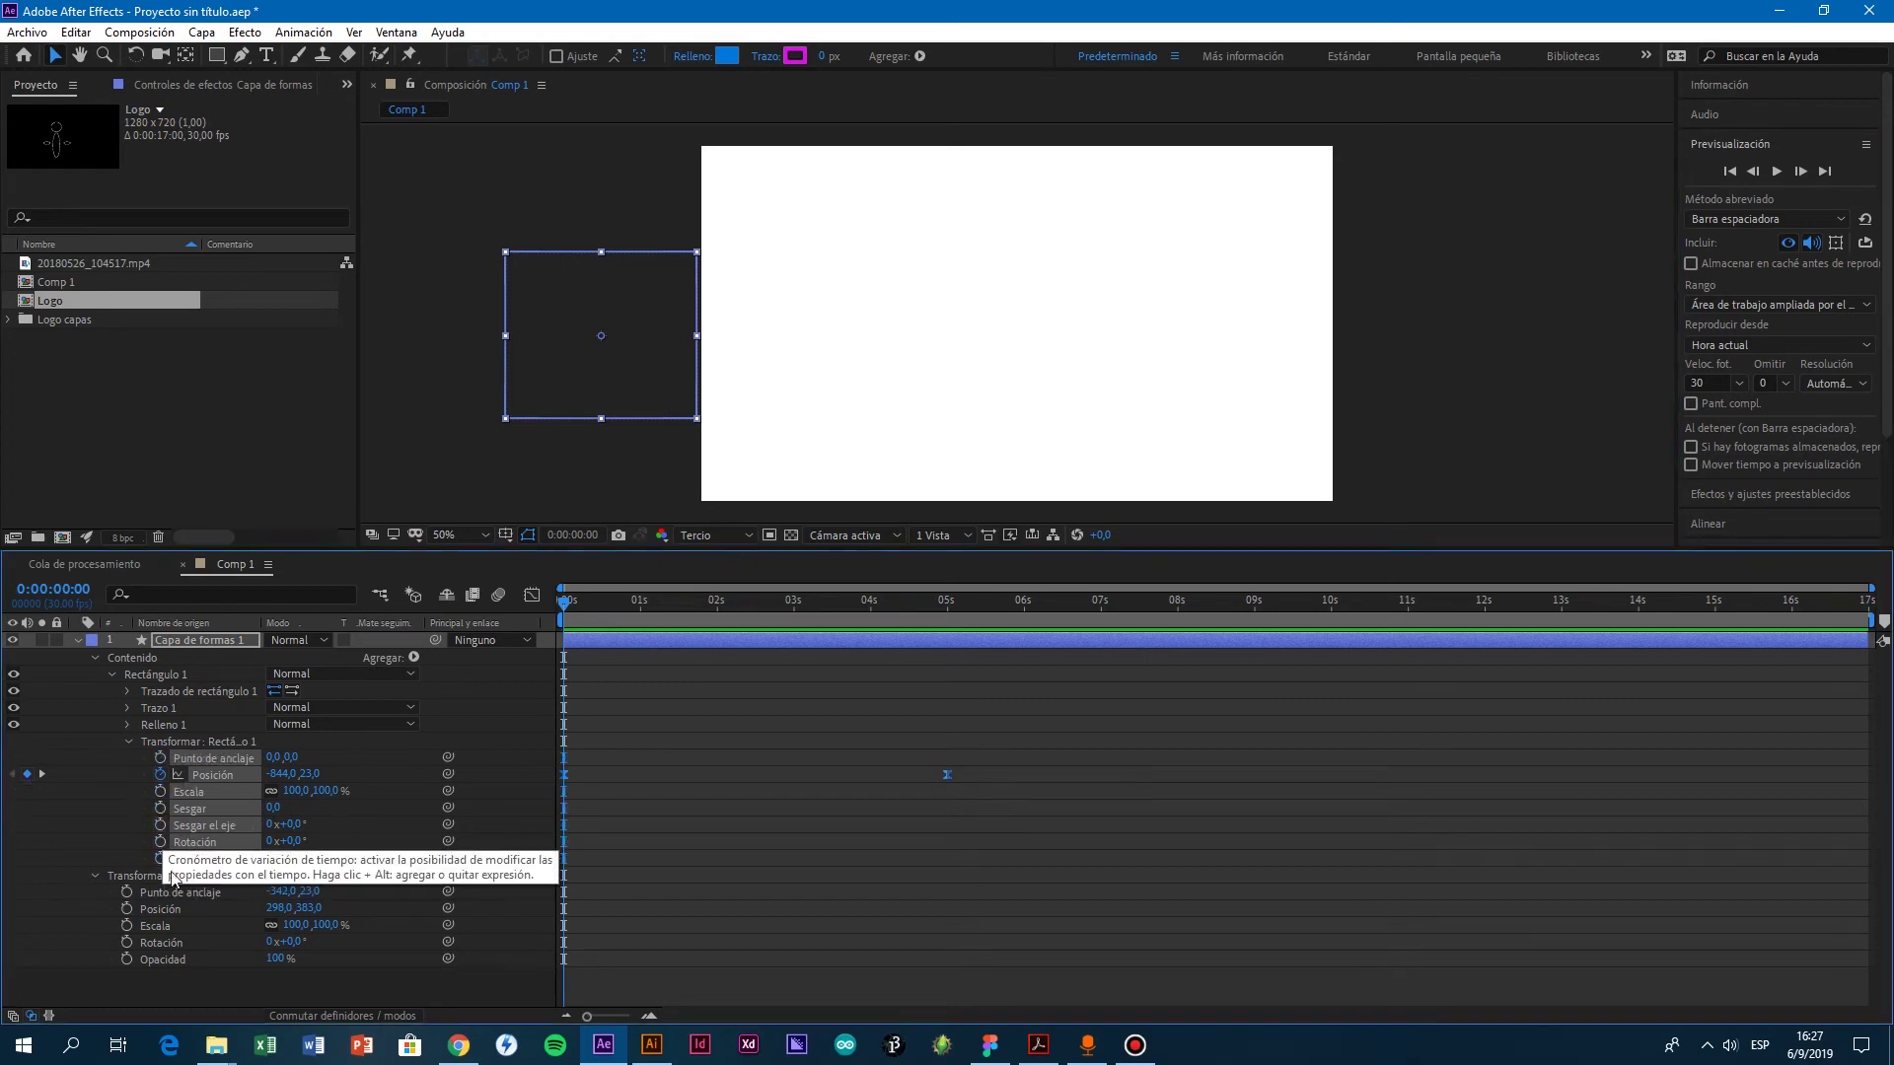
left_click(198, 849)
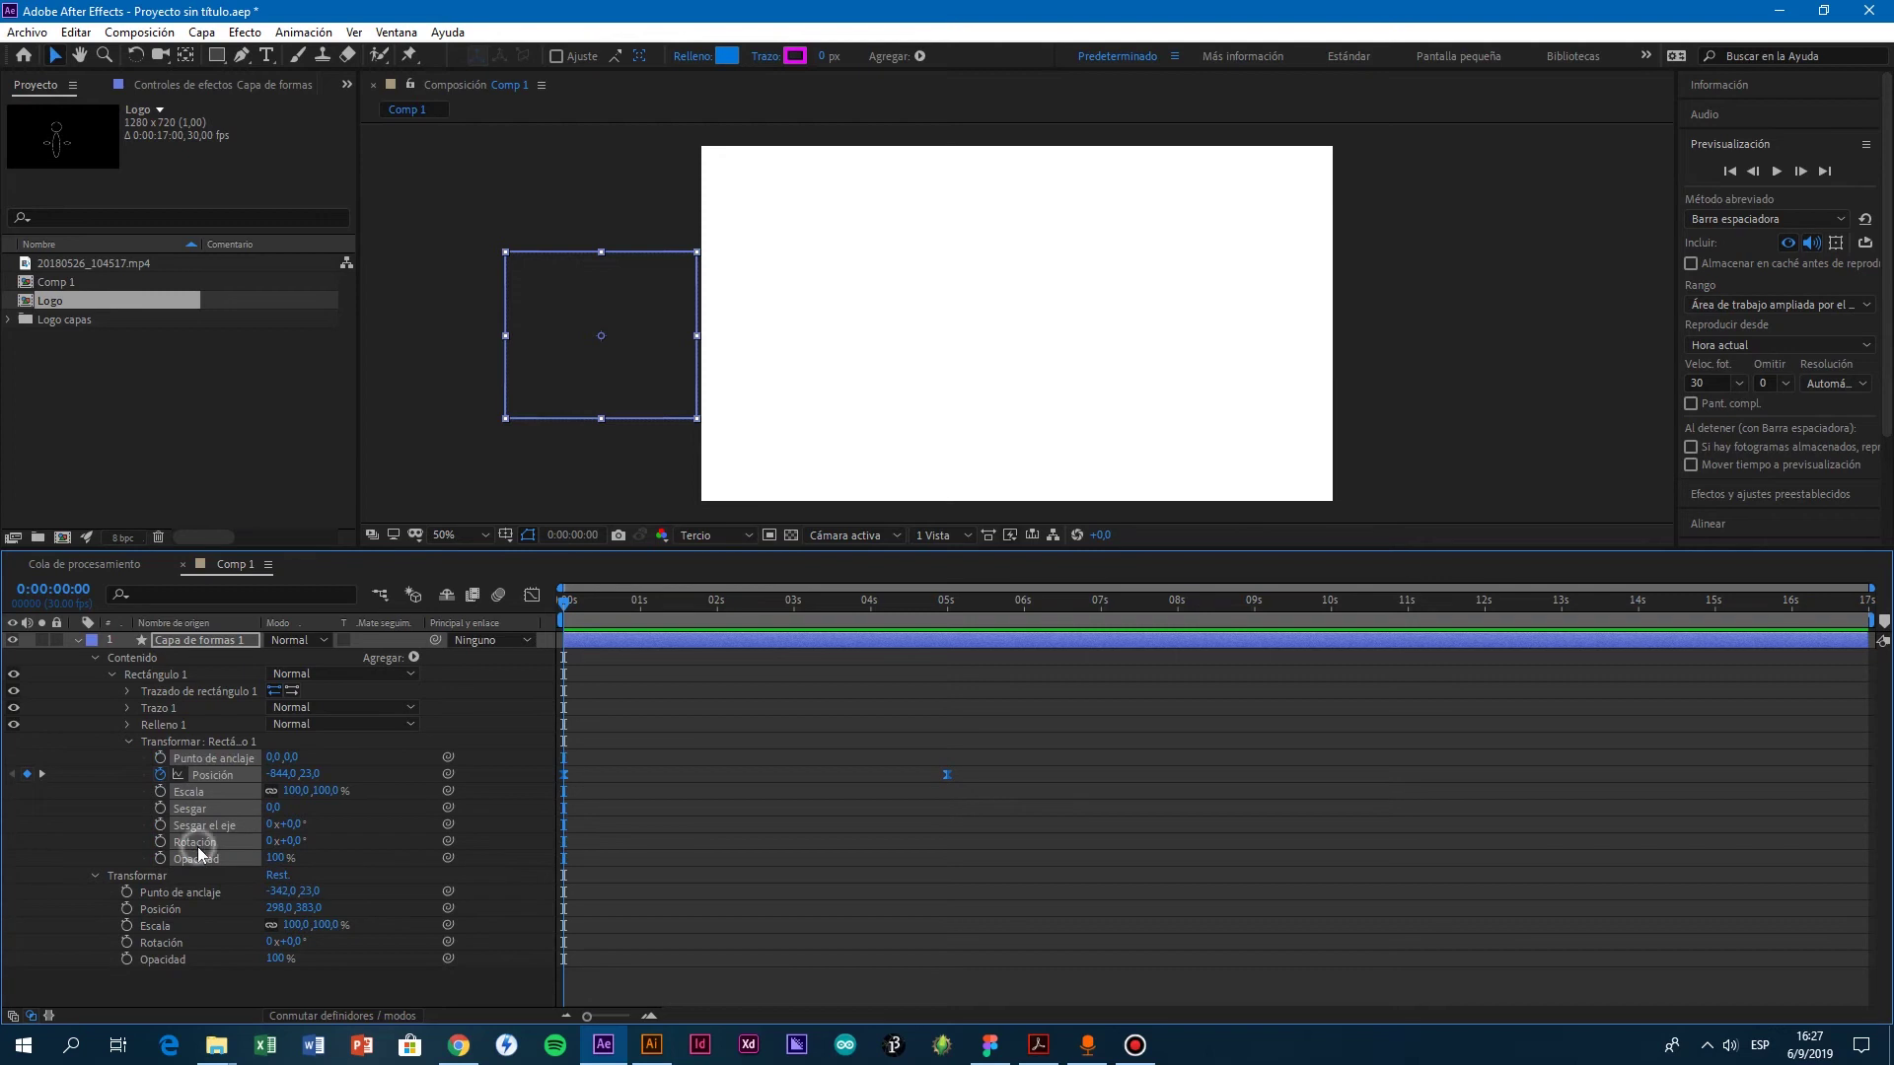
left_click(197, 742)
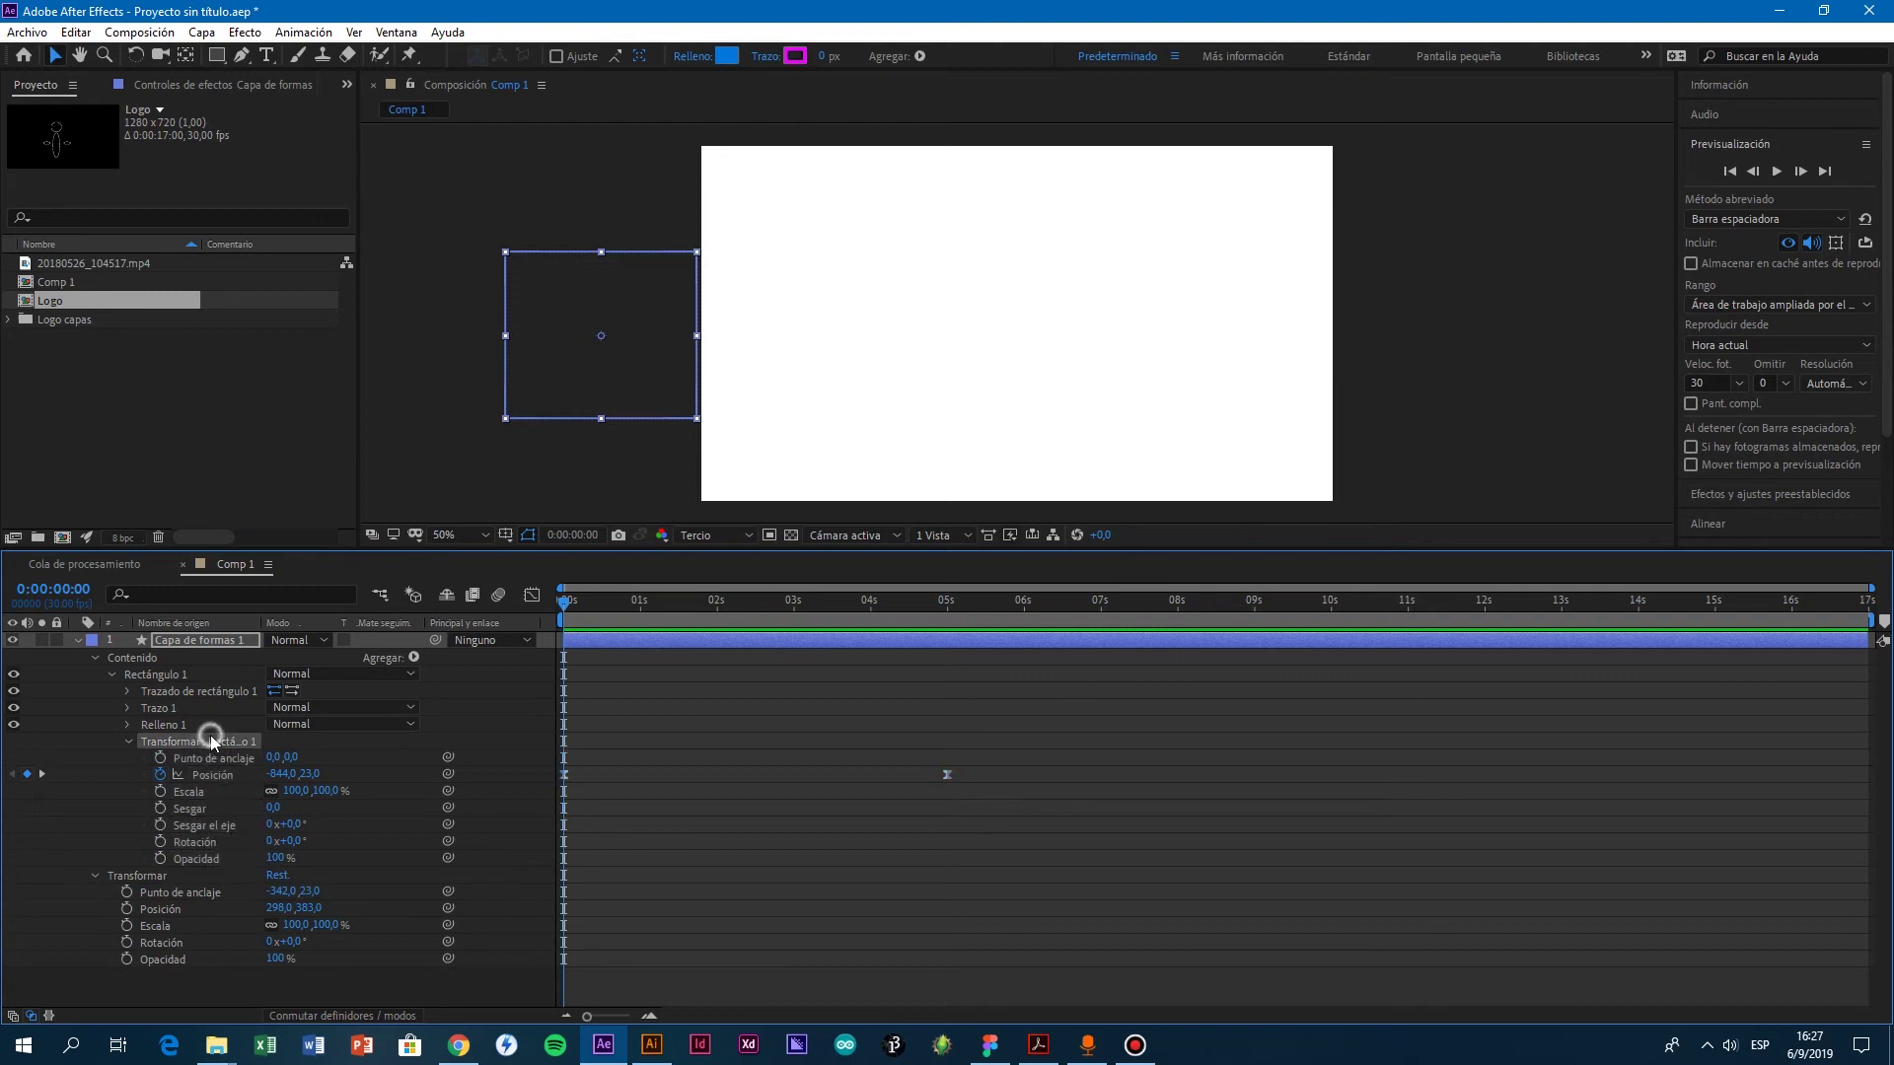
left_click(202, 844)
left_click(159, 843)
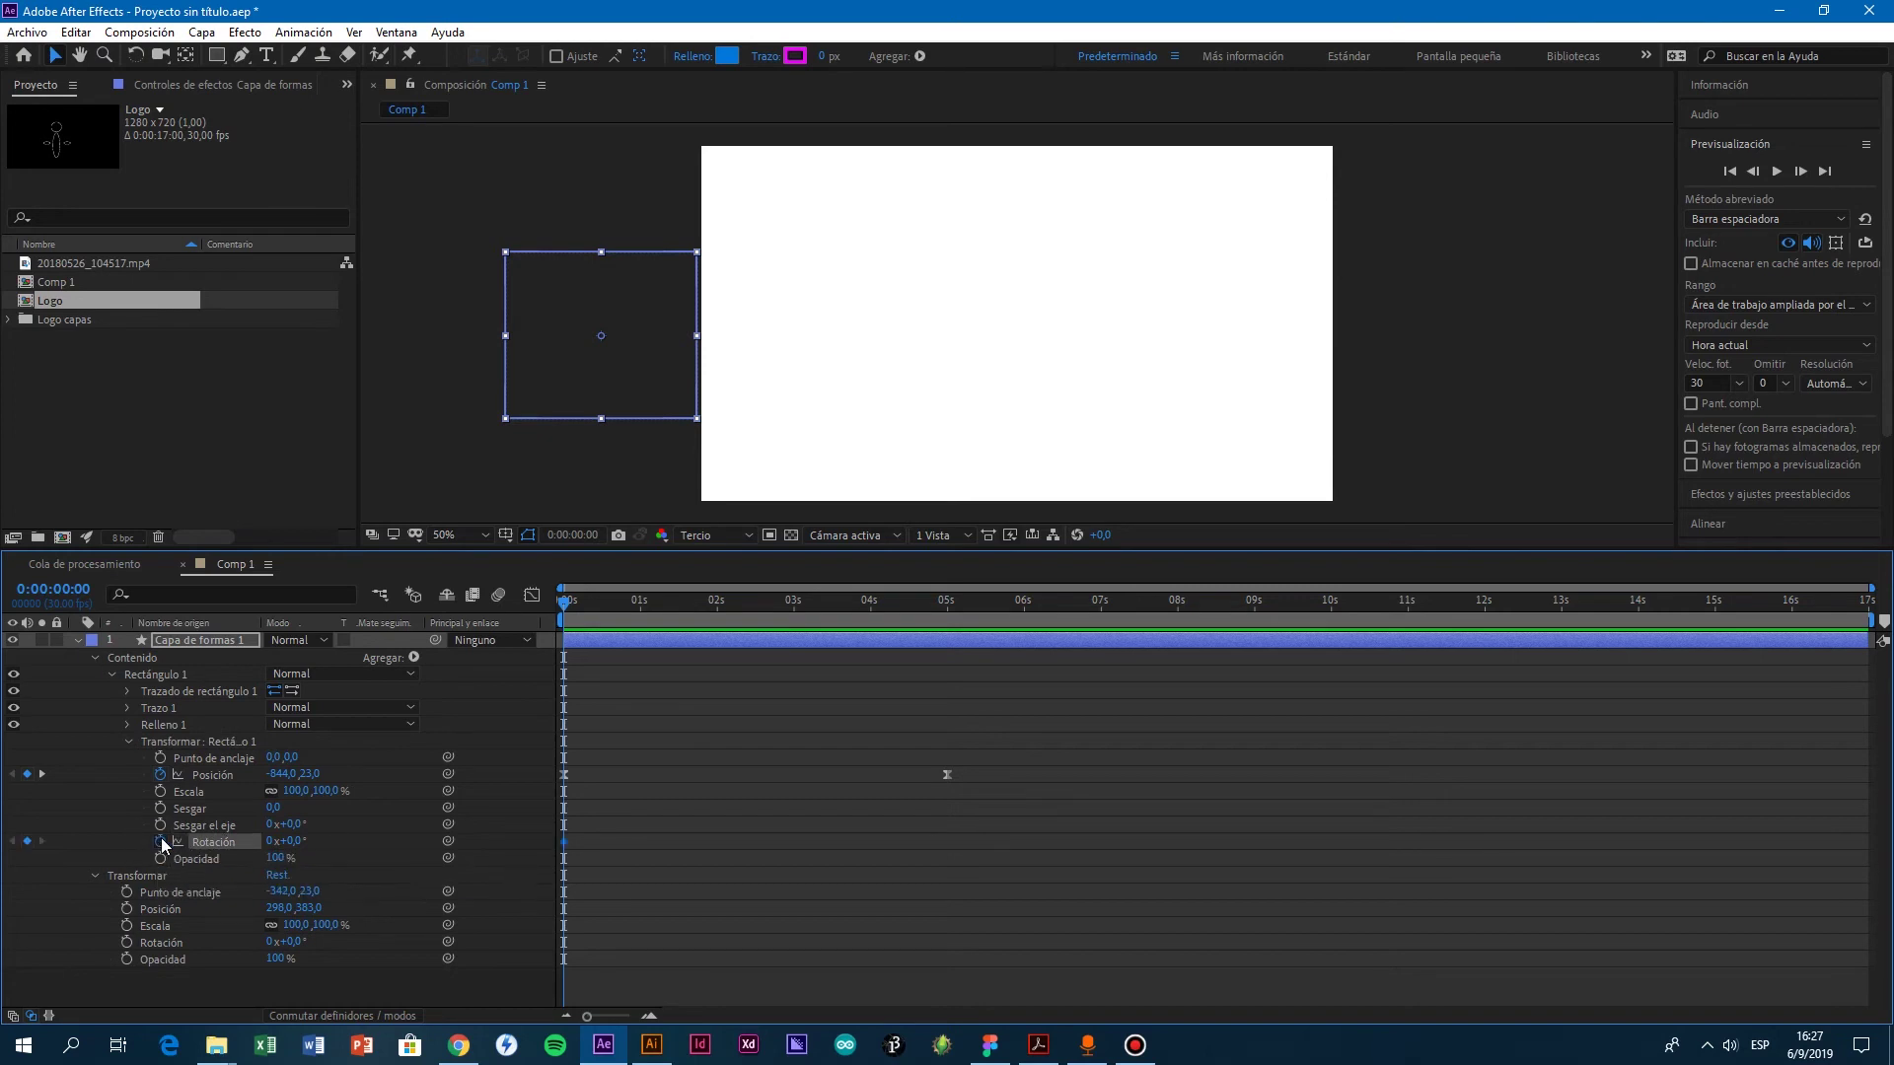
Step: At 0:00:05:00, try a rotation of 360° and of 2 full revolutions for Rectángulo 1
left_click_drag(594, 606, 945, 671)
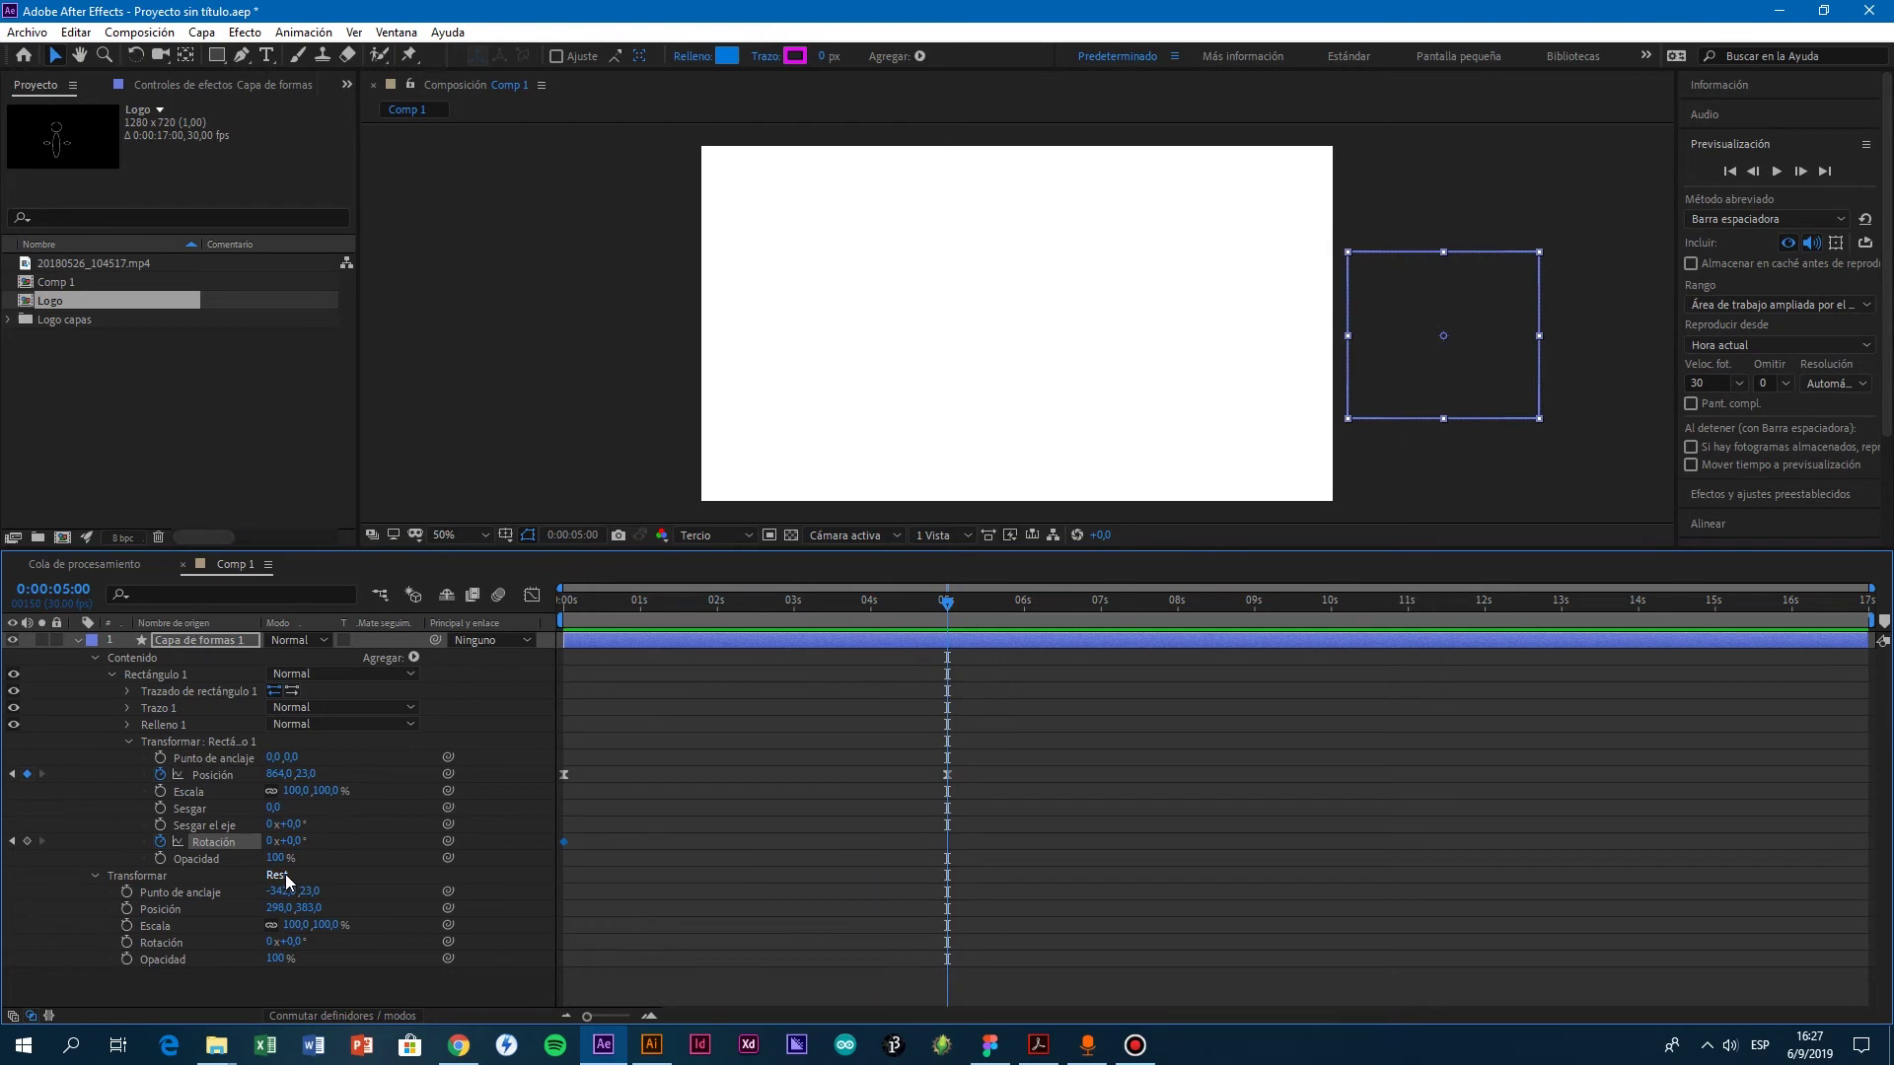
left_click(295, 840)
type("360")
key("Return")
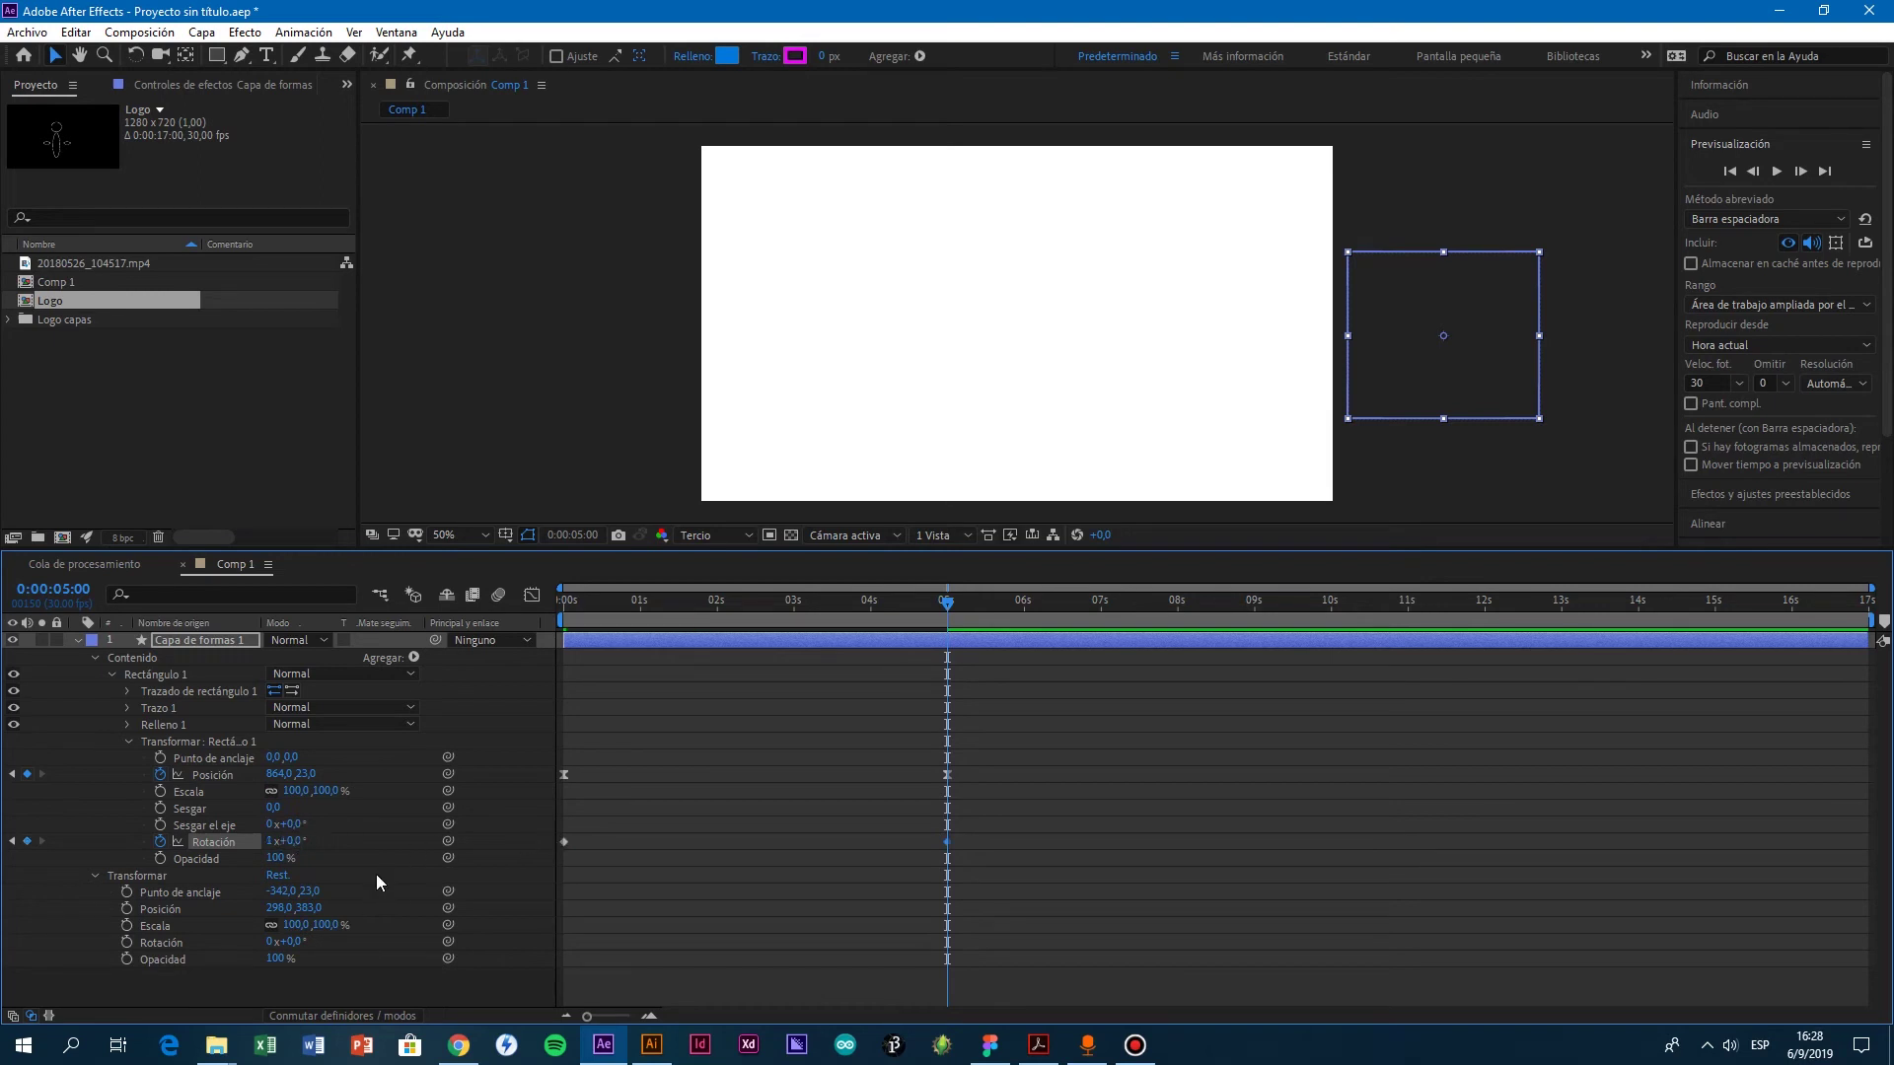
left_click(269, 841)
type("2")
key("Return")
left_click_drag(944, 605, 532, 678)
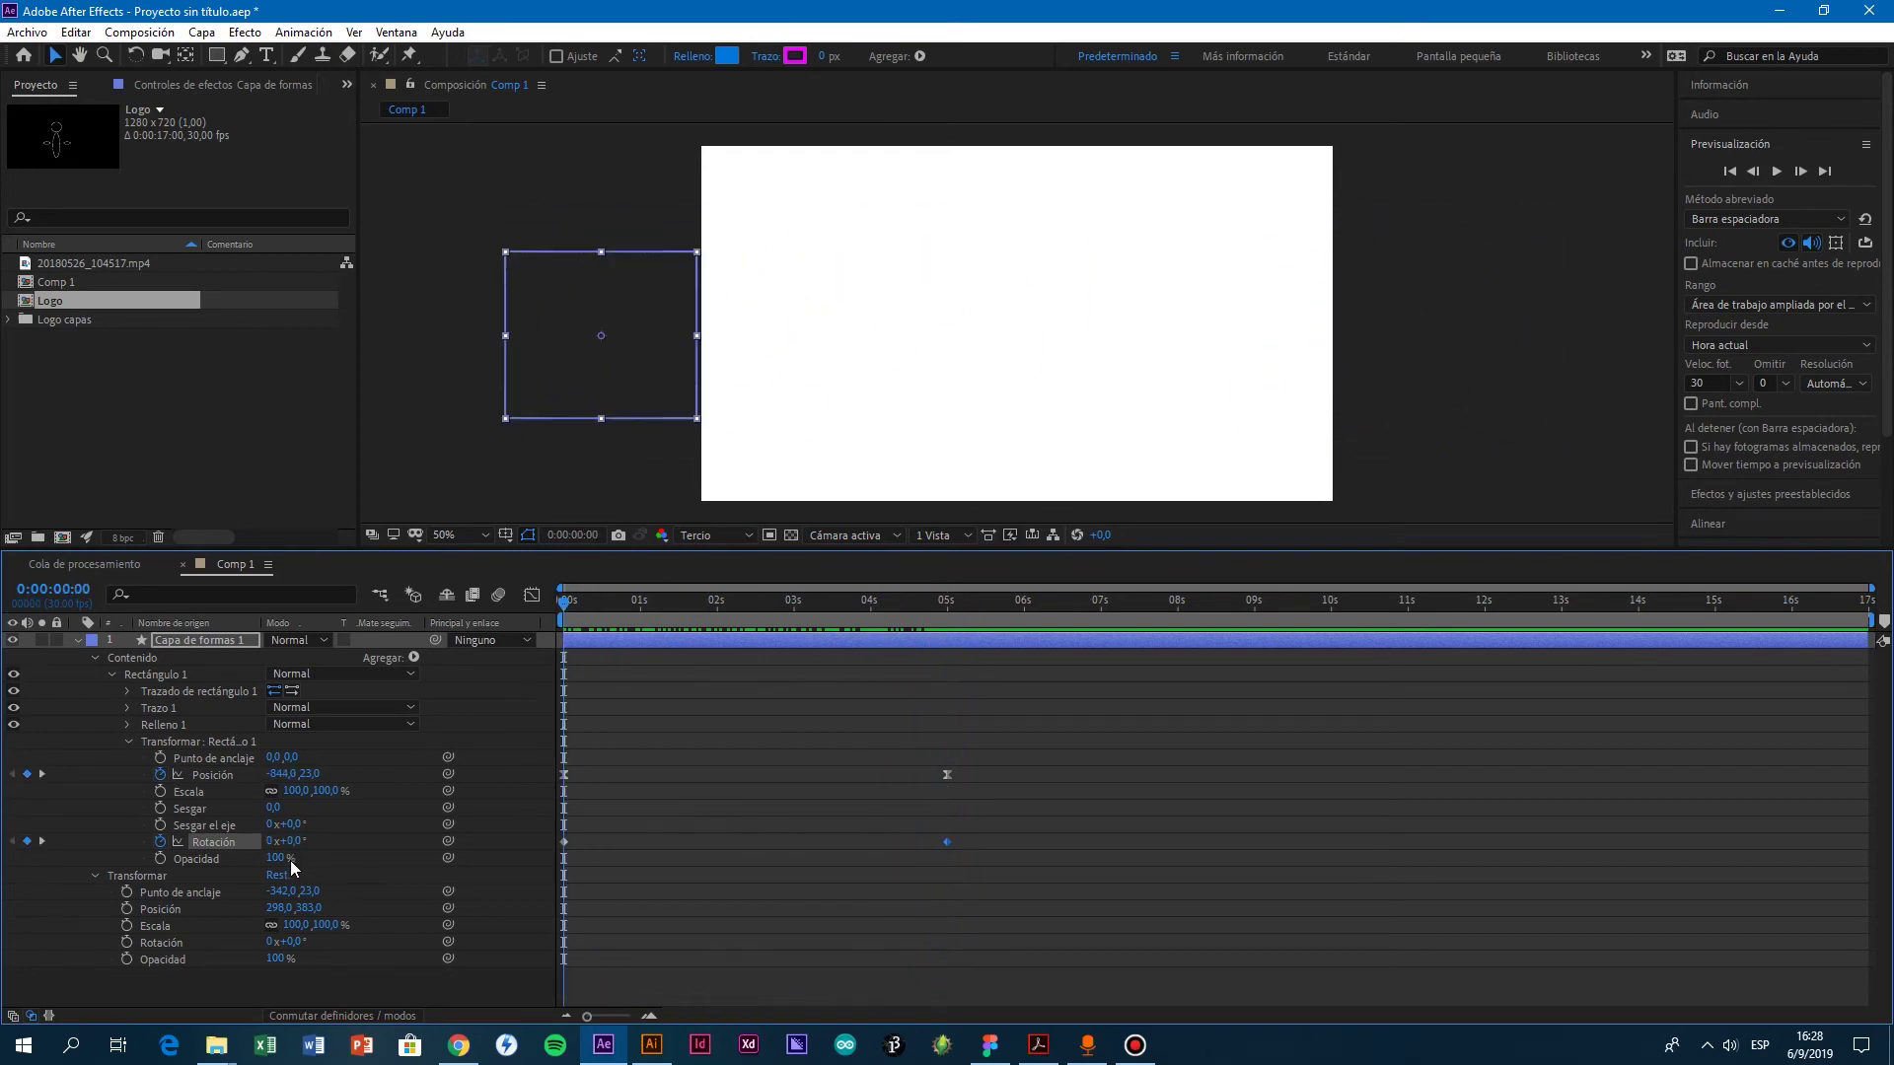
Step: At 0:00:05:00, reset the revolutions to 0 and set the rotation of Rectángulo 1 to 570°
left_click_drag(574, 622, 955, 655)
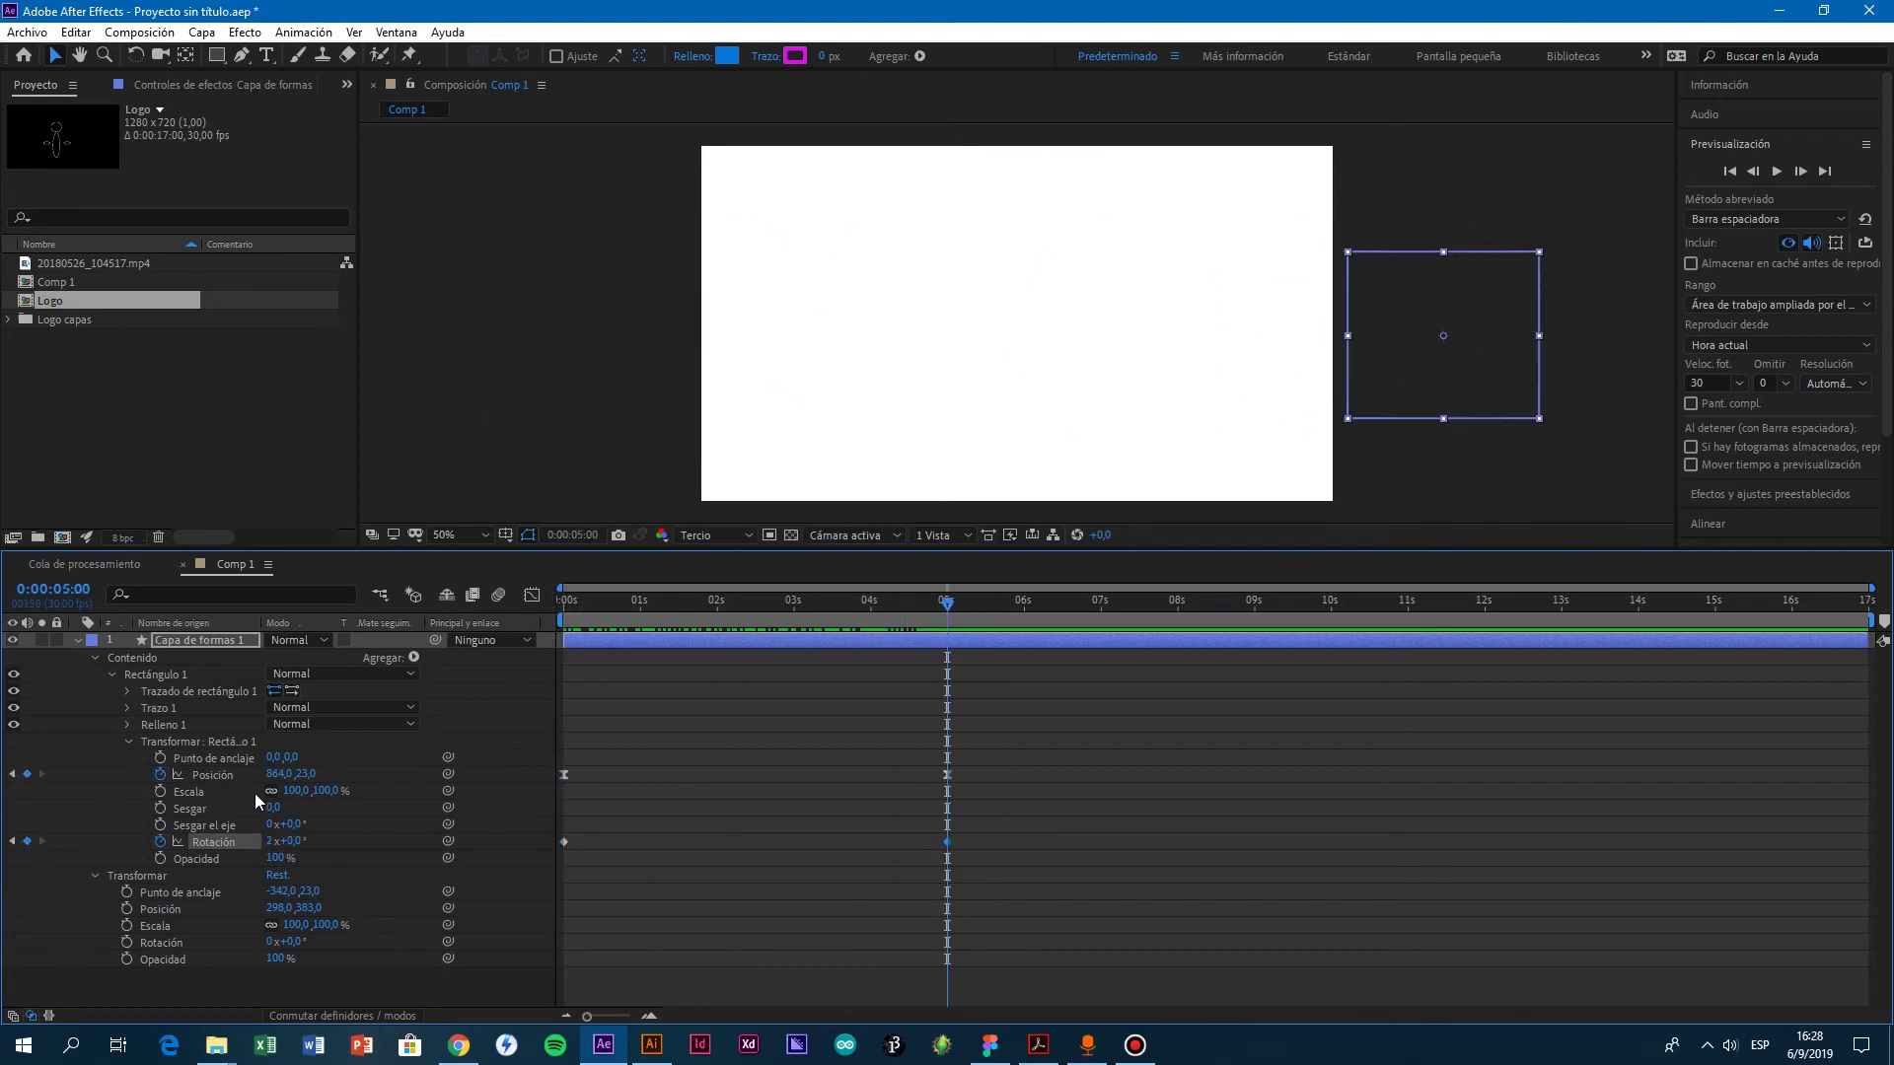
left_click(270, 841)
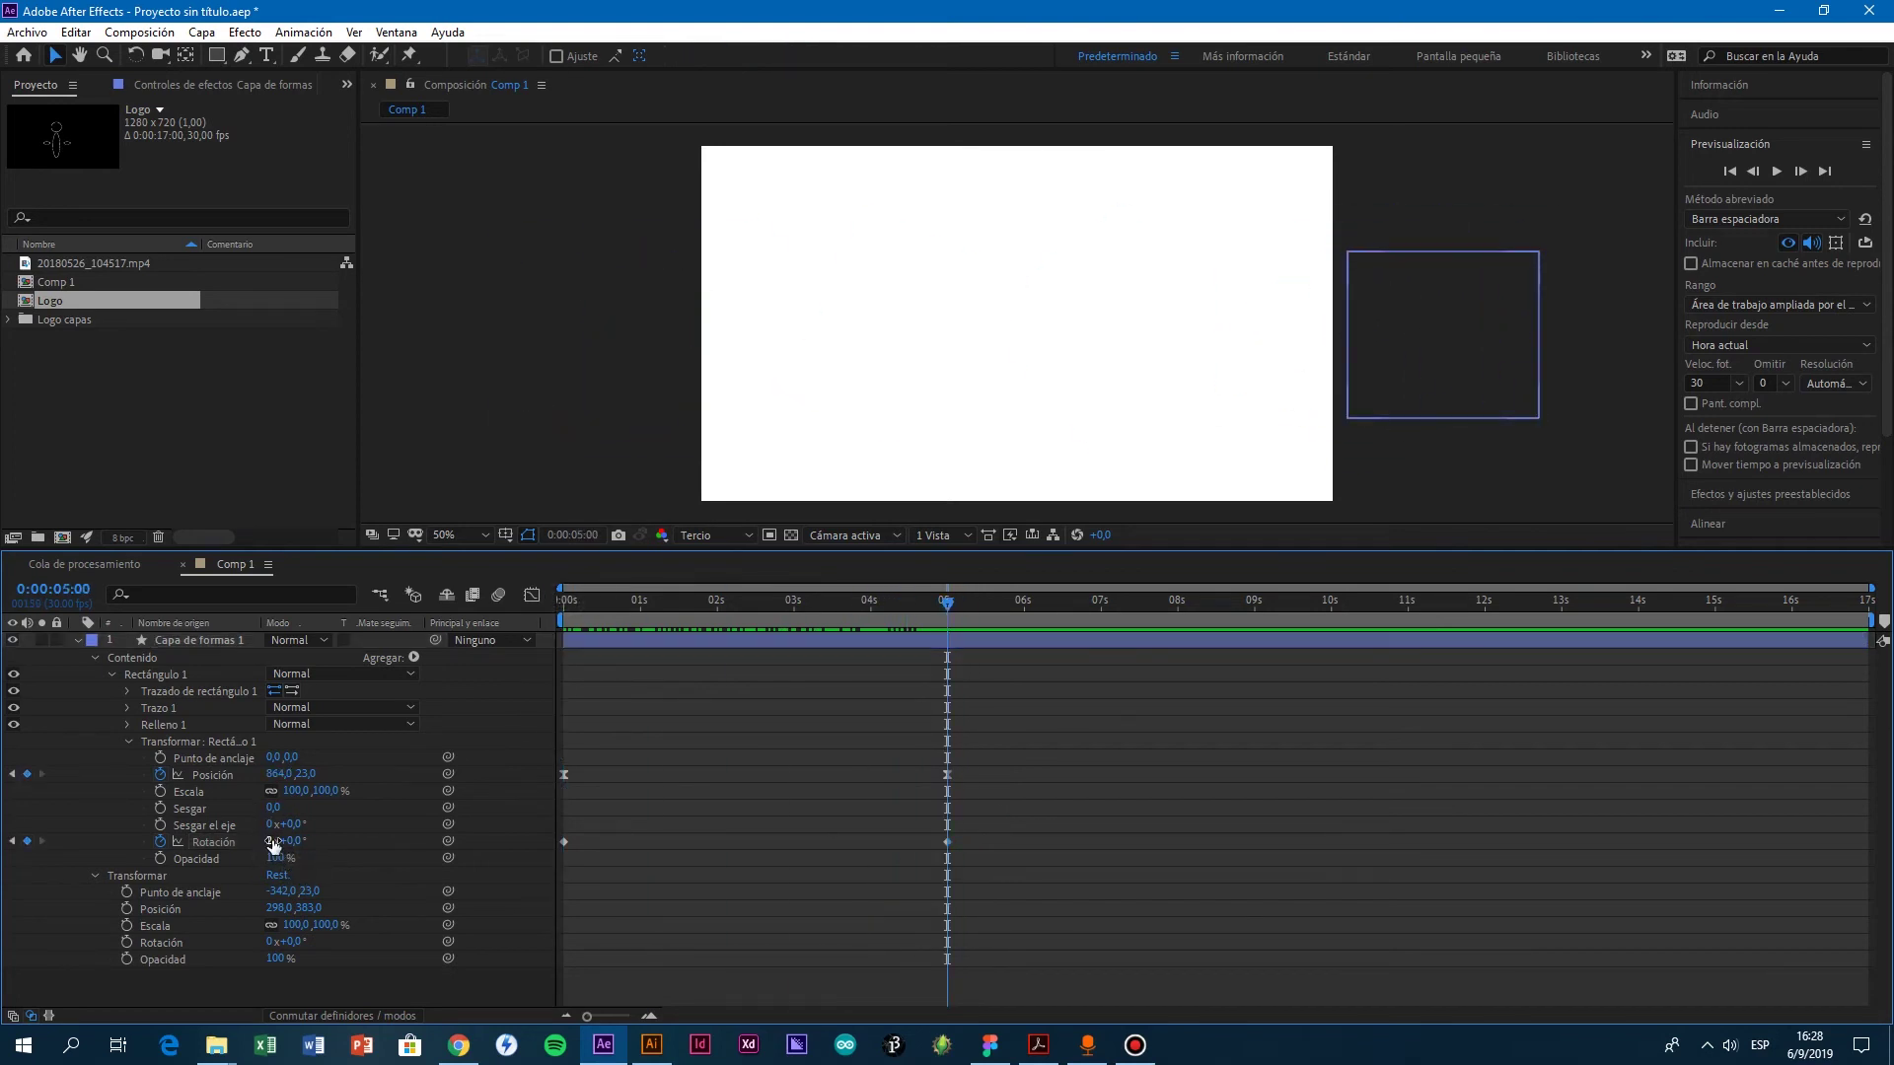
key("Return")
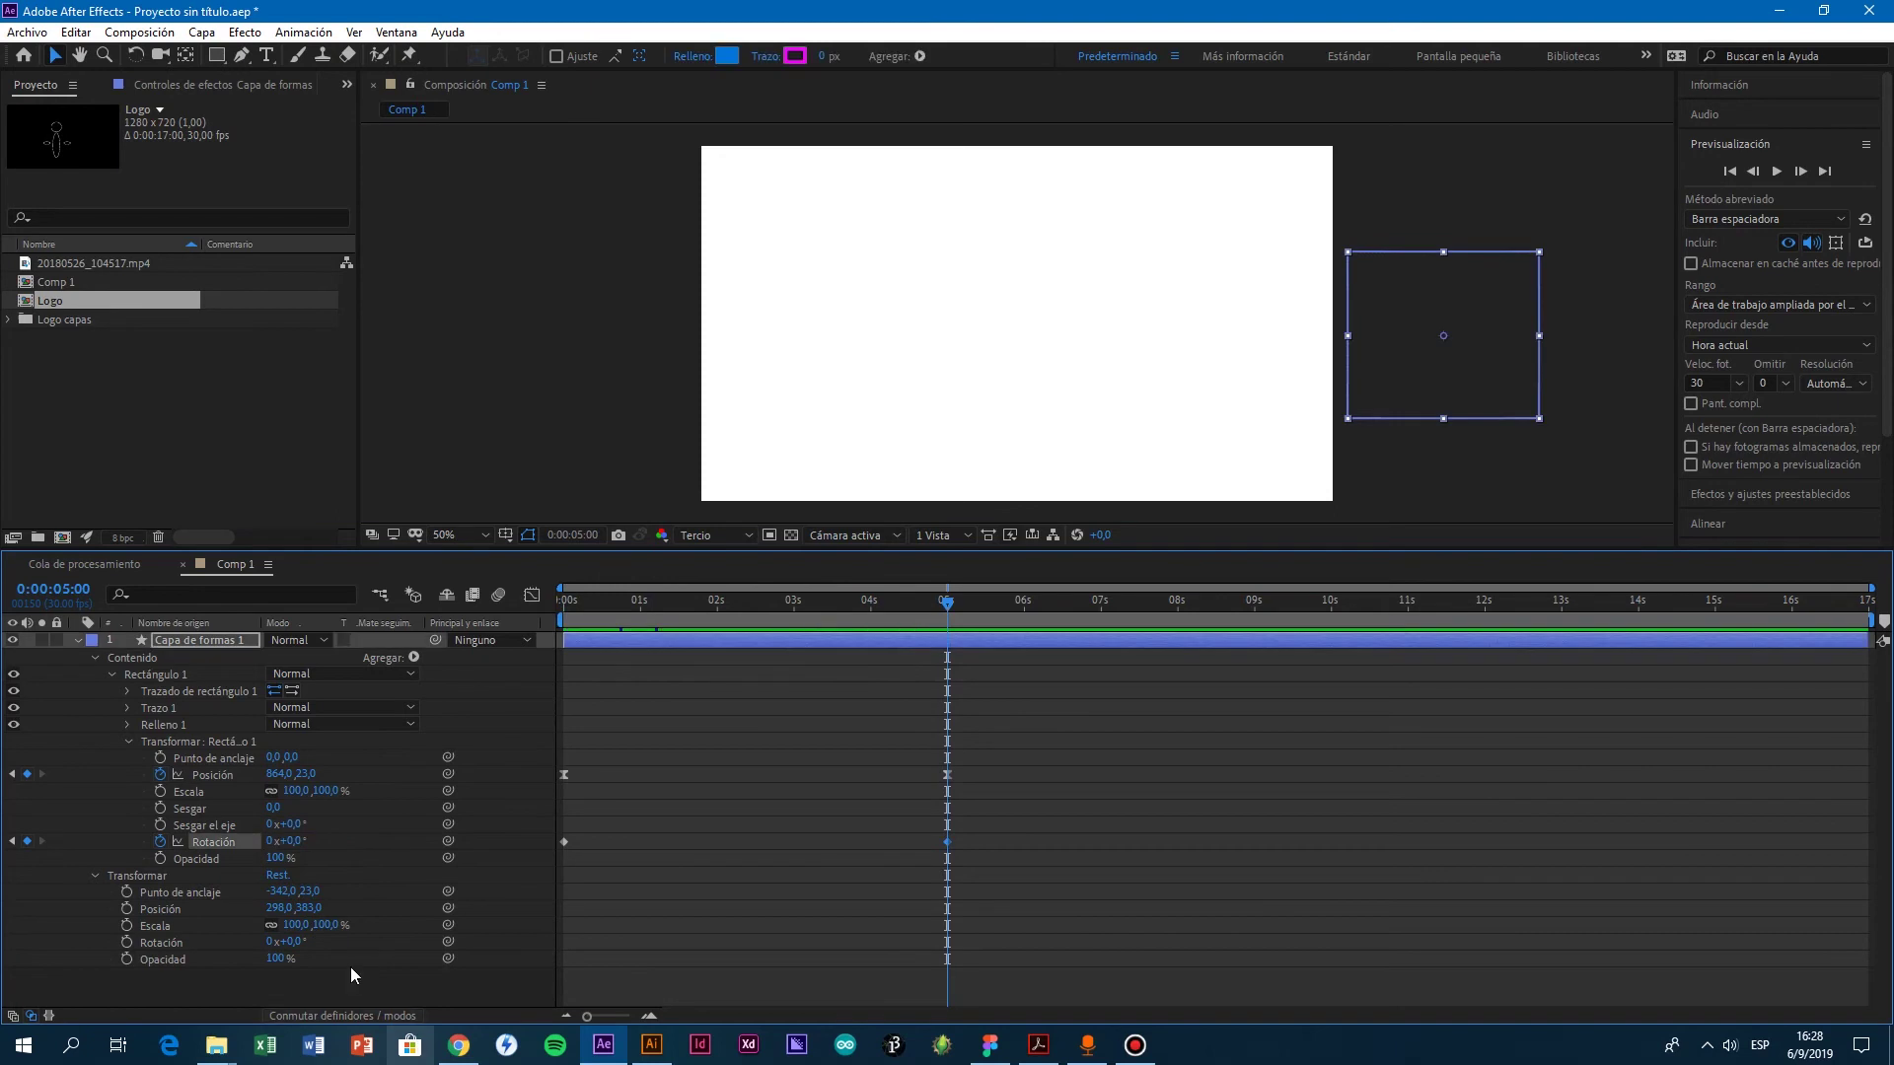
left_click(293, 841)
type("570")
key("Return")
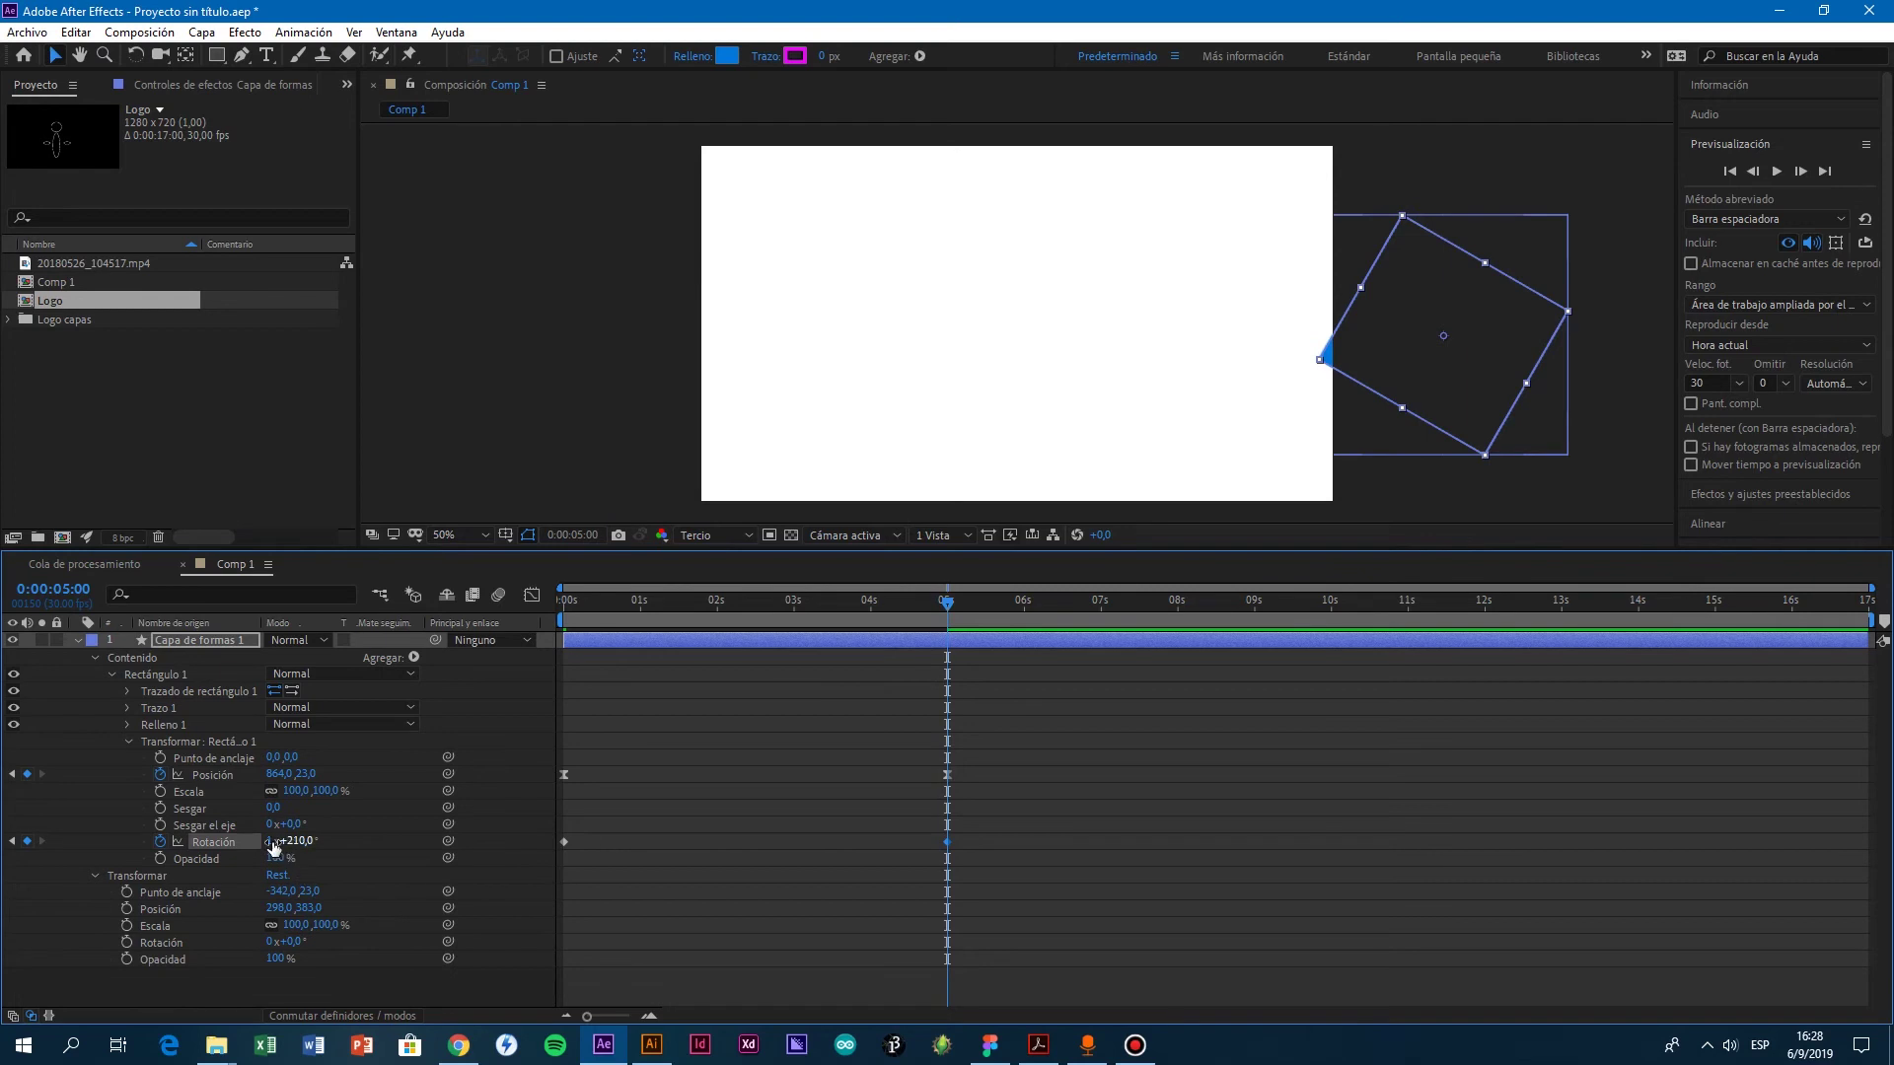
Step: Preview the rectangle's combined movement and rotation from the start, and return the current time to 0:00:00:00
left_click_drag(946, 602, 489, 608)
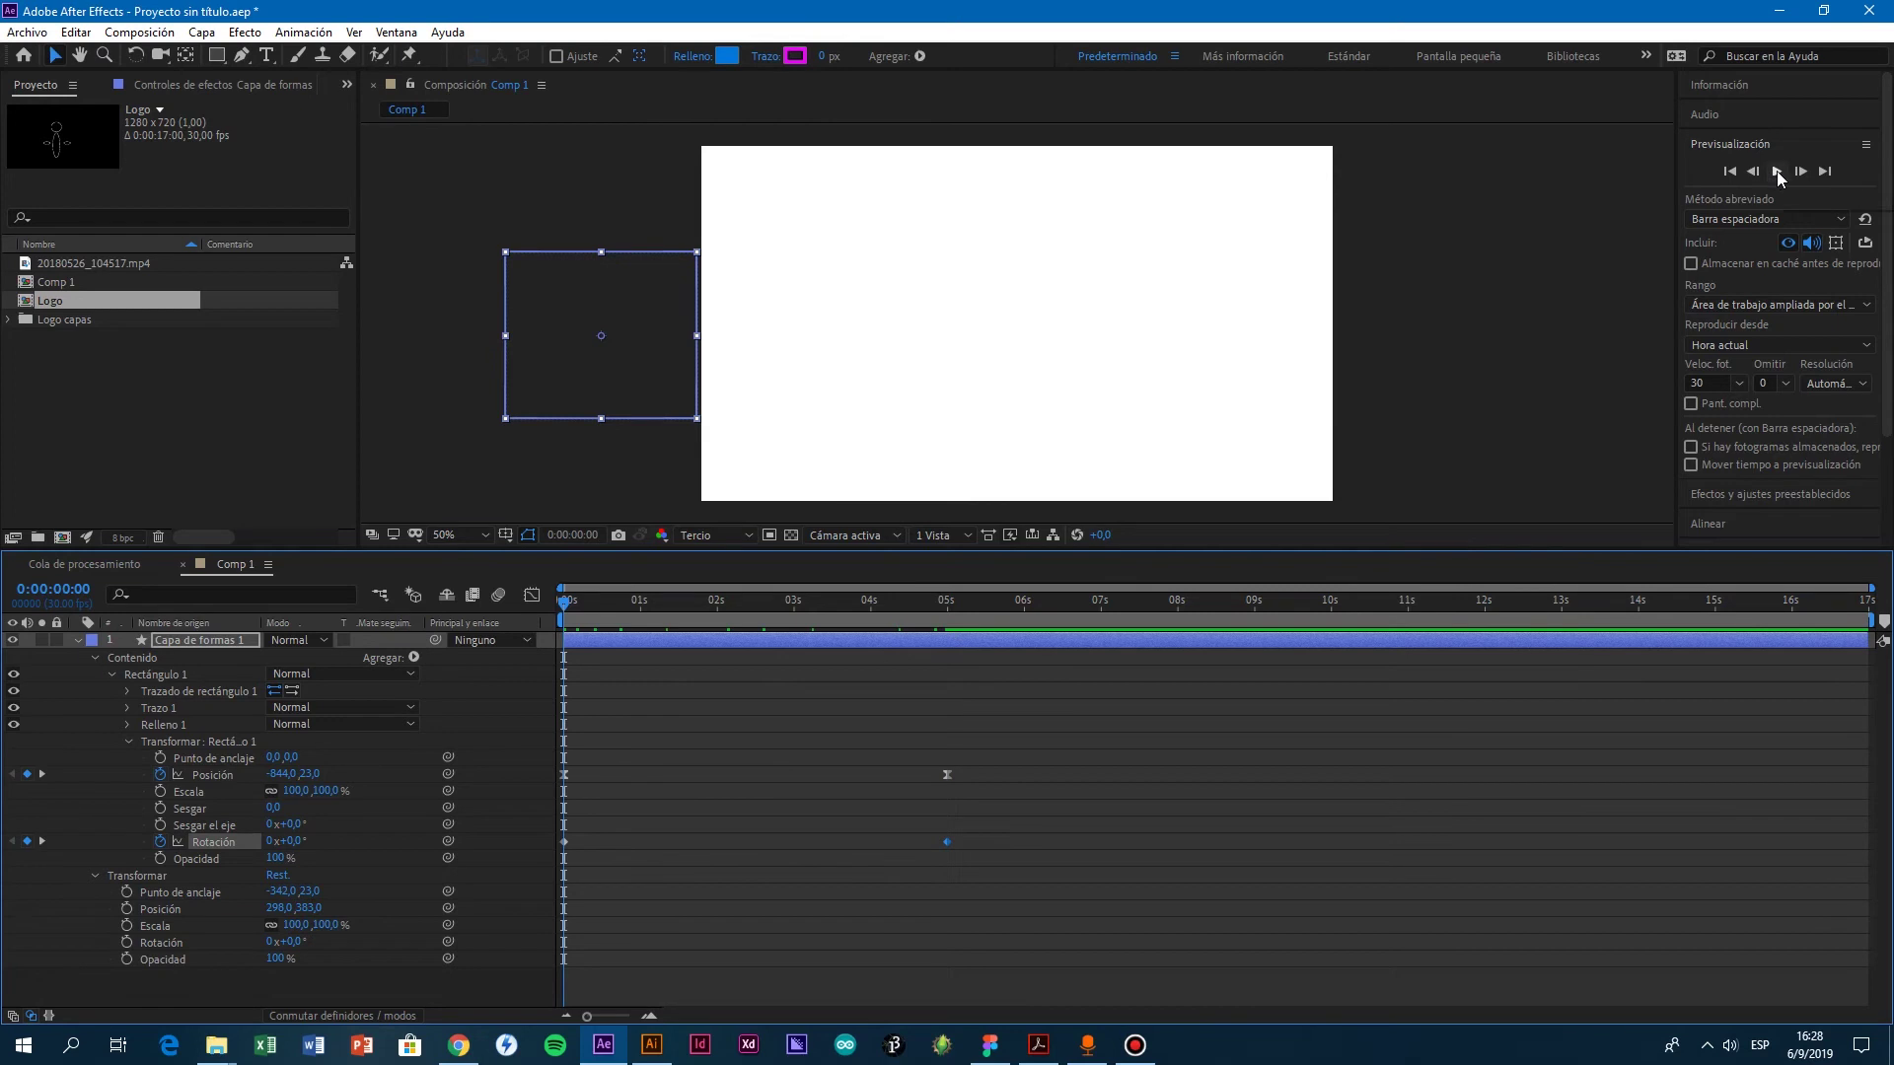
left_click(1777, 171)
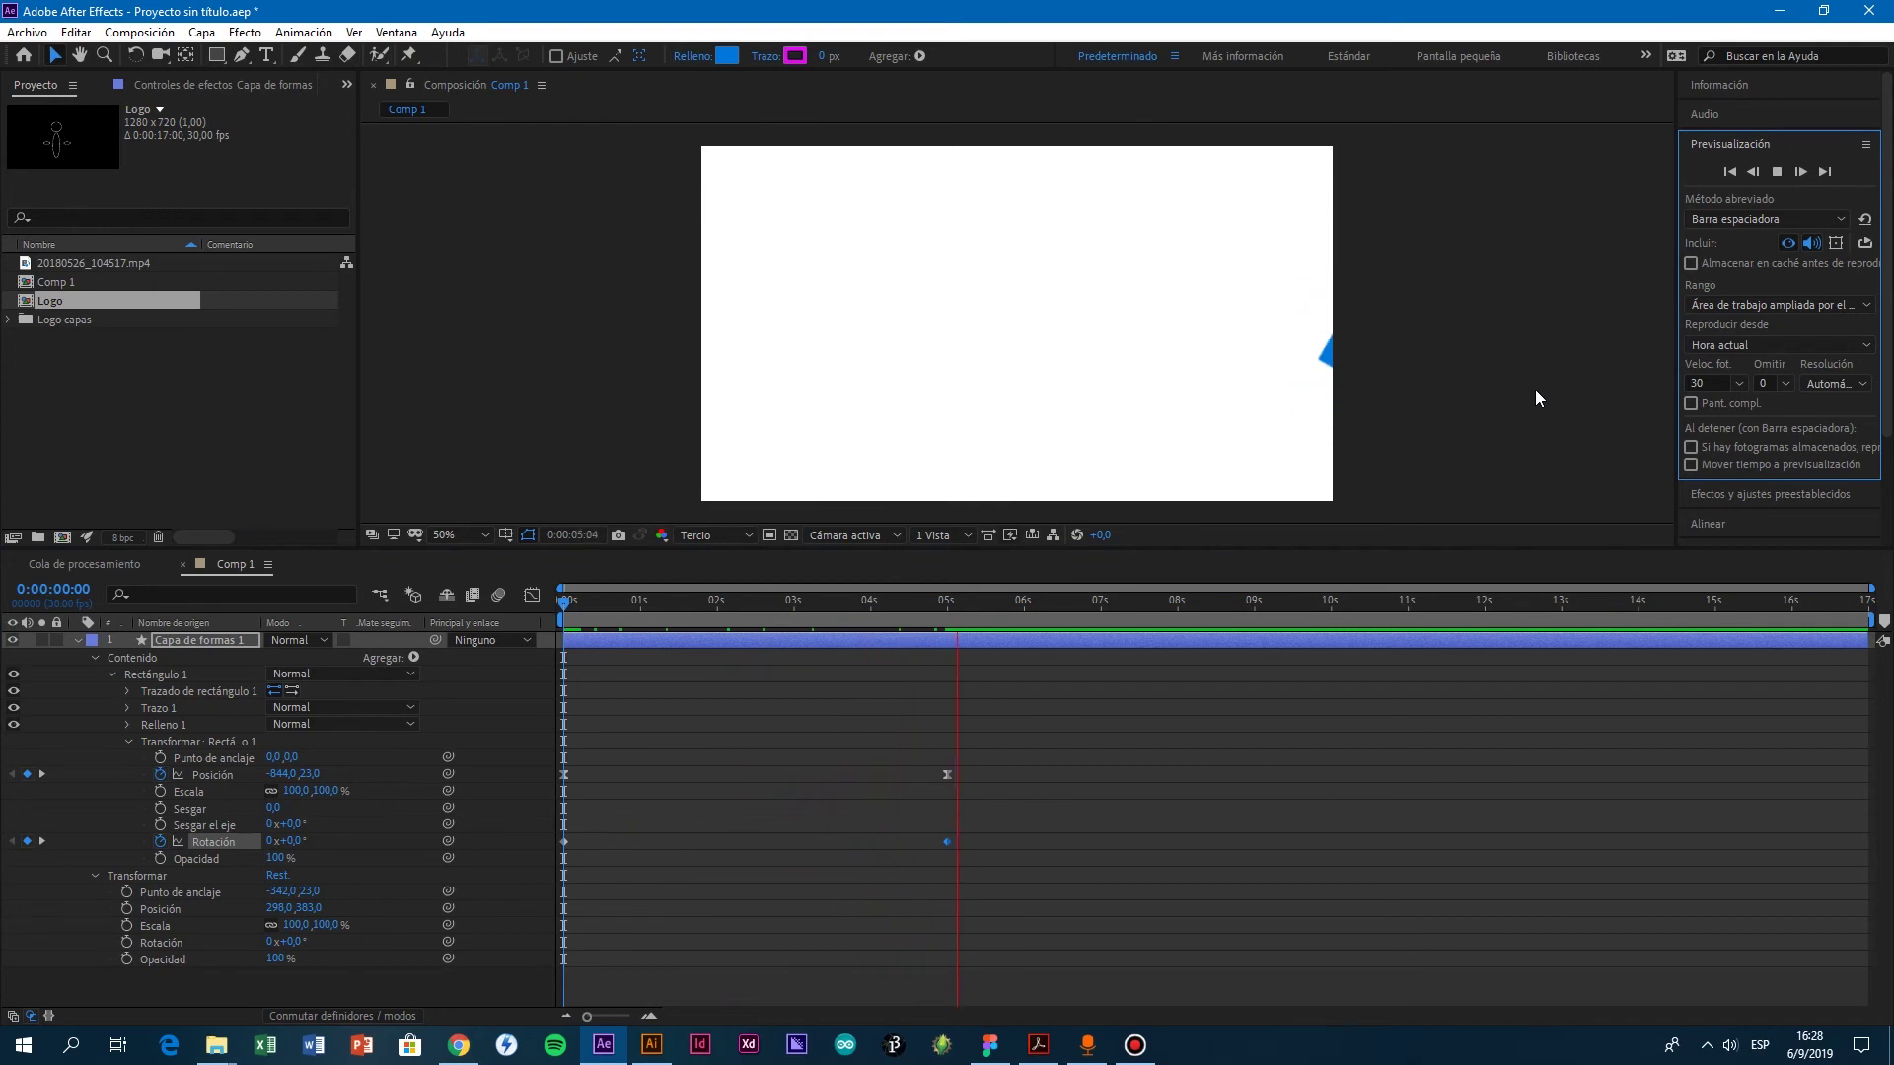
left_click(597, 602)
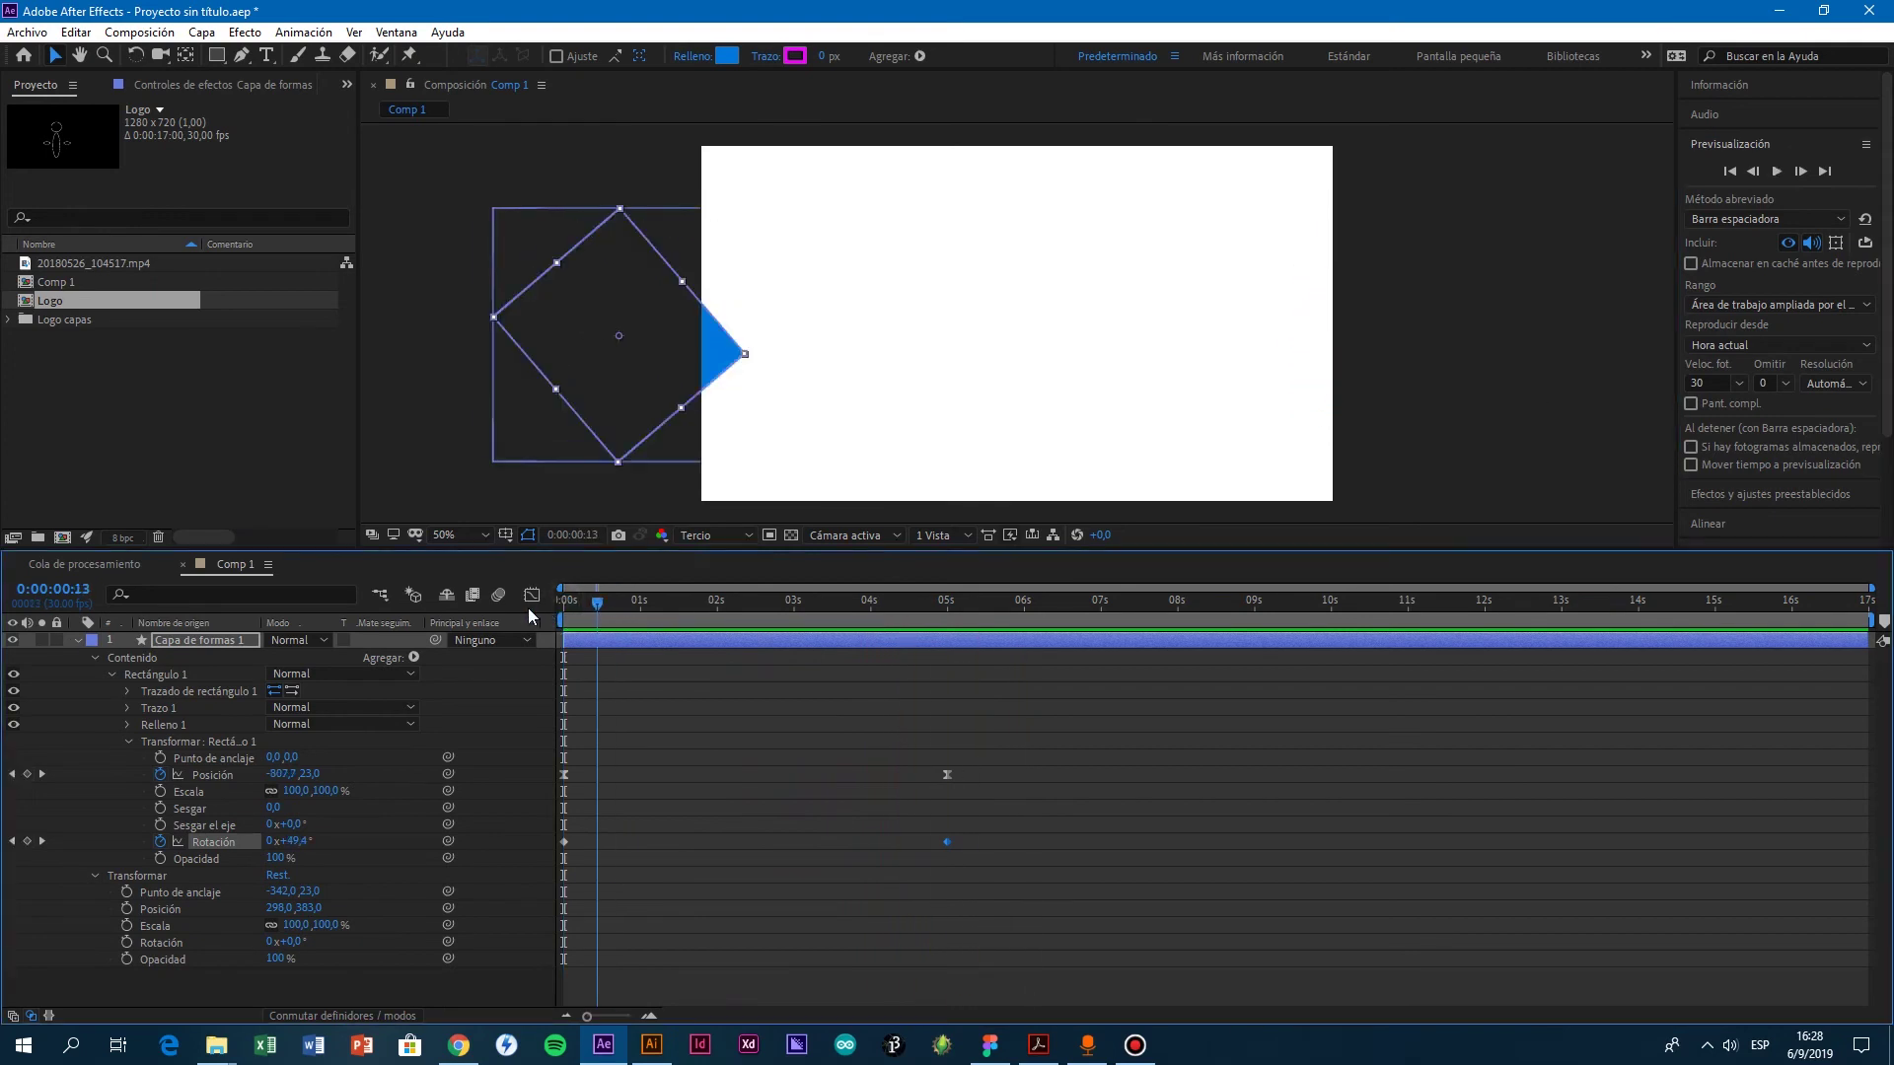
key("Home")
Step: Apply Desacelerac./Acelerac. suave to both rotation keyframes of Rectángulo 1 and preview the eased spin
left_click_drag(1036, 804, 558, 848)
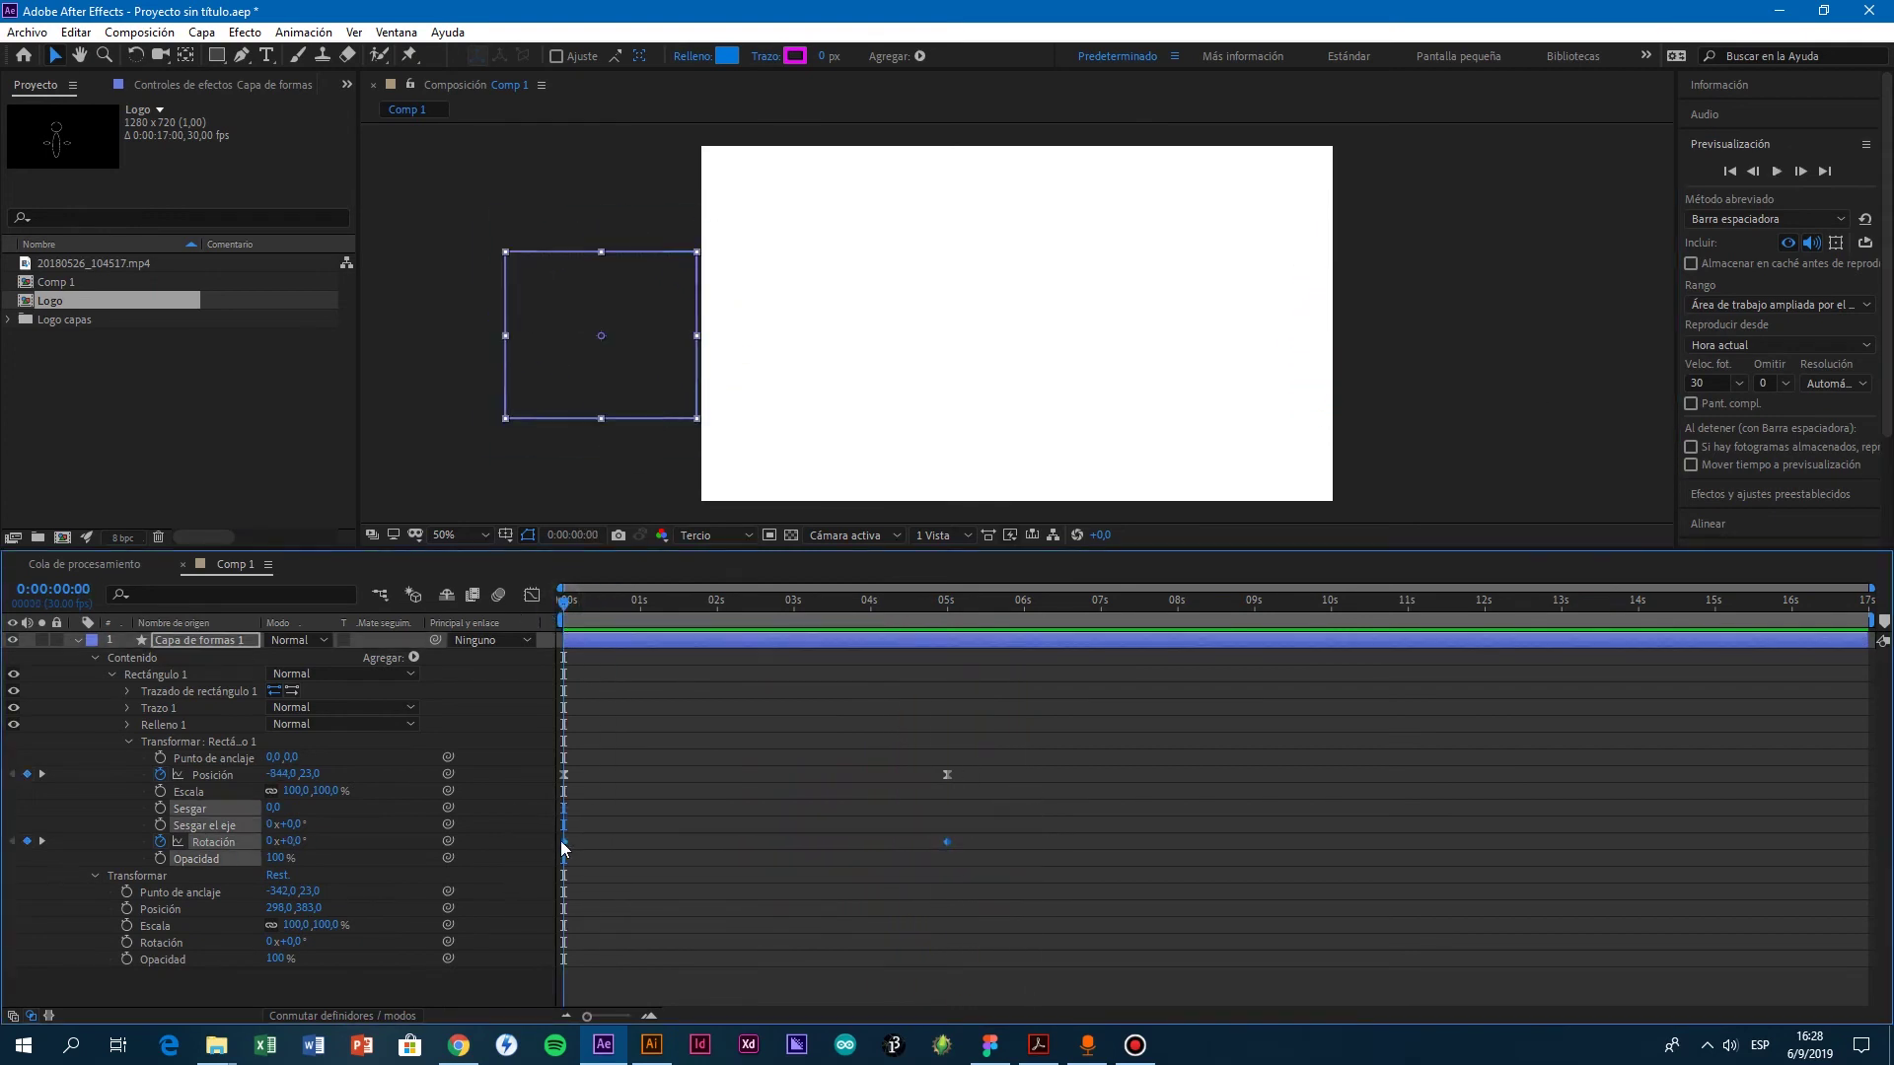
right_click(562, 842)
mouse_move(725, 826)
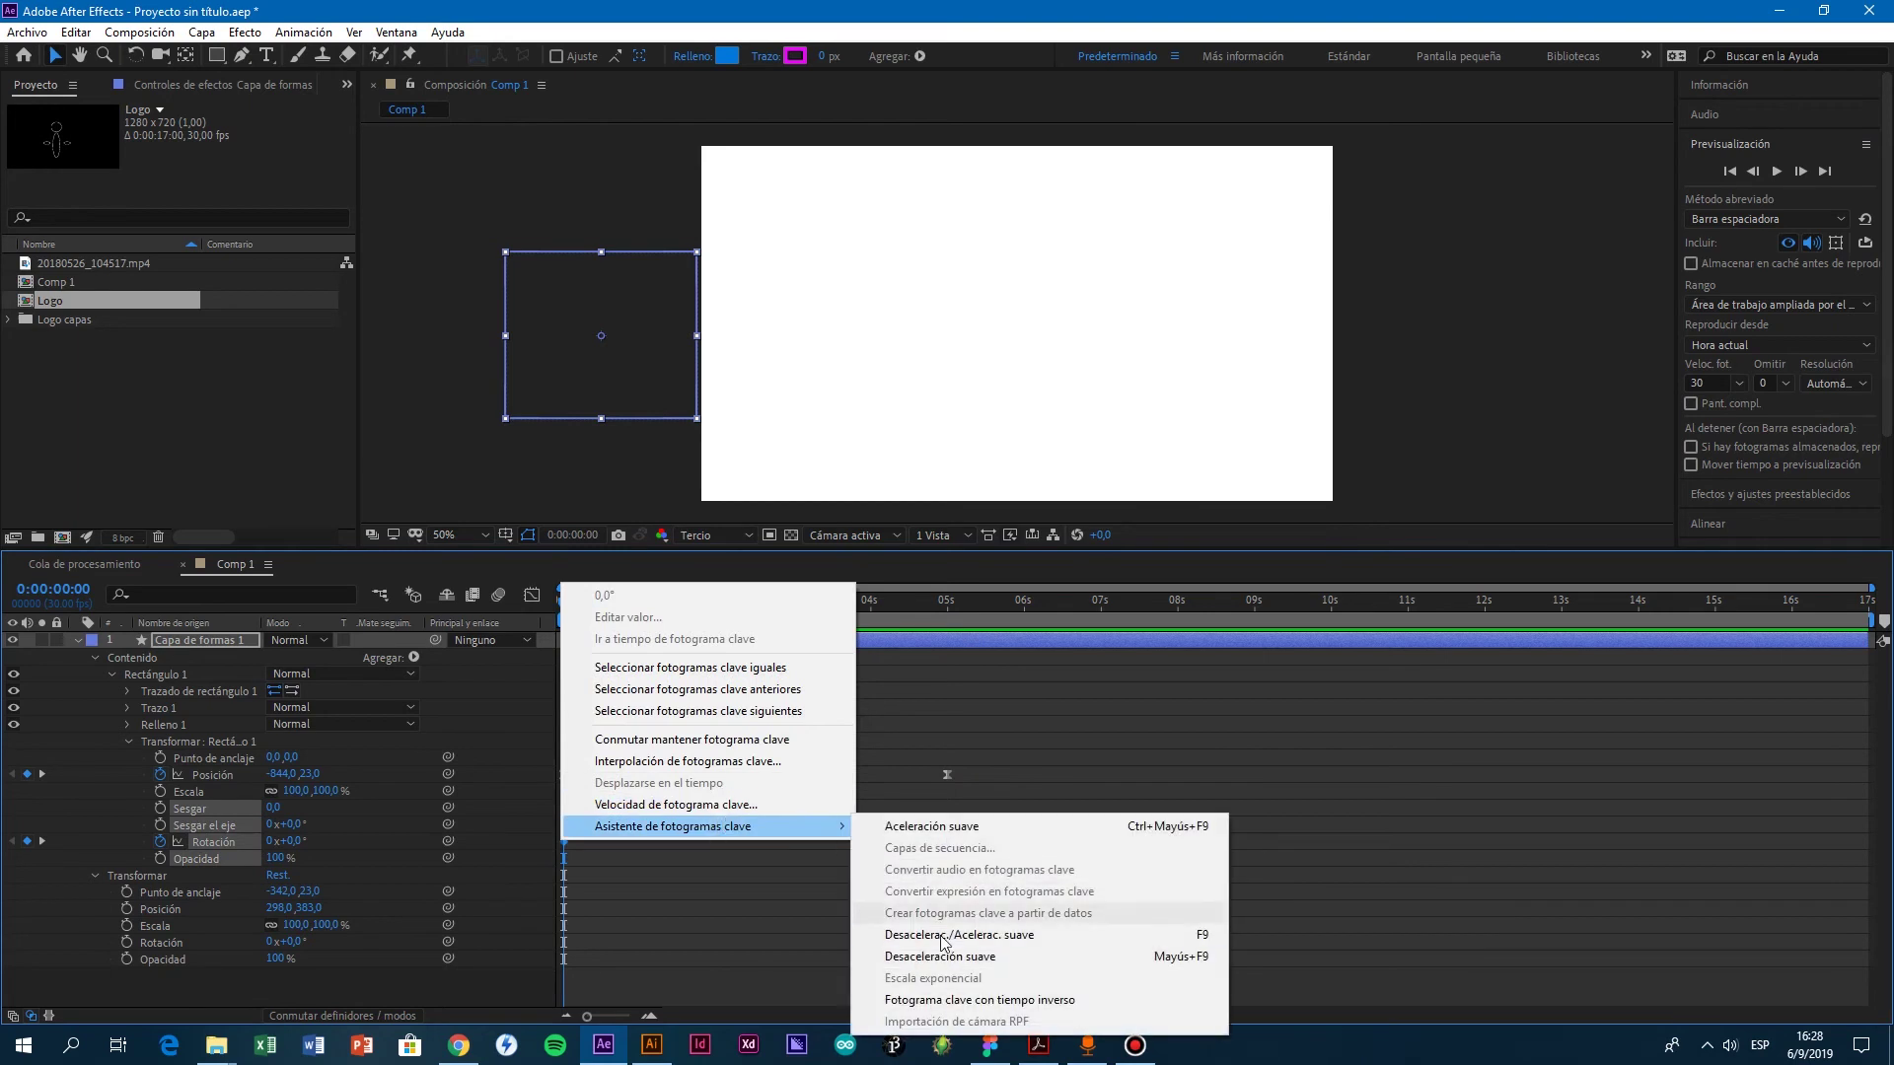
left_click(945, 935)
left_click(1776, 170)
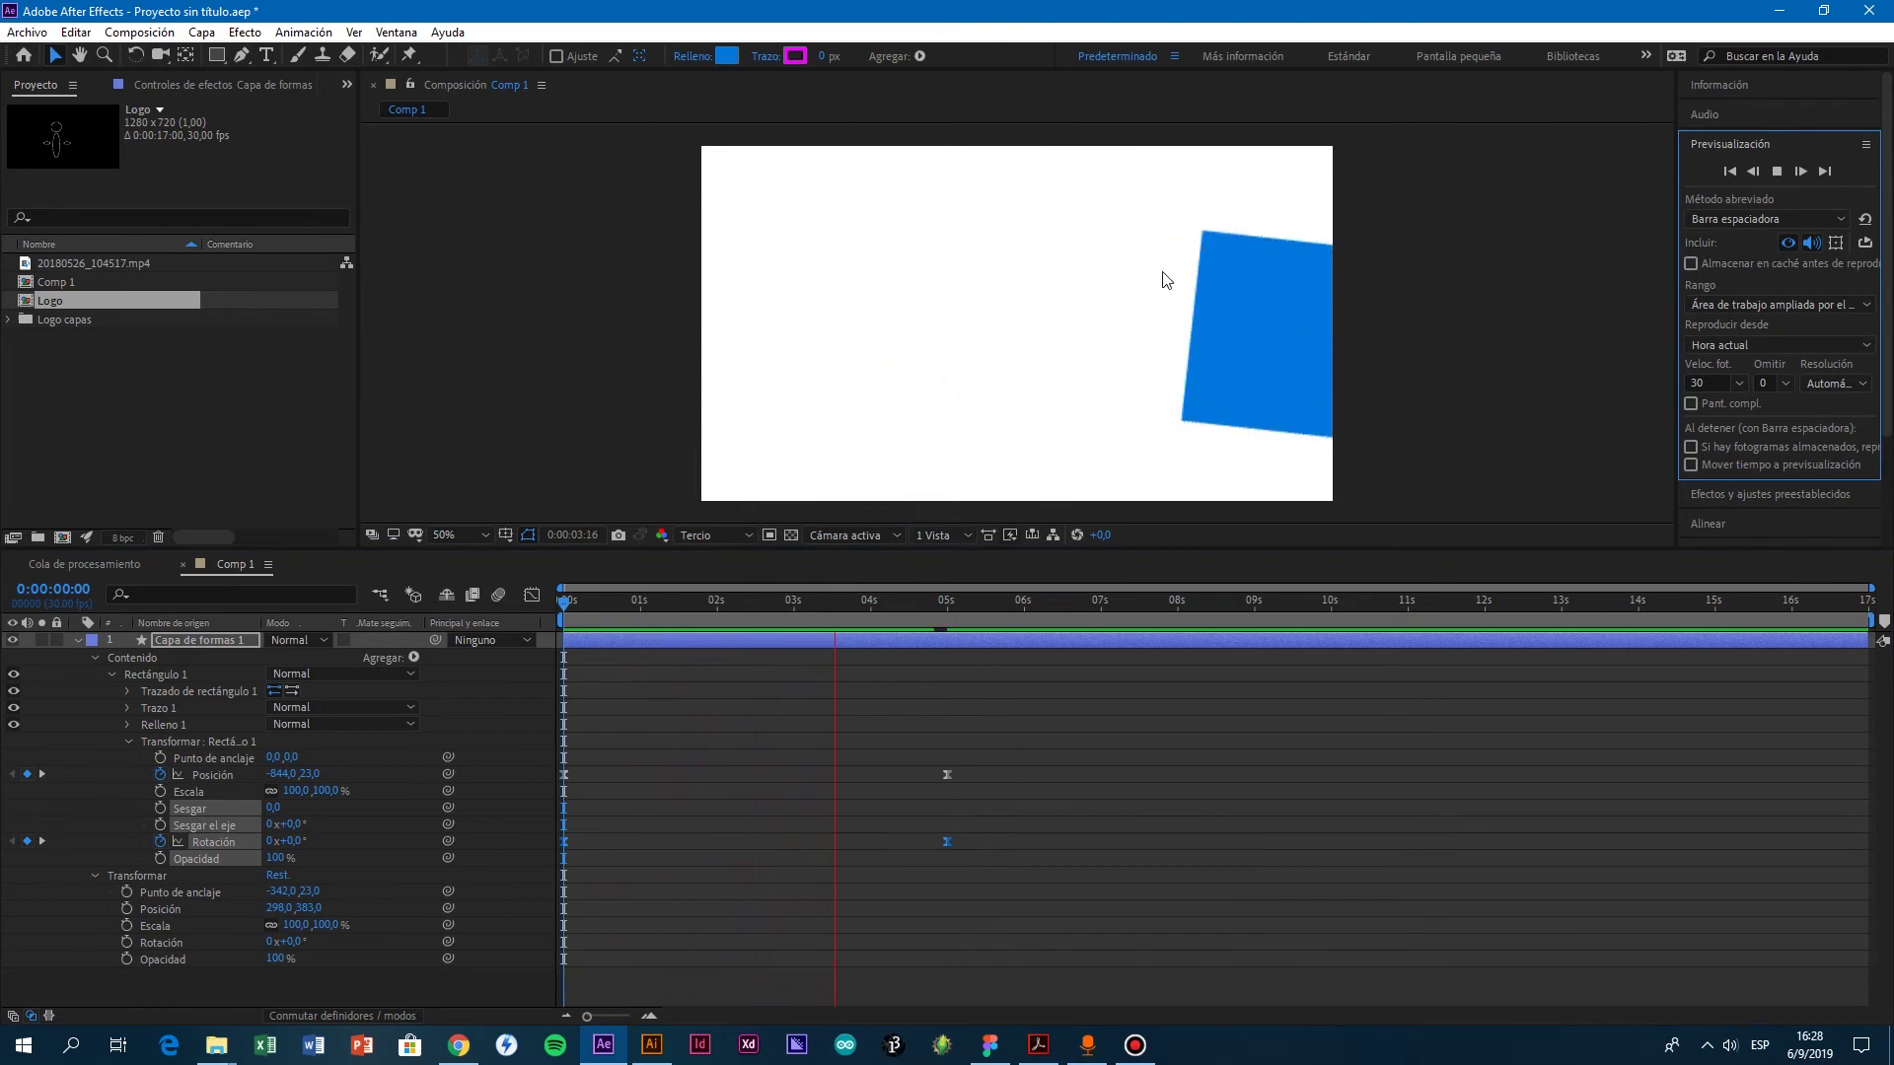
left_click(1776, 174)
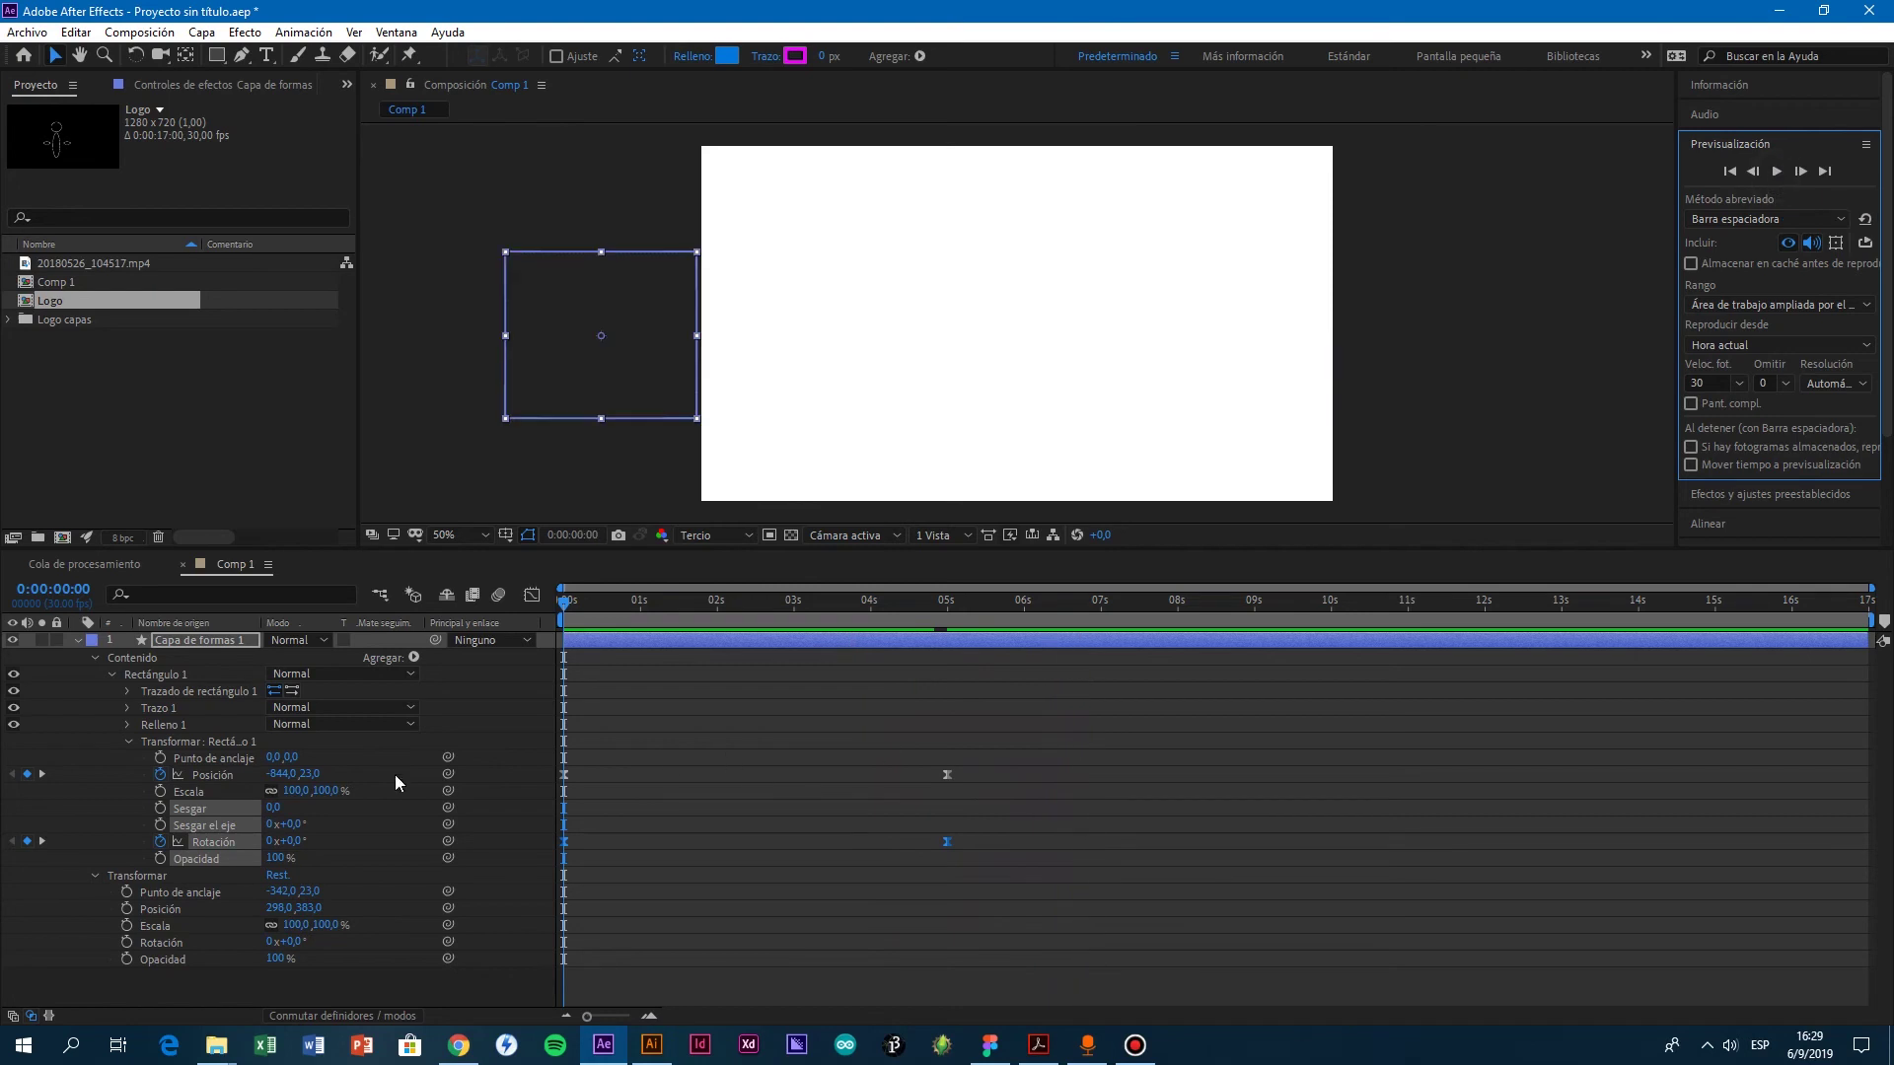
Step: Enable scale keyframes for Rectángulo 1 at 0:00:00:00 and set its scale to 150% at 0:00:05:00
left_click(209, 790)
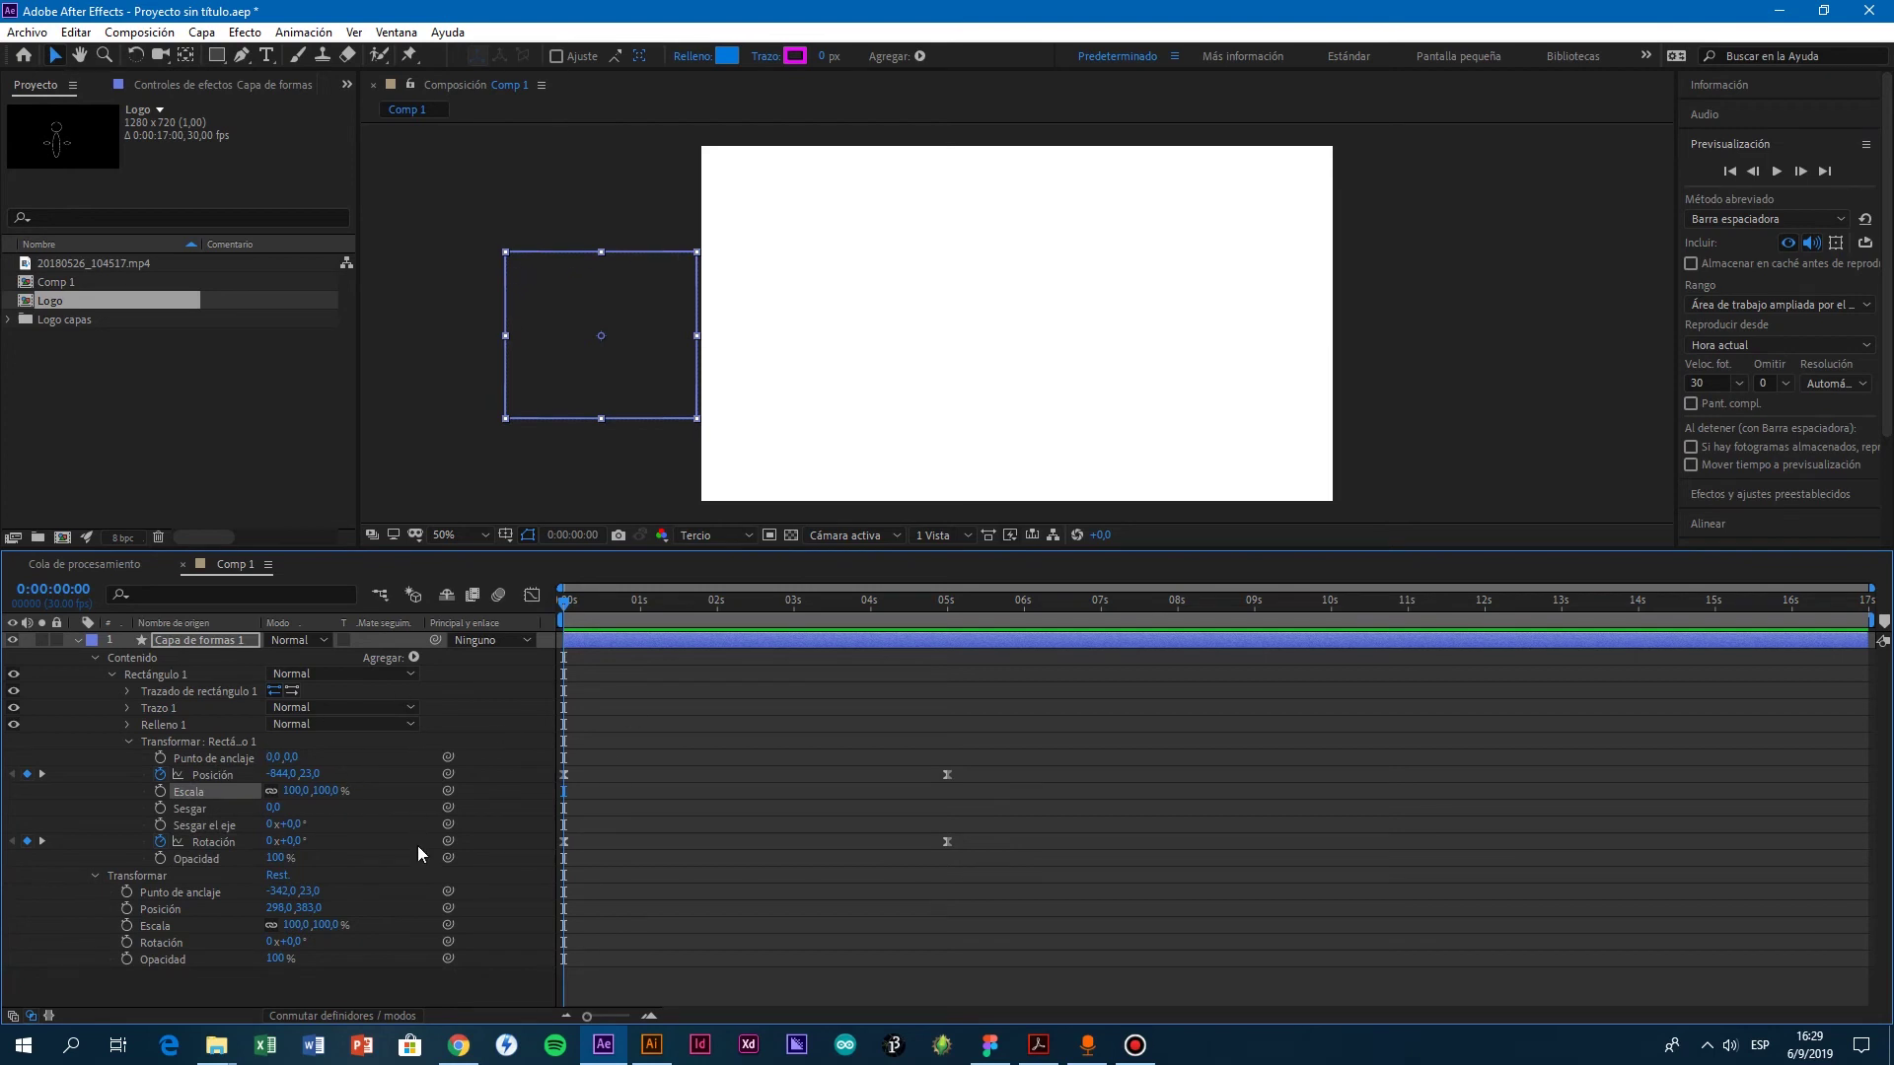
left_click(159, 792)
left_click_drag(563, 614, 944, 666)
left_click(295, 791)
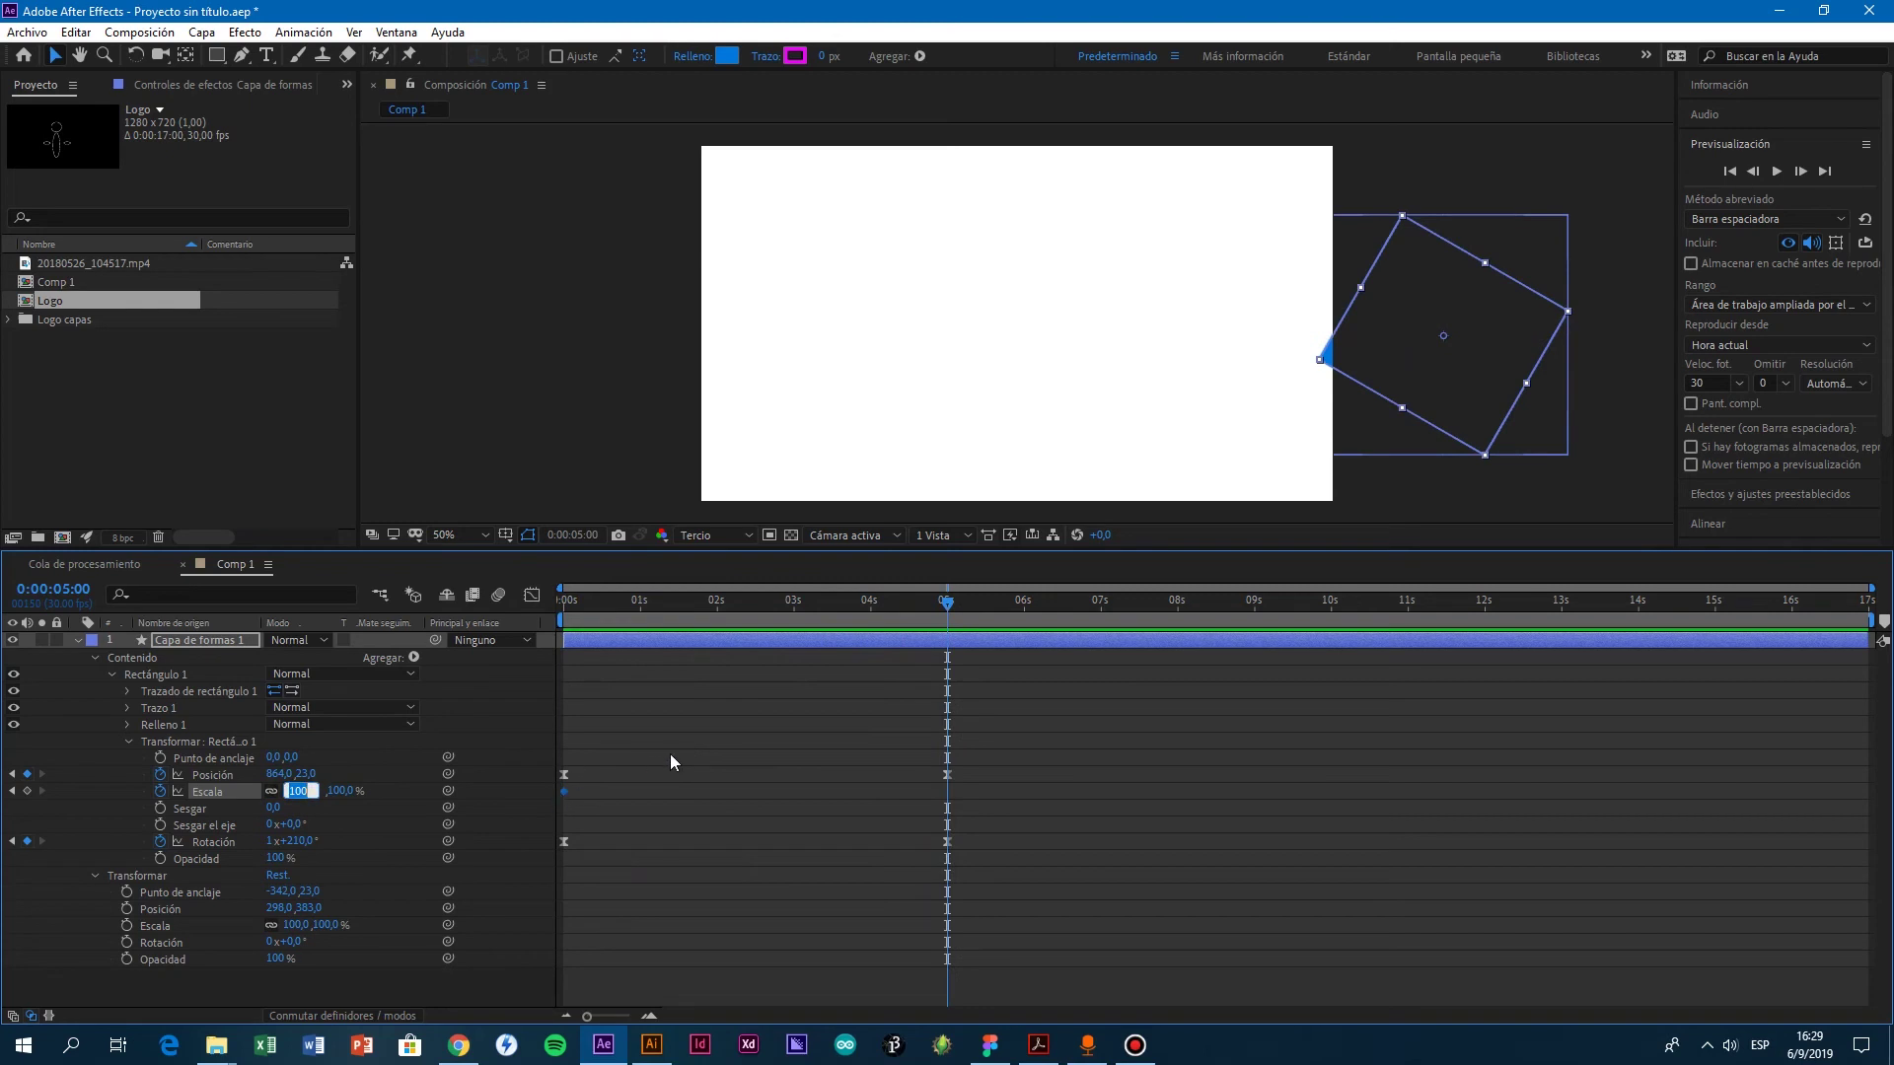
type("150")
key("Return")
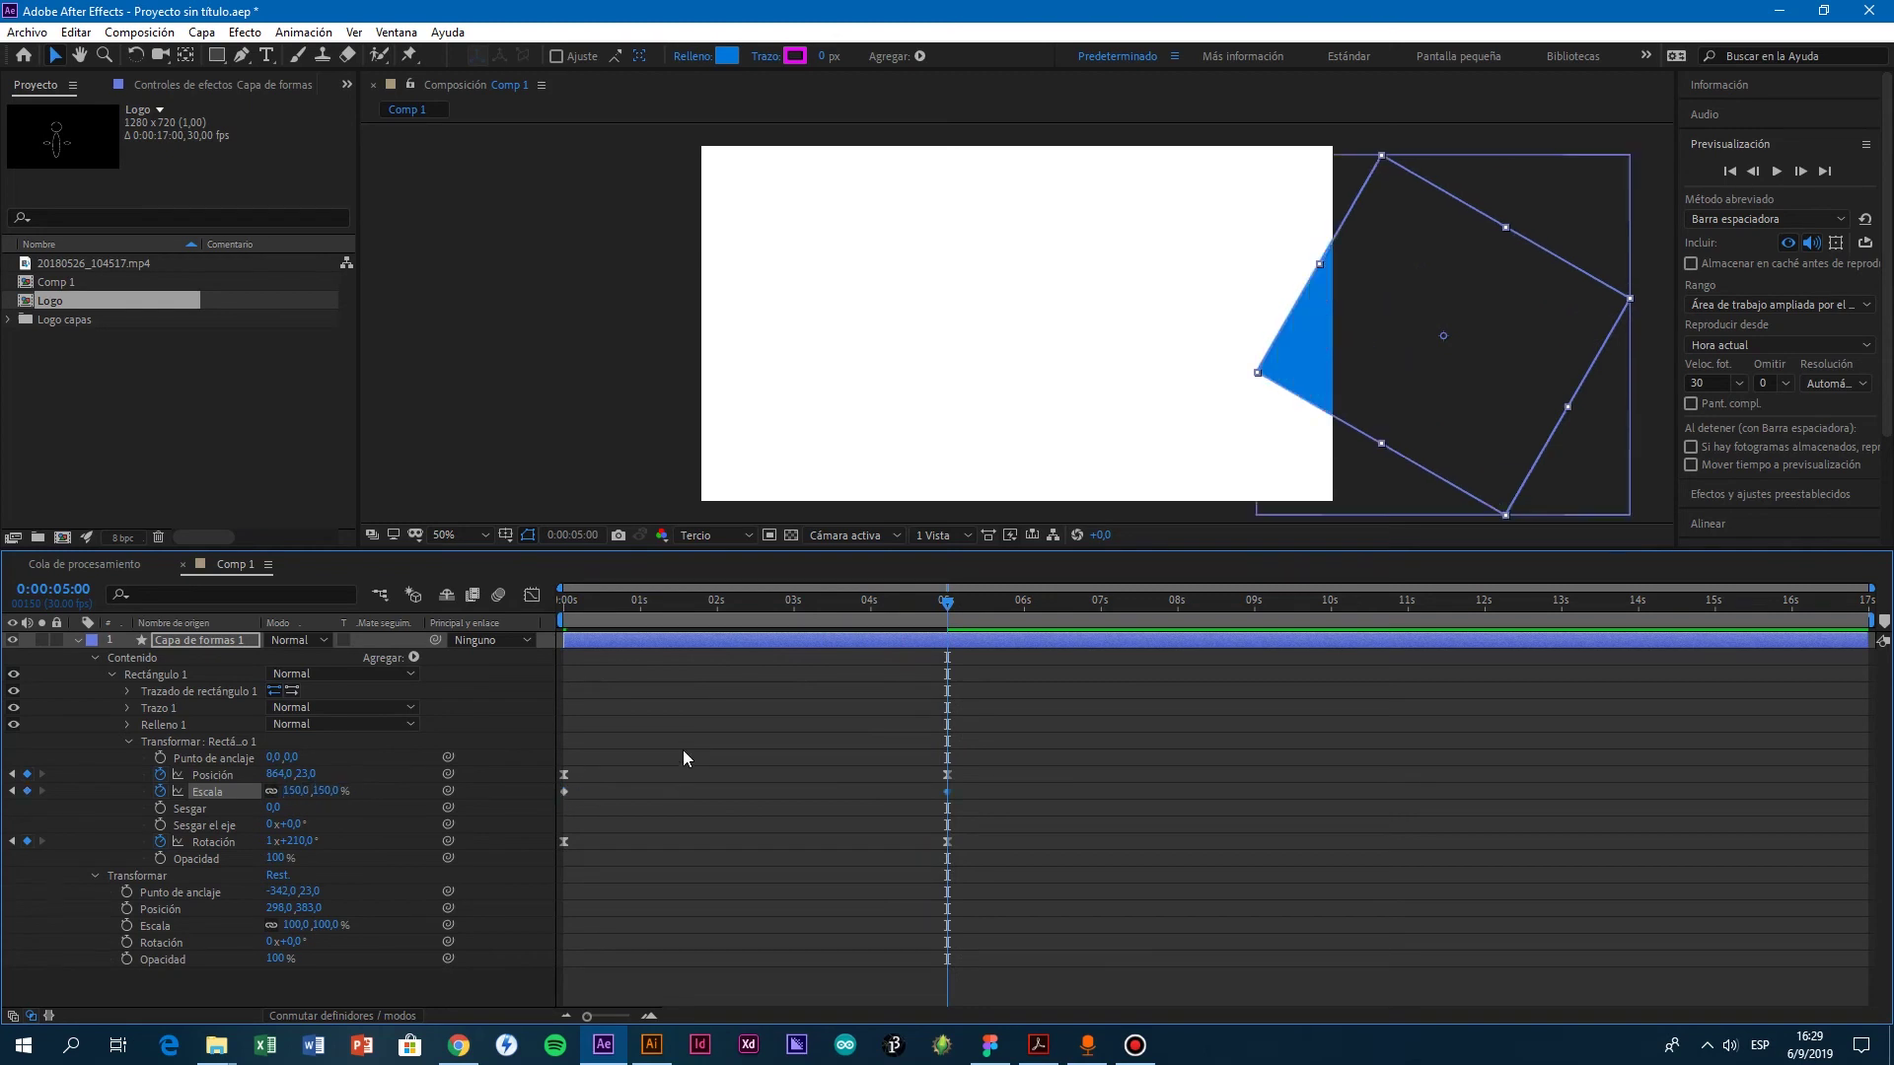
Step: Return to 0:00:00:00 and preview the rectangle growing while it moves and rotates
left_click_drag(946, 601, 563, 600)
left_click(1776, 171)
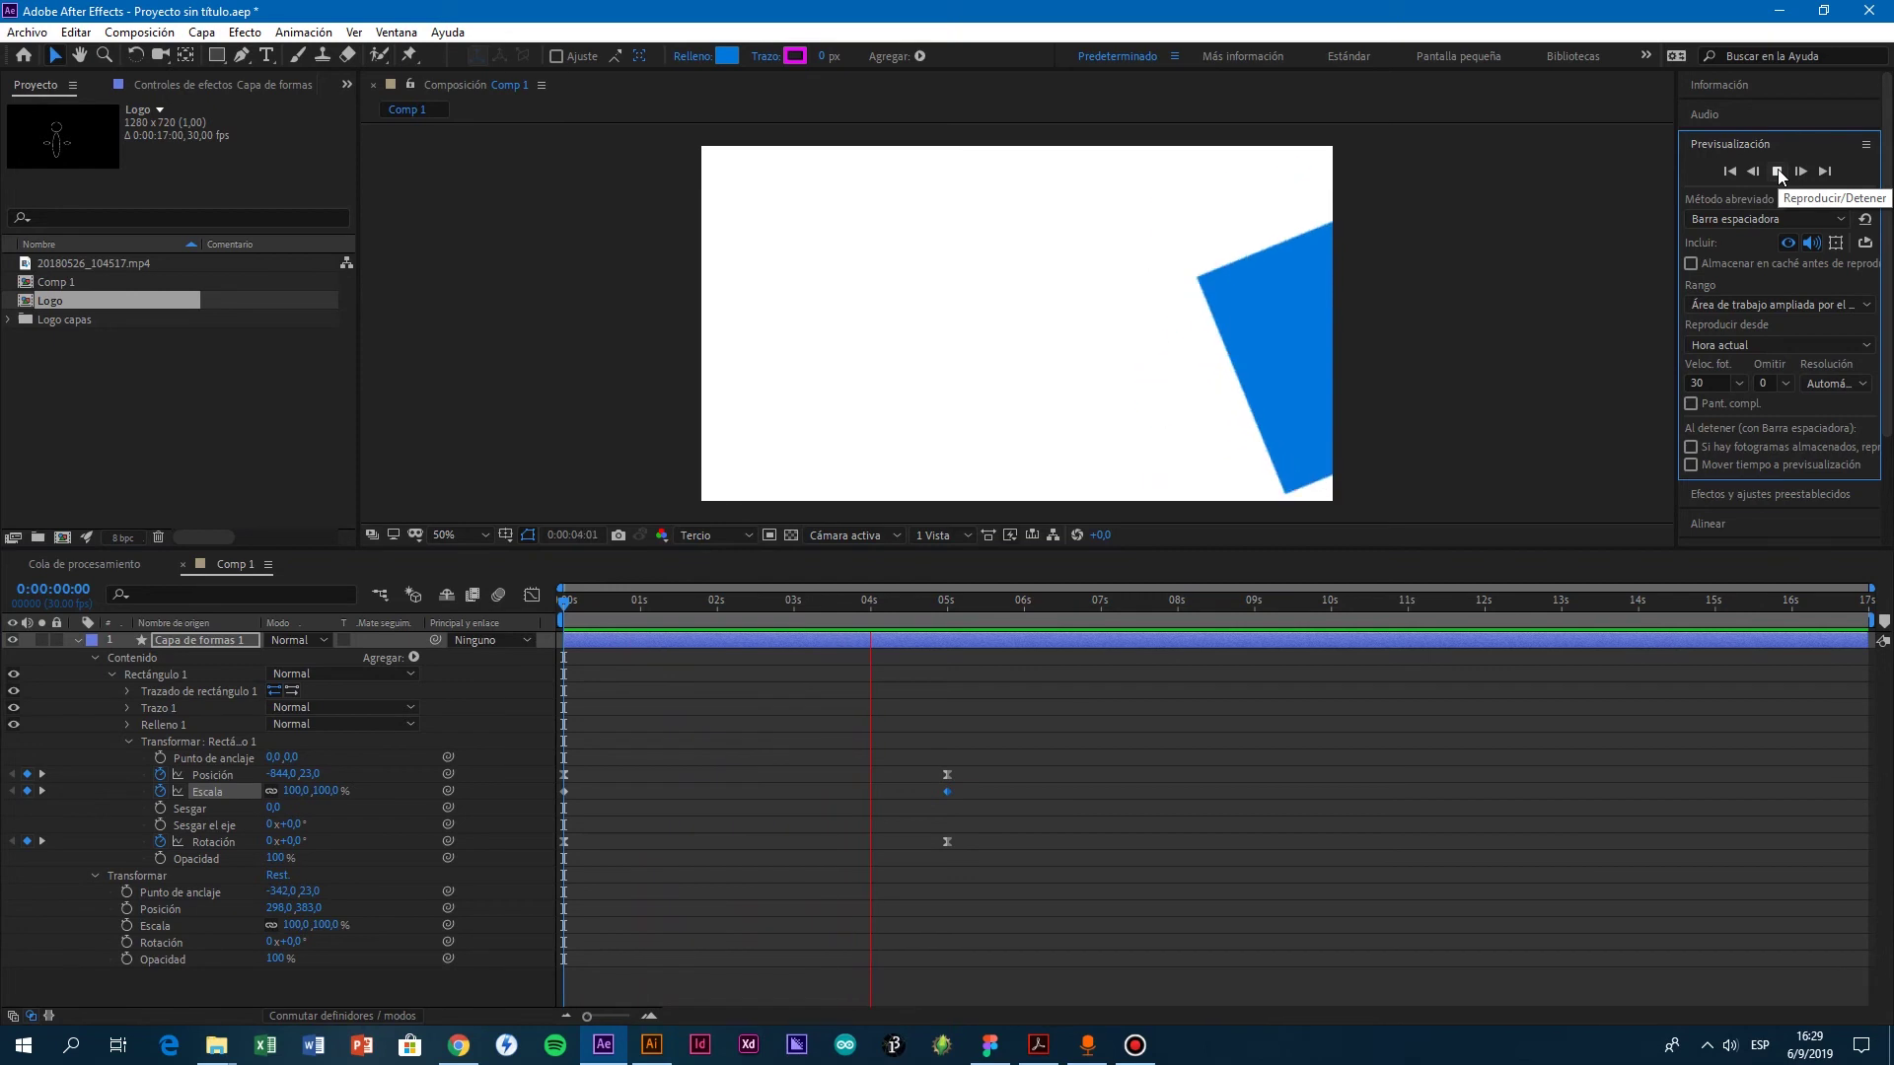
left_click(1778, 173)
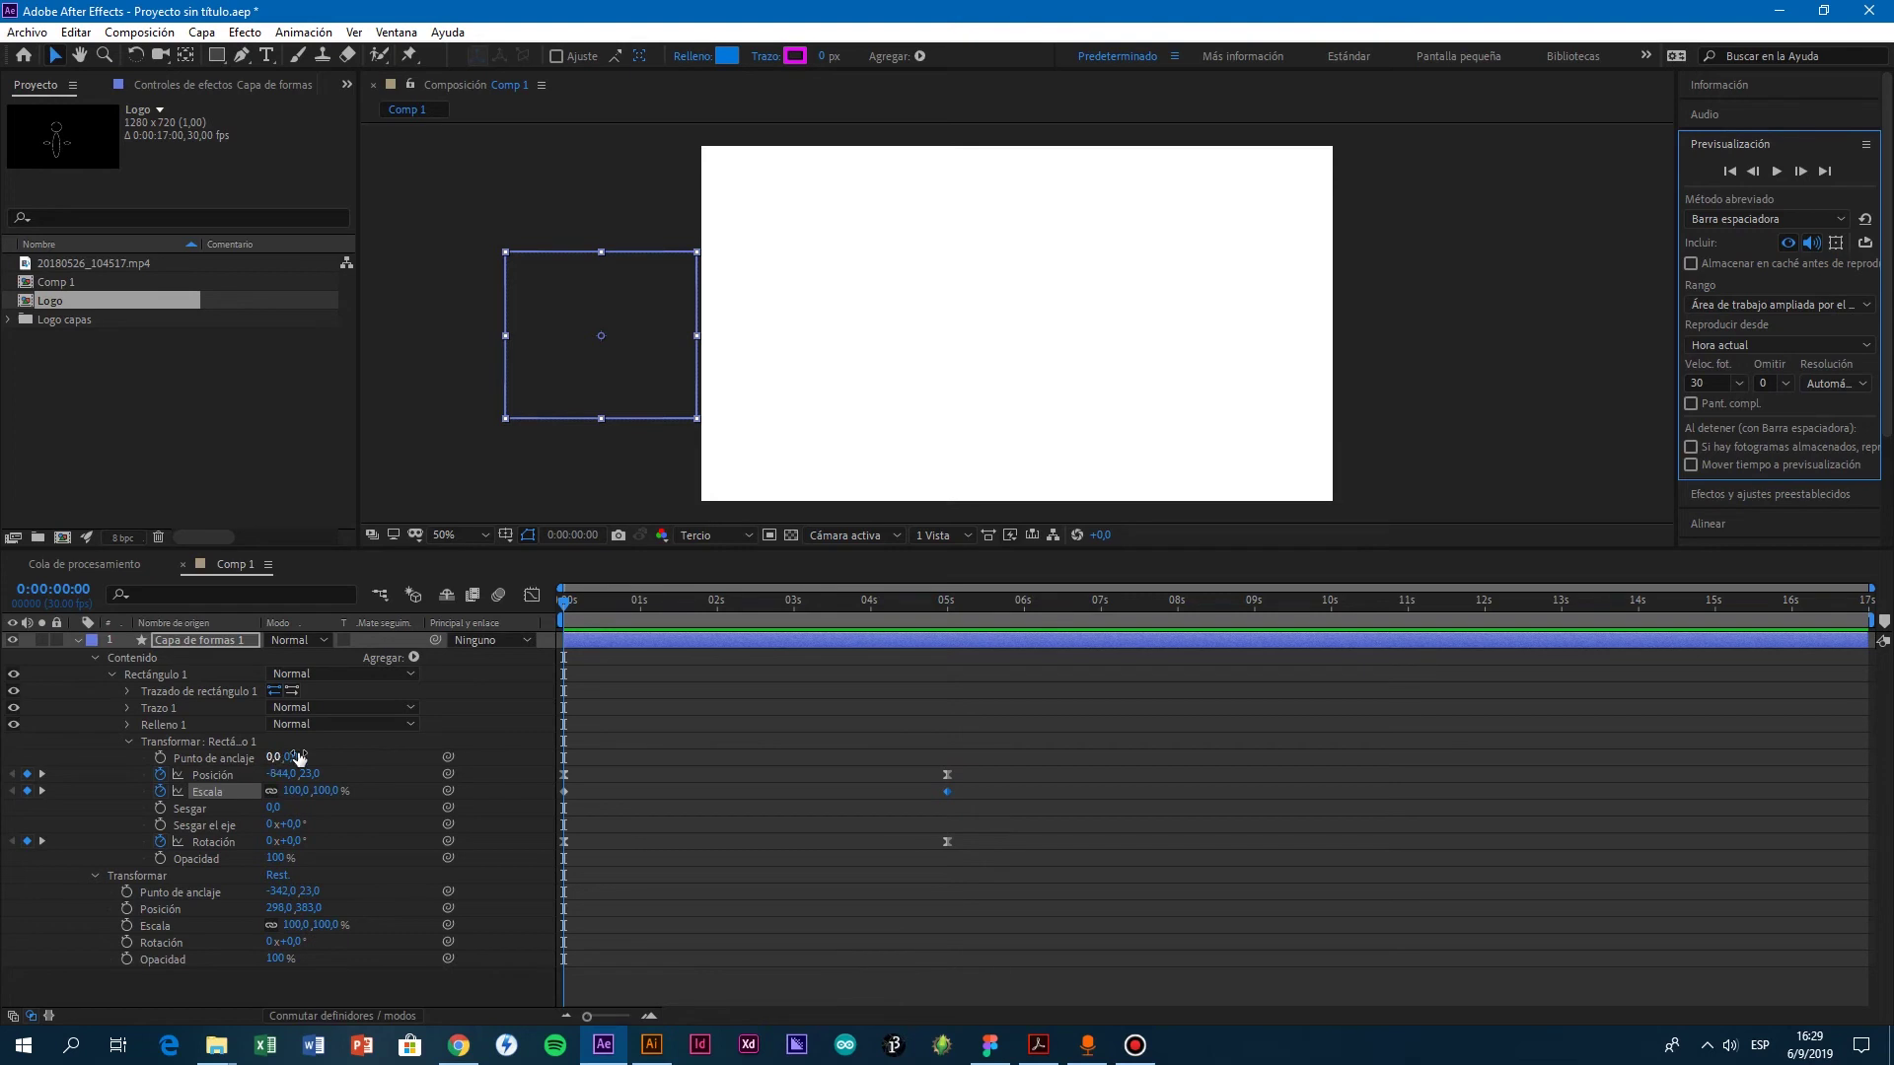
Step: Try a horizontal anchor point value of -14 for Rectángulo 1, and reset it to 0
mouse_move(275, 758)
left_mouse_down()
mouse_move(330, 757)
mouse_move(254, 768)
left_mouse_up()
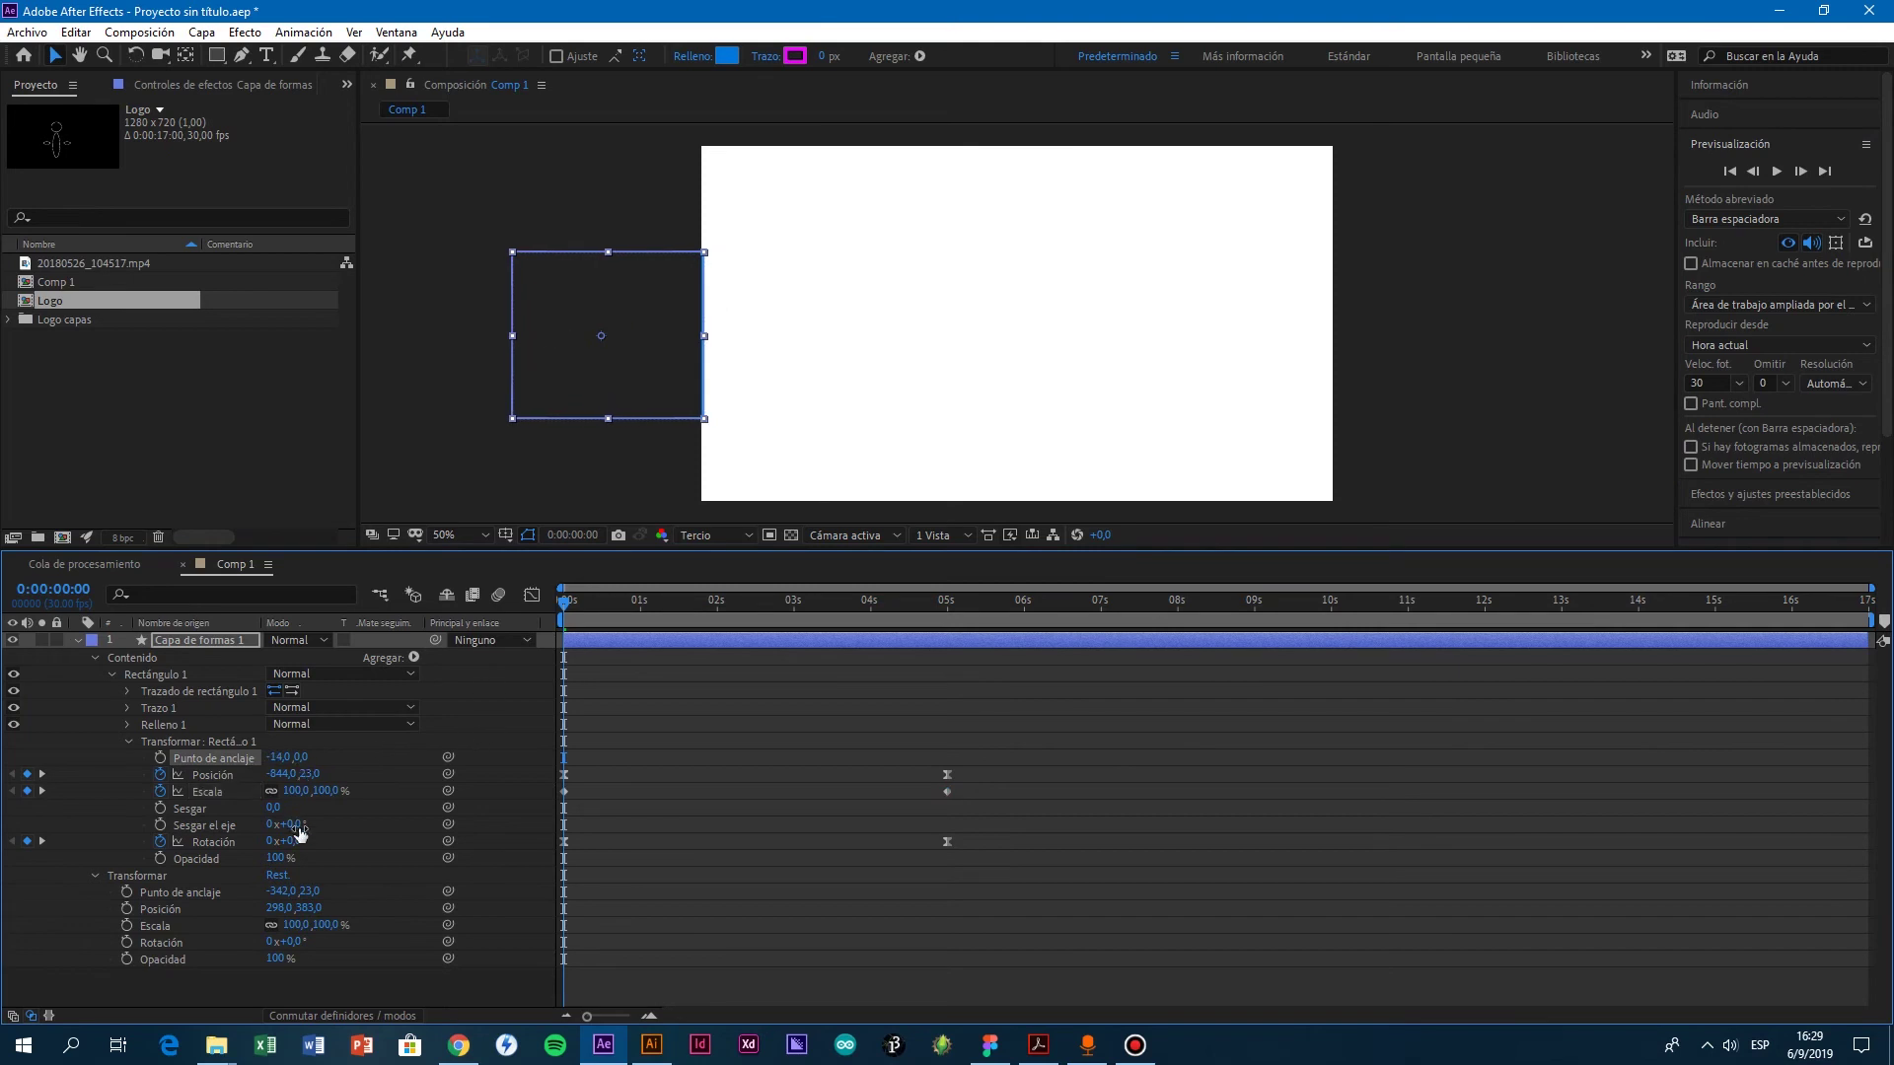
left_click(281, 757)
type("0")
key("Return")
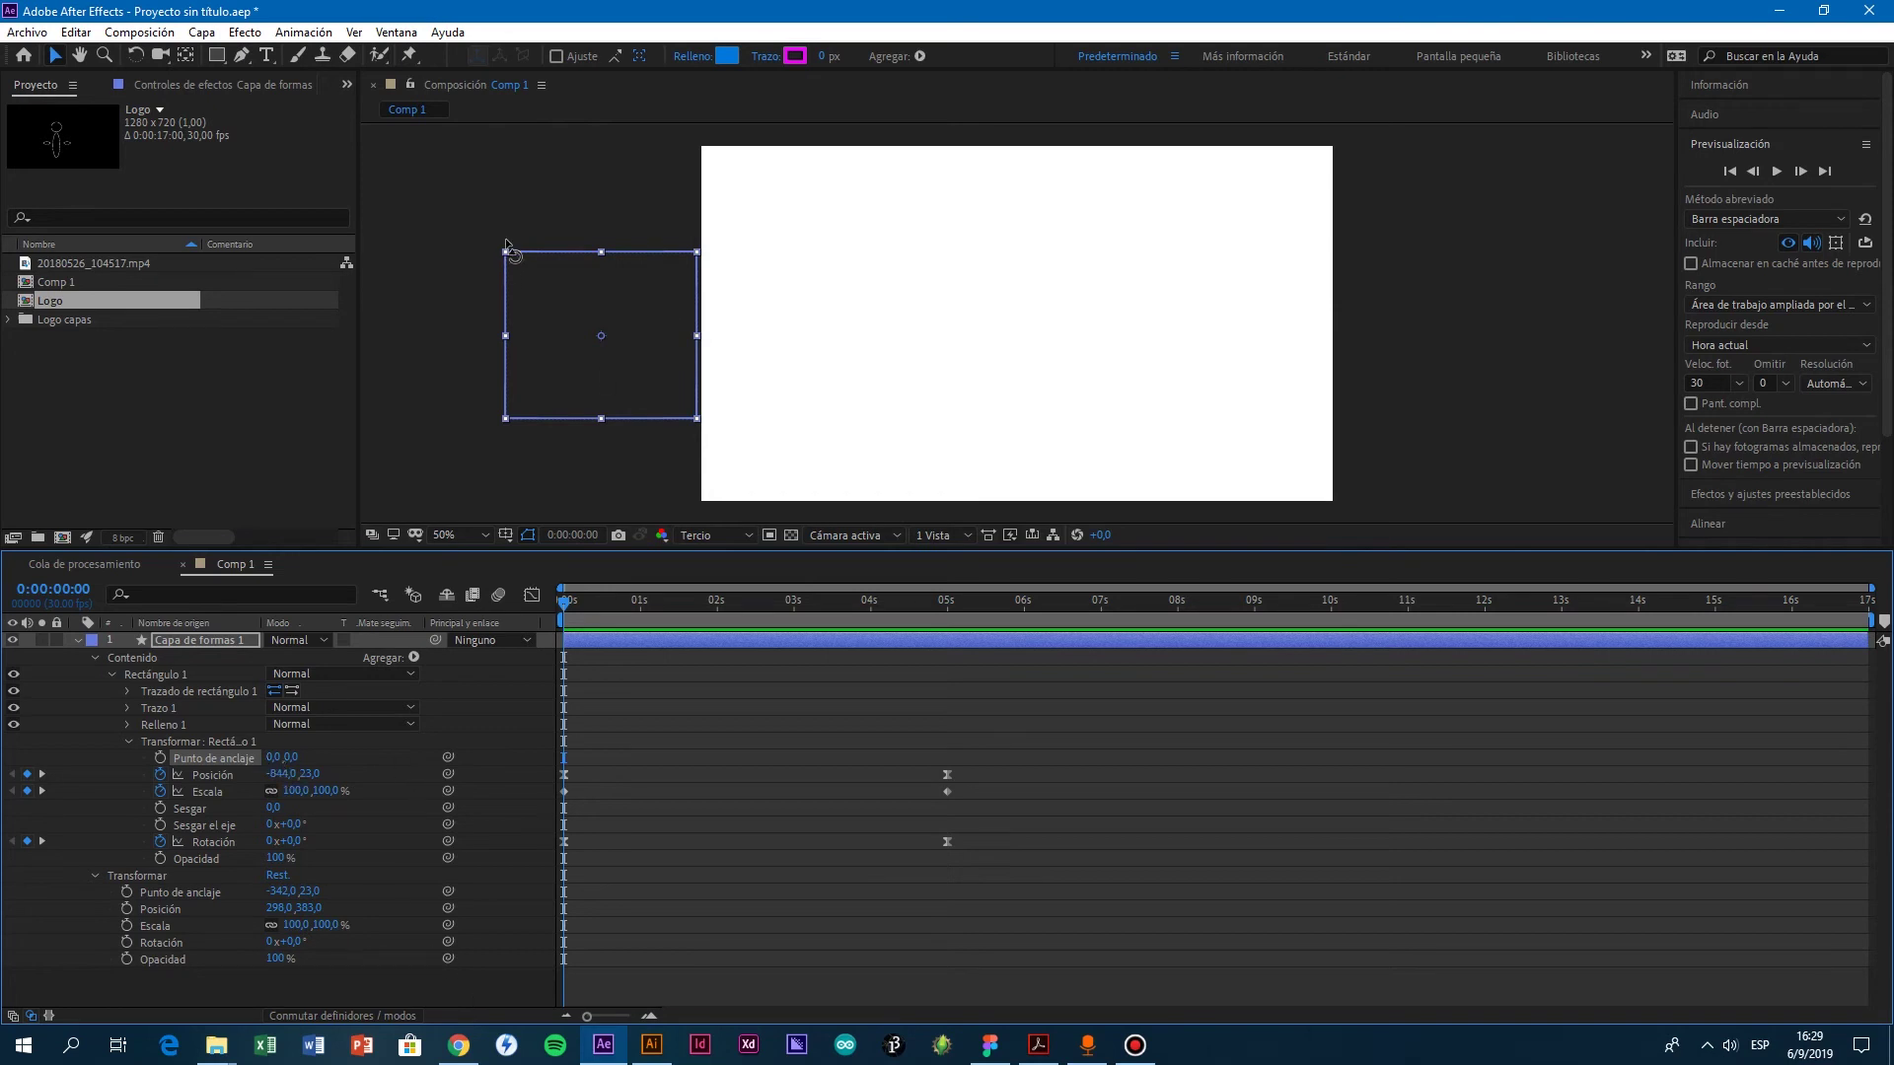
Step: Try moving the anchor point of Rectángulo 1 to the shape's upper-left corner and scrub through the animation
key("y")
left_click_drag(602, 337, 511, 261)
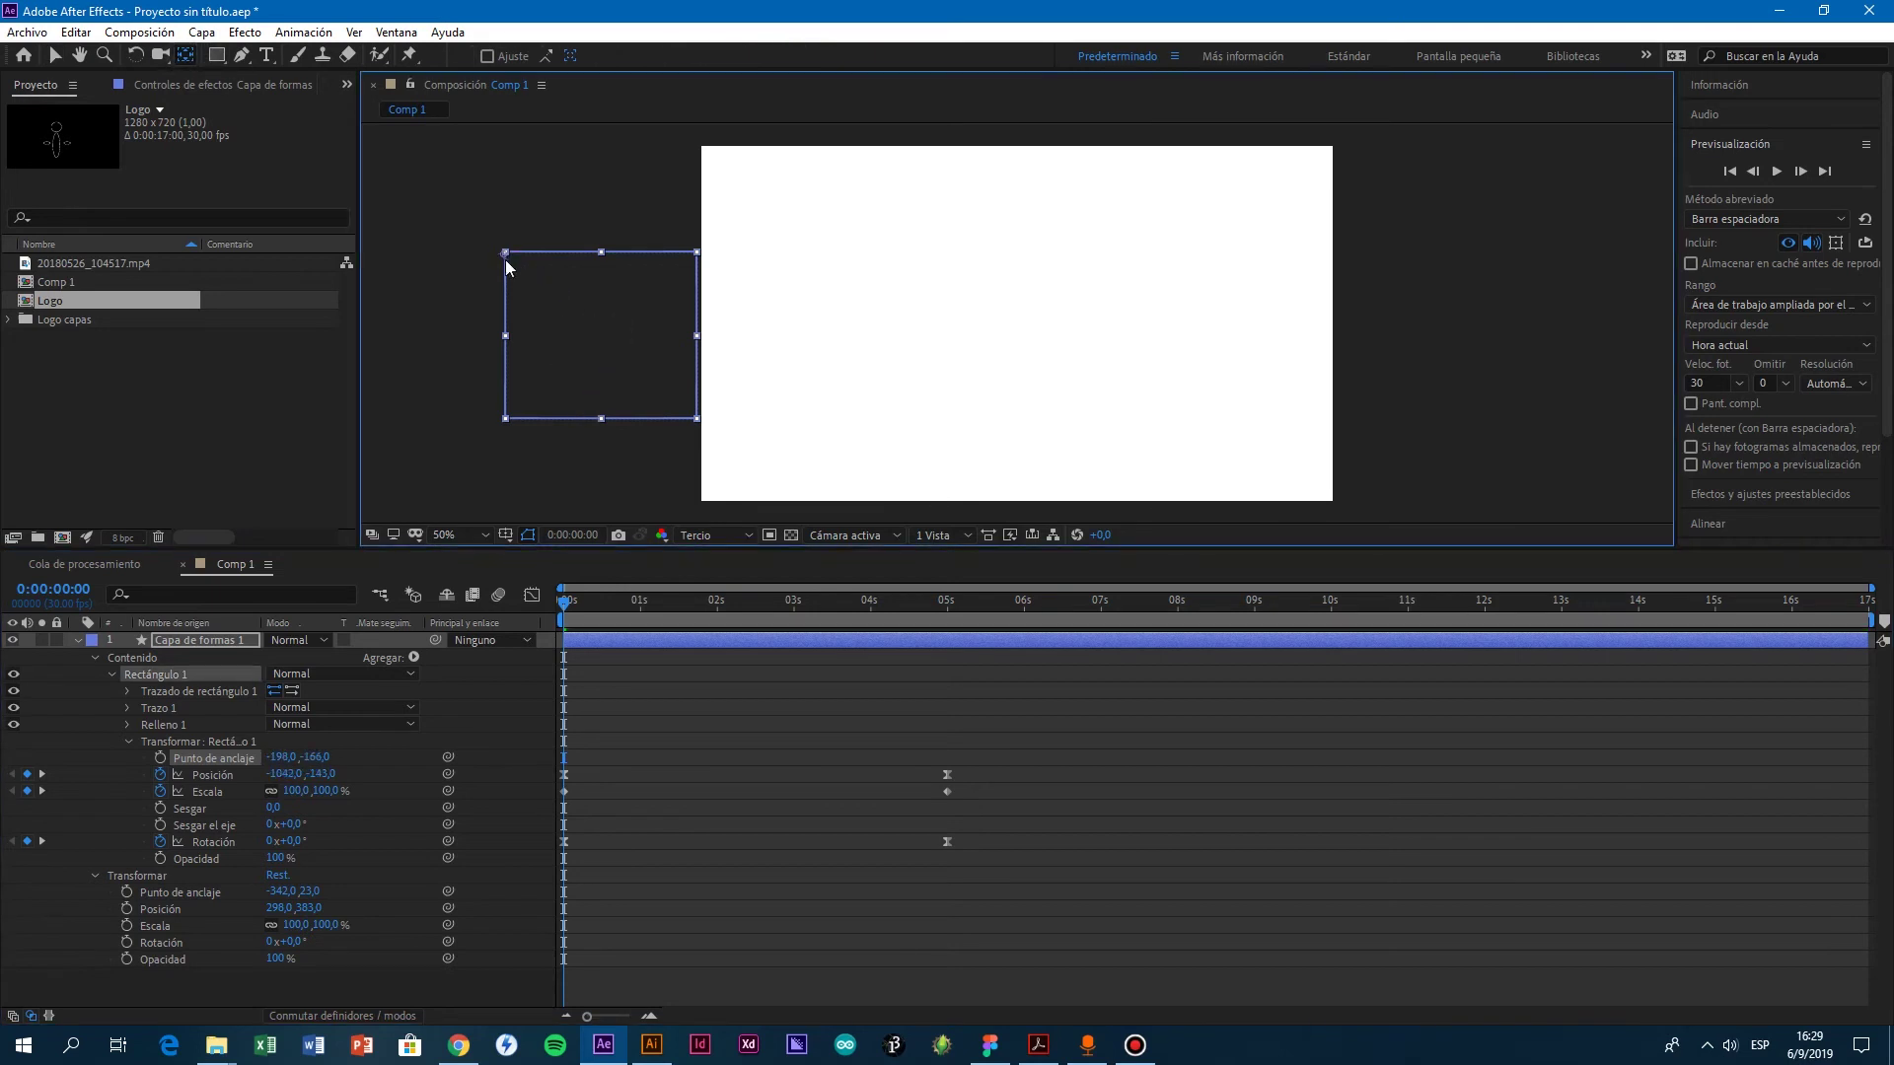
left_click_drag(582, 601, 799, 620)
key("Home")
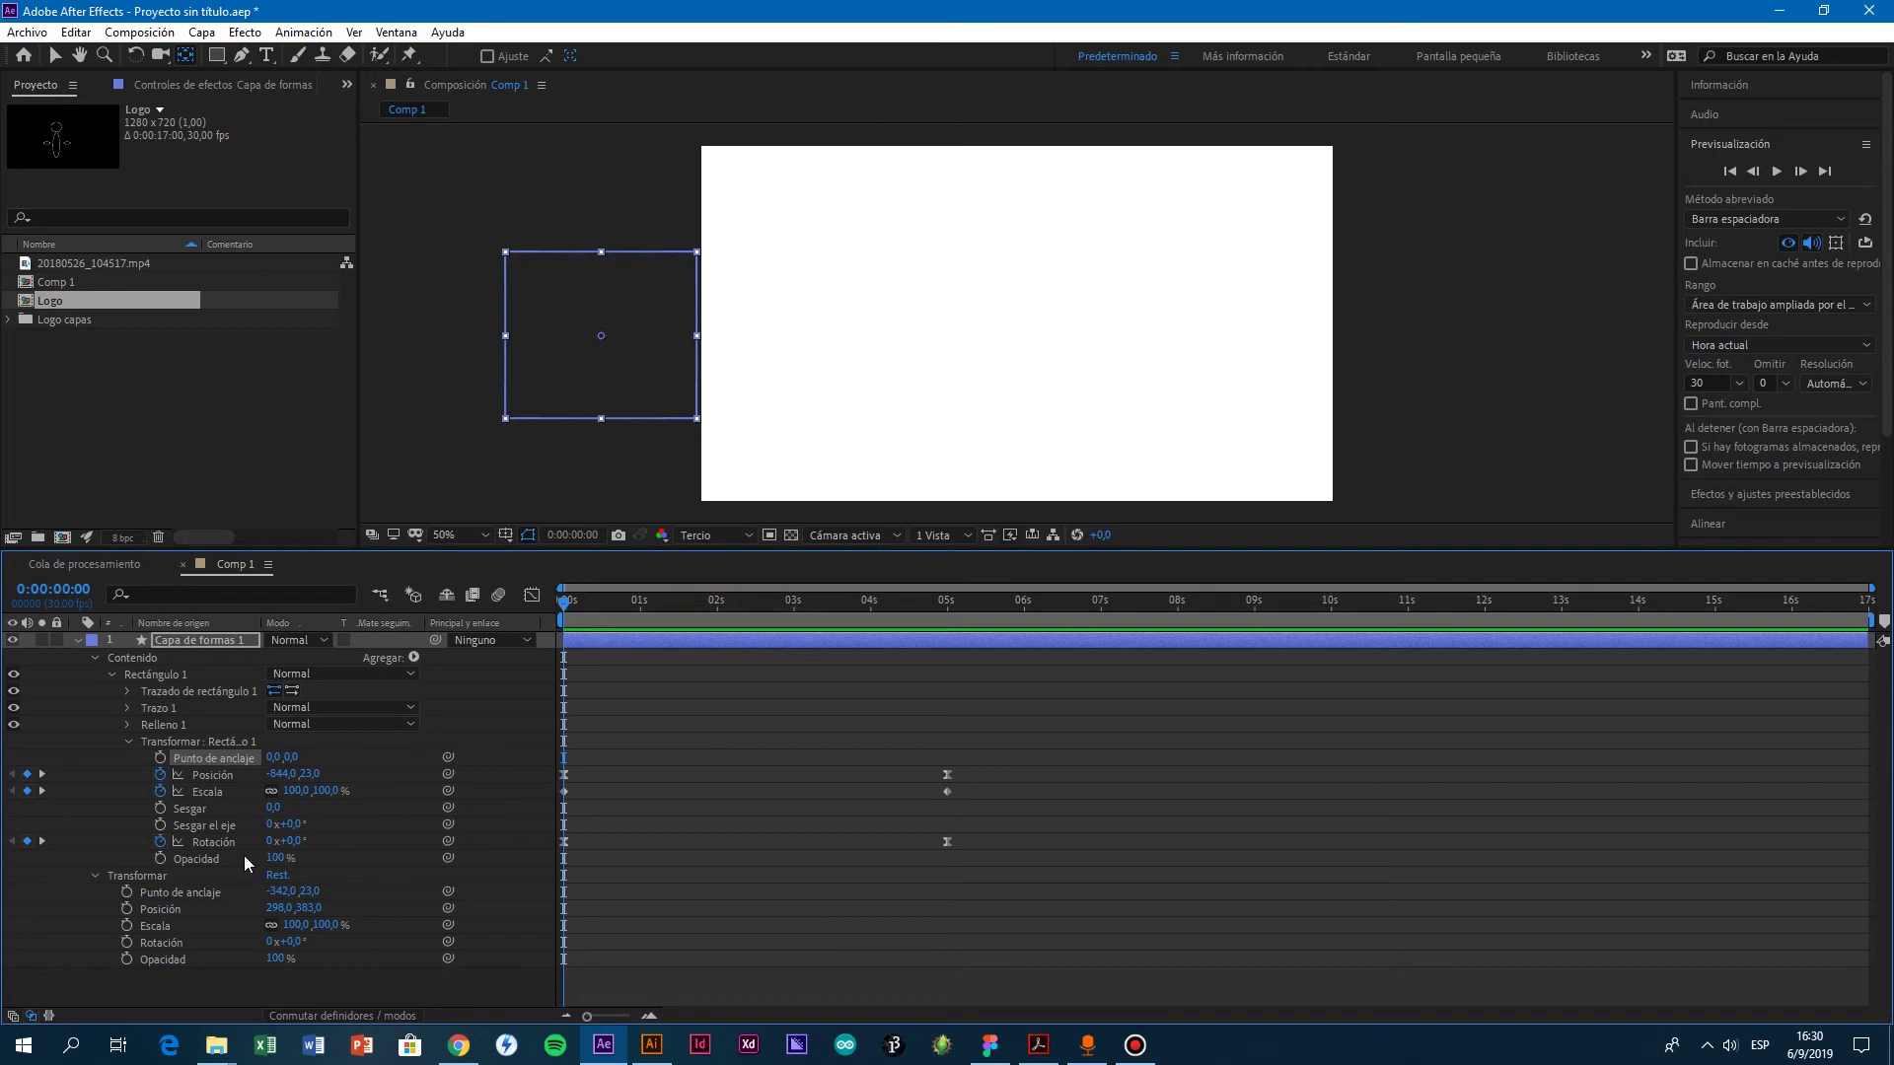
Step: Enable opacity keyframes for Rectángulo 1 at 0:00:00:00 and set its opacity to 0% at 0:00:05:00
left_click(161, 857)
left_click_drag(563, 600, 946, 653)
left_click(280, 857)
type("16")
key("Return")
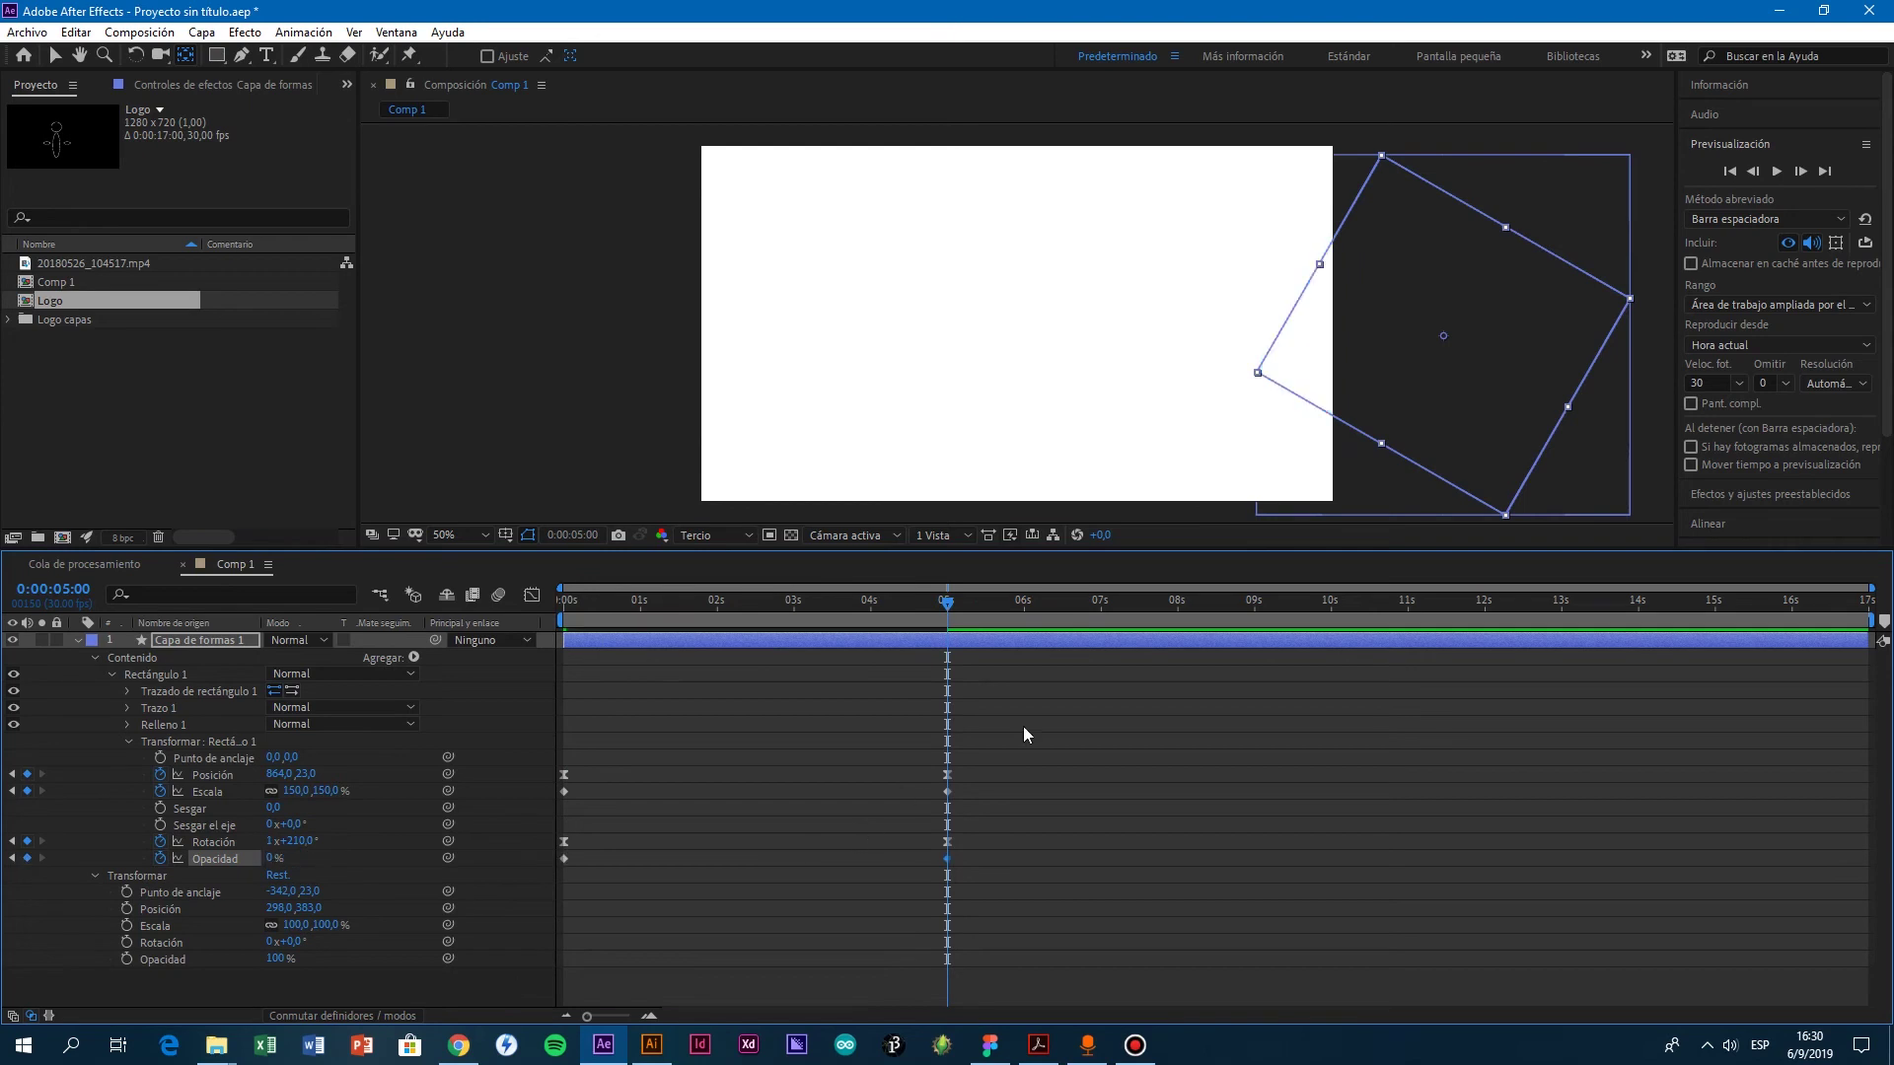
Step: Return to 0:00:00:00 and preview the rectangle's animation with its opacity fade
left_click_drag(946, 602, 564, 653)
key("space")
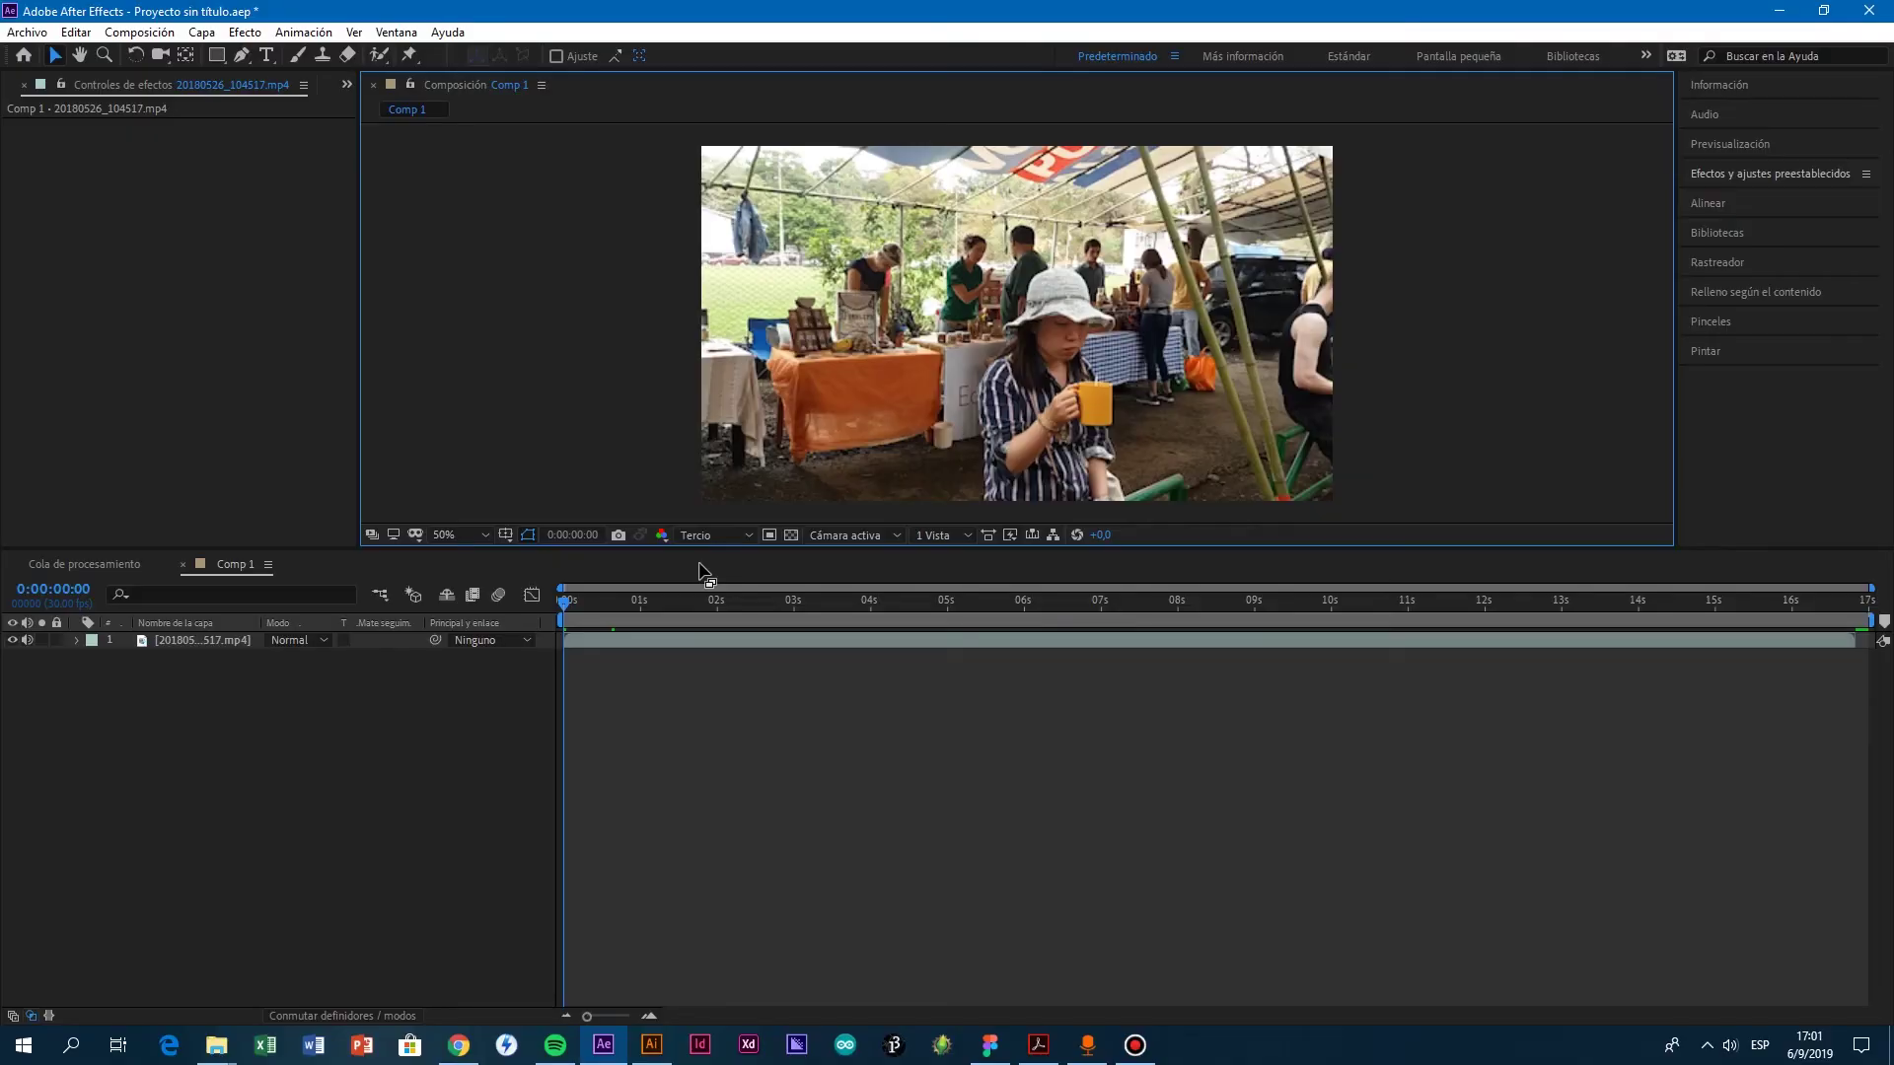
Step: Create a new adjustment layer above the 20180526_104517.mp4 video layer in Comp 1
left_click(876, 372)
left_click(201, 32)
mouse_move(221, 67)
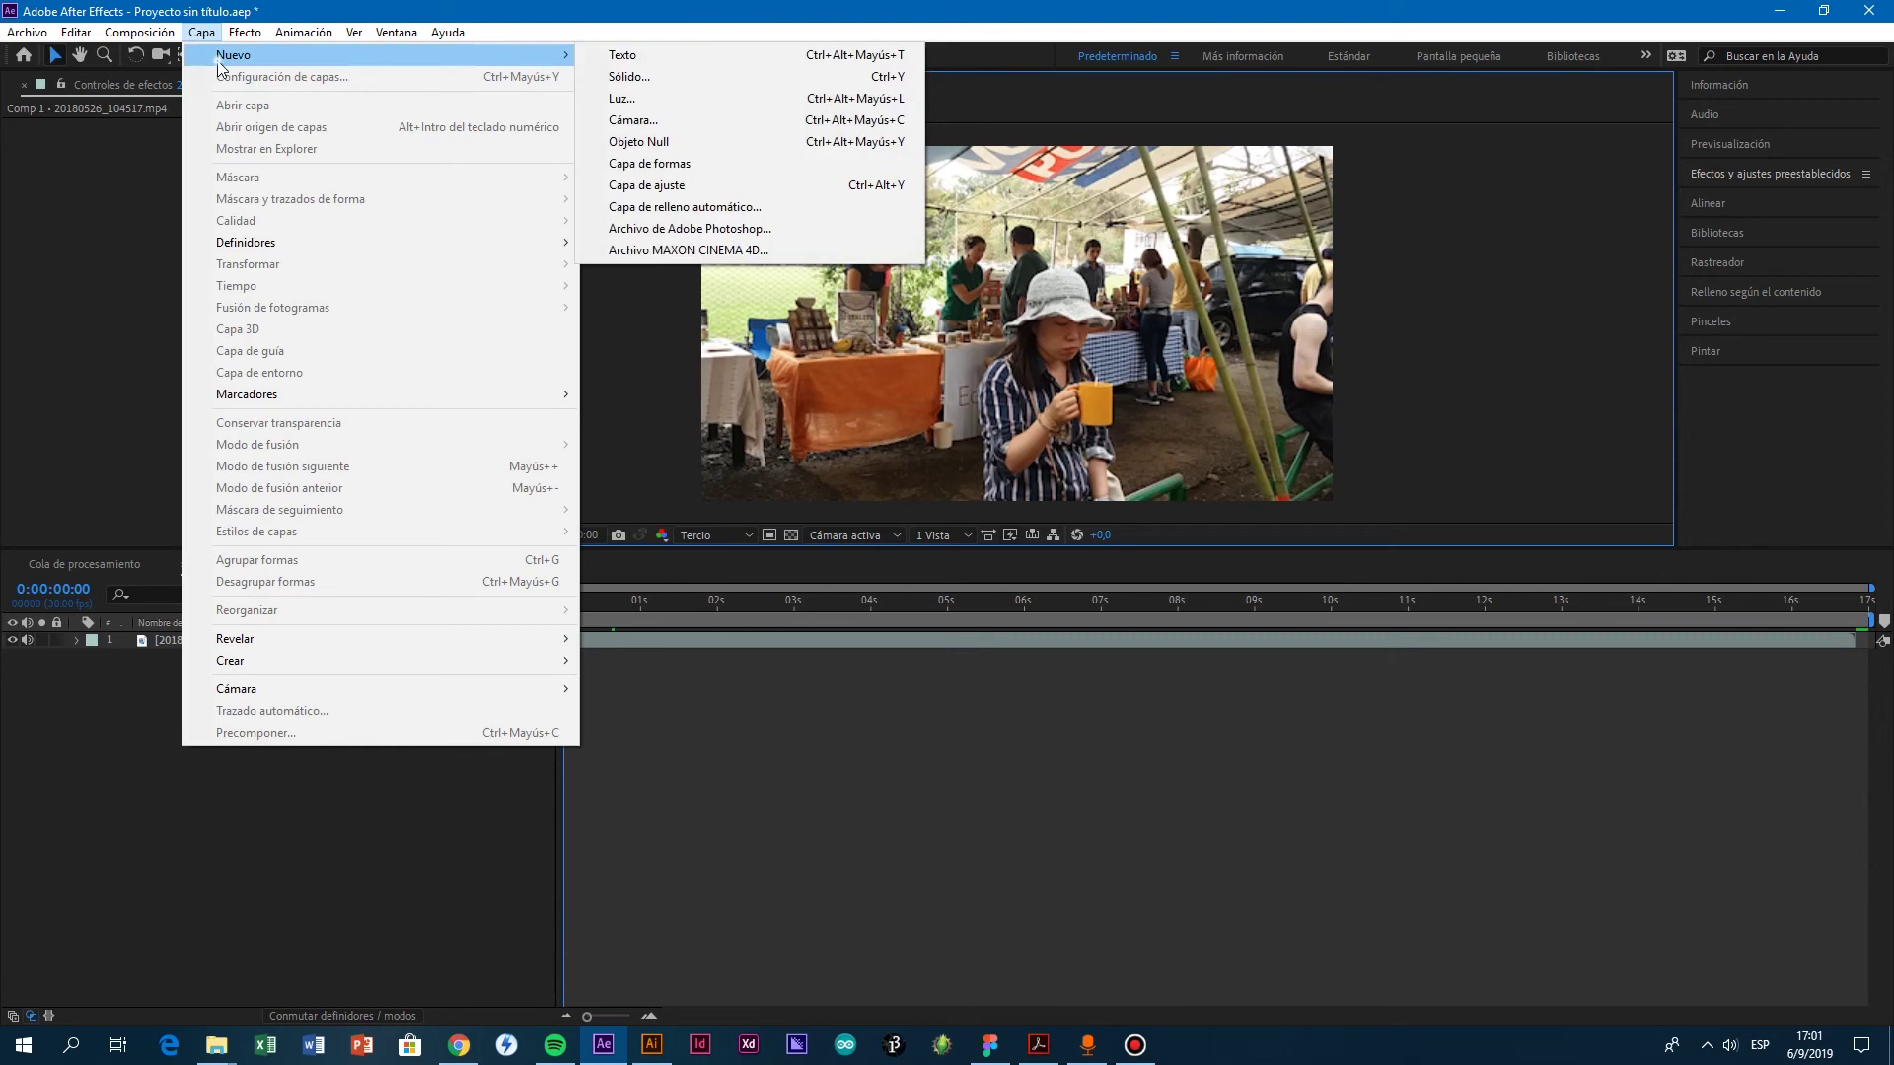
left_click(661, 185)
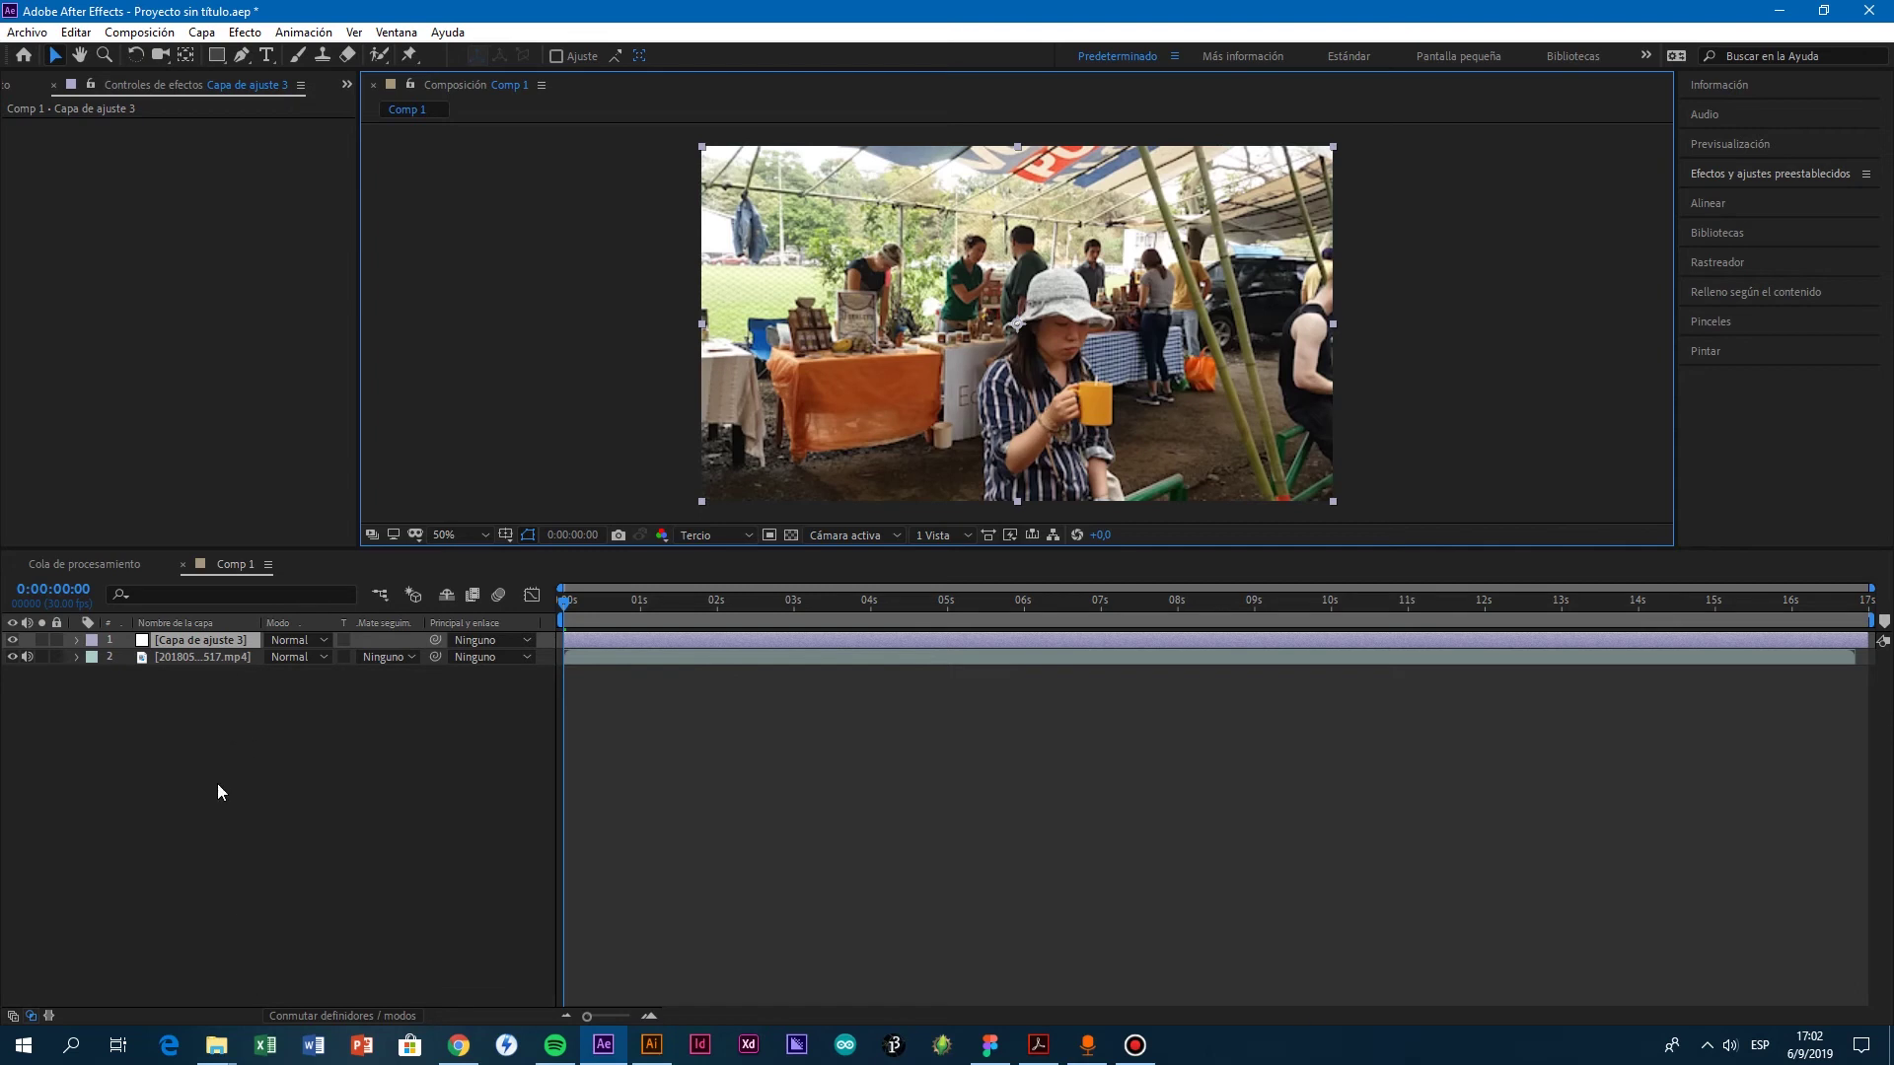
left_click(211, 654)
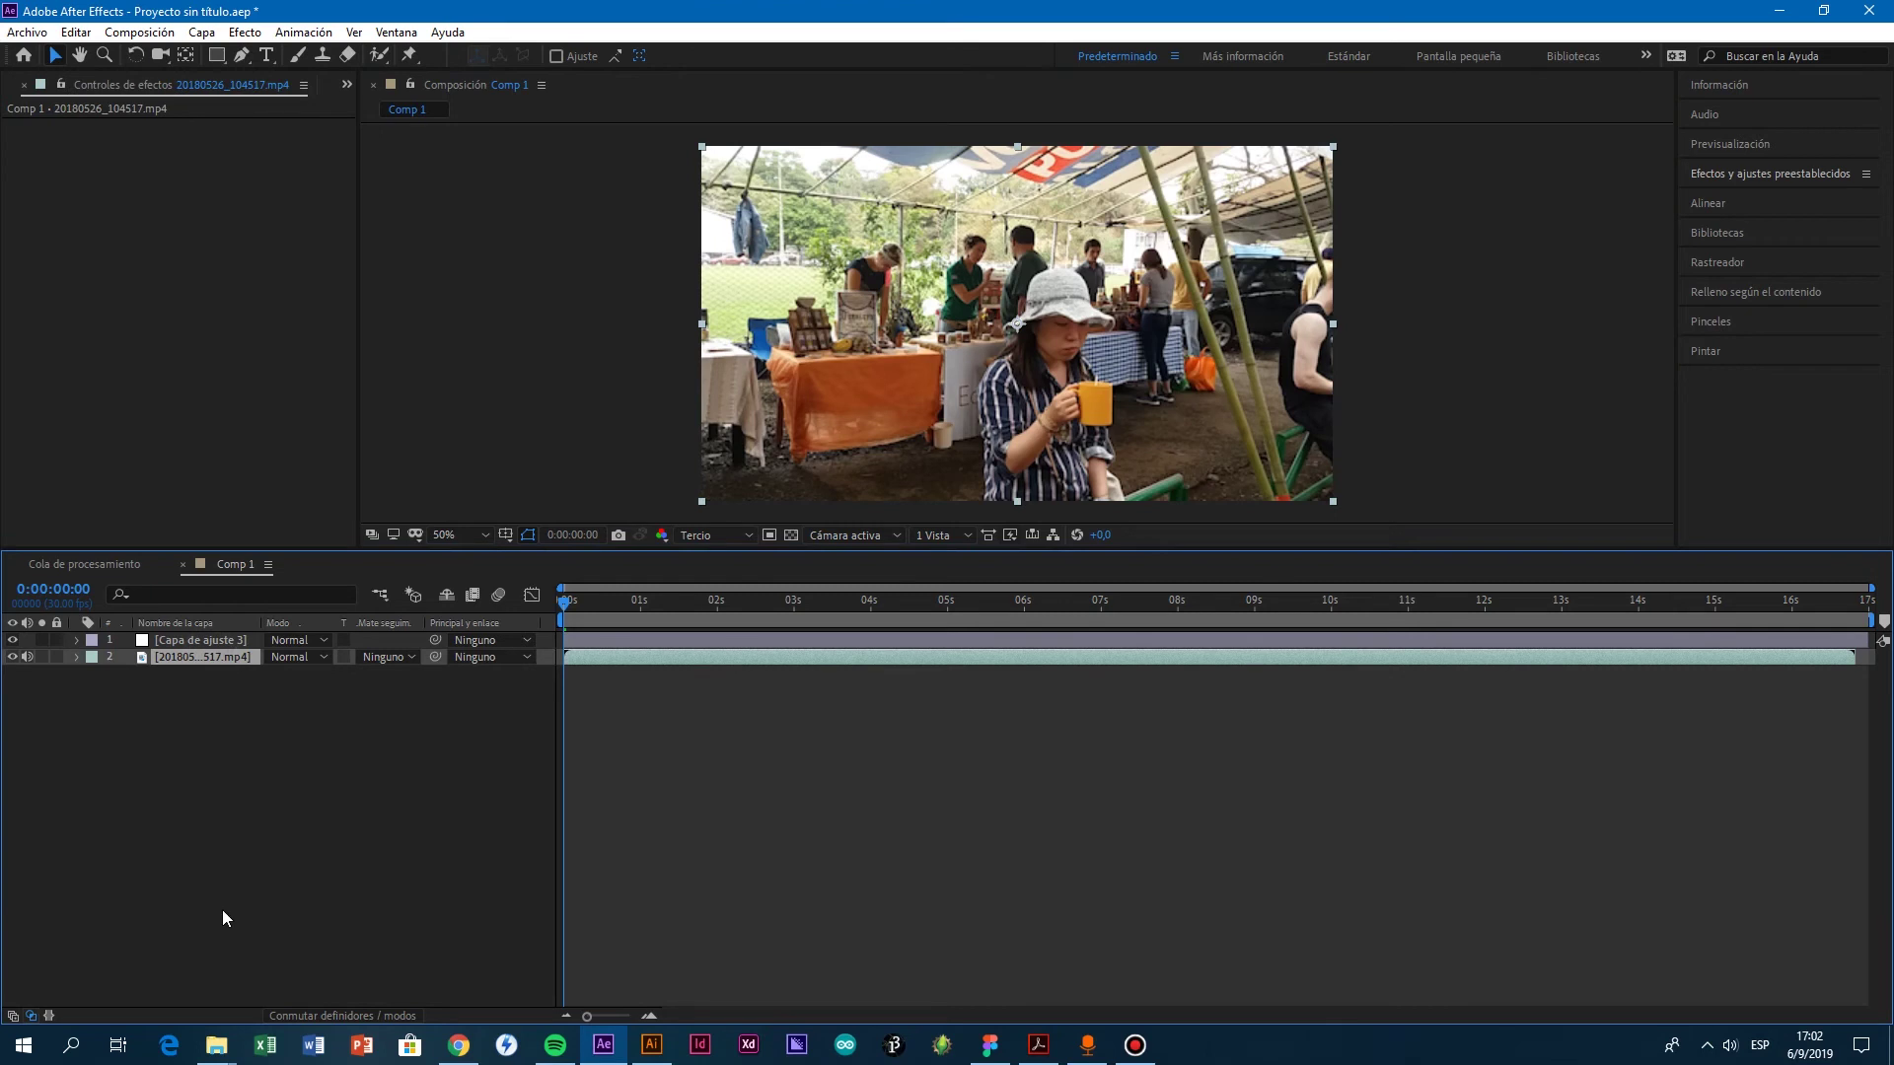
left_click(247, 866)
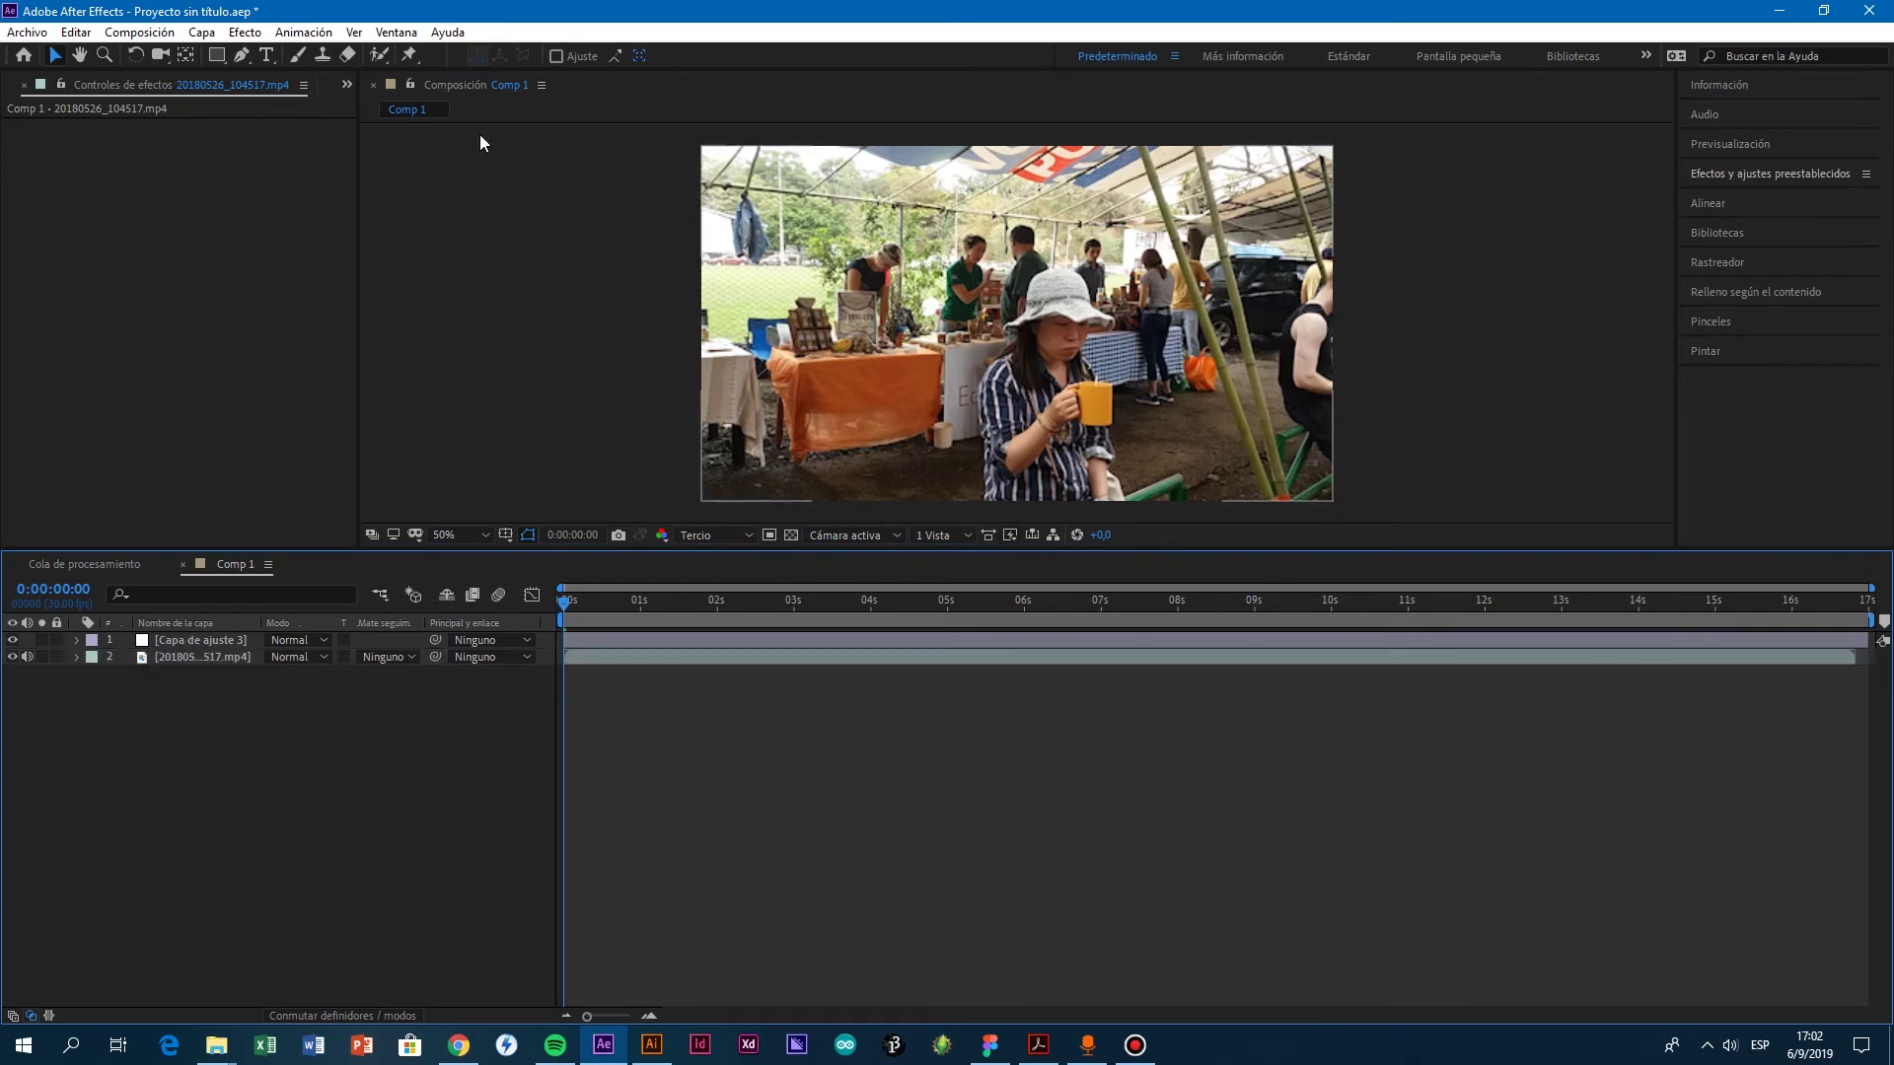
left_click(215, 642)
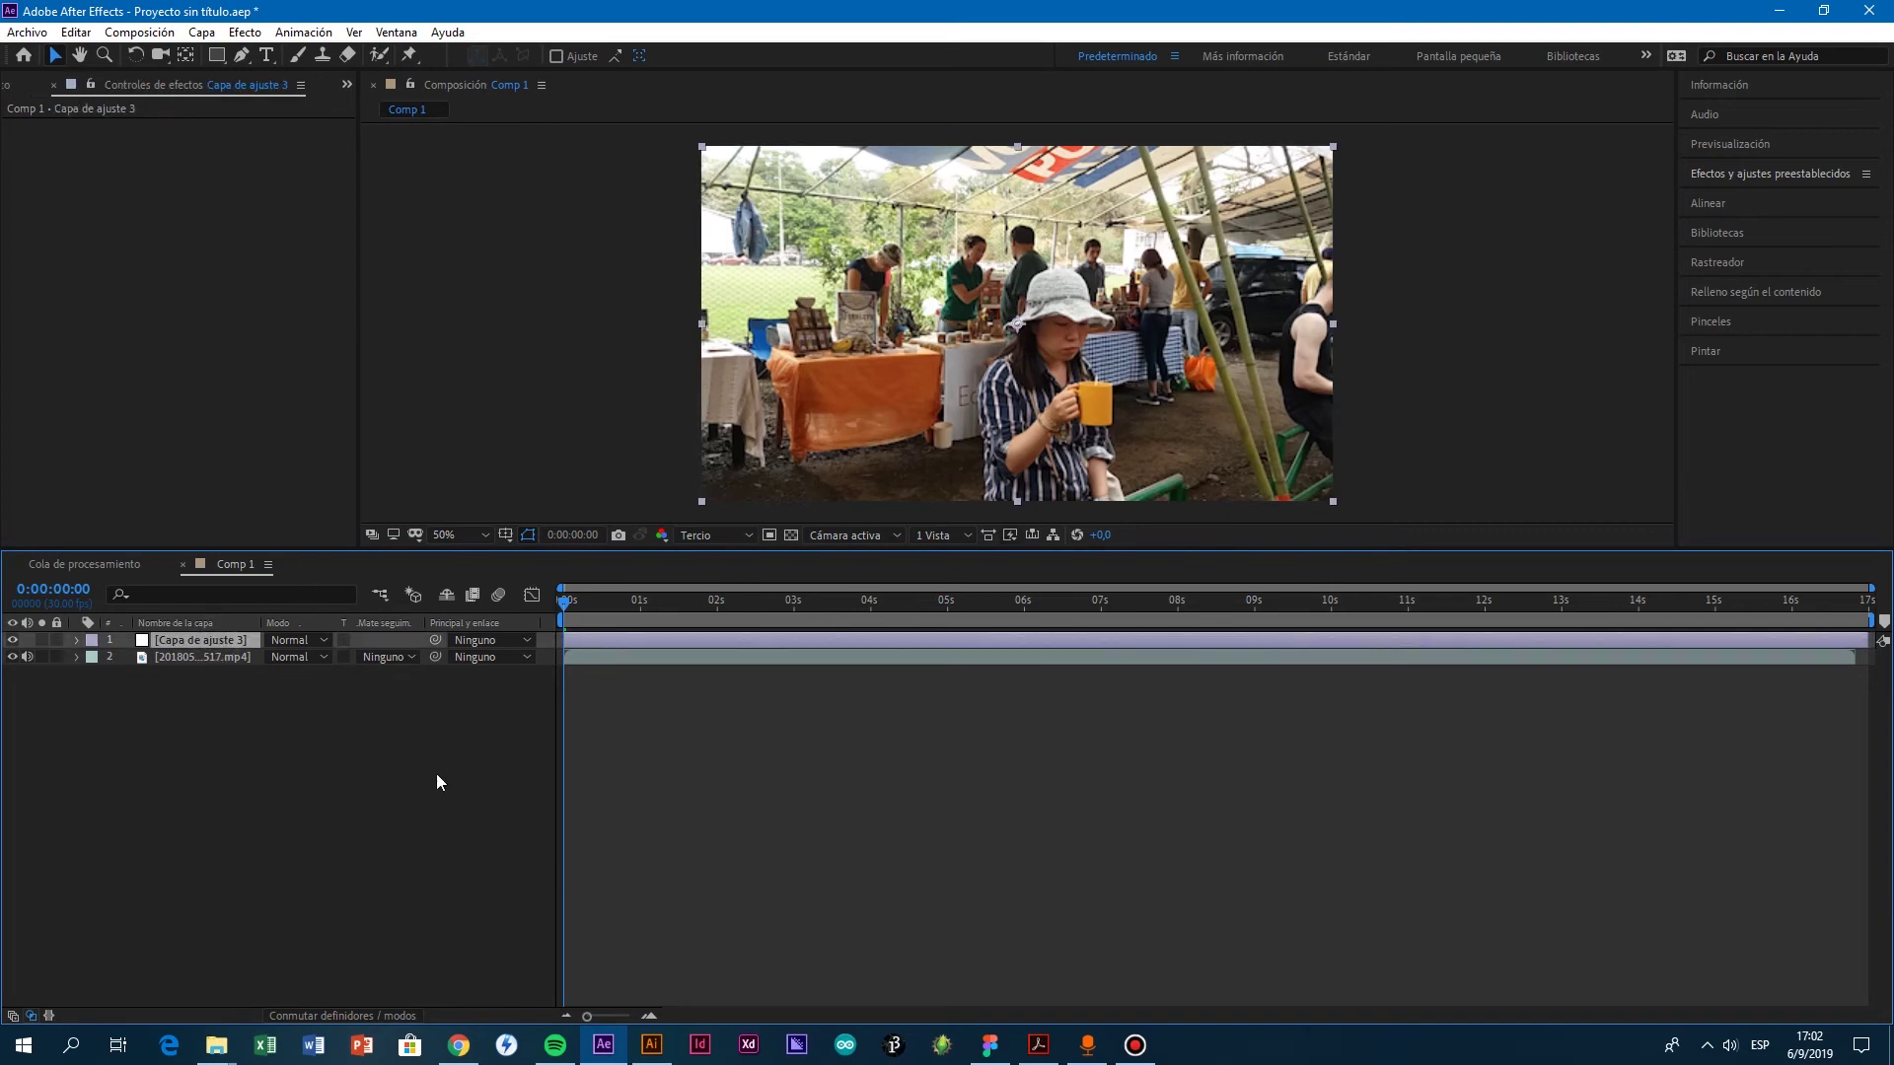
mouse_move(226, 648)
left_mouse_down()
mouse_move(223, 726)
mouse_move(203, 636)
mouse_move(221, 643)
left_mouse_up()
left_click(223, 642)
left_click(236, 657)
left_click(237, 727)
left_click(274, 845)
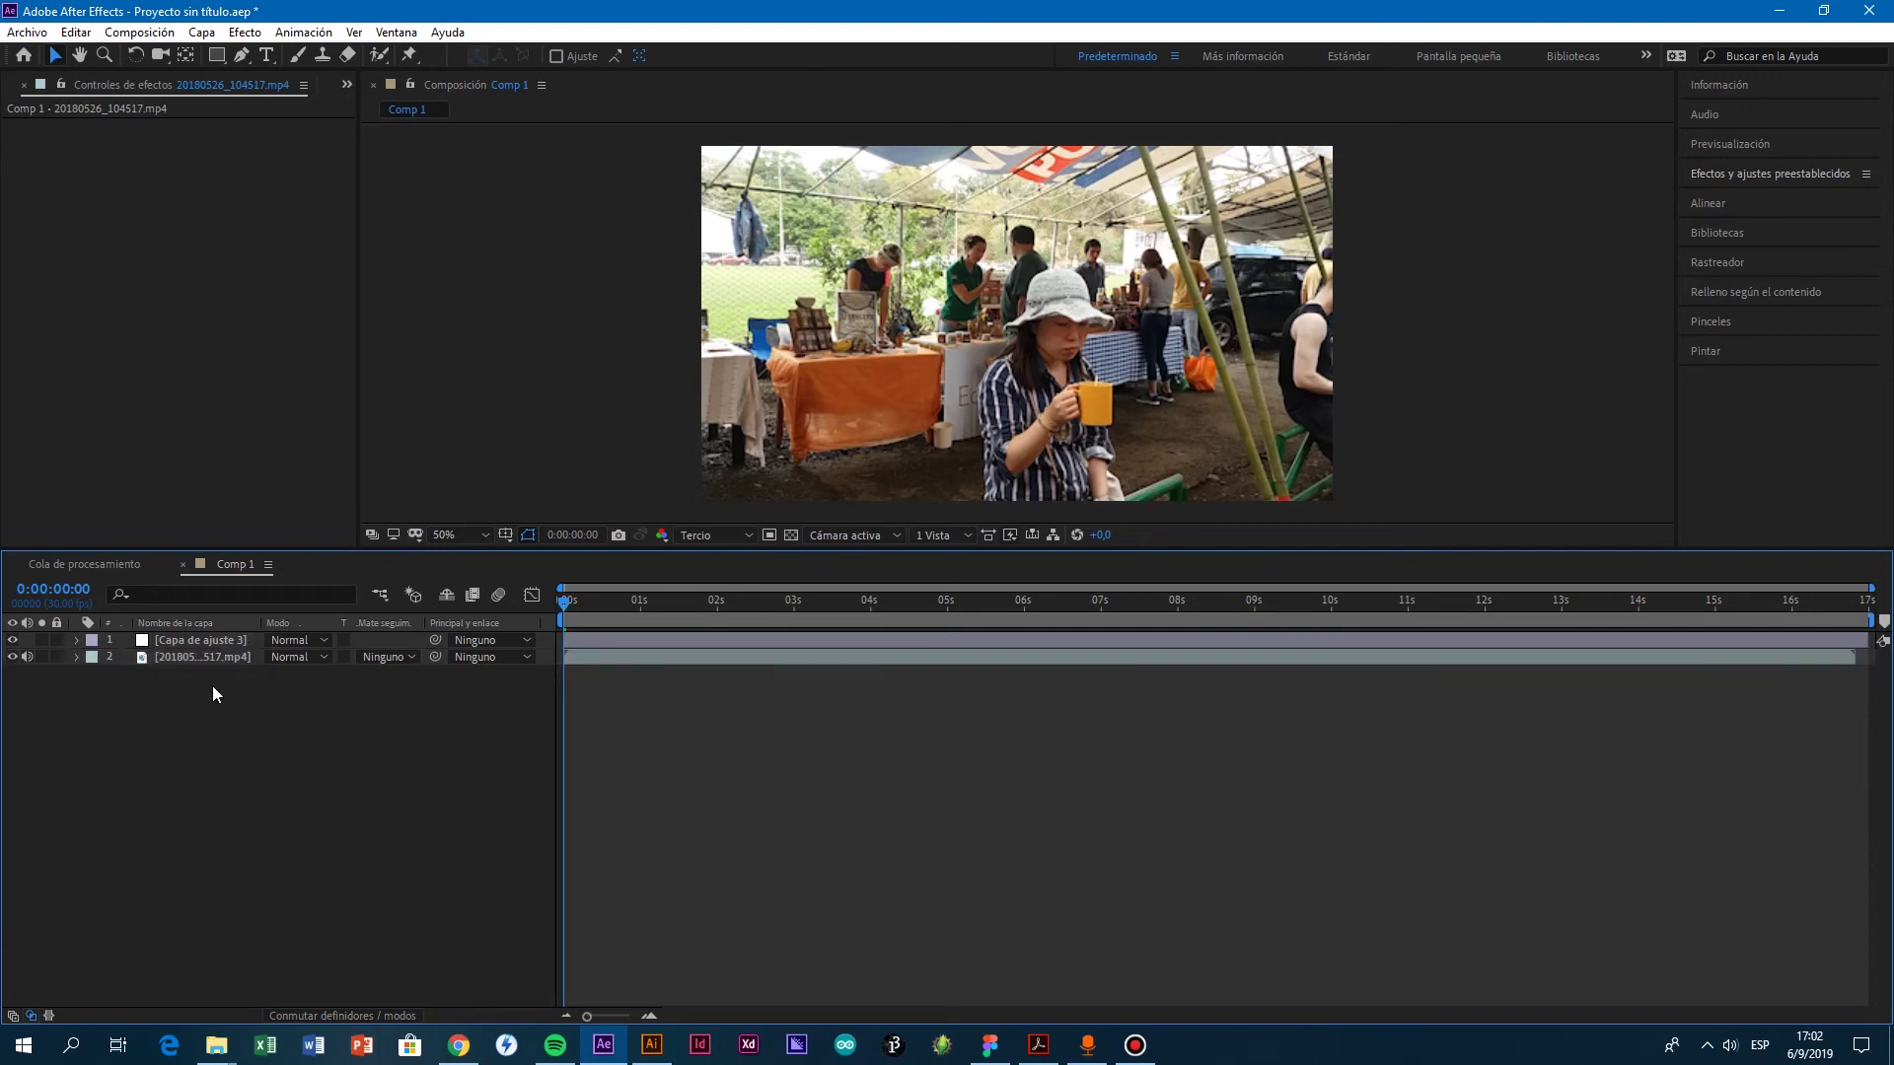
Step: Search the effects for "filtro" and apply Filtro de fotos to the adjustment layer
left_click(215, 641)
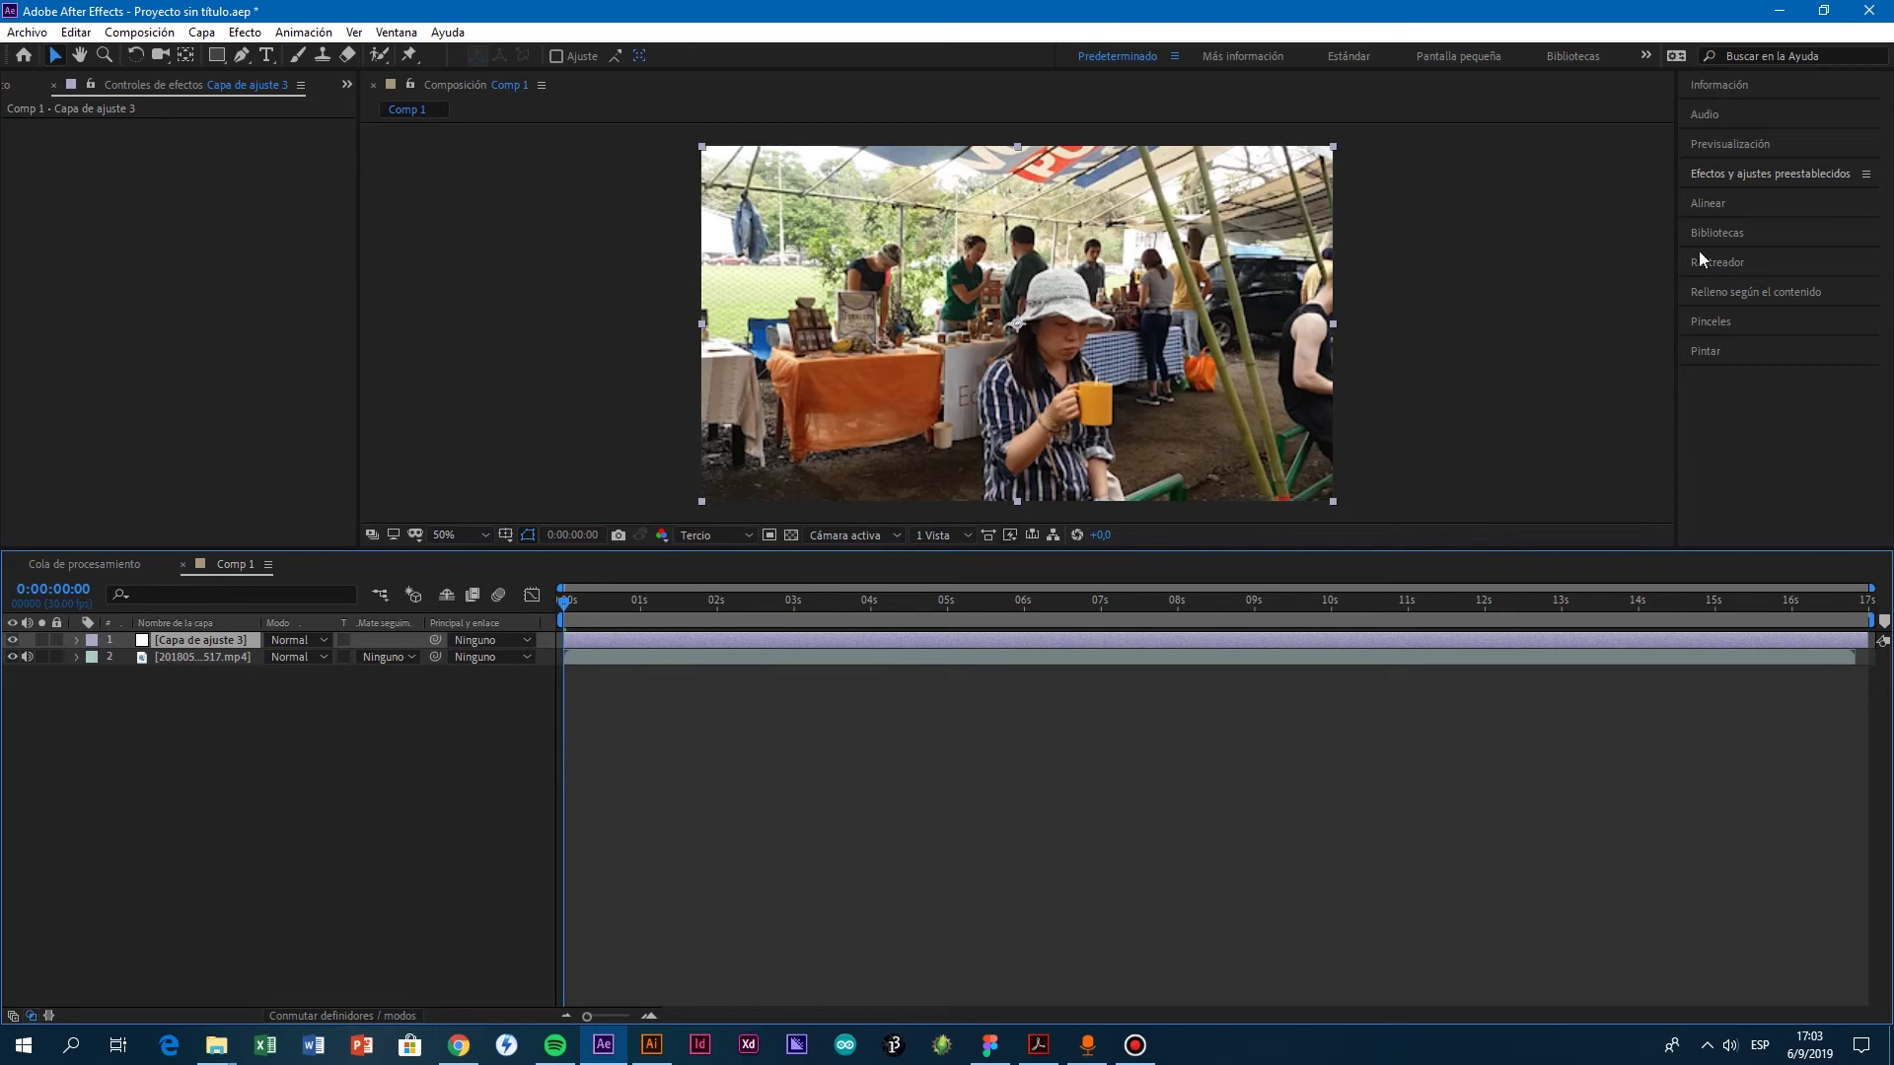
left_click(1753, 176)
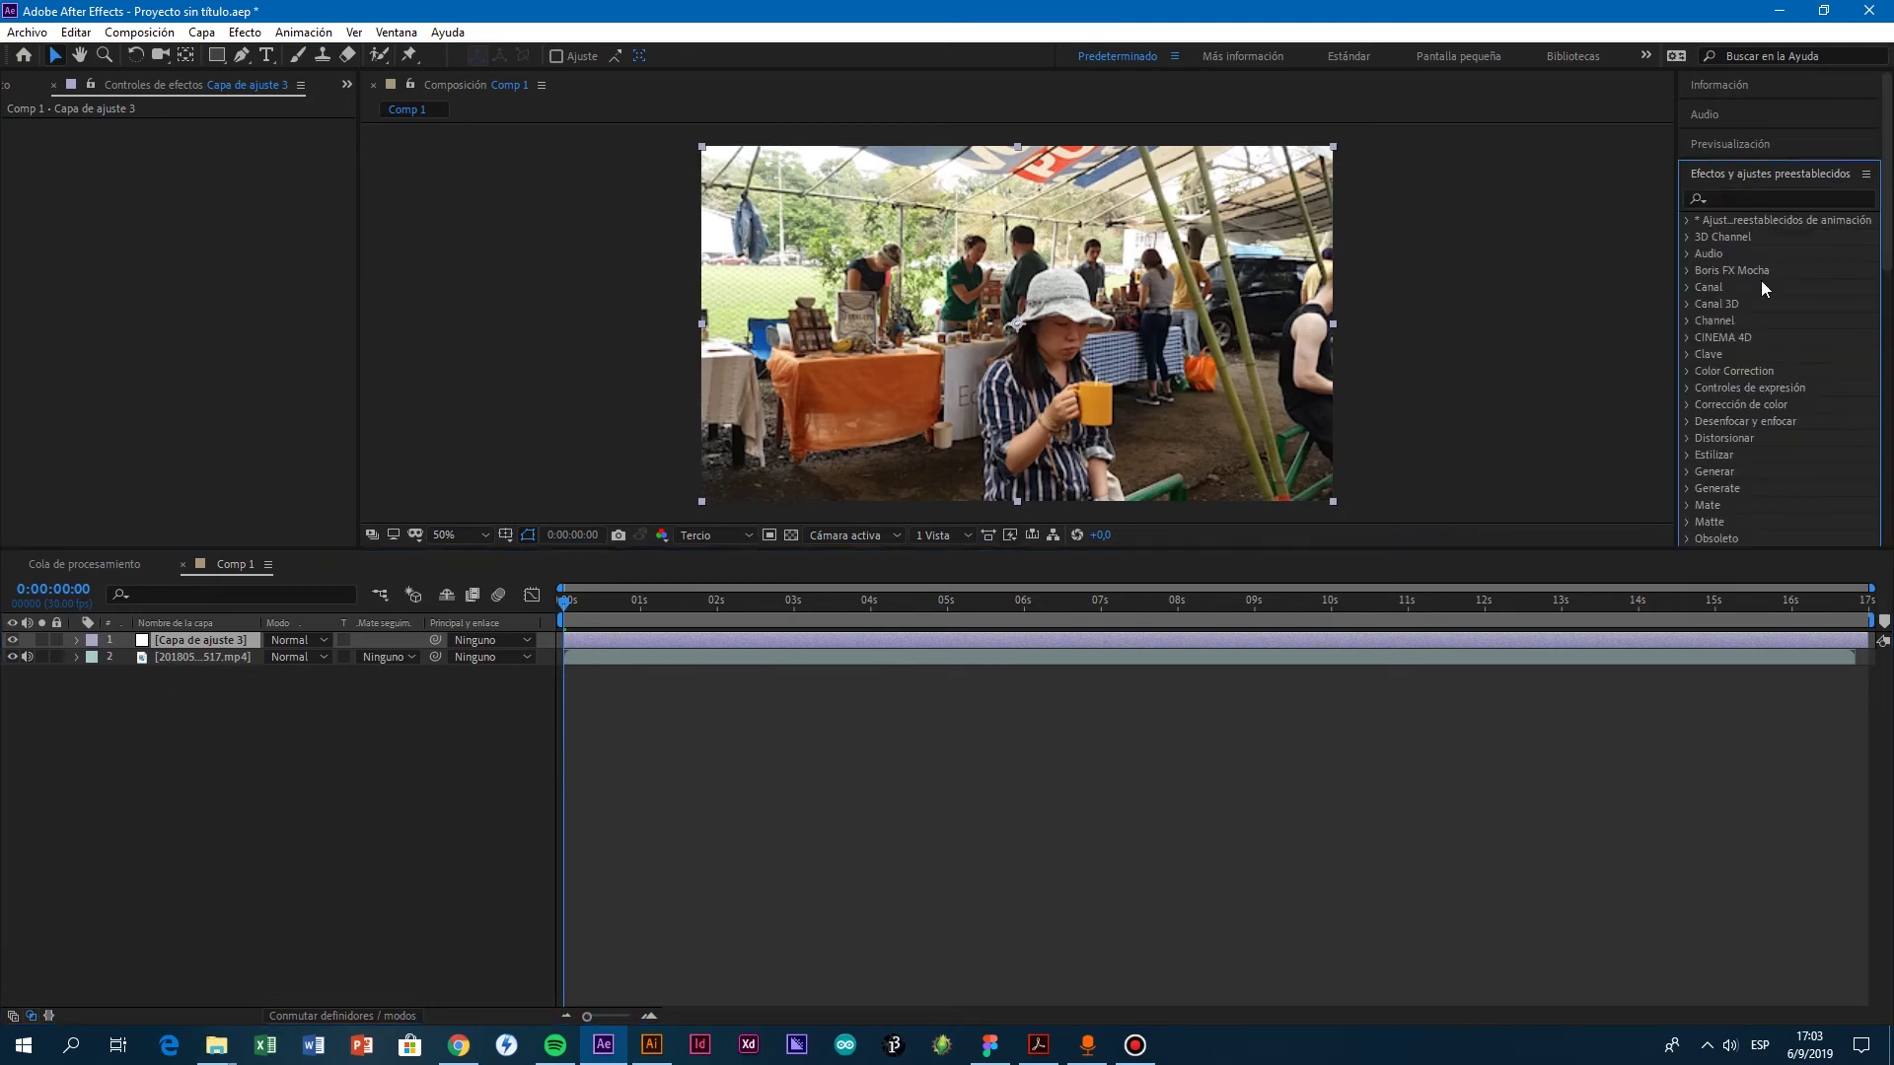
scroll(1762, 287, "down", 15)
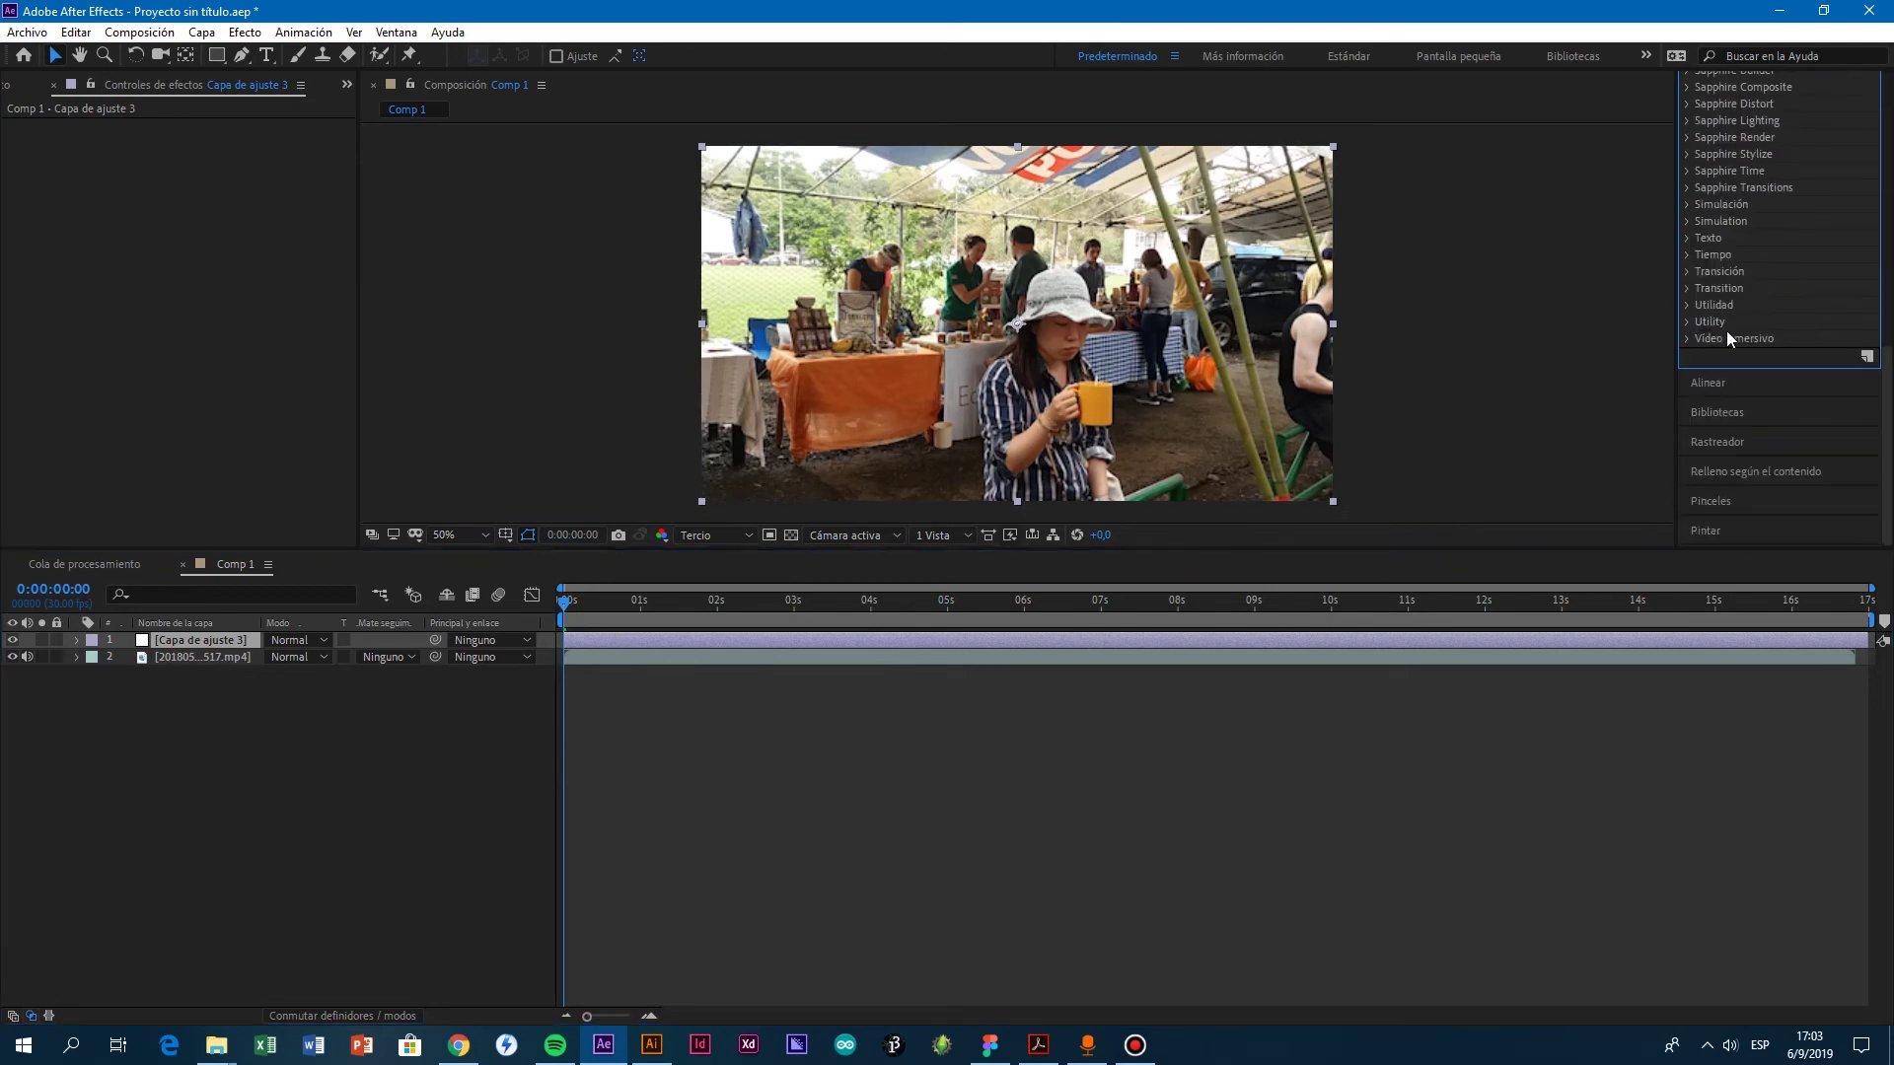
scroll(1726, 329, "up", 5)
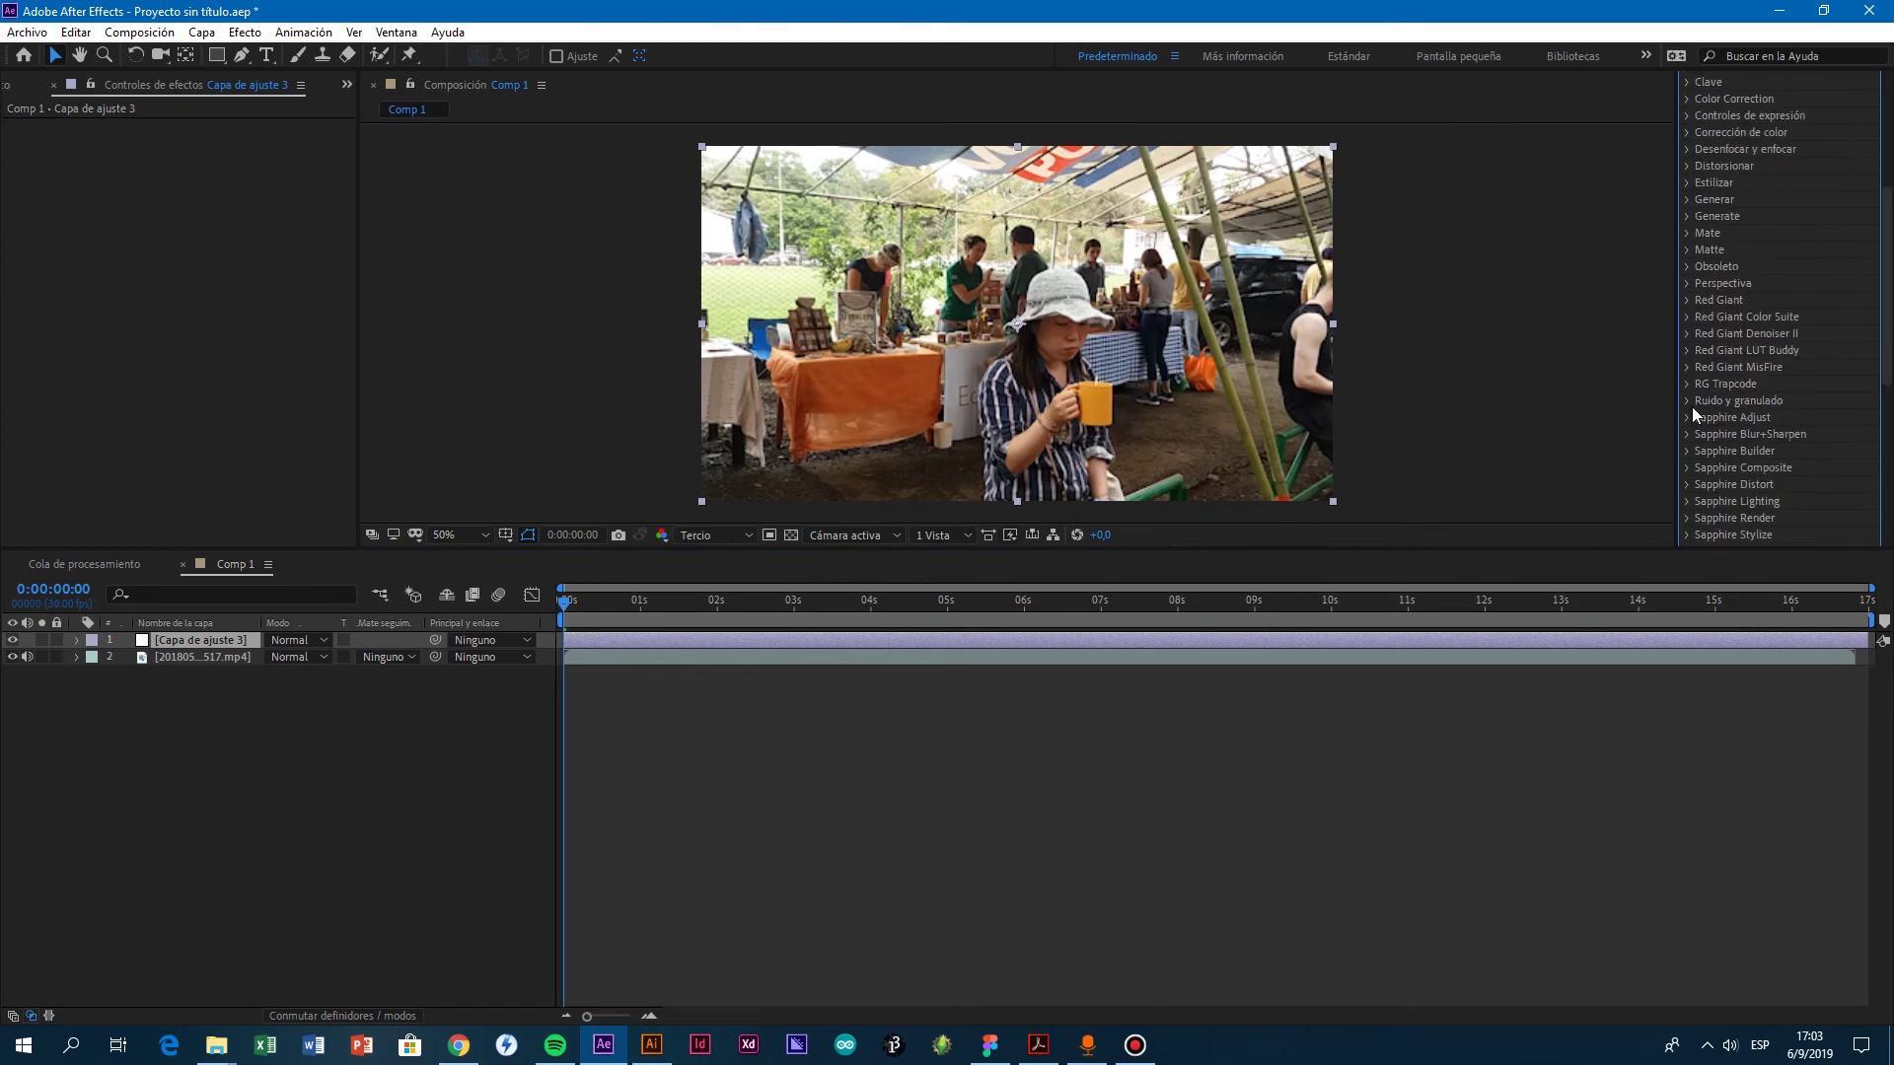
scroll(1697, 413, "down", 5)
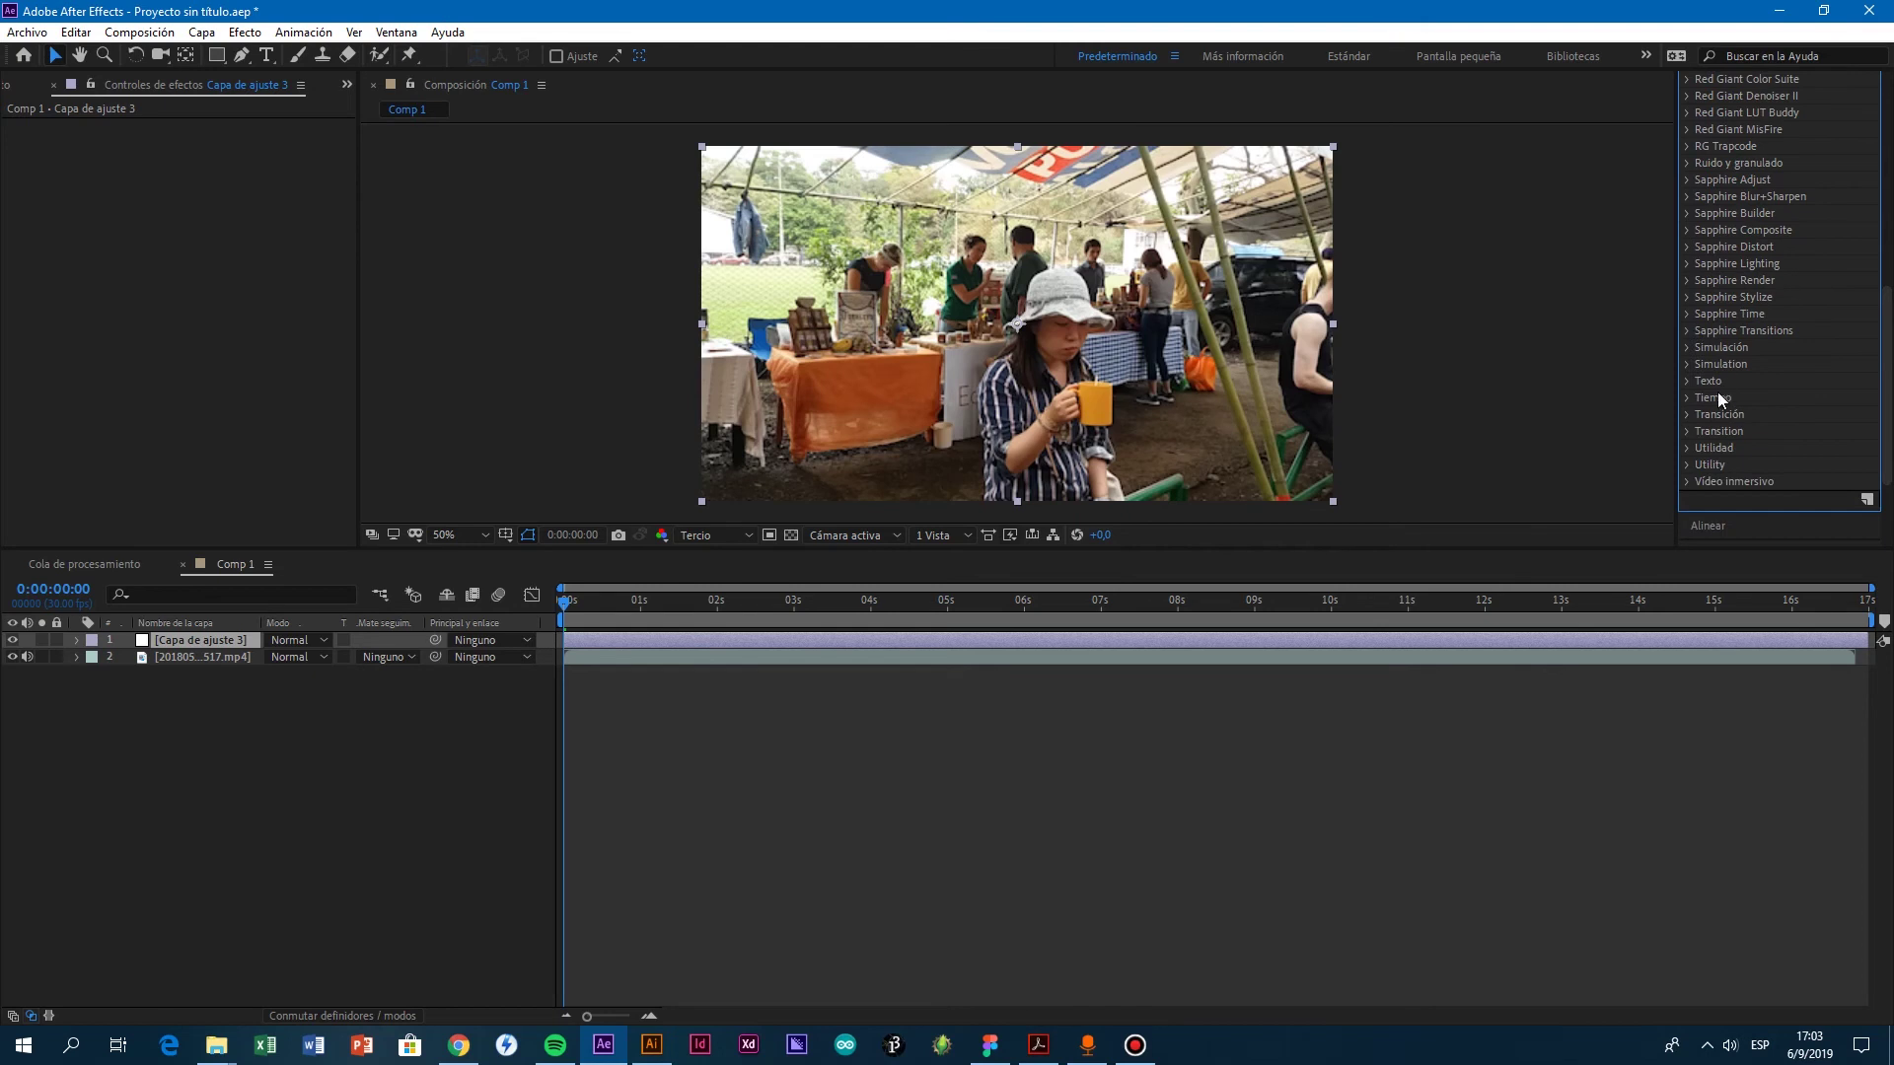
scroll(1737, 355, "up", 4)
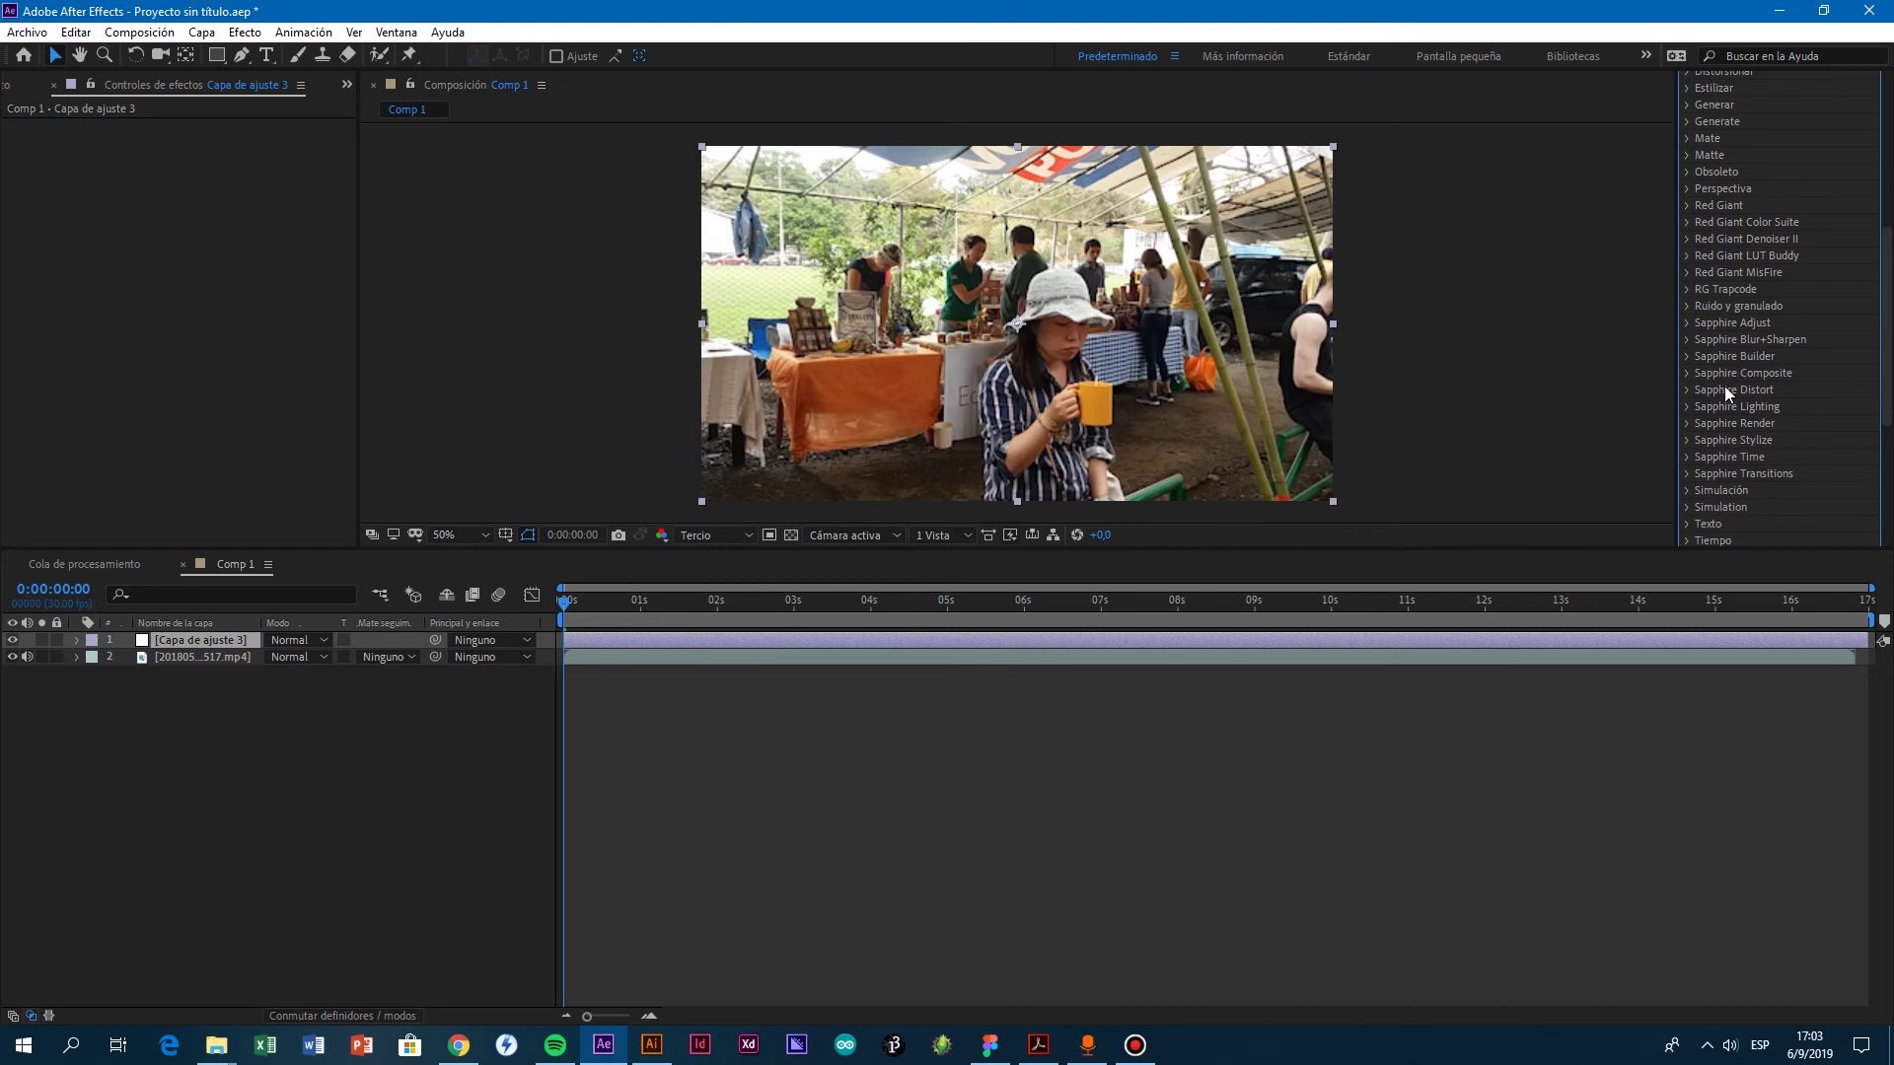
scroll(1725, 380, "up", 5)
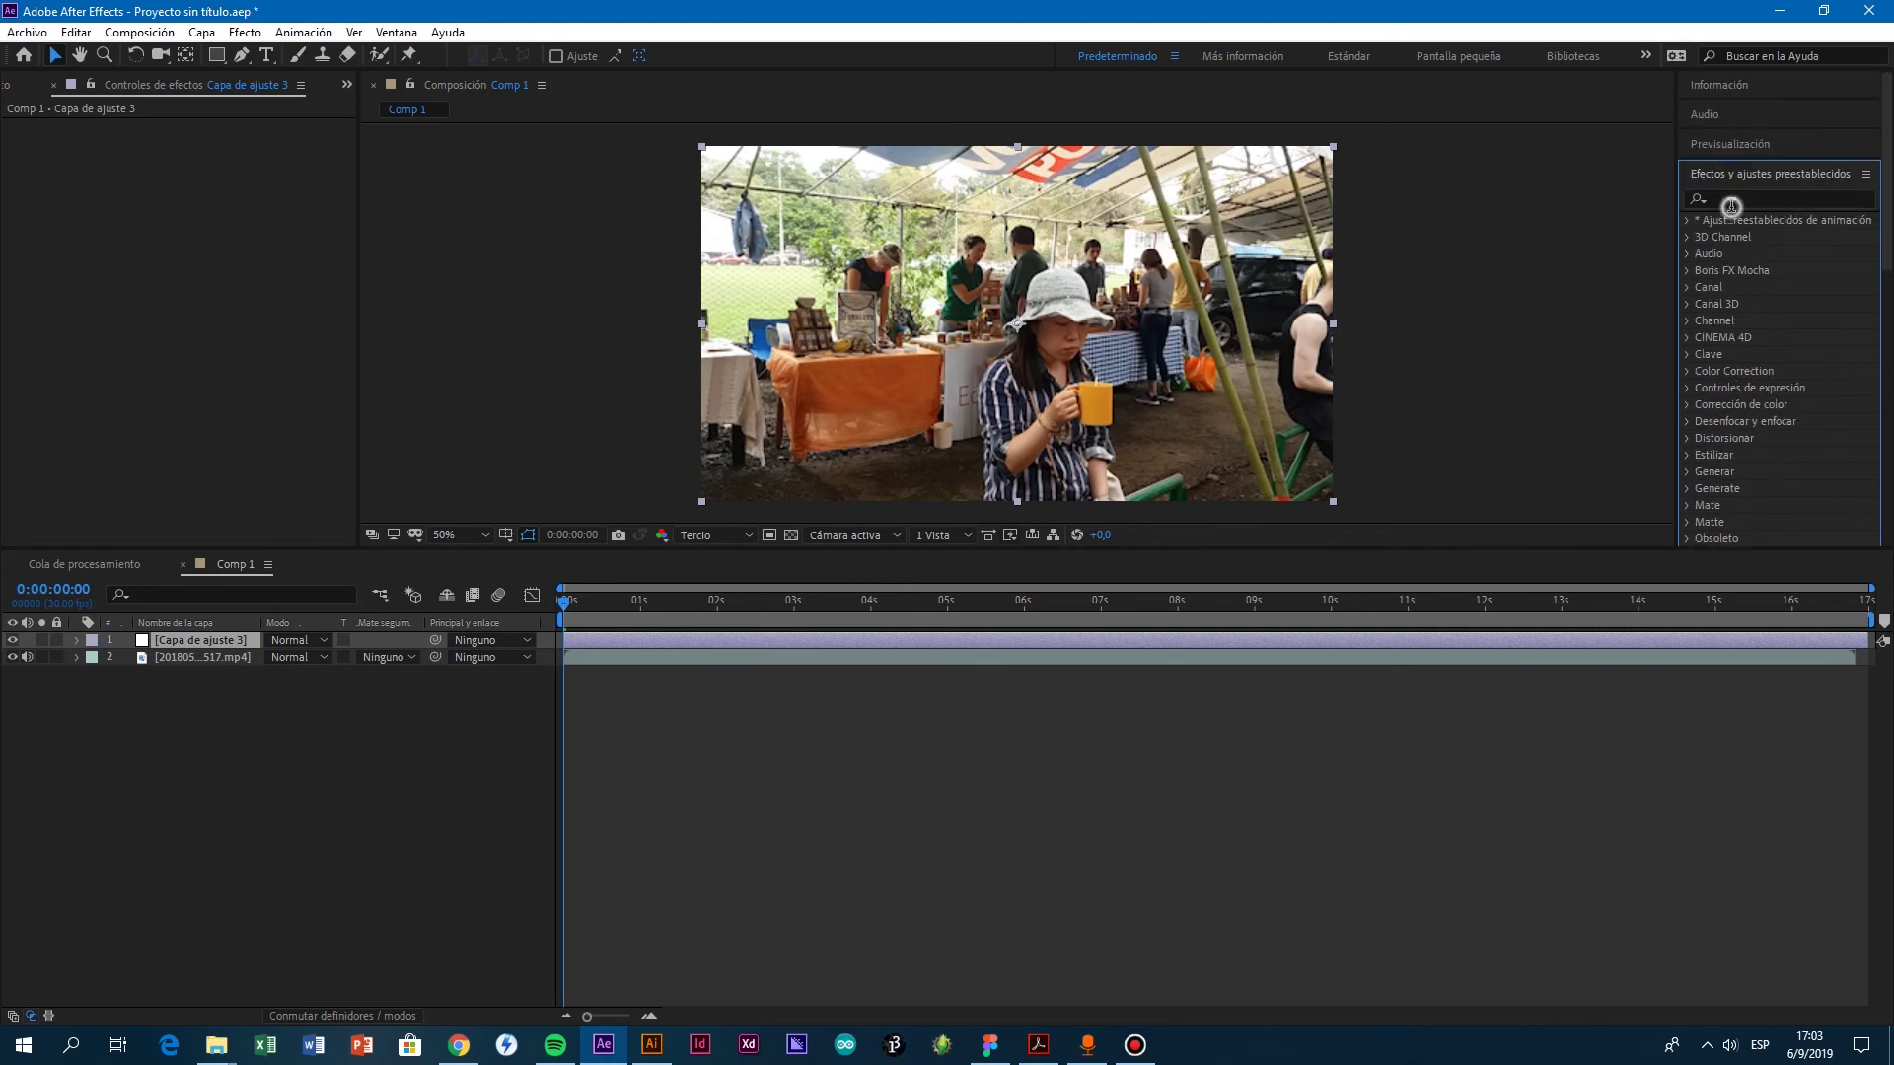
left_click(1736, 198)
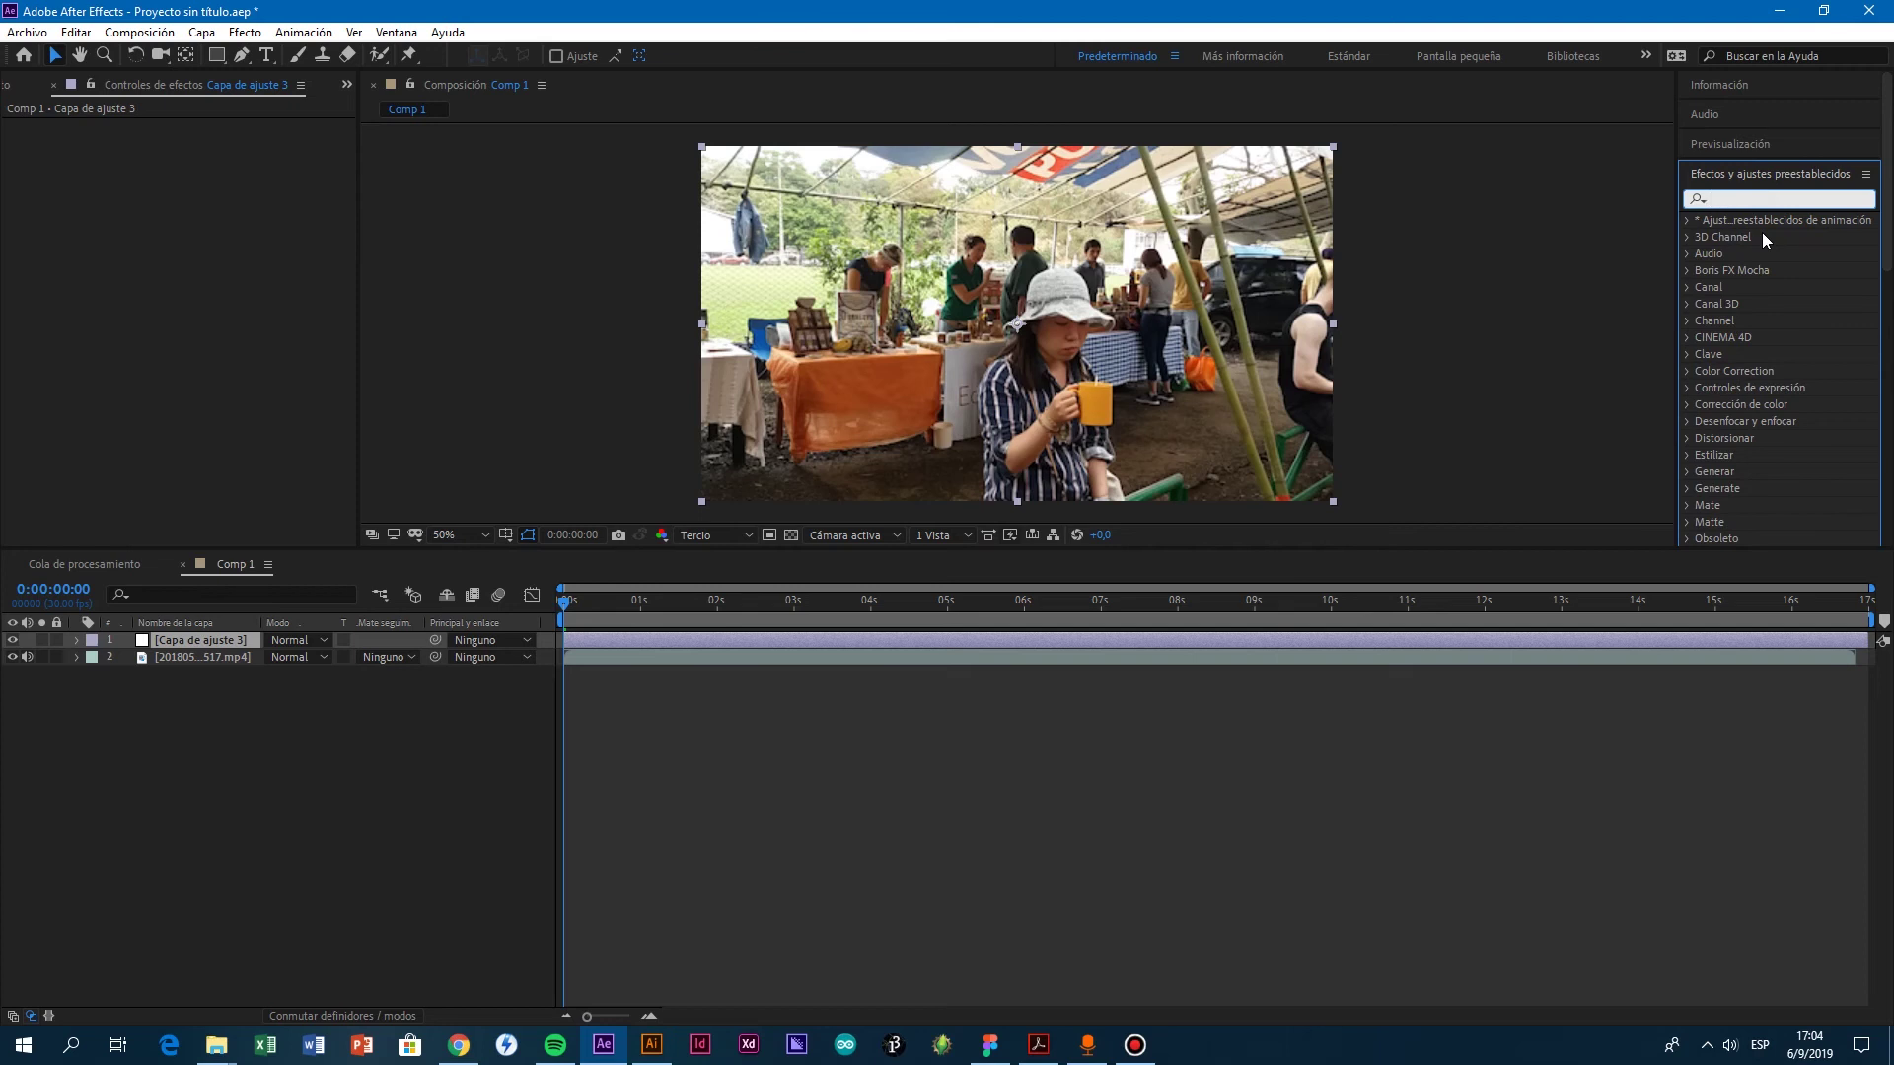
type("filtro")
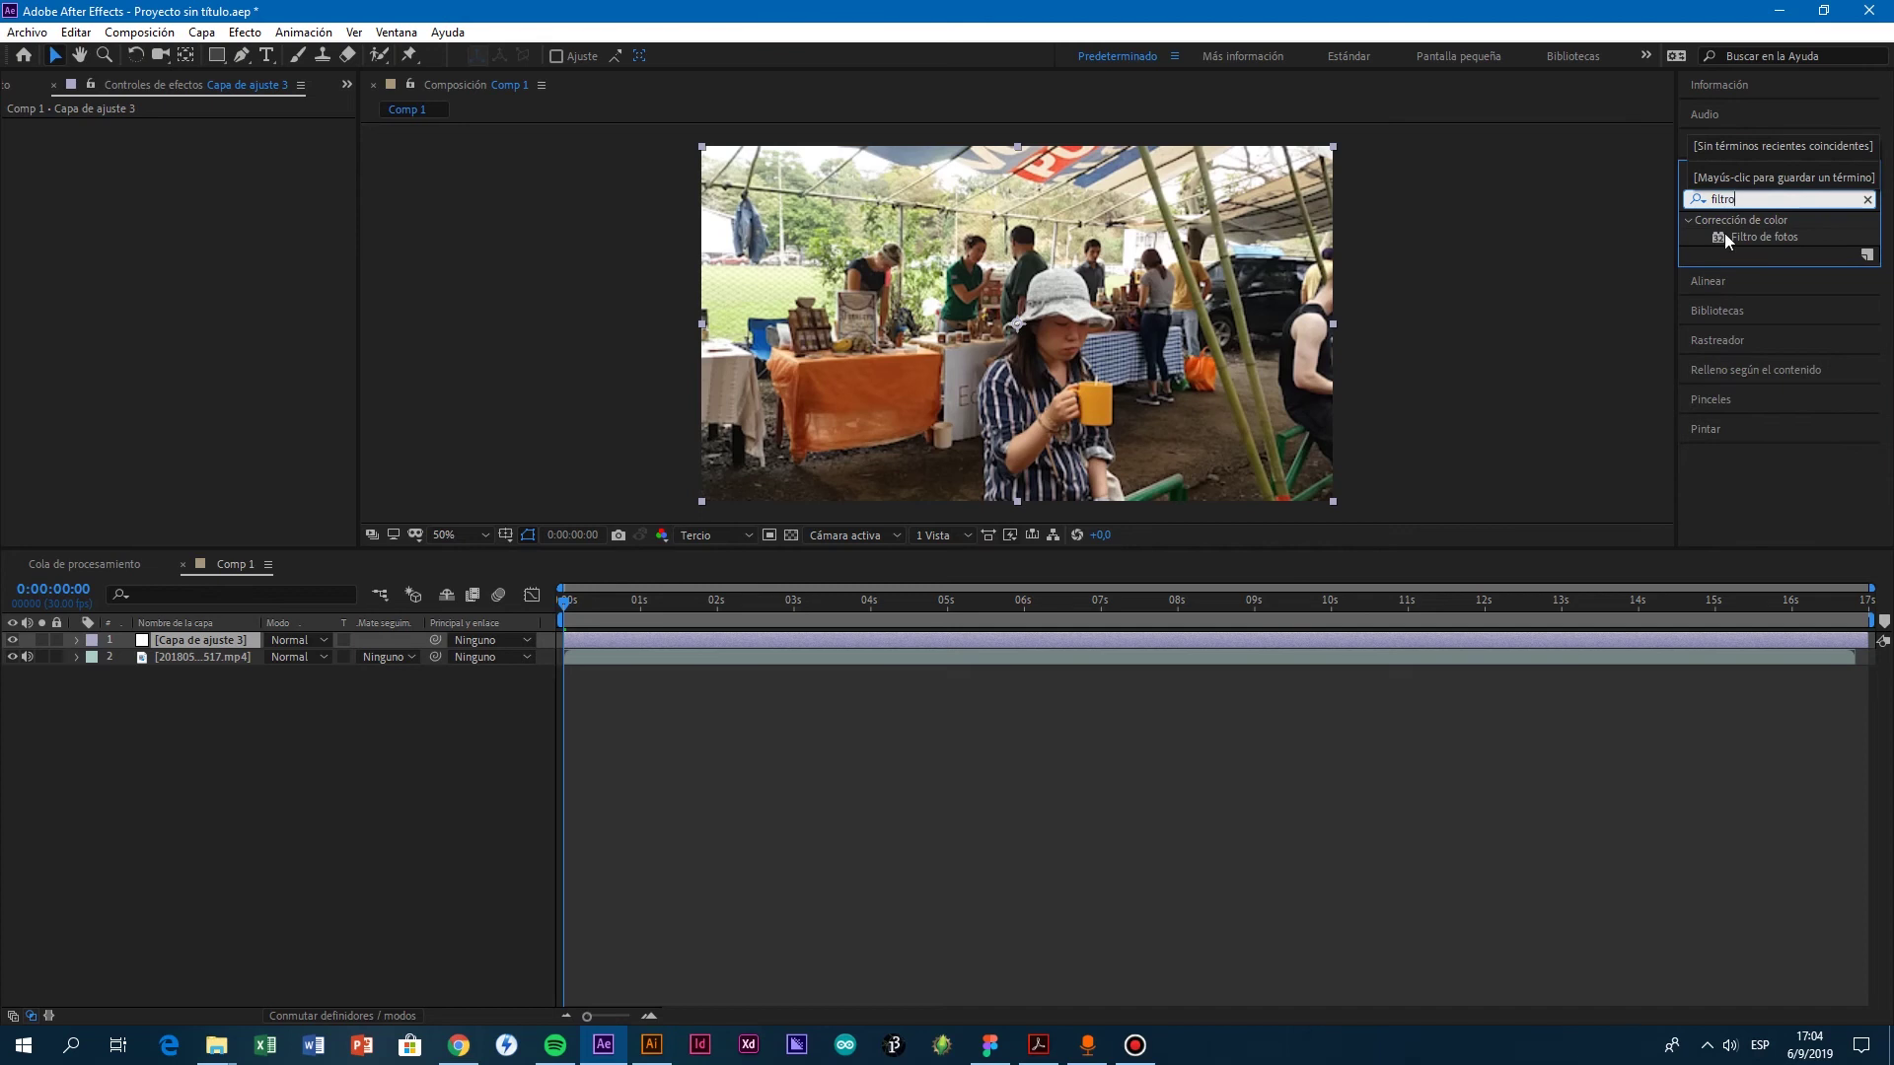
left_click(1766, 239)
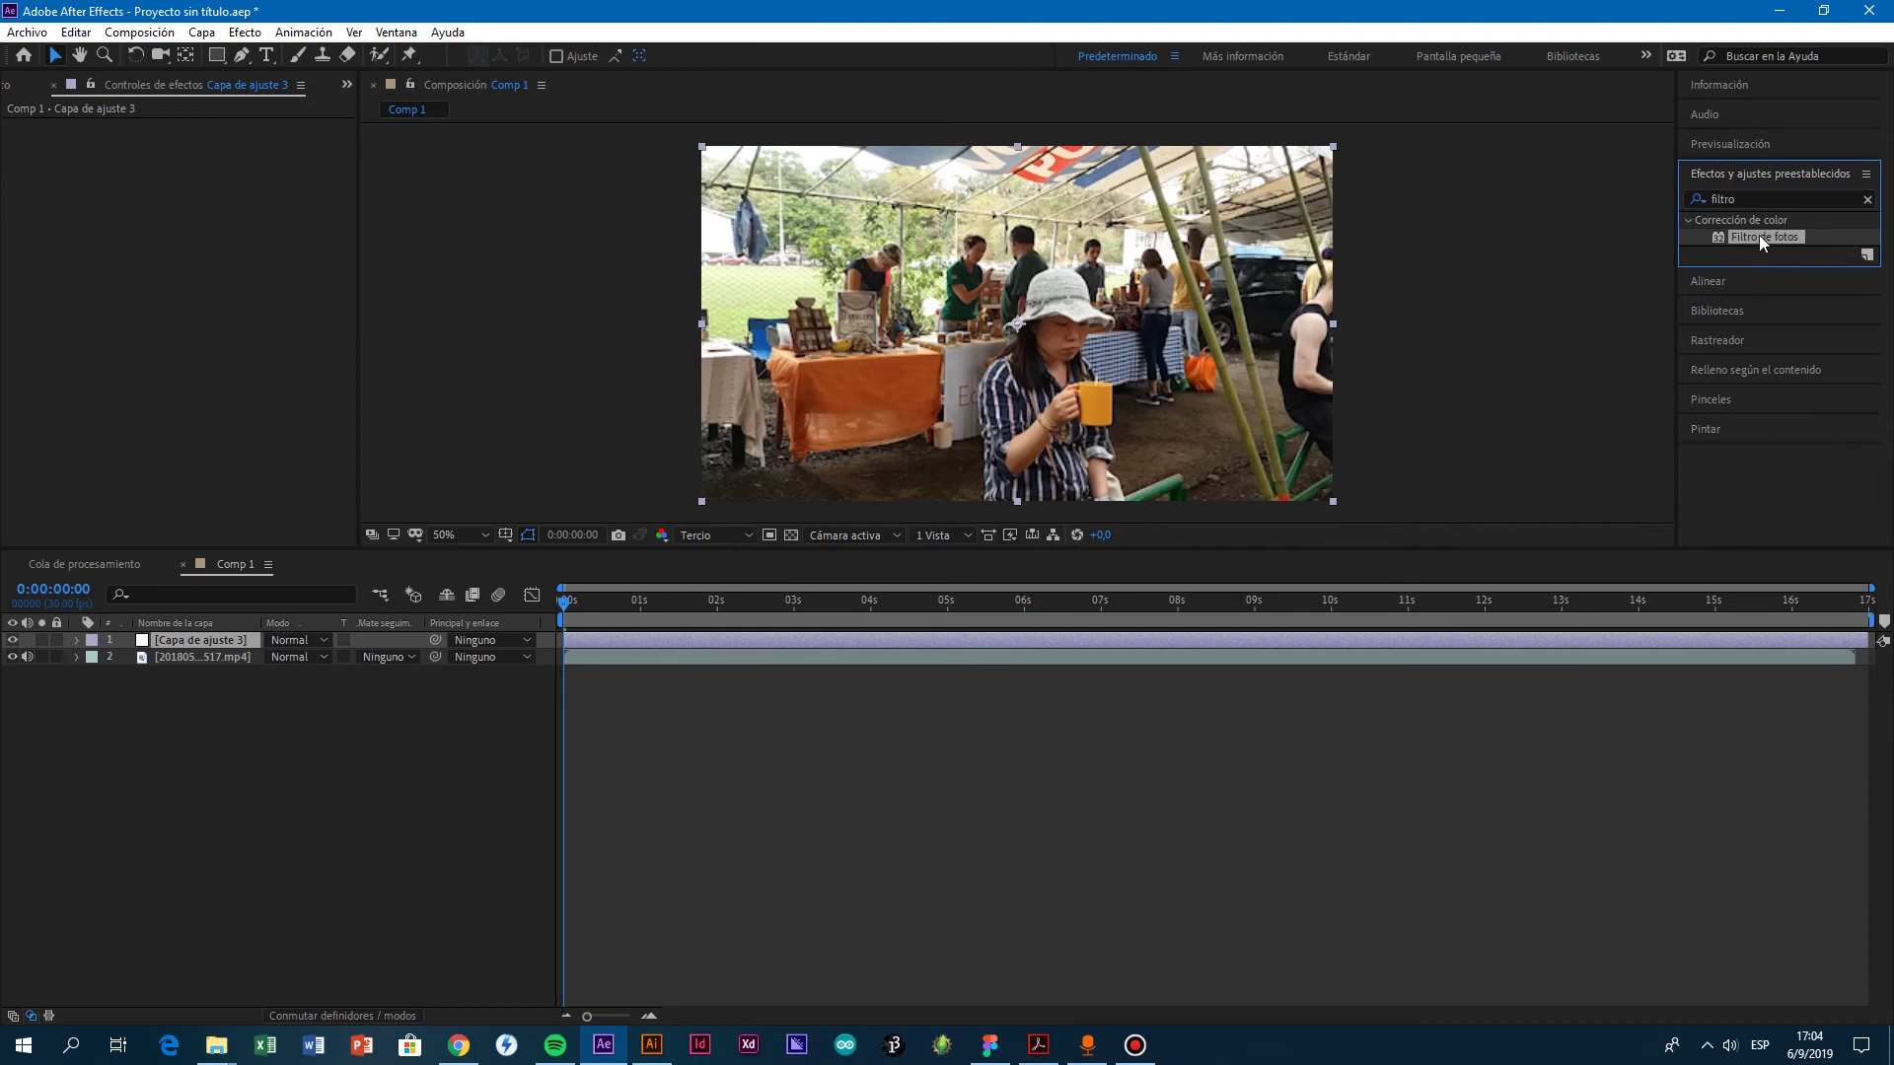
left_click_drag(1764, 239, 202, 645)
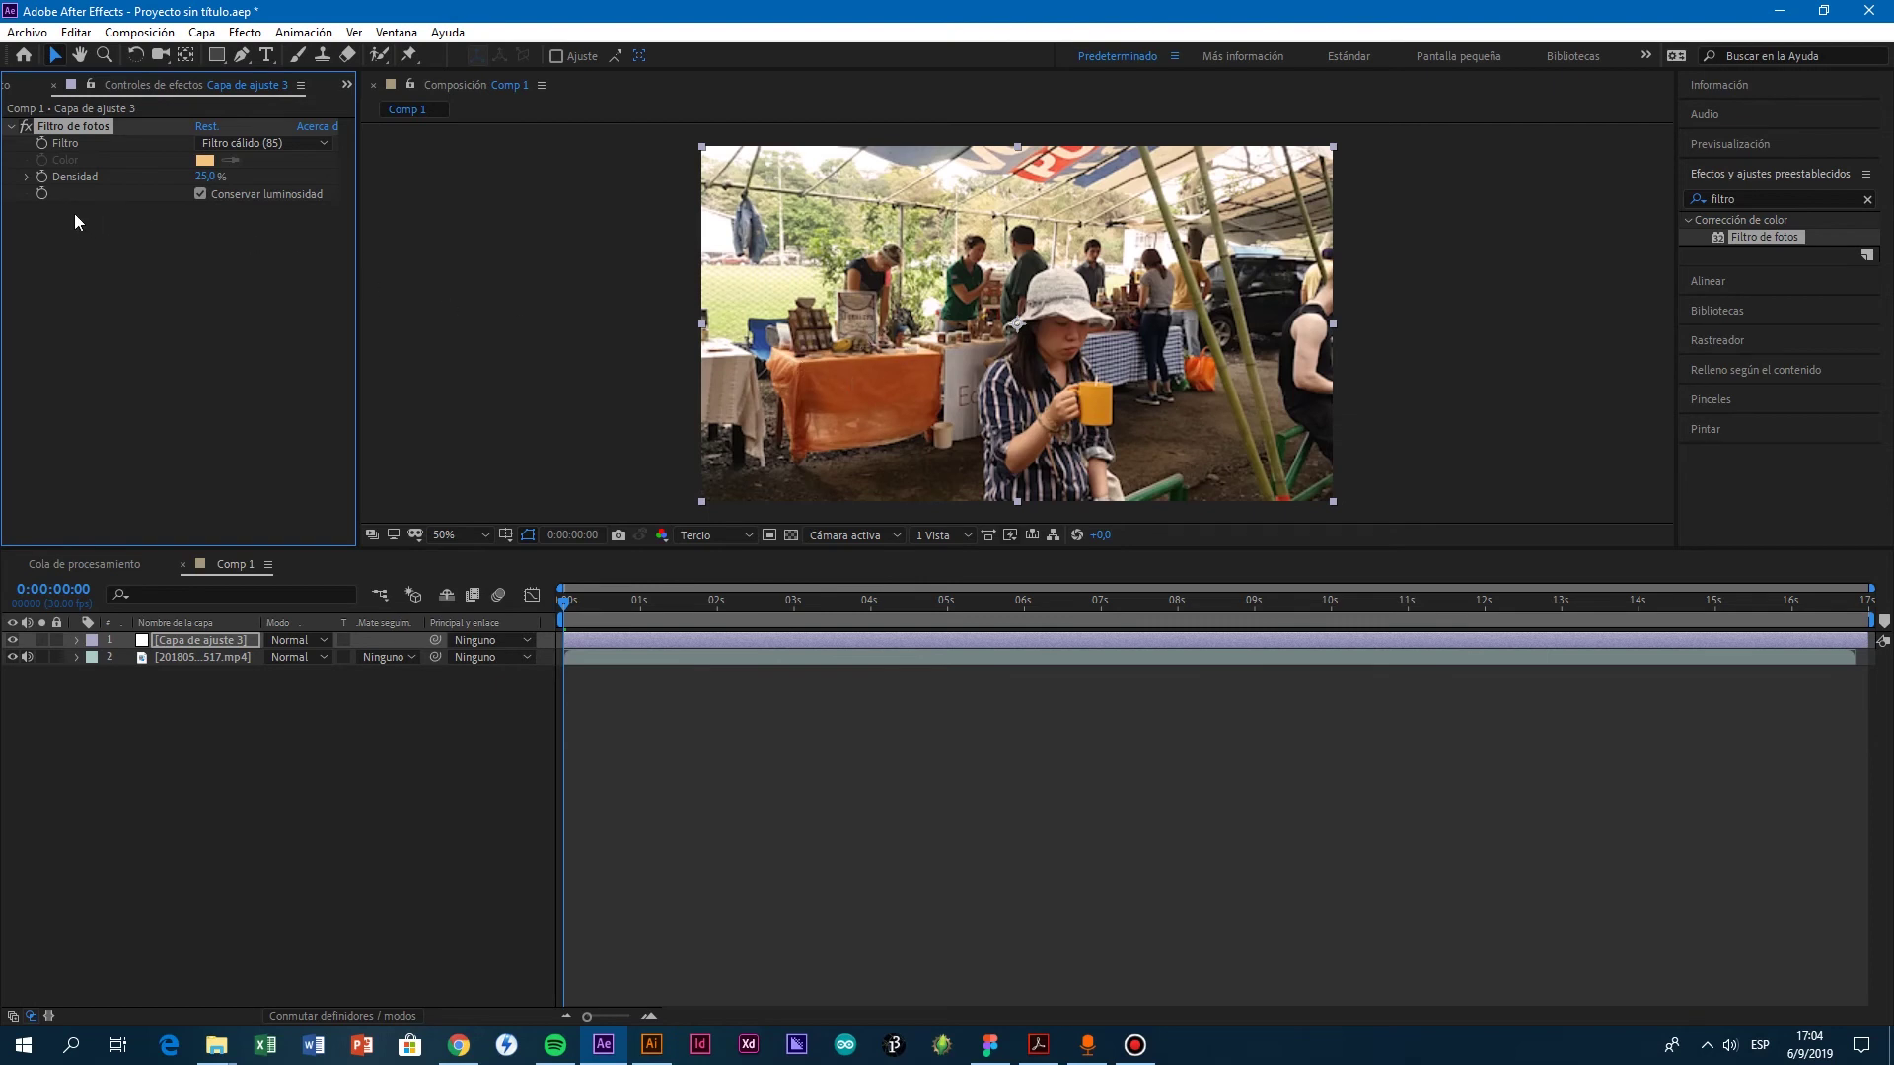
left_click(4, 84)
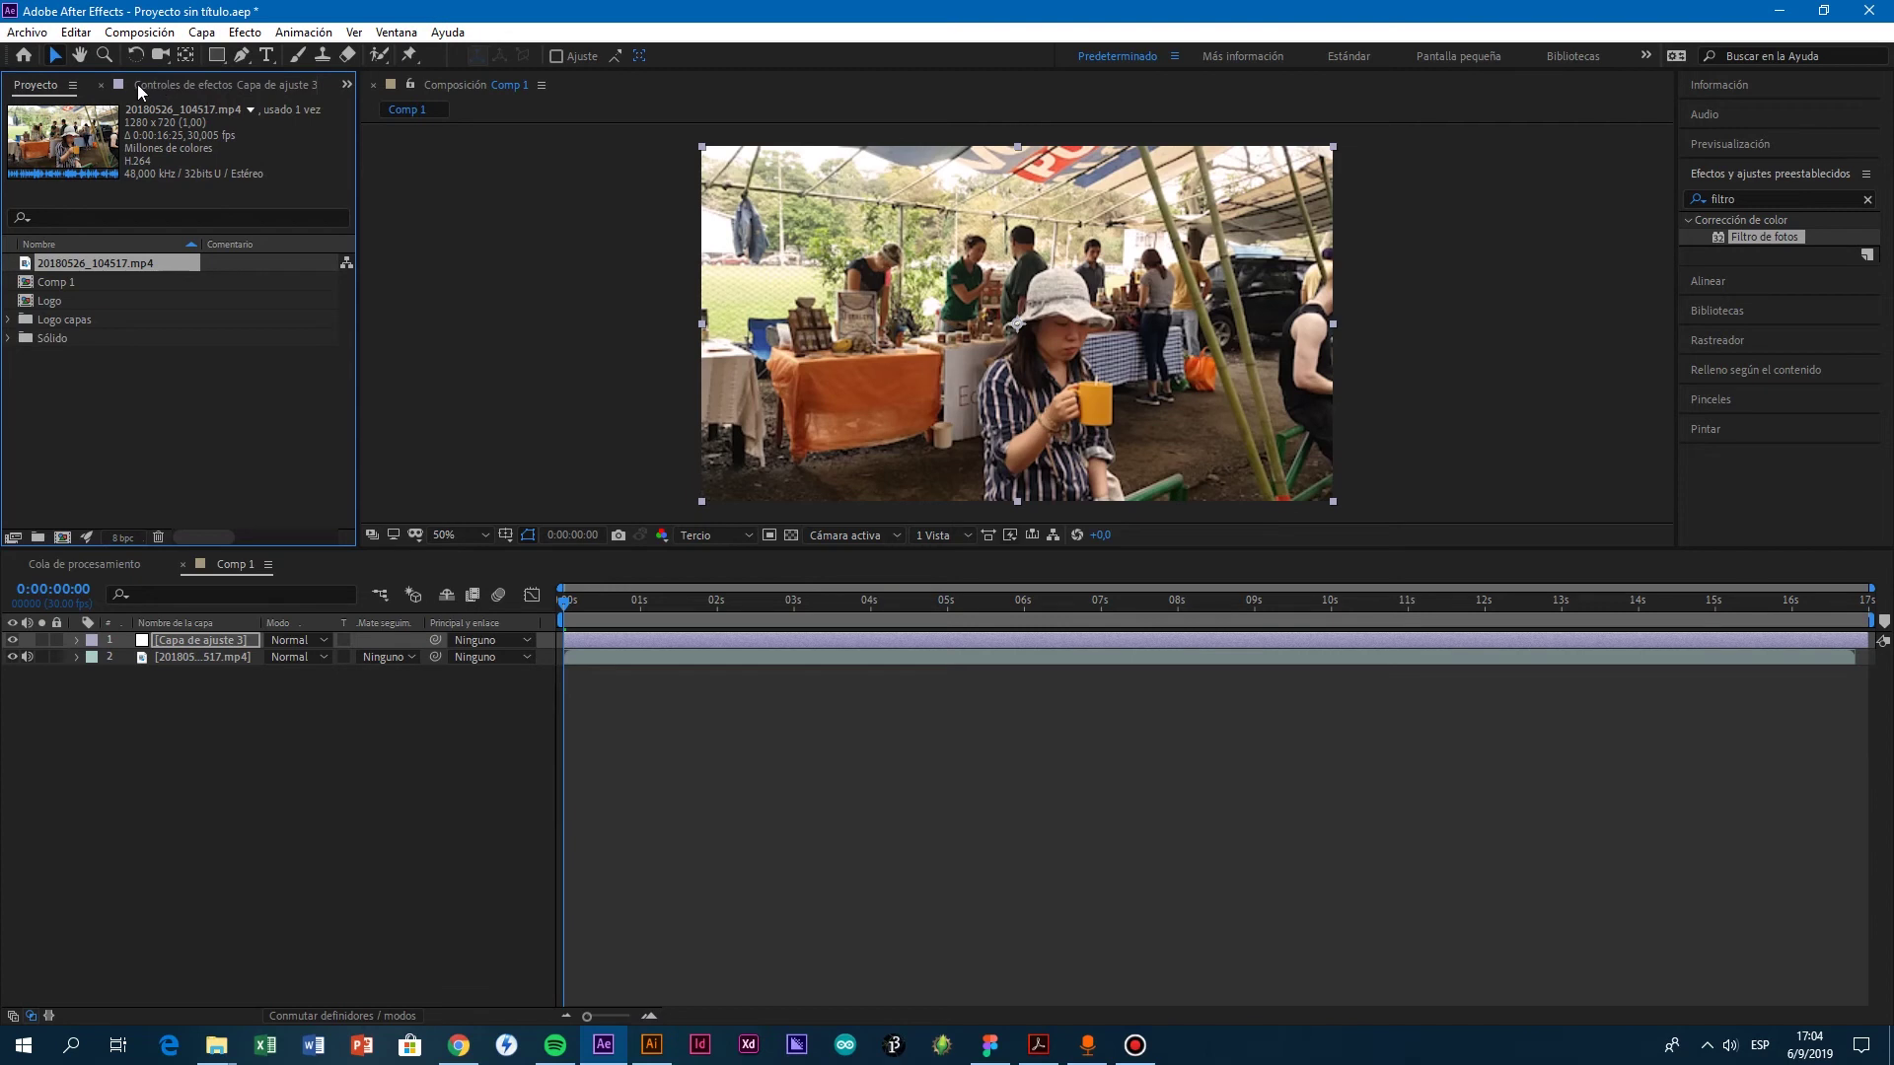
left_click(209, 83)
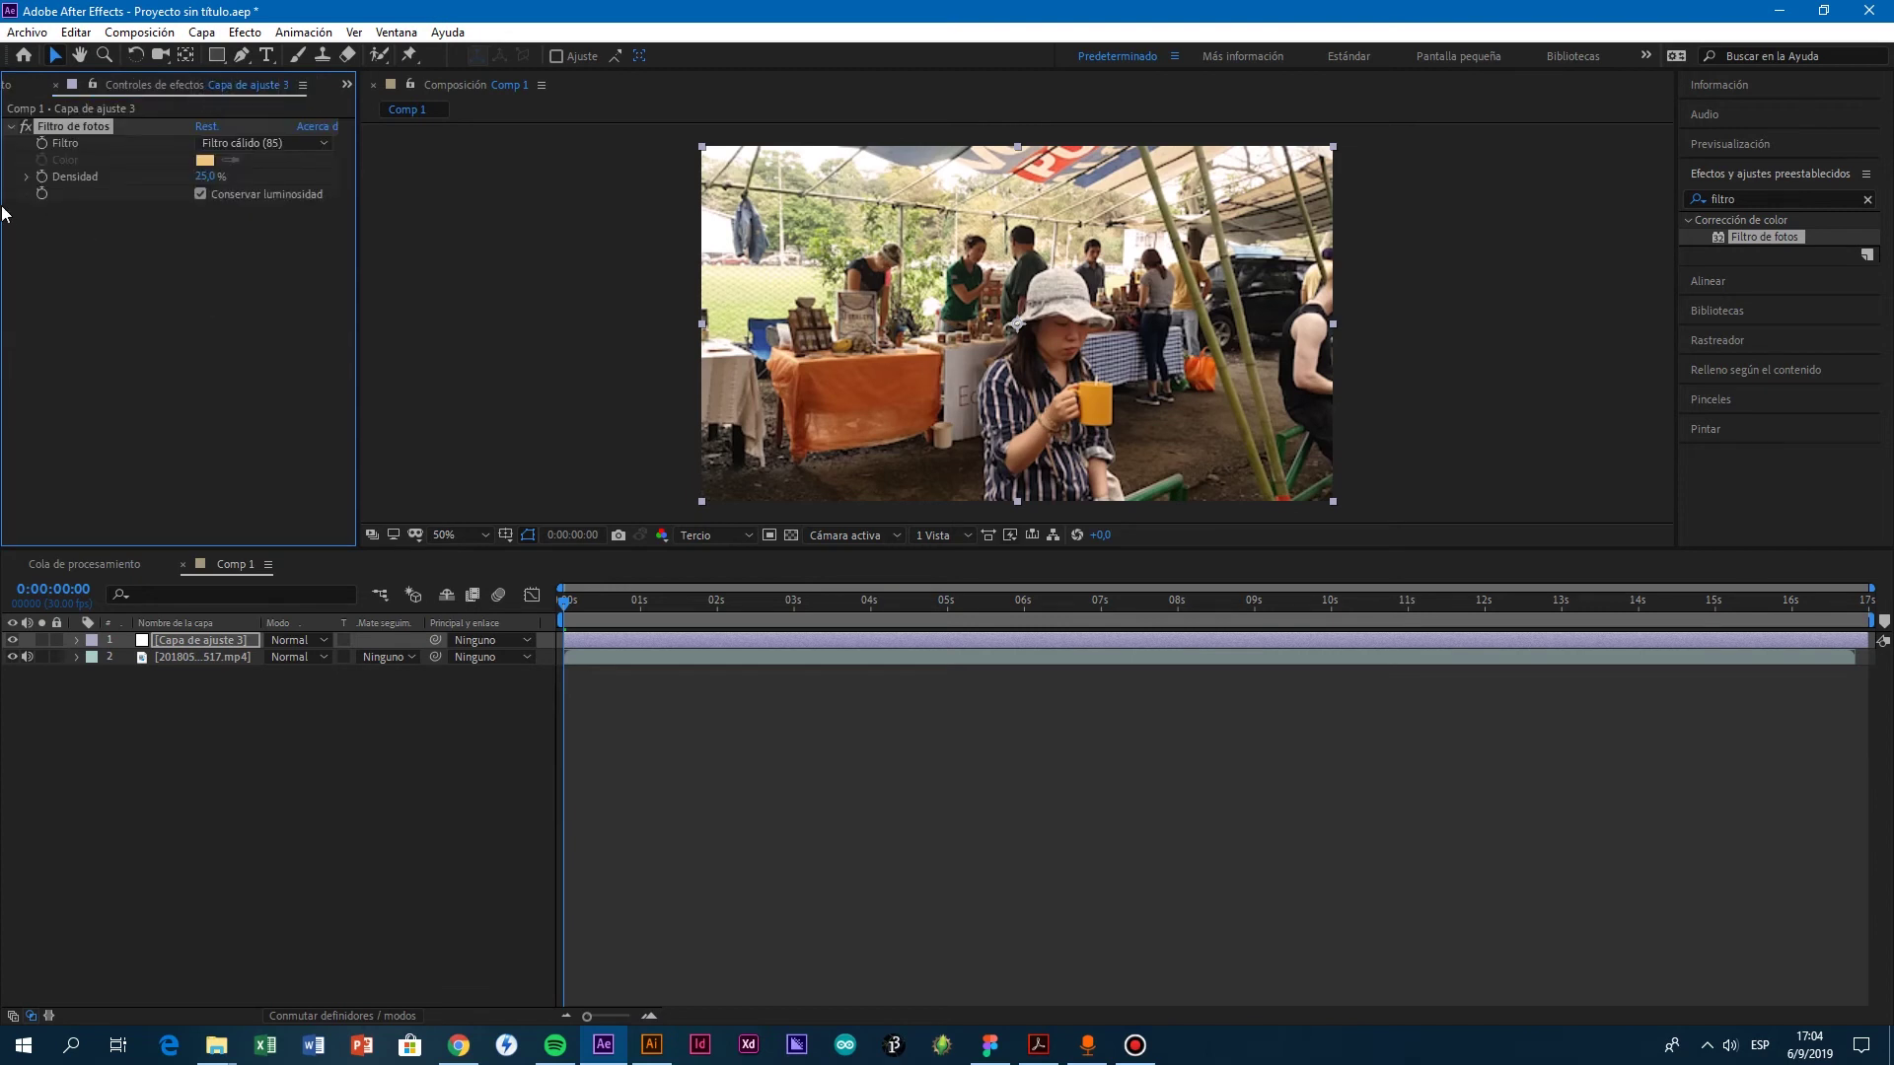
Step: Search the effects for "fil" and apply Convertidor perfiles de color to the adjustment layer
left_click(1746, 200)
key("BackSpace")
key("BackSpace")
key("BackSpace")
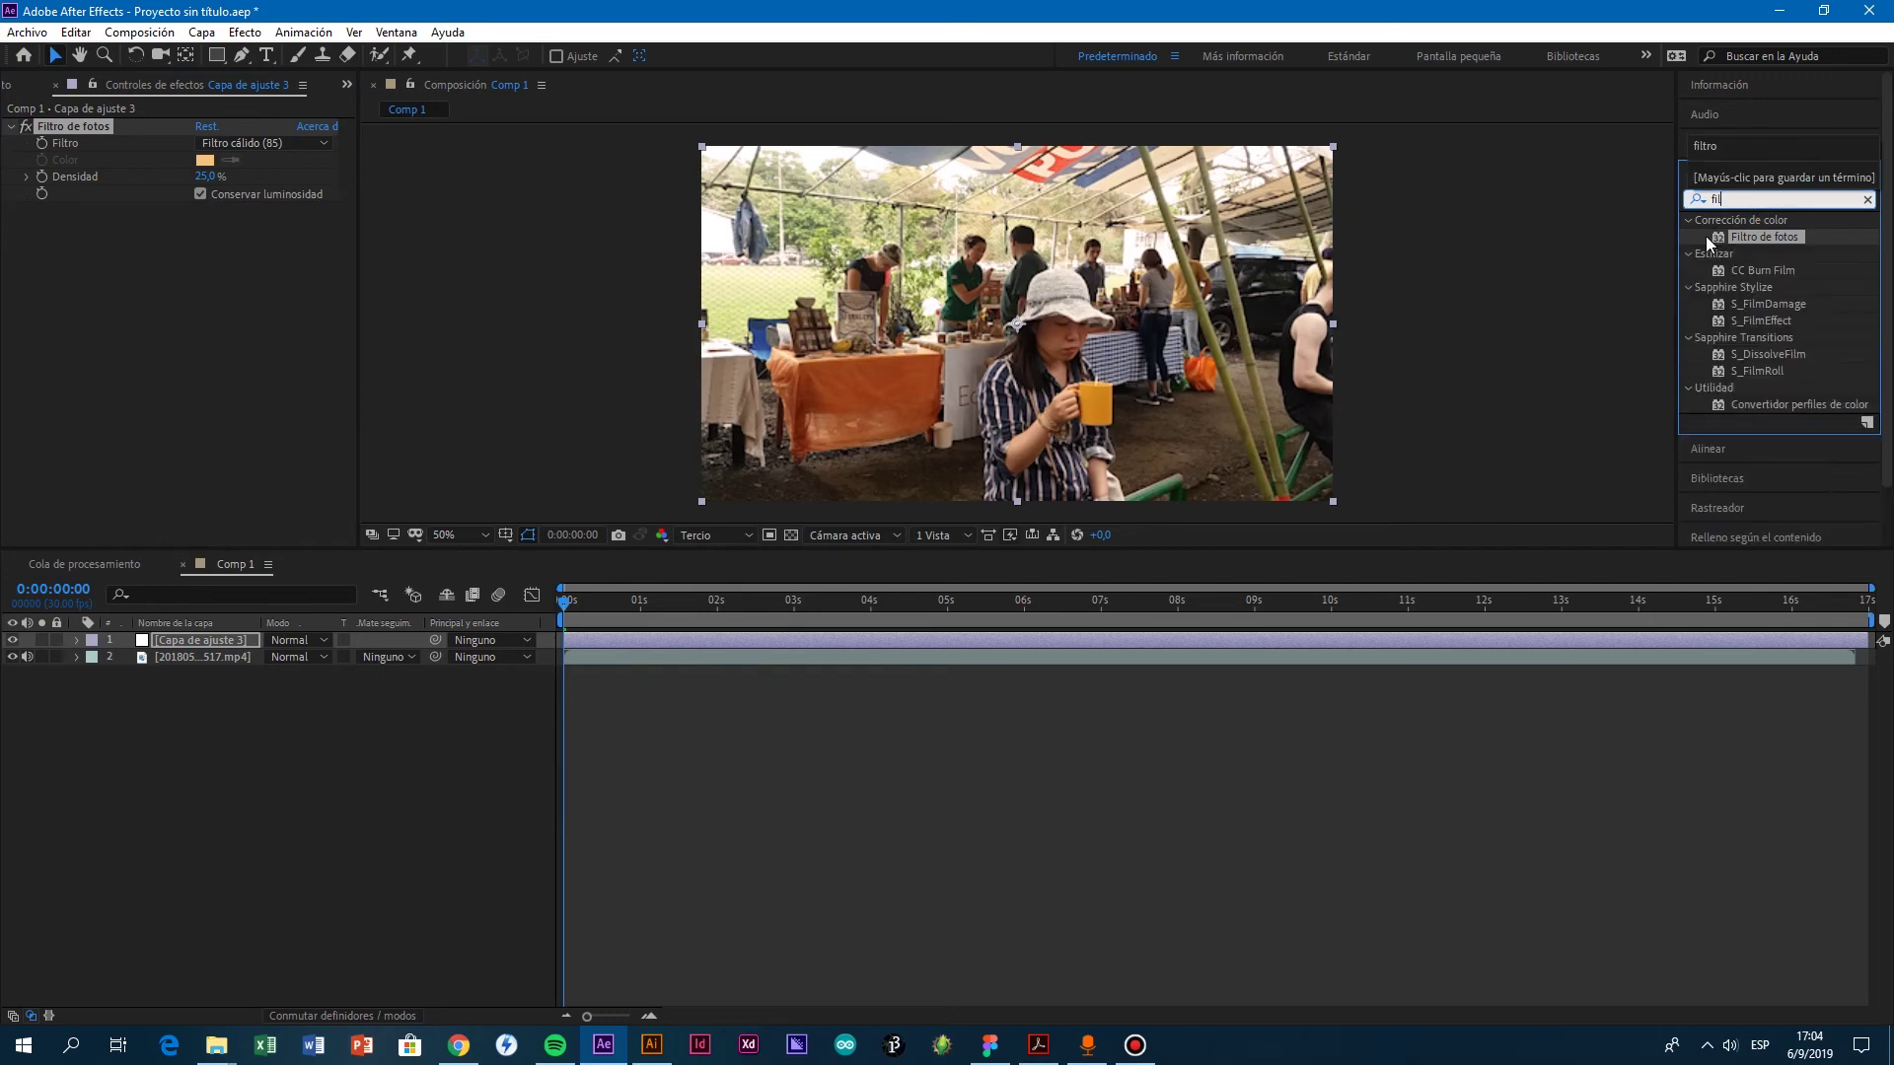
left_click(1766, 351)
left_click_drag(1769, 340, 226, 641)
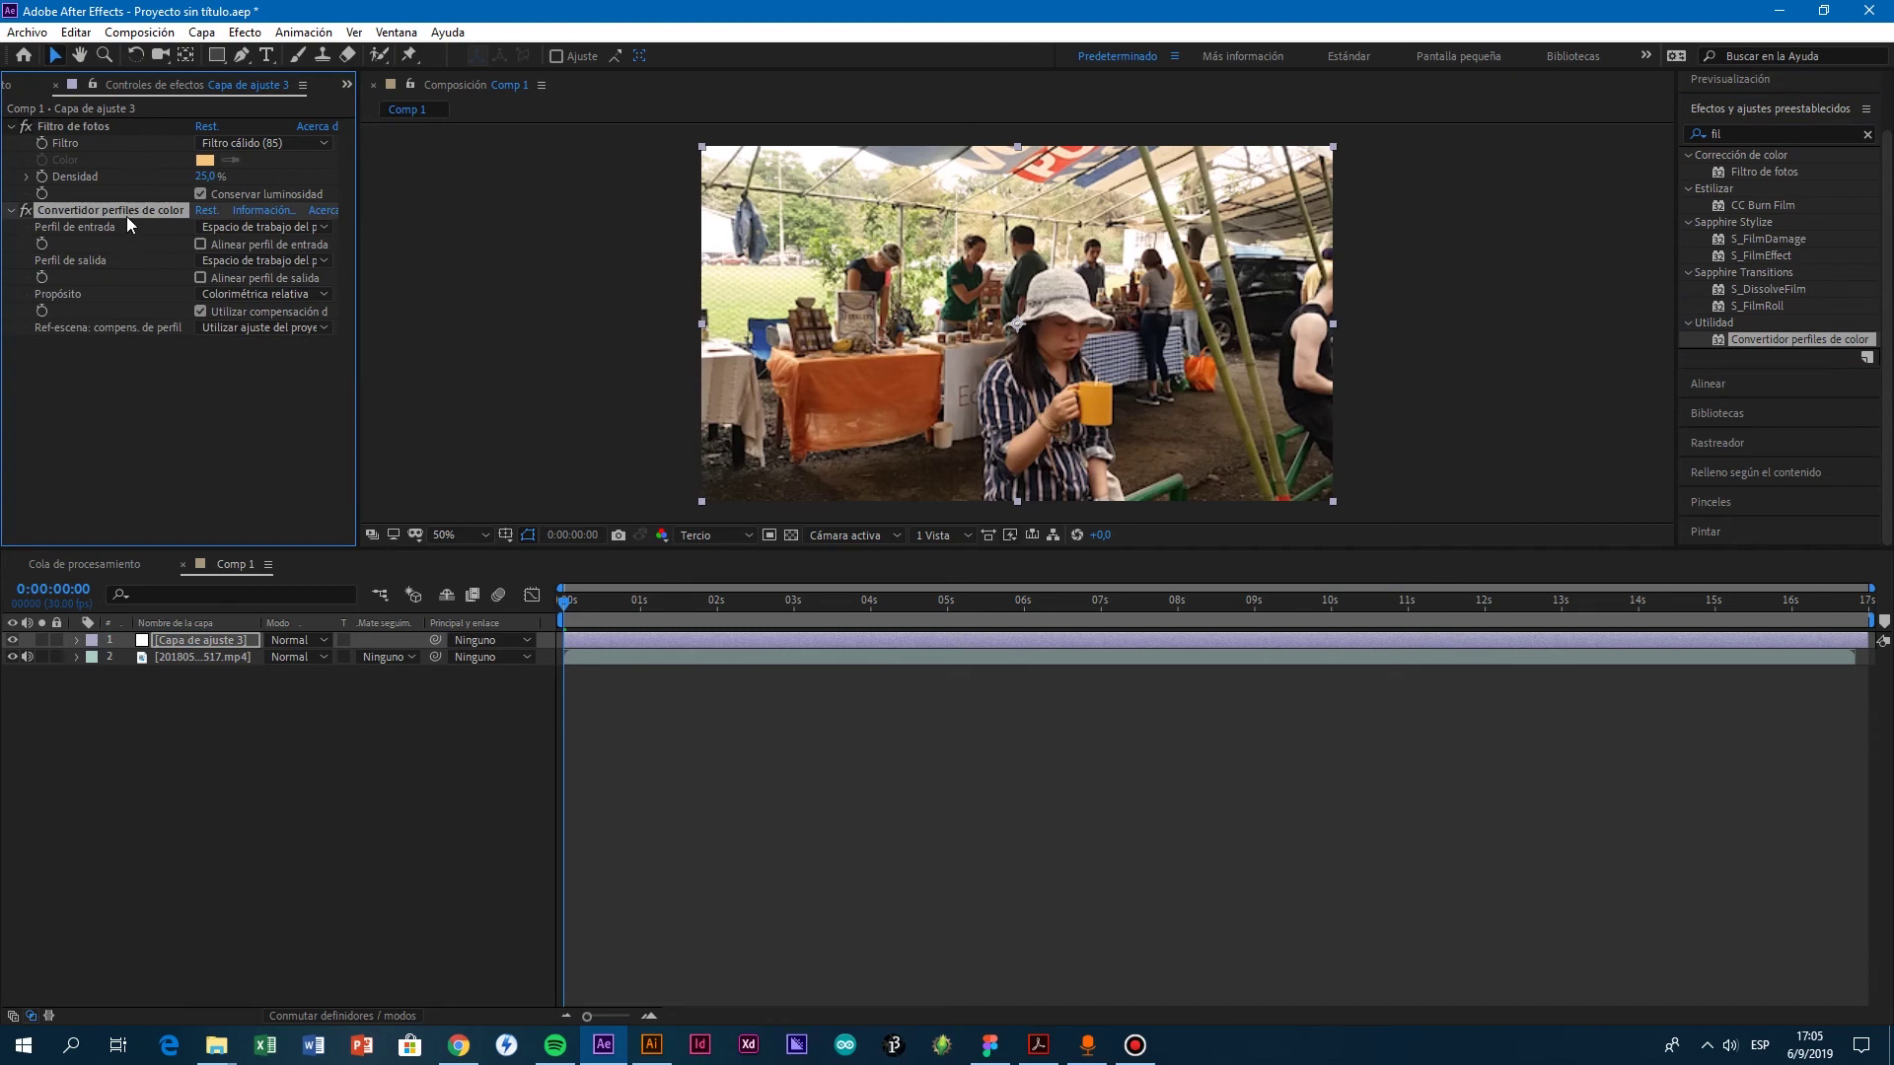
Step: Raise the Filtro de fotos density to 100% and switch the effect off and on to compare the footage
left_click_drag(209, 183, 525, 181)
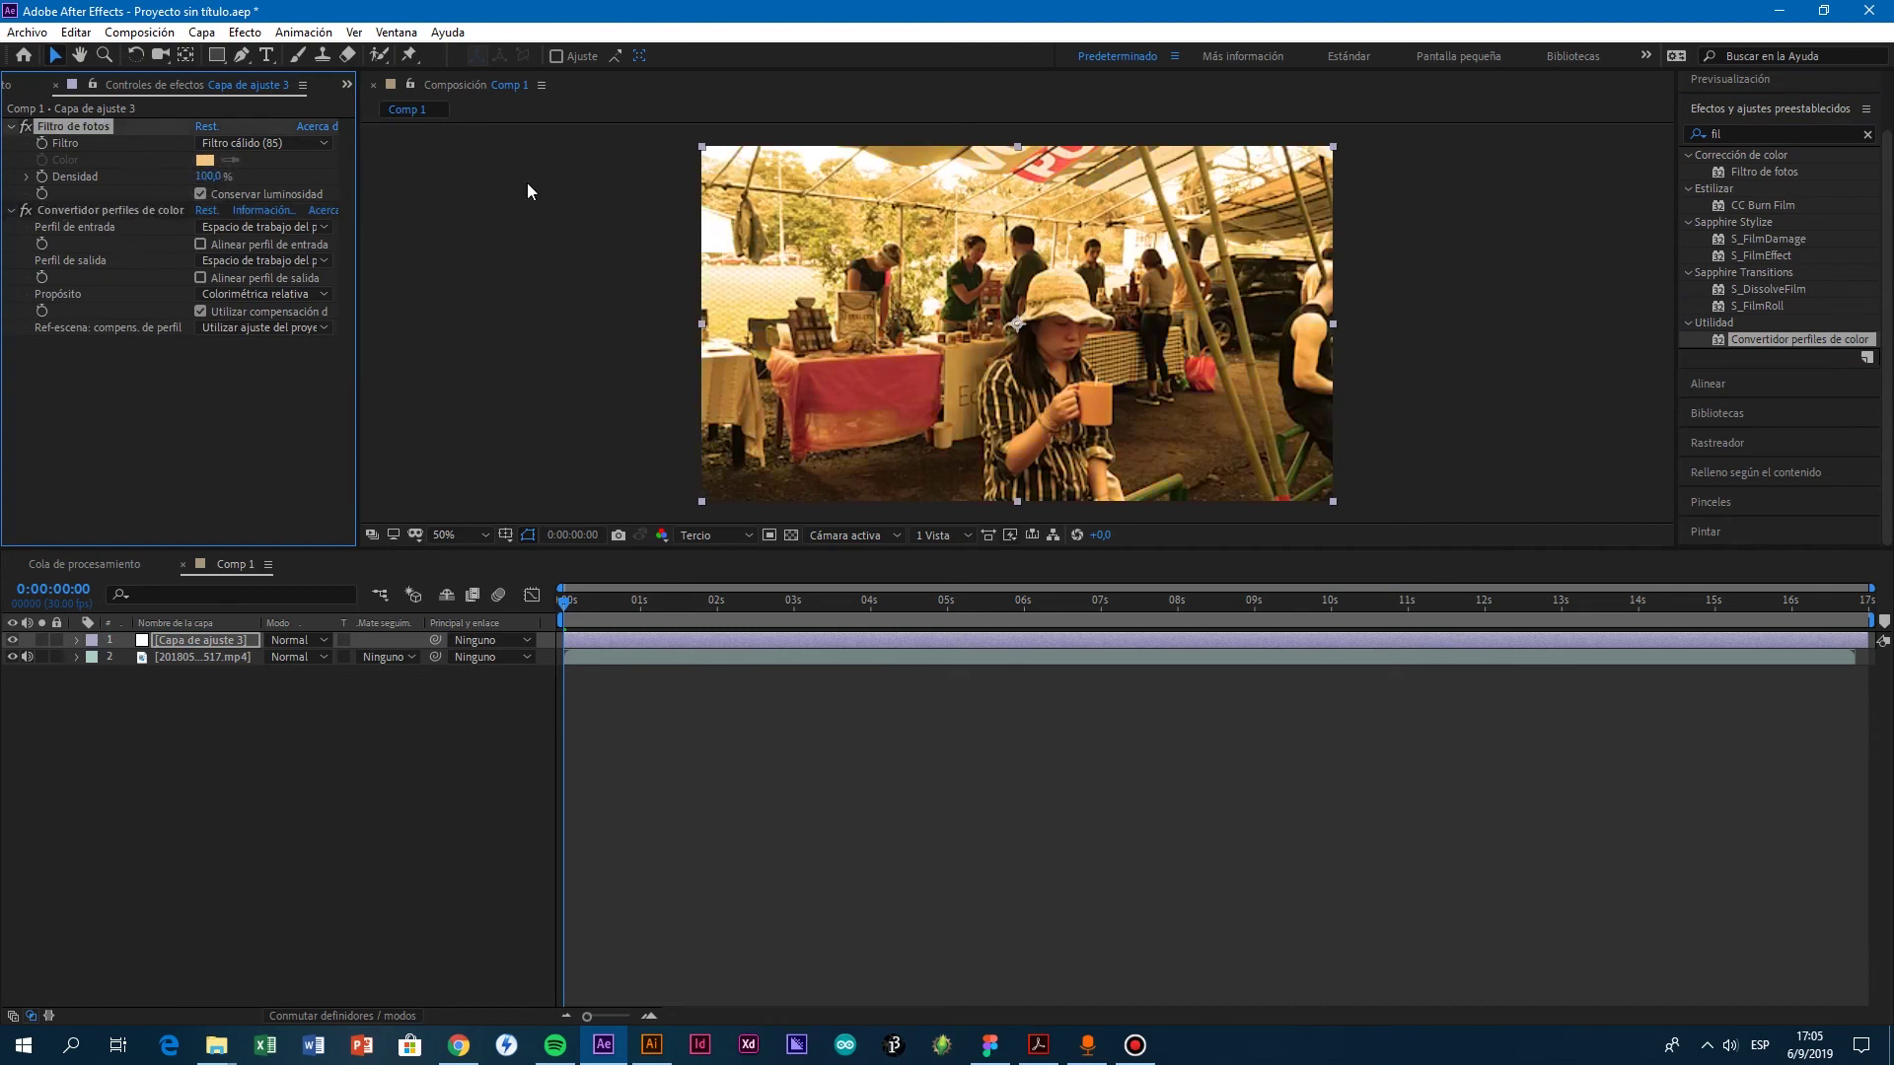
left_click(26, 128)
left_click(27, 128)
left_click(27, 127)
left_click(26, 127)
Step: Expand the adjustment layer's effects in the timeline and delete Convertidor perfiles de color
left_click(78, 211)
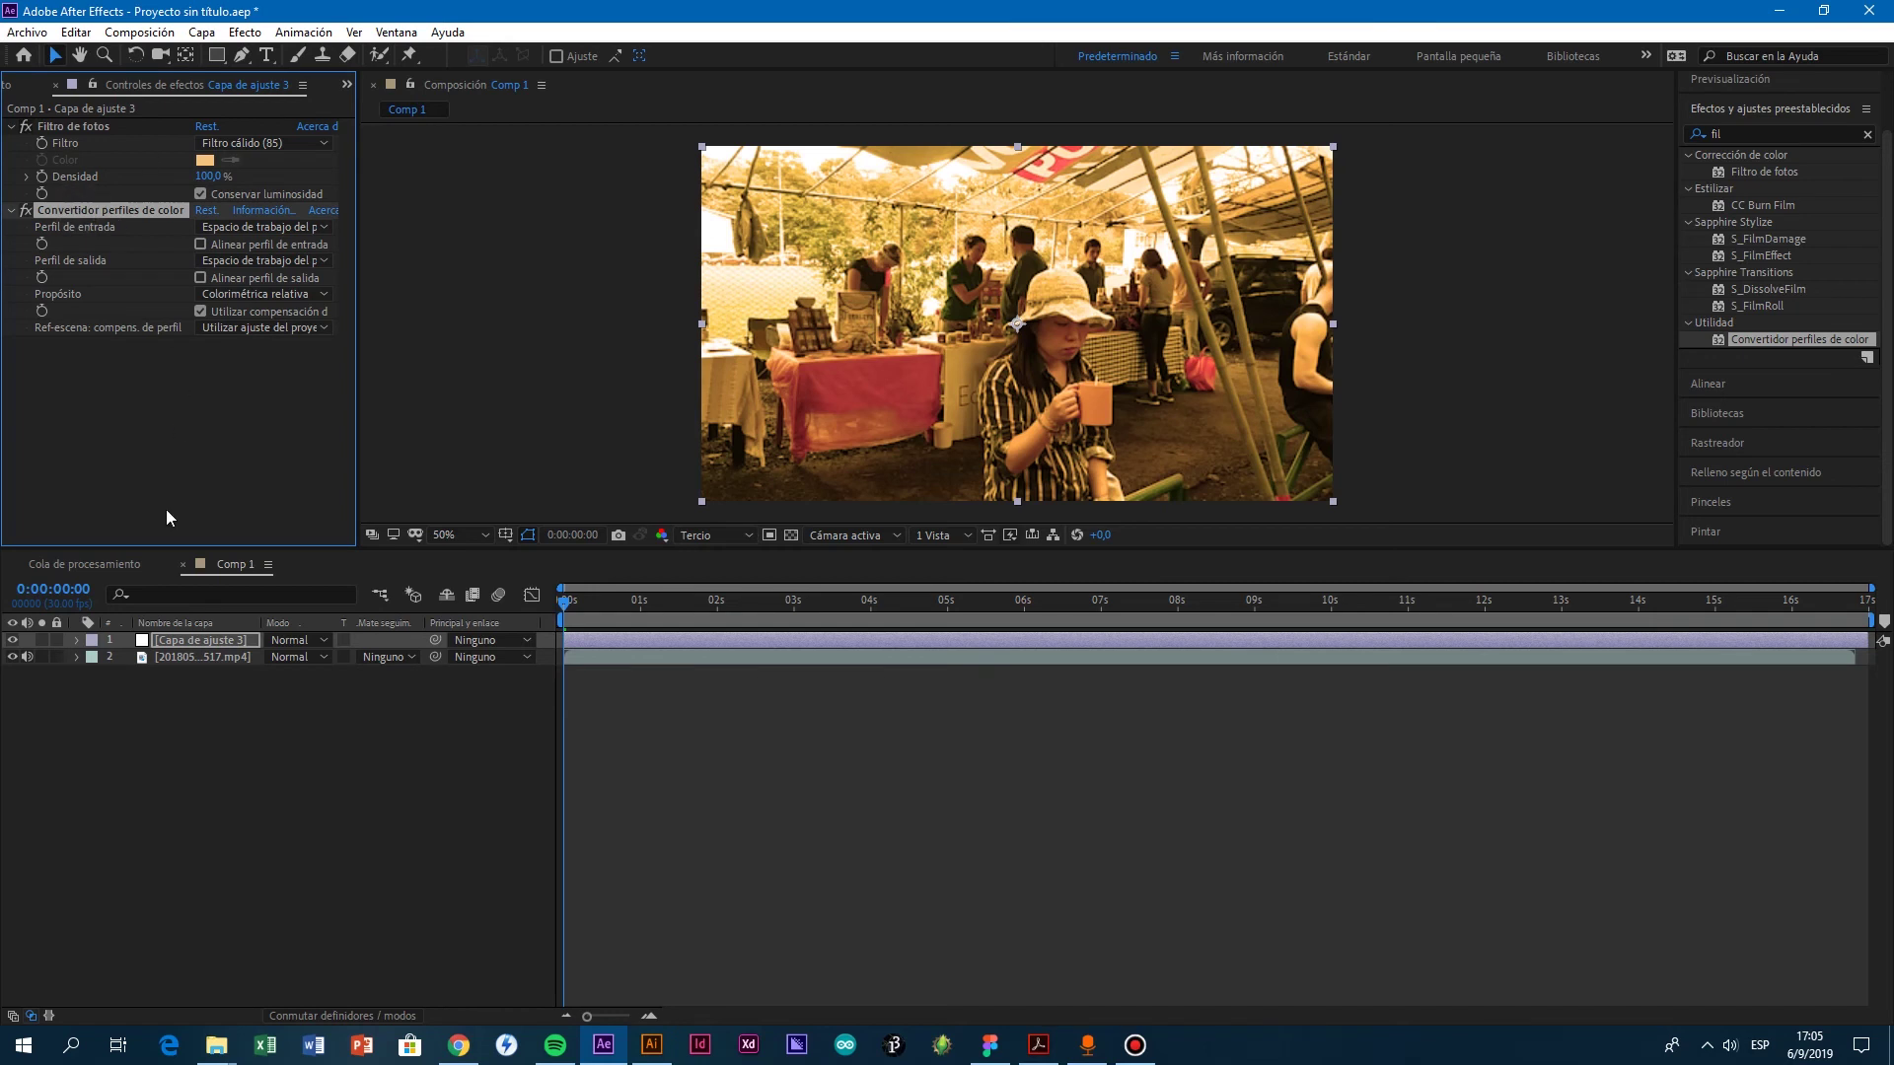
left_click(76, 641)
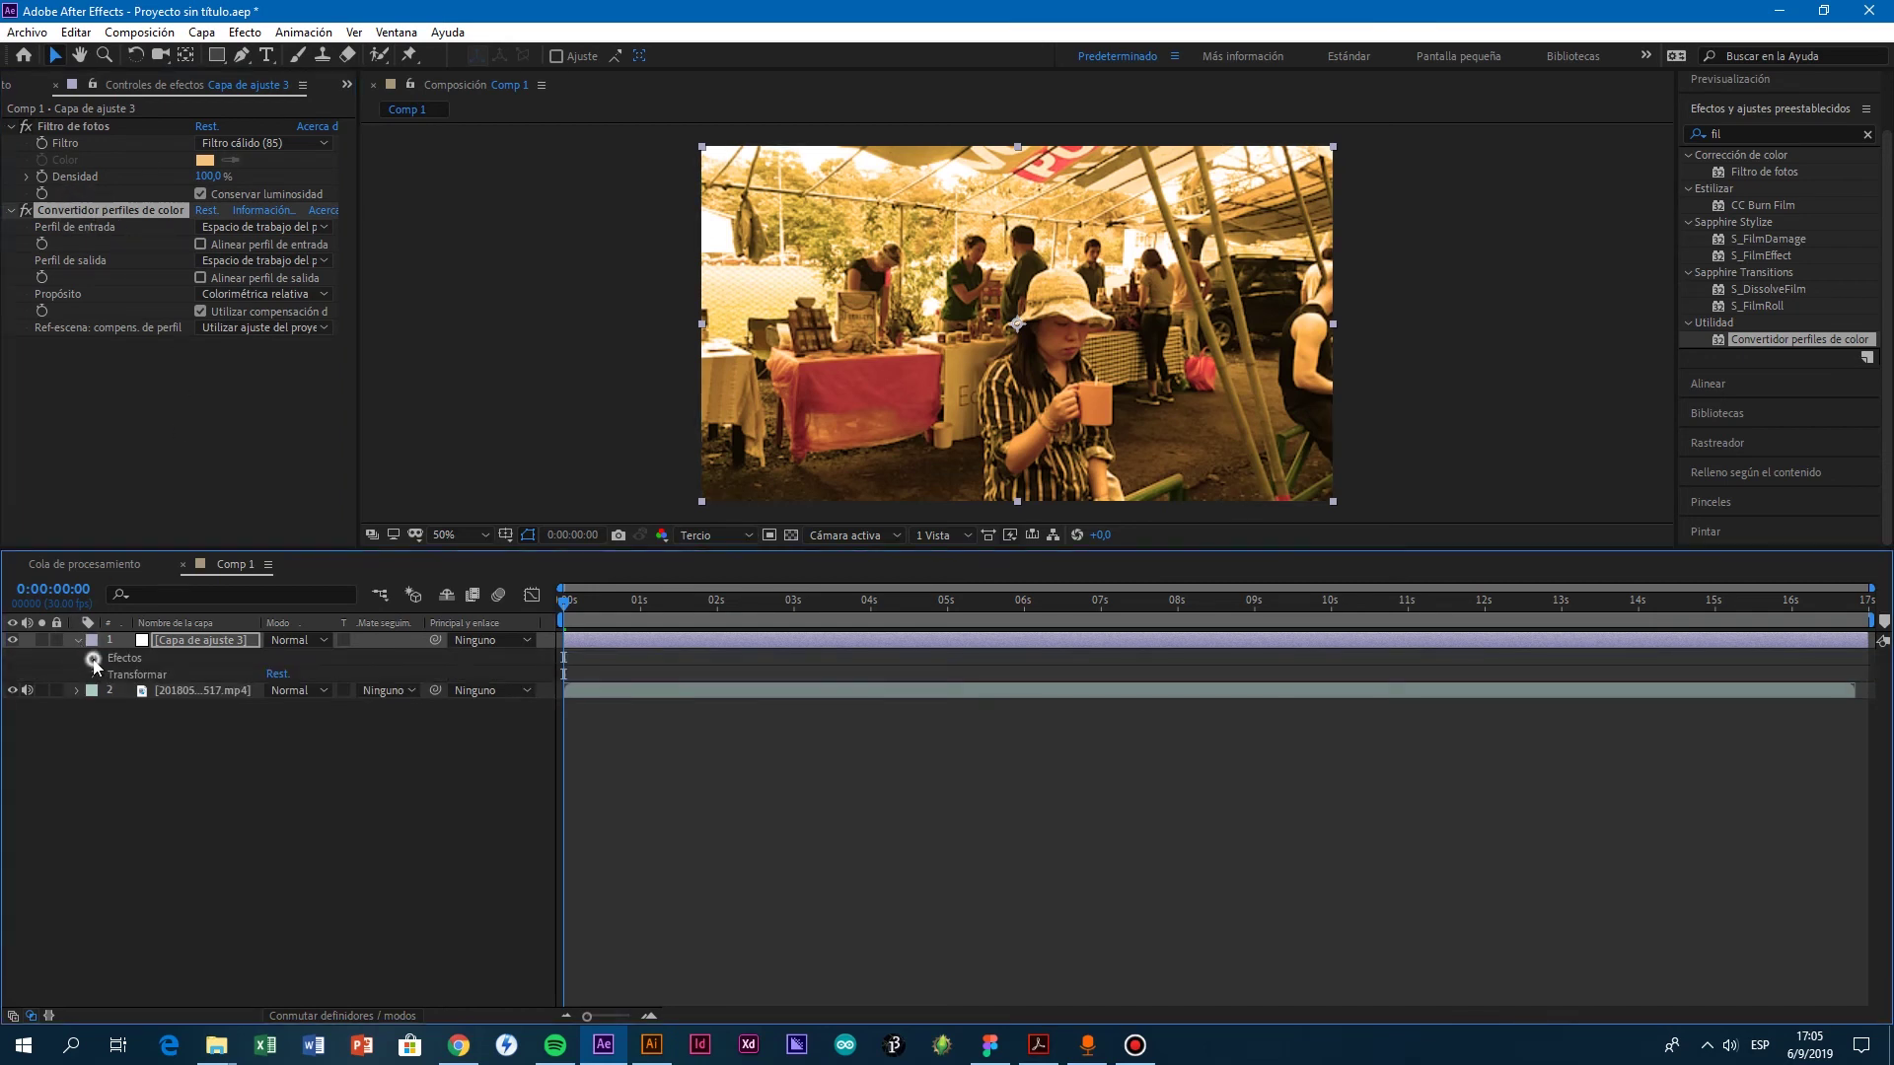
left_click(94, 658)
left_click(221, 691)
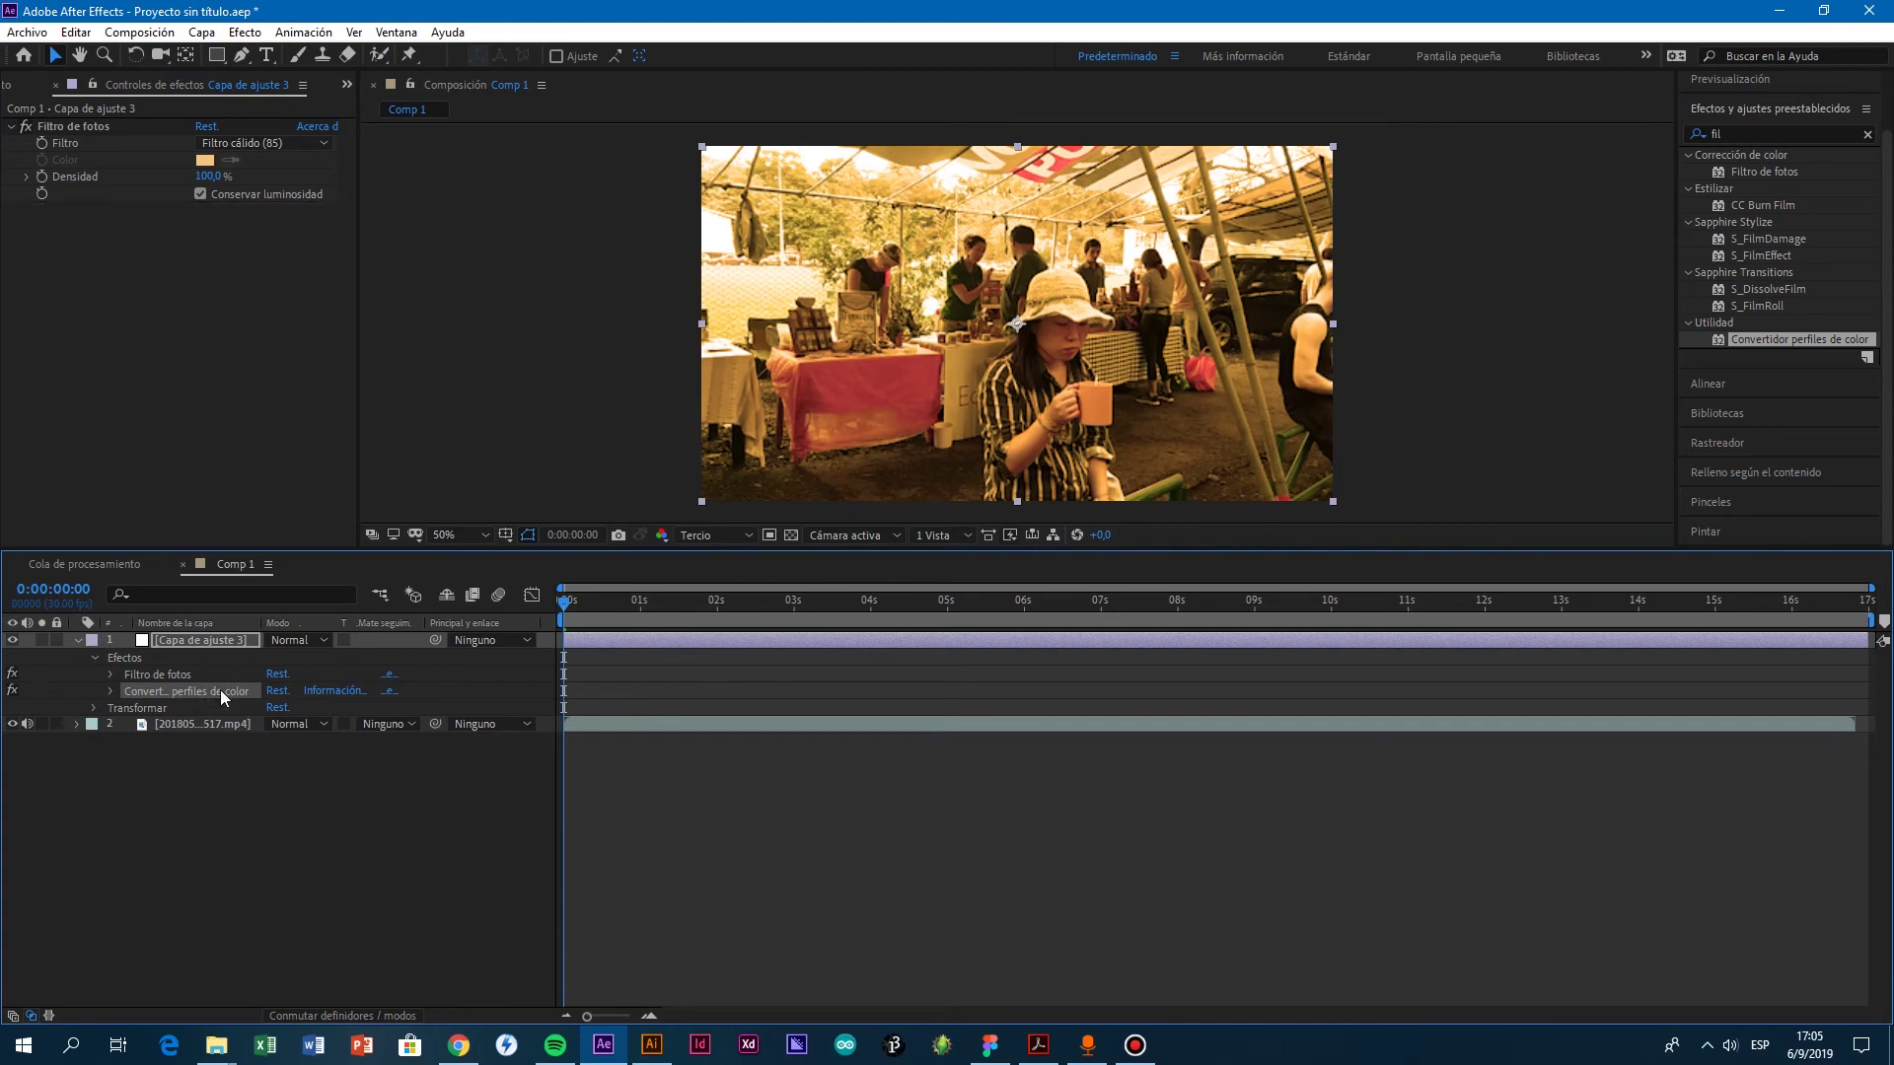
key("Delete")
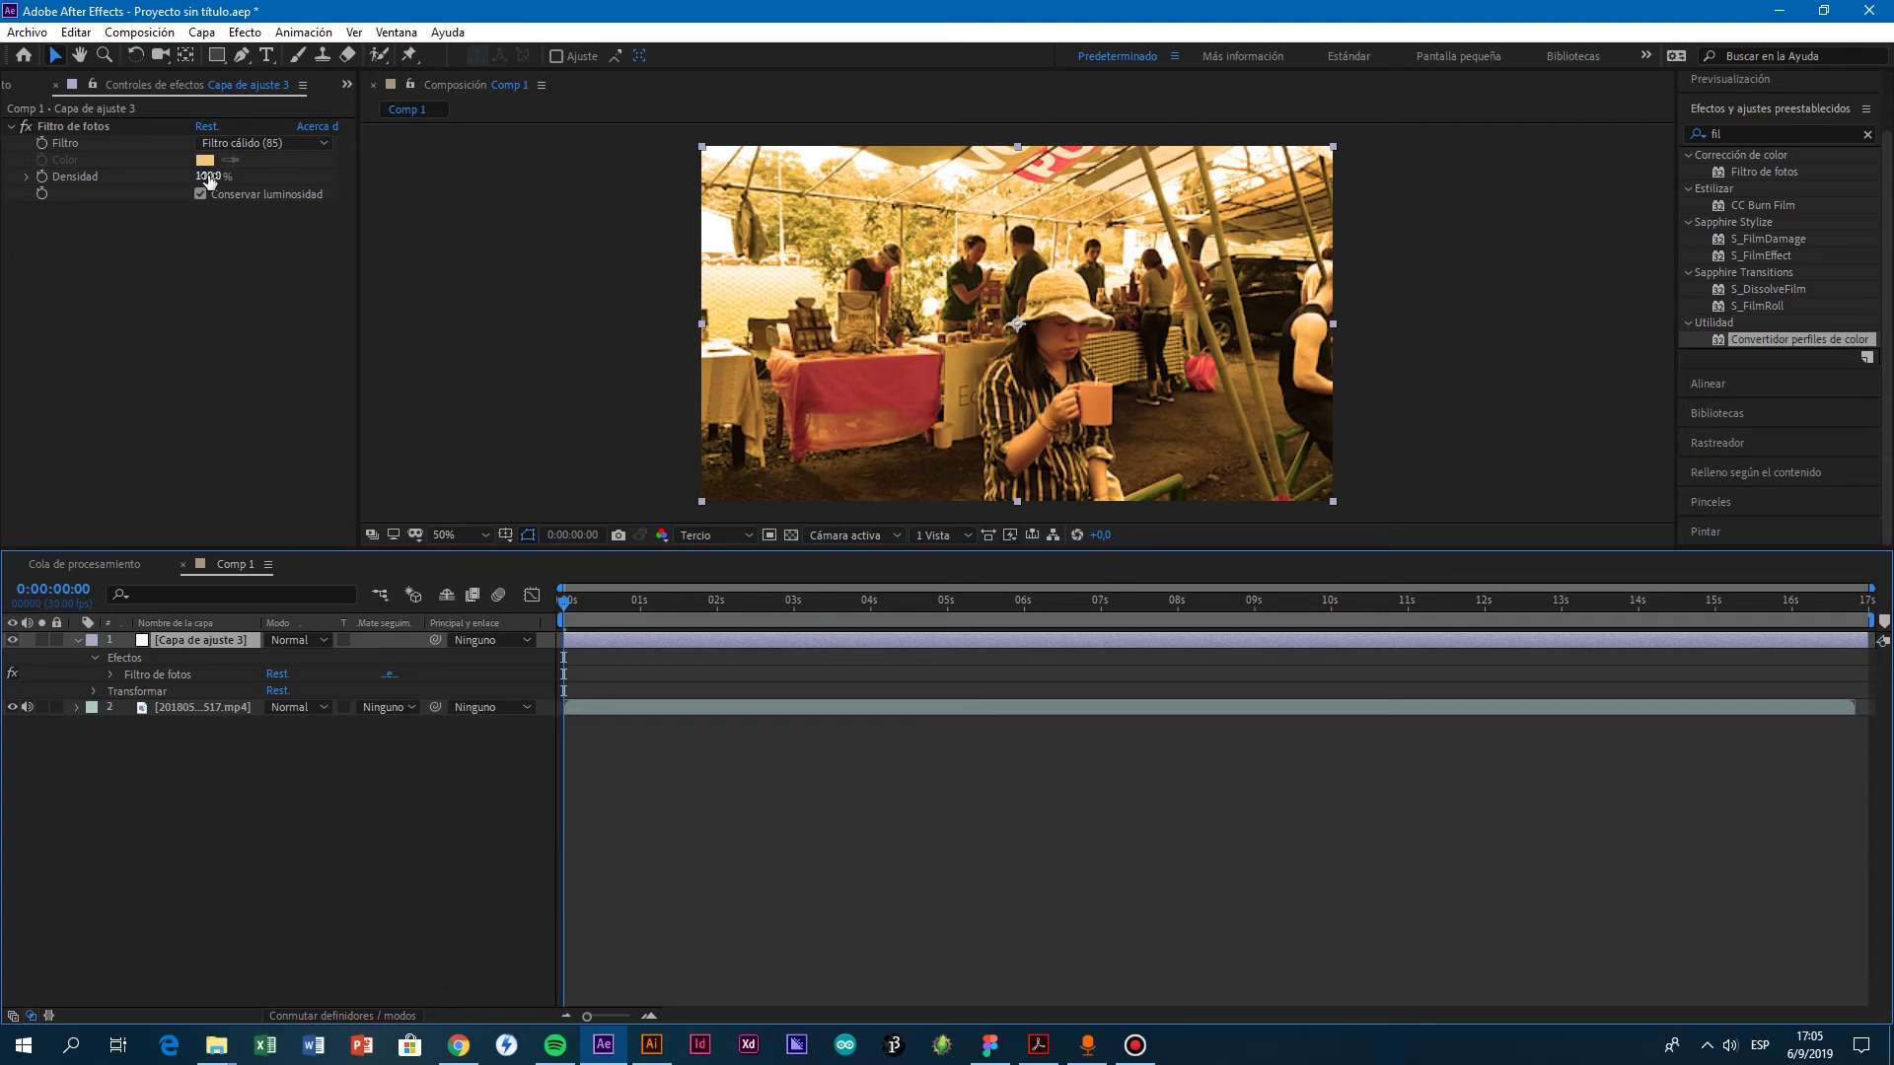
Step: Play a short preview of the footage with the warm photo filter applied, and stop it
left_click(1724, 81)
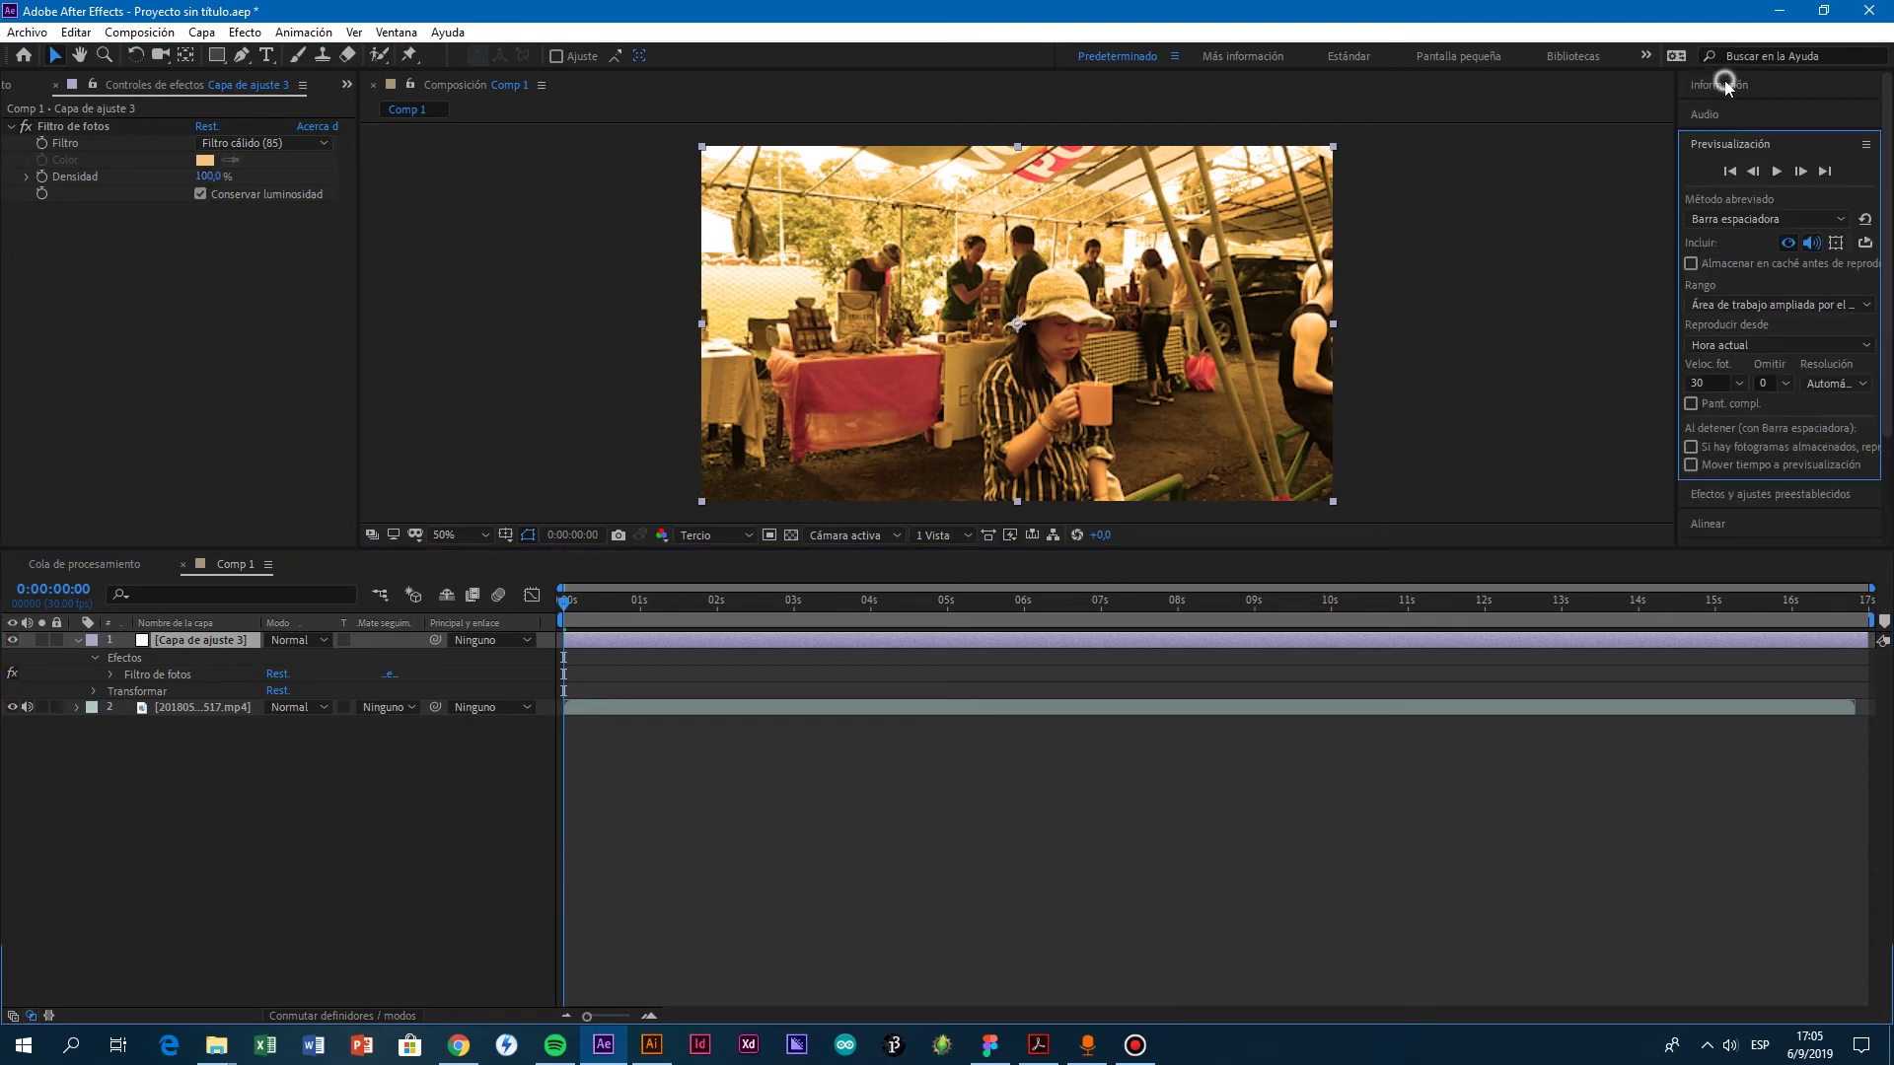
left_click(1777, 172)
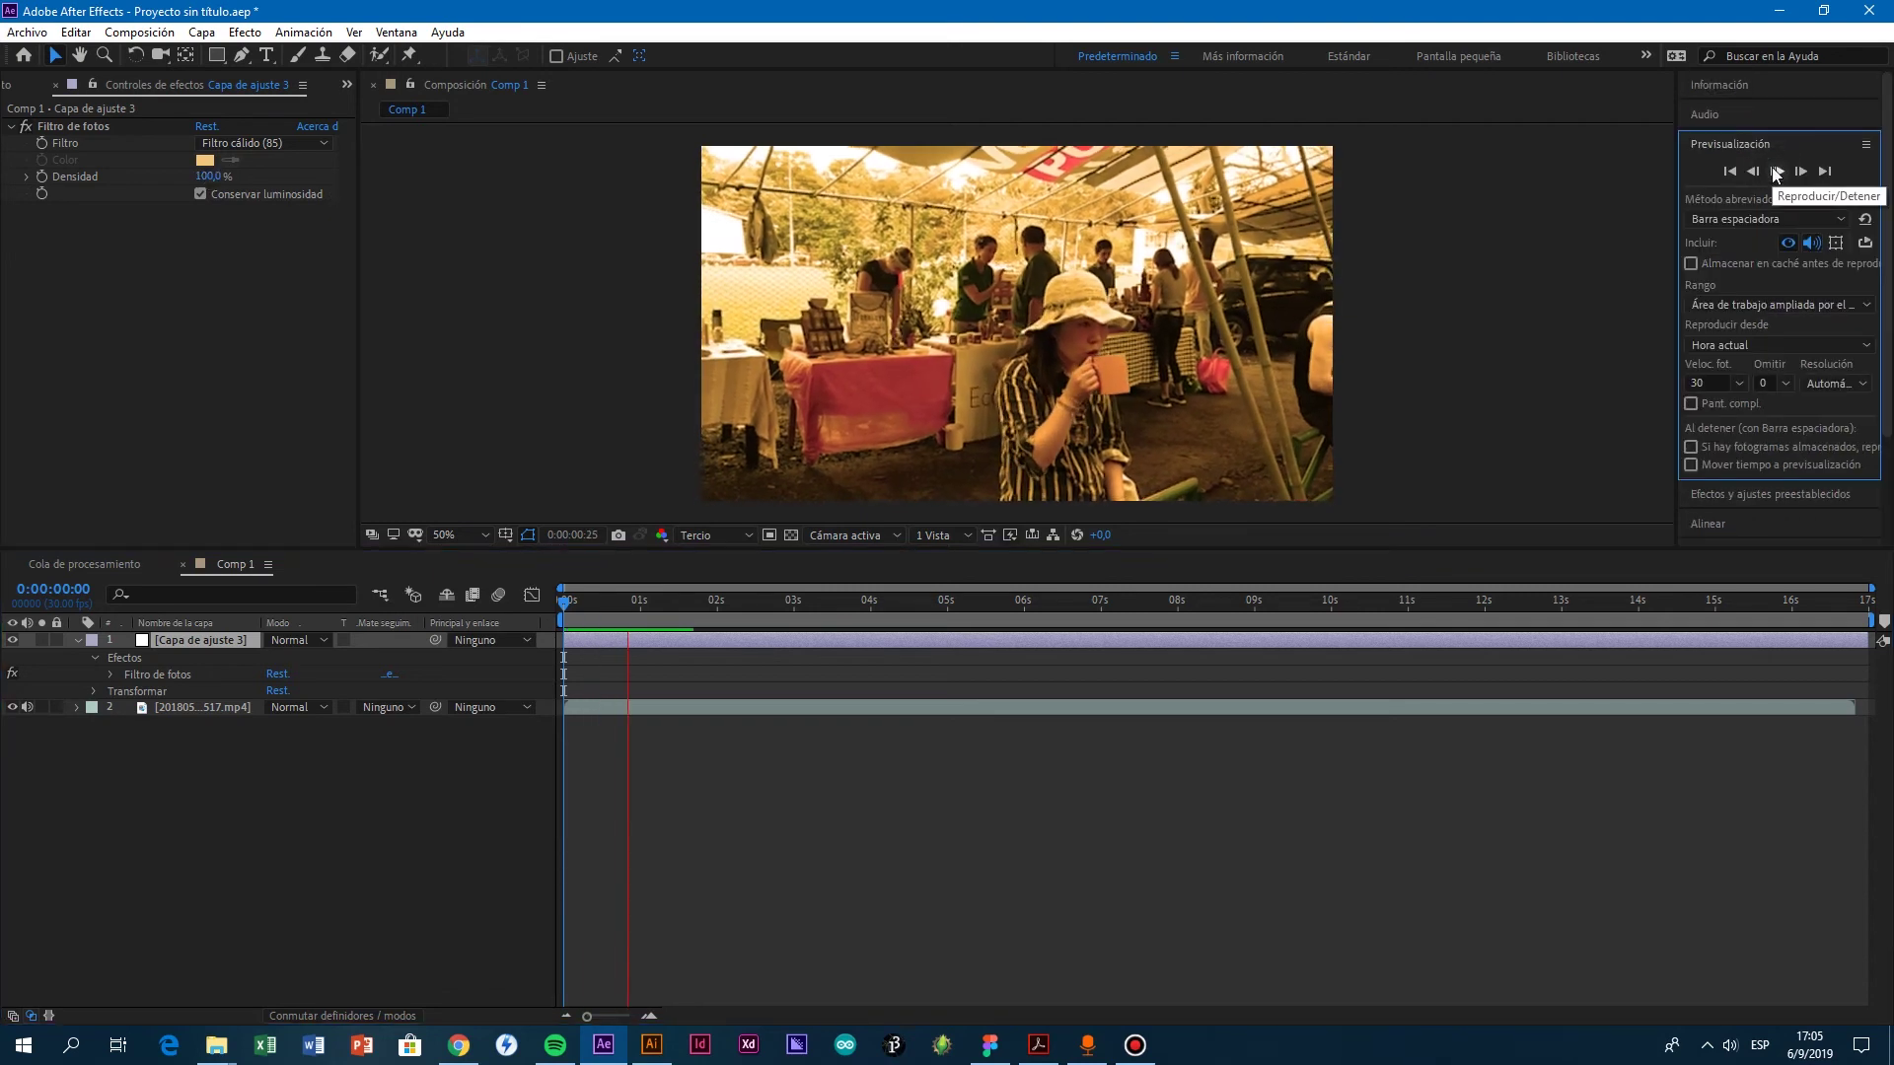
left_click(1777, 171)
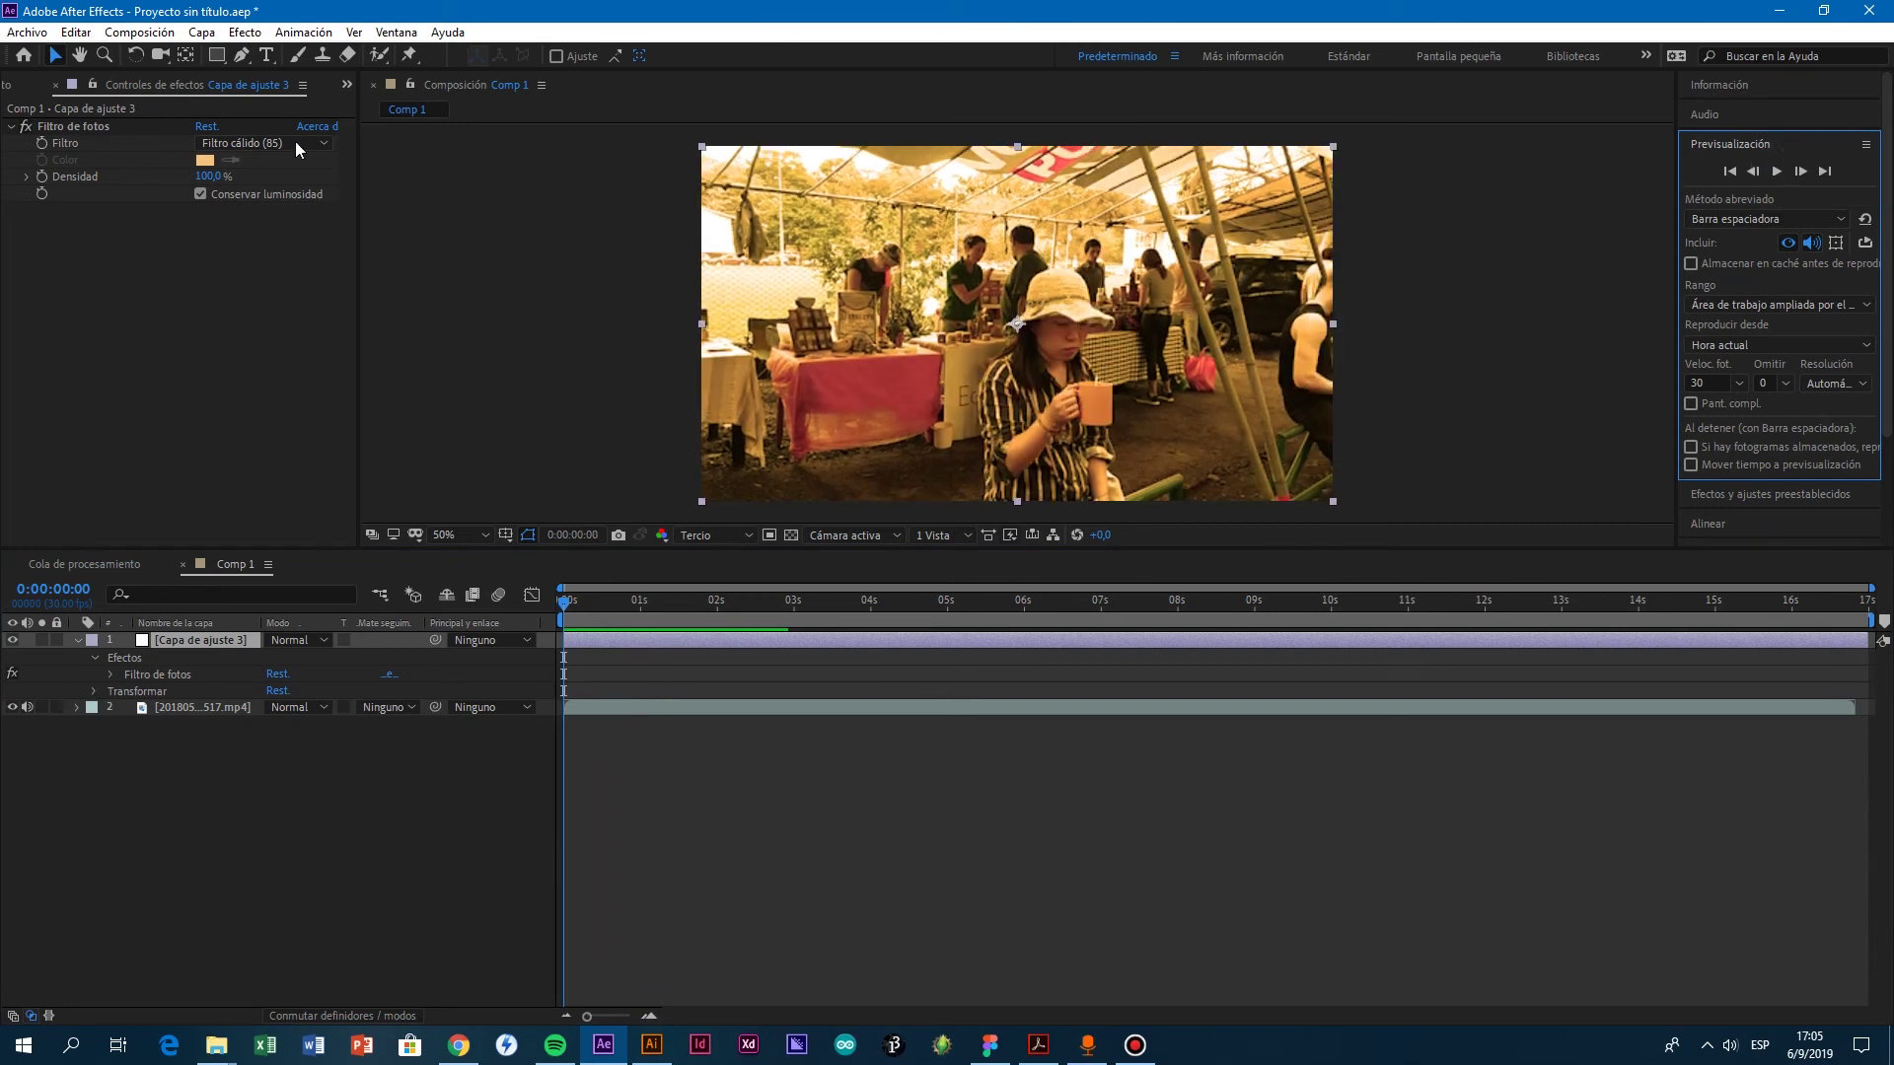
Step: Try Filtro frío (80) for the Filtro de fotos effect, and set the filter to Rojo
left_click(252, 144)
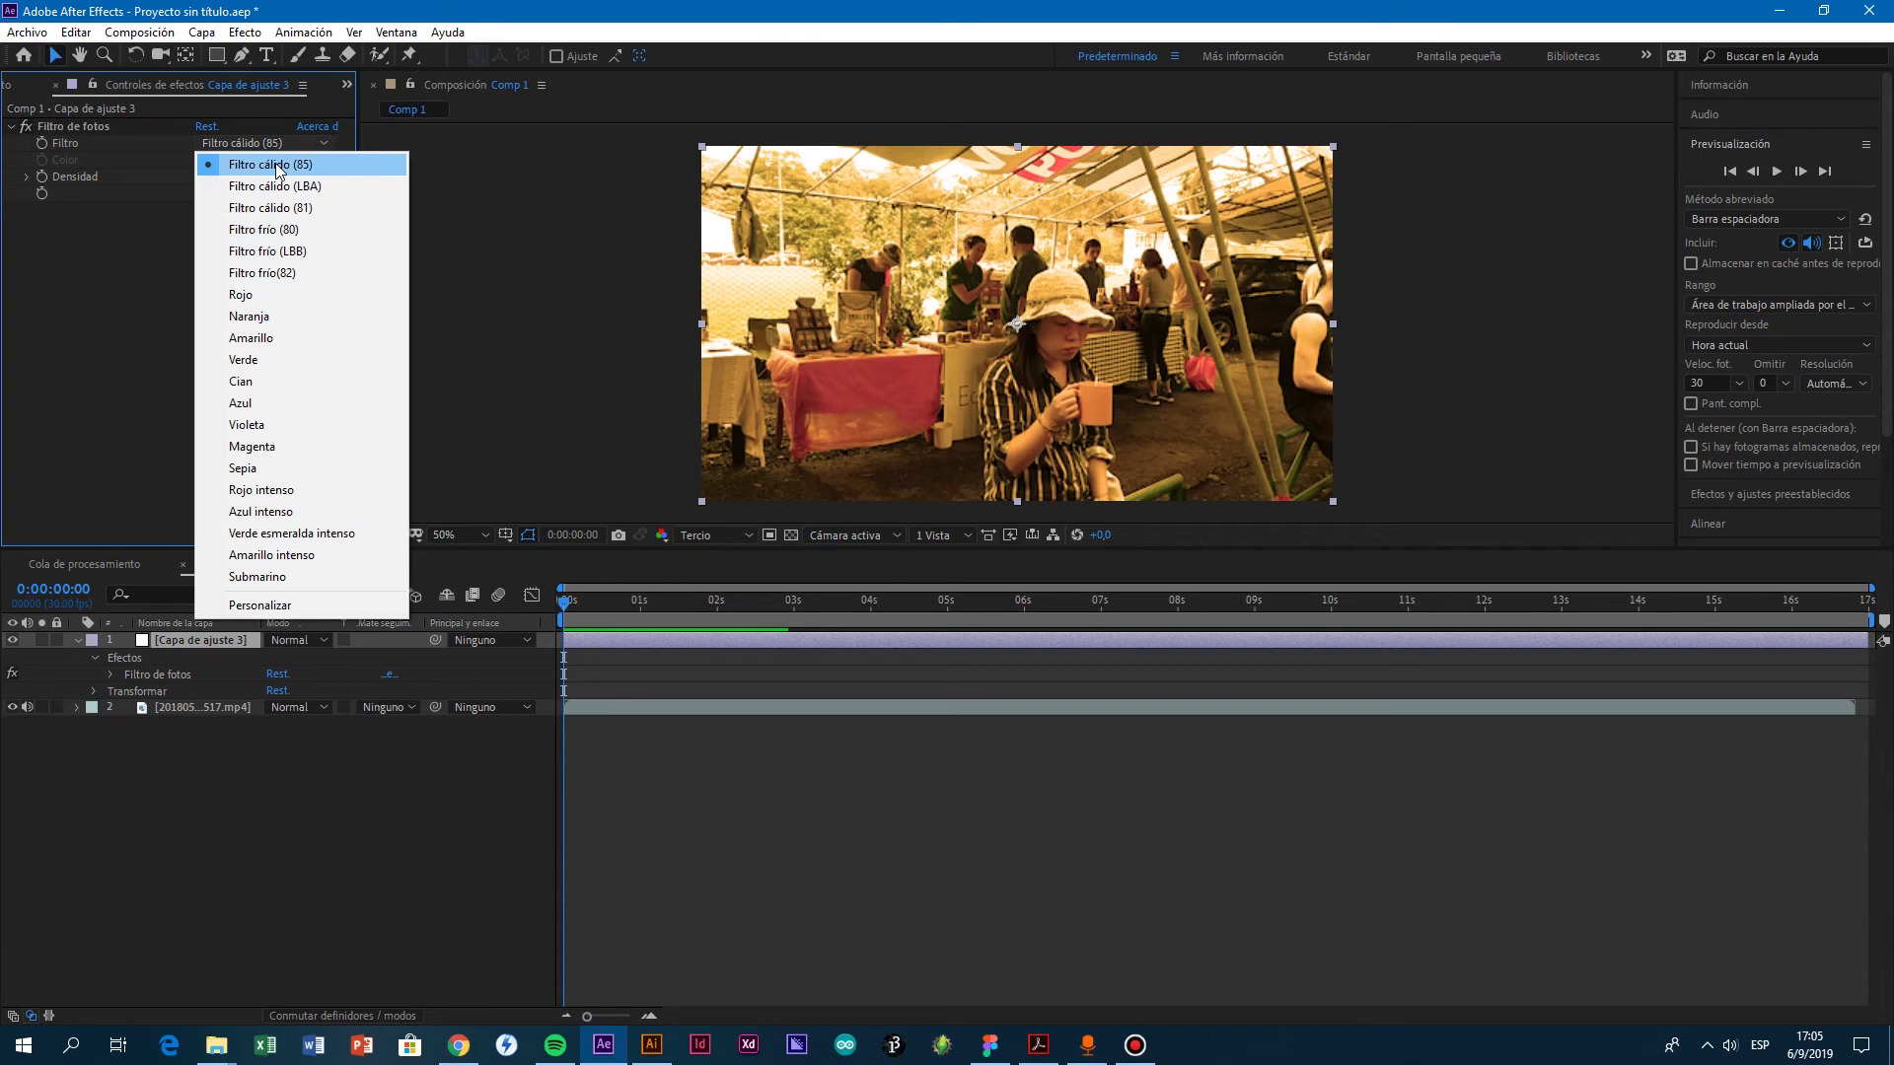
left_click(281, 229)
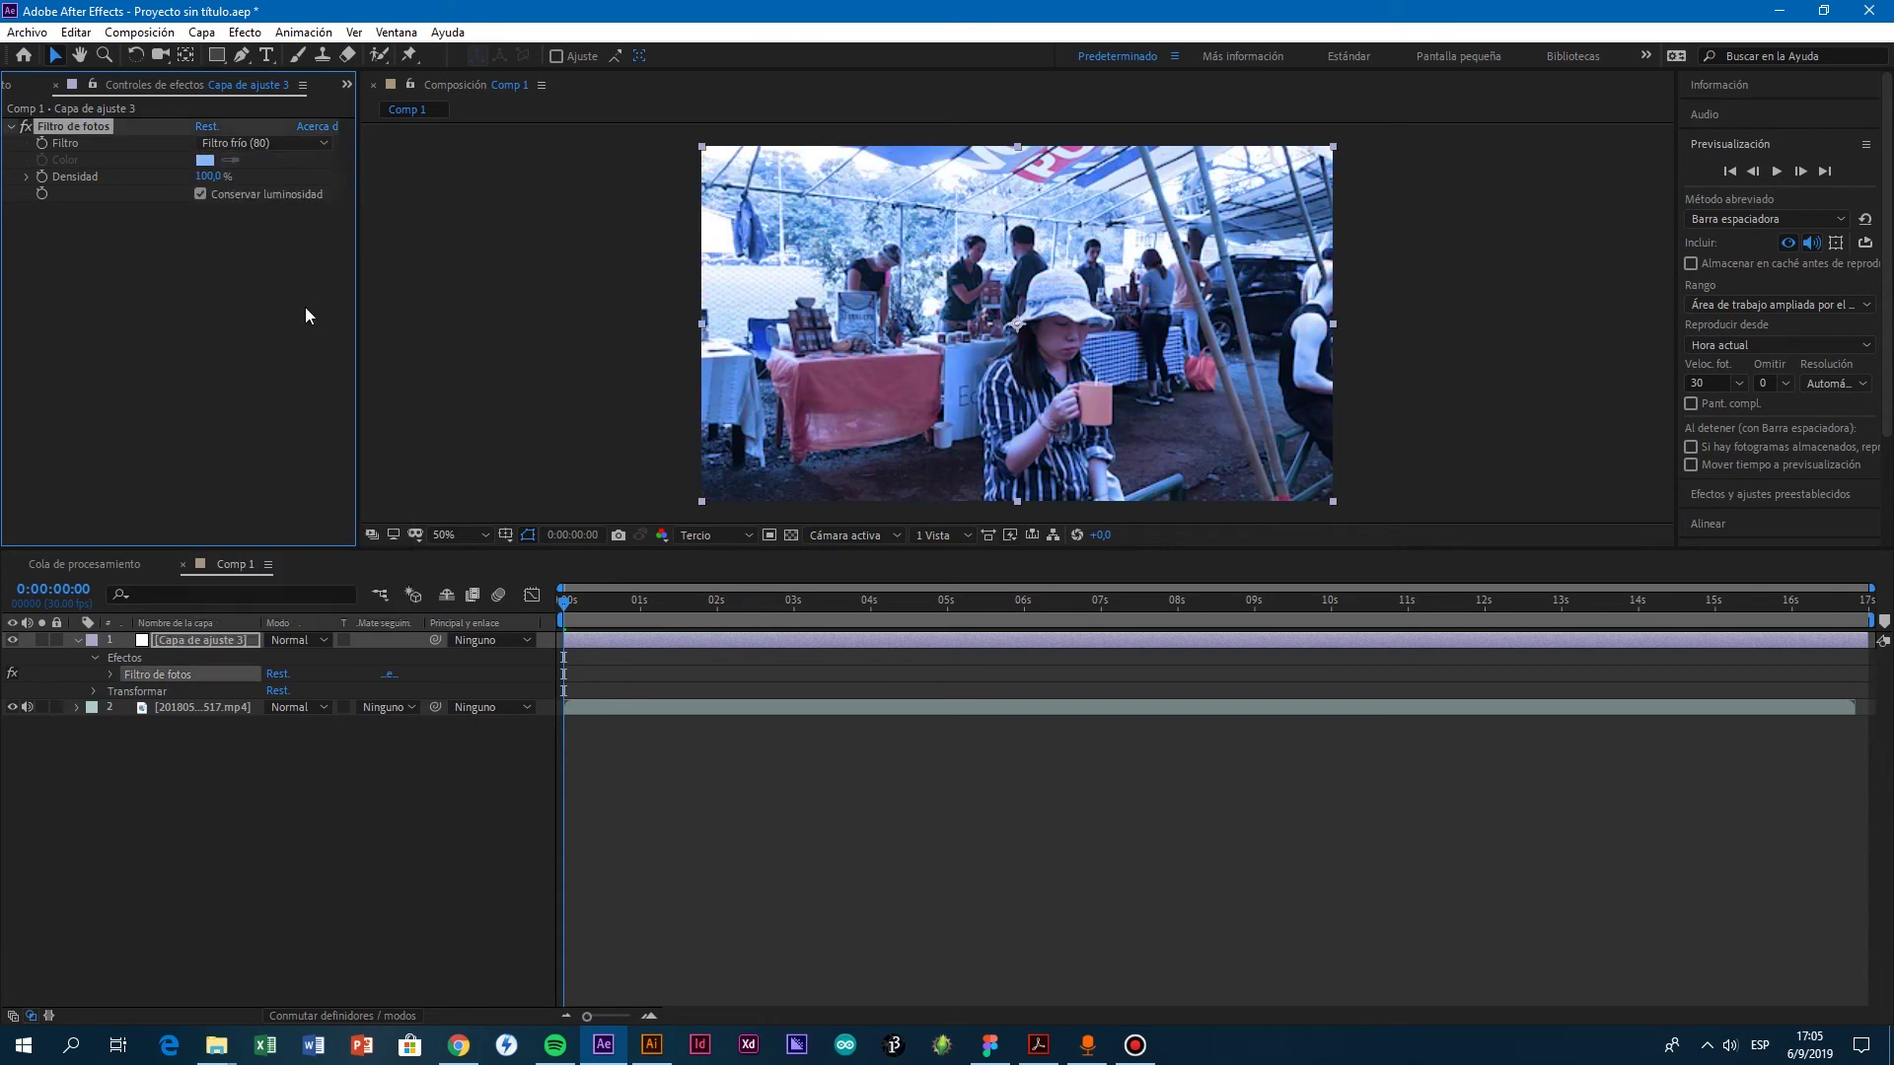
left_click(300, 147)
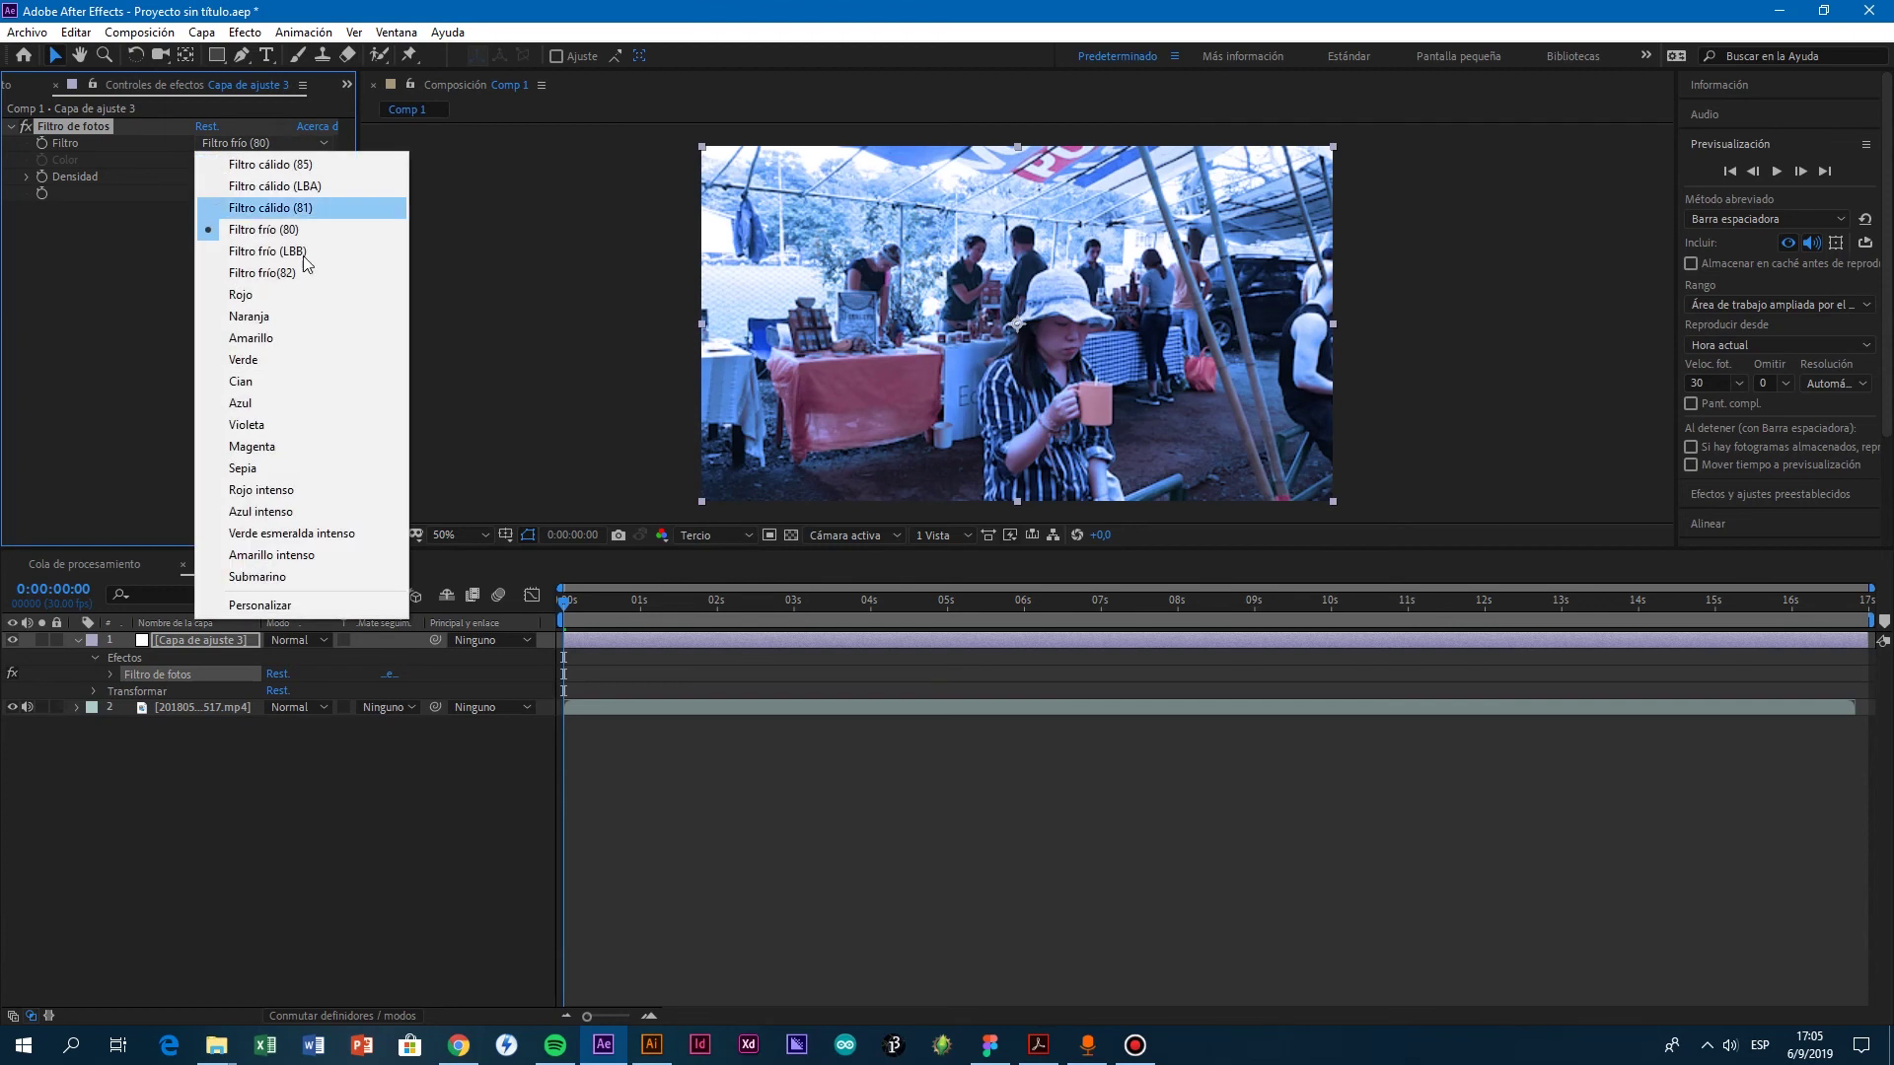
left_click(279, 295)
Step: Try a Filtro de fotos density of 25%, and set it to 55%
left_click(204, 176)
type("25")
key("Return")
left_click(205, 176)
type("55")
key("Return")
left_click_drag(241, 182, 253, 190)
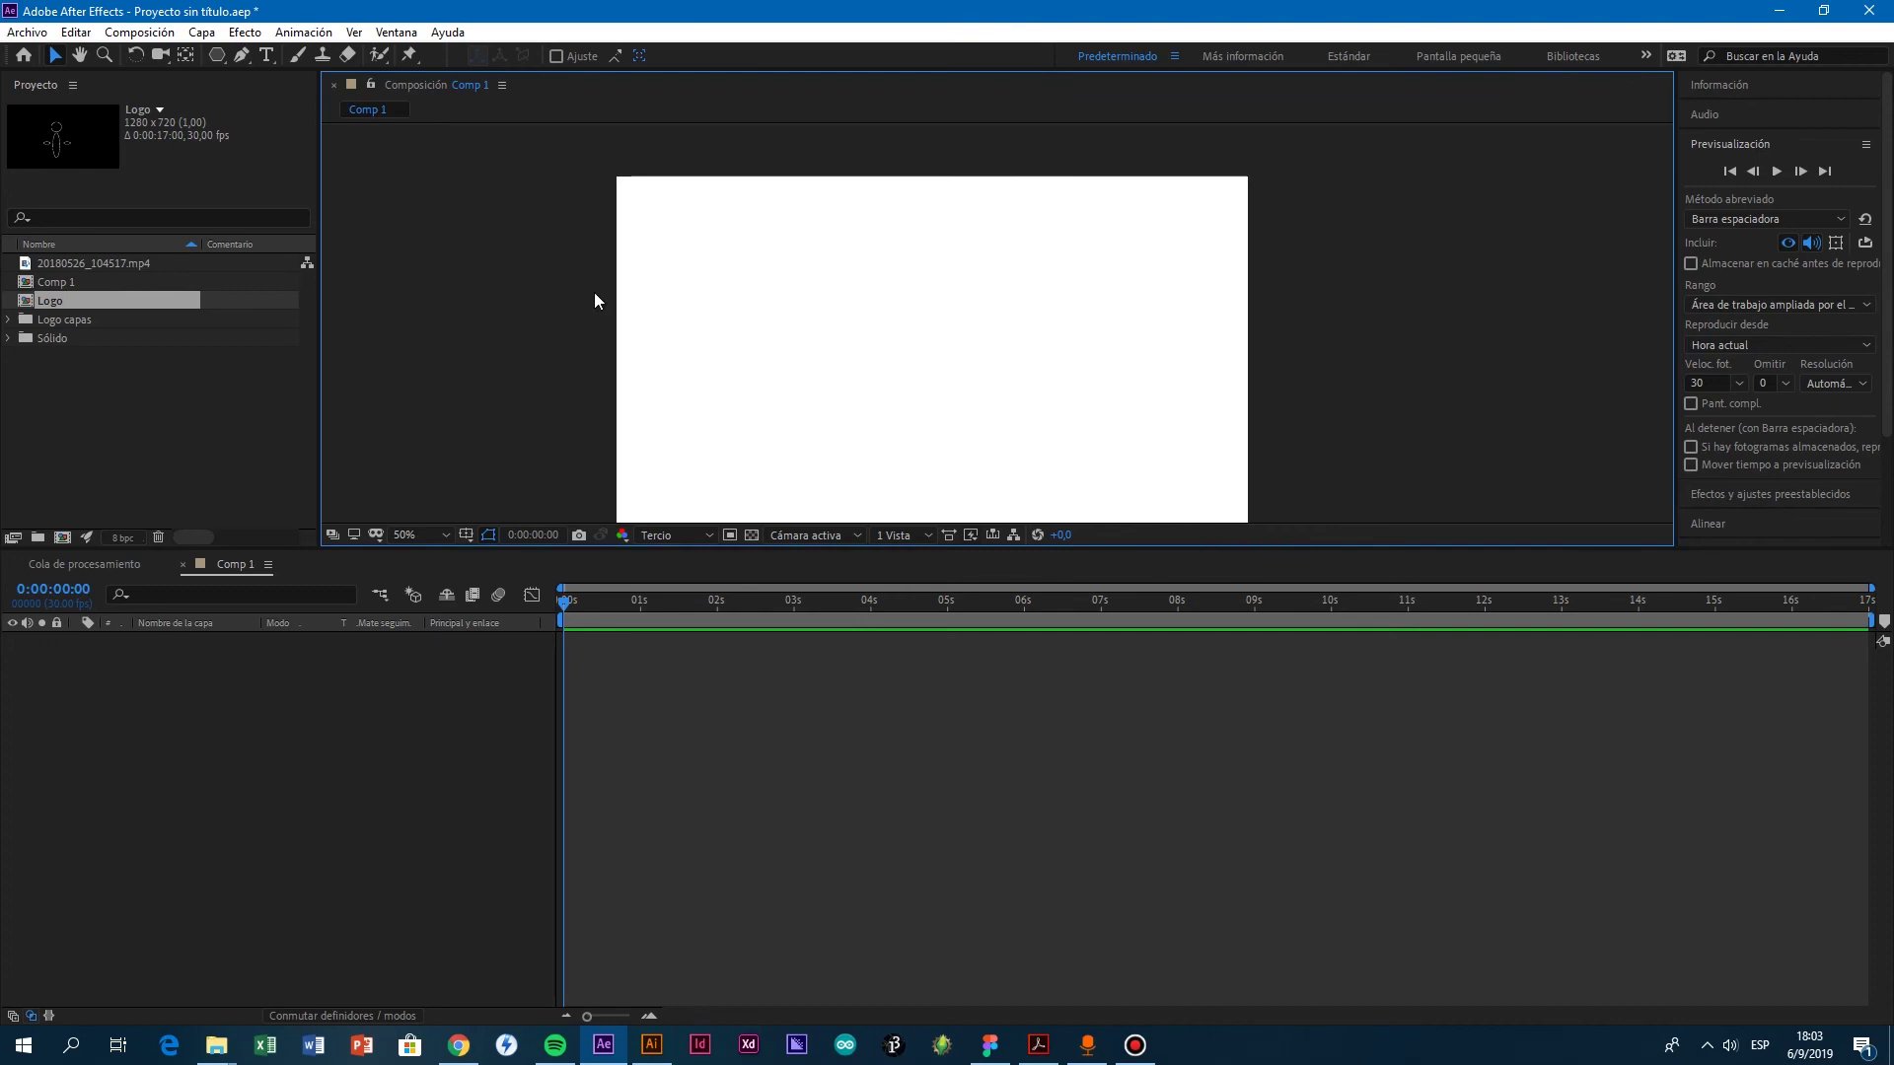
Step: Add a new shape layer to Comp 1
left_click(409, 57)
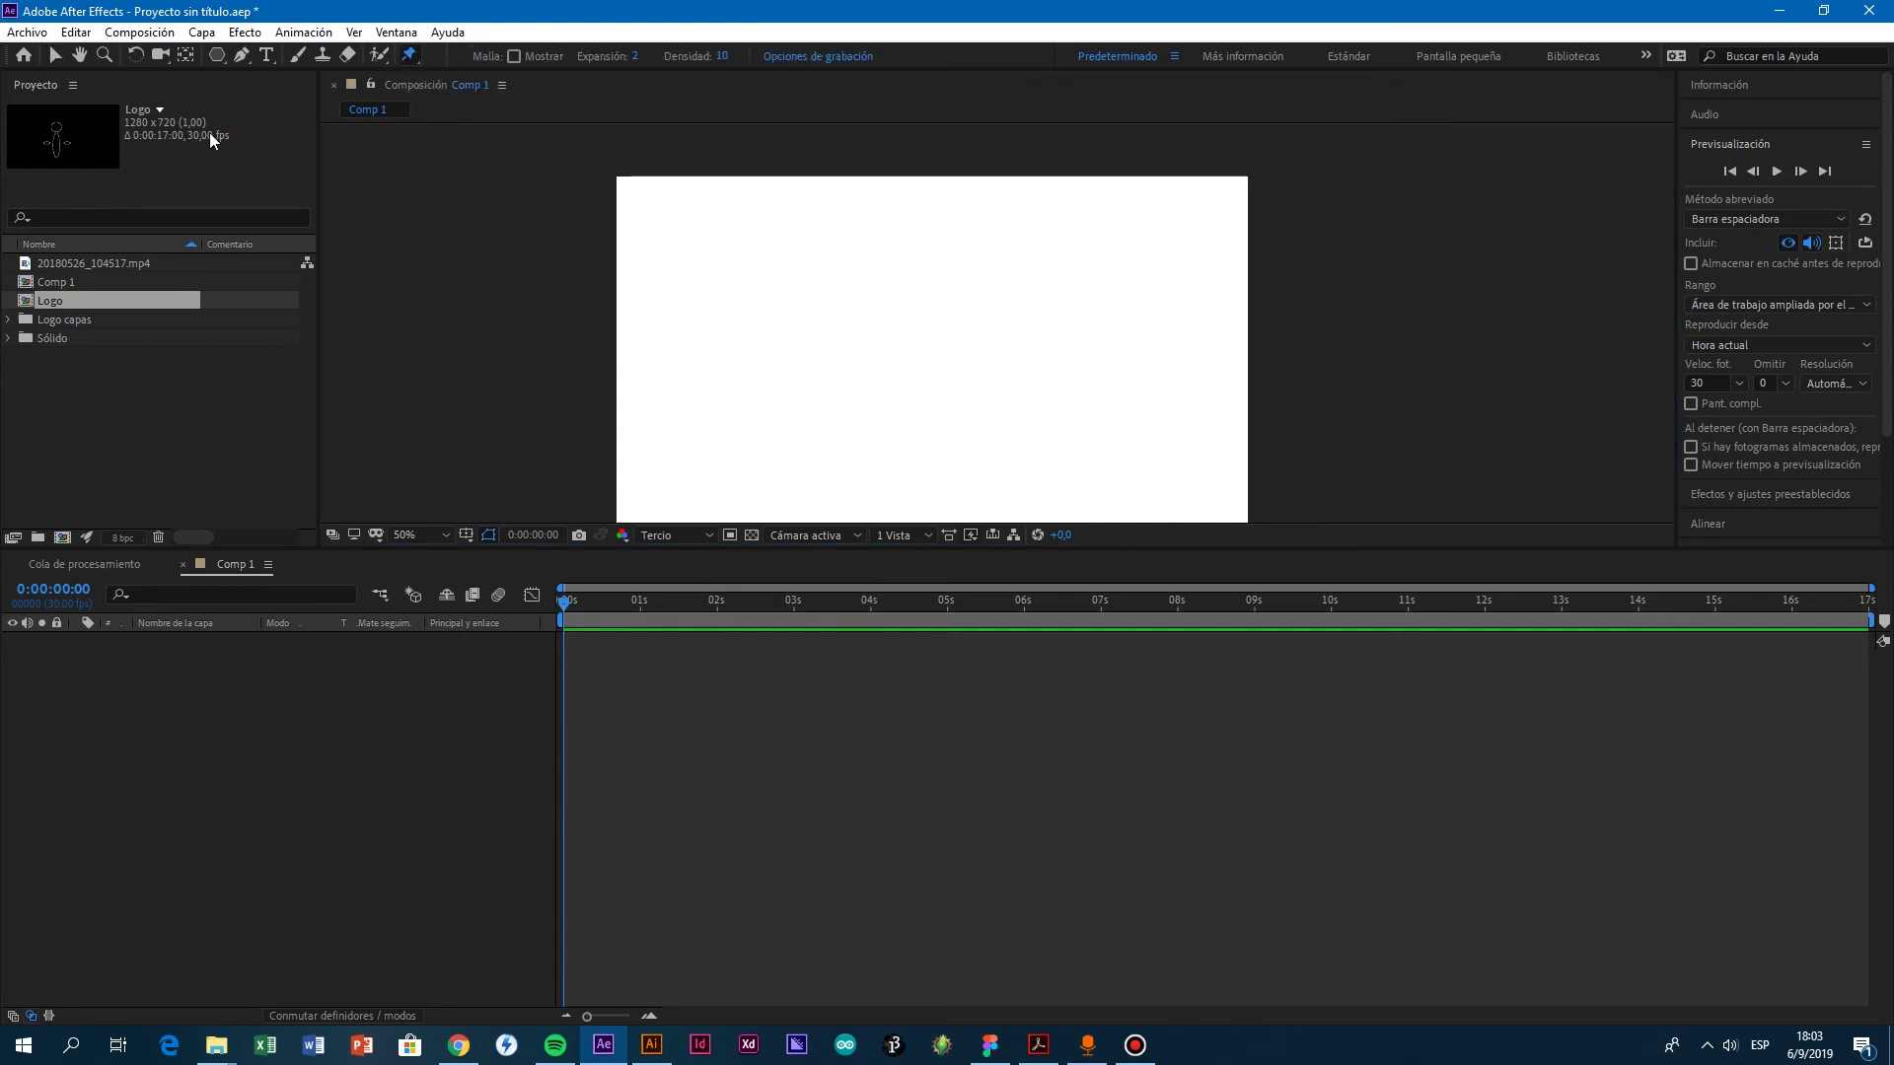
left_click(50, 55)
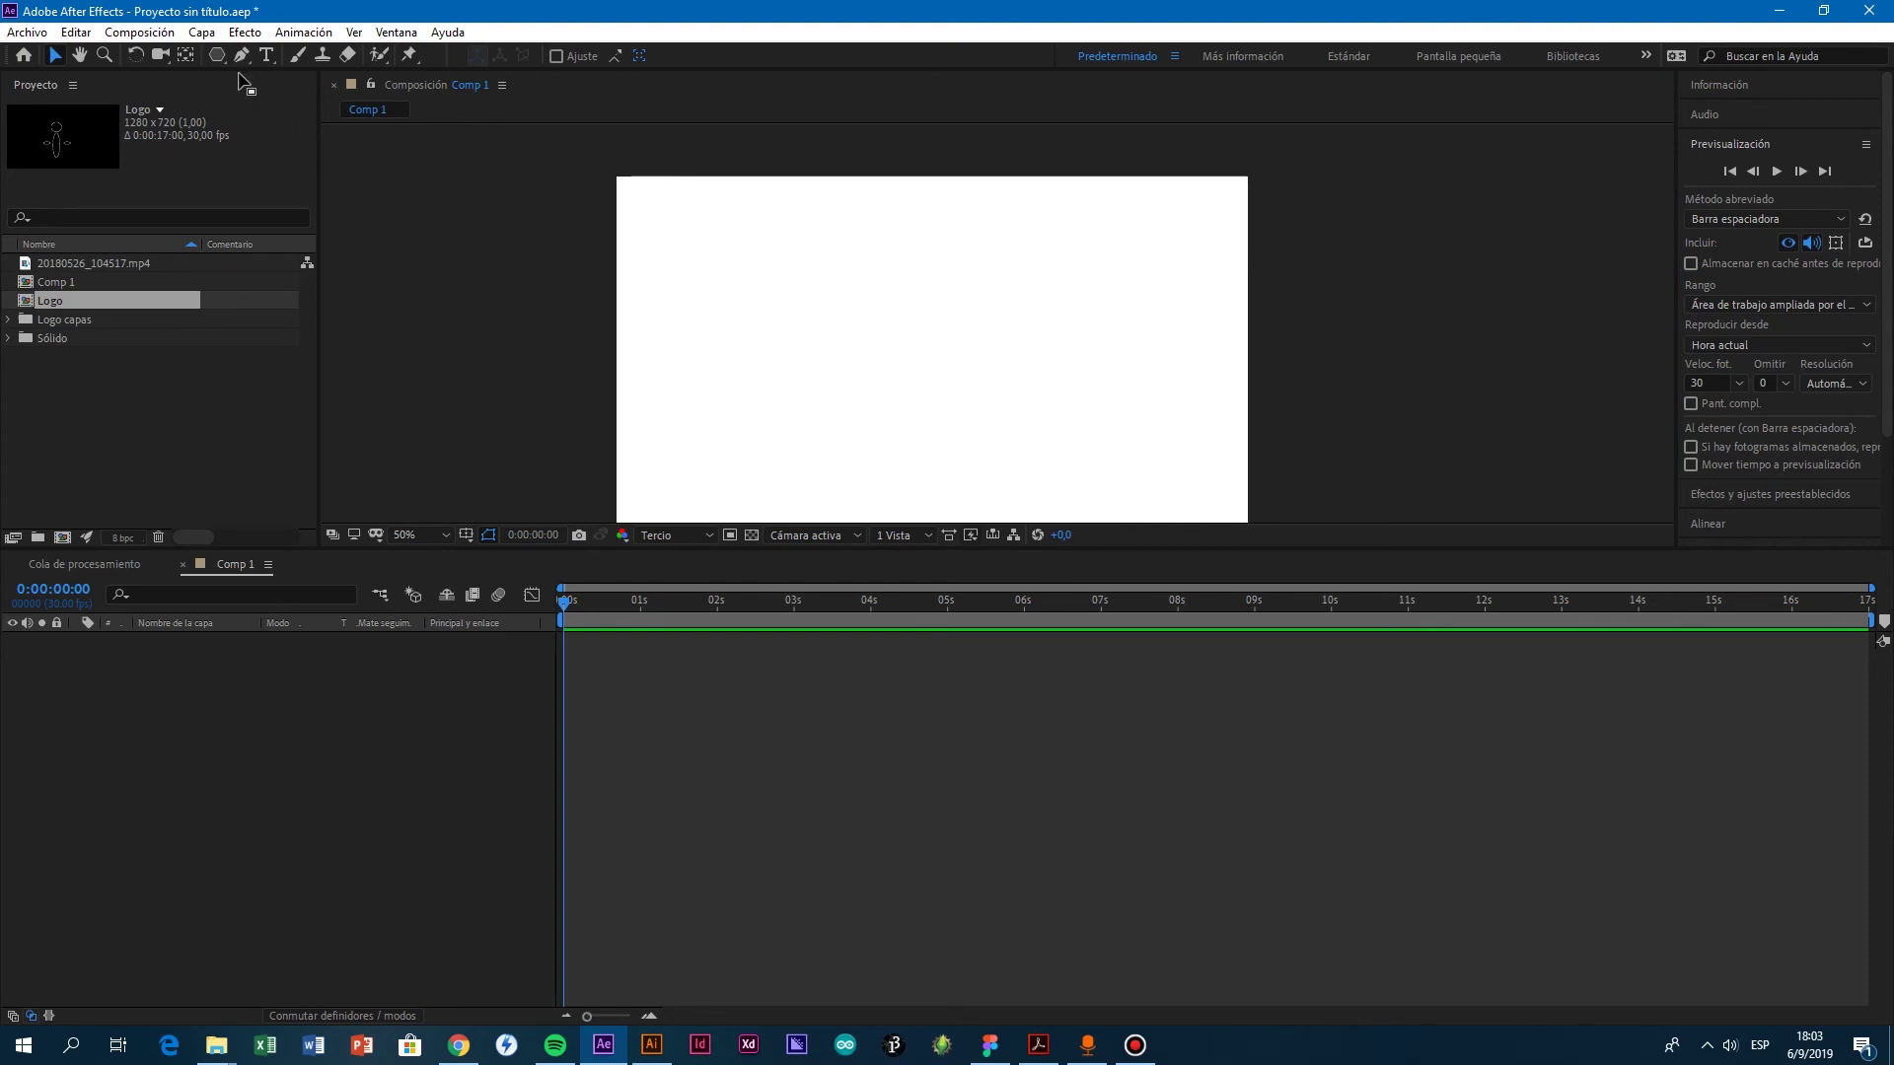
left_click(201, 32)
mouse_move(247, 55)
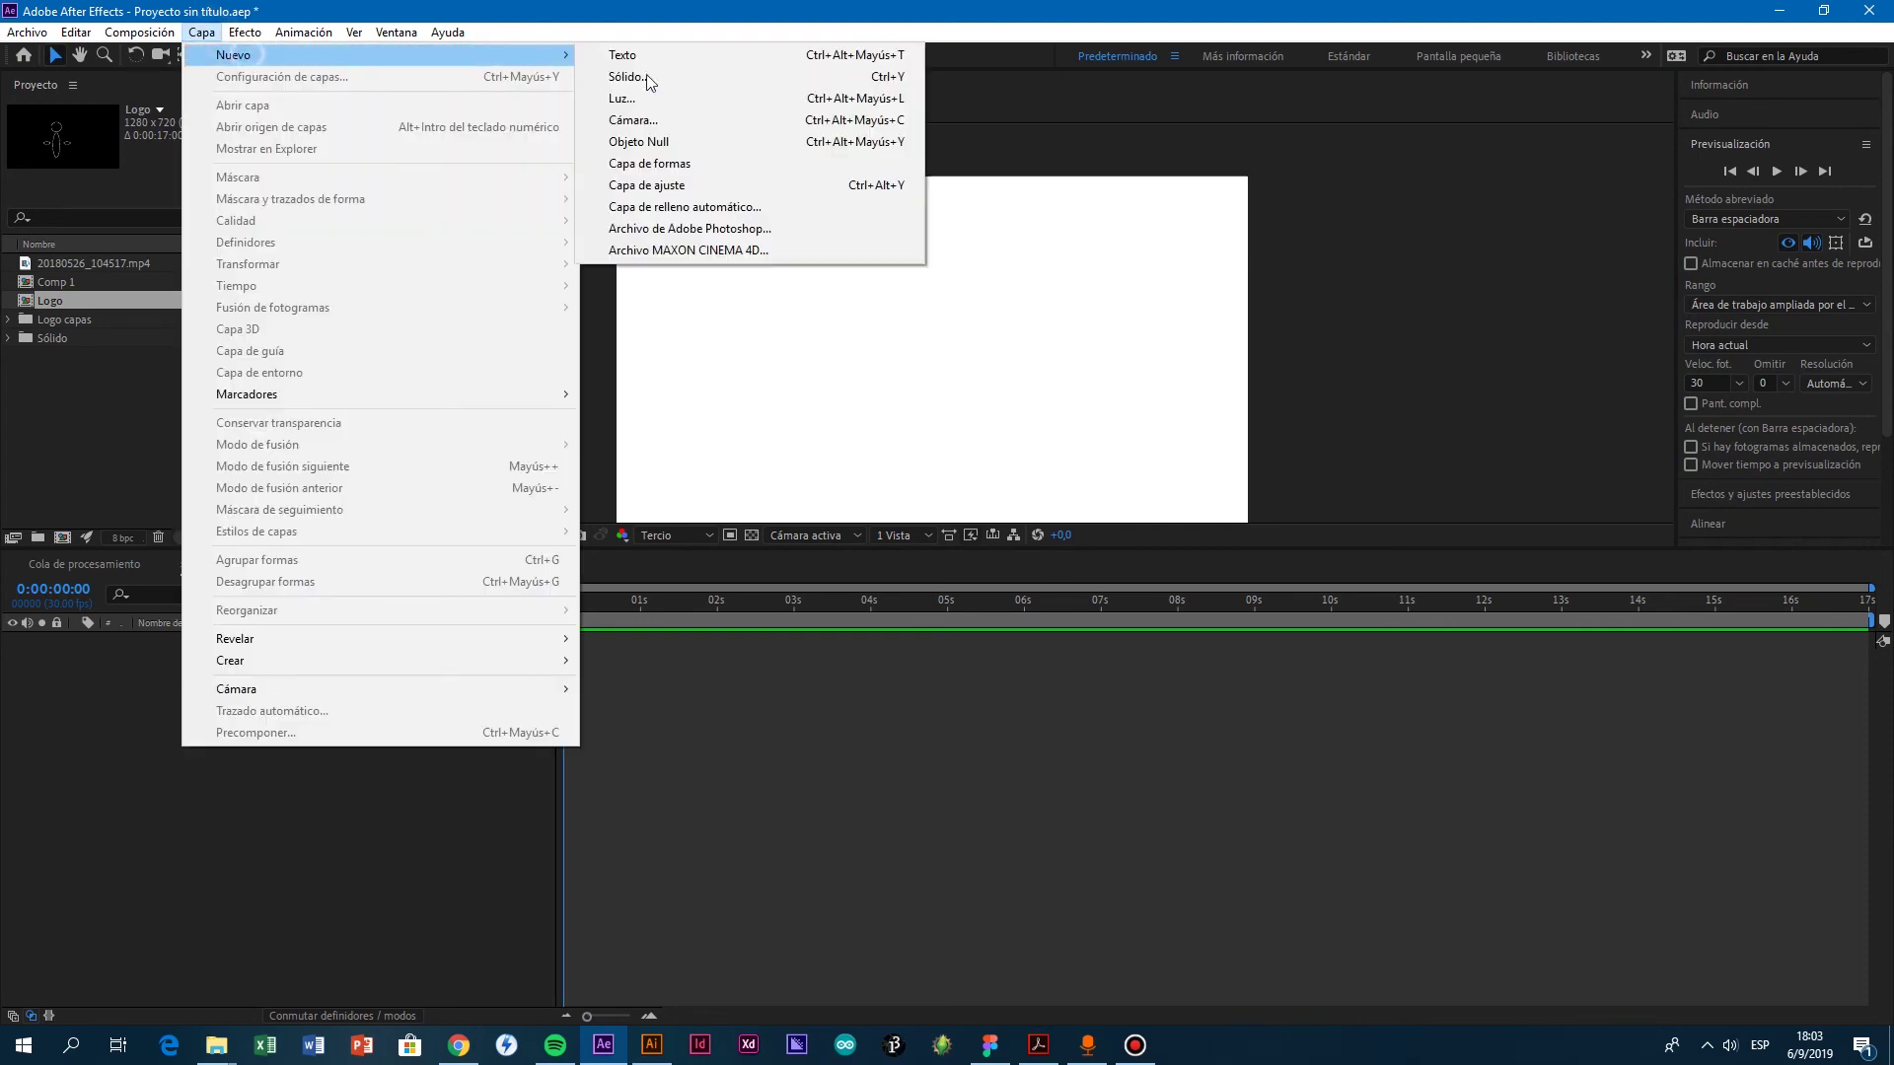
left_click(678, 171)
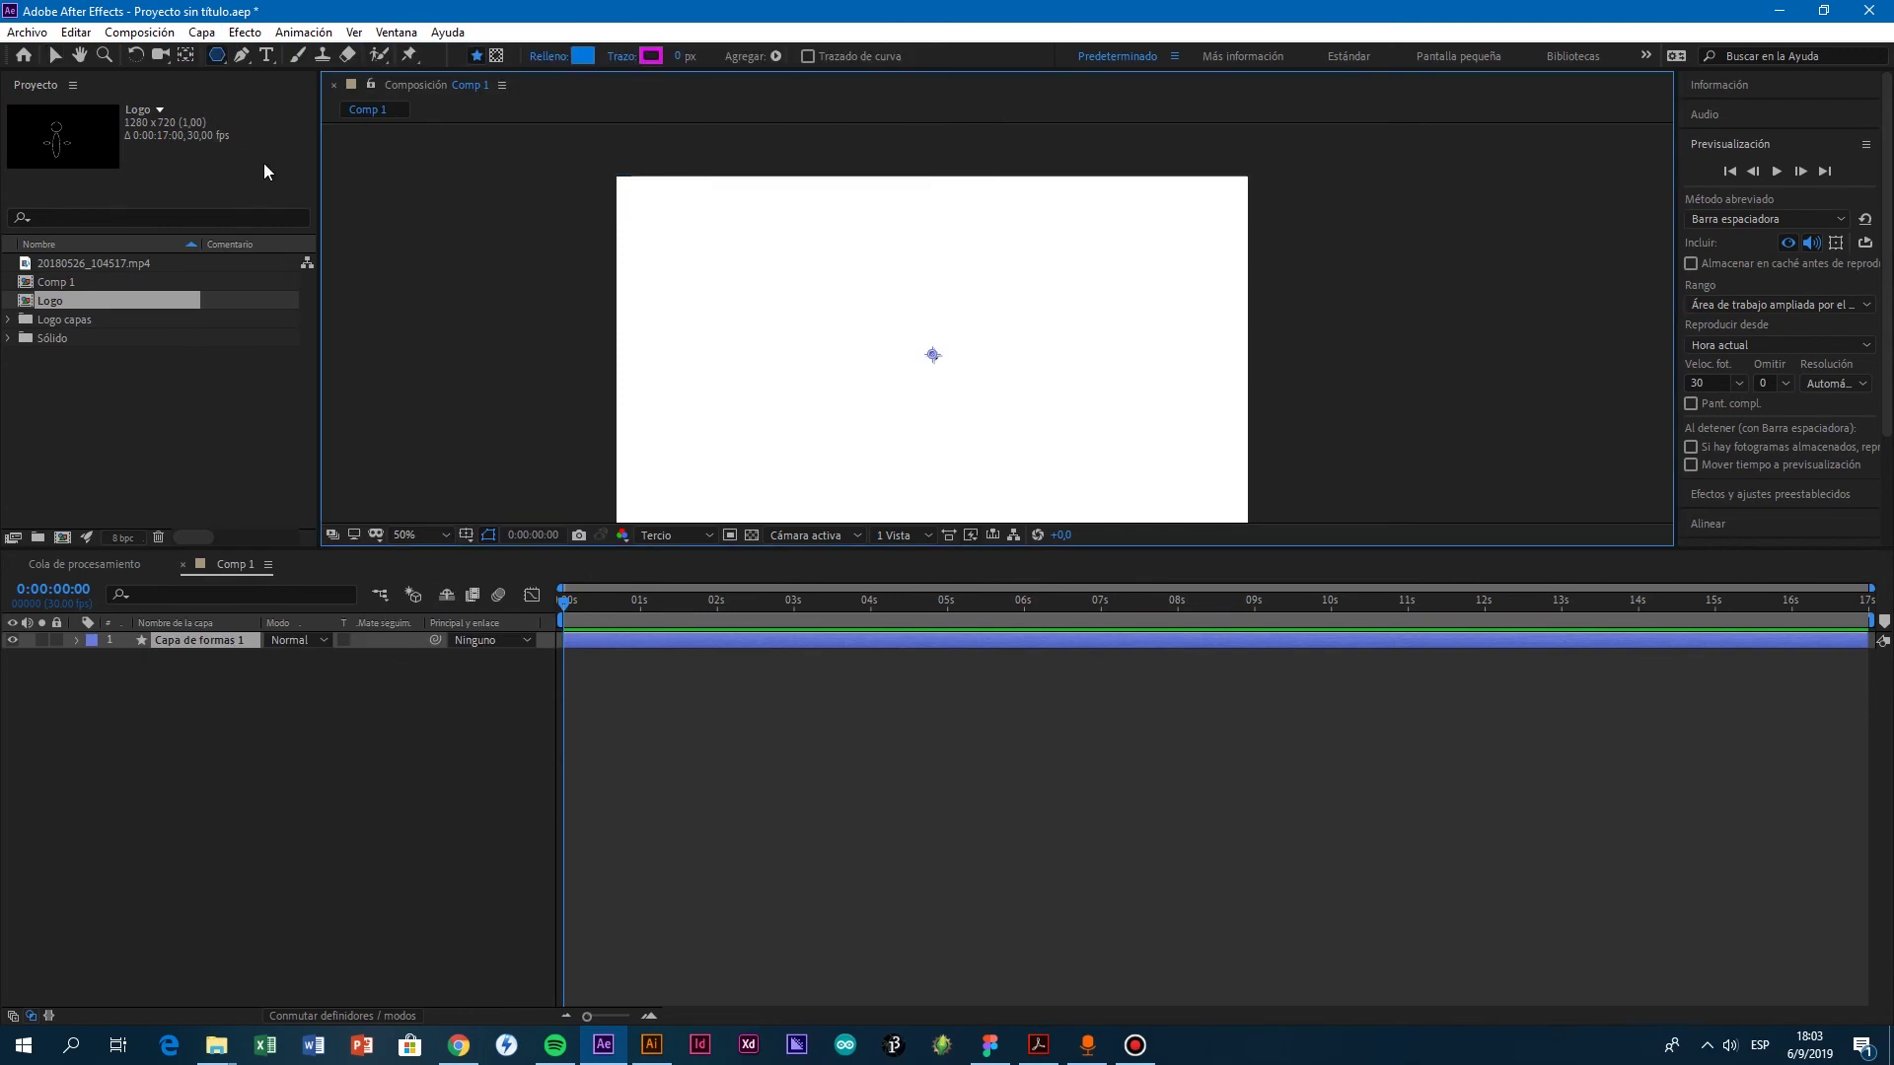
Step: Draw a closed, straight-edged five-point shape with the Pen tool in the left half of the canvas
left_click(240, 55)
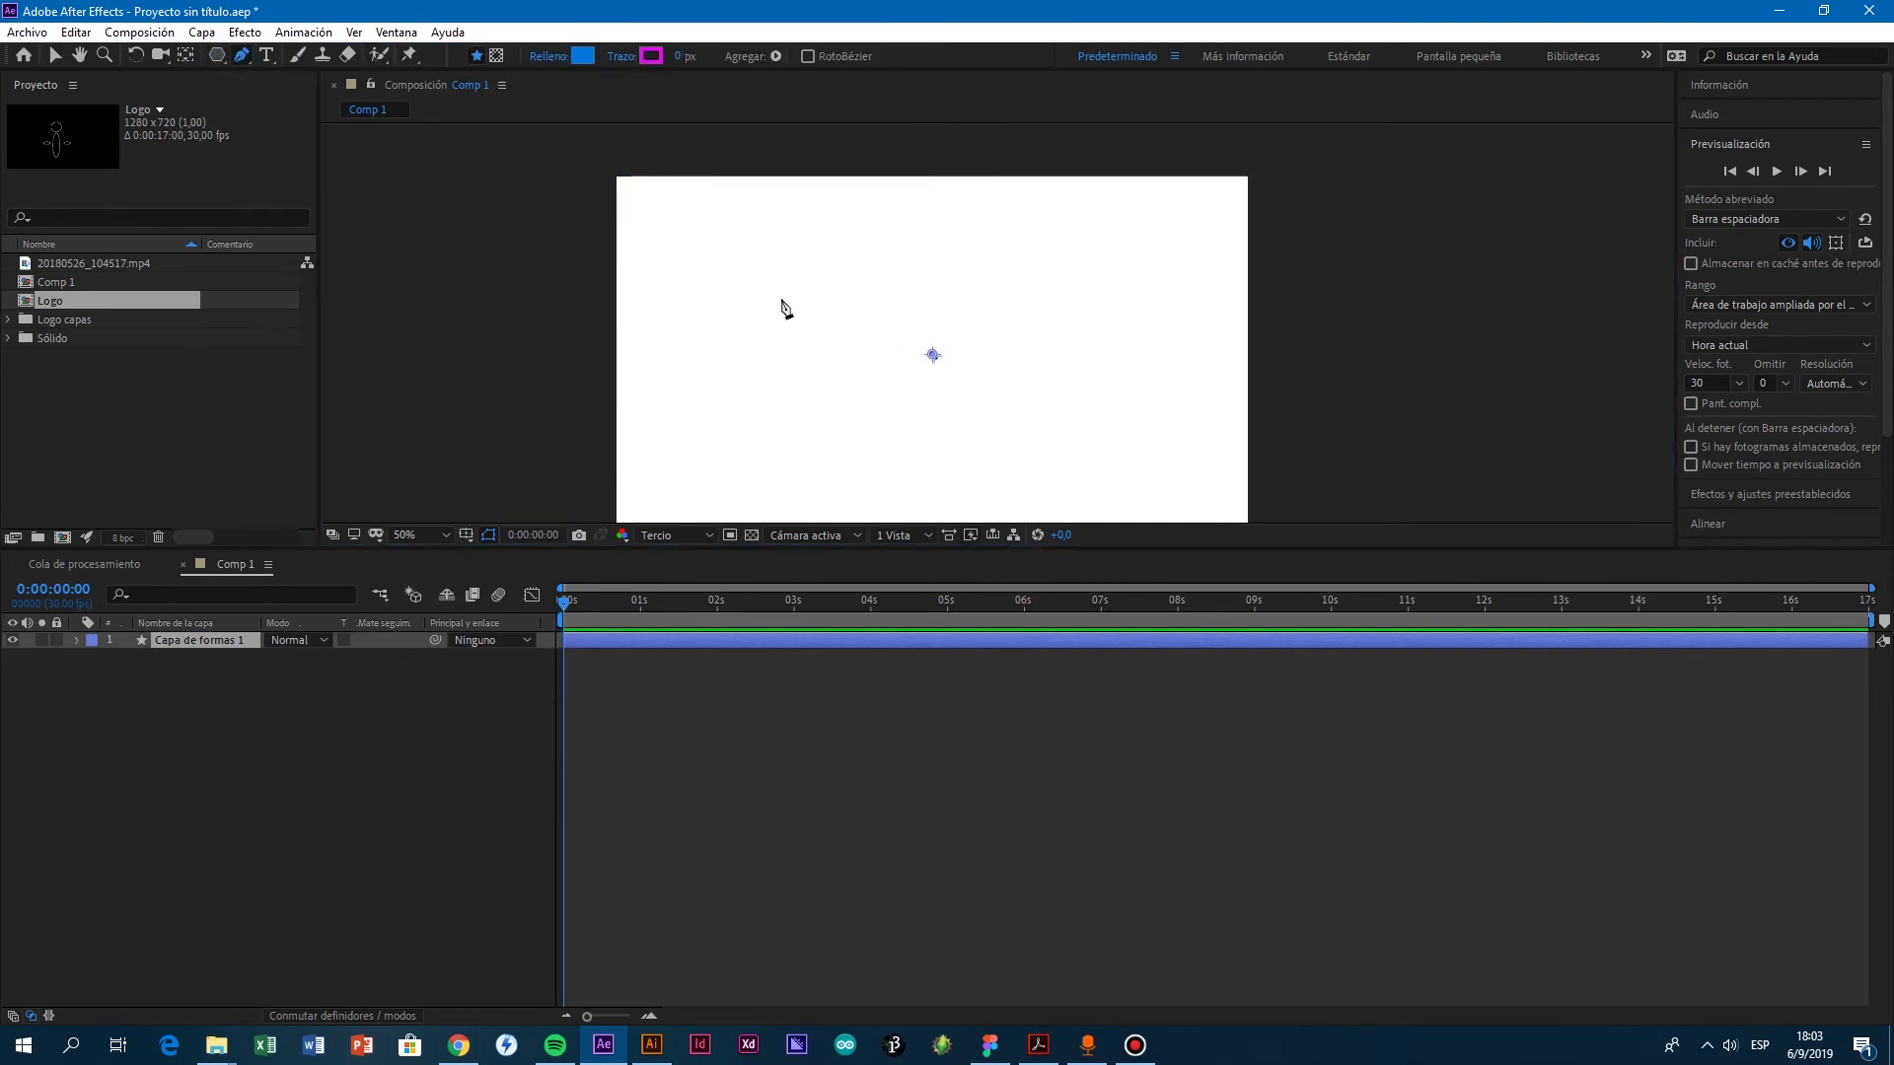
left_click(795, 233)
left_click(678, 378)
left_click(876, 483)
left_click(803, 337)
left_click(918, 322)
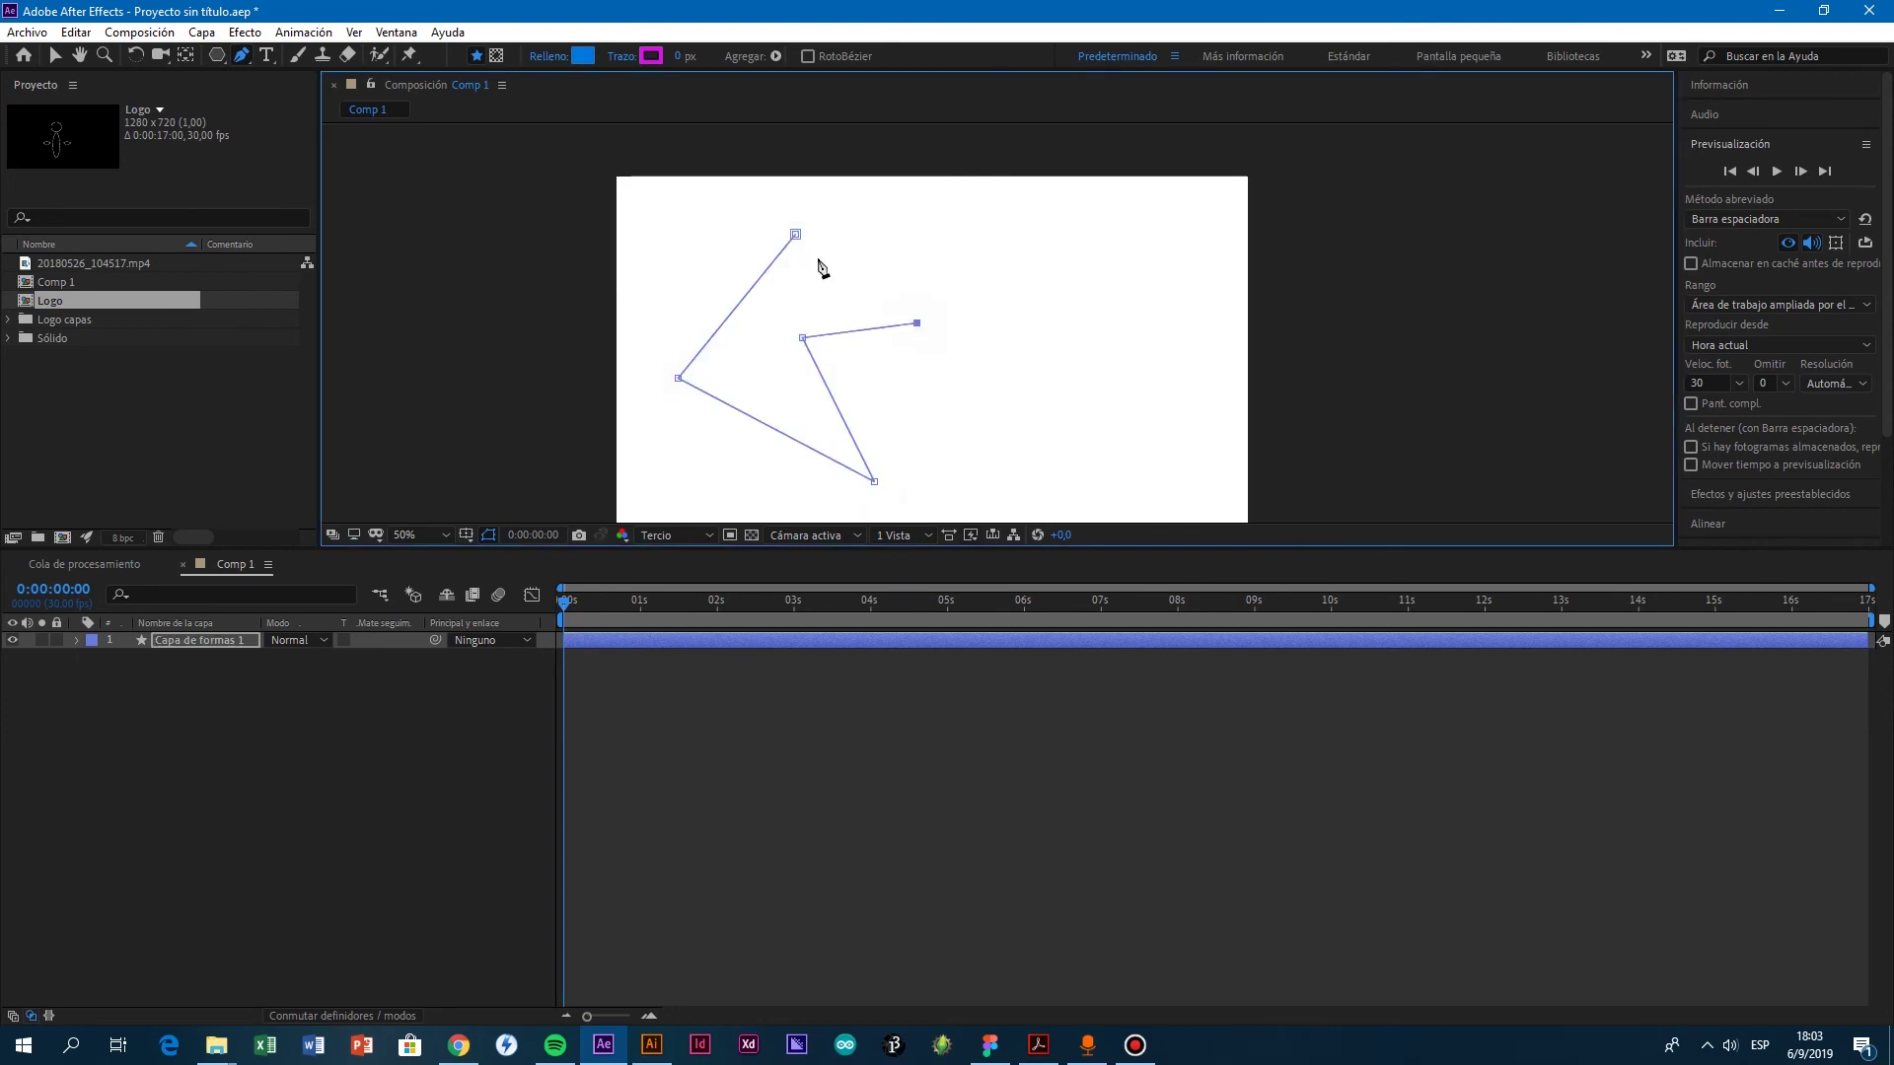
left_click(796, 234)
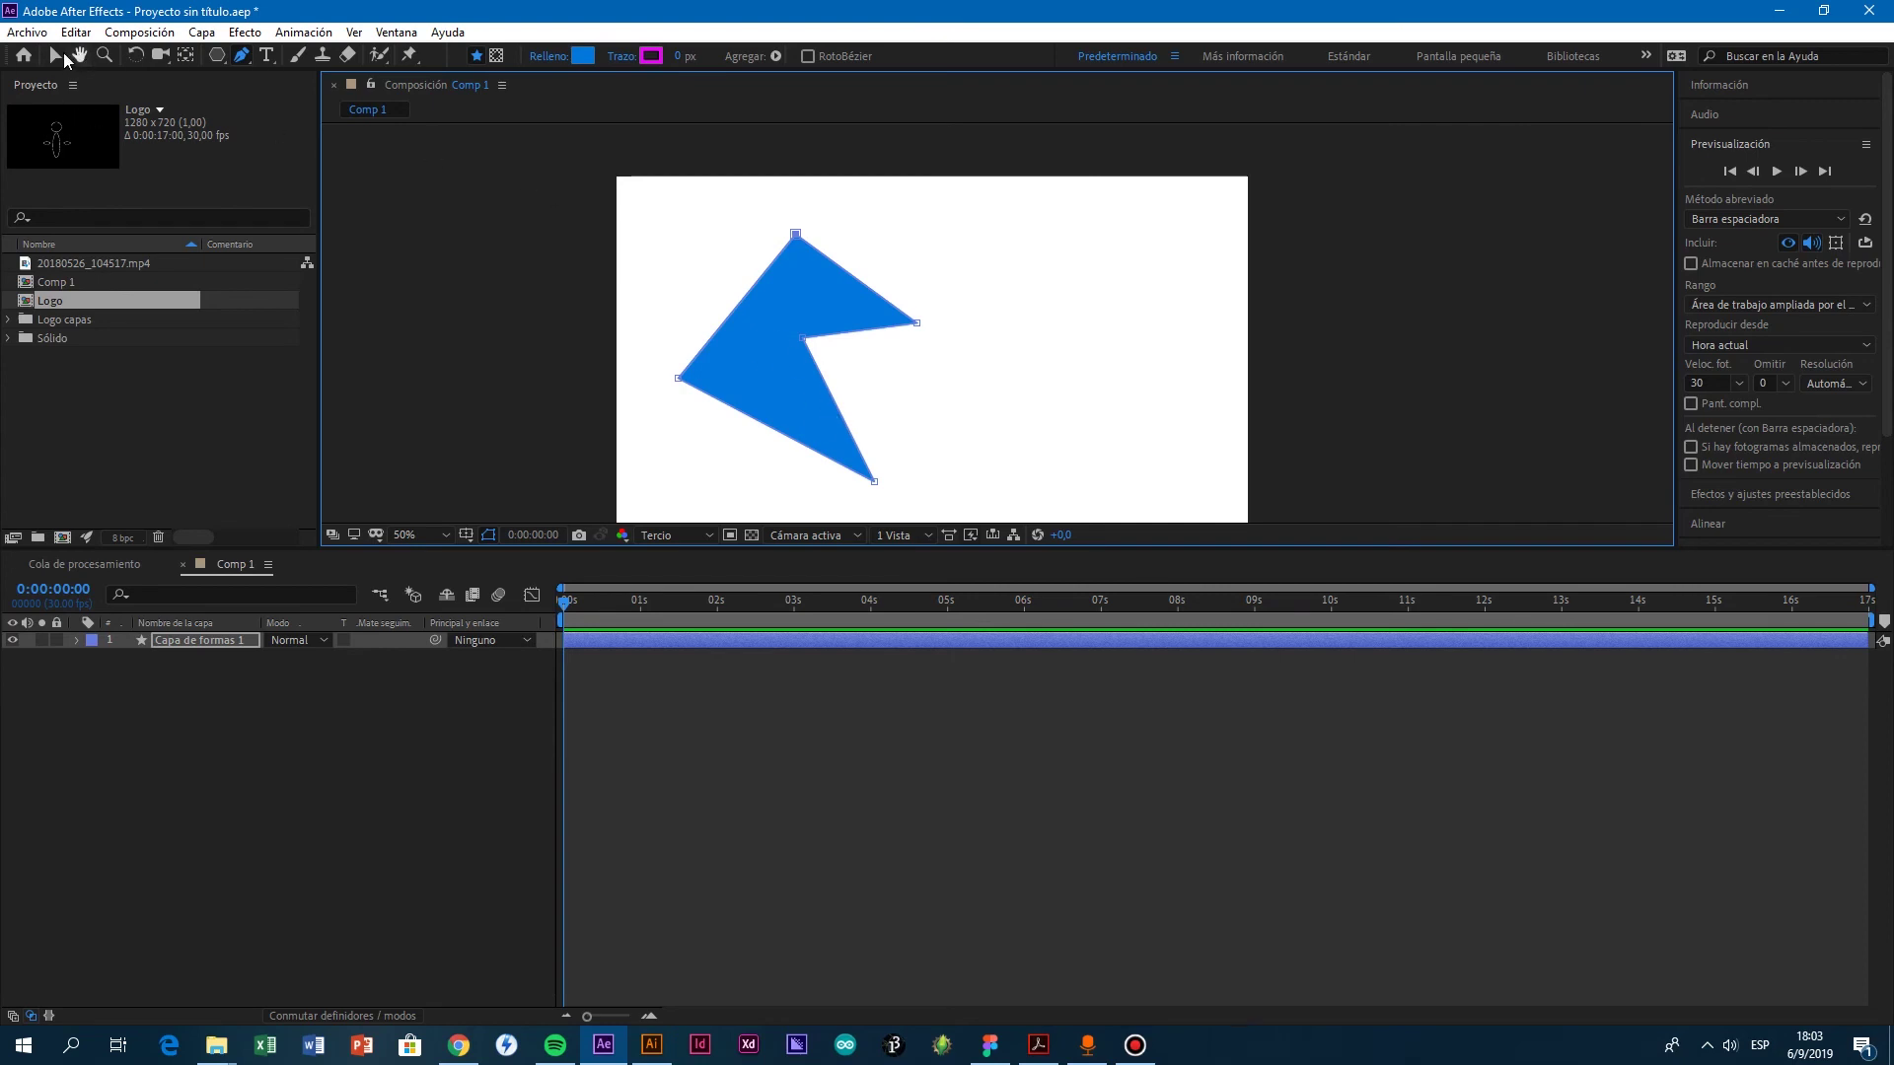
left_click(55, 55)
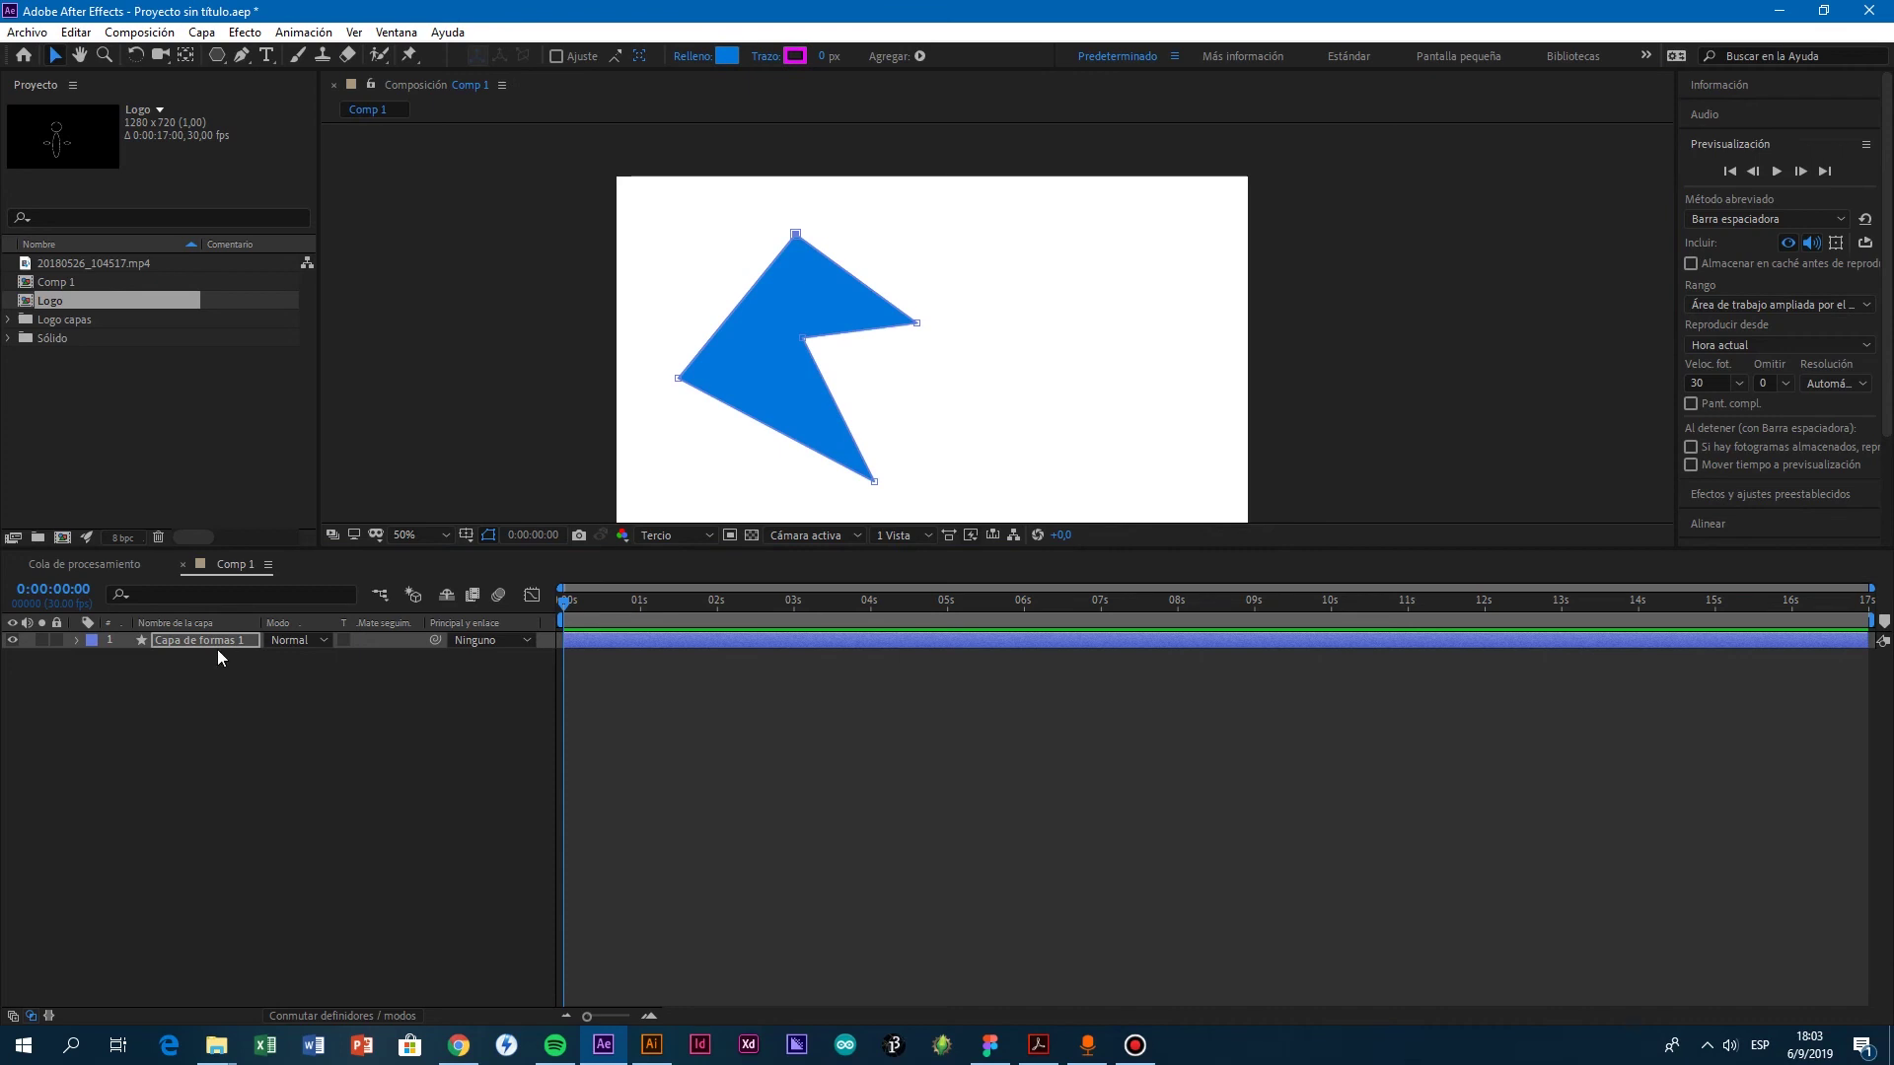
Step: Add a second shape layer to Comp 1
left_click(206, 33)
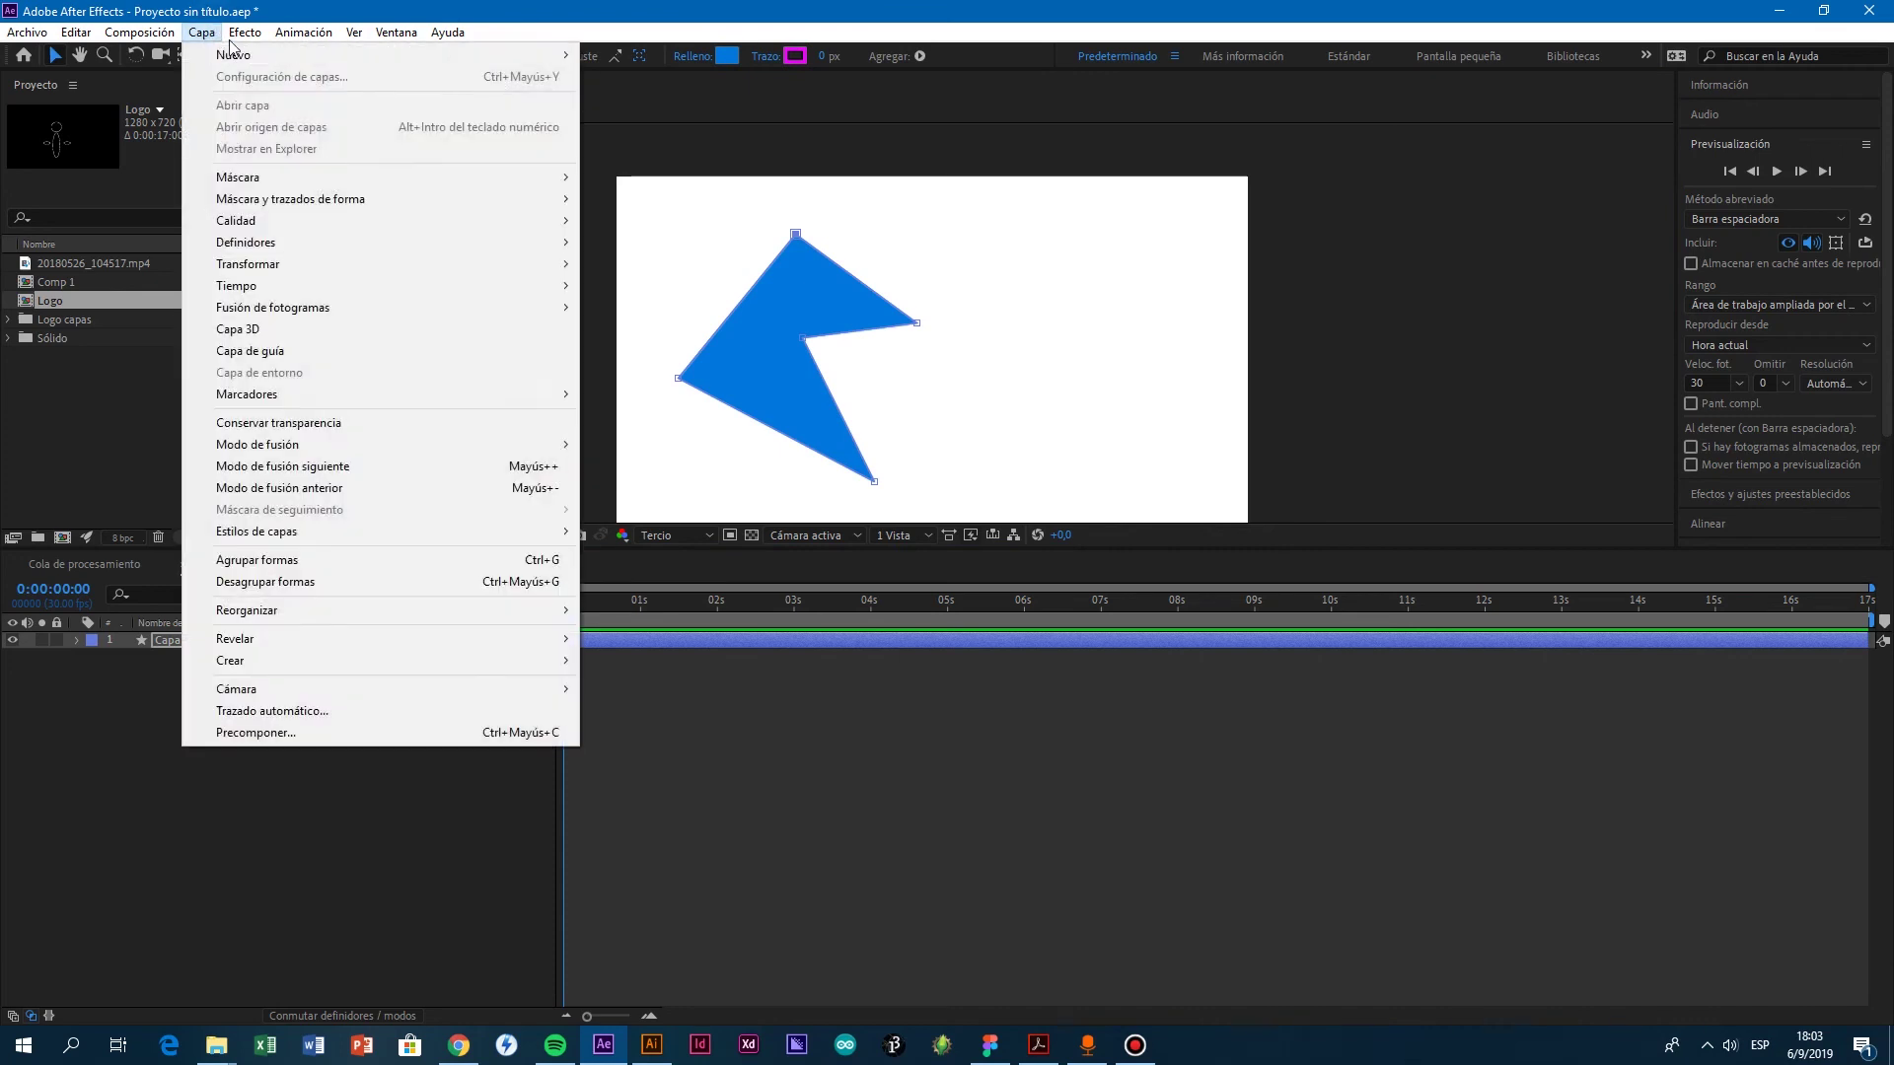
left_click(244, 32)
left_click(202, 32)
mouse_move(227, 57)
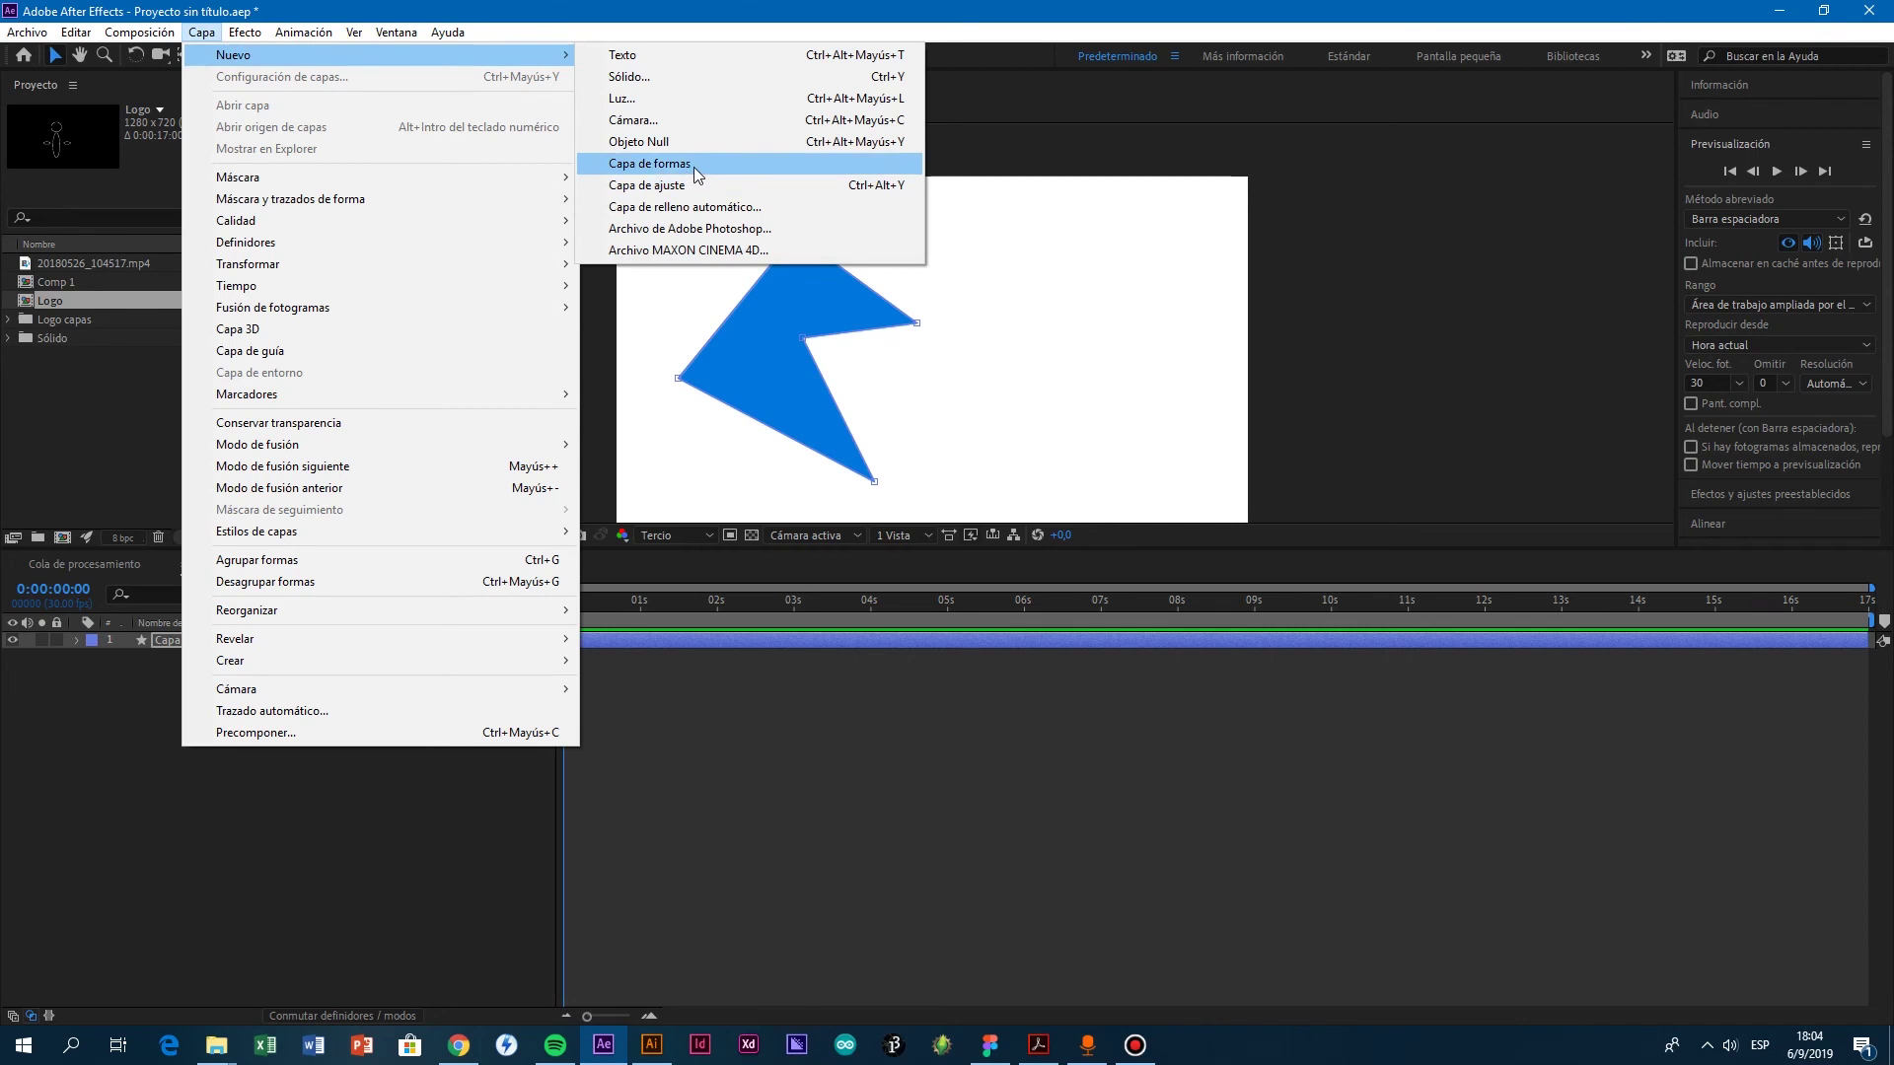
left_click(694, 167)
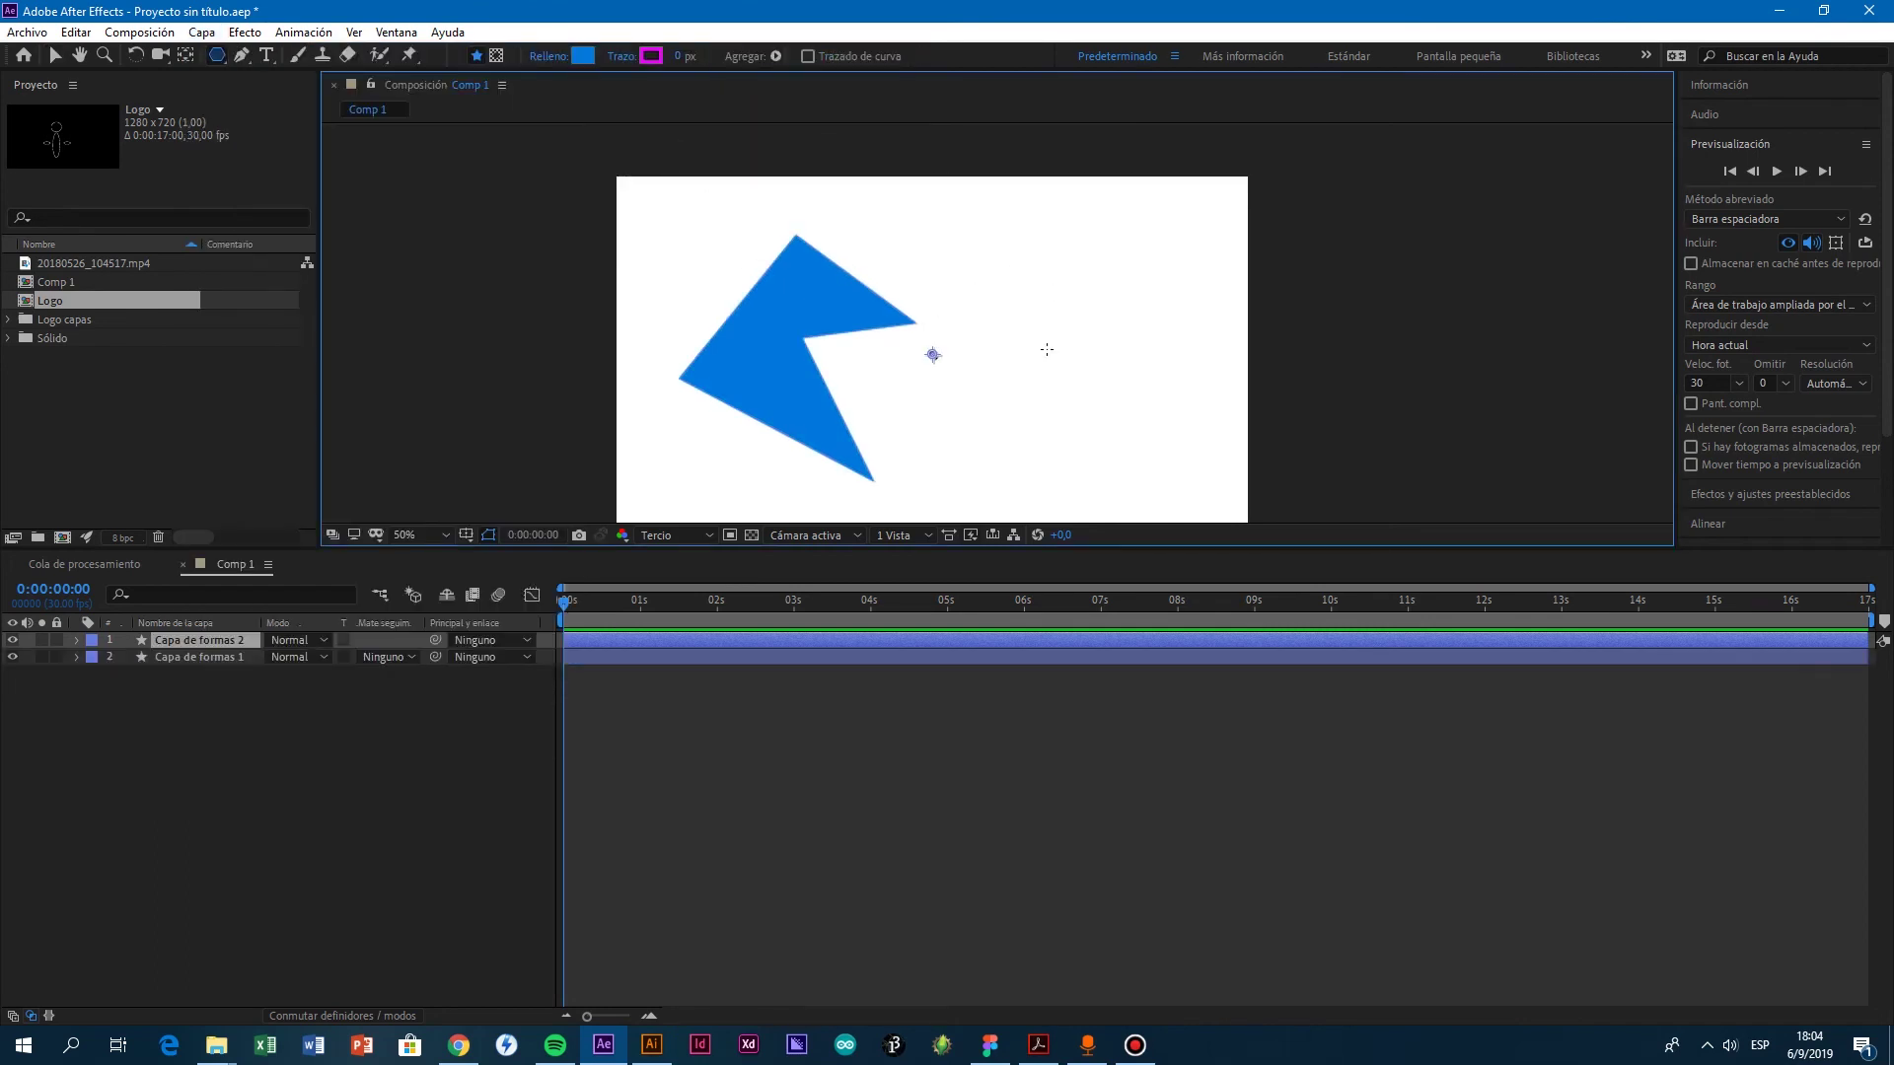
Step: Draw a closed shape with curved edges with the Pen tool in the right half of the canvas
left_click(242, 55)
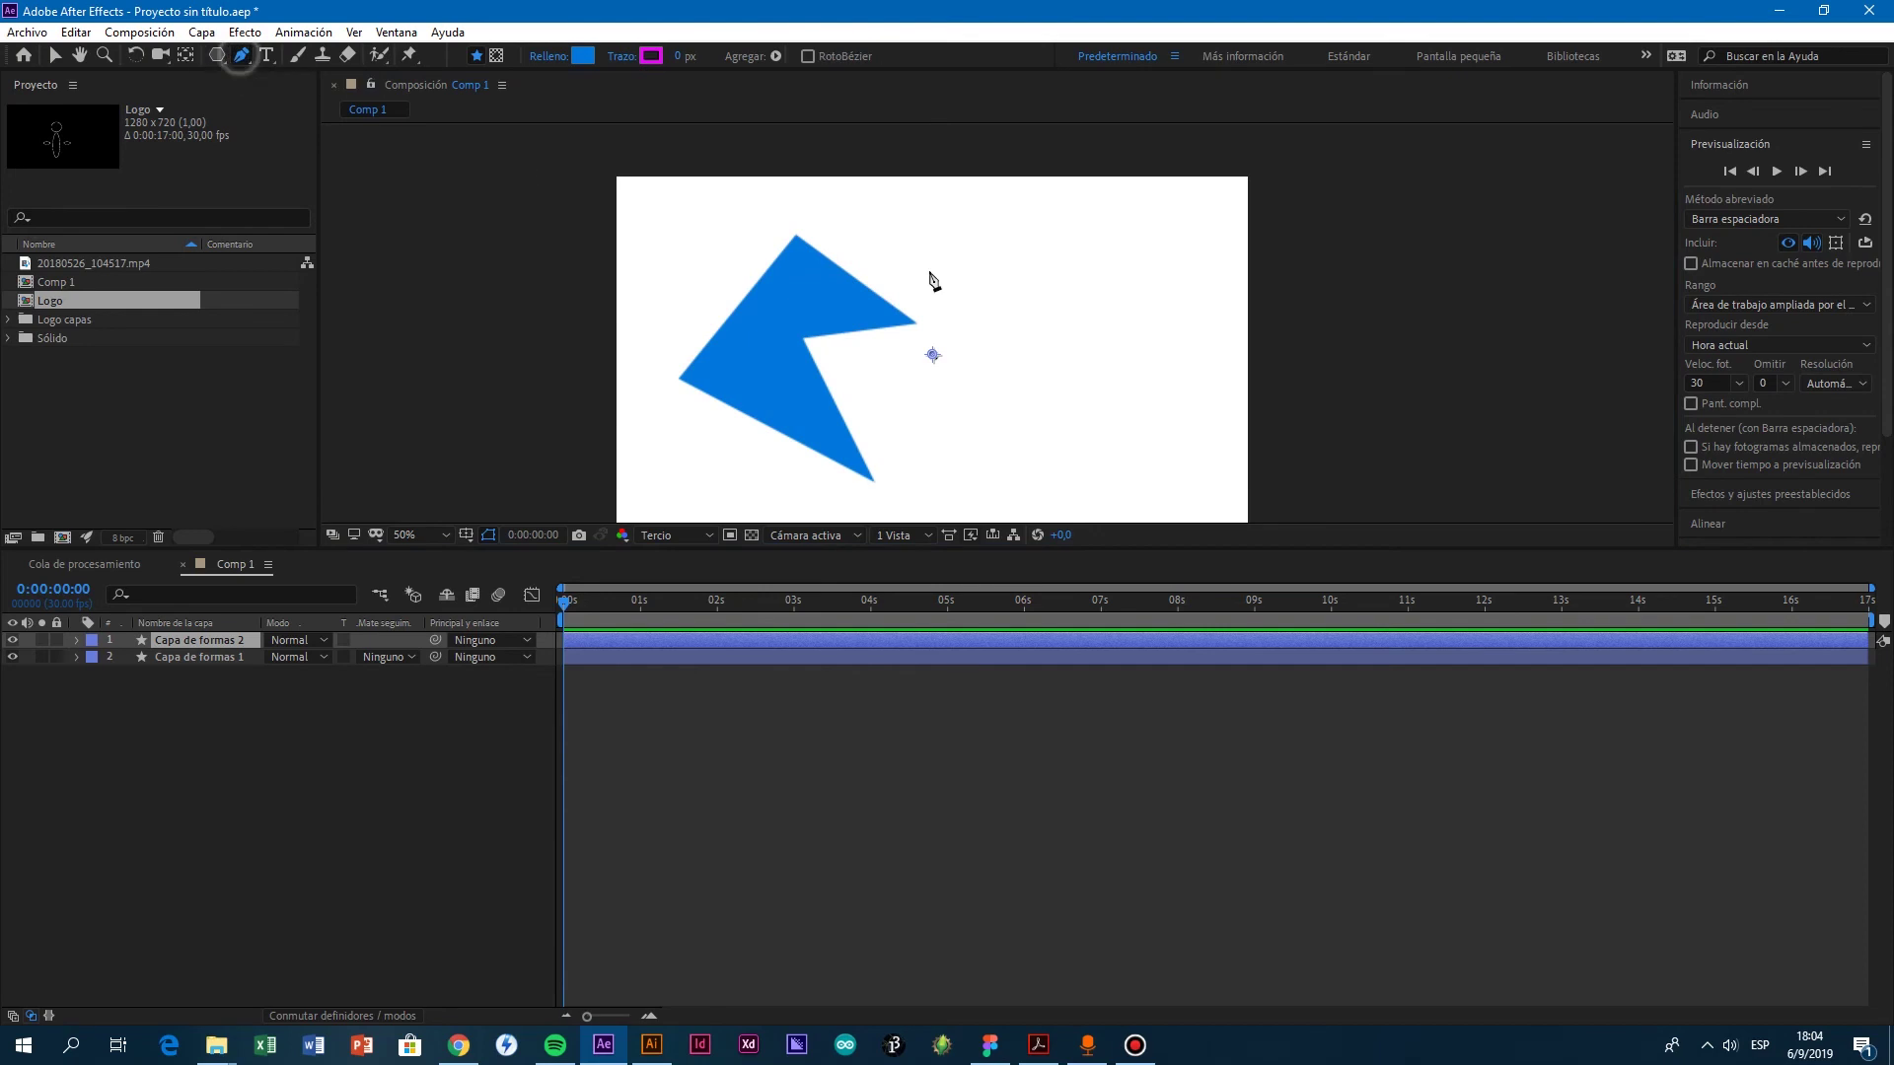
left_click(1062, 292)
mouse_move(1000, 455)
left_mouse_down()
mouse_move(1069, 503)
mouse_move(1114, 474)
left_mouse_up()
left_click_drag(1069, 385, 1207, 369)
left_click_drag(1173, 266, 1028, 387)
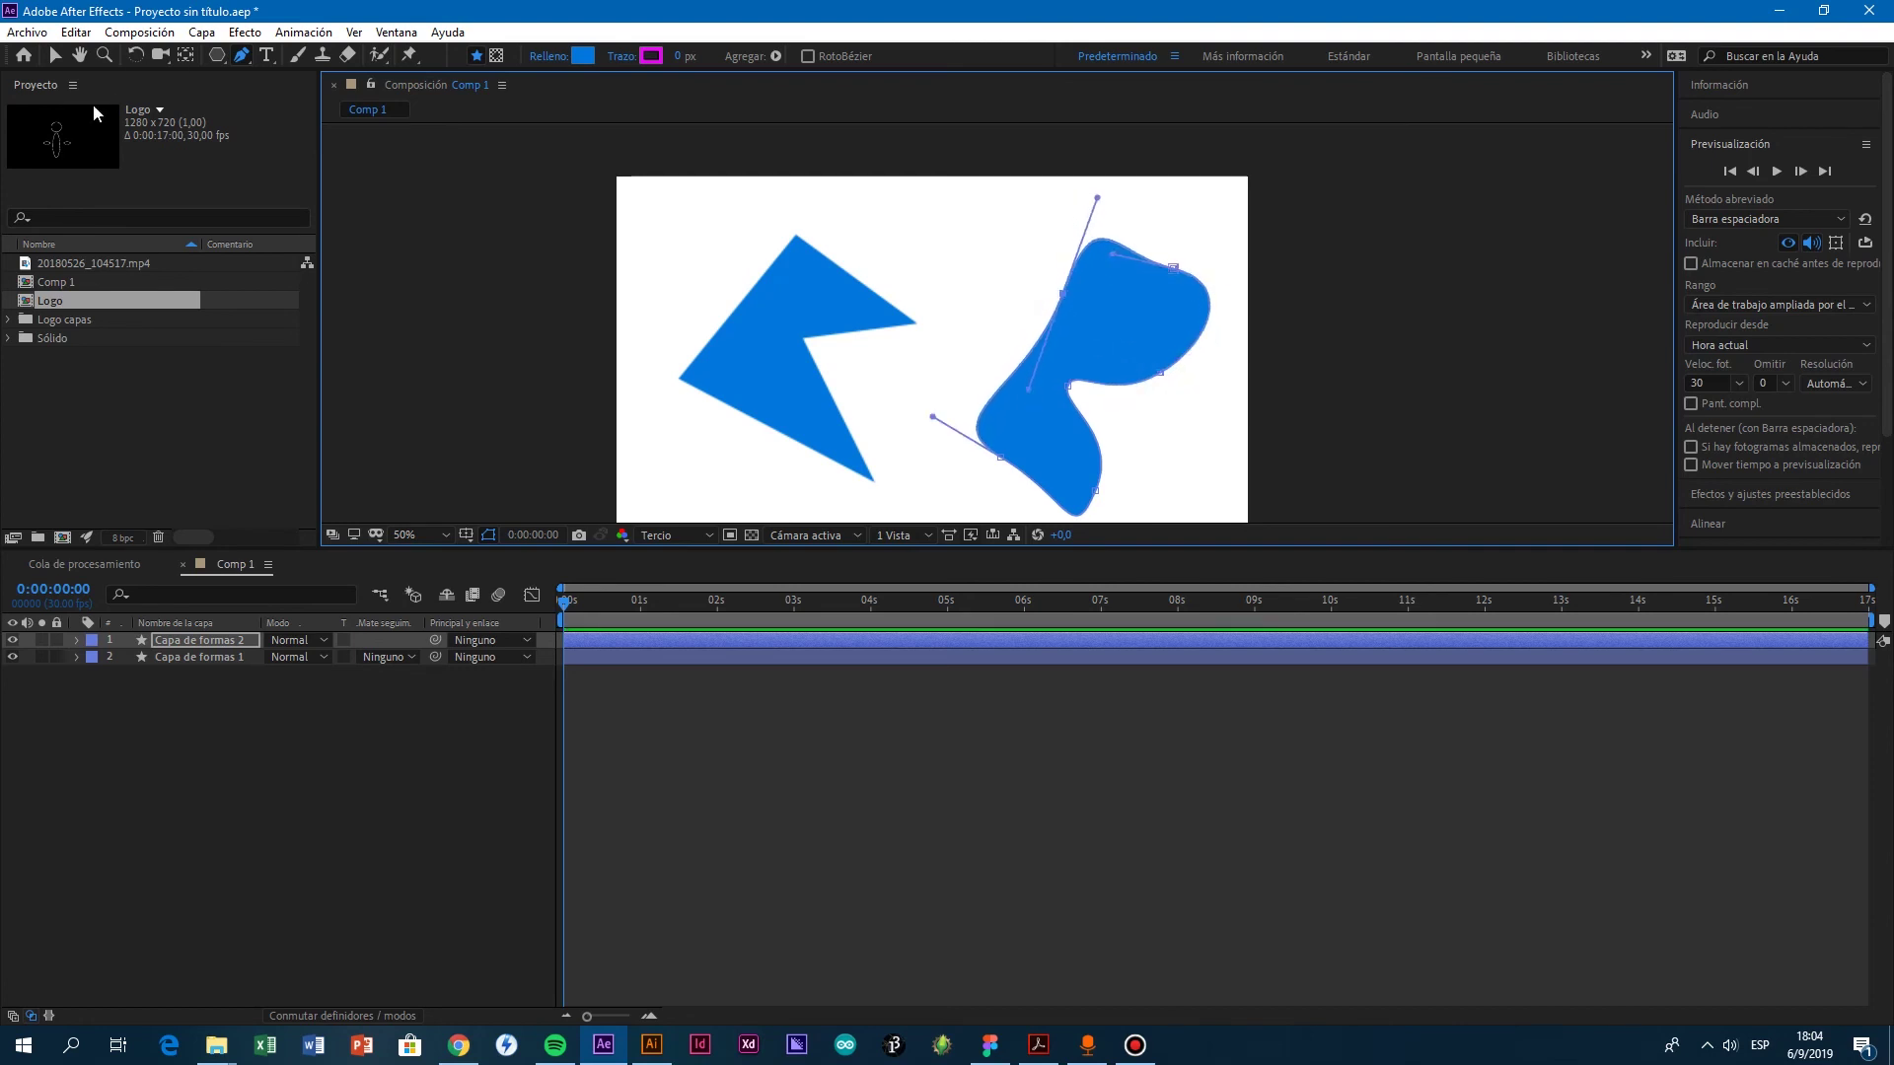
left_click(54, 55)
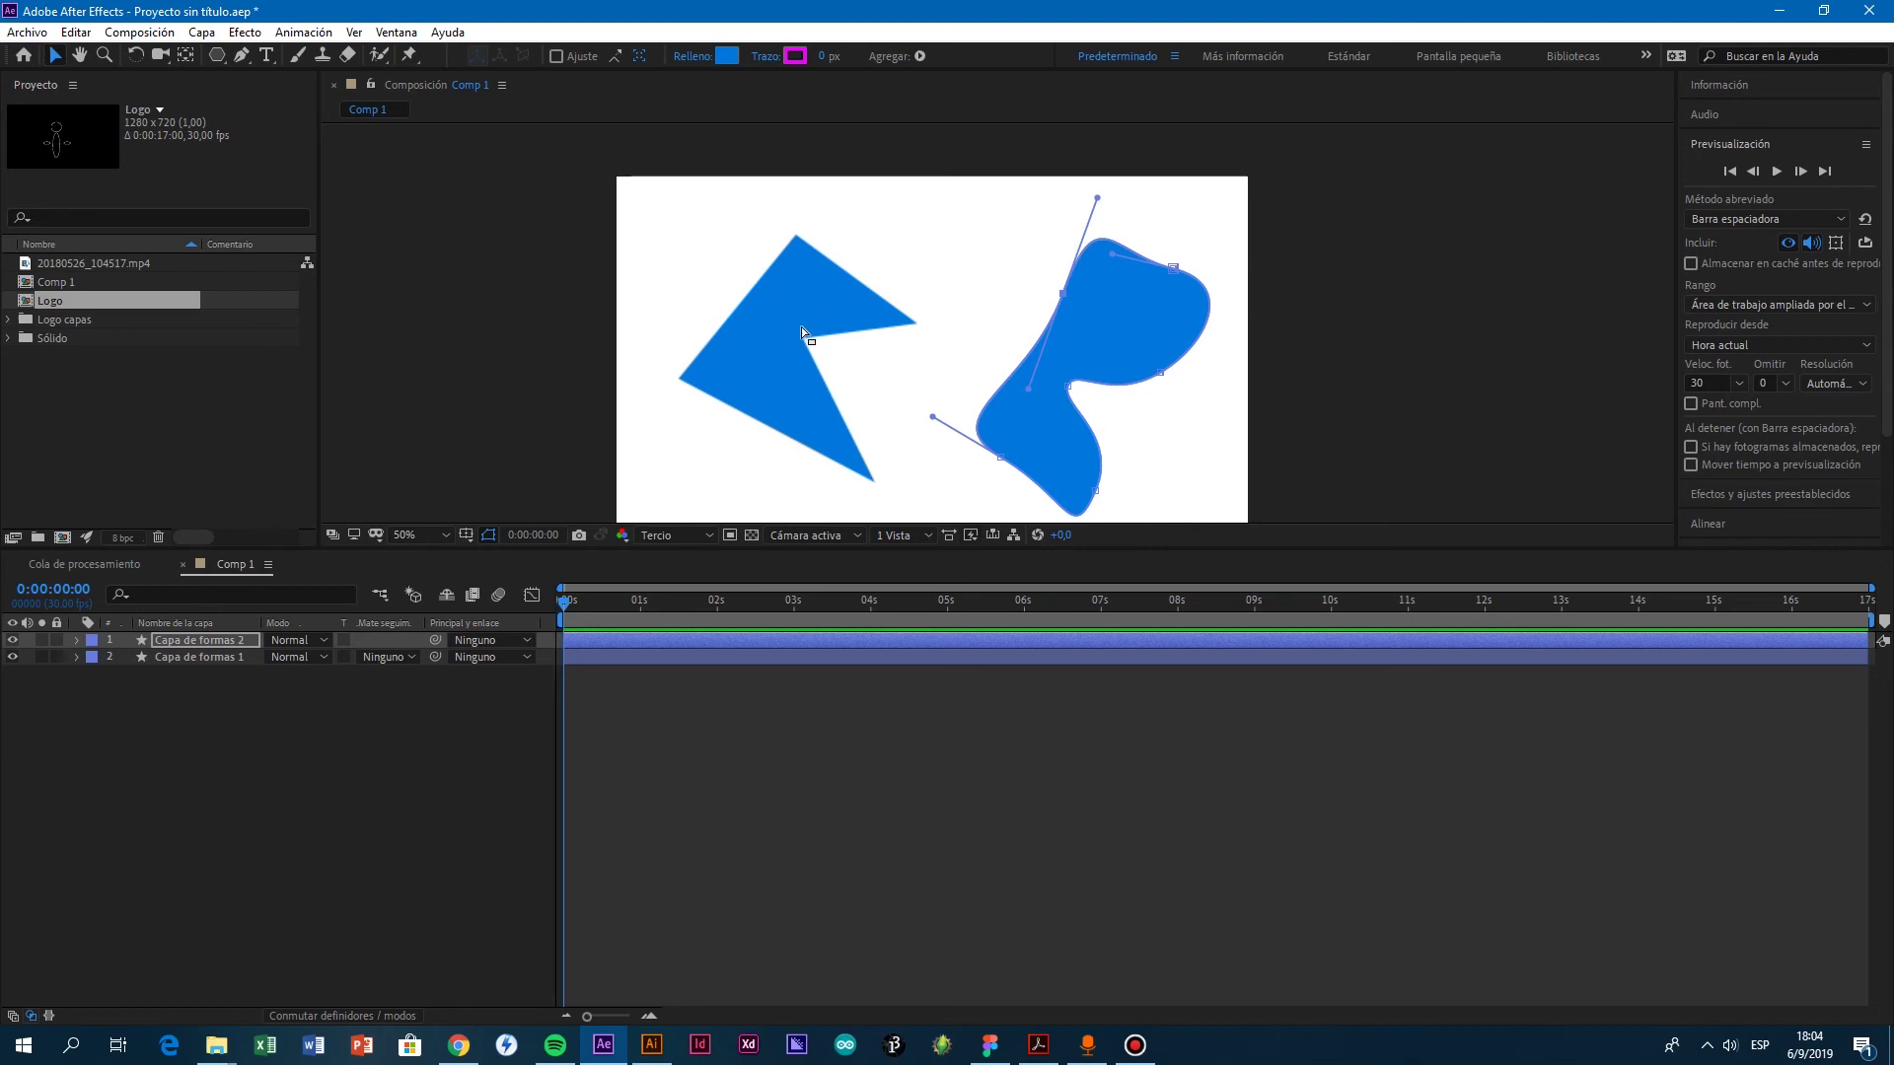
left_click(56, 57)
left_click(944, 434)
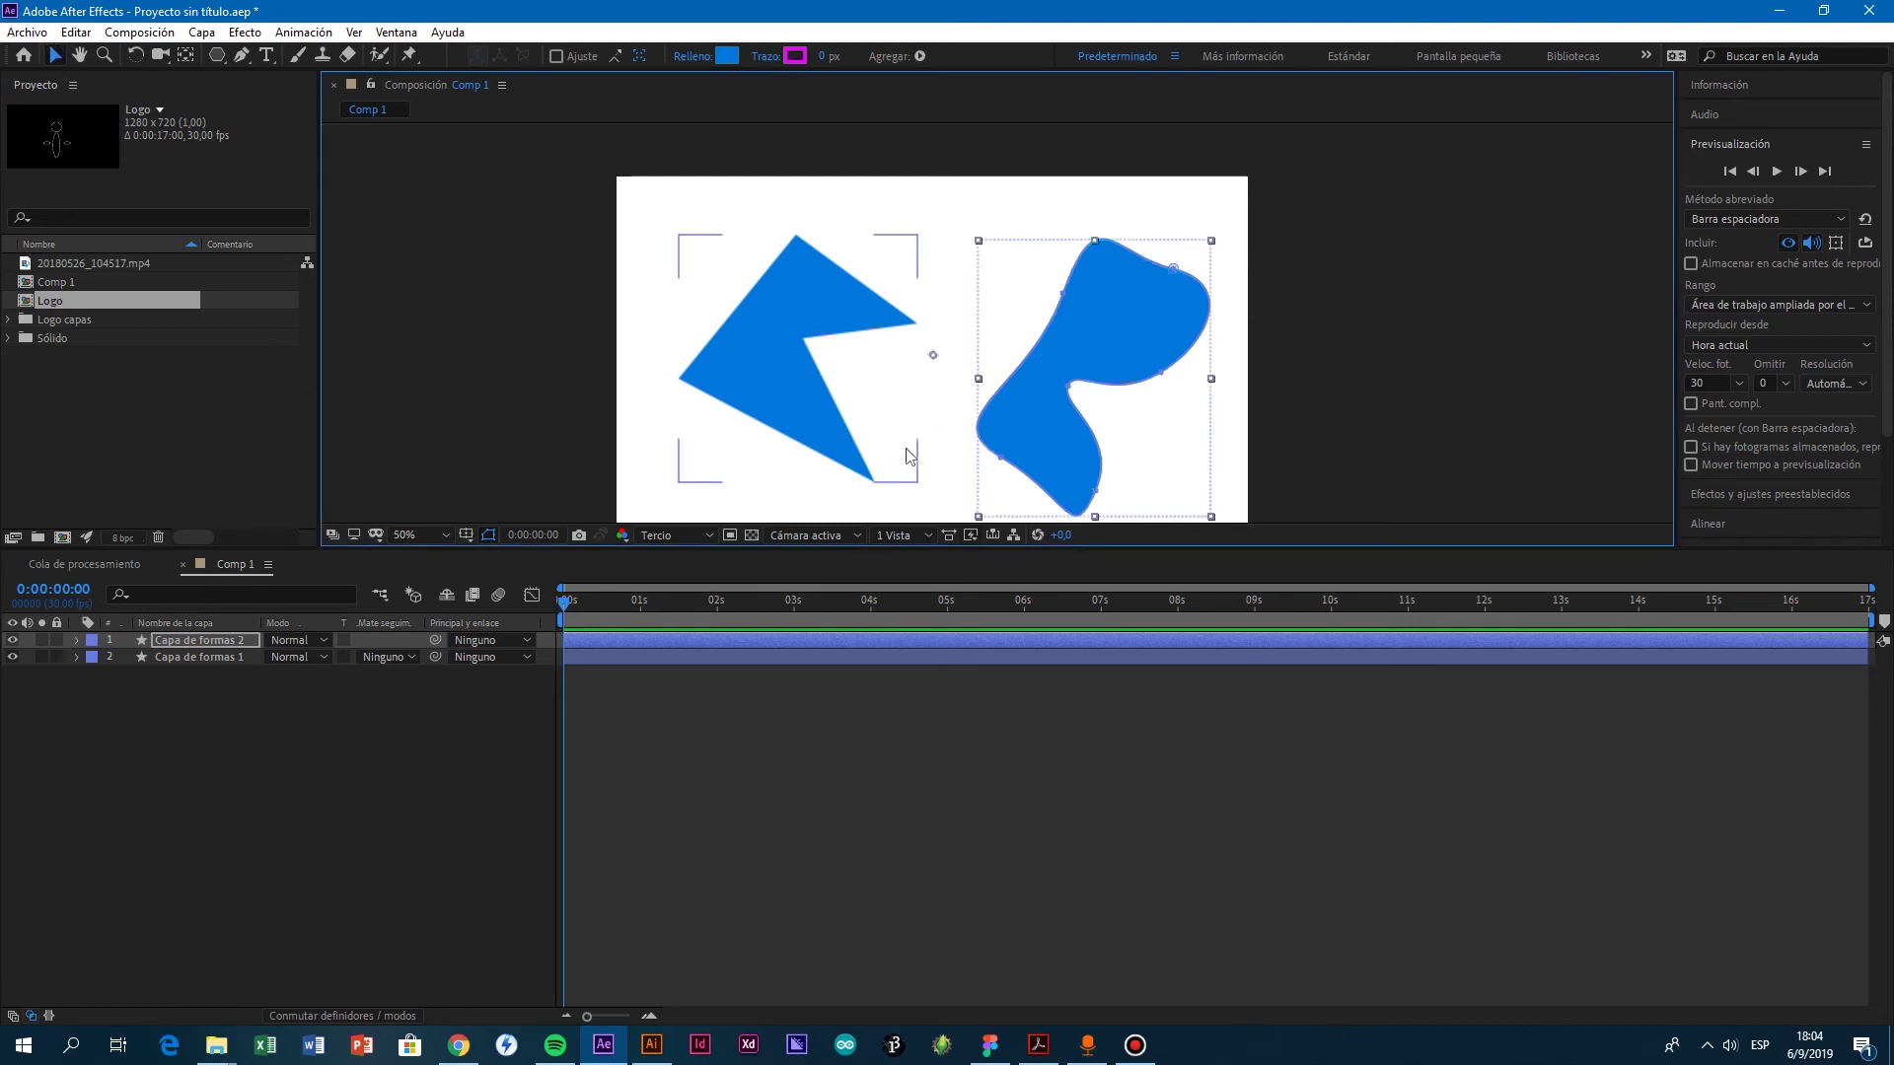
Step: Move the anchor points of Capa de formas 1 and Capa de formas 2 to the centres of their shapes
left_click(223, 659)
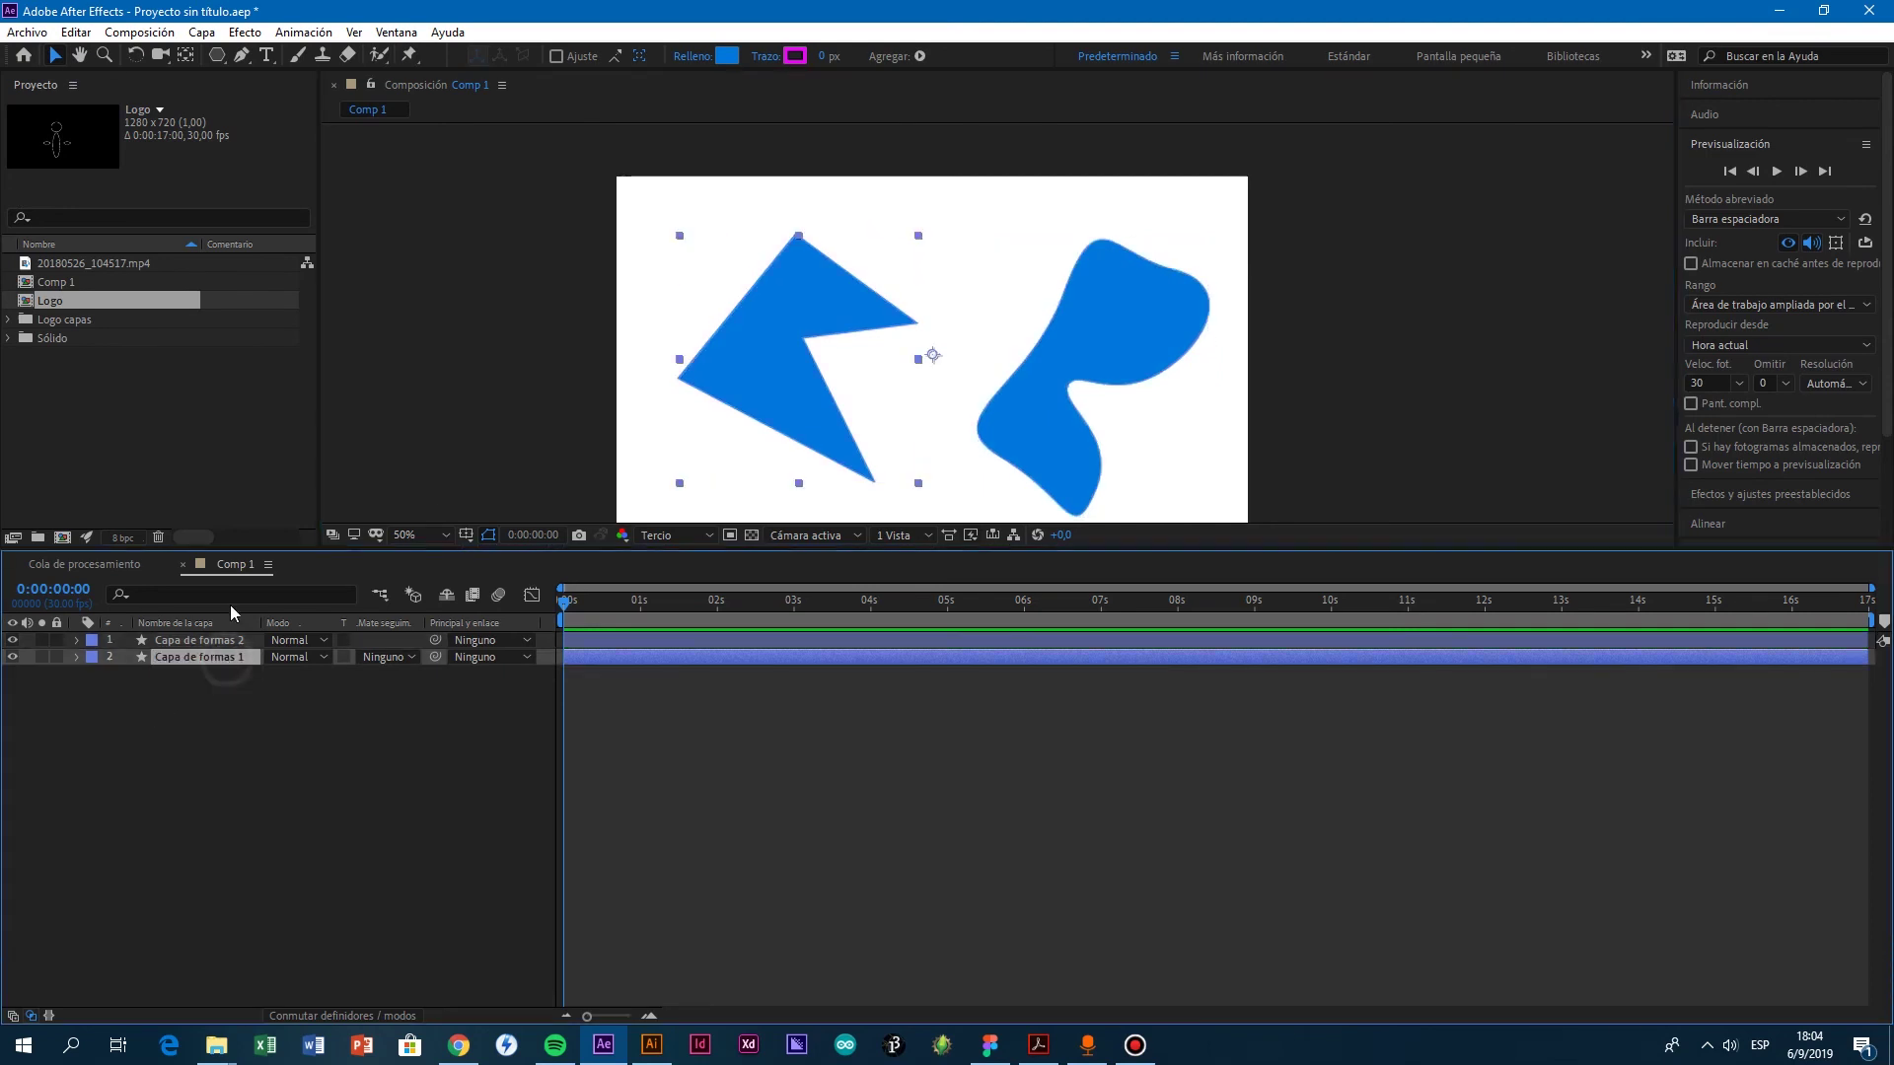
left_click(185, 55)
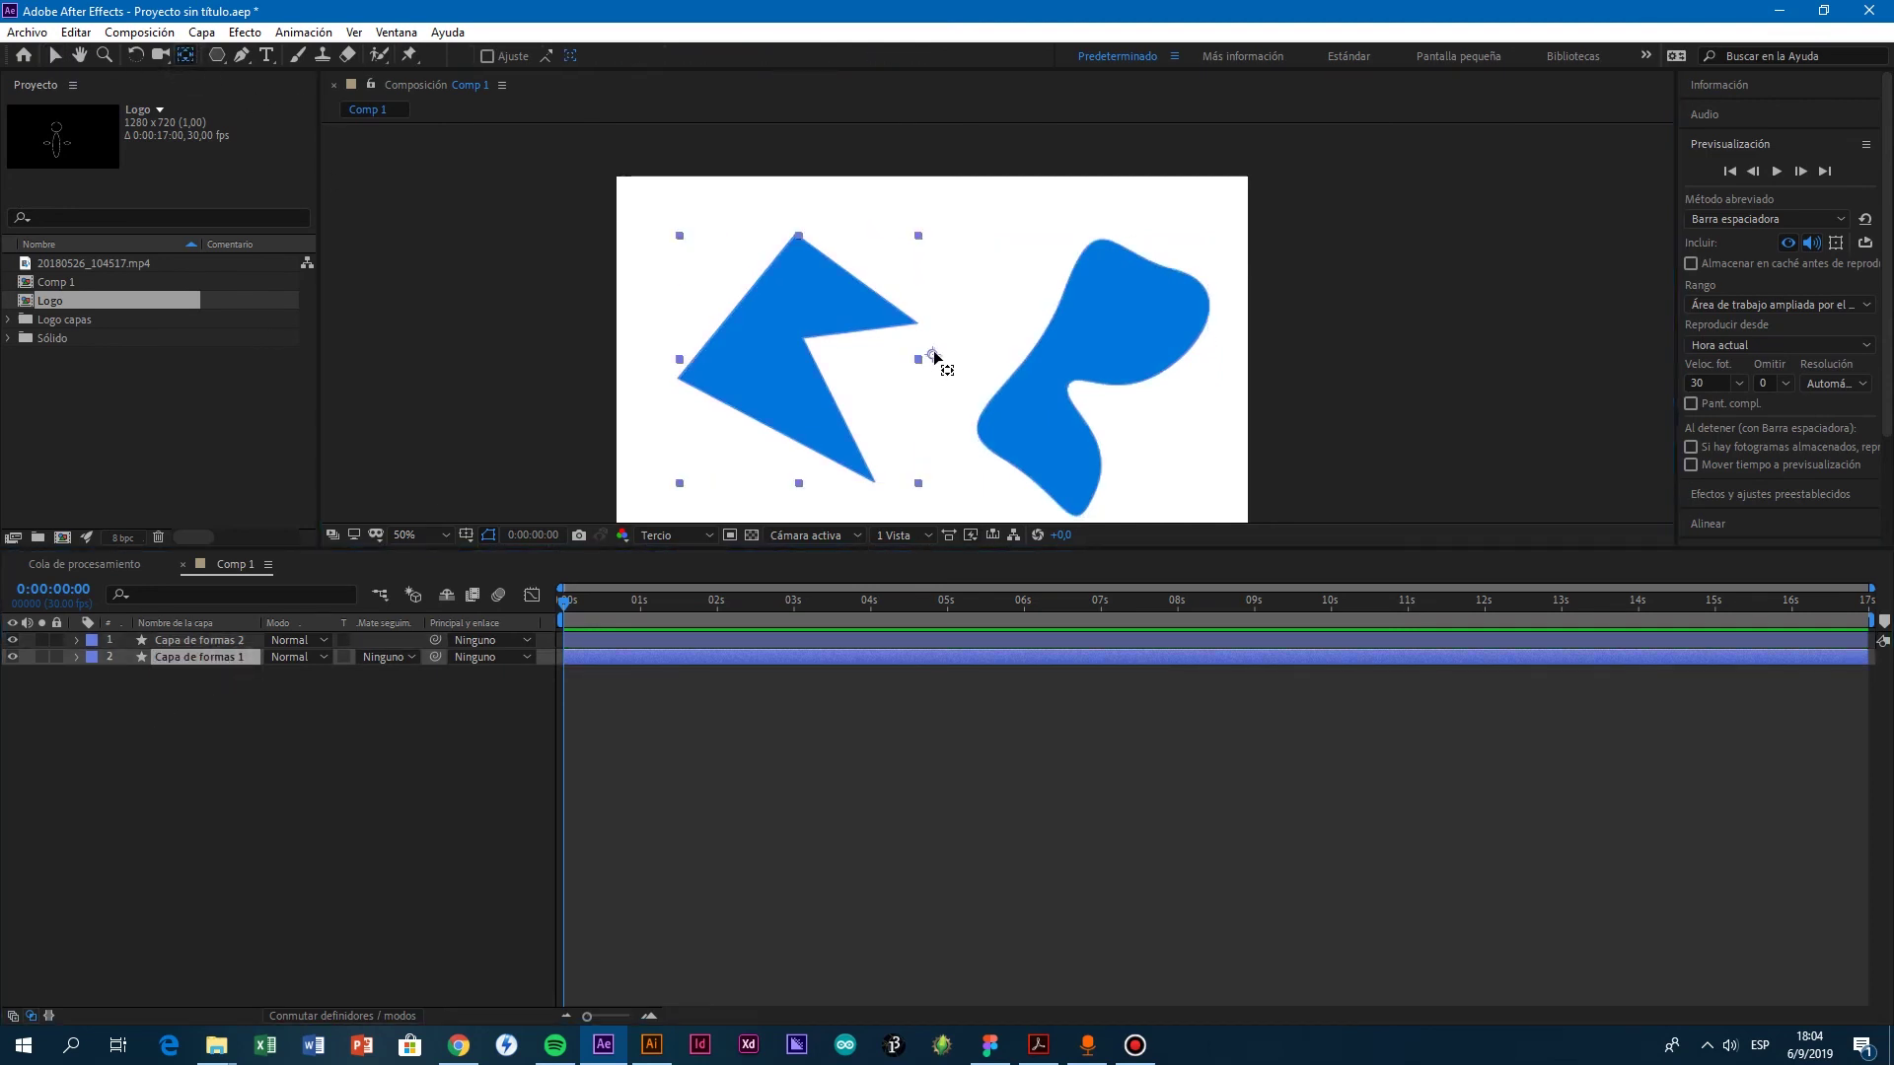
left_click_drag(934, 357, 786, 361)
left_click(238, 641)
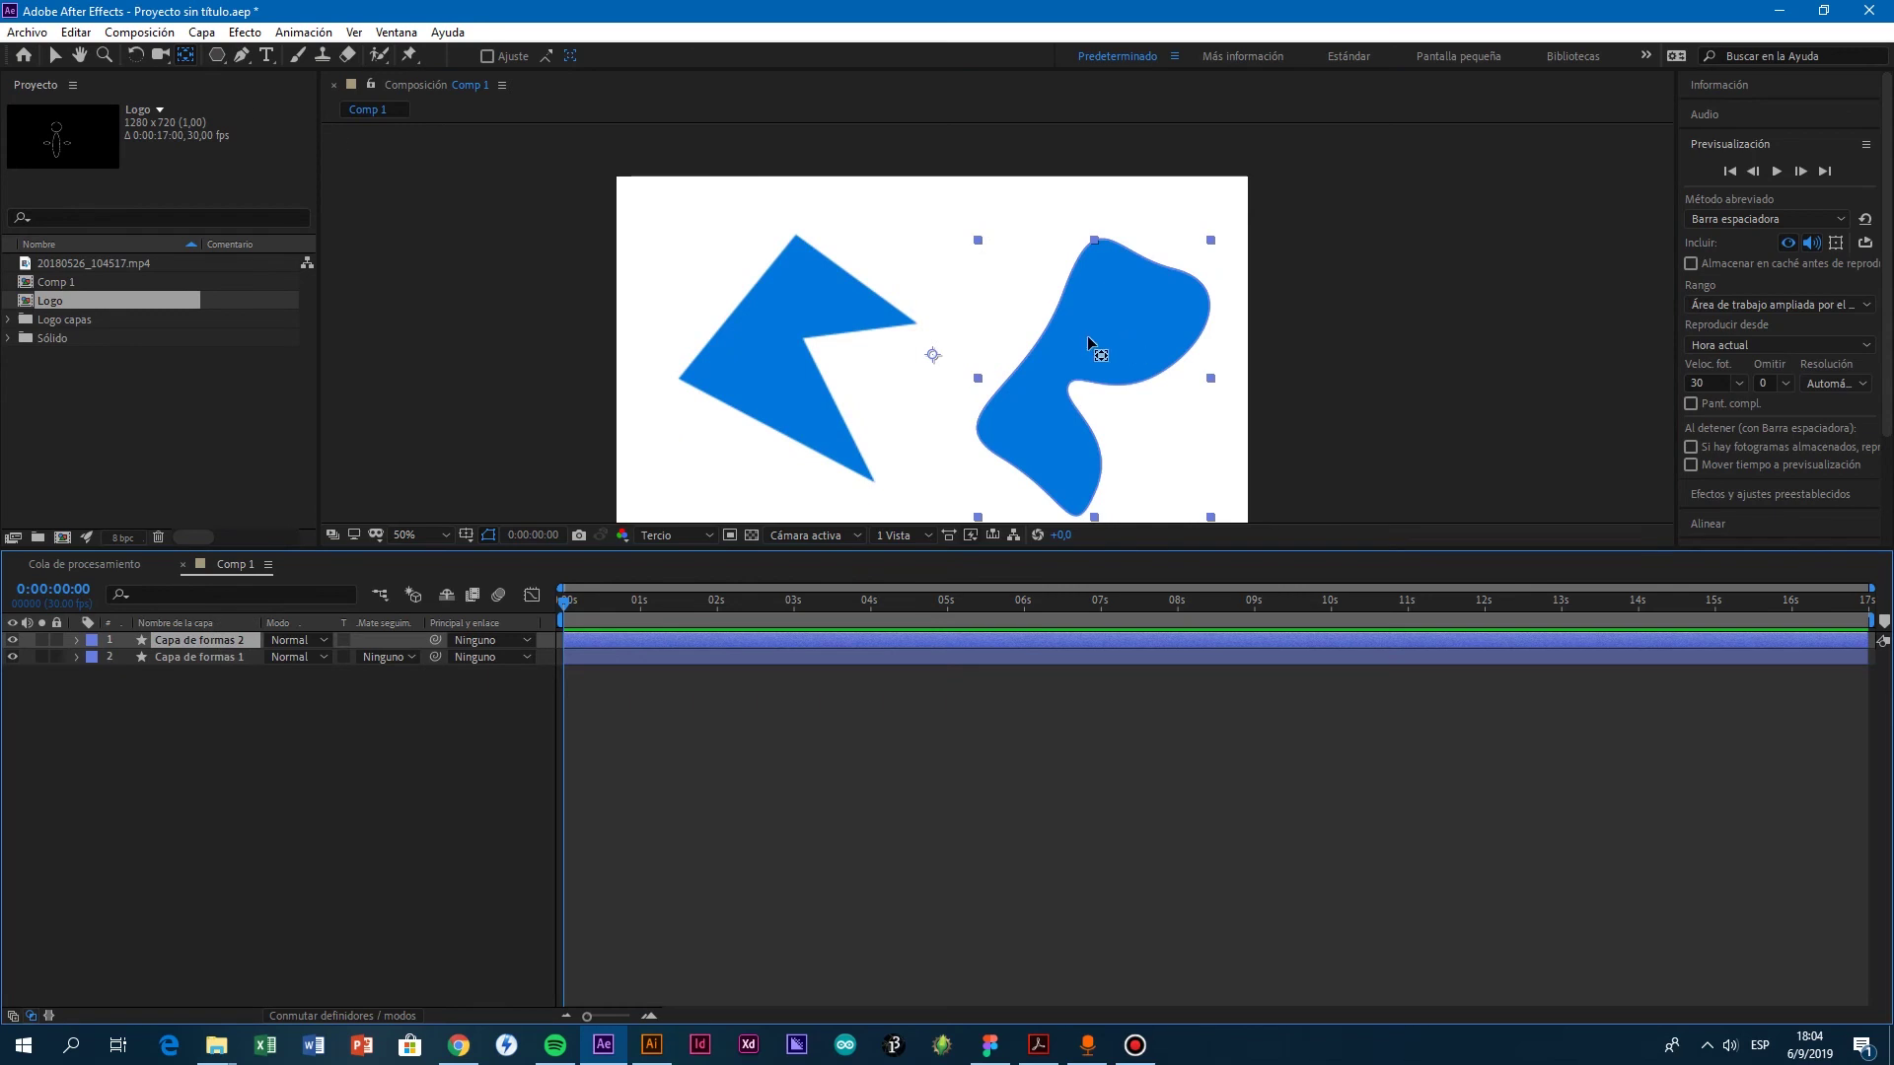
left_click_drag(1030, 378, 1113, 393)
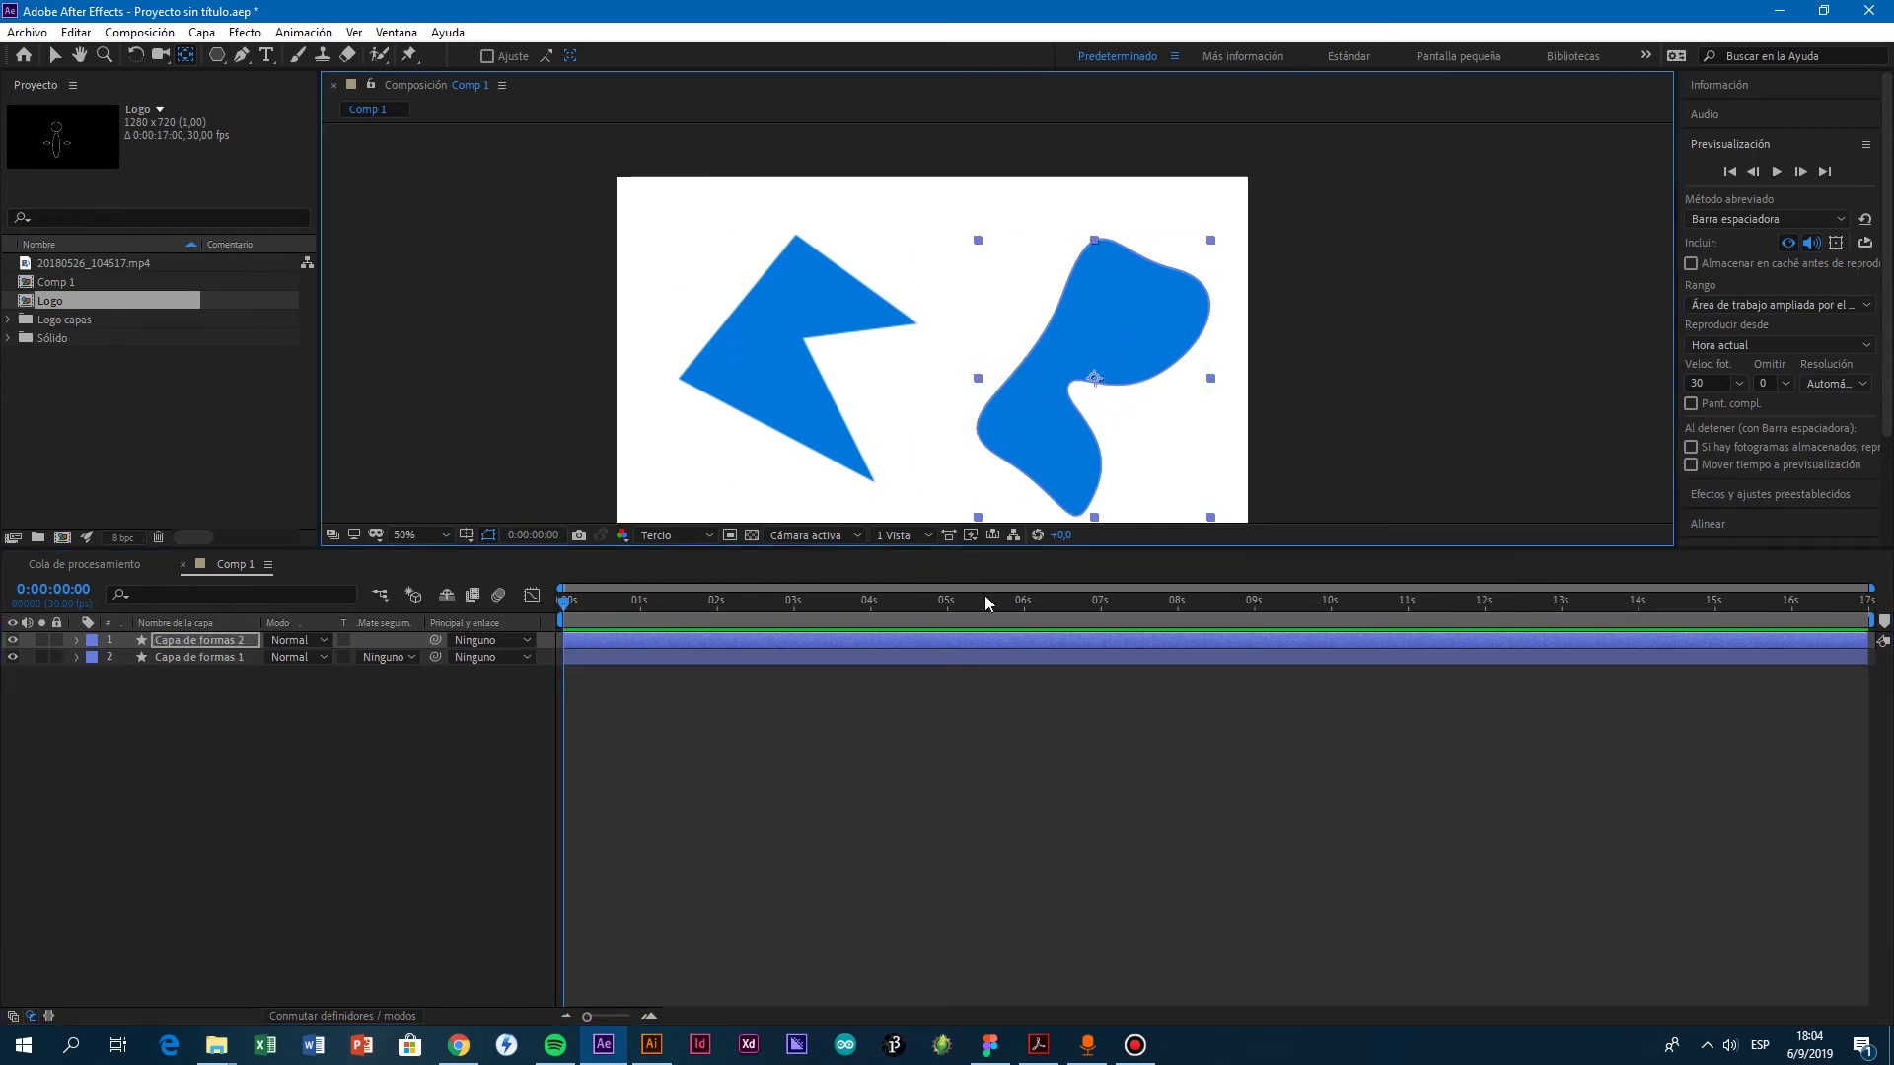
mouse_move(1103, 389)
left_mouse_down()
mouse_move(1064, 360)
mouse_move(1159, 340)
mouse_move(1107, 445)
mouse_move(1096, 381)
left_mouse_up()
Step: Move the curved shape onto the angular shape so that their anchor points coincide
left_click(55, 55)
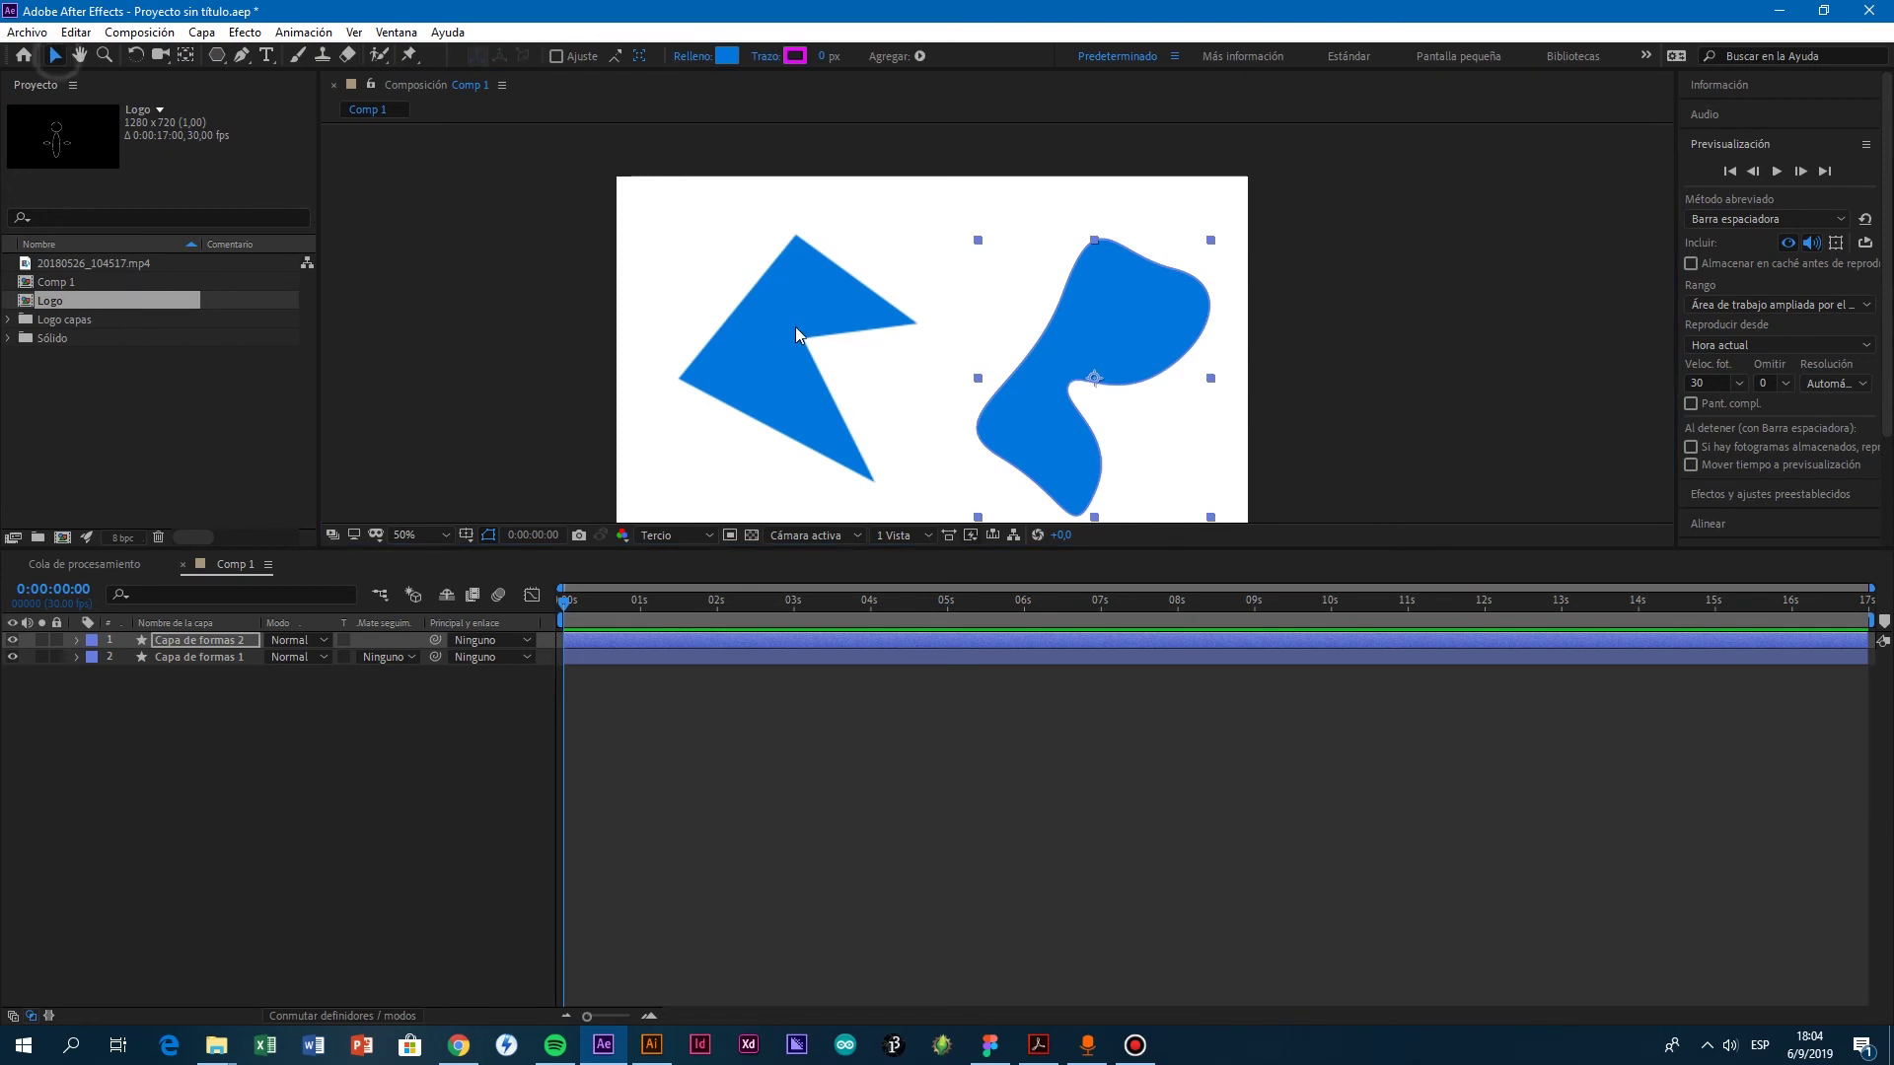
left_click_drag(1097, 383, 801, 359)
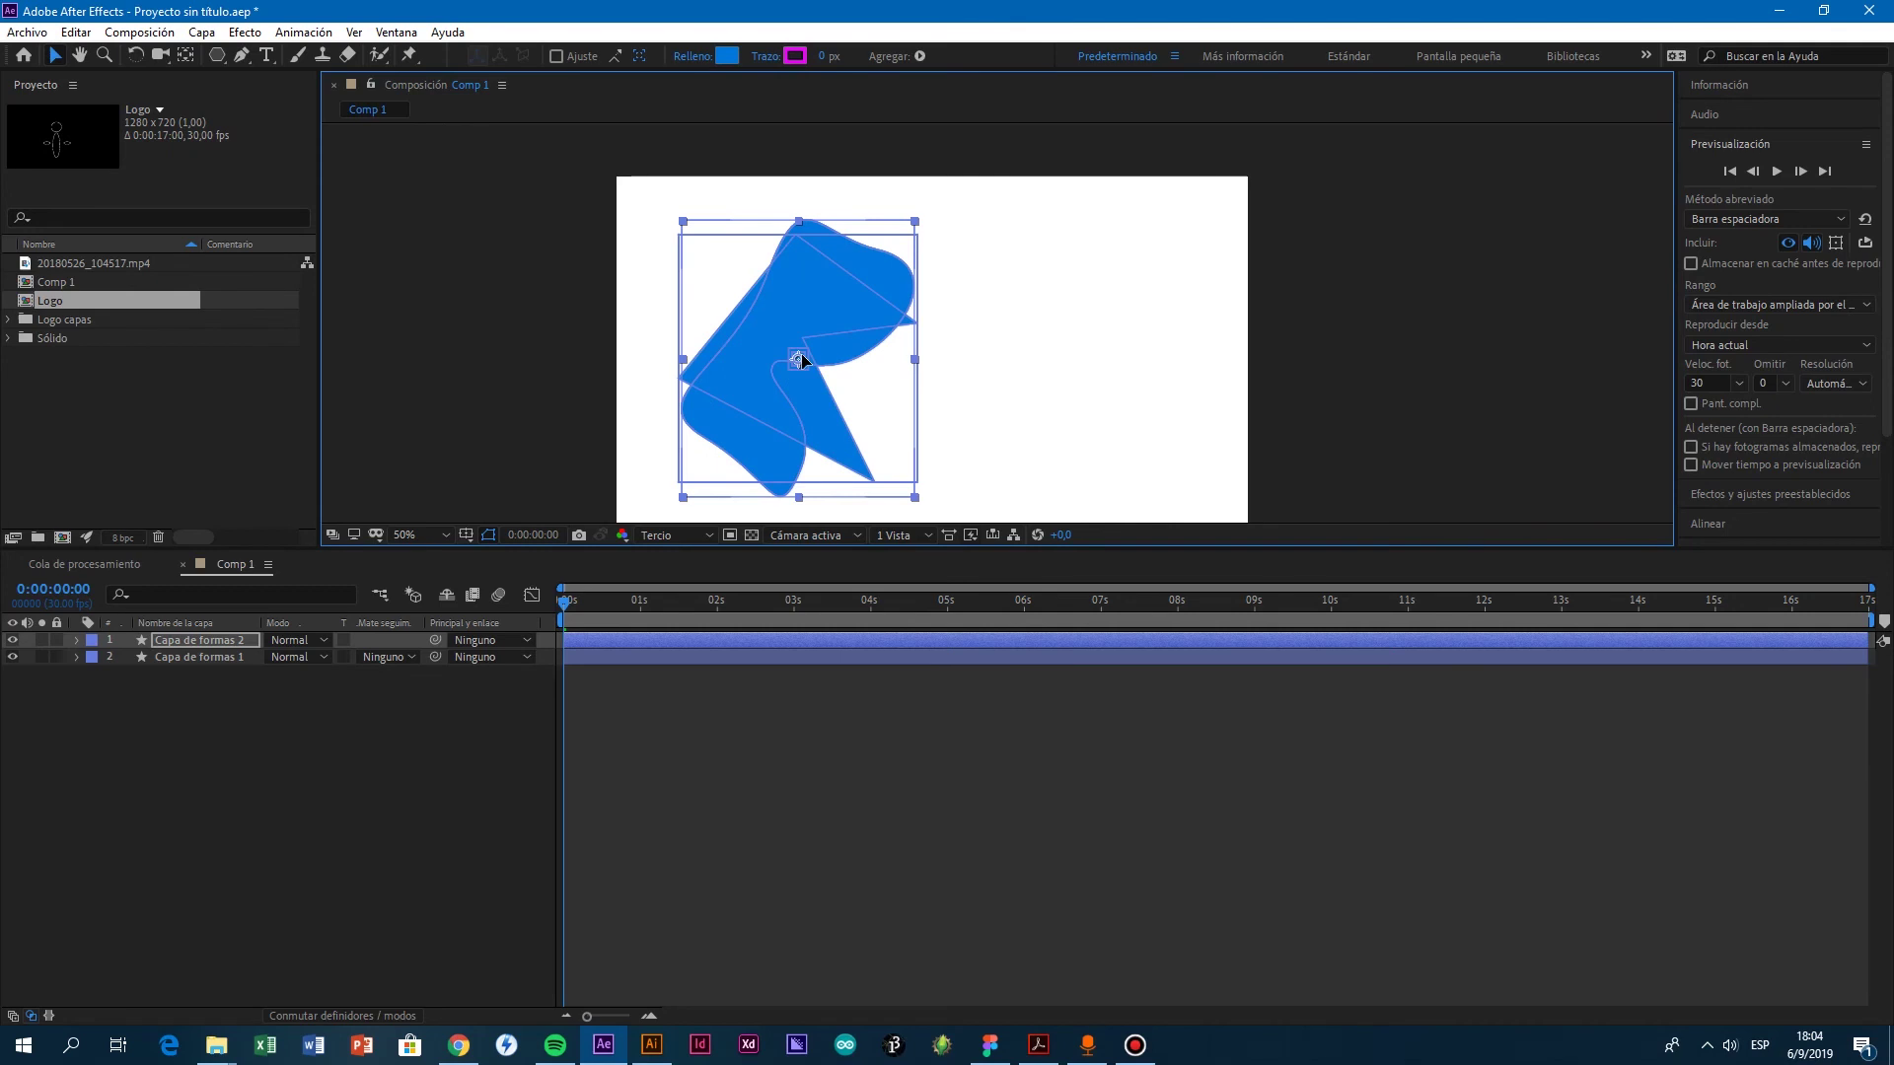
mouse_move(805, 360)
left_mouse_down()
mouse_move(897, 334)
mouse_move(799, 359)
left_mouse_up()
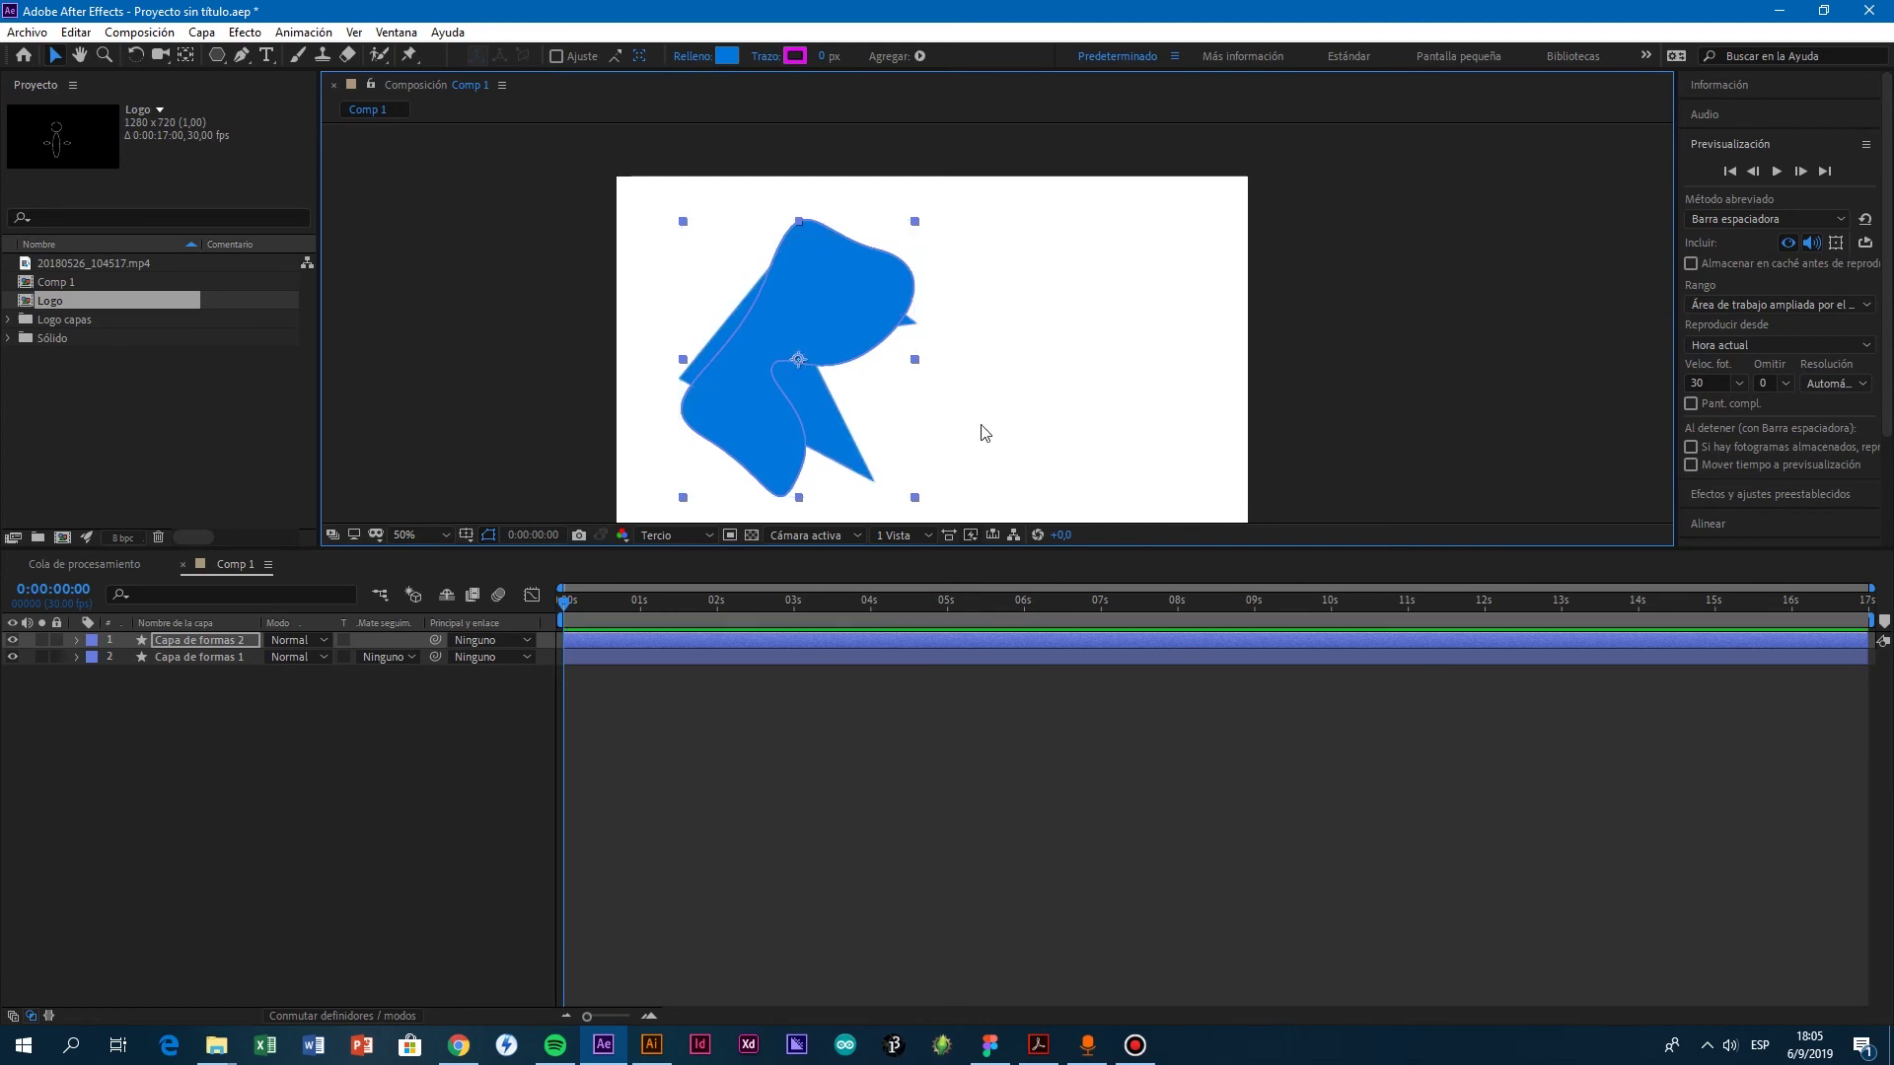
Step: Change the fill colour of Capa de formas 2 to purple
left_click(222, 639)
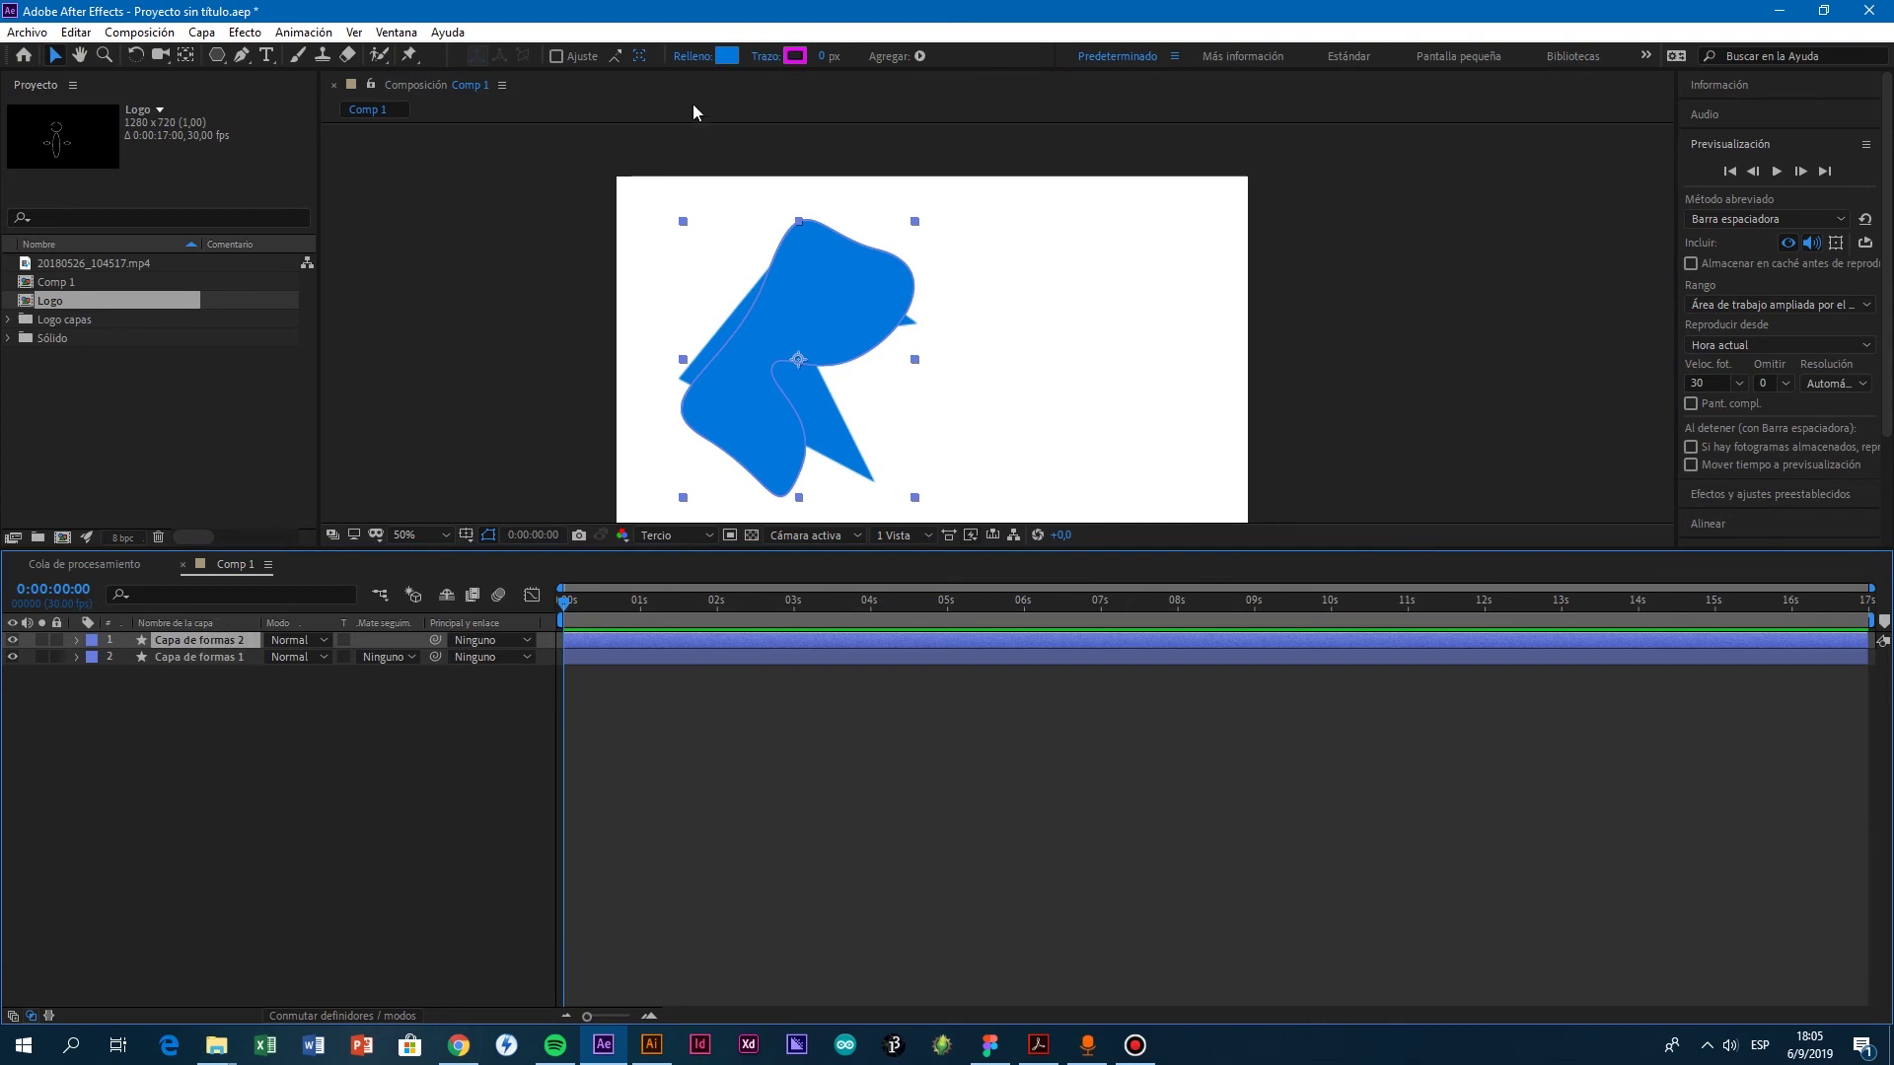
left_click(727, 55)
left_click(1272, 470)
left_click_drag(1417, 486, 1425, 440)
left_click(1352, 466)
left_click(1578, 399)
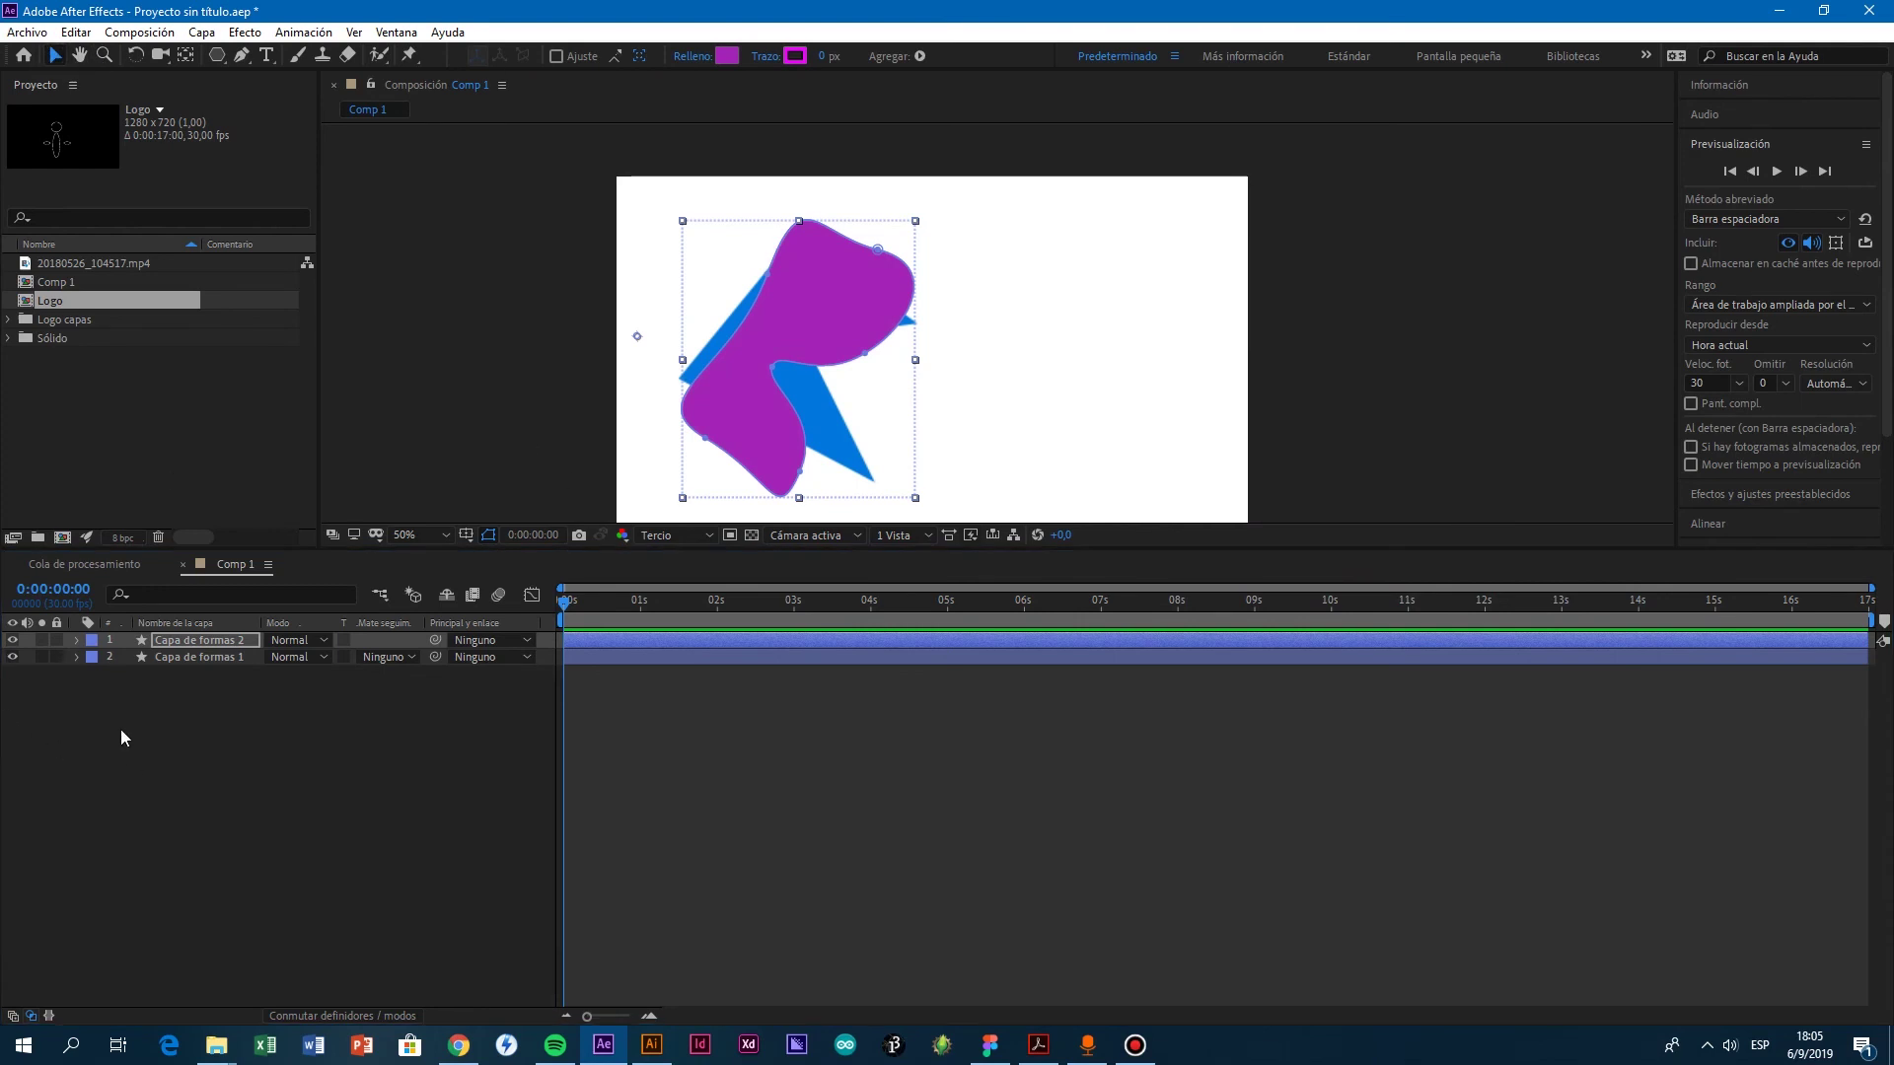
Step: Expand the contents of both shape layers in the timeline down to the Trazado property of Forma 1
left_click(76, 657)
left_click(77, 641)
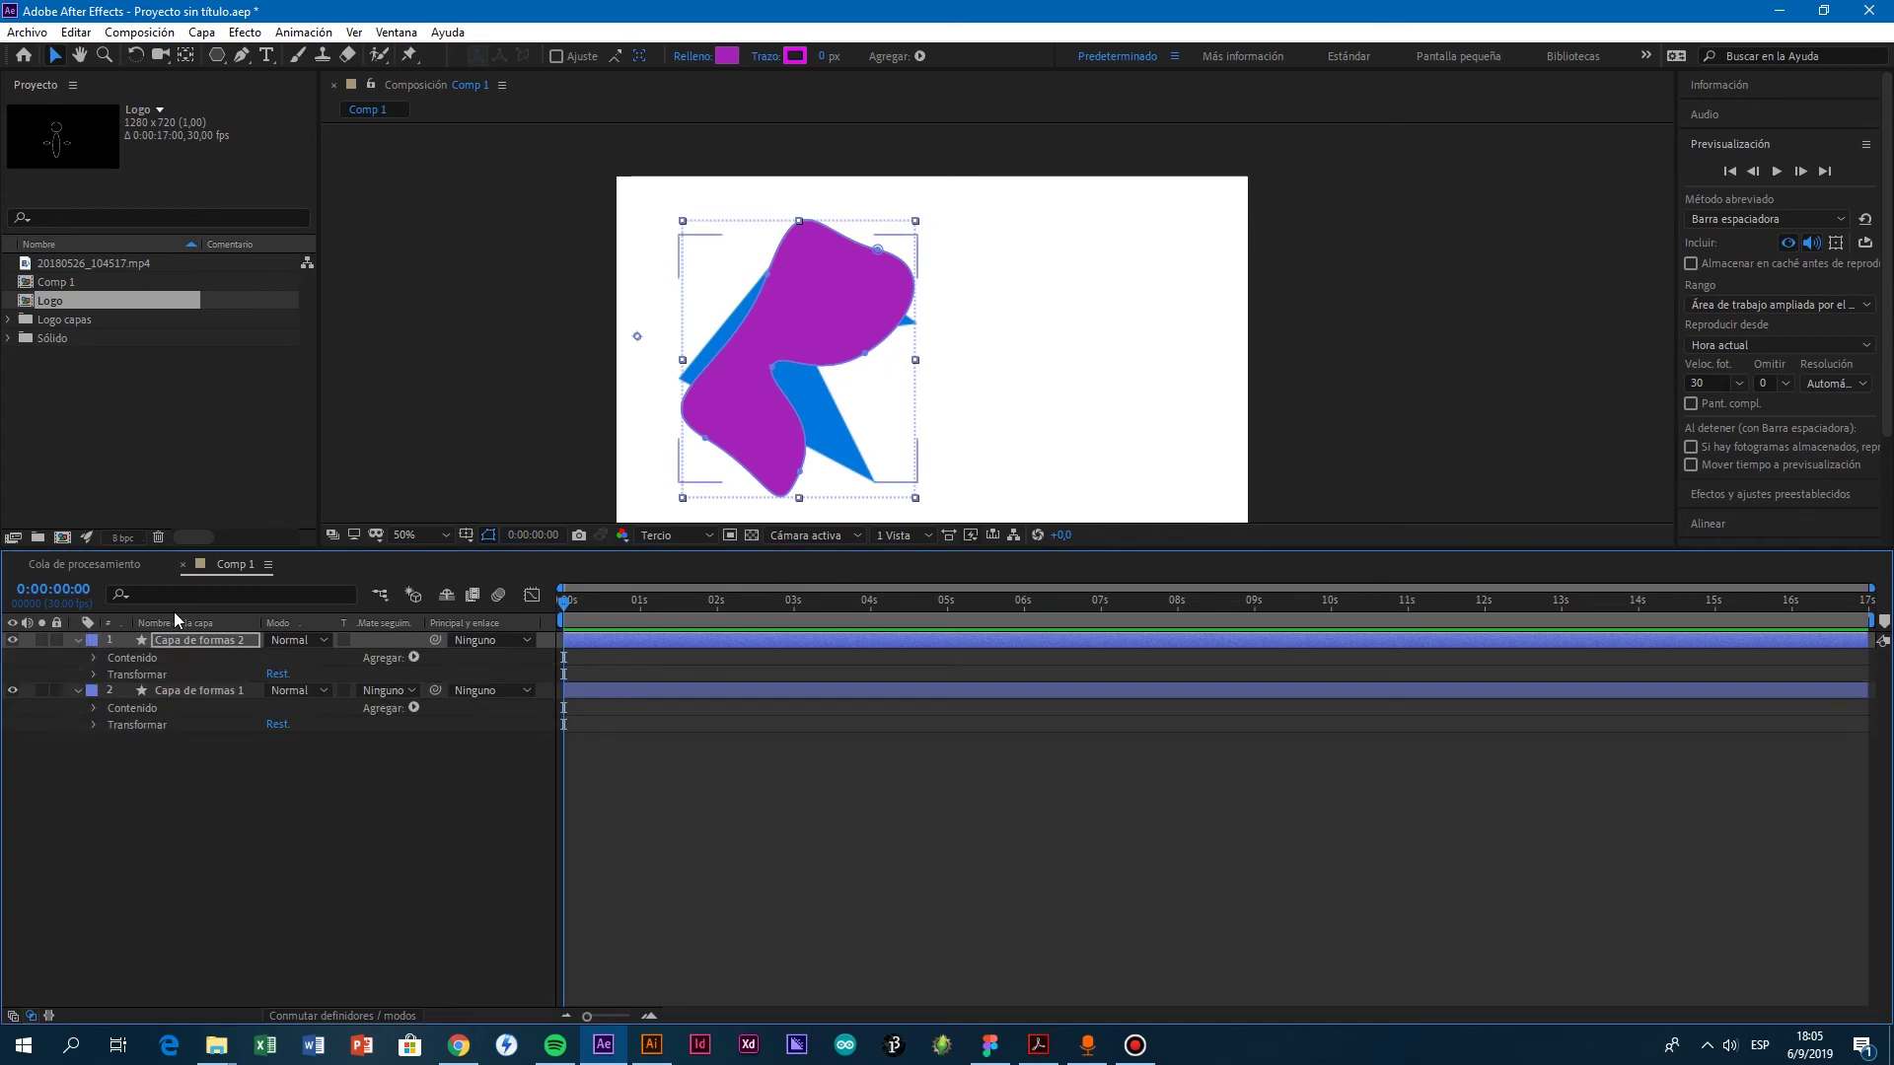
left_click(92, 658)
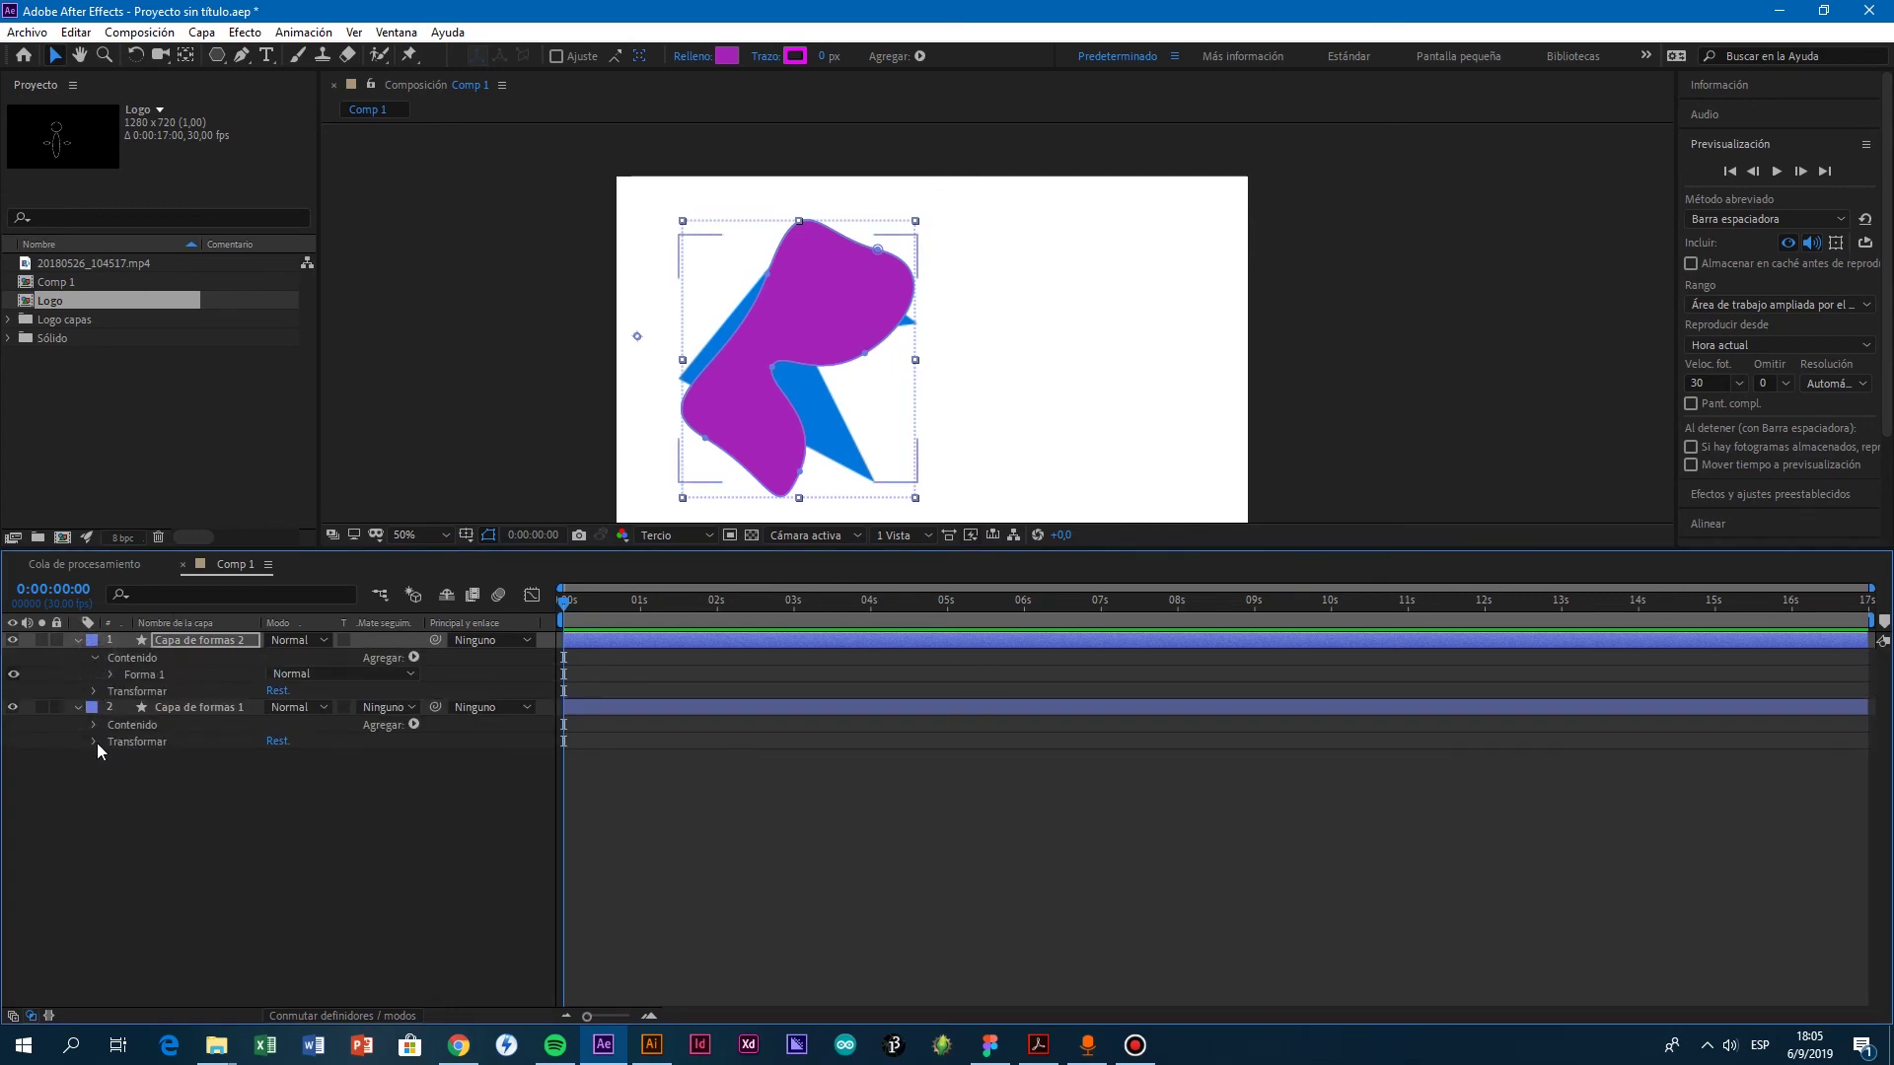
left_click(93, 725)
left_click(110, 674)
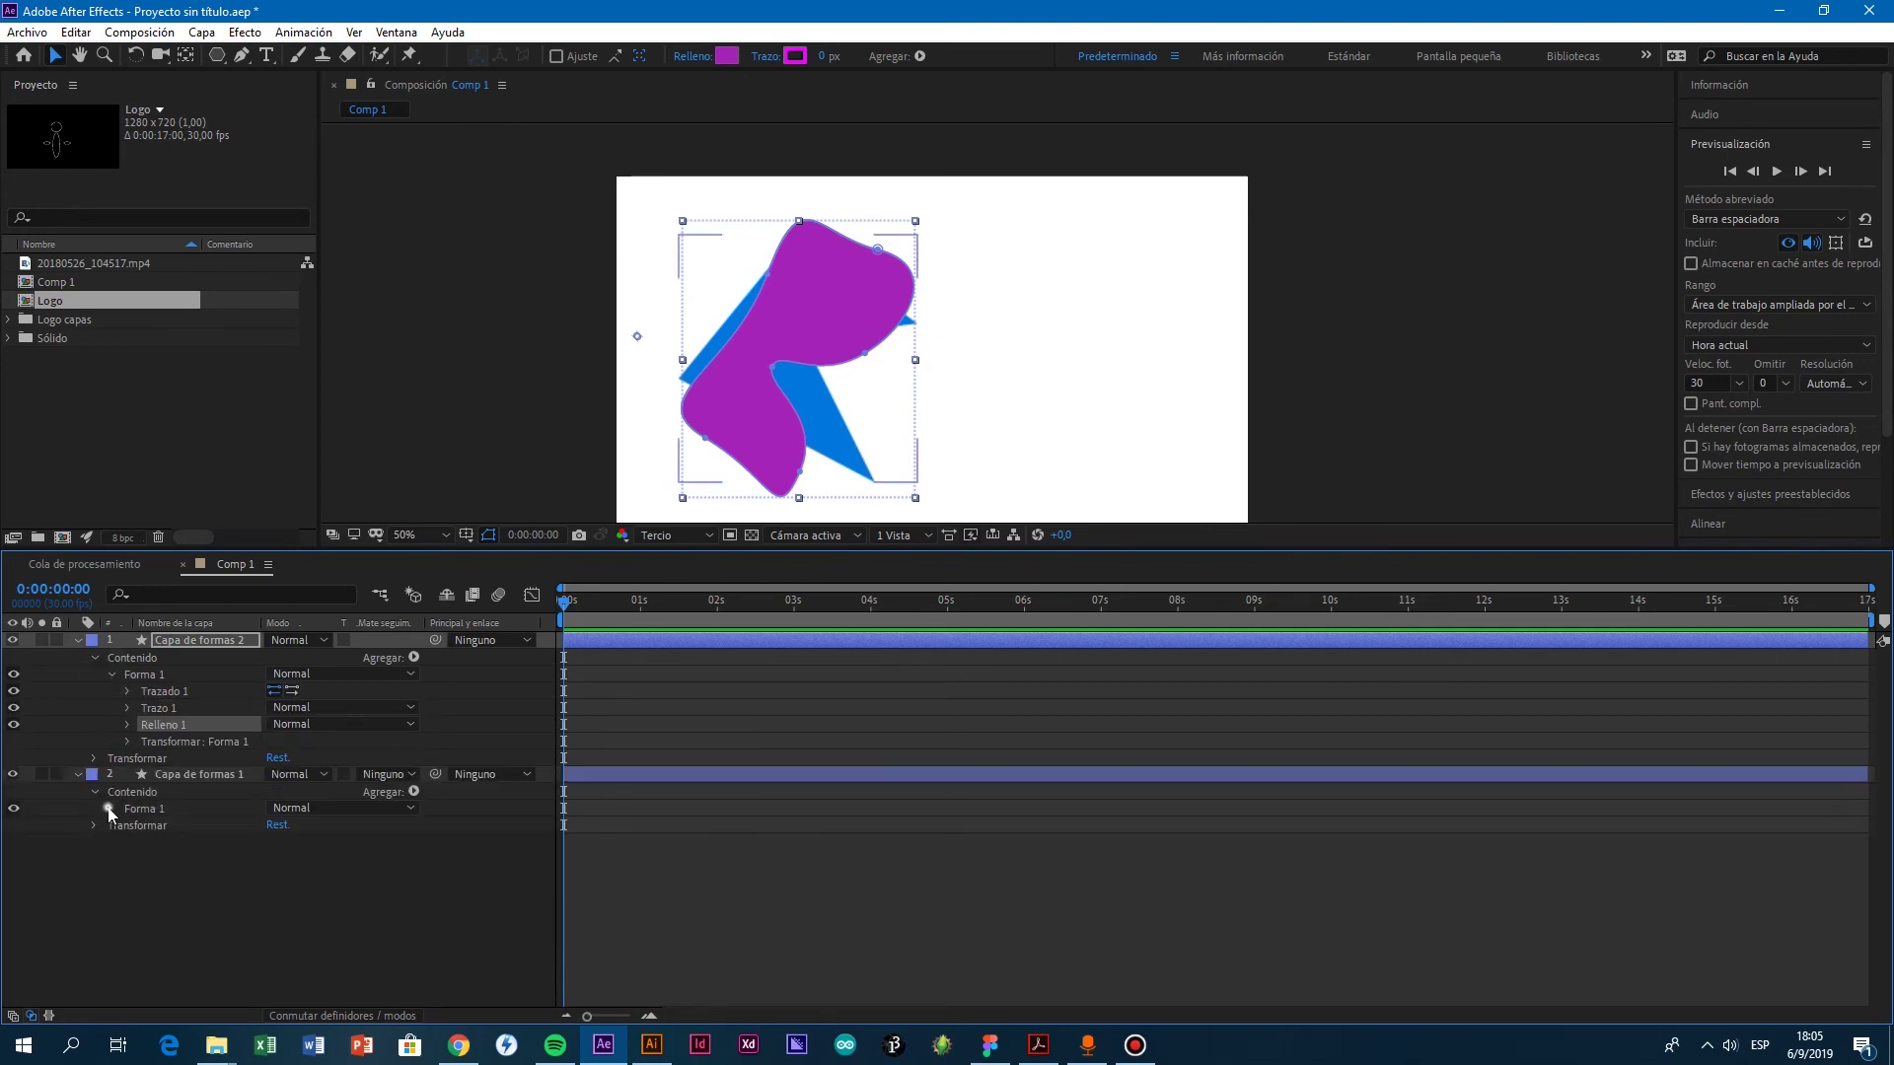
left_click(110, 809)
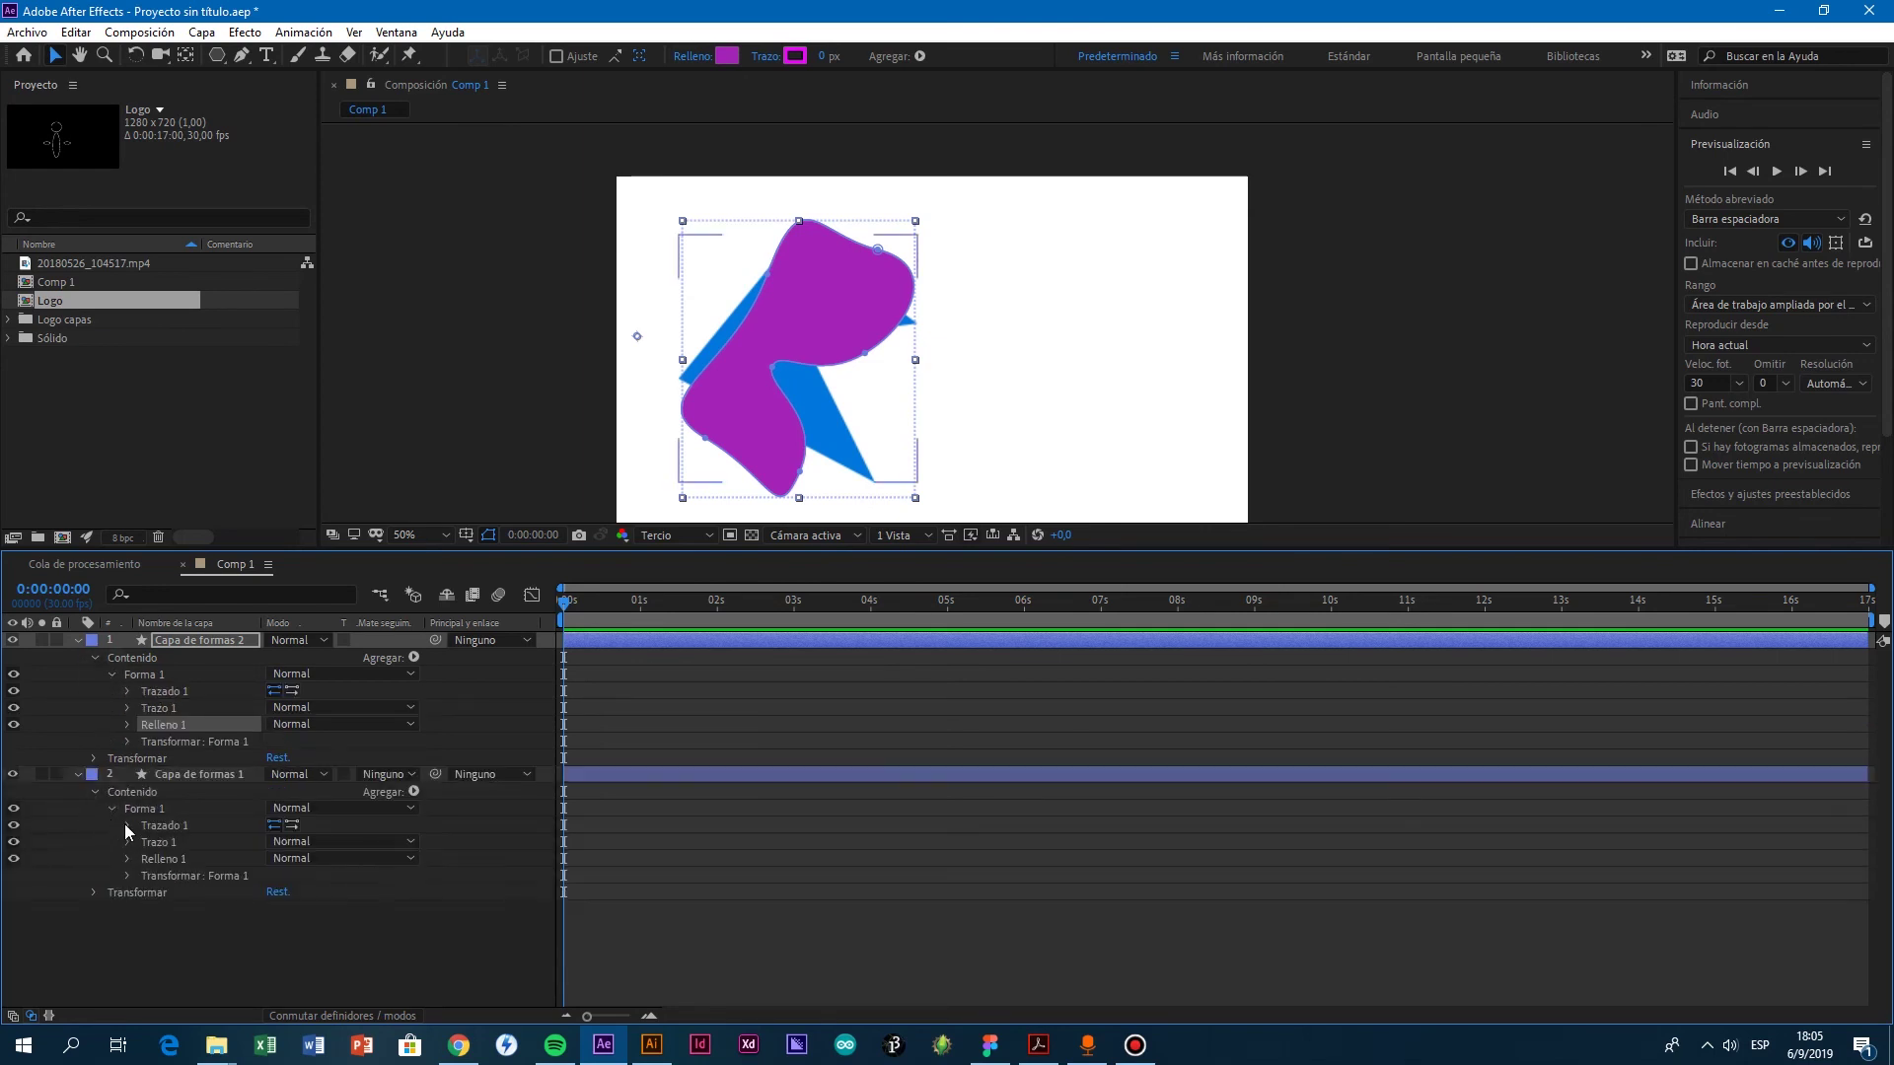
left_click(126, 825)
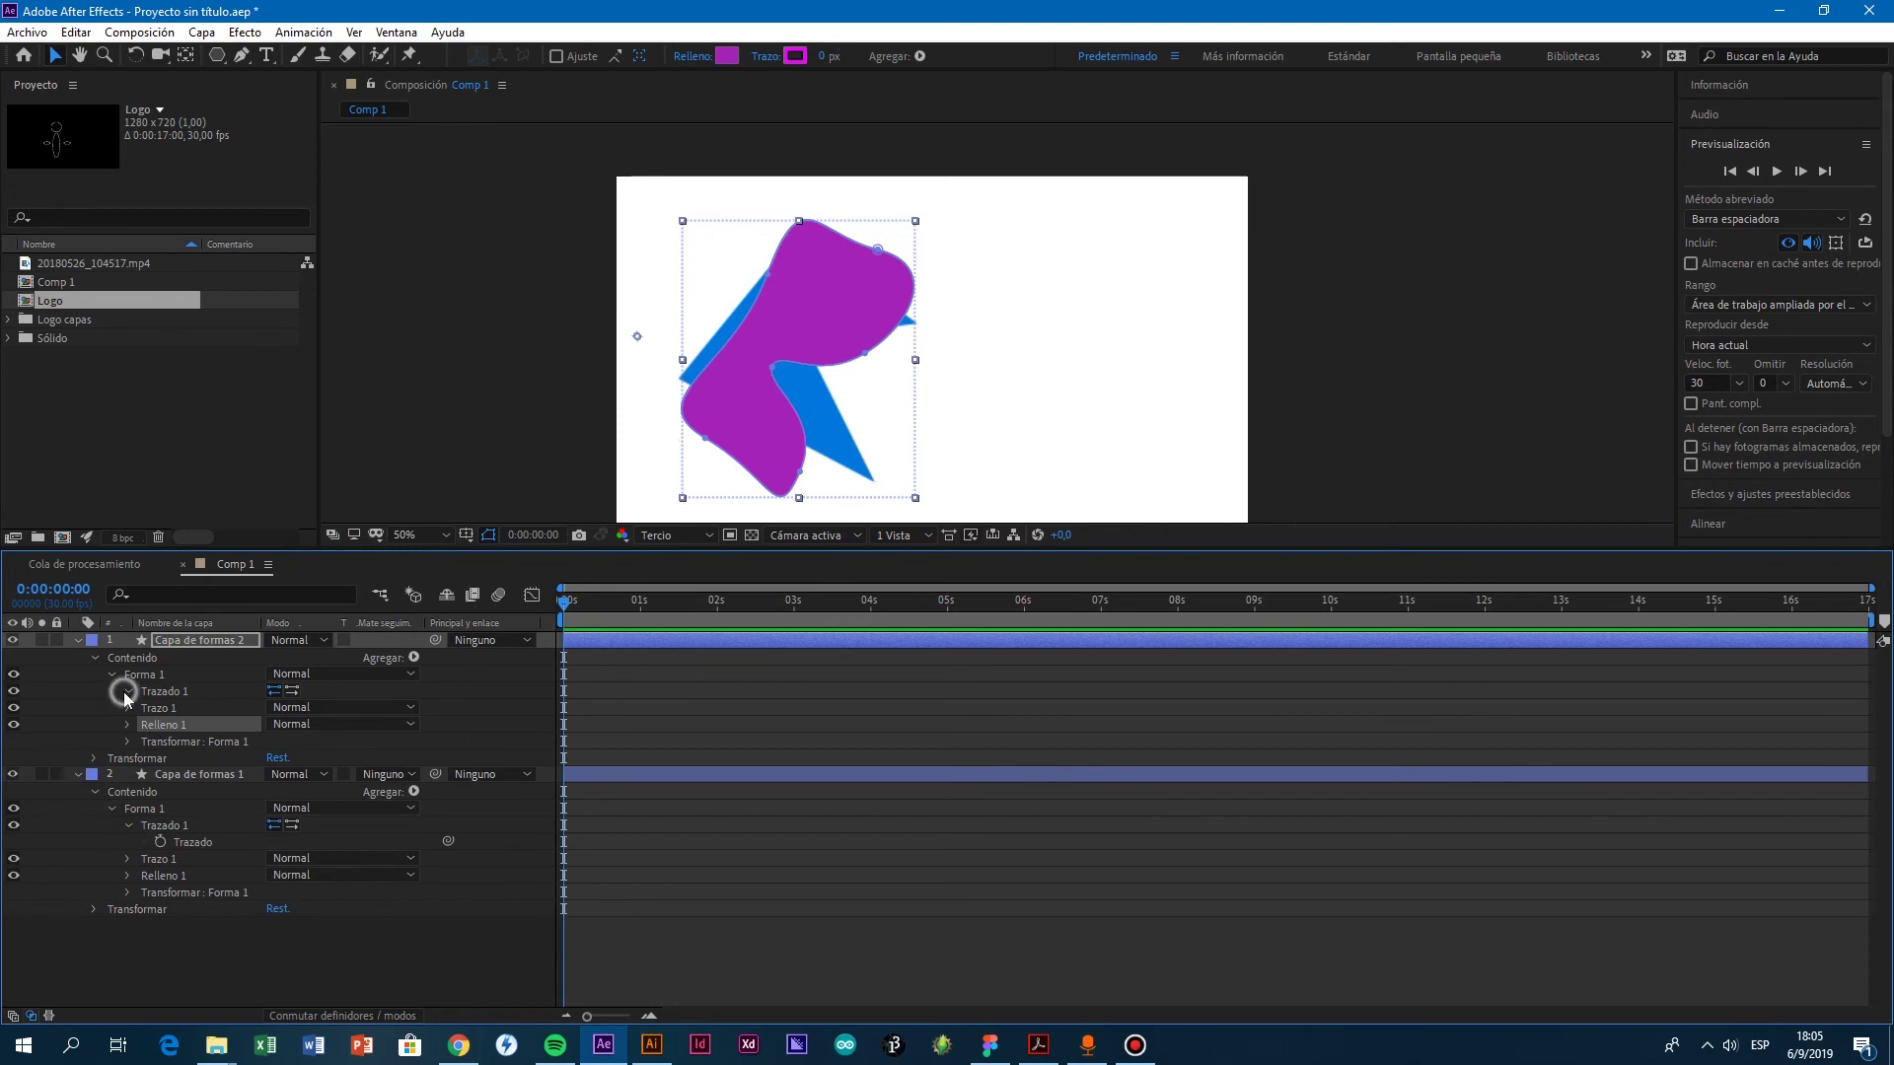
left_click(126, 691)
Step: Keyframe the Trazado of Capa de formas 1 at 0 s, and paste the path of Capa de formas 2 into it at 0:00:04:00
left_click(251, 791)
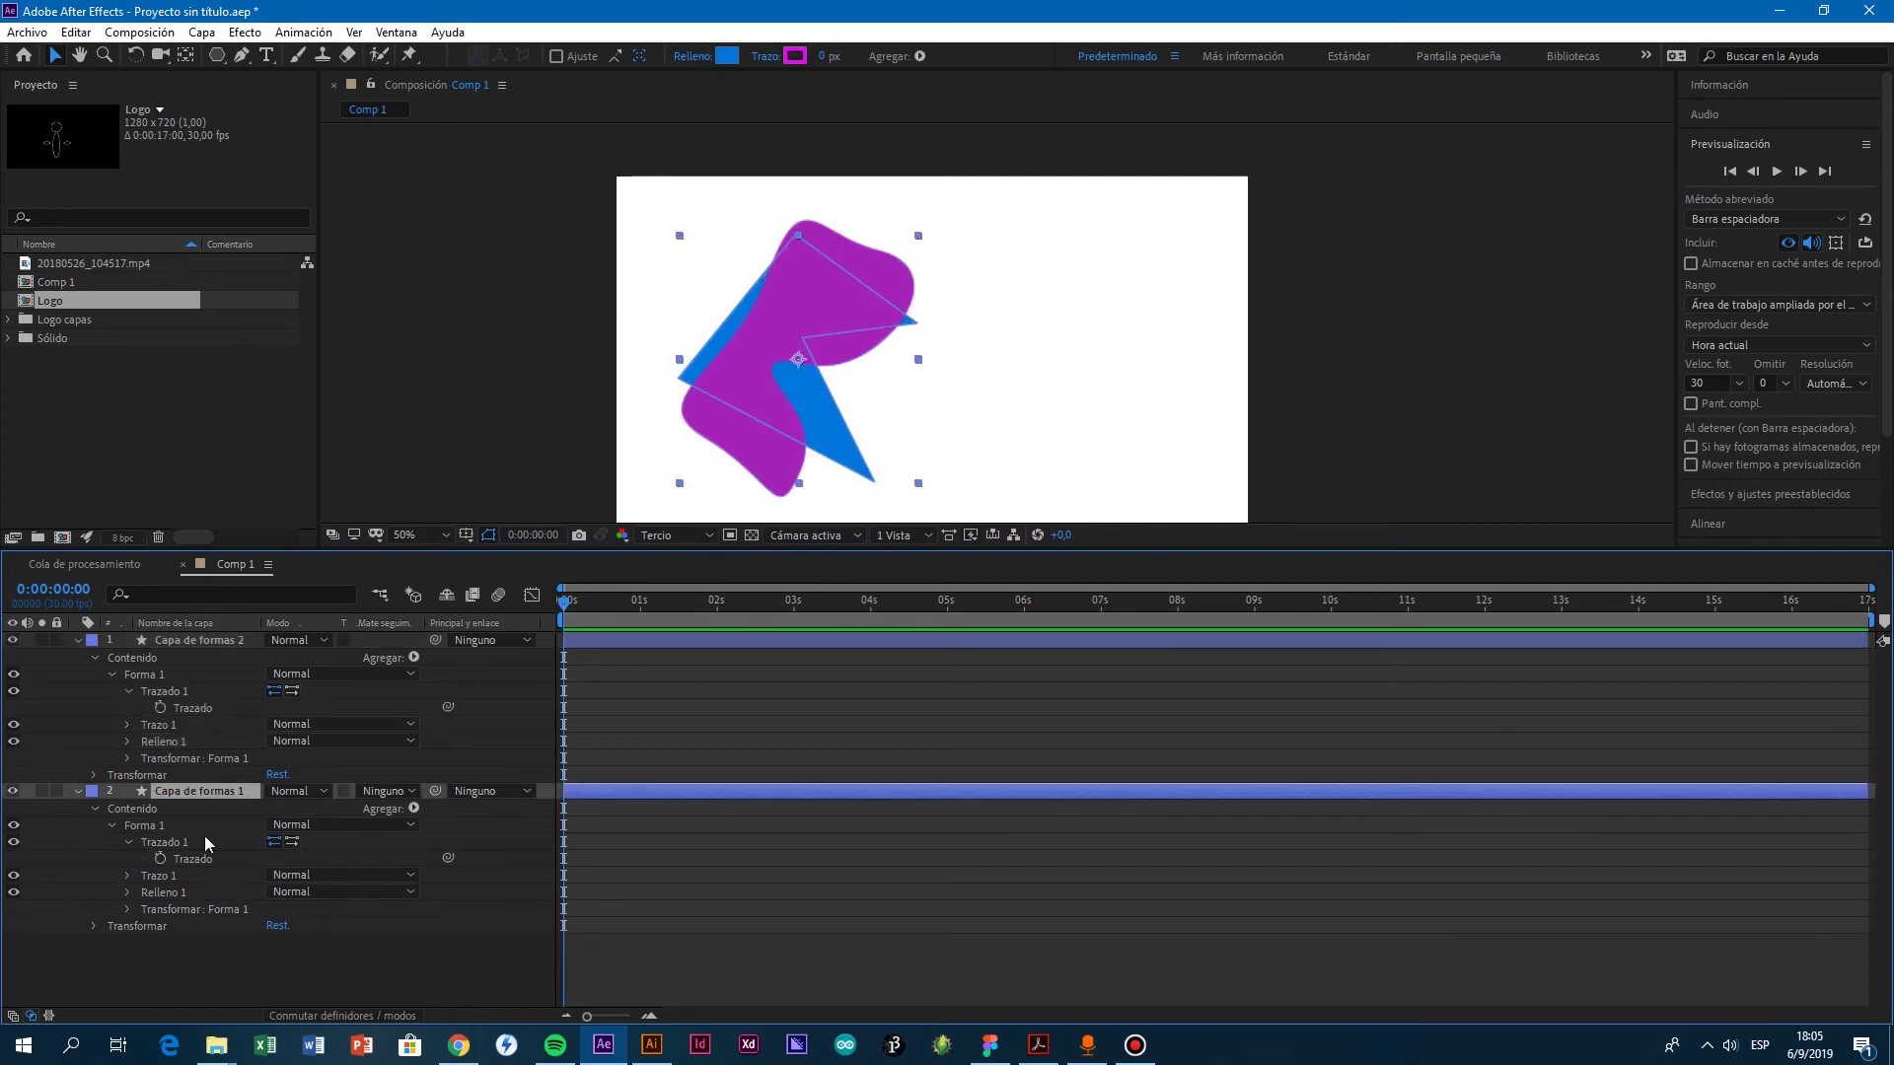
left_click(160, 859)
left_click_drag(567, 616, 872, 645)
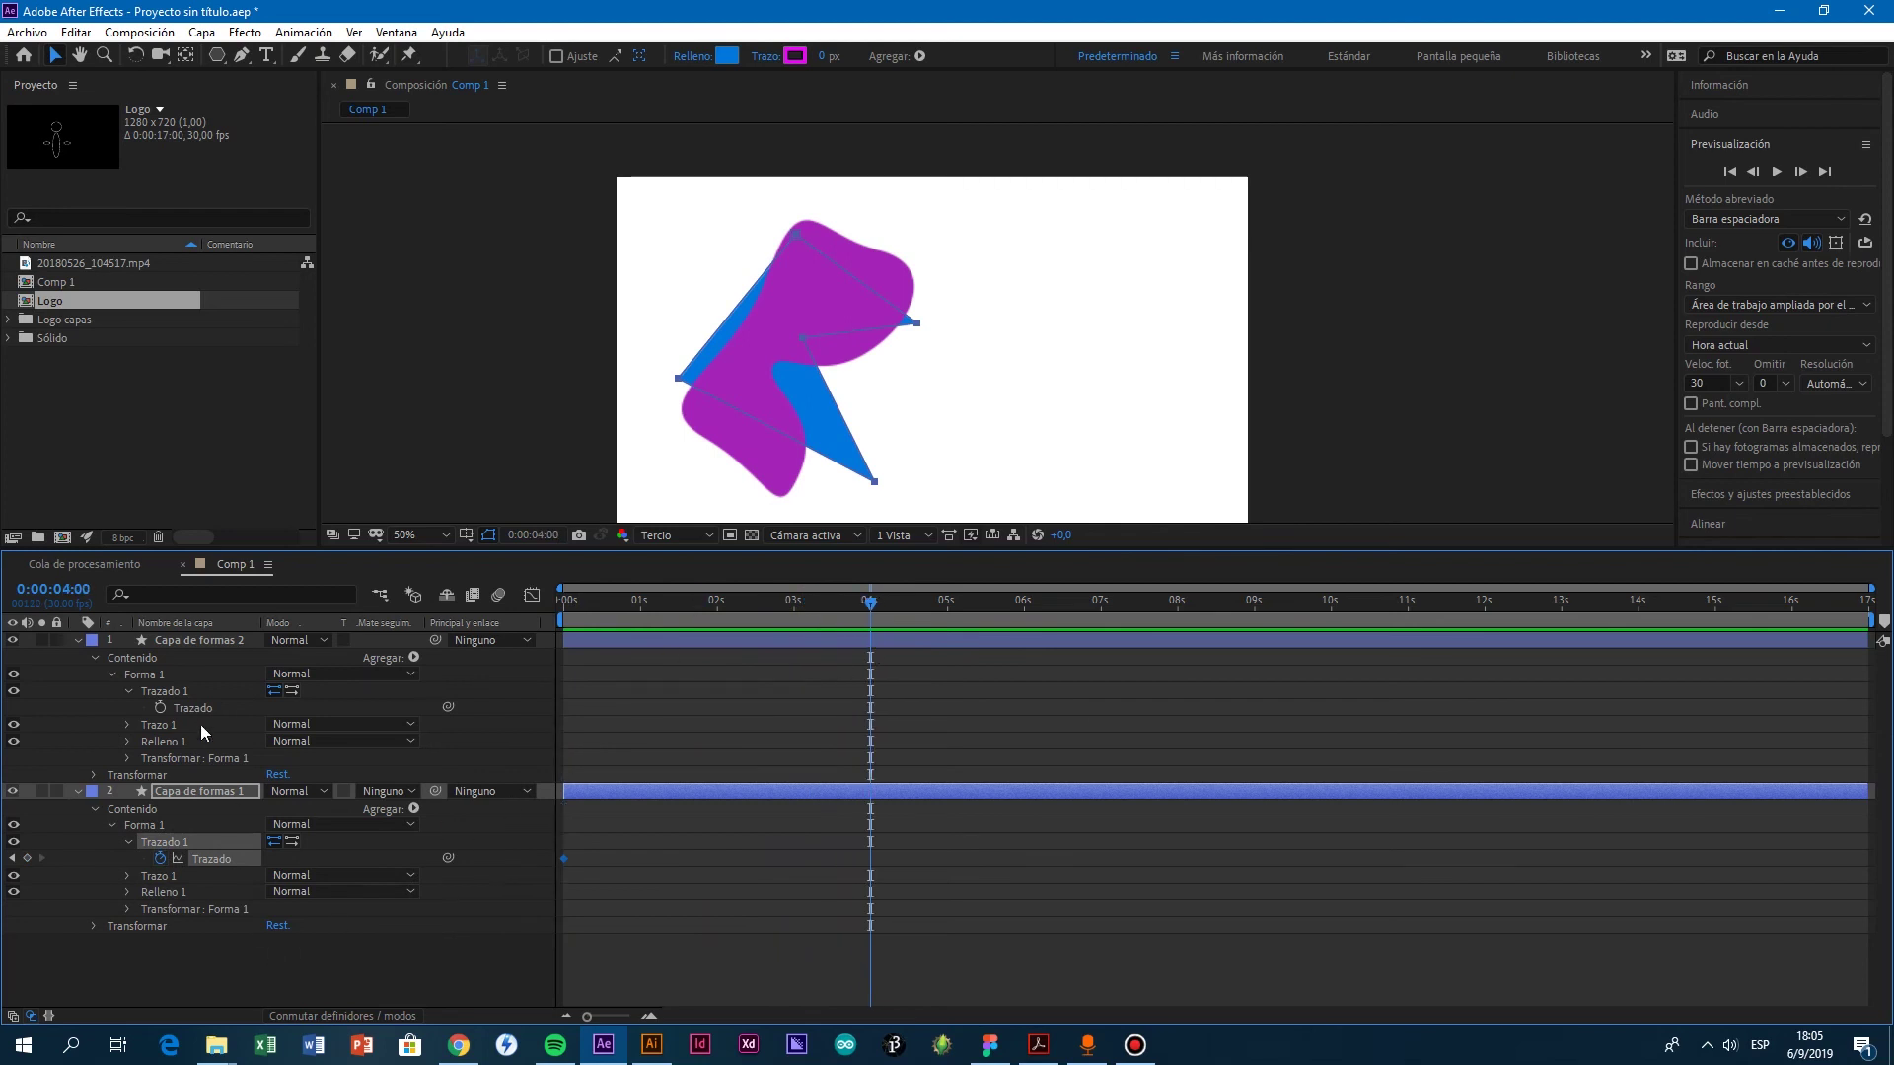
left_click(203, 641)
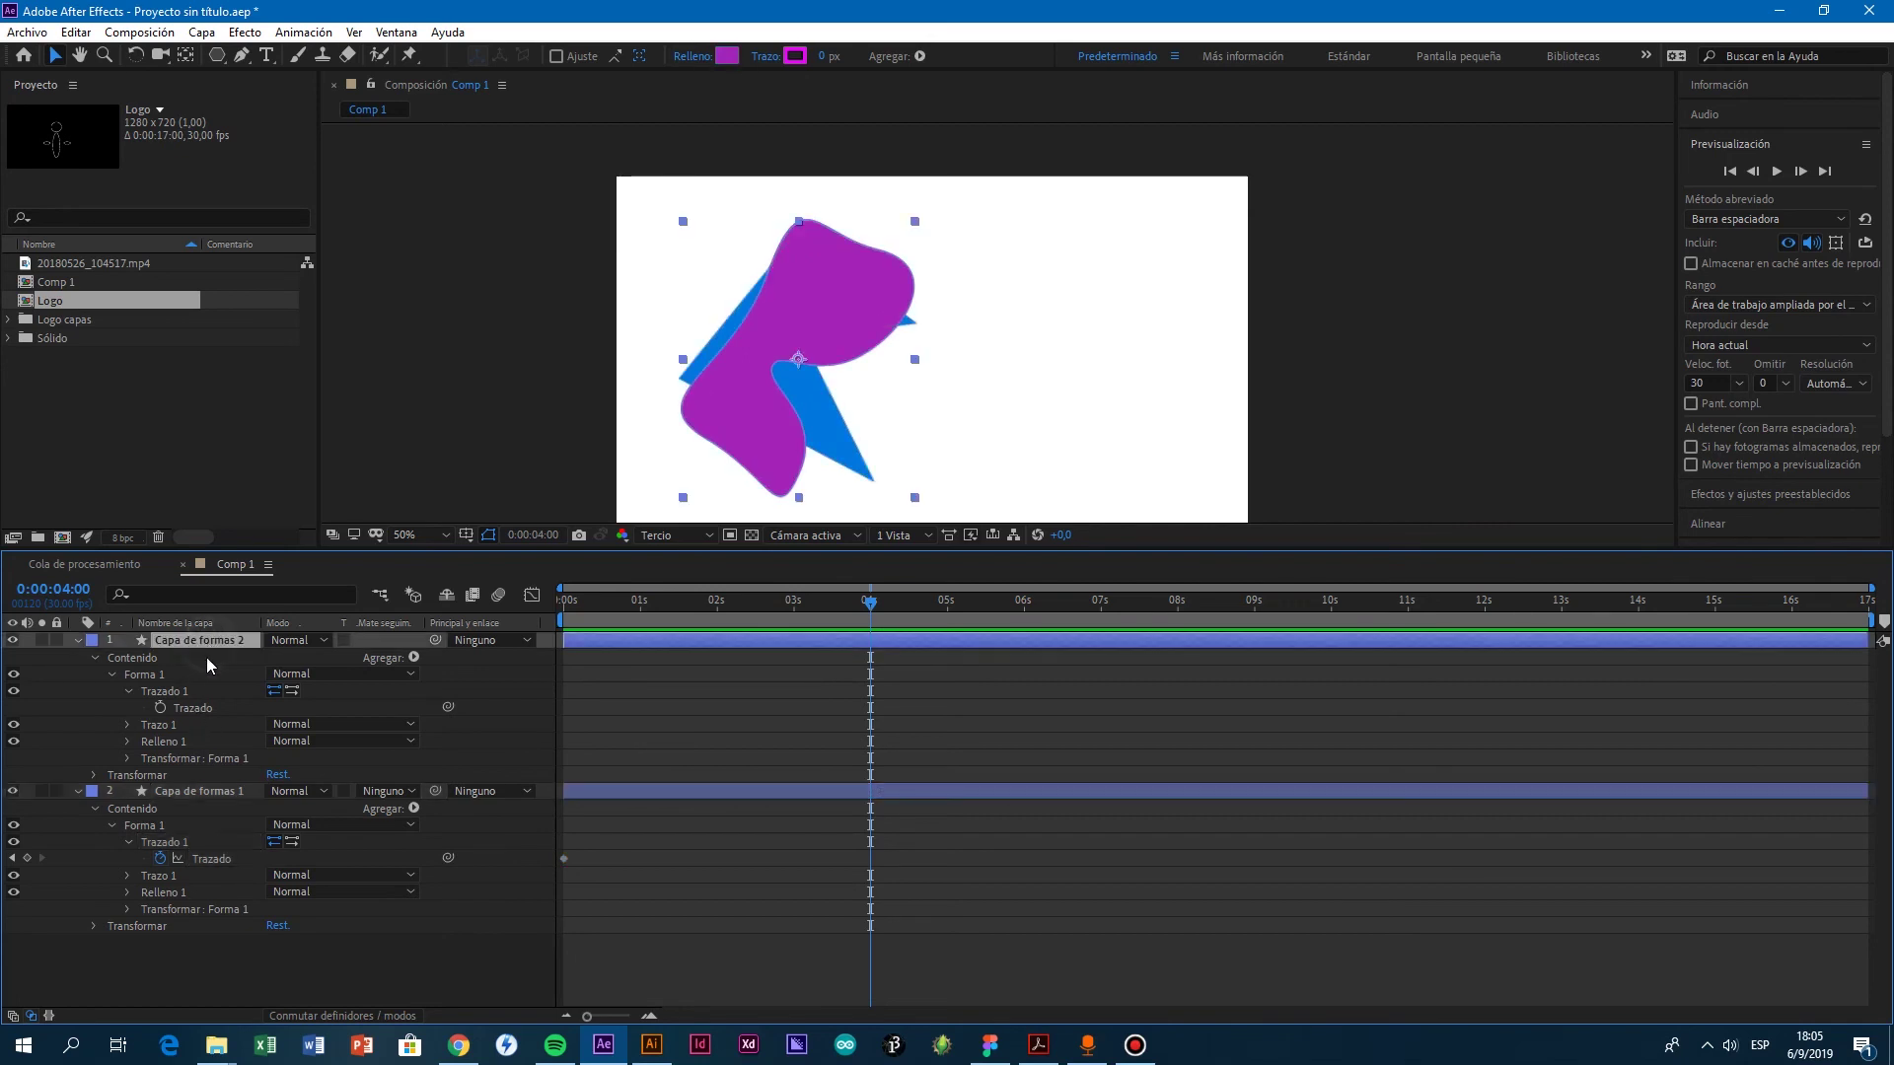
left_click(189, 711)
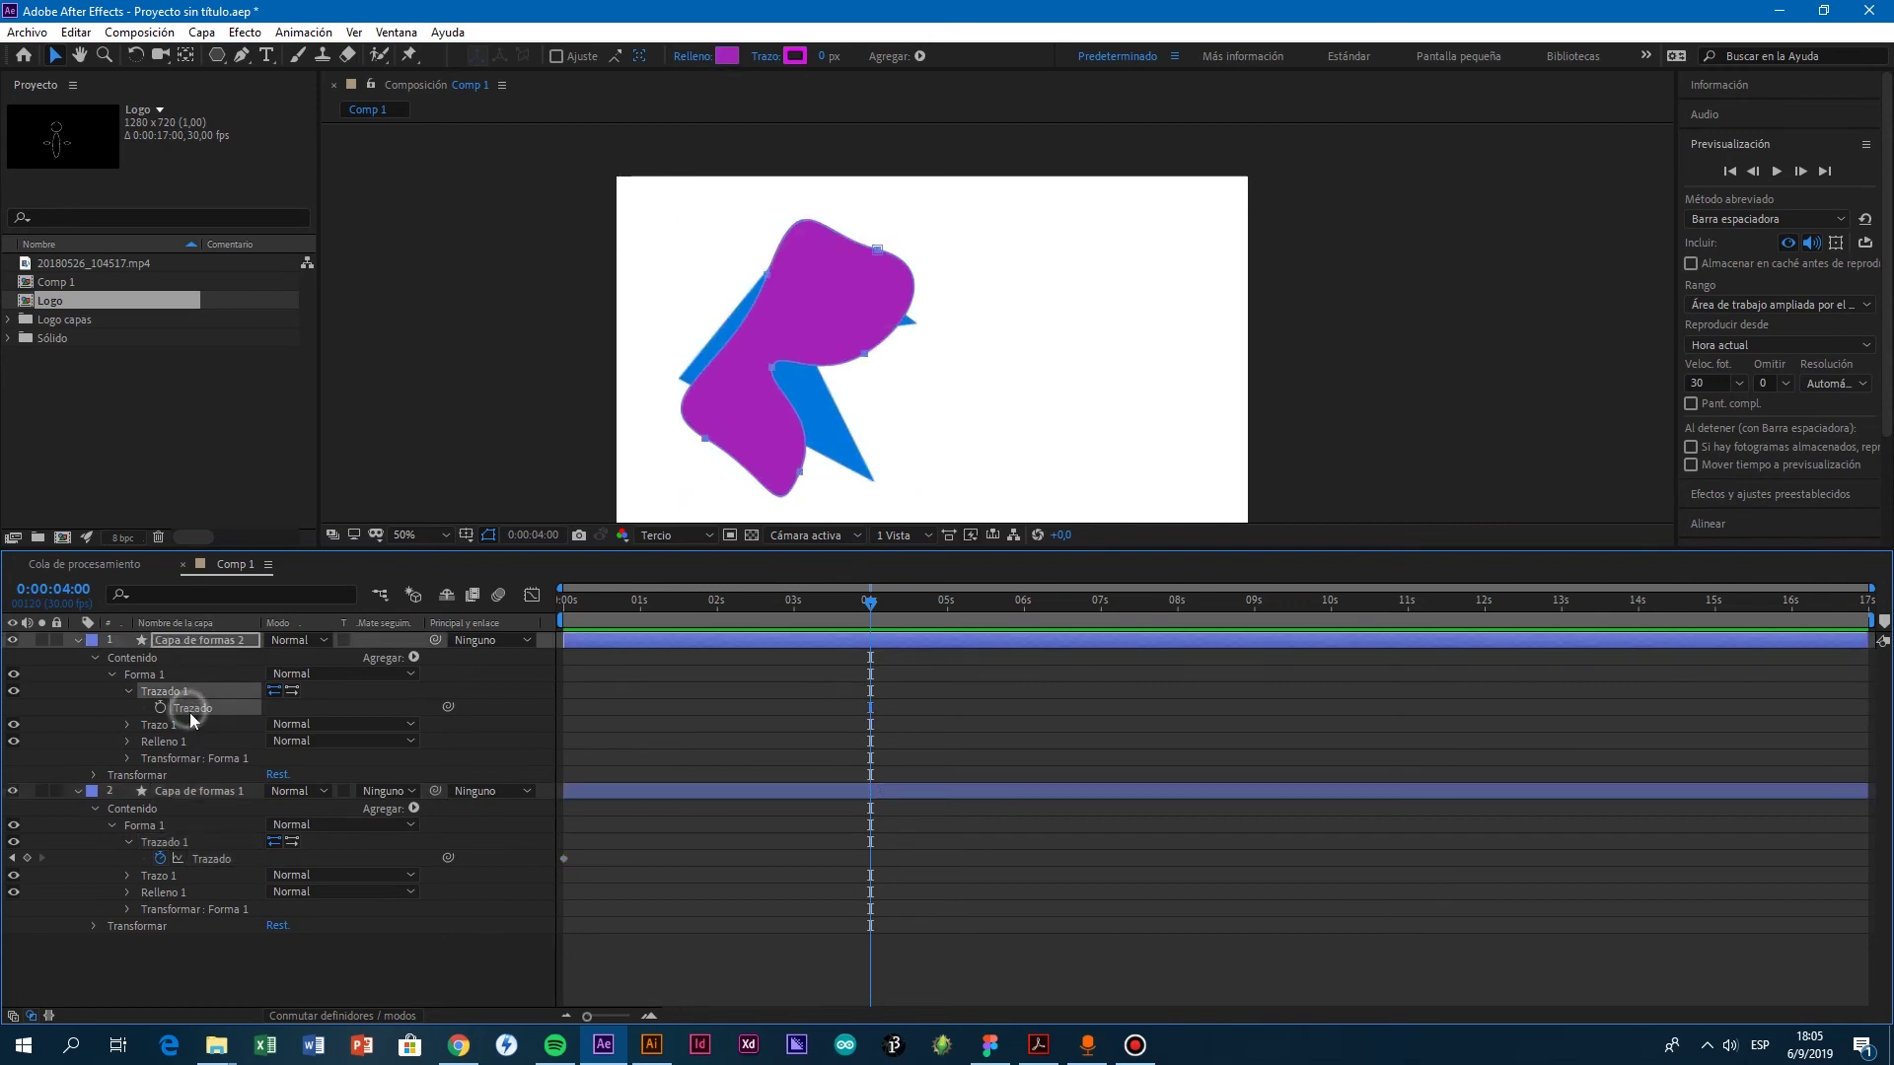
left_click(199, 858)
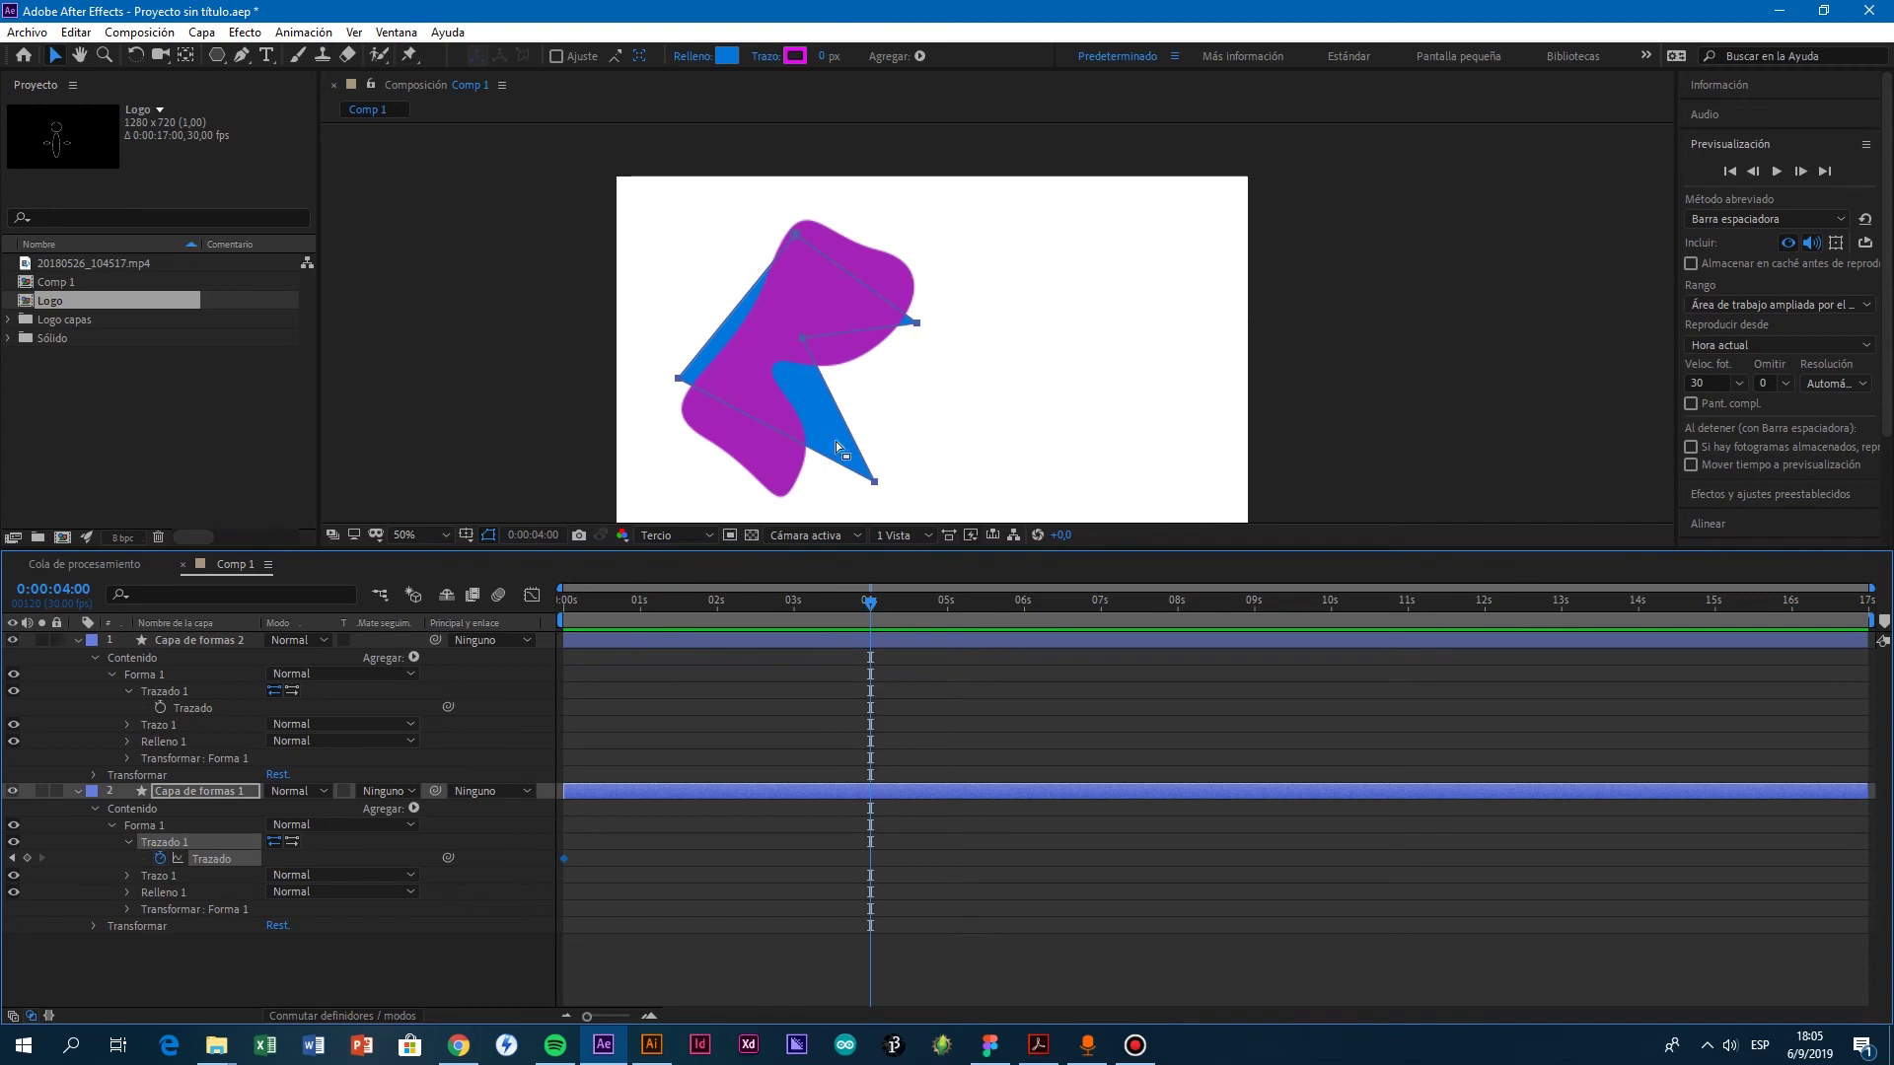
key("ctrl+v")
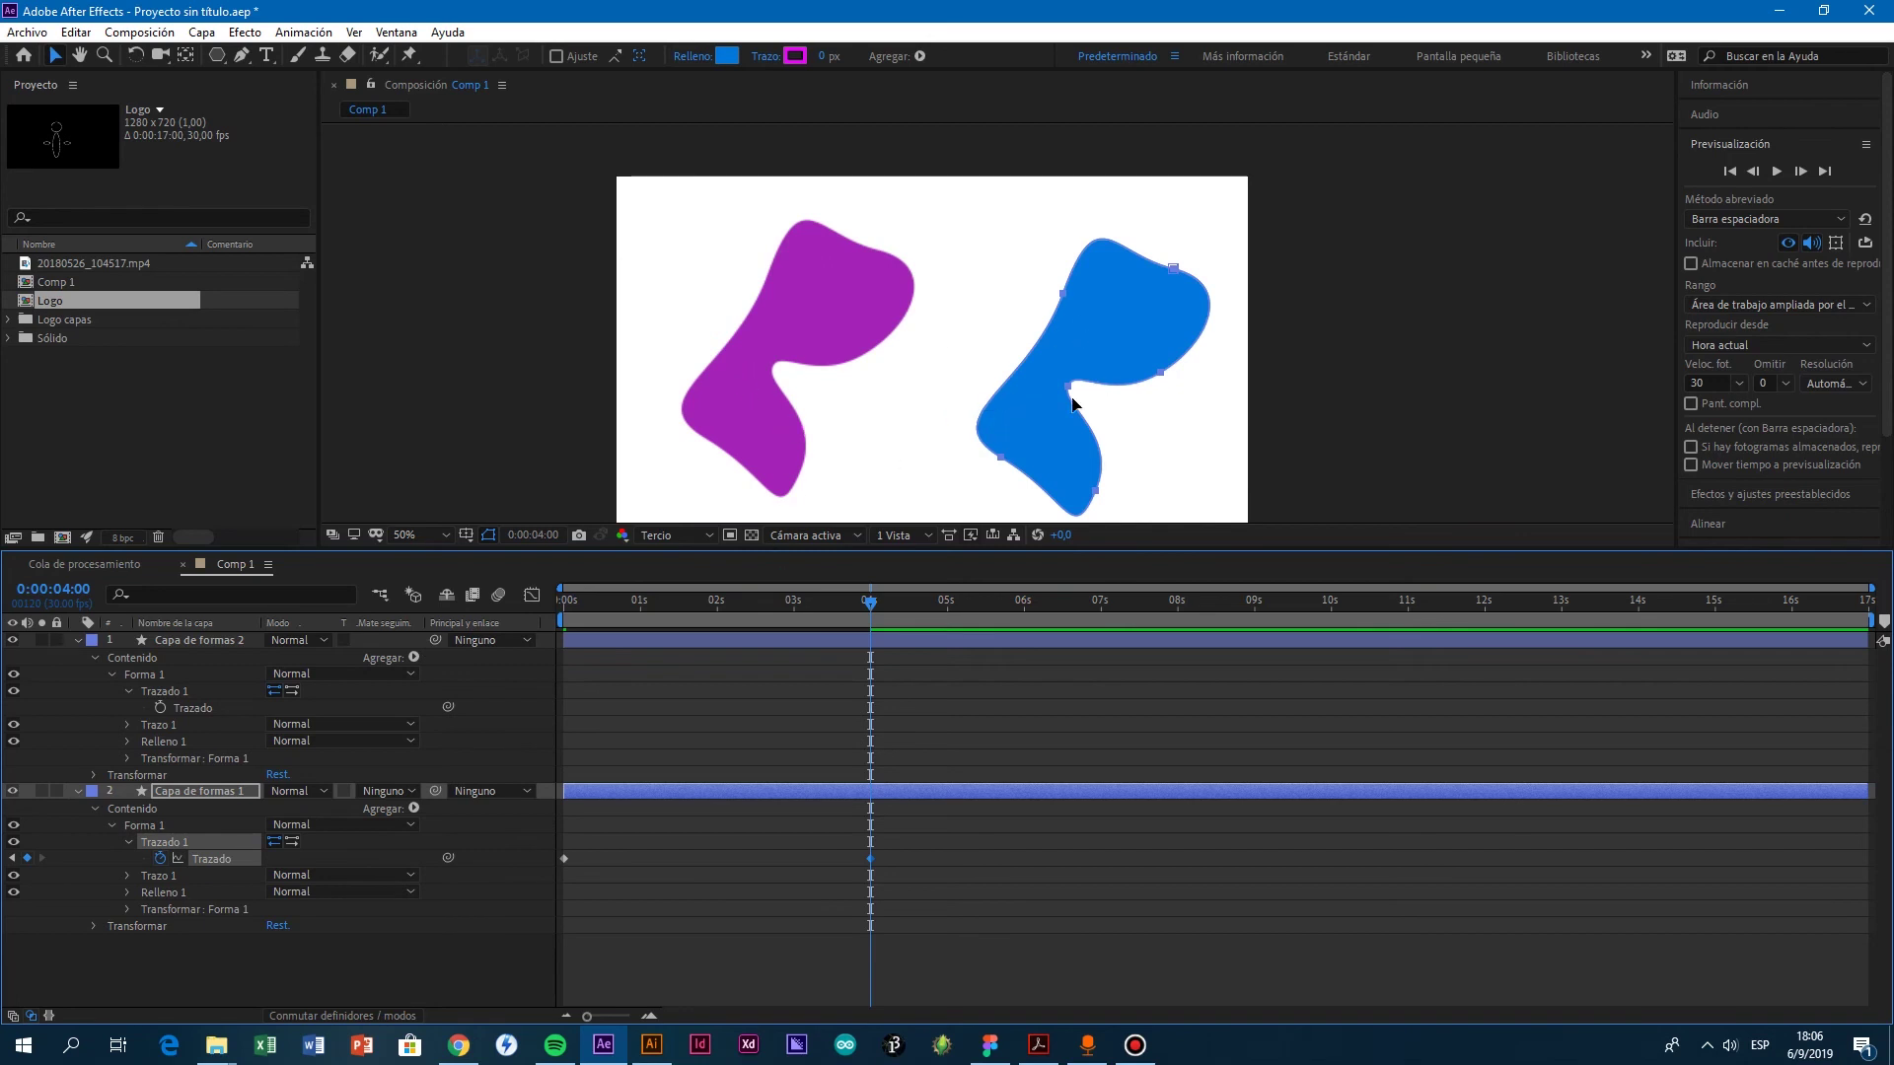
Step: Scrub between 0 s and 4 s to review how Capa de formas 1 morphs and shifts
left_click_drag(871, 602, 553, 659)
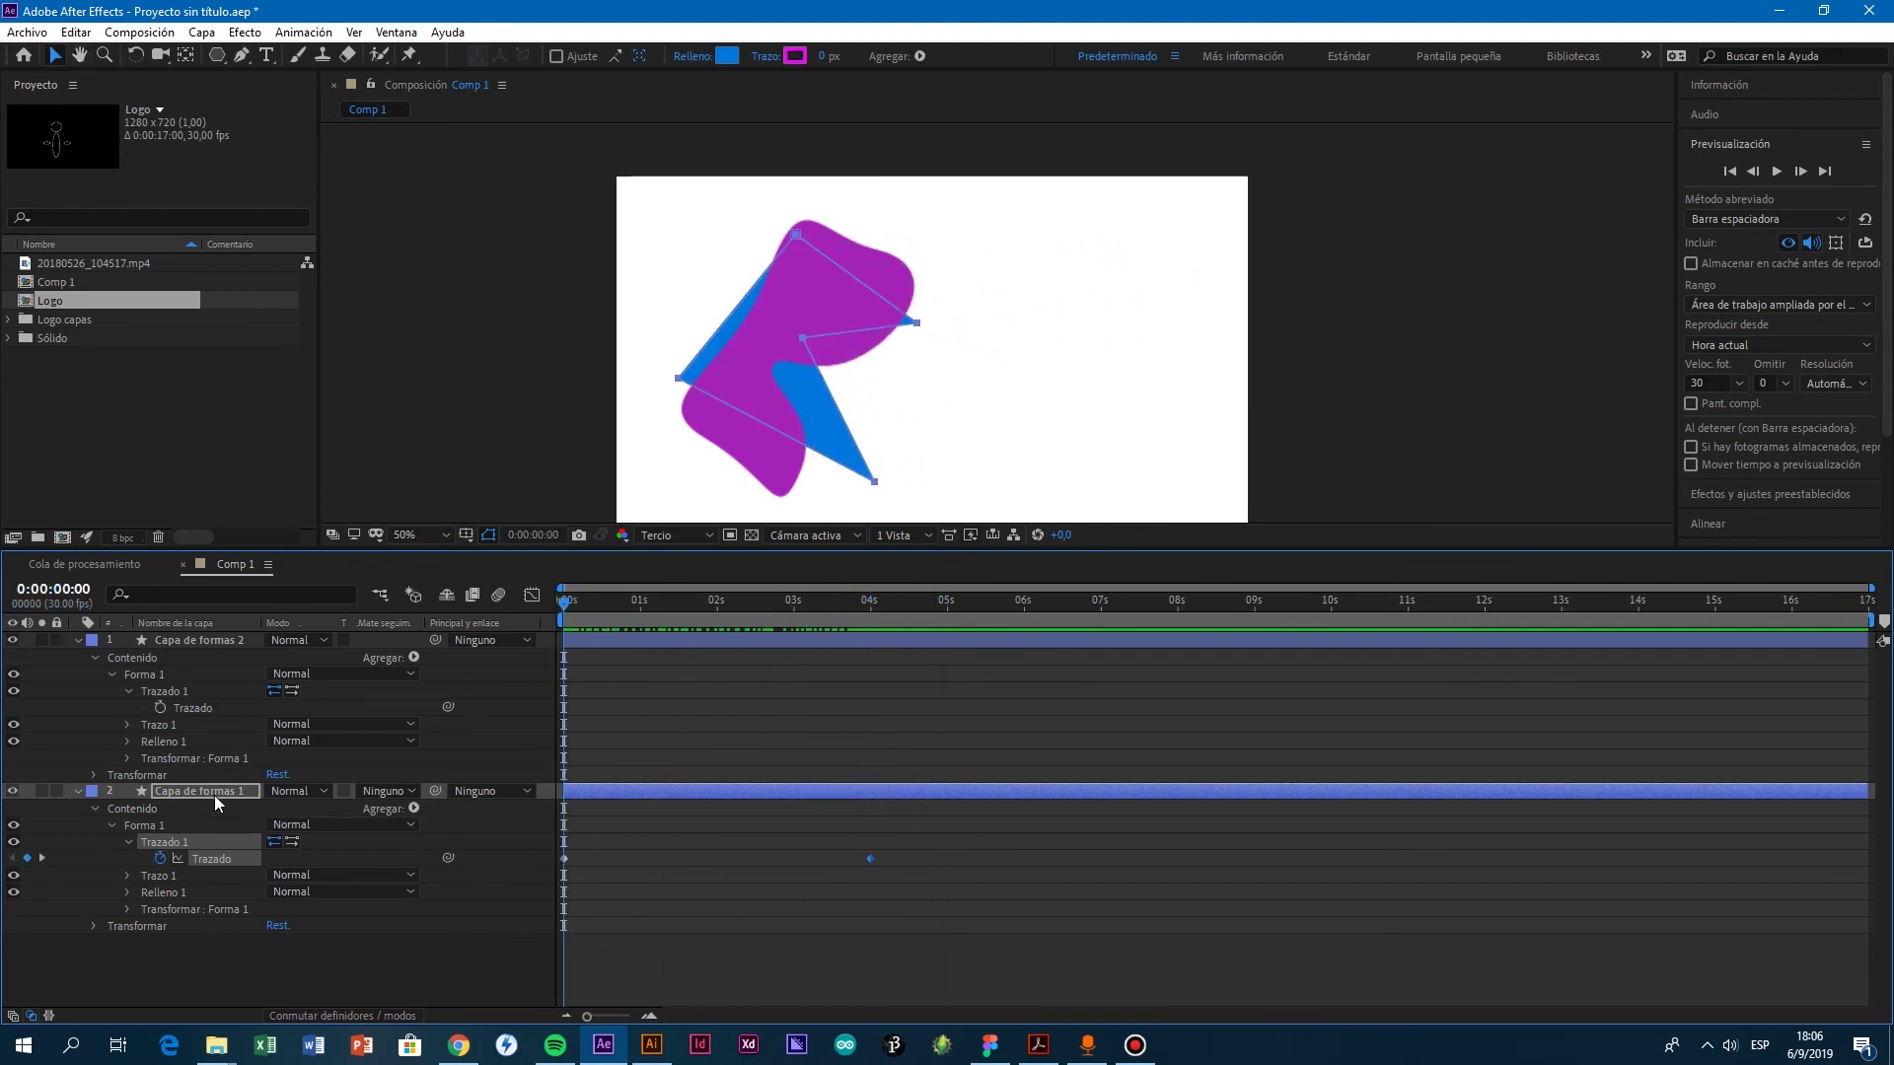
left_click(200, 790)
left_click_drag(579, 613, 866, 672)
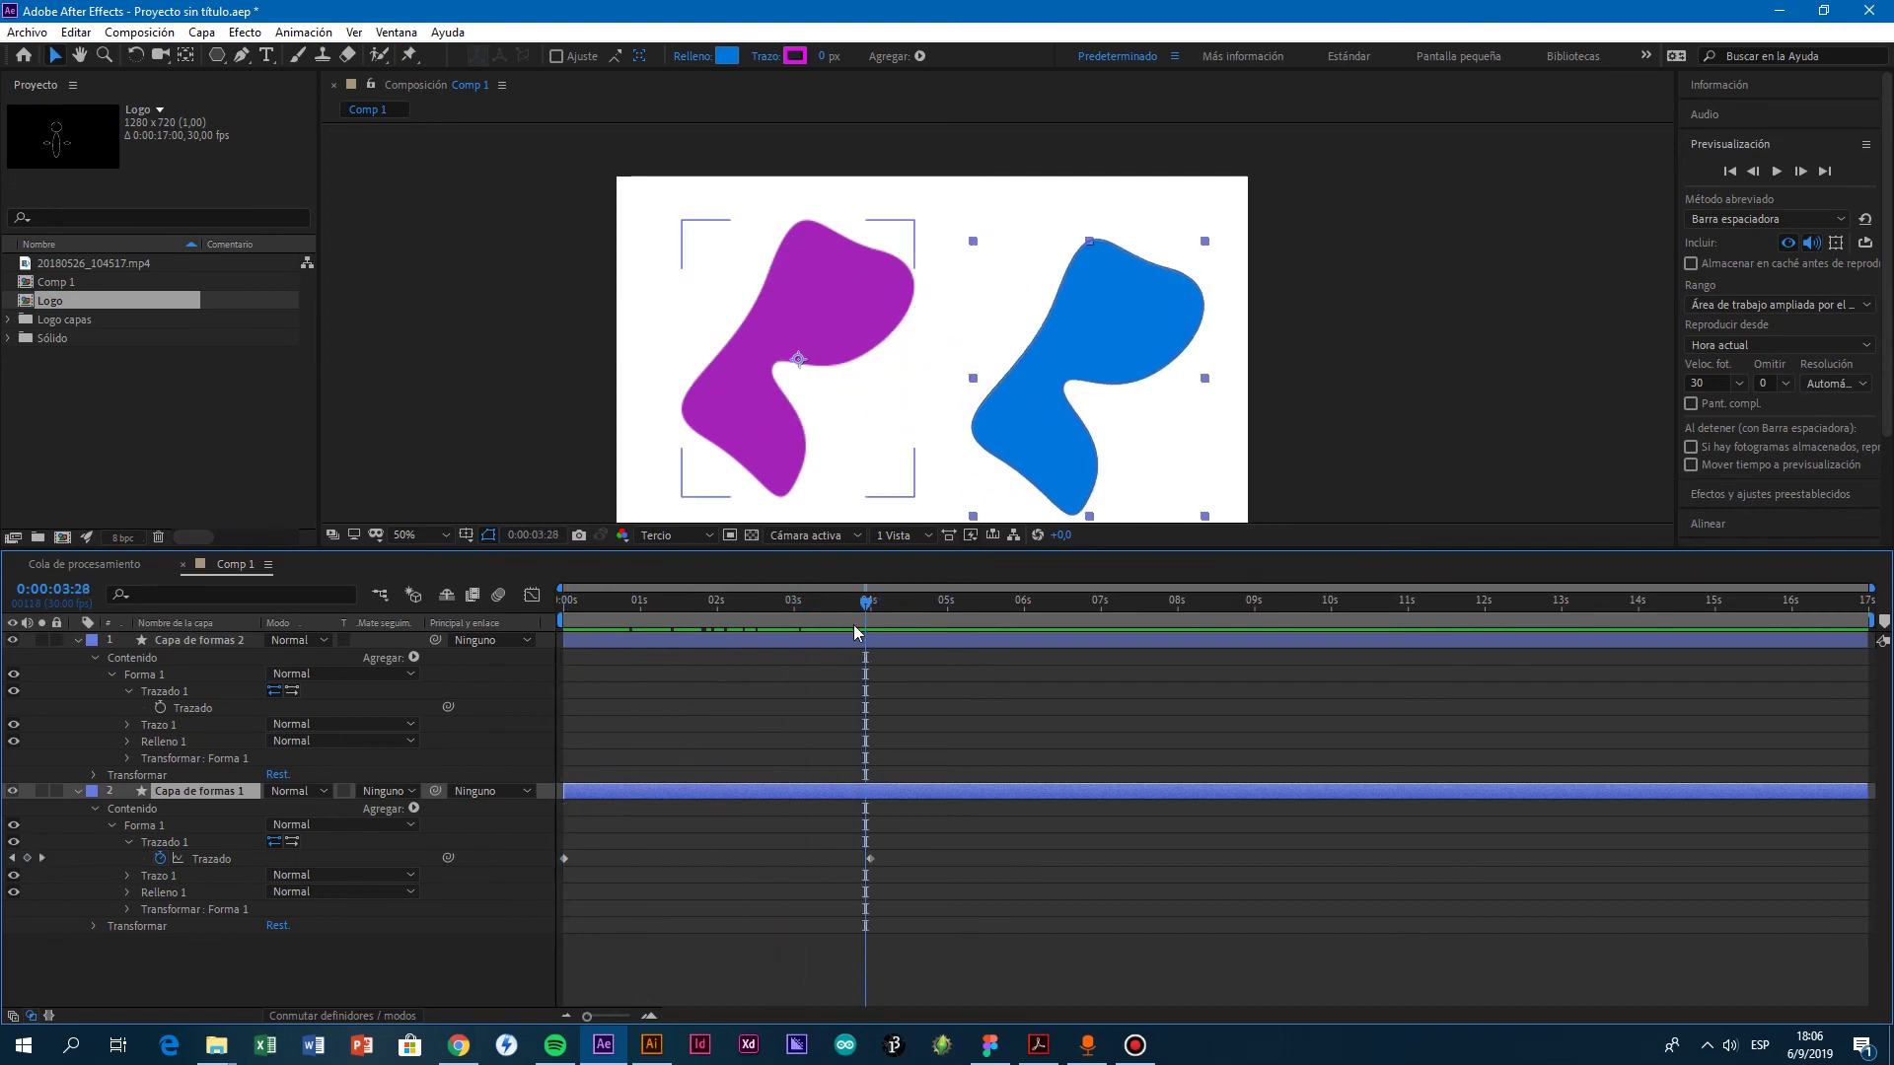
left_click_drag(838, 602, 671, 615)
Step: Keyframe the Punto de anclaje of Capa de formas 1 at 0 s, and at 0:00:04:00 move the anchor point to the blue shape's centre
left_click(94, 925)
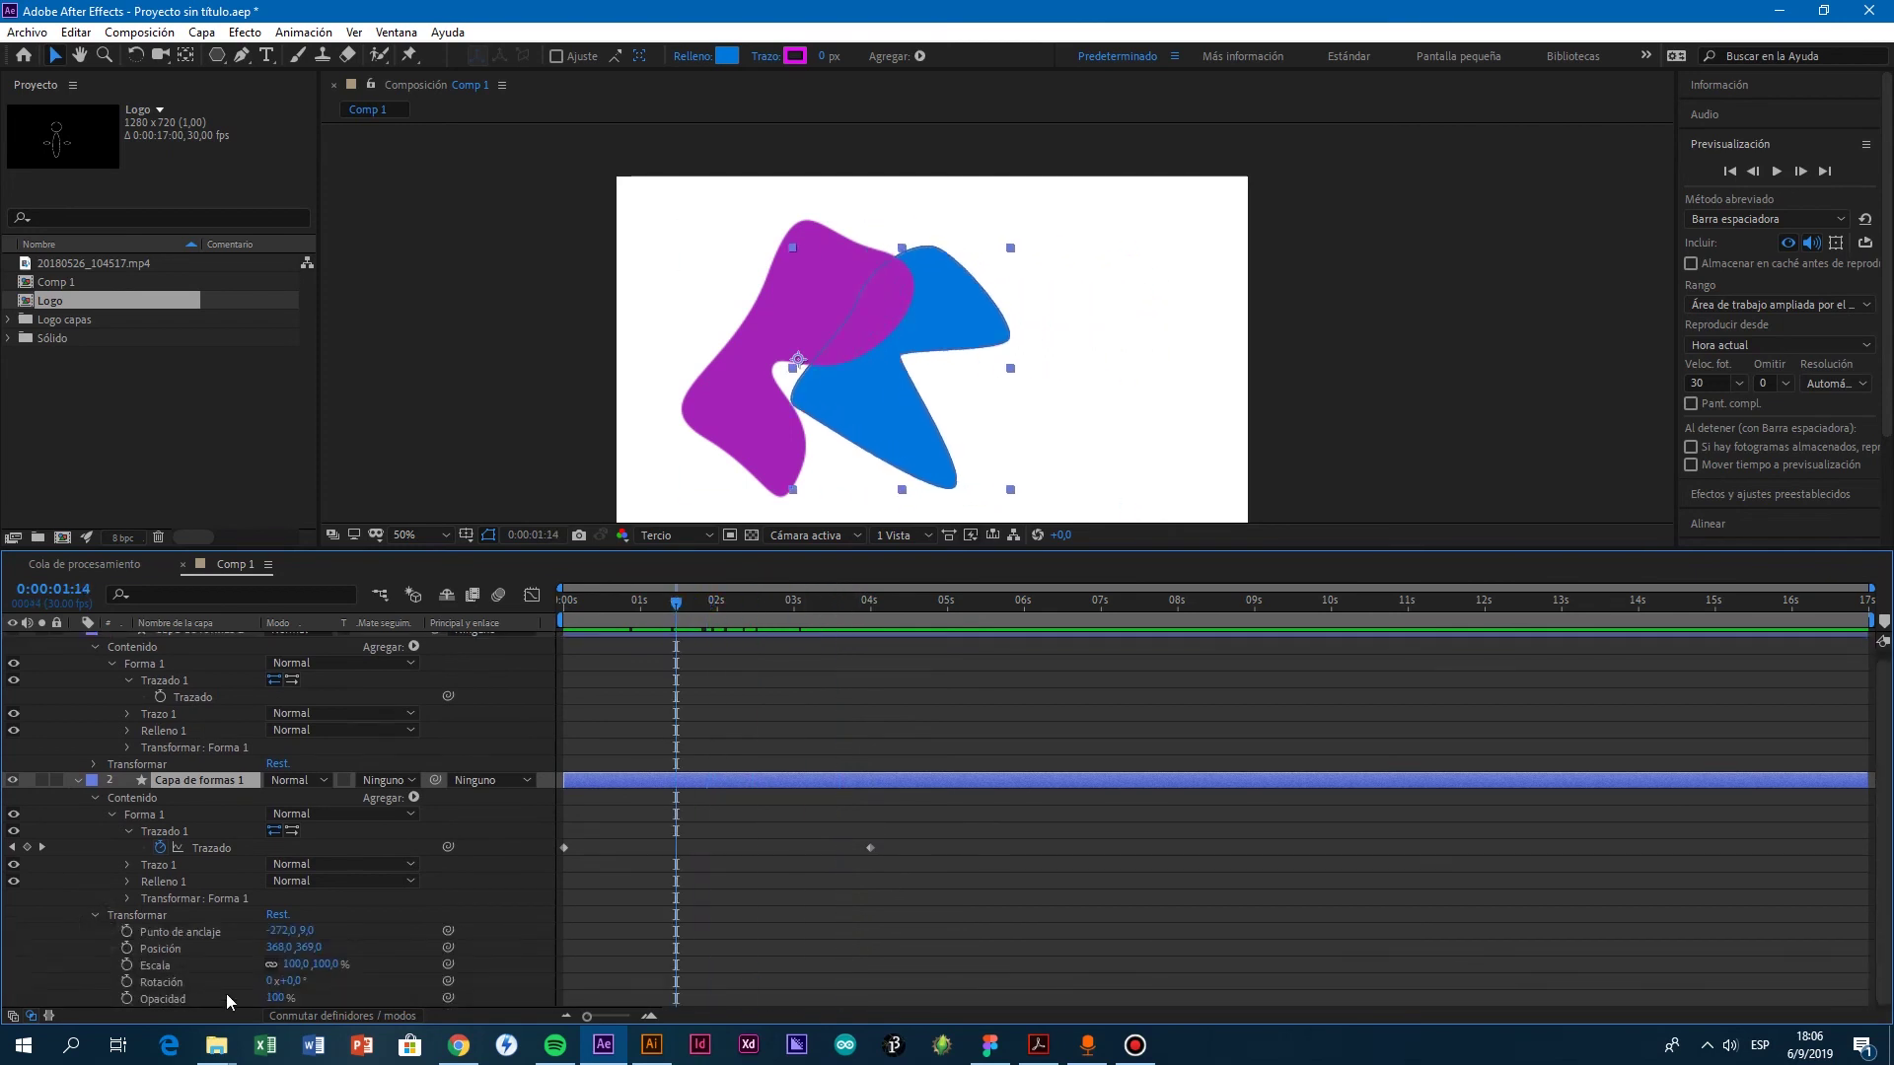
left_click_drag(676, 609, 547, 629)
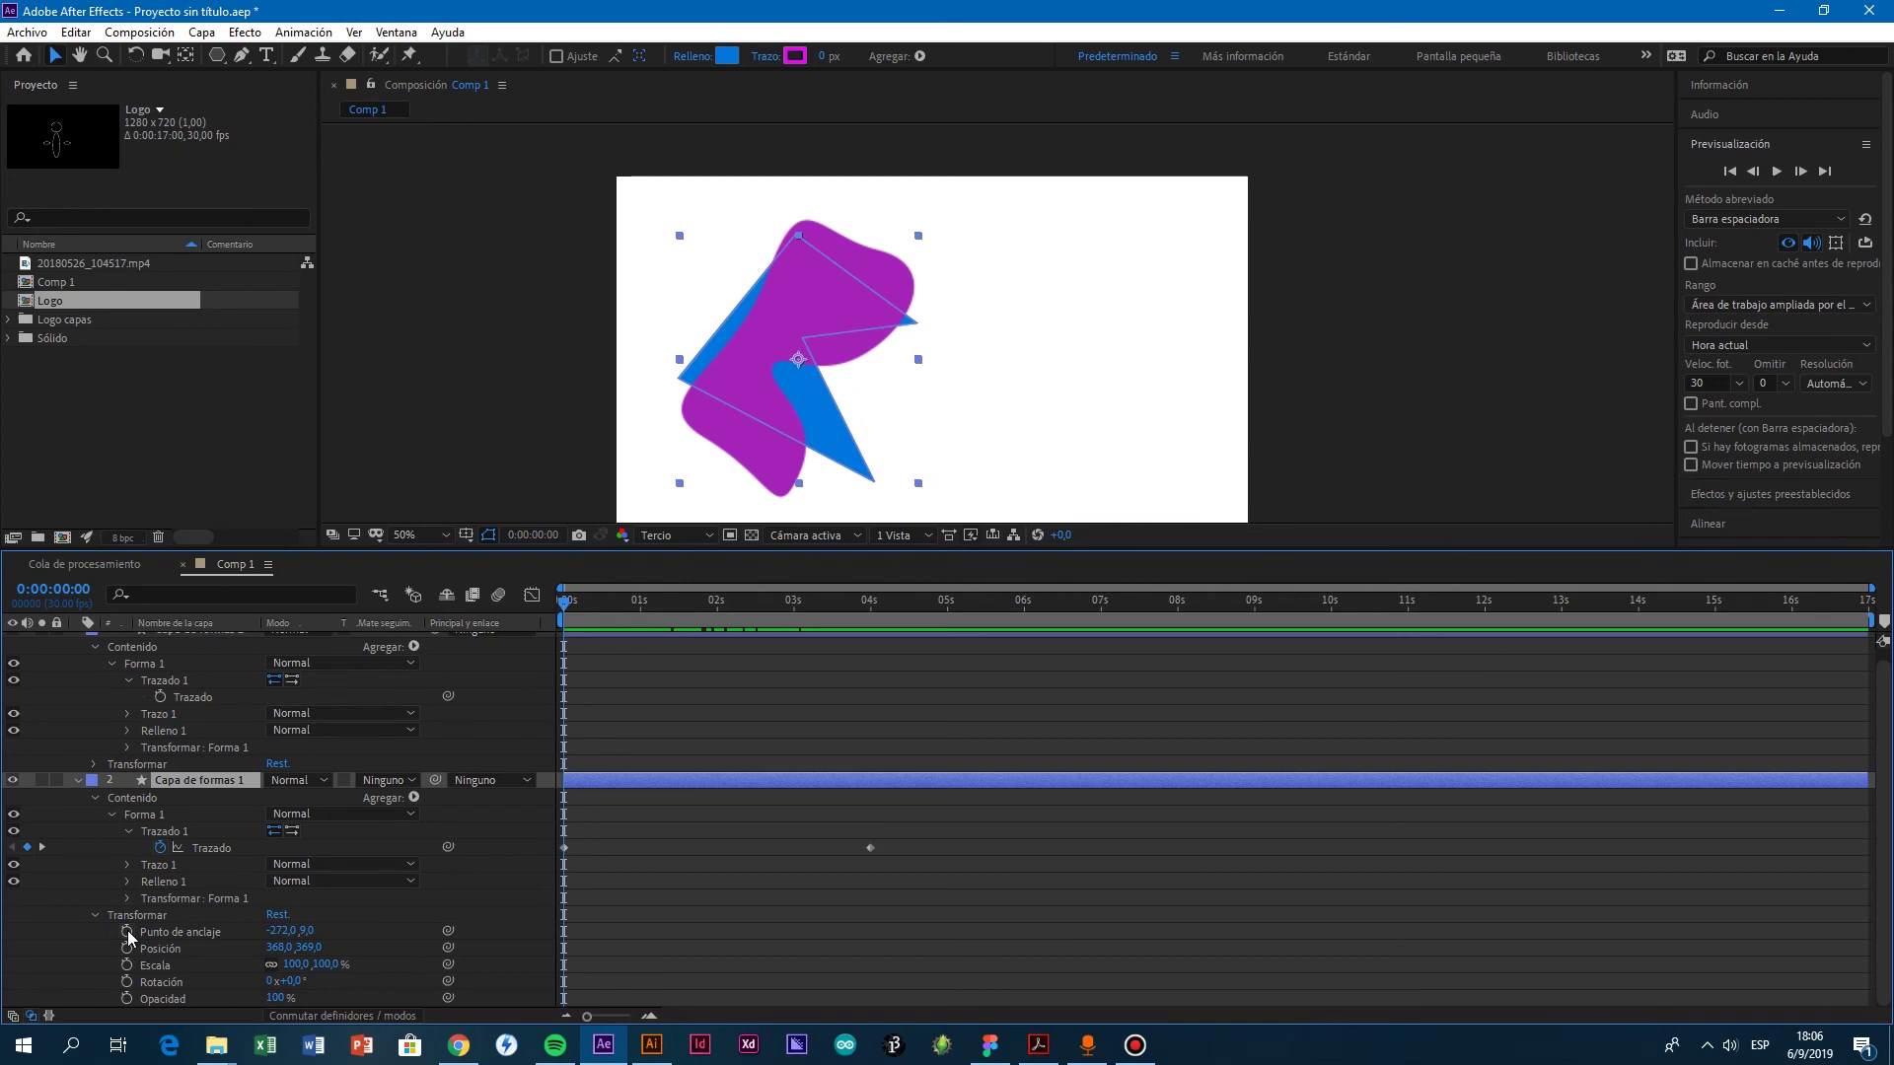
left_click(127, 932)
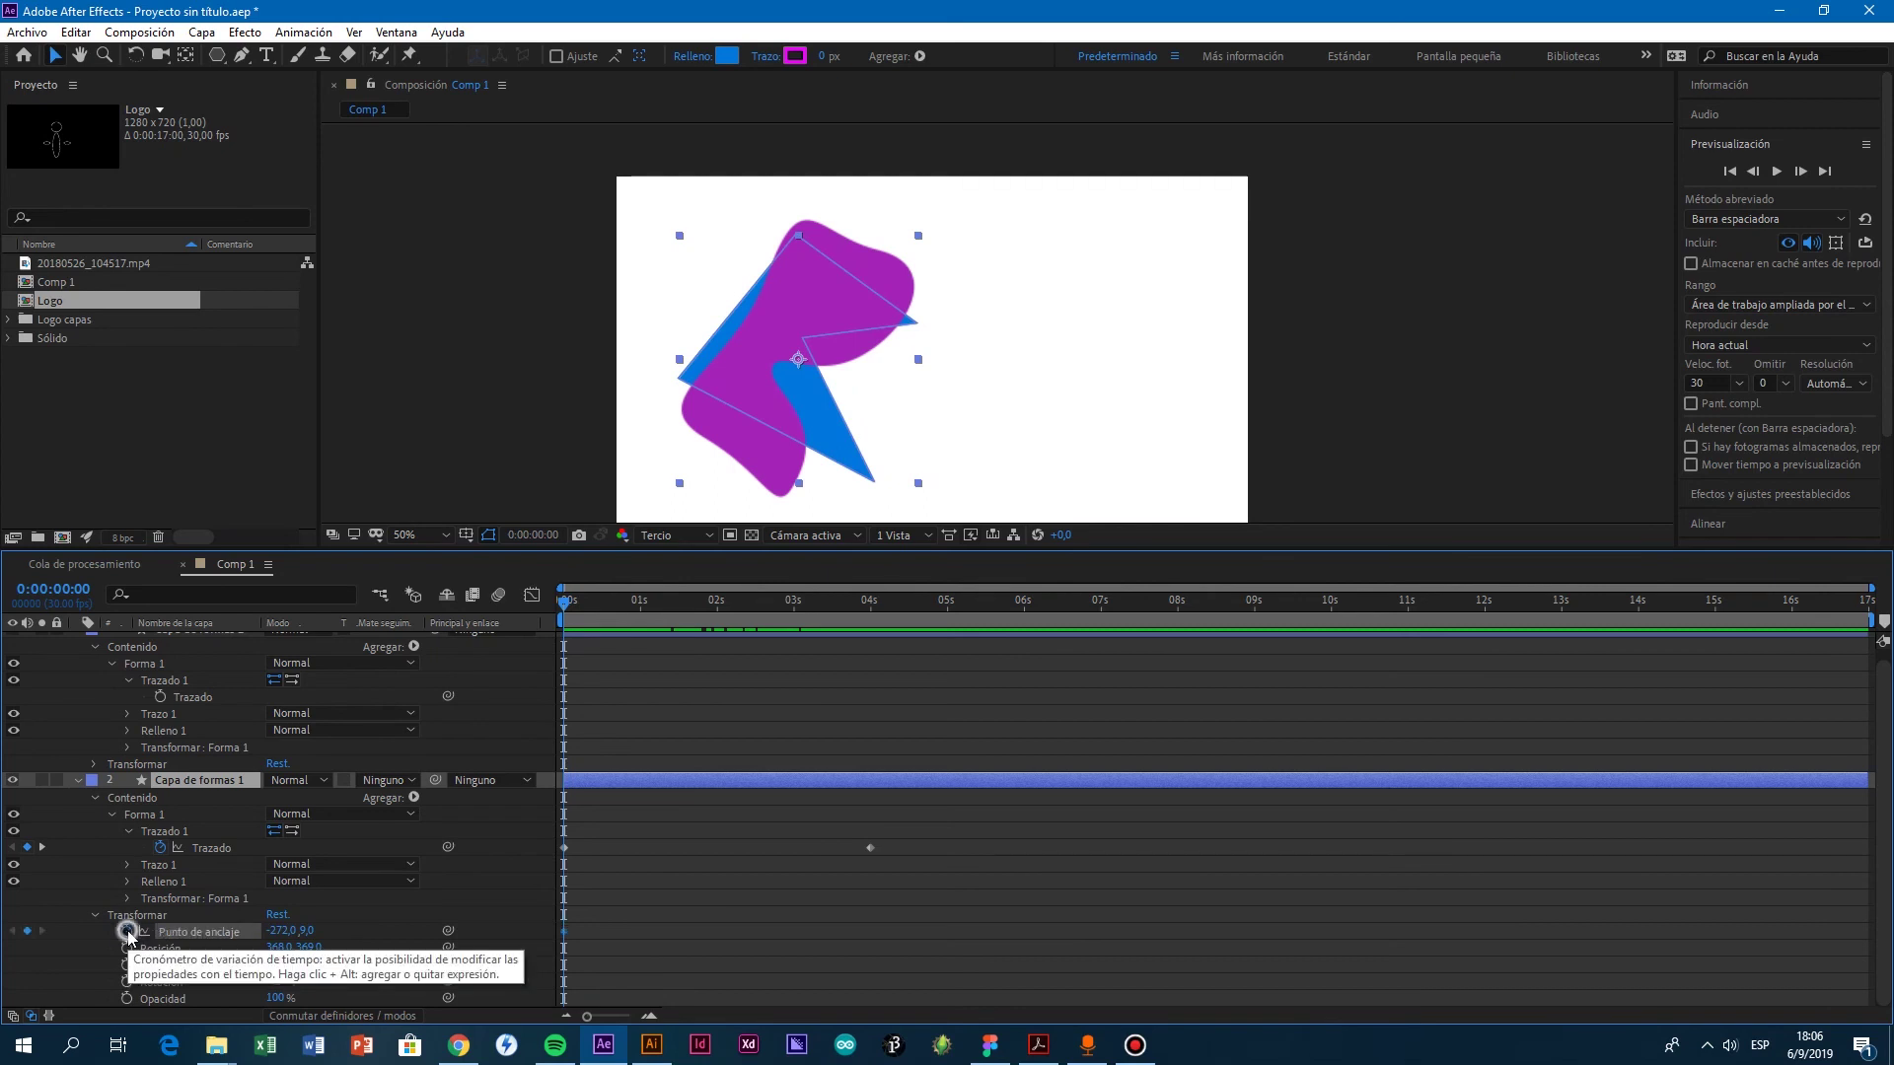
left_click_drag(567, 611, 878, 643)
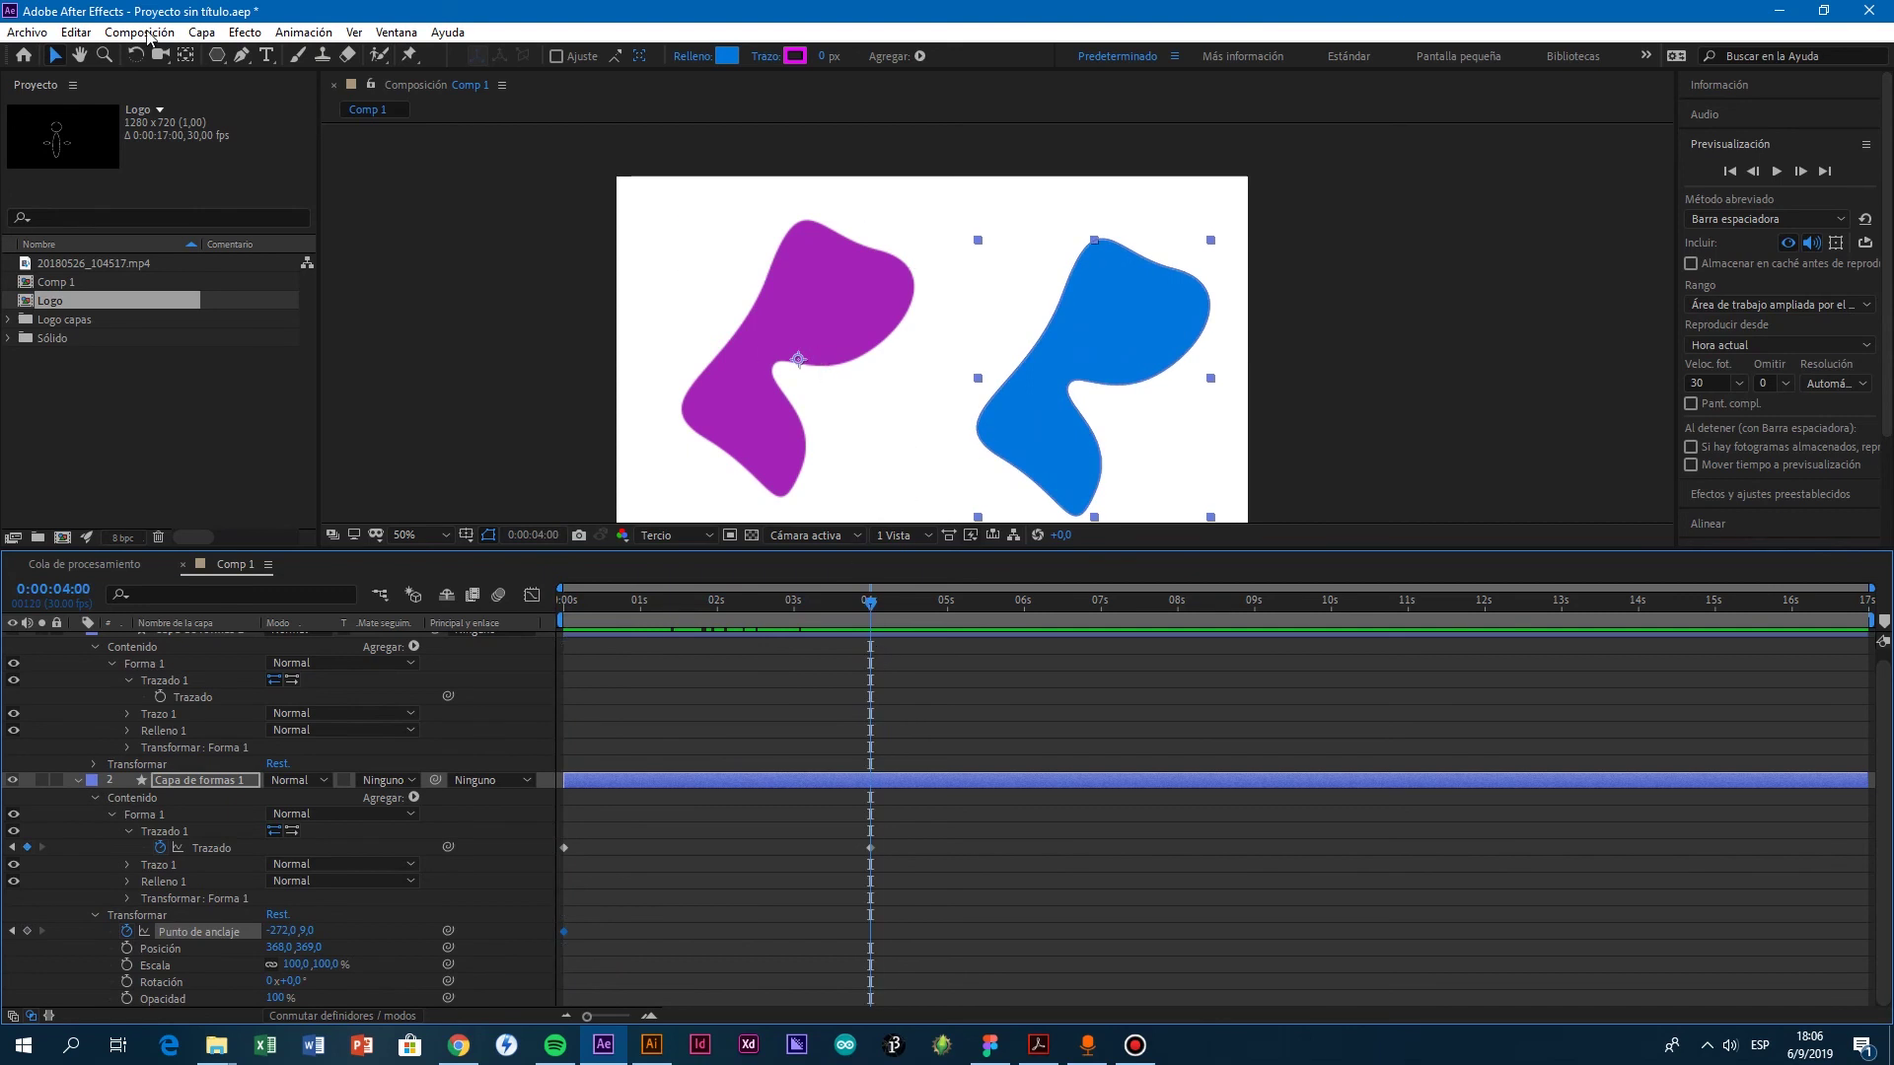
left_click_drag(799, 360, 1074, 387)
key("y")
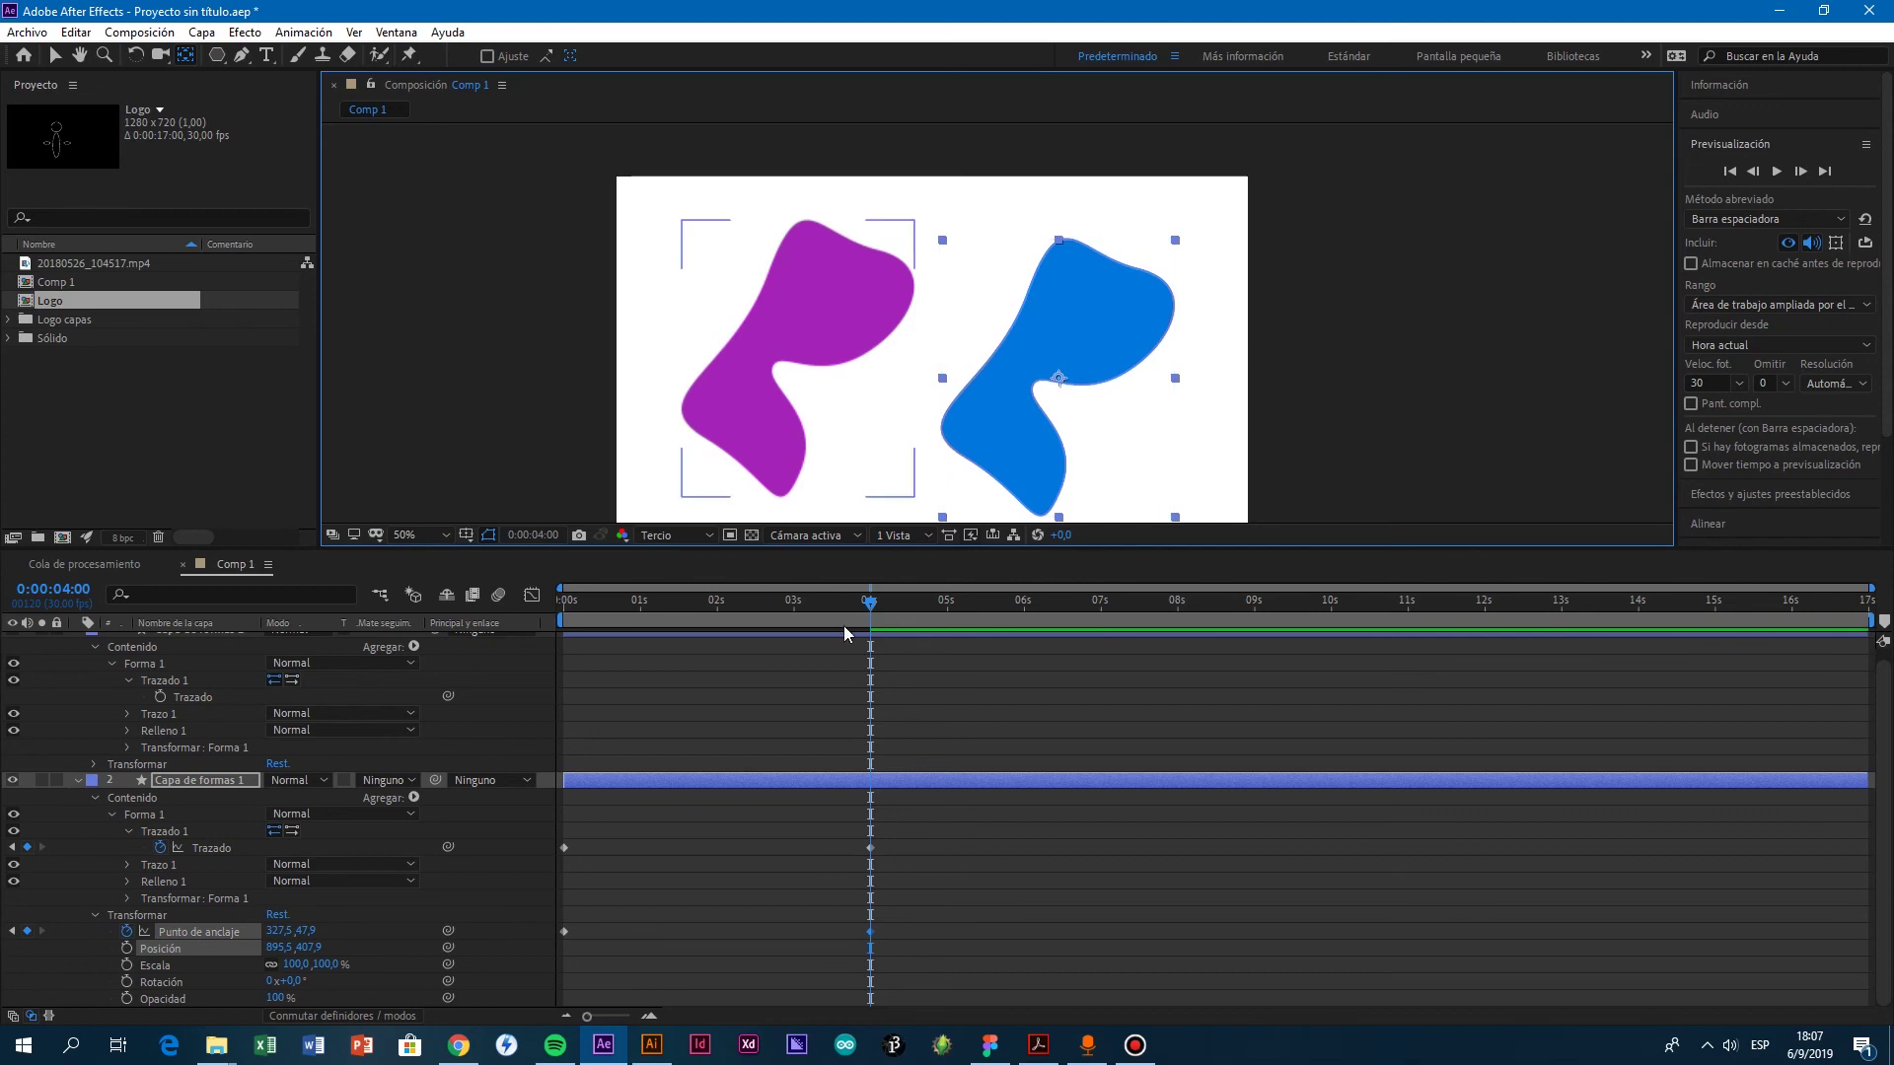
Step: Return to 0 s and delete the purple shape layer Capa de formas 2
left_click_drag(842, 600, 612, 669)
left_click_drag(420, 662, 563, 690)
scroll(195, 675, "up", 1)
left_click(207, 643)
key("Delete")
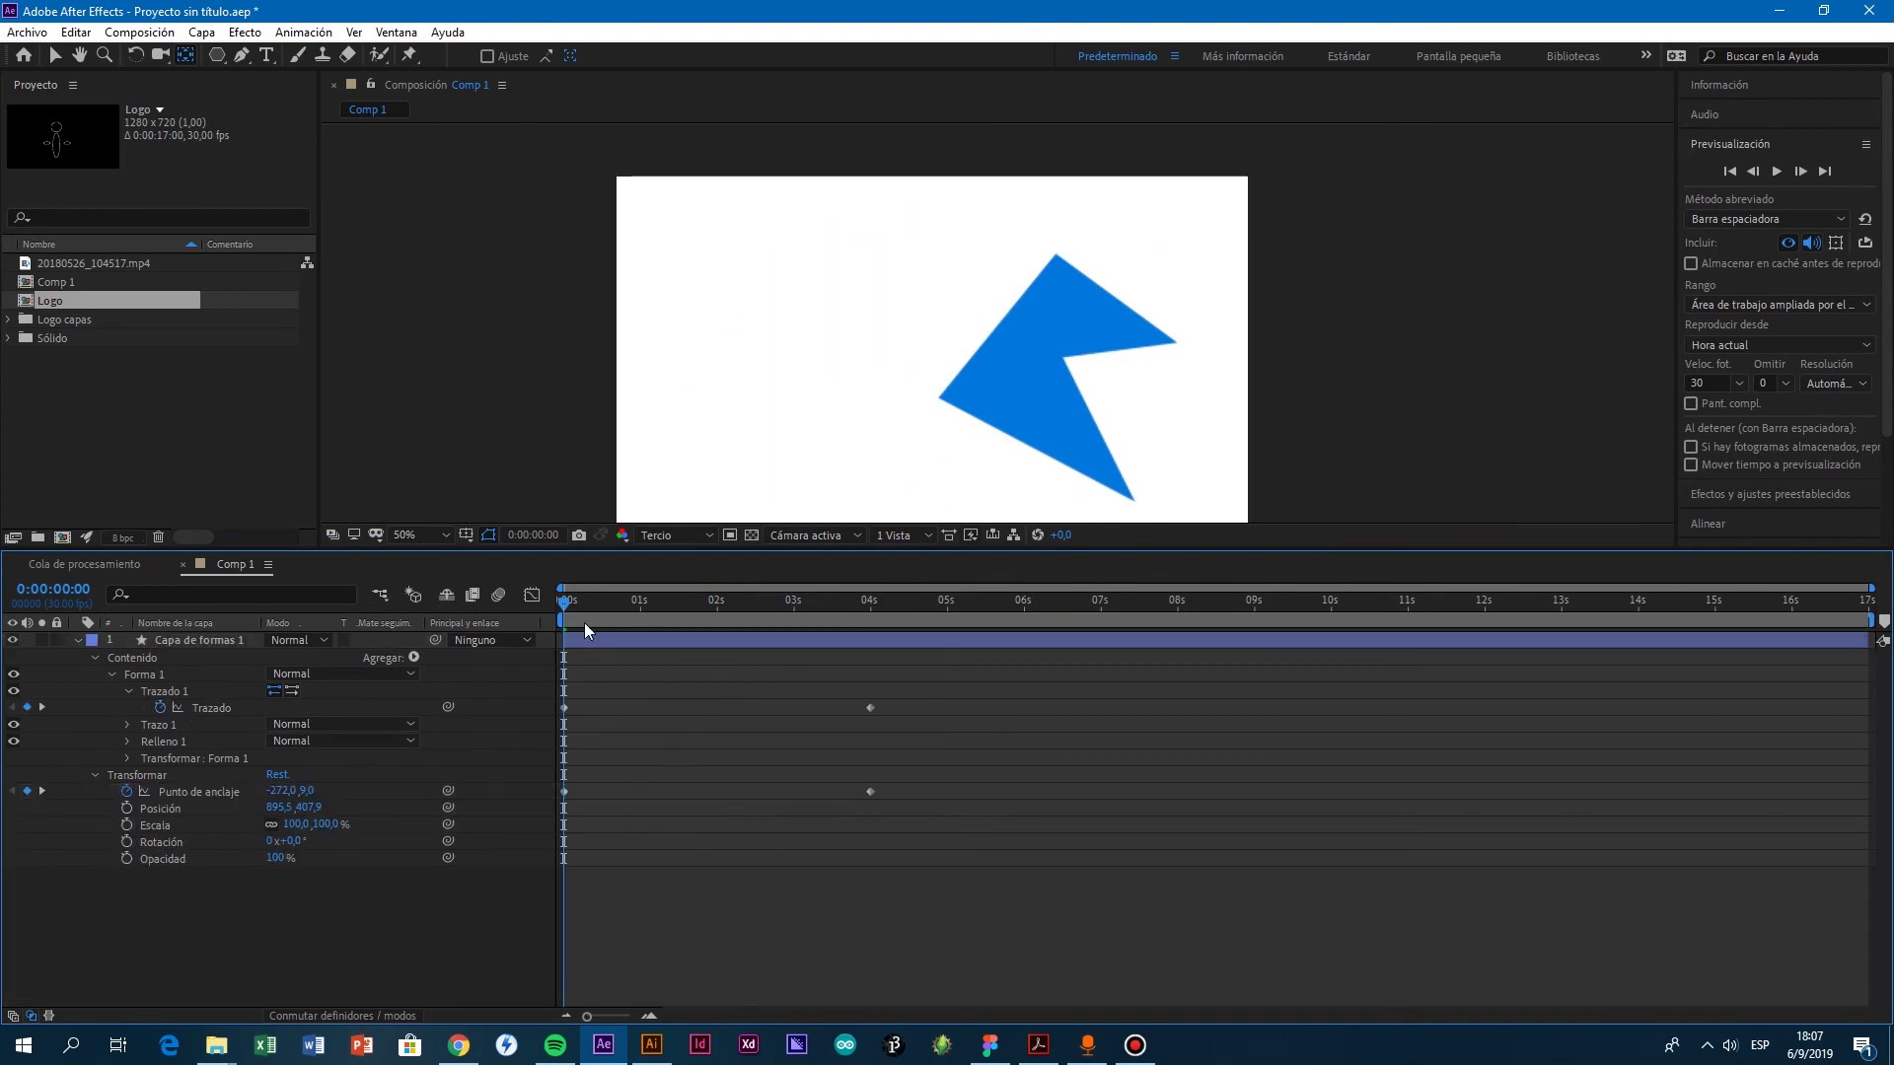
Step: Preview the morph animation of Capa de formas 1
left_click_drag(564, 612, 811, 637)
left_click(1777, 171)
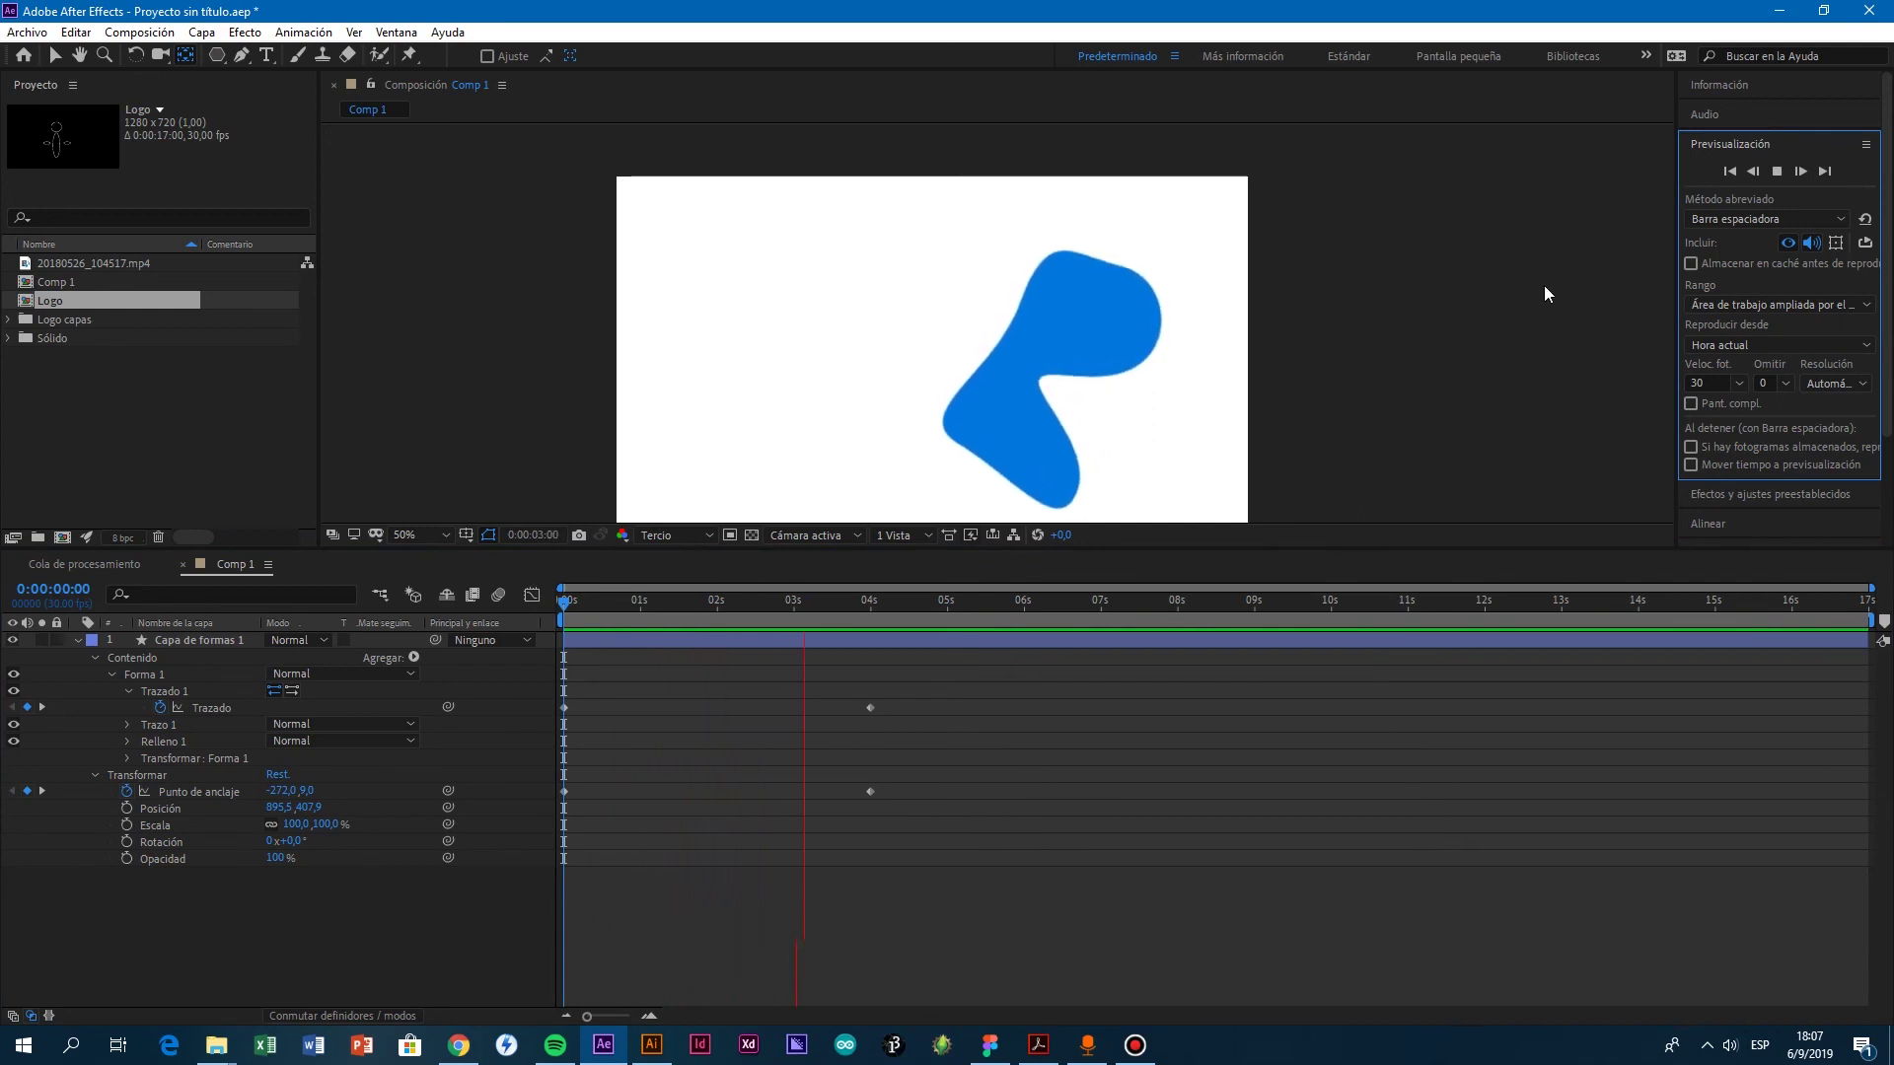
left_click(1777, 172)
Step: Shift the final Trazado and Punto de anclaje keyframes to about 2 s and preview the faster morph
left_click_drag(924, 693, 712, 706)
left_click(1775, 171)
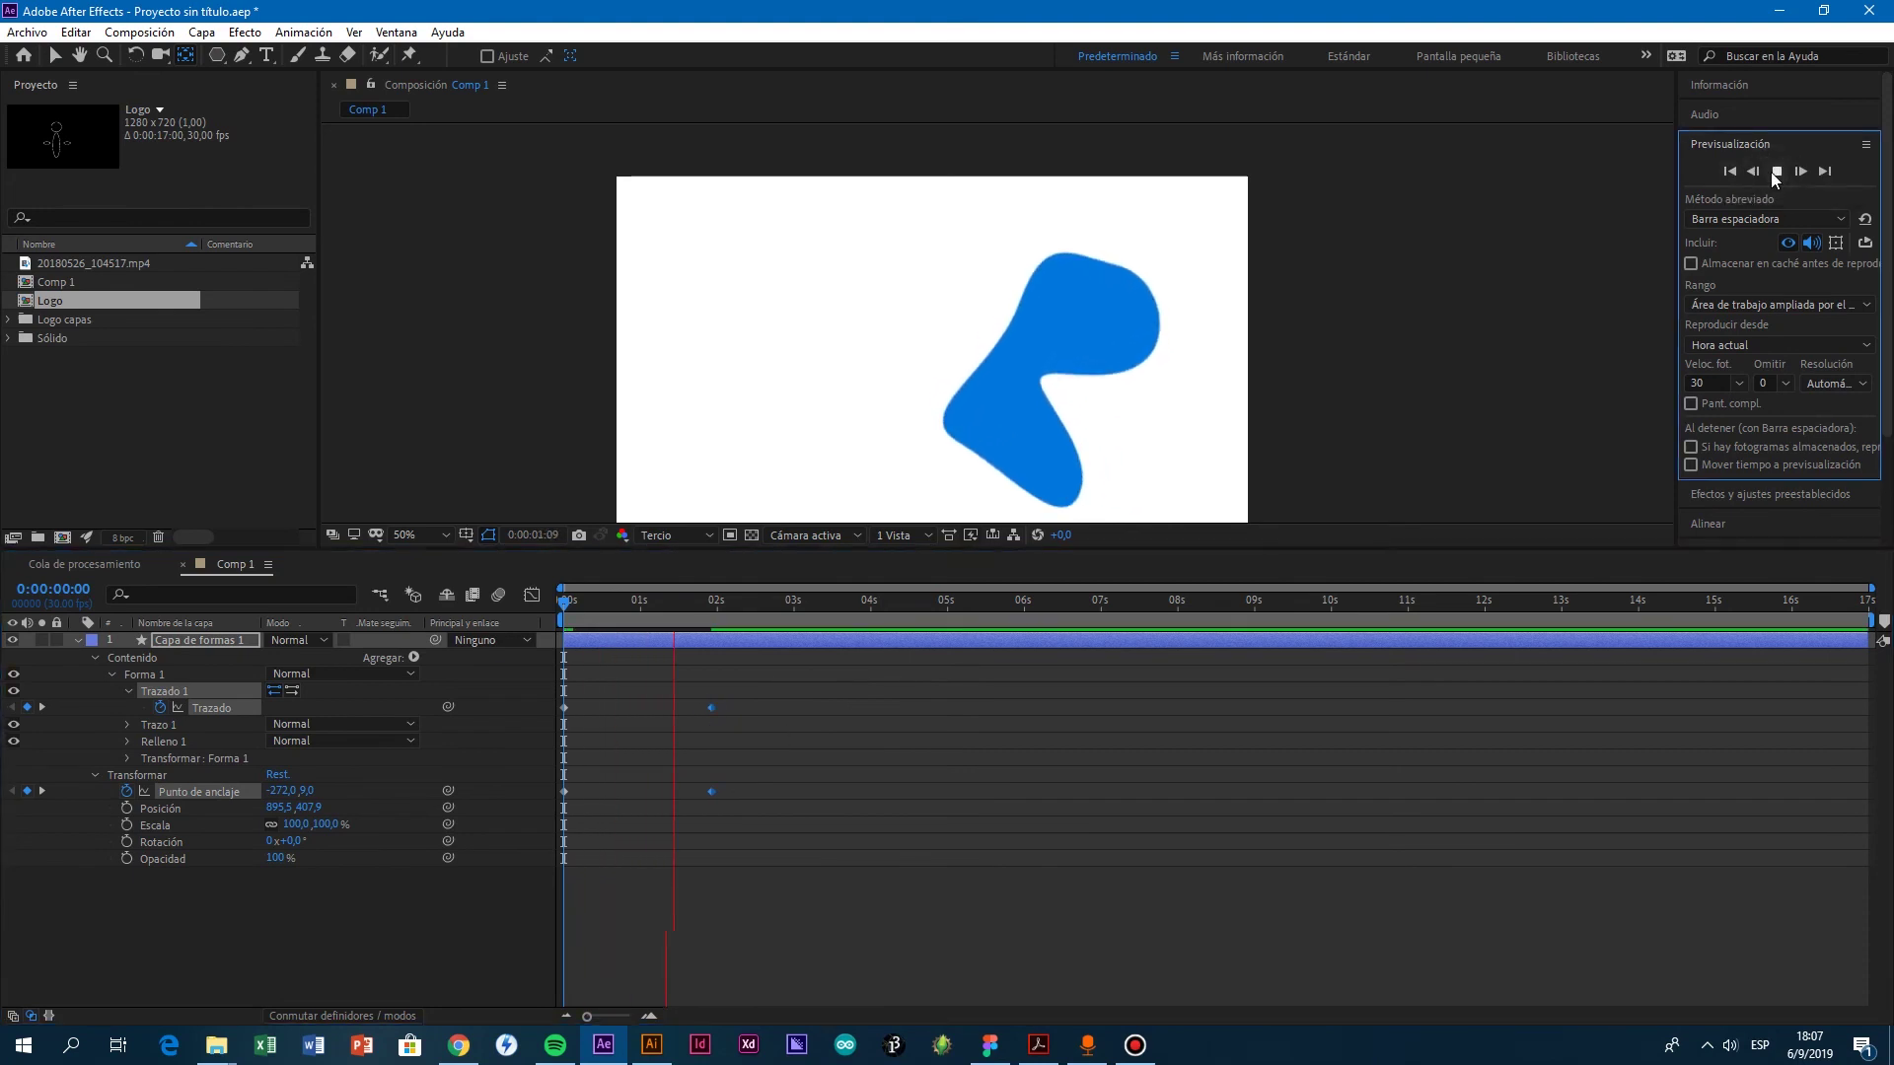
left_click(1775, 172)
Step: At 0 s, move the blue shape horizontally out of the composition, past its left edge, to Posición -262,5, 407,9
left_click_drag(576, 605, 537, 653)
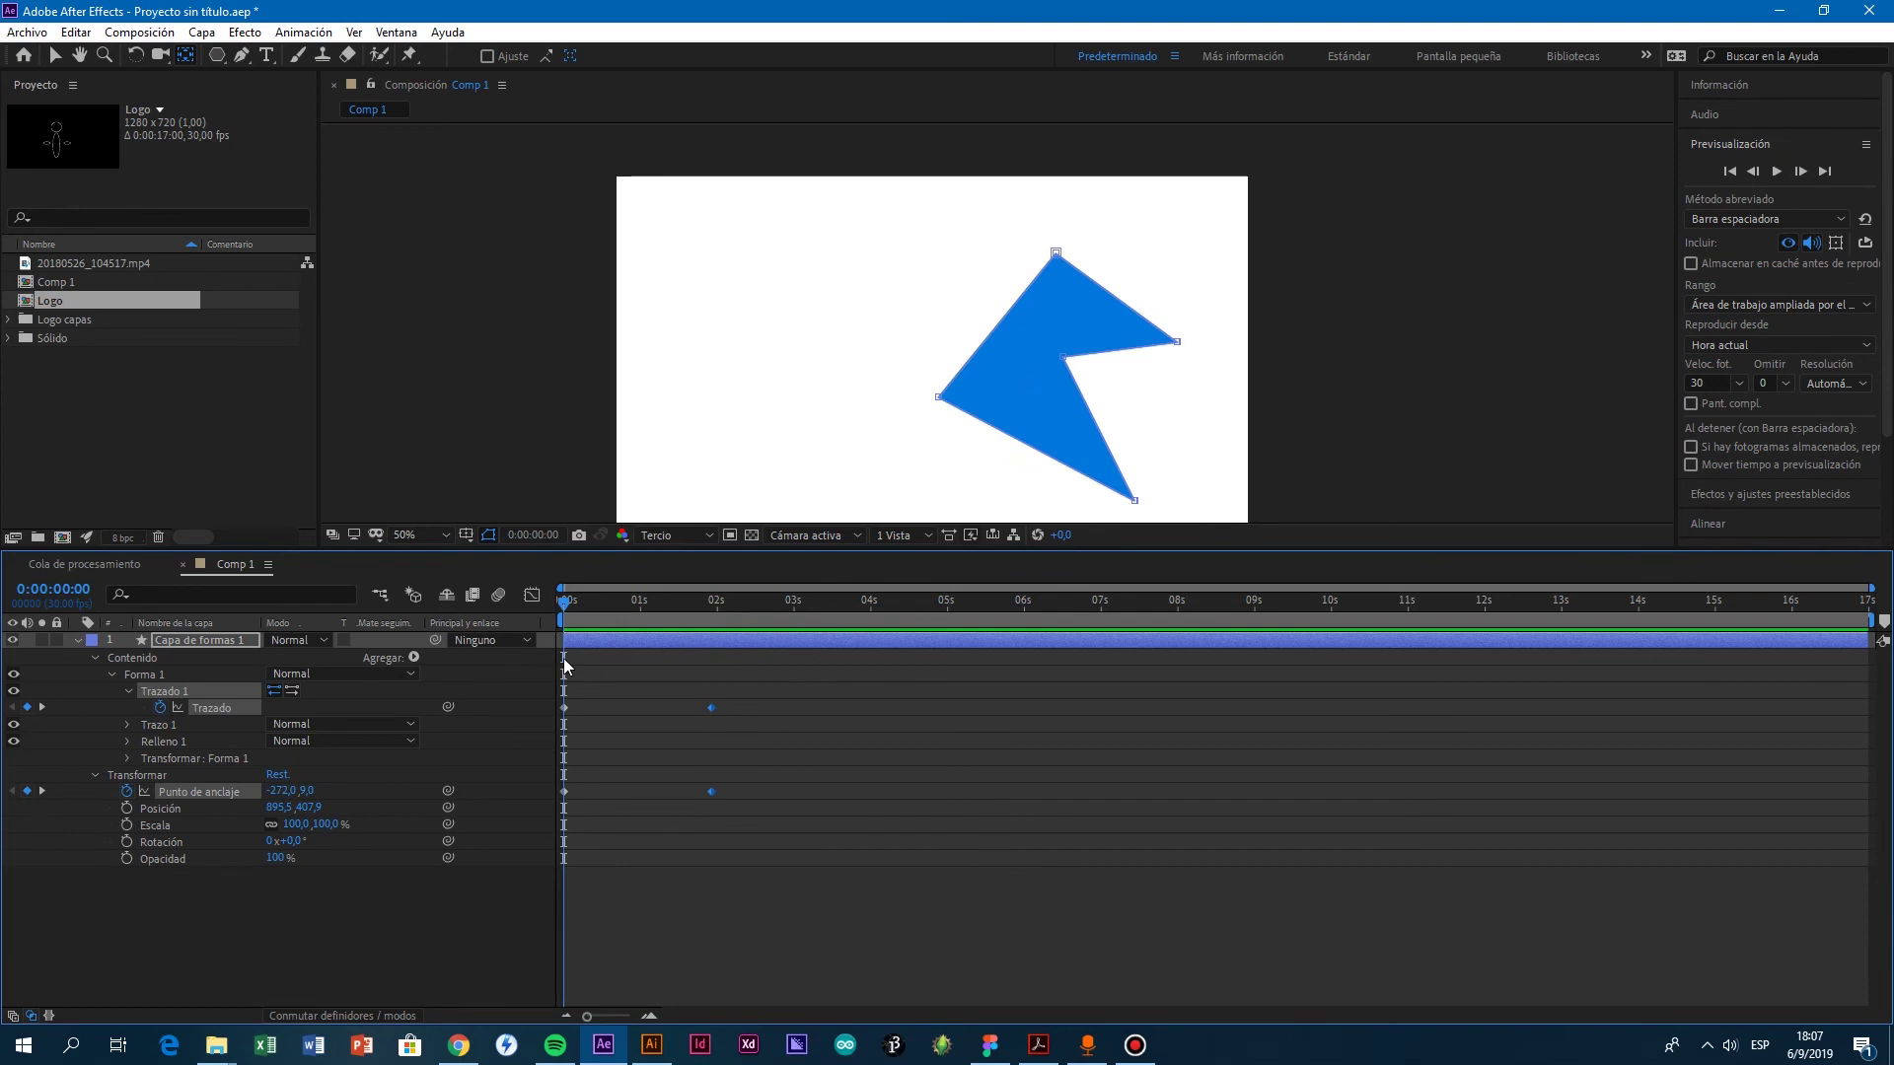
left_click(54, 57)
left_click(1032, 387)
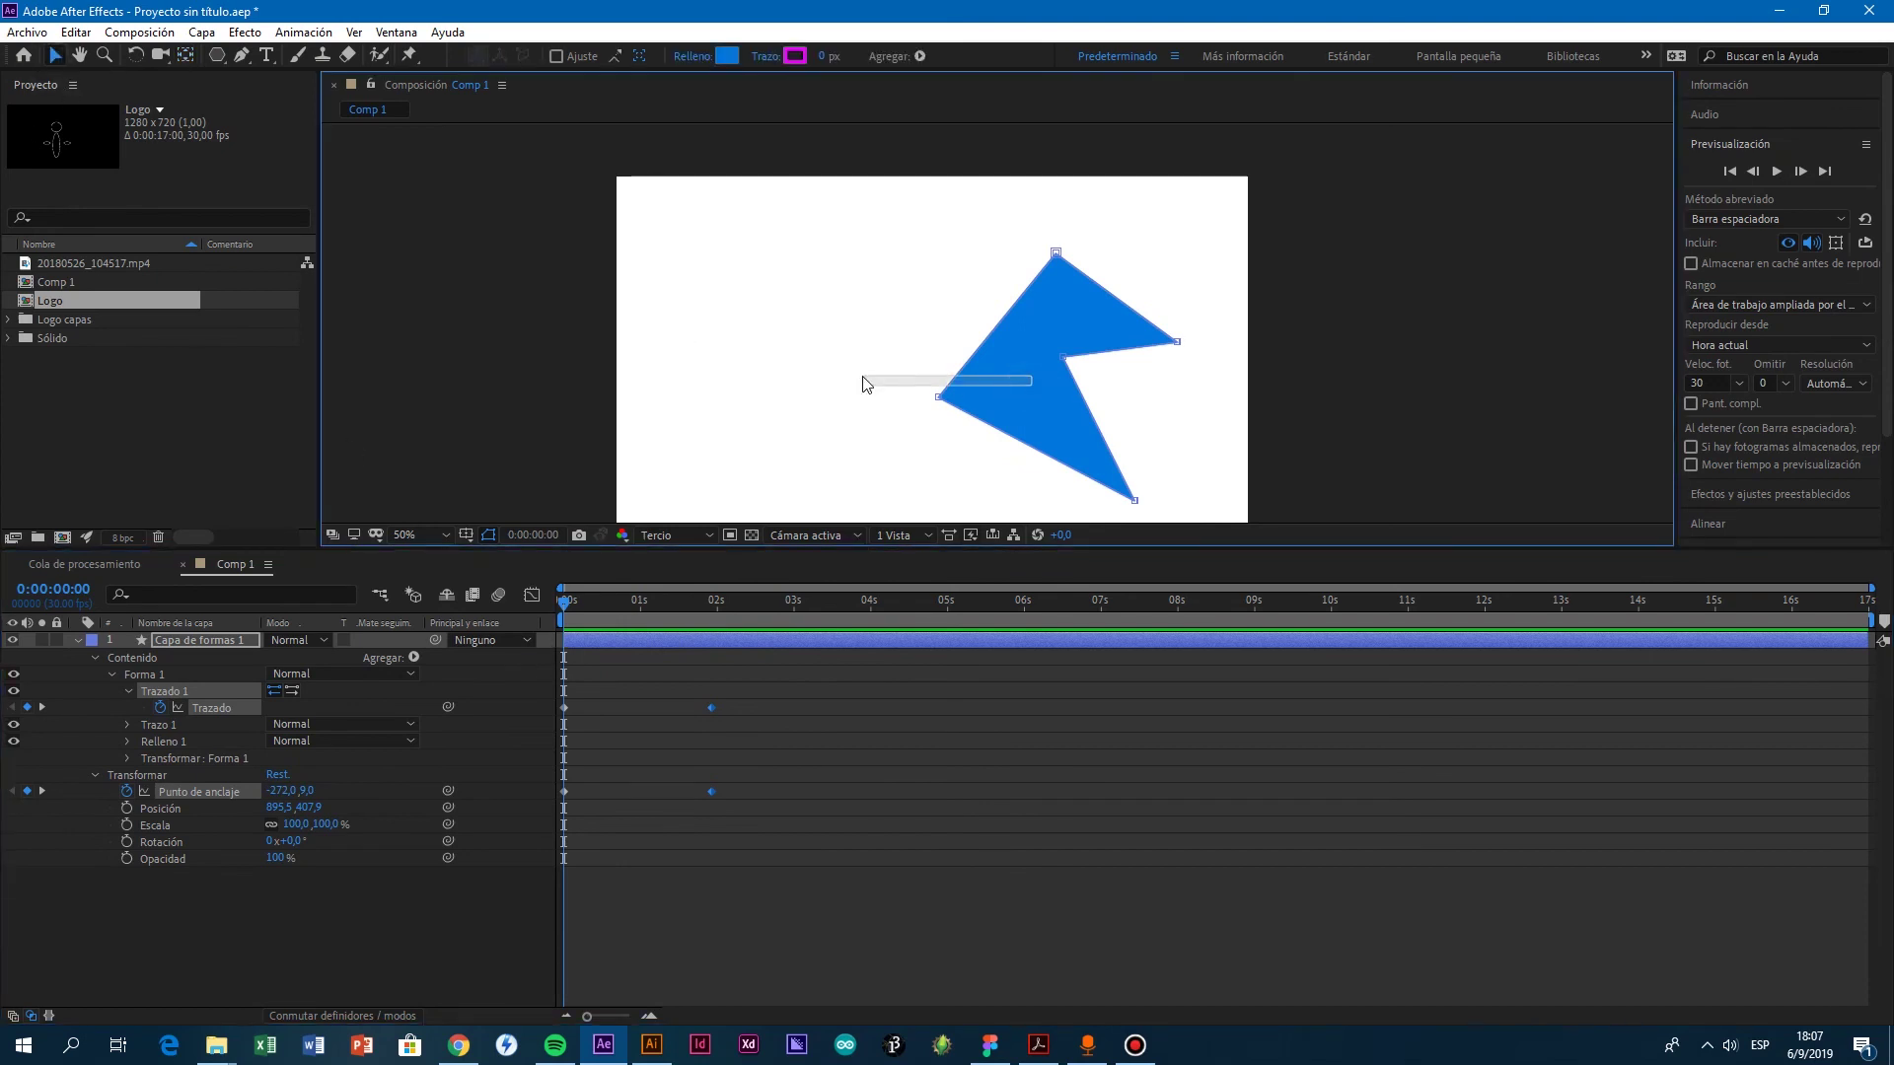
left_click_drag(967, 382, 461, 382)
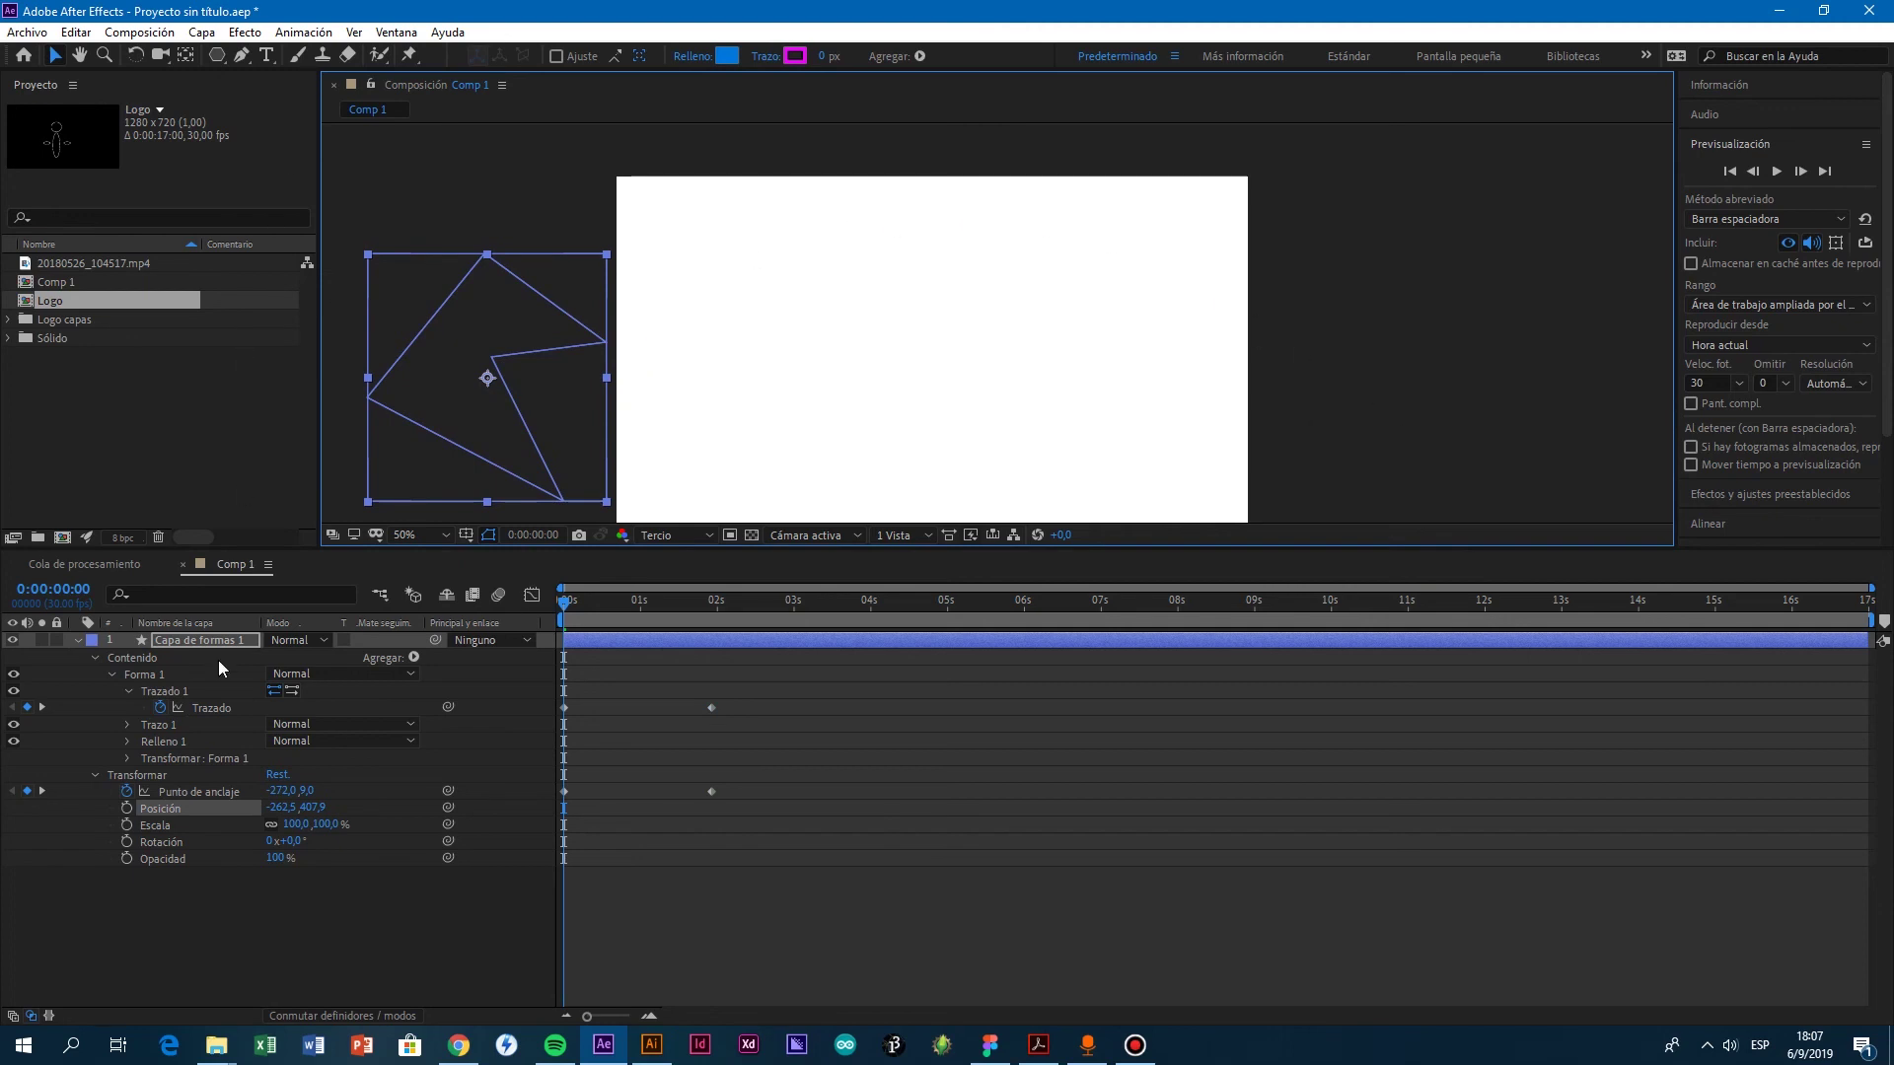
left_click(78, 640)
left_click(78, 640)
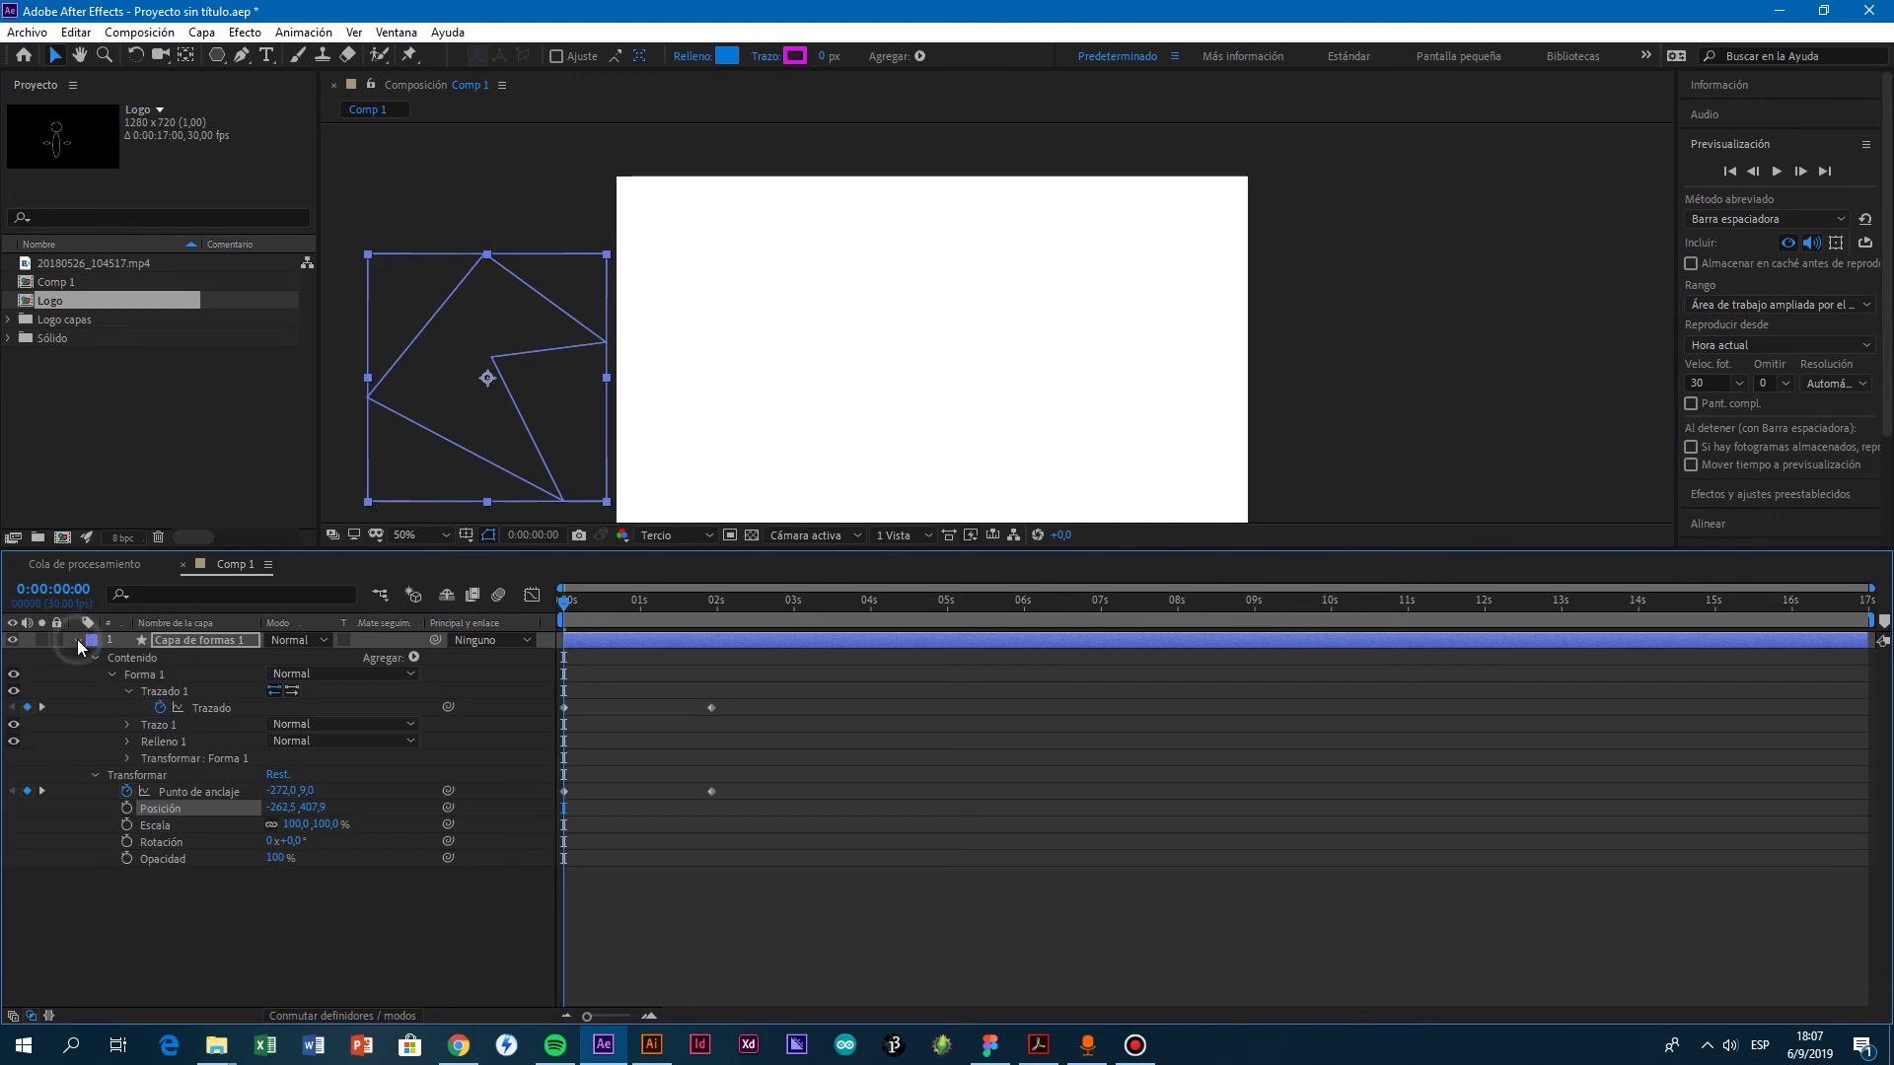
Step: Create a new shape layer and draw an open arched path with the Pen tool, from the off-canvas blue shape to beyond the right edge
left_click(191, 38)
mouse_move(250, 37)
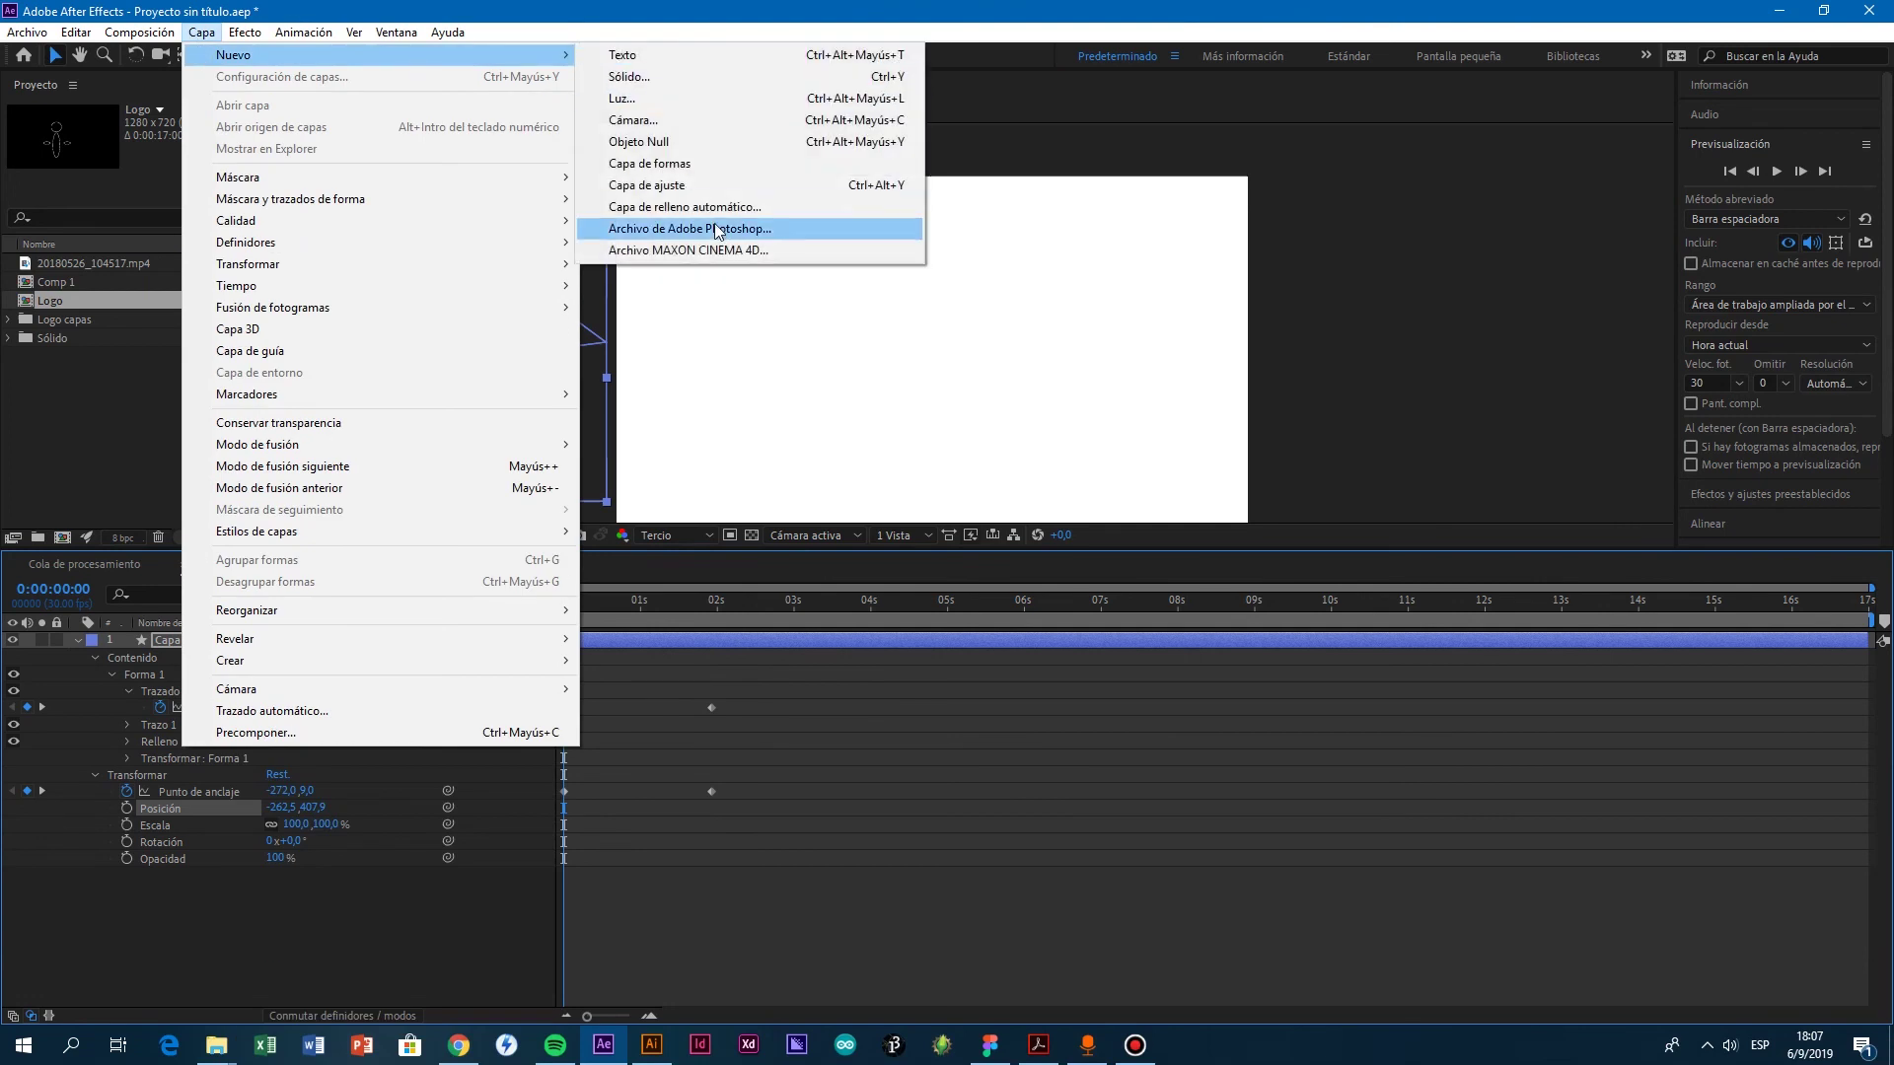
left_click(697, 174)
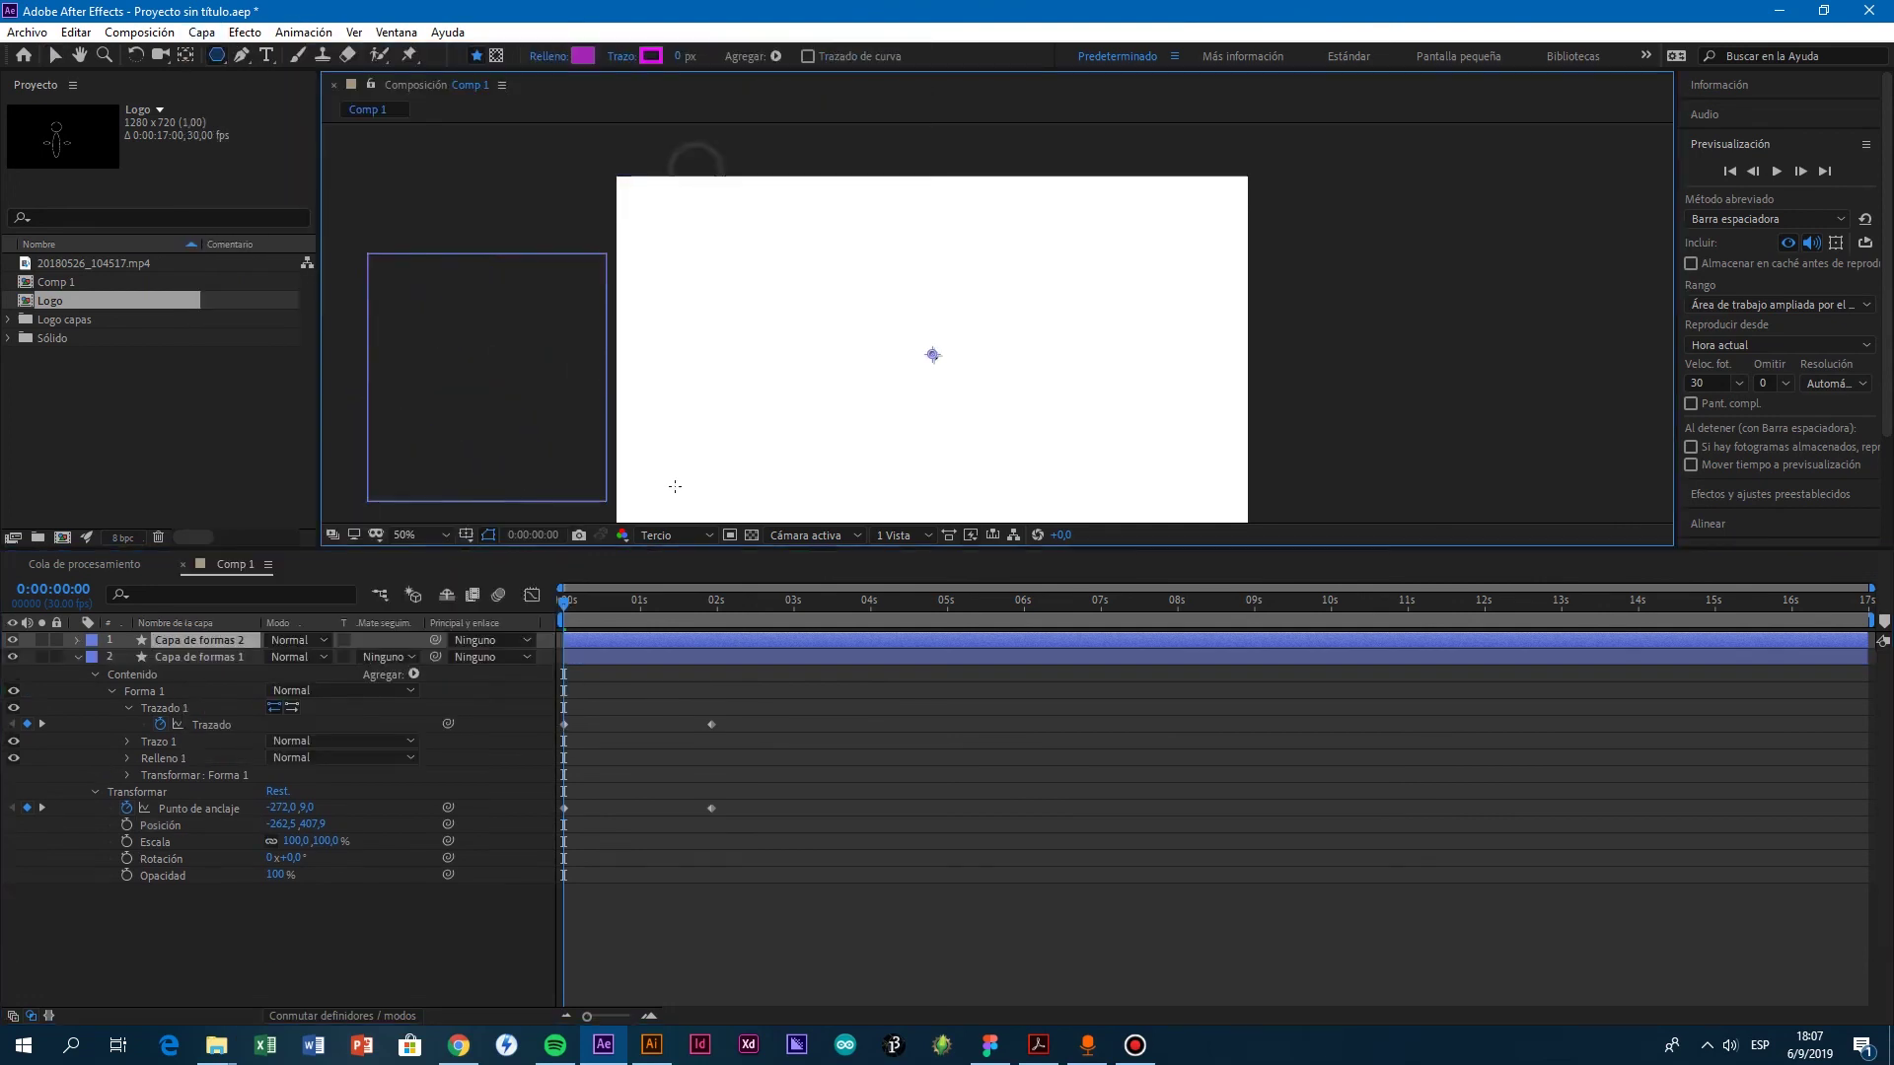
left_click(242, 55)
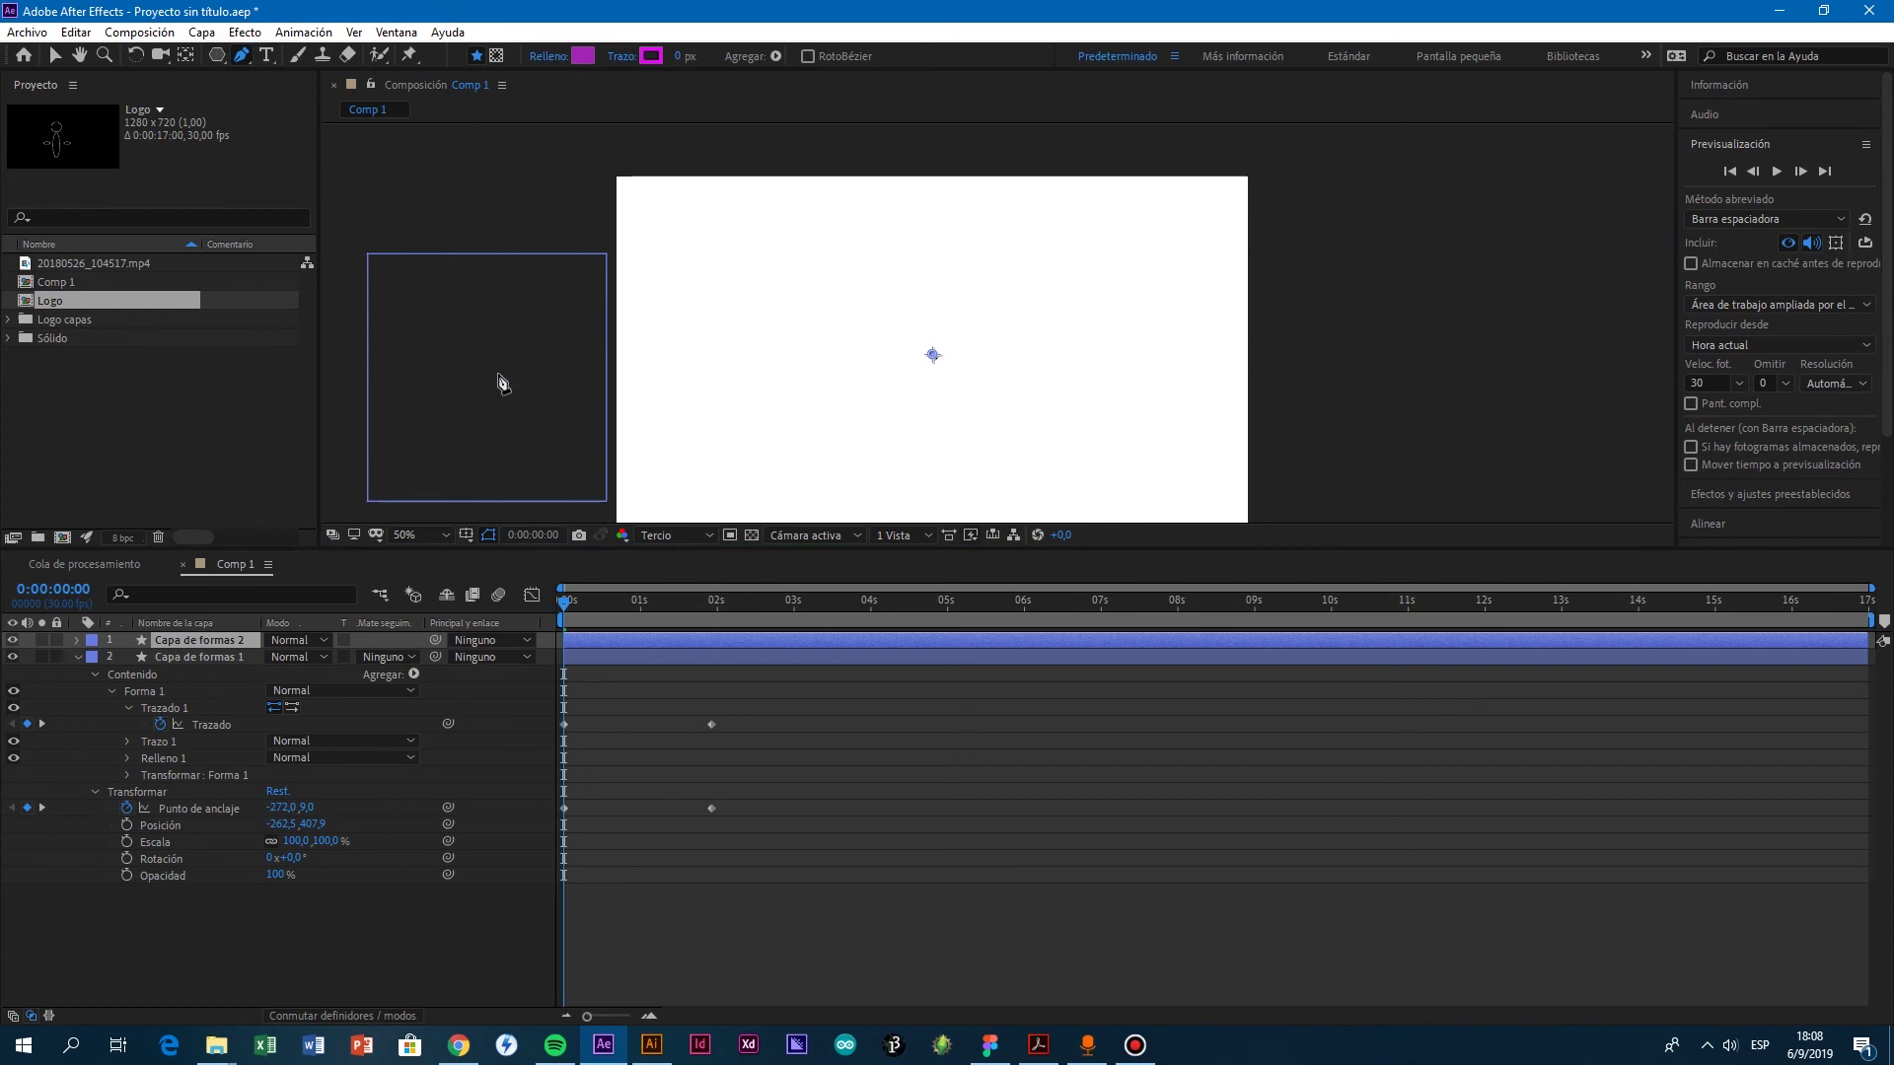
left_click(483, 377)
left_click_drag(850, 224, 983, 223)
left_click_drag(1254, 237, 1401, 303)
left_click(1501, 381)
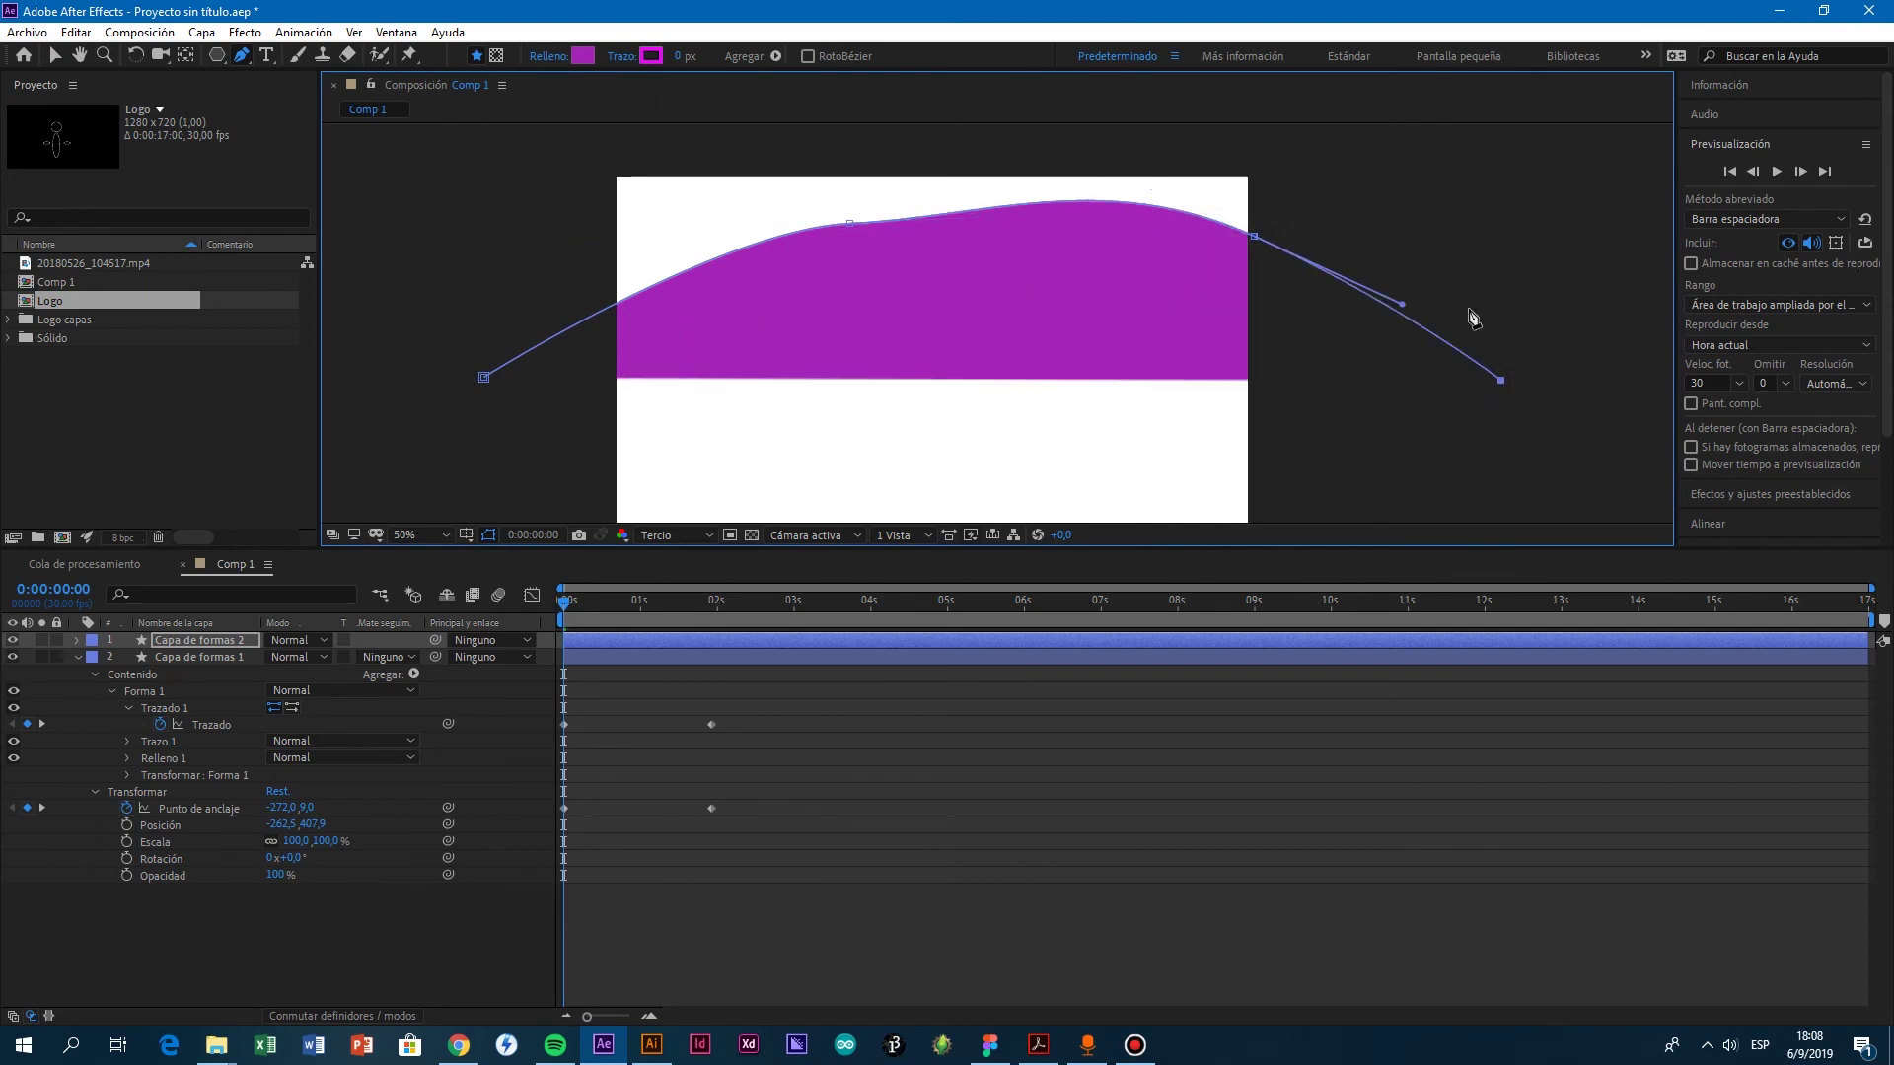
Step: Copy the Trazado of Capa de formas 2 and paste it into the Posición of Capa de formas 1 at 0 s
left_click(56, 55)
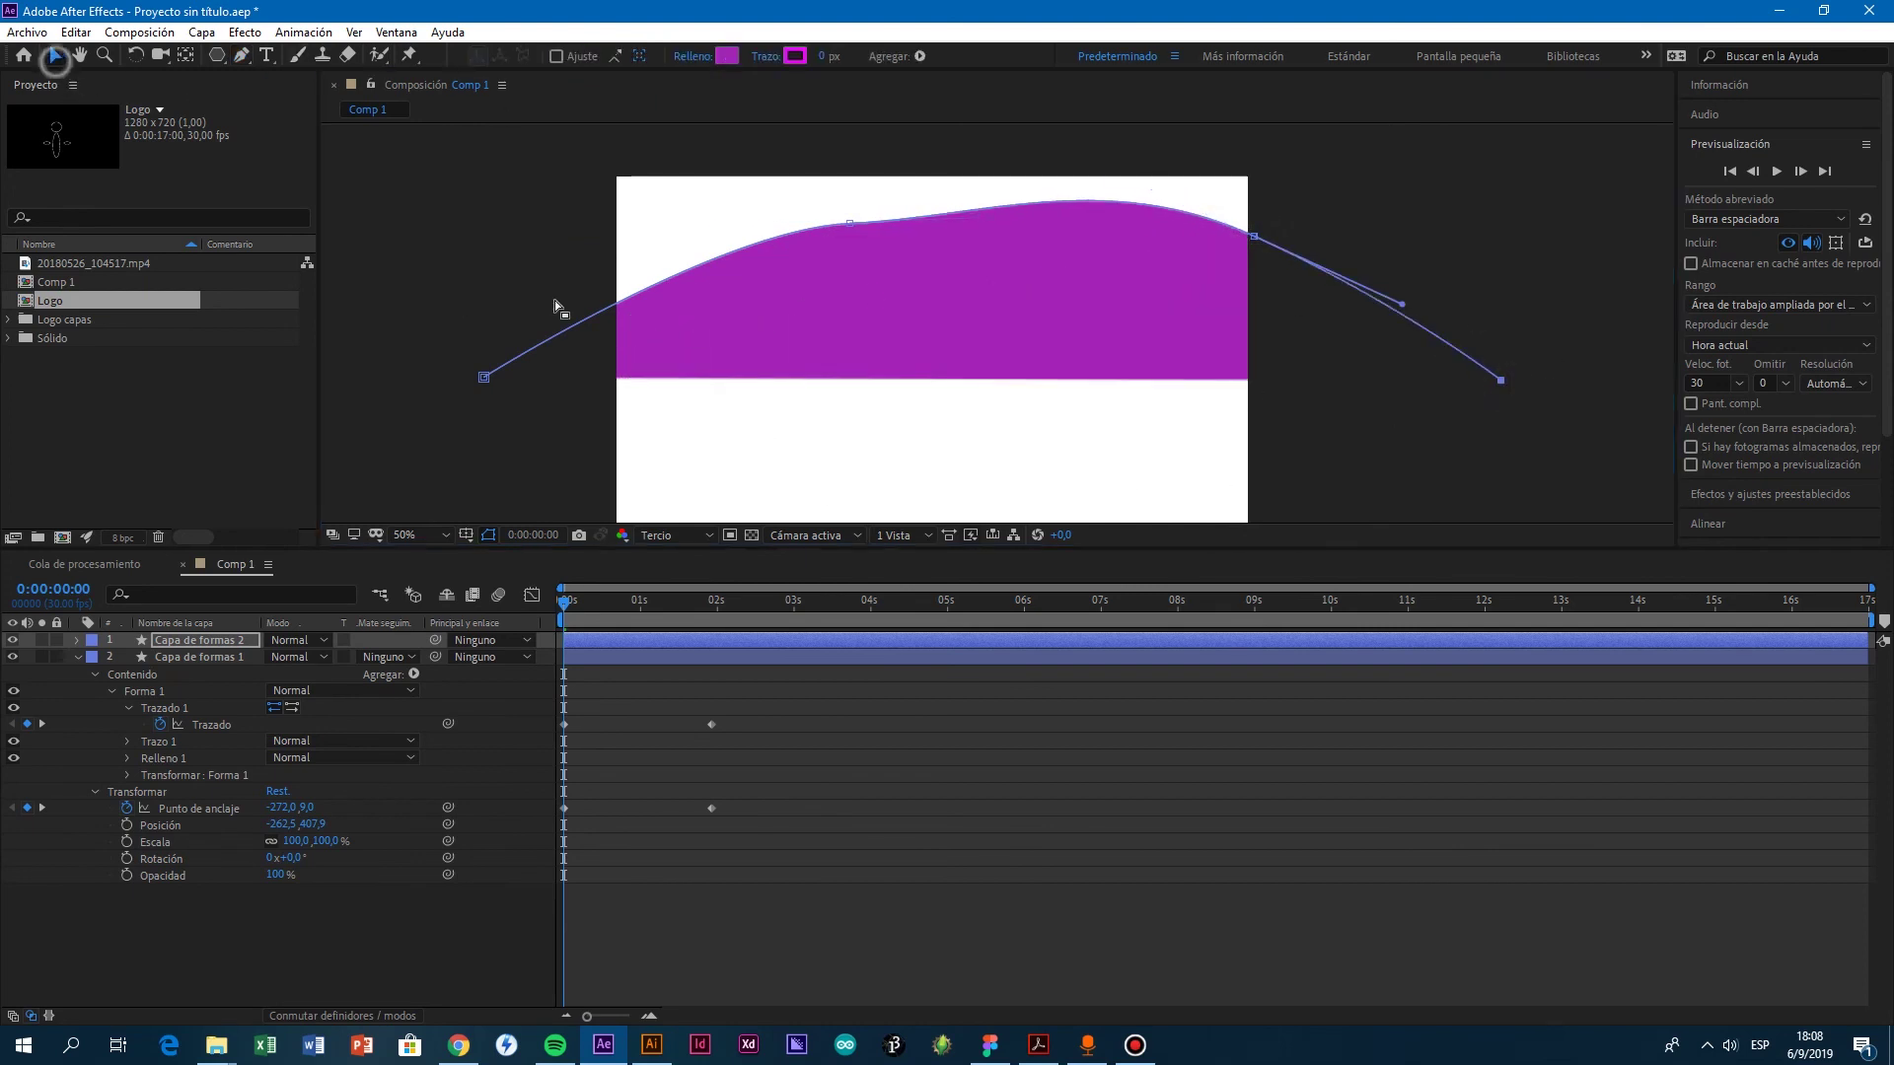
left_click(76, 640)
left_click(94, 659)
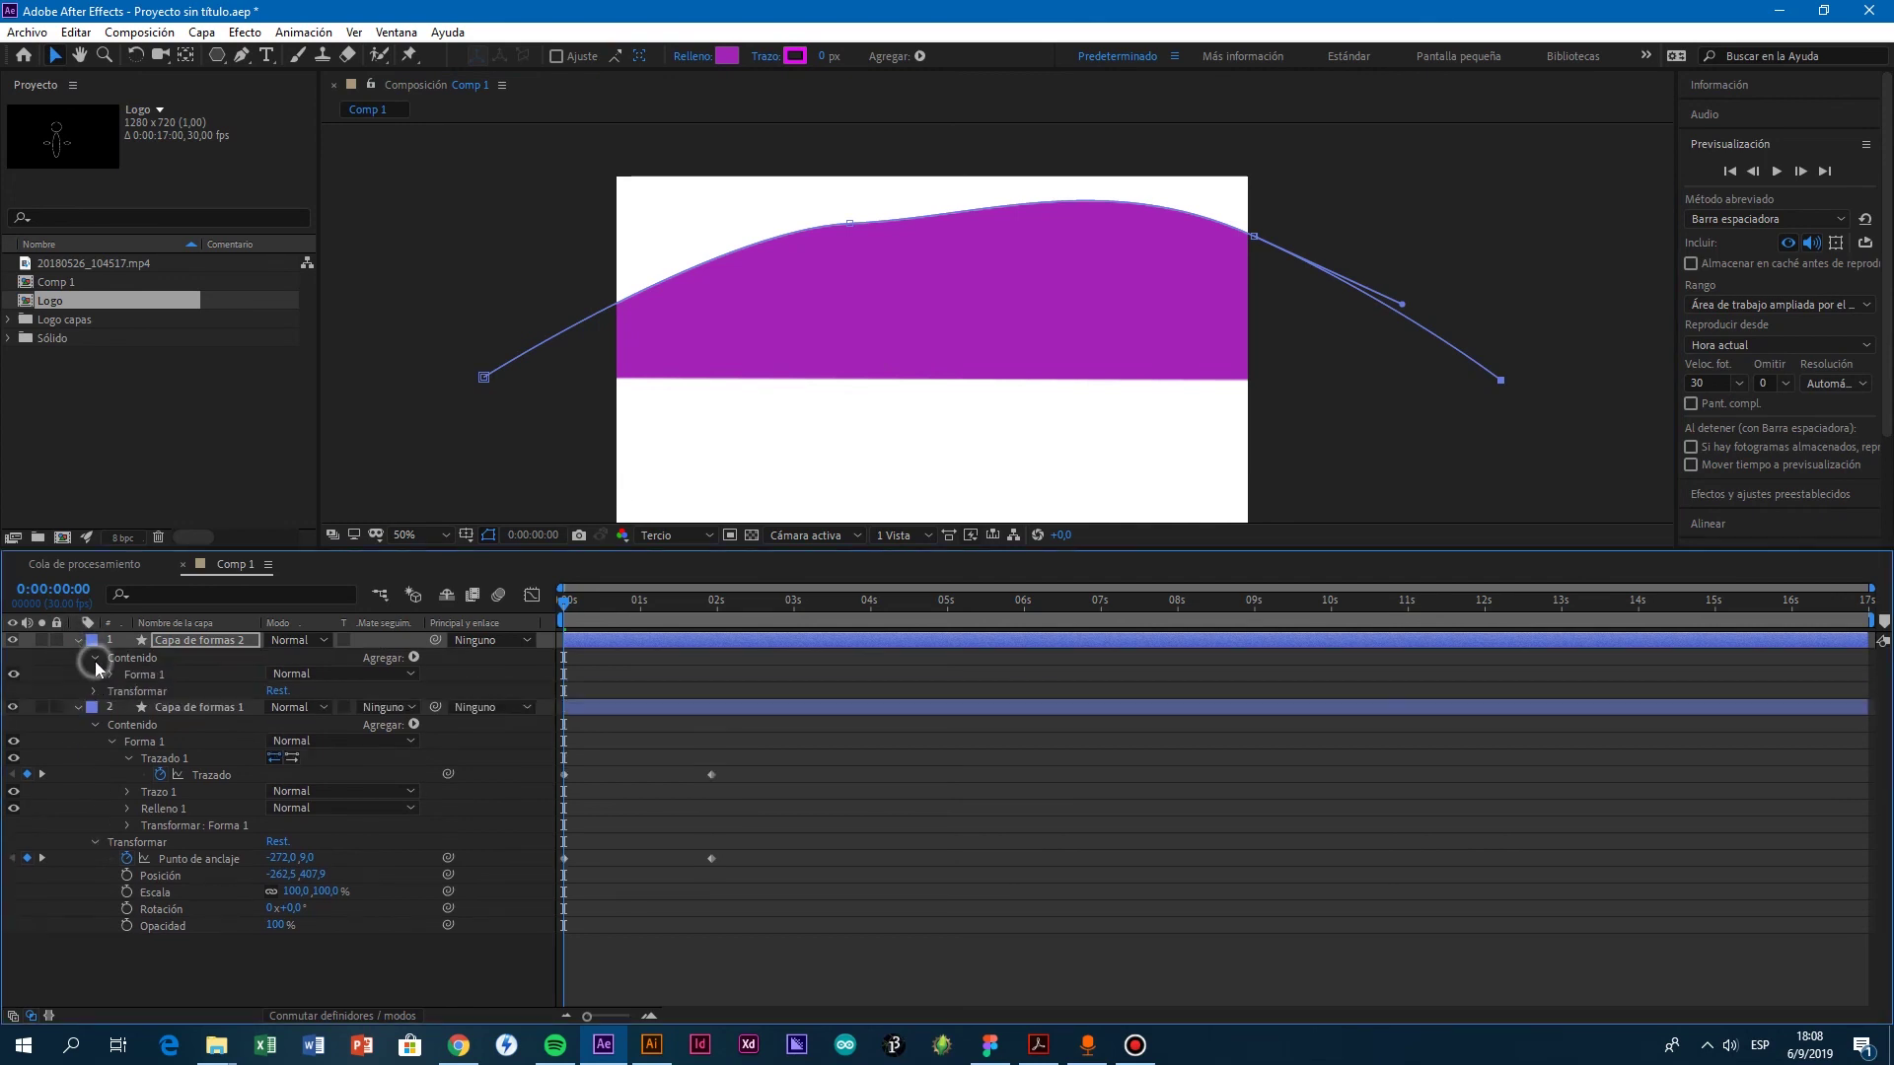
left_click(113, 676)
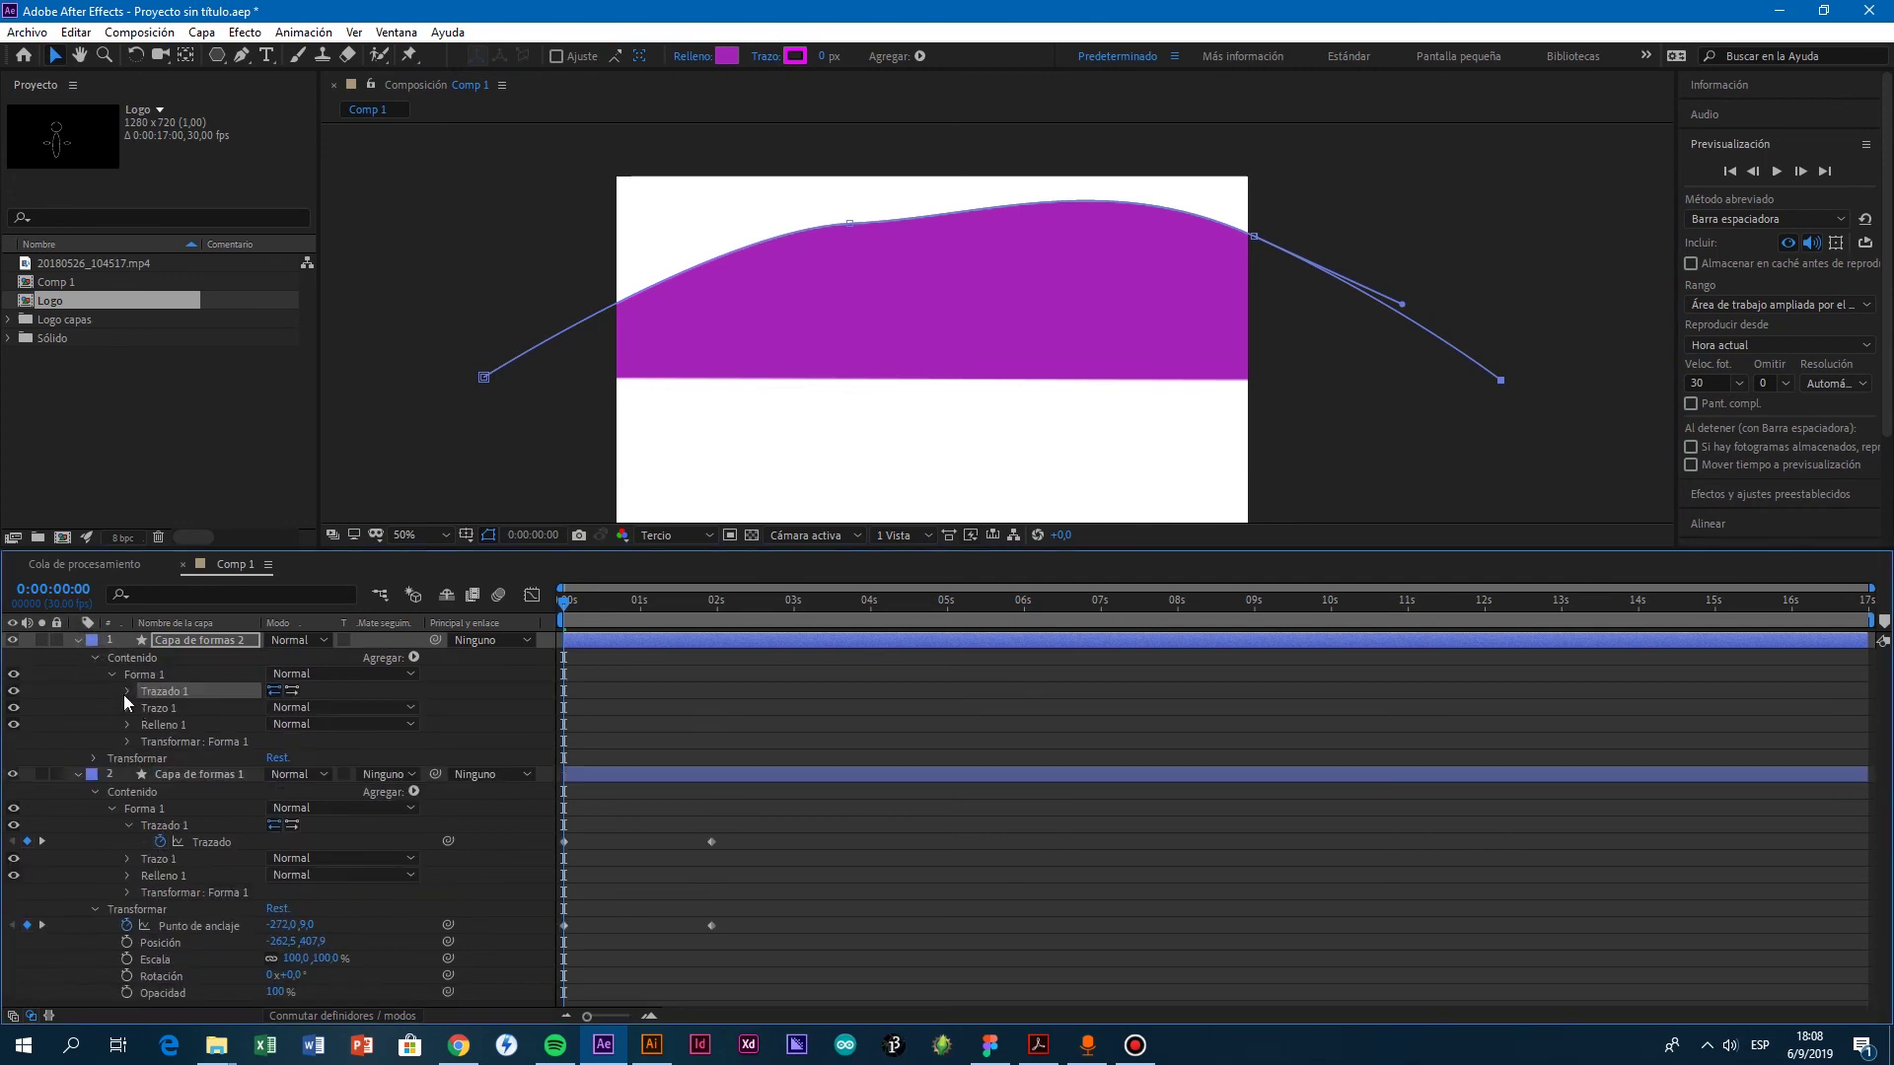
left_click(127, 692)
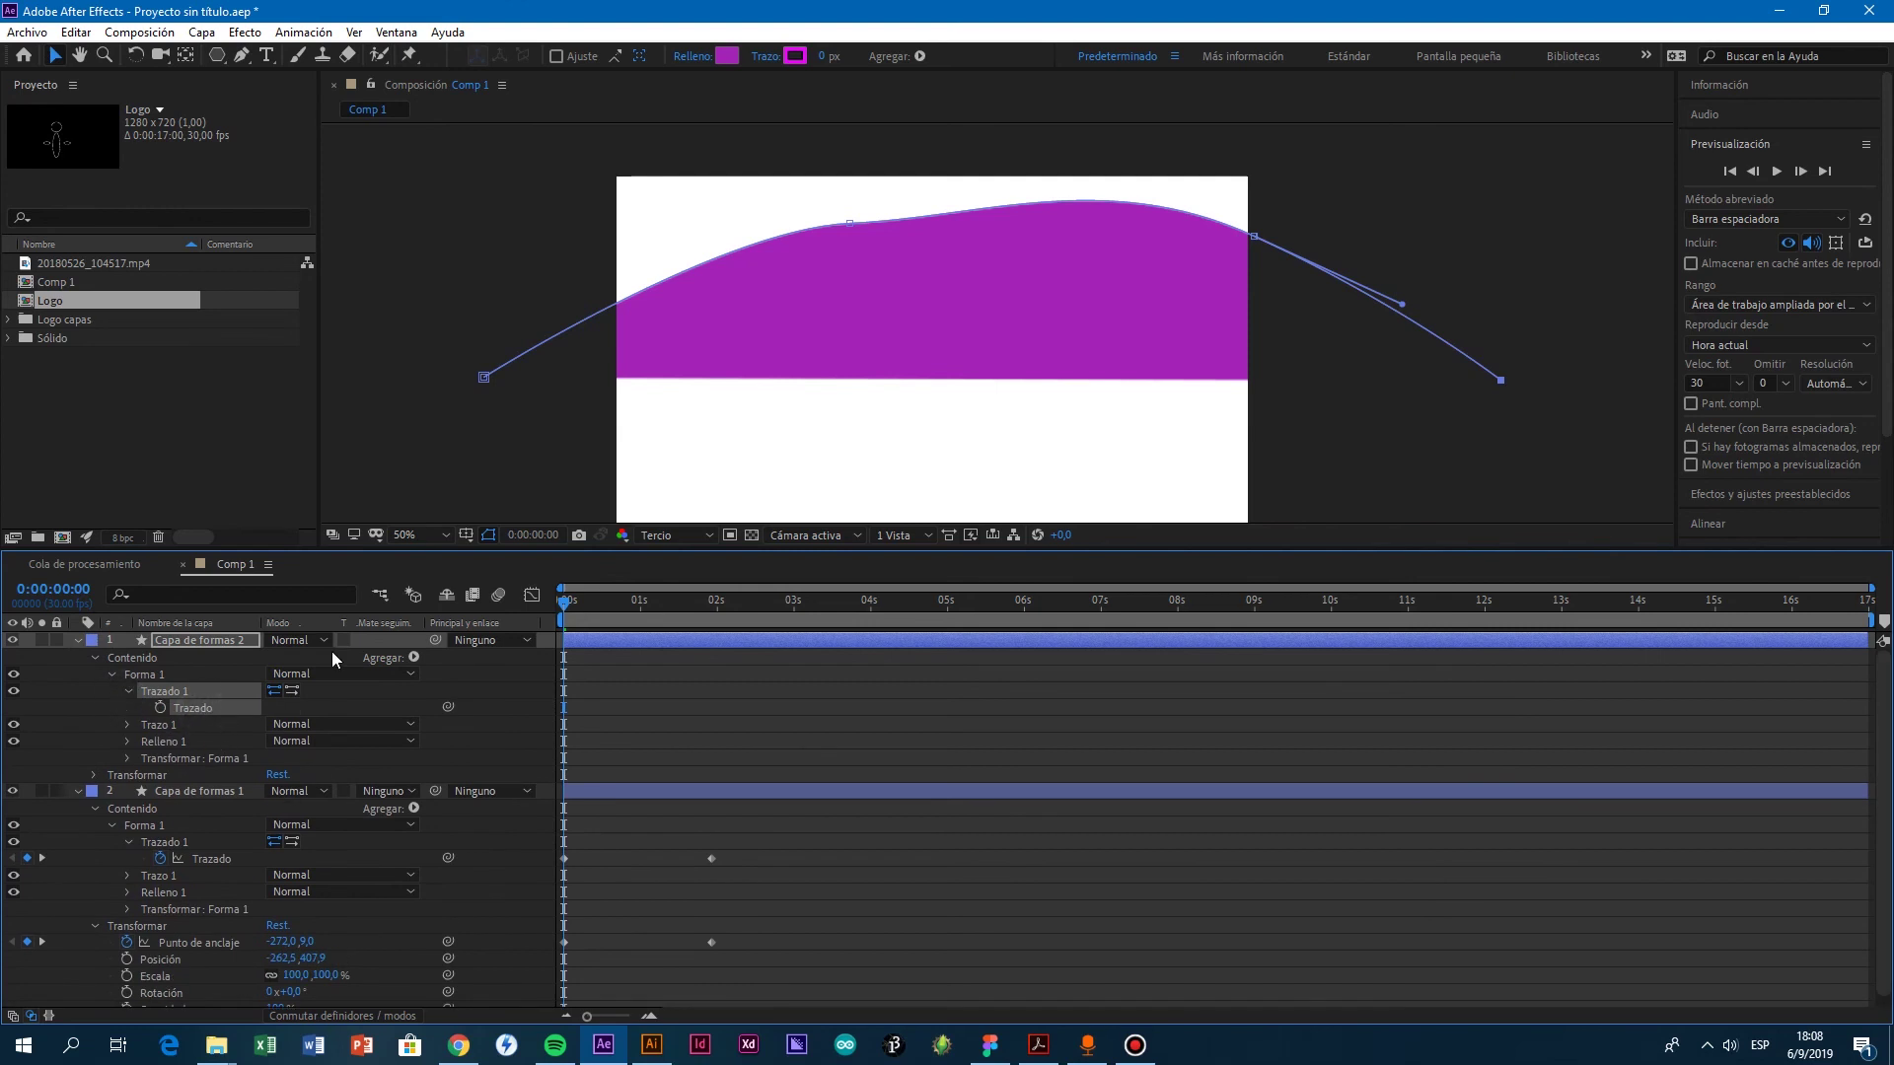
scroll(296, 878, "down", 1)
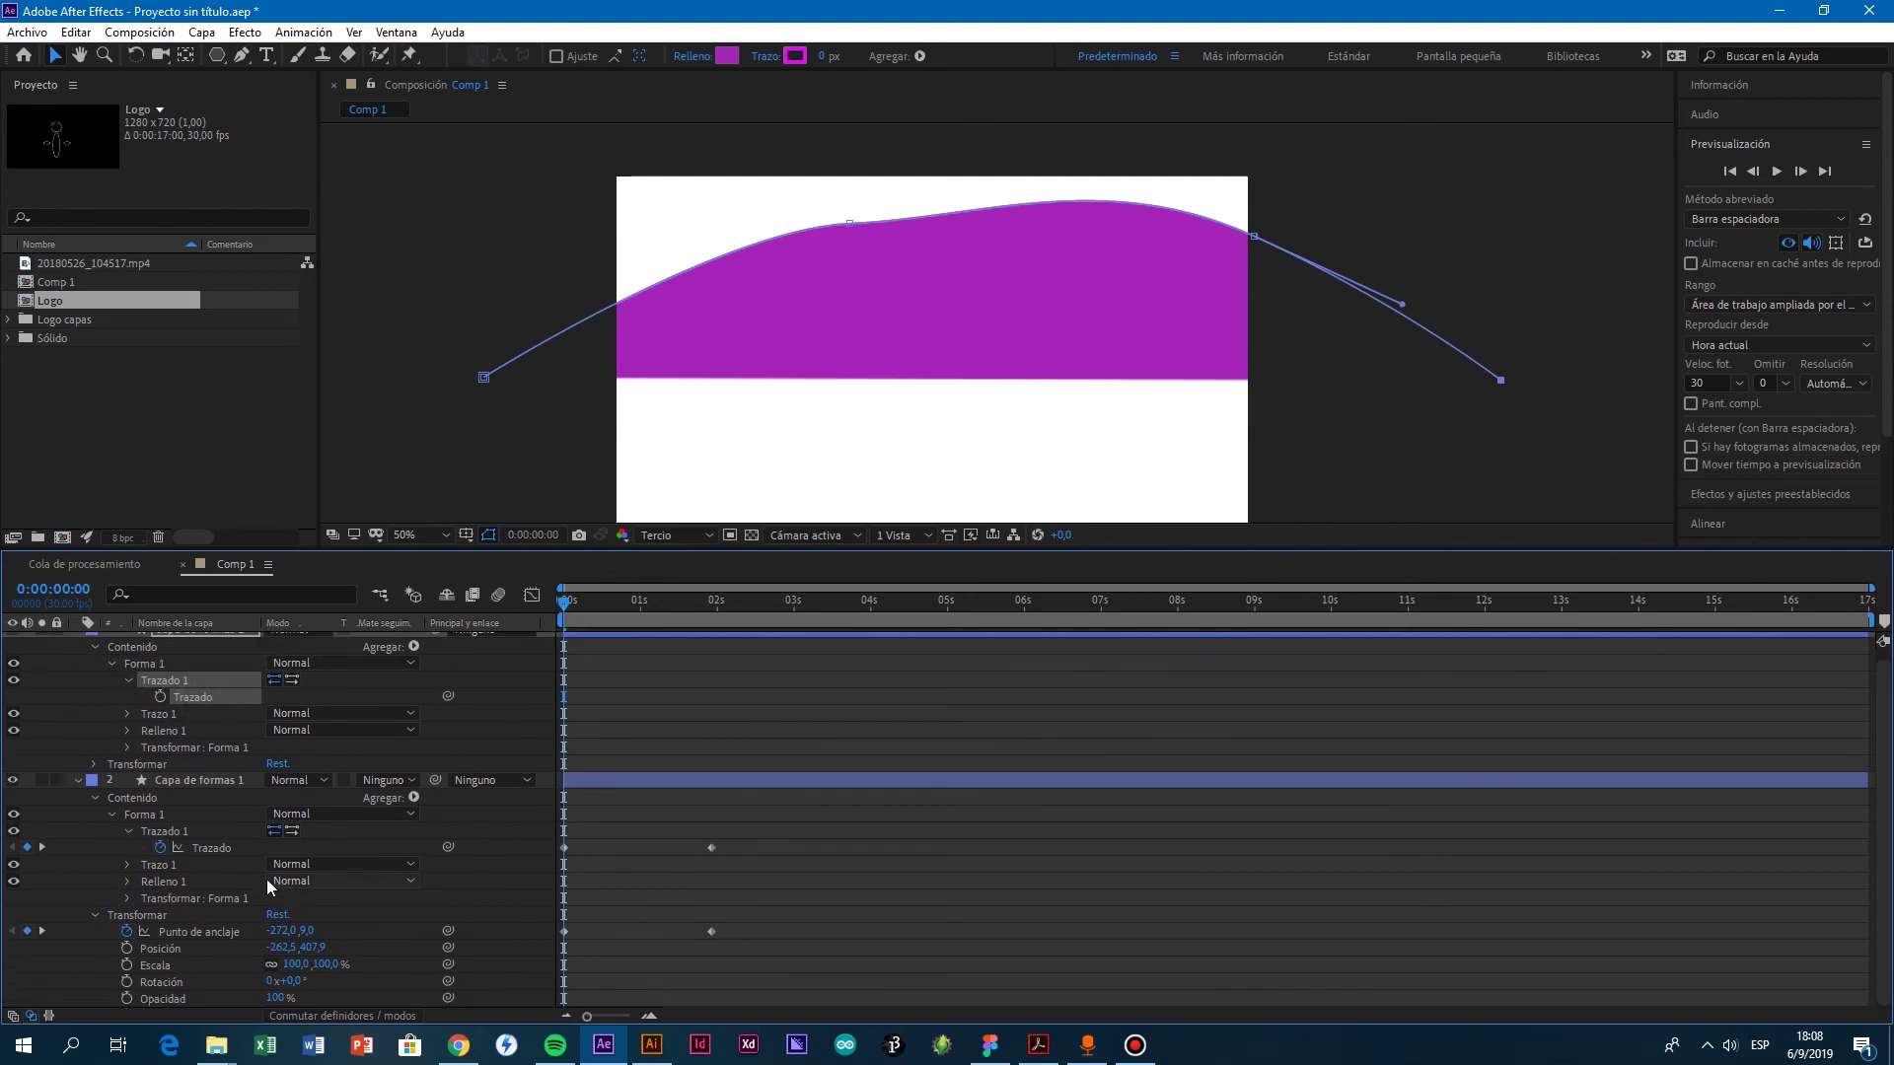
left_click(160, 949)
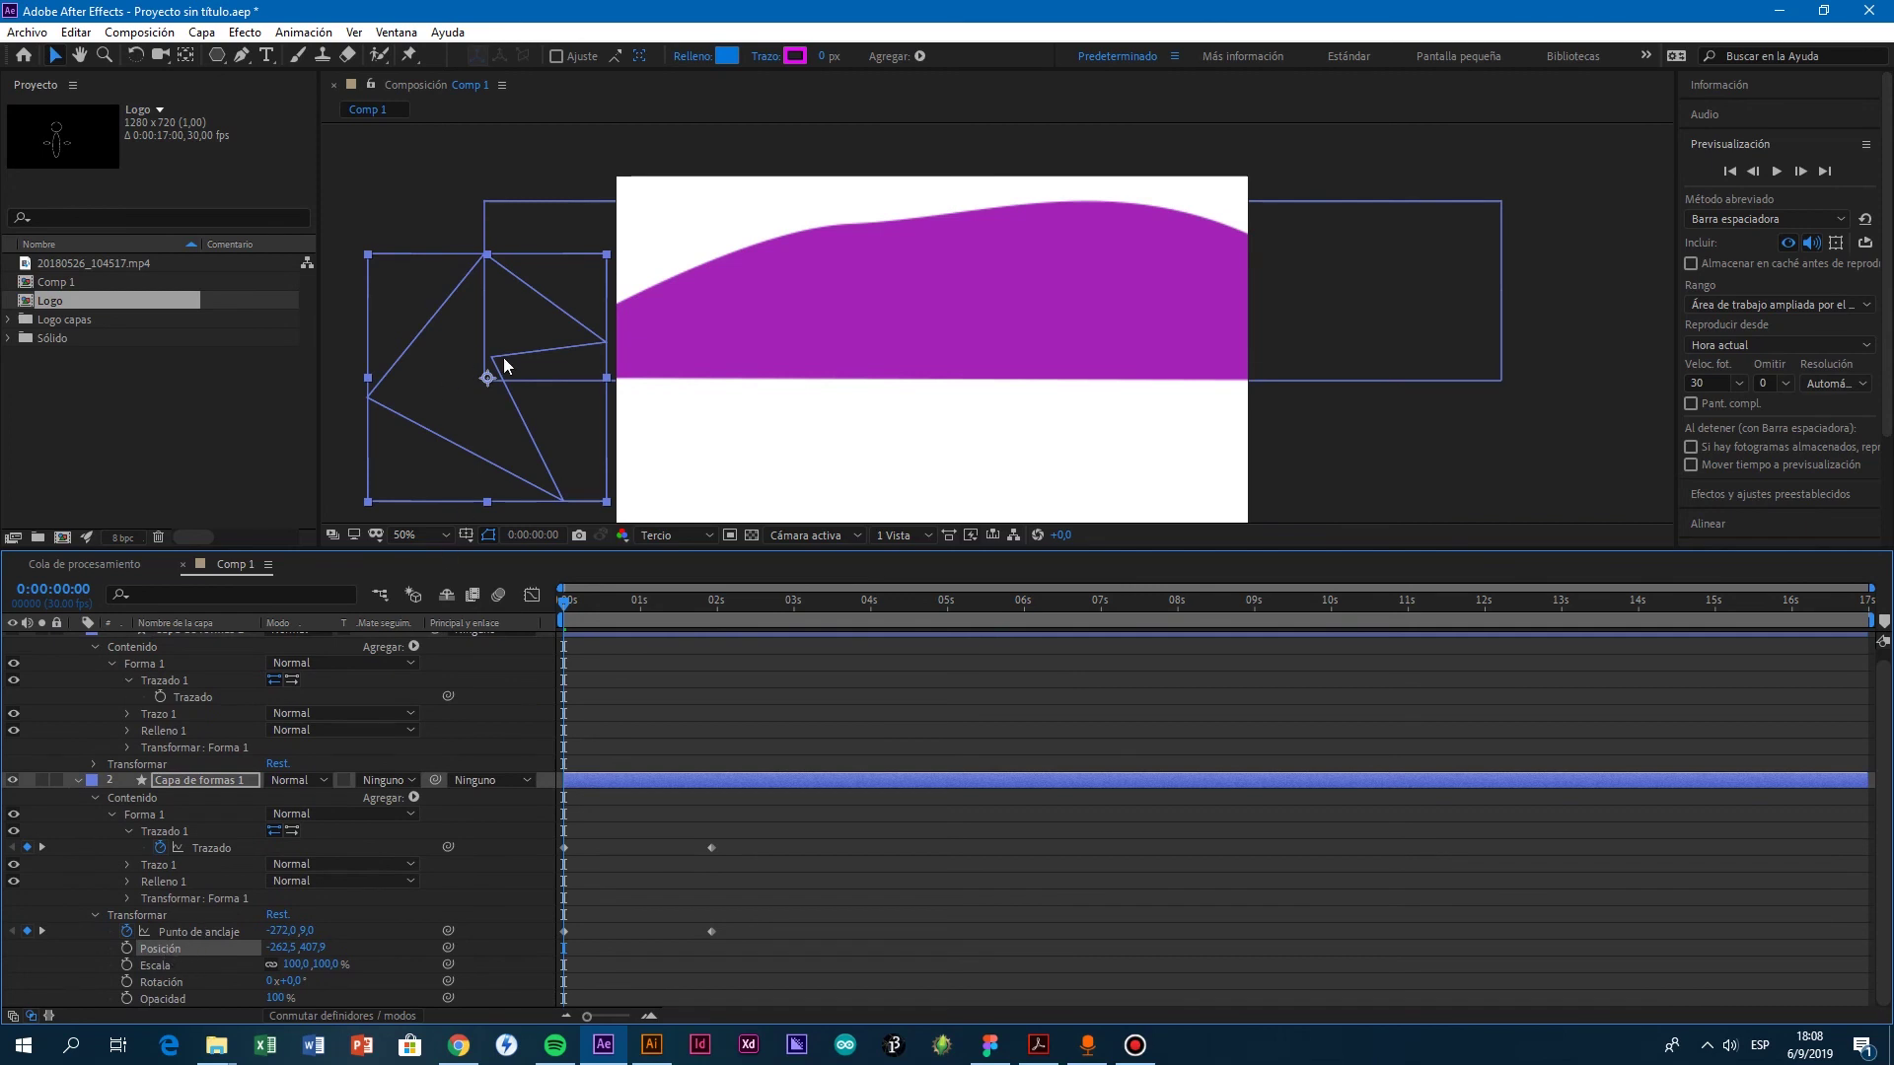
key("ctrl+v")
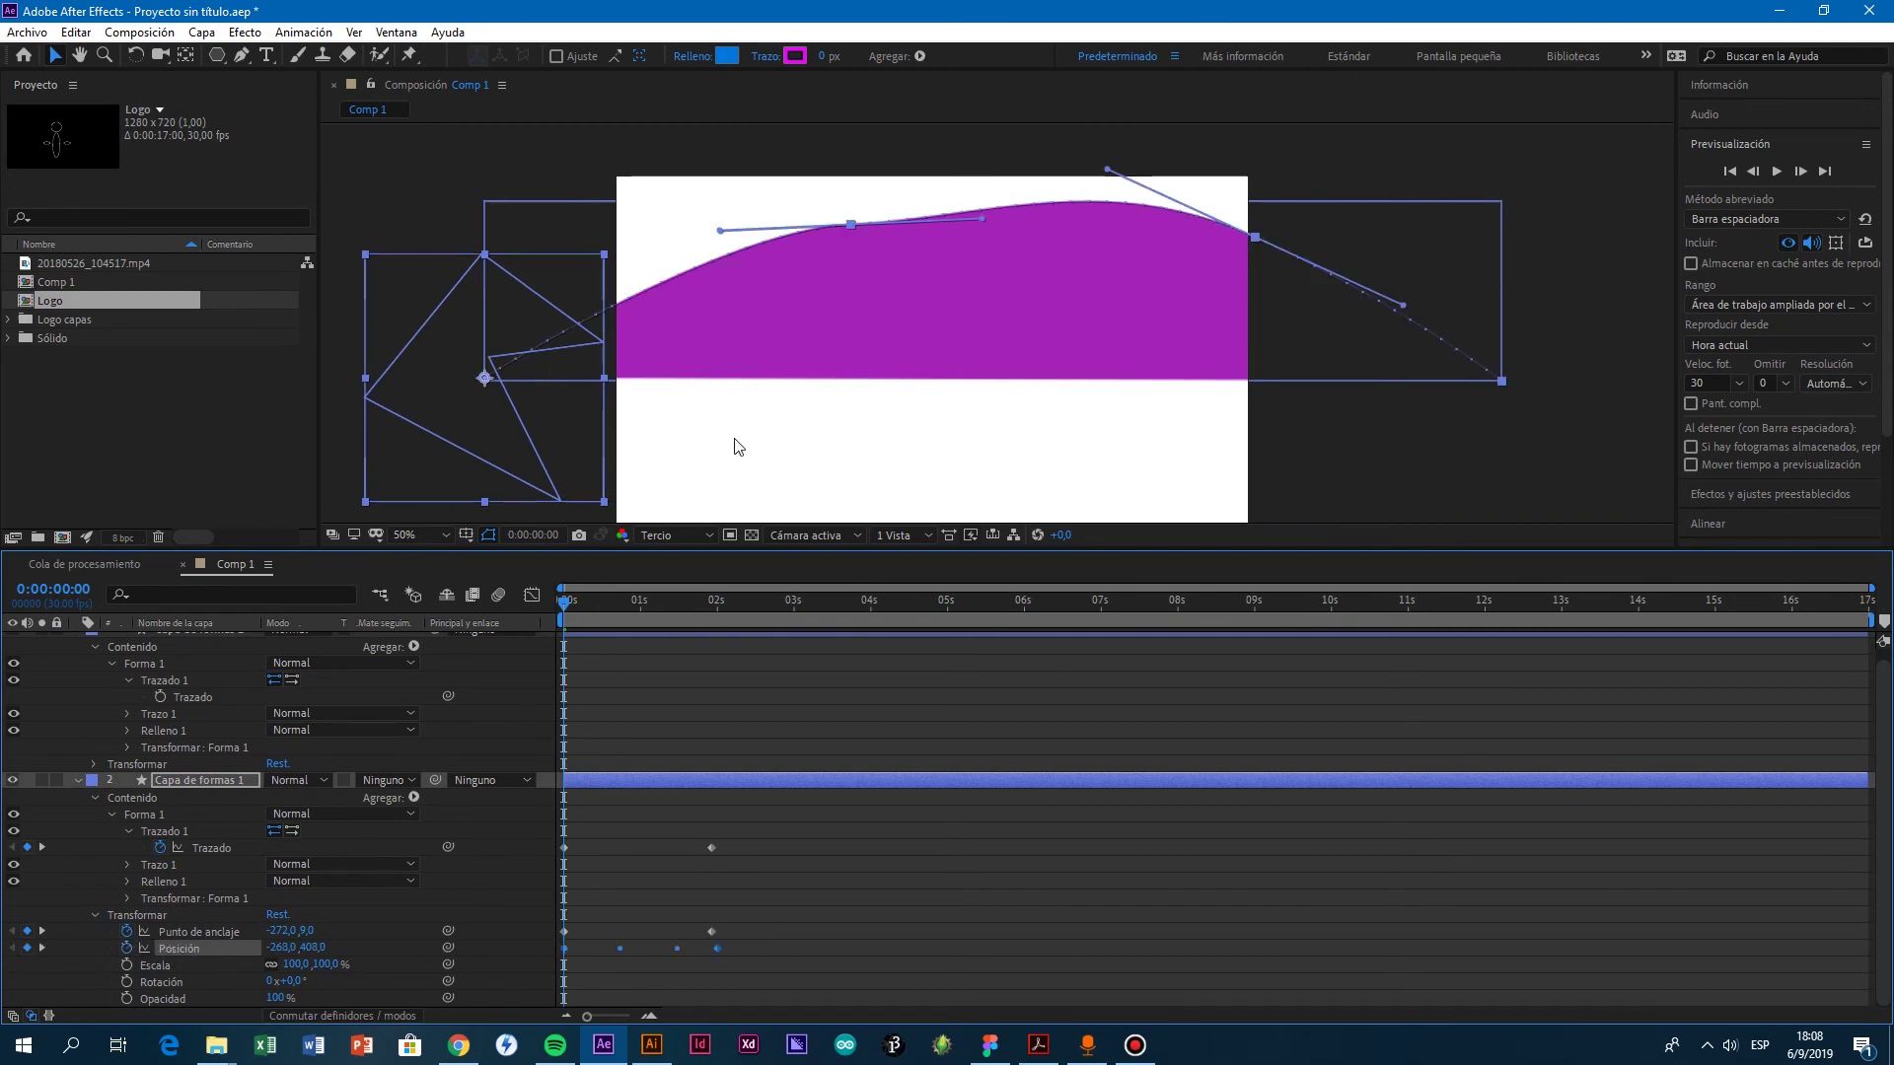
Step: Preview the blue shape travelling along the pasted motion path, and return to 0 s
left_click(1777, 171)
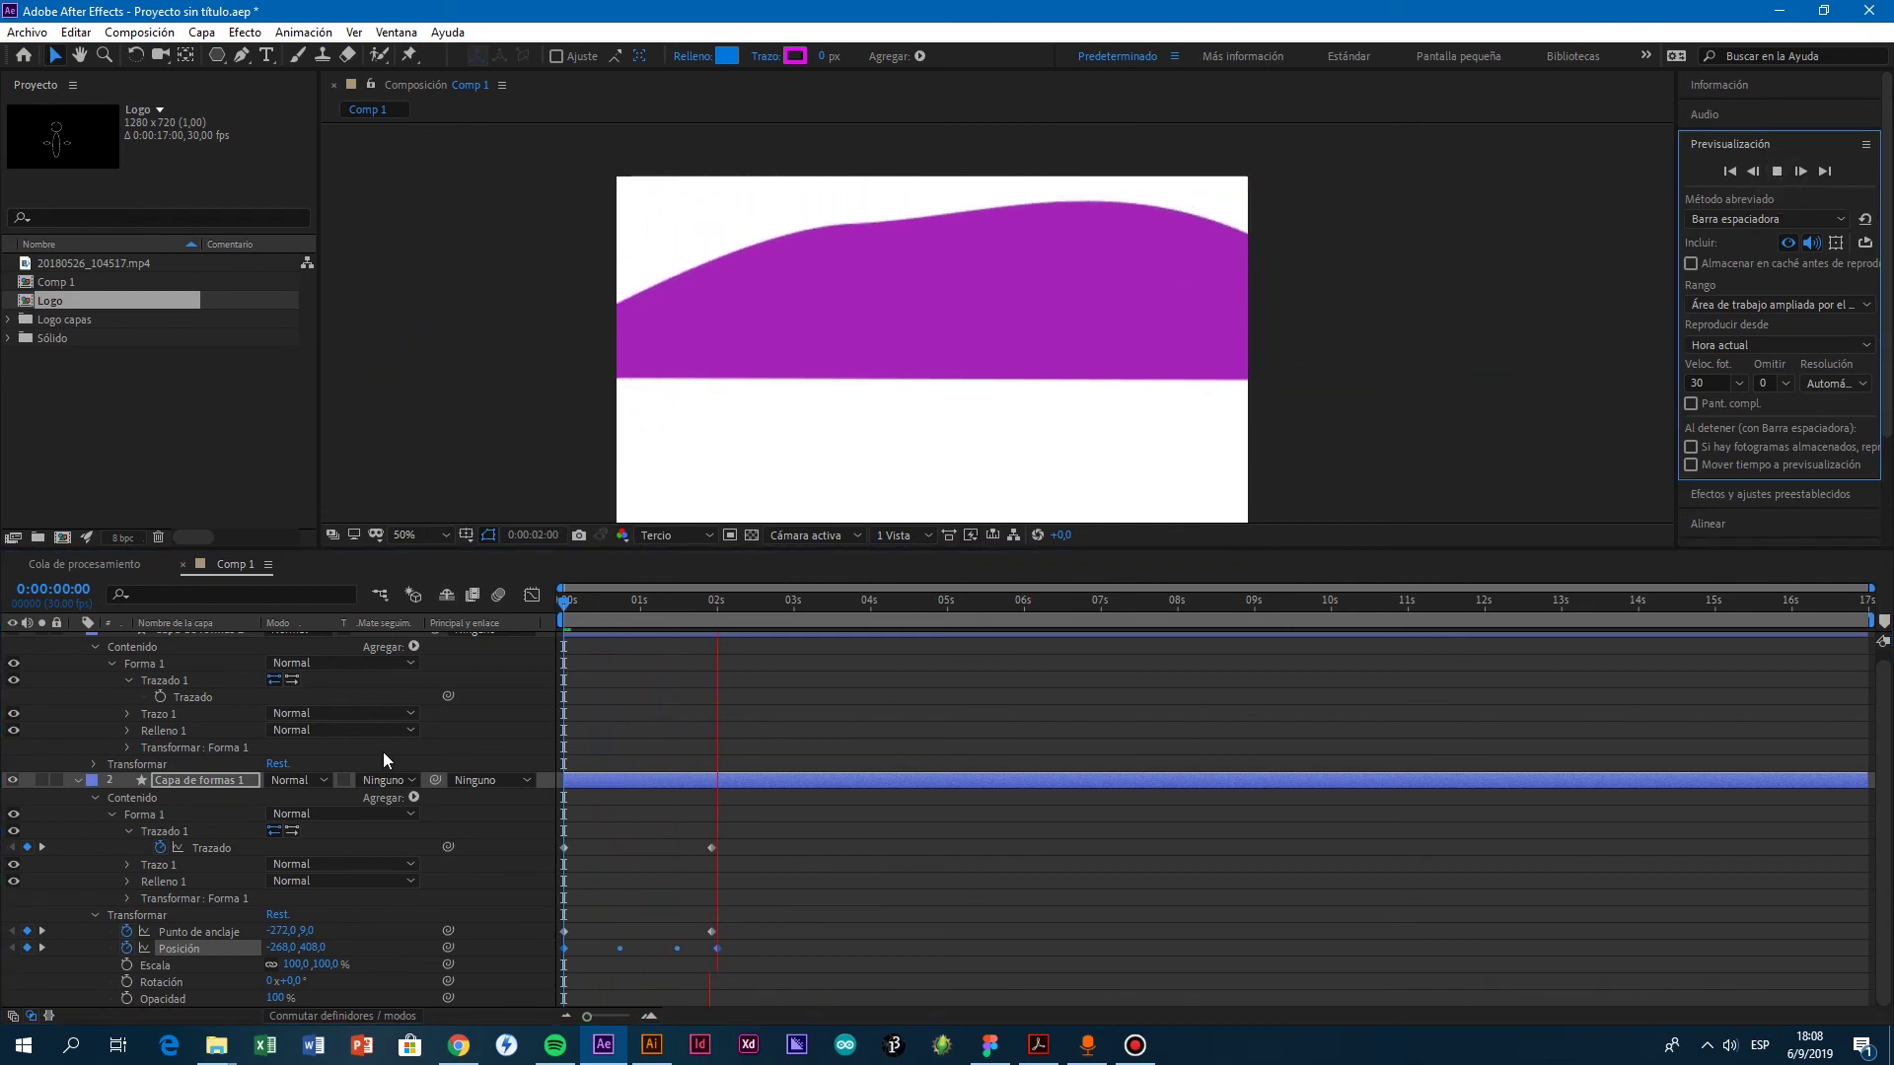
left_click(565, 614)
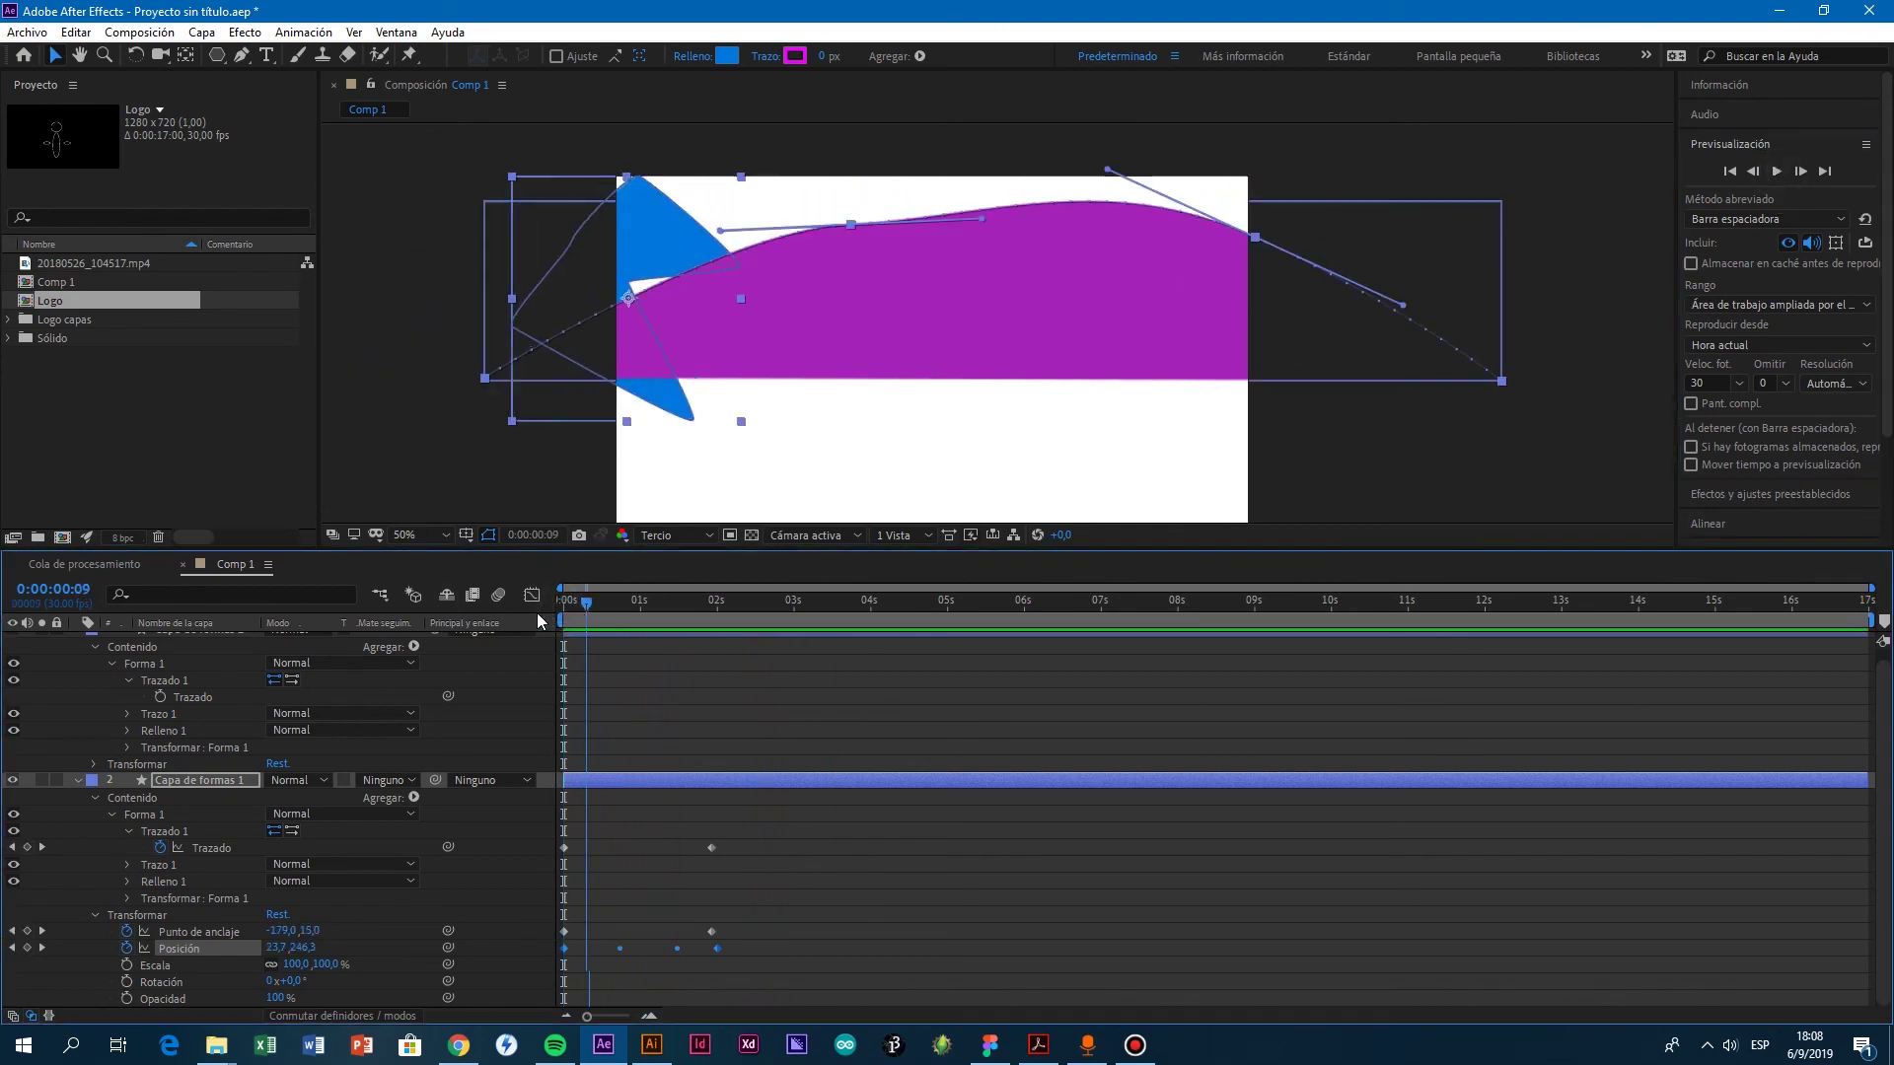
mouse_move(554, 613)
left_mouse_down()
mouse_move(667, 605)
mouse_move(564, 604)
left_mouse_up()
Step: Delete Capa de formas 2, the layer holding the drawn arched path
scroll(288, 700, "up", 1)
left_click(170, 641)
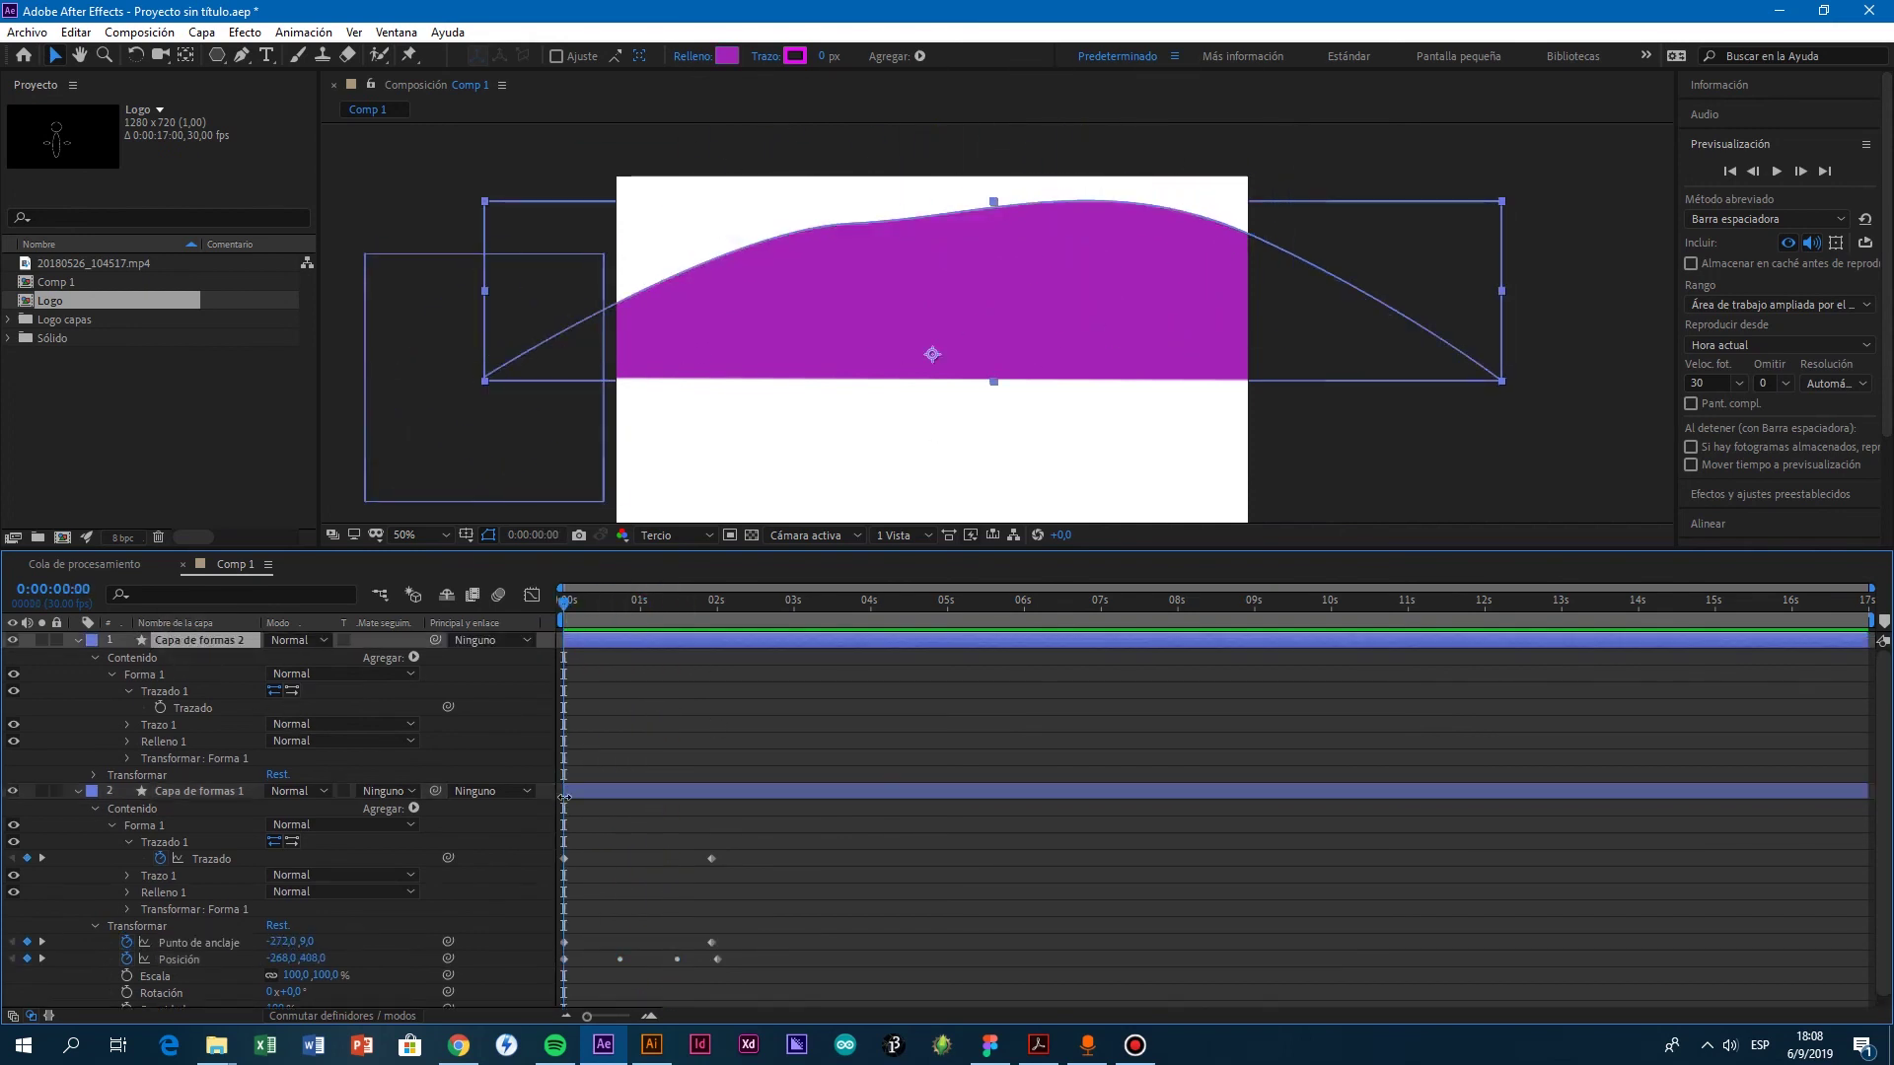
key("Delete")
Step: Play back the motion and morph of the remaining blue shape from the start
left_click_drag(567, 605, 642, 614)
key("space")
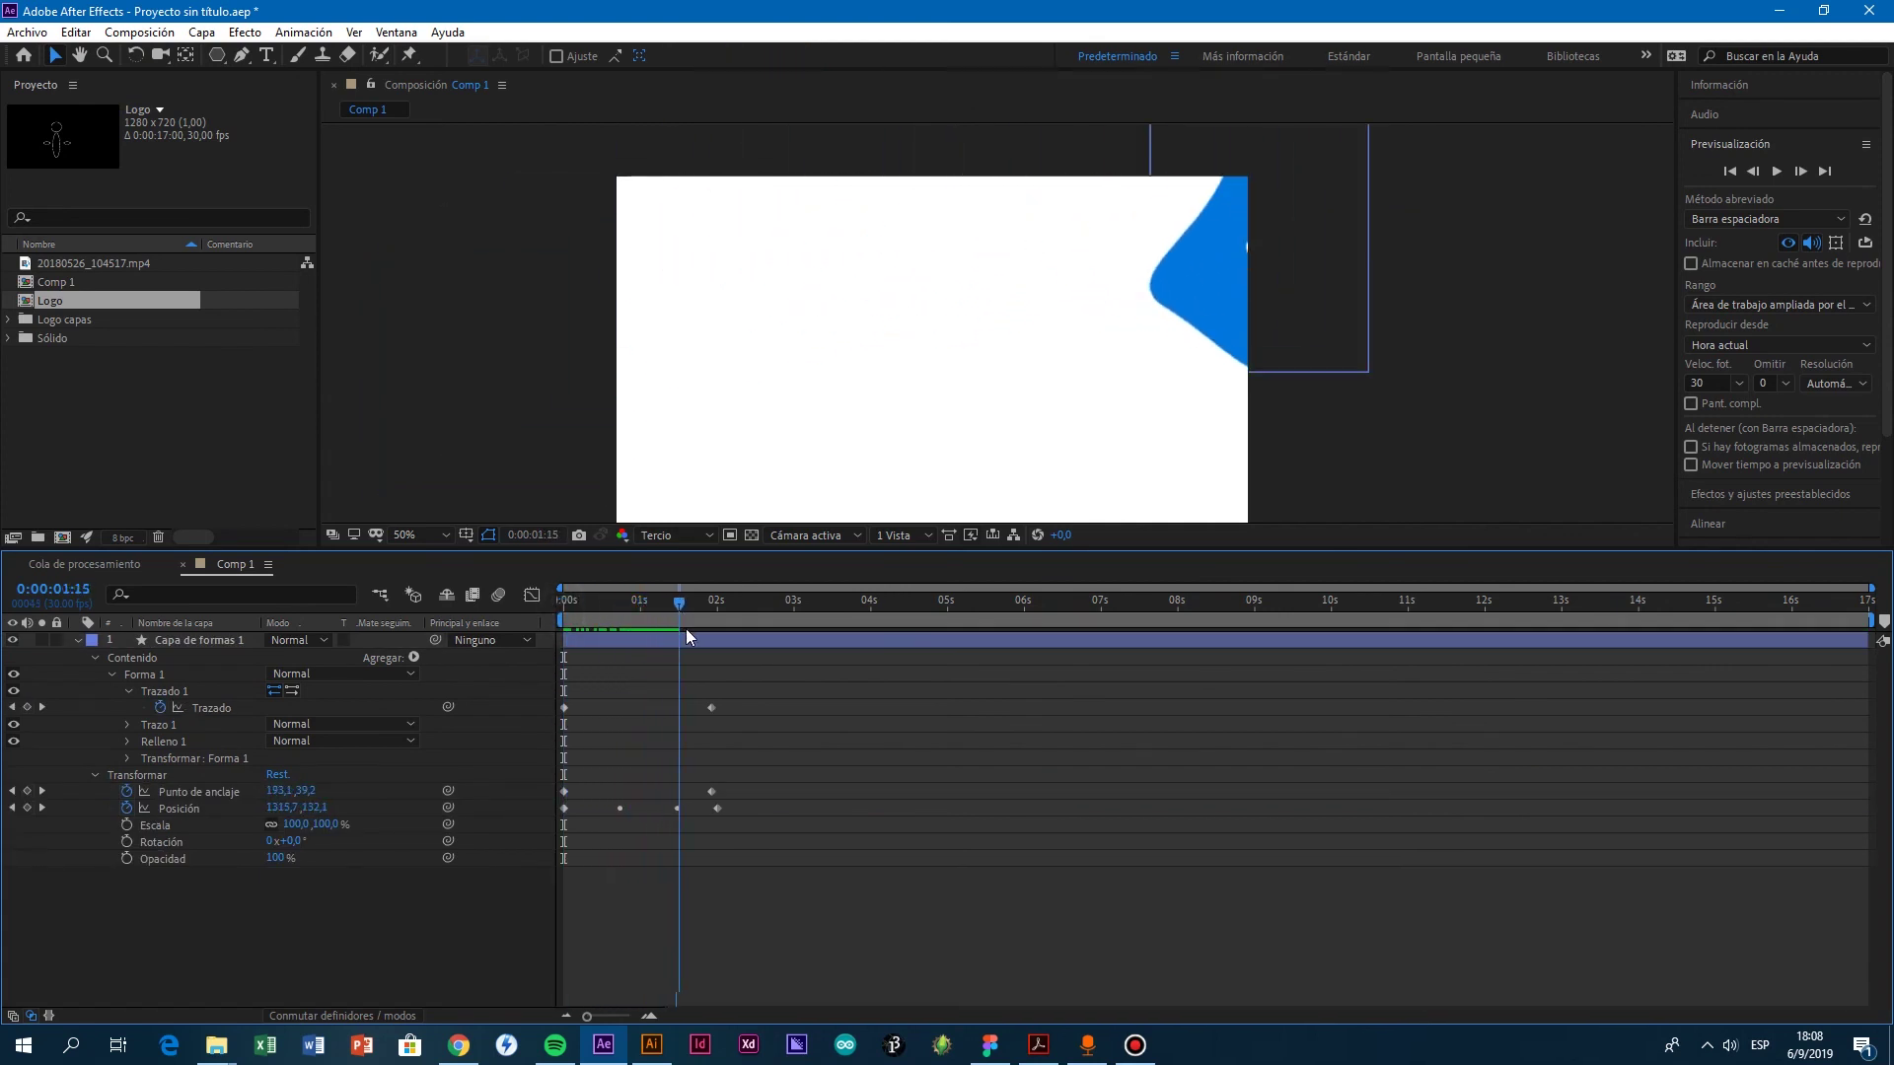
key("space")
key("Home")
key("space")
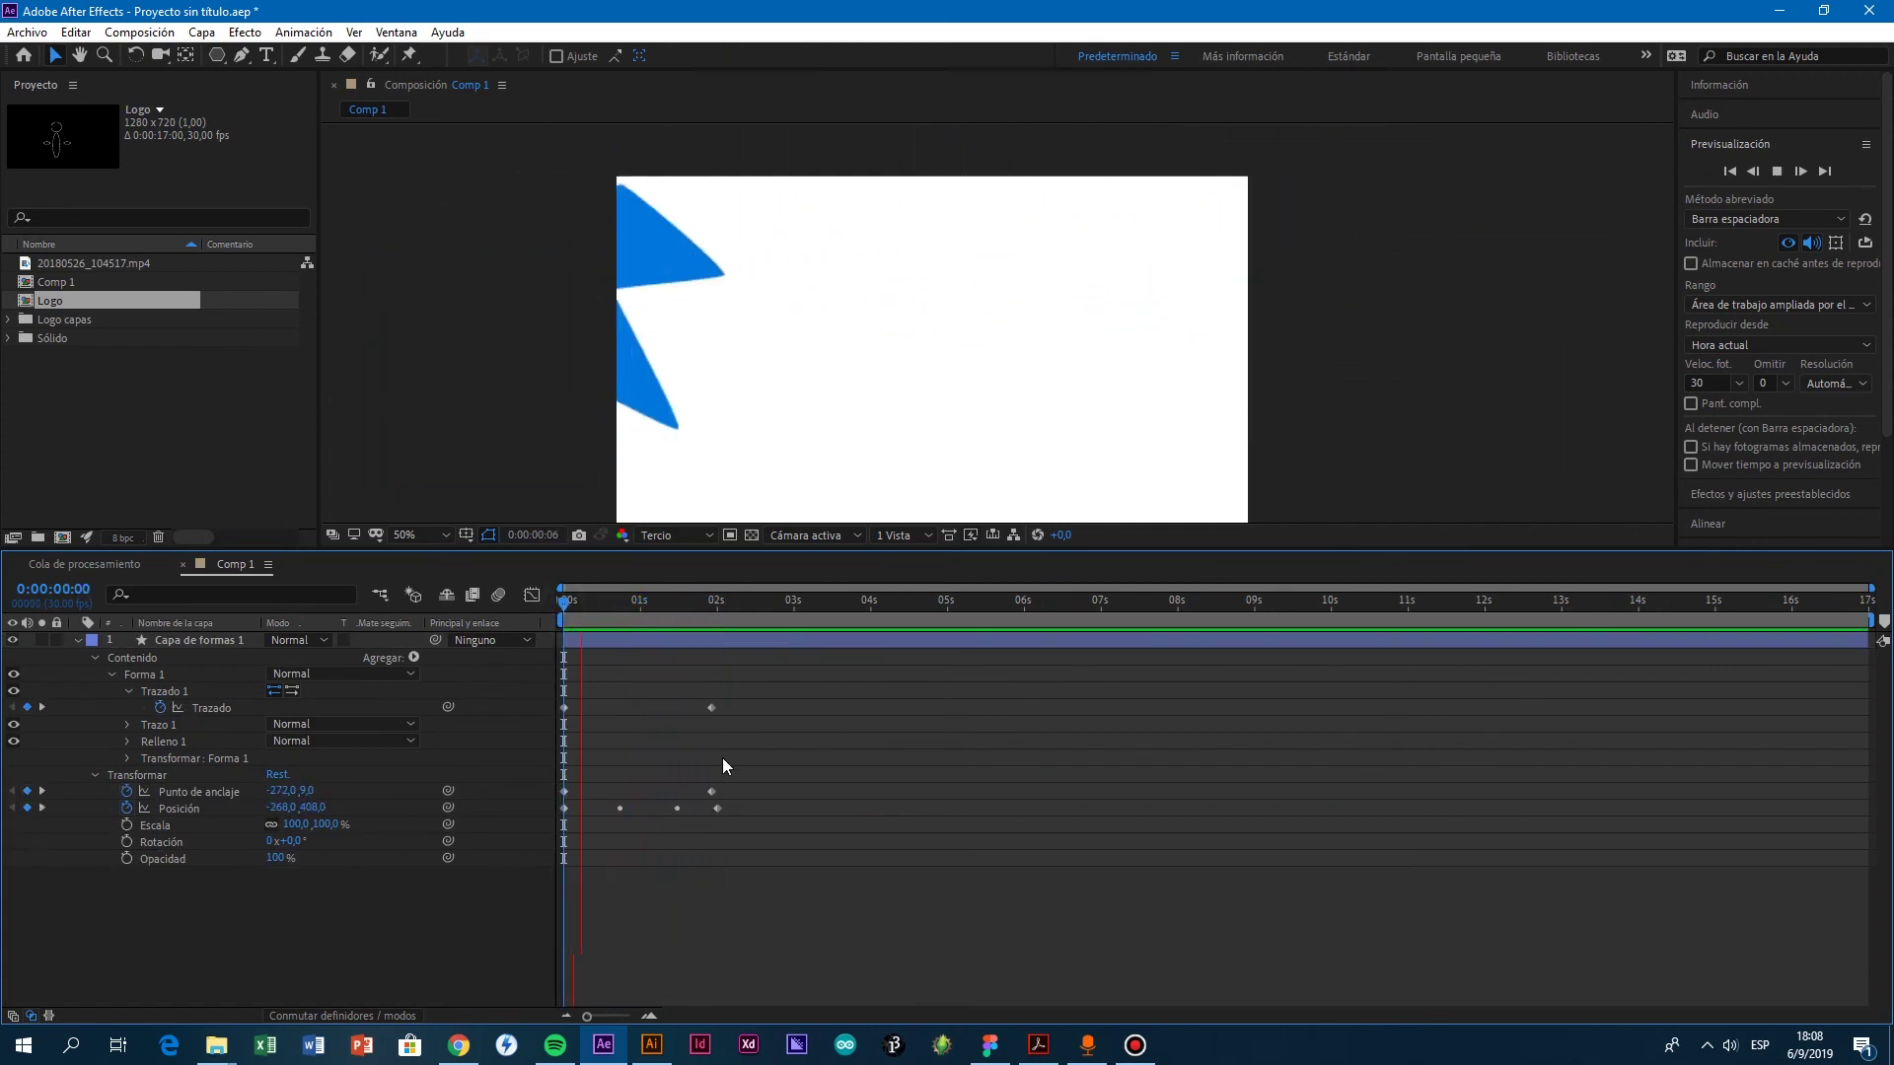
left_click_drag(602, 603, 219, 679)
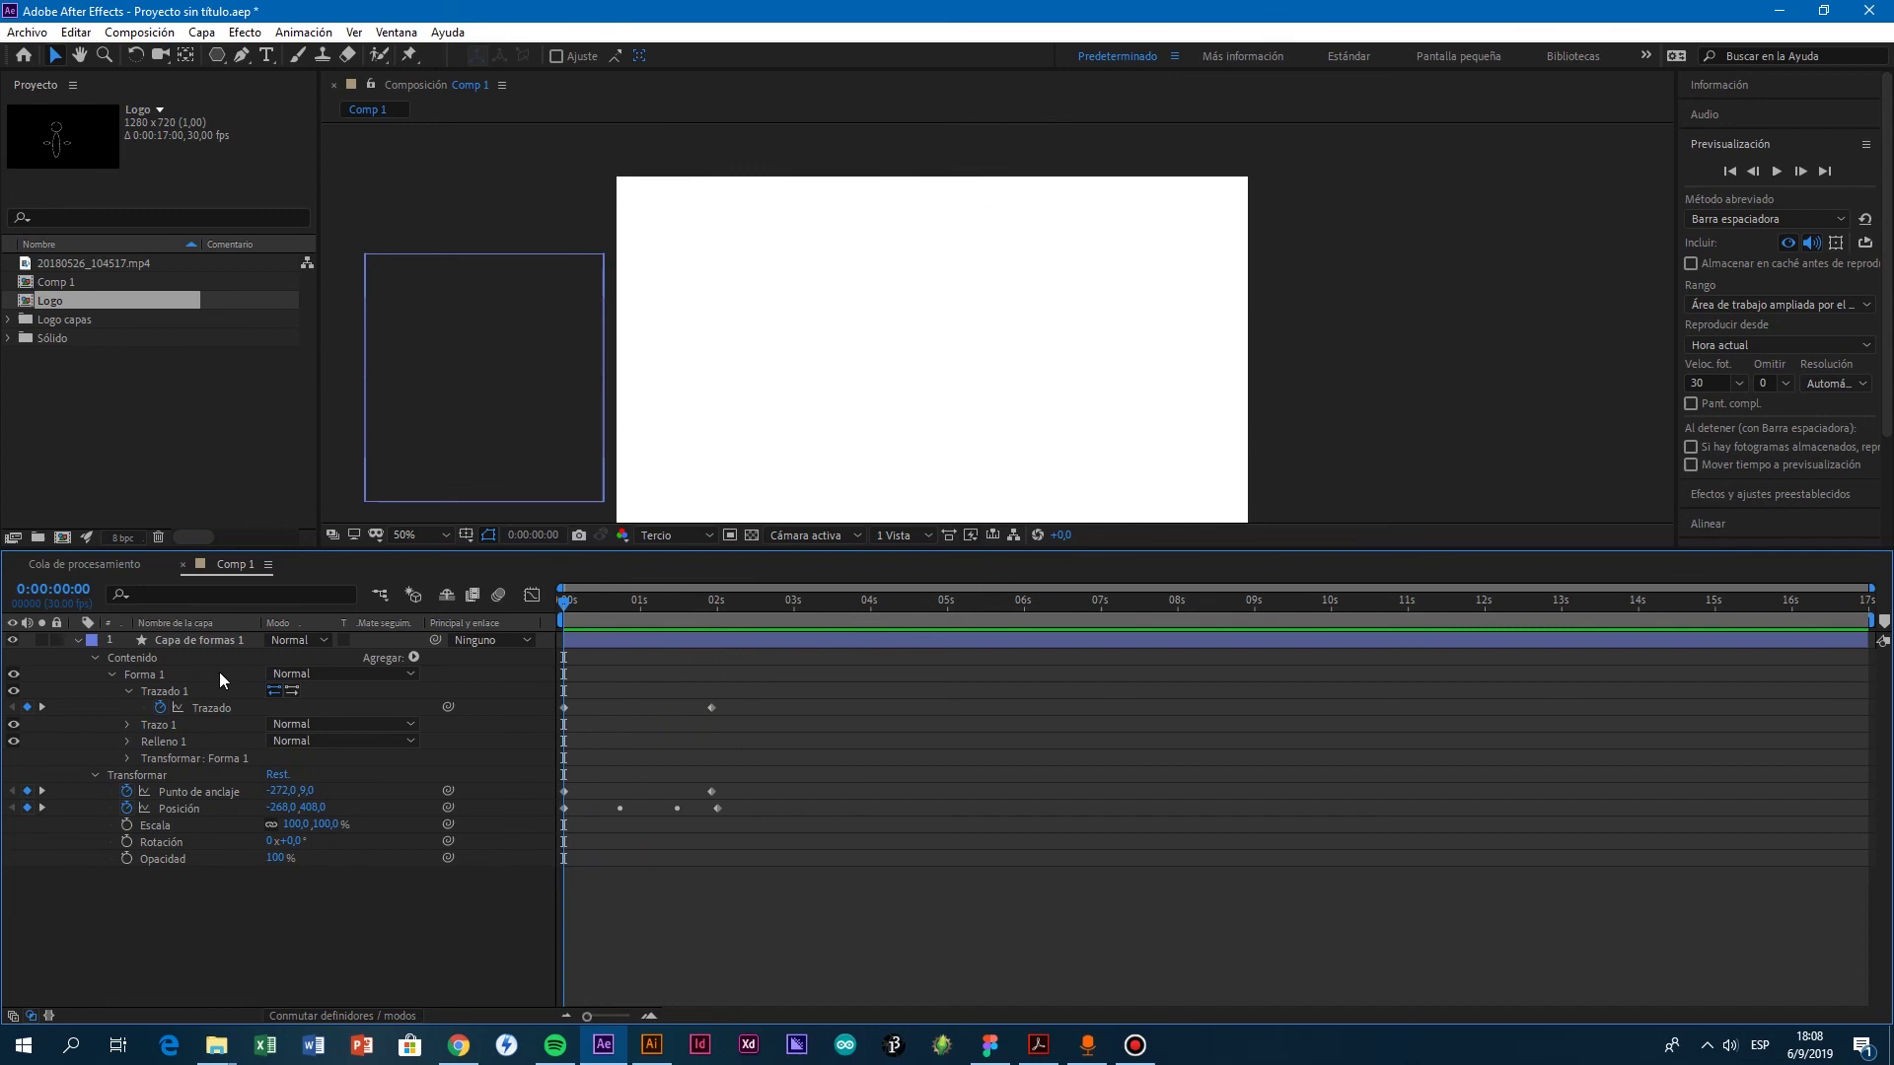
Step: Move the motion path's end point at 0:00:02:00 to the composition's right edge, at Posición 1272,0, 384,0
left_click(161, 807)
left_click_drag(1499, 382, 1251, 373)
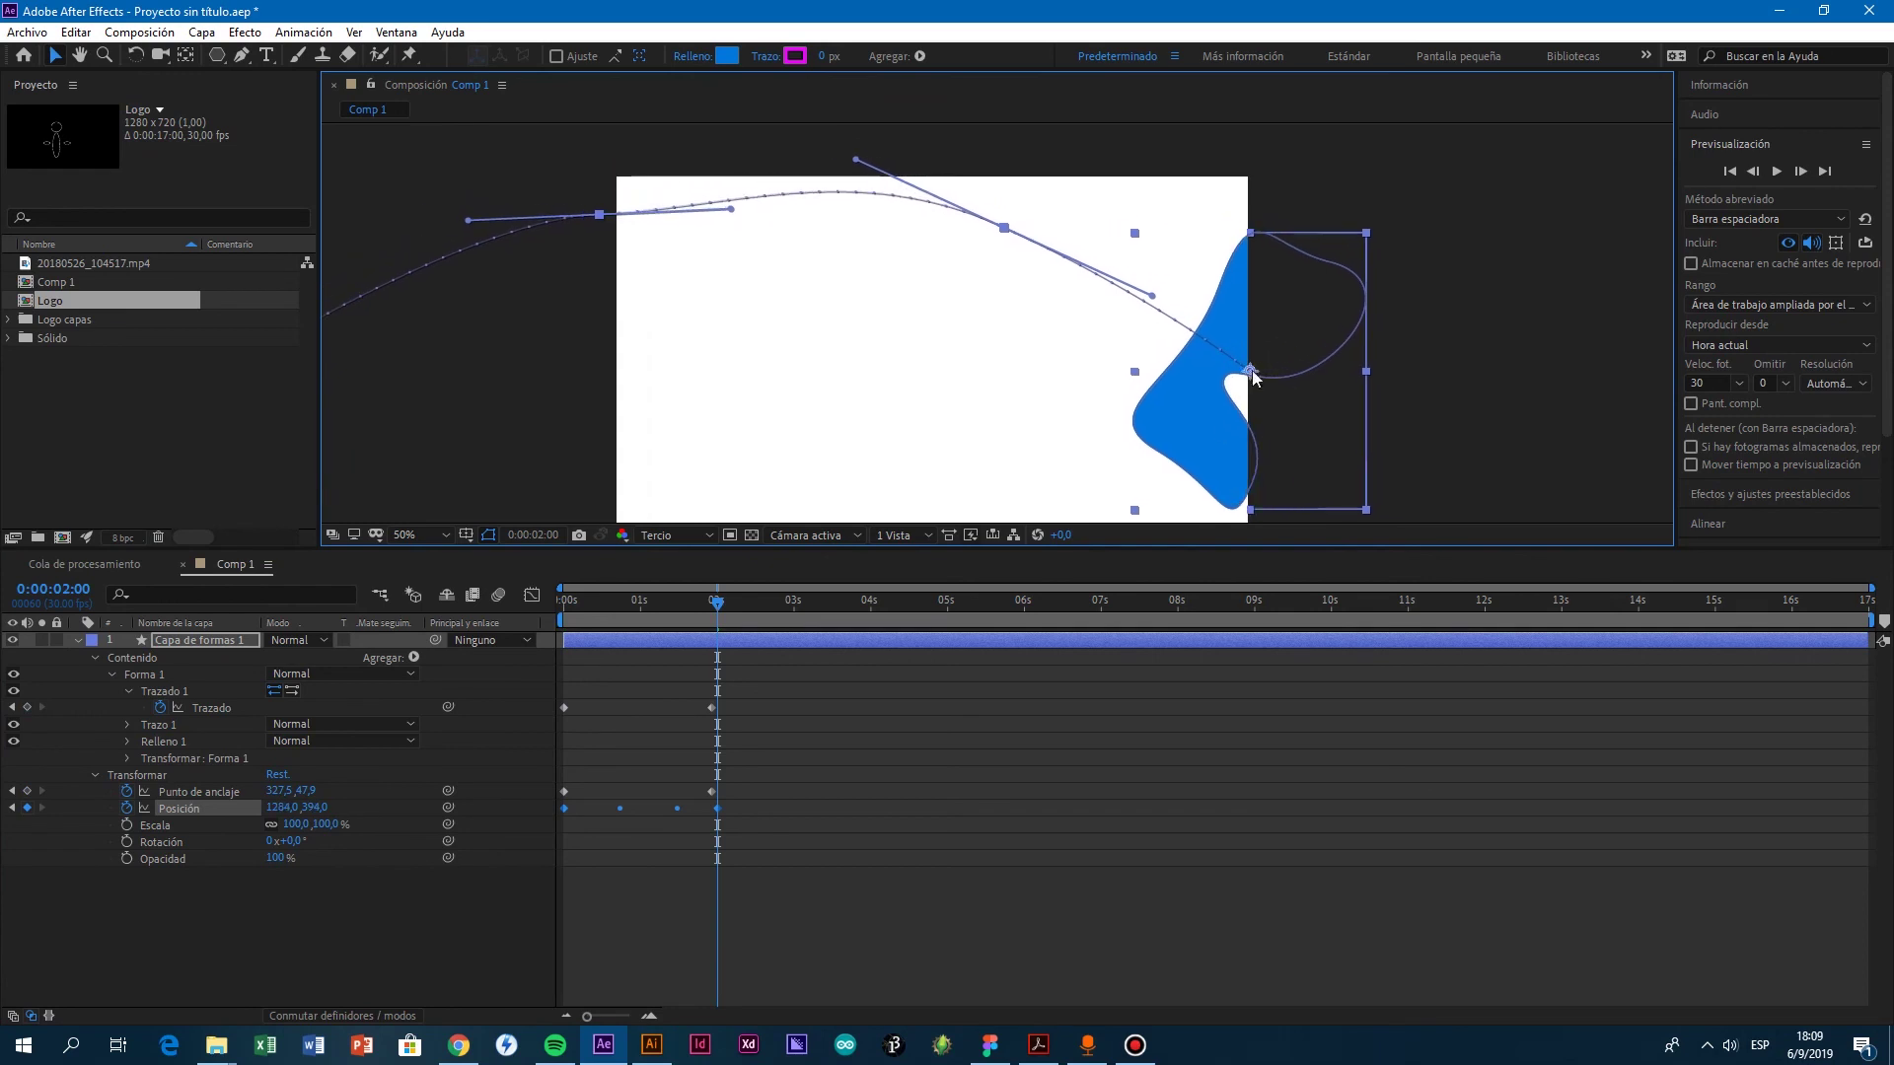
left_click(717, 807)
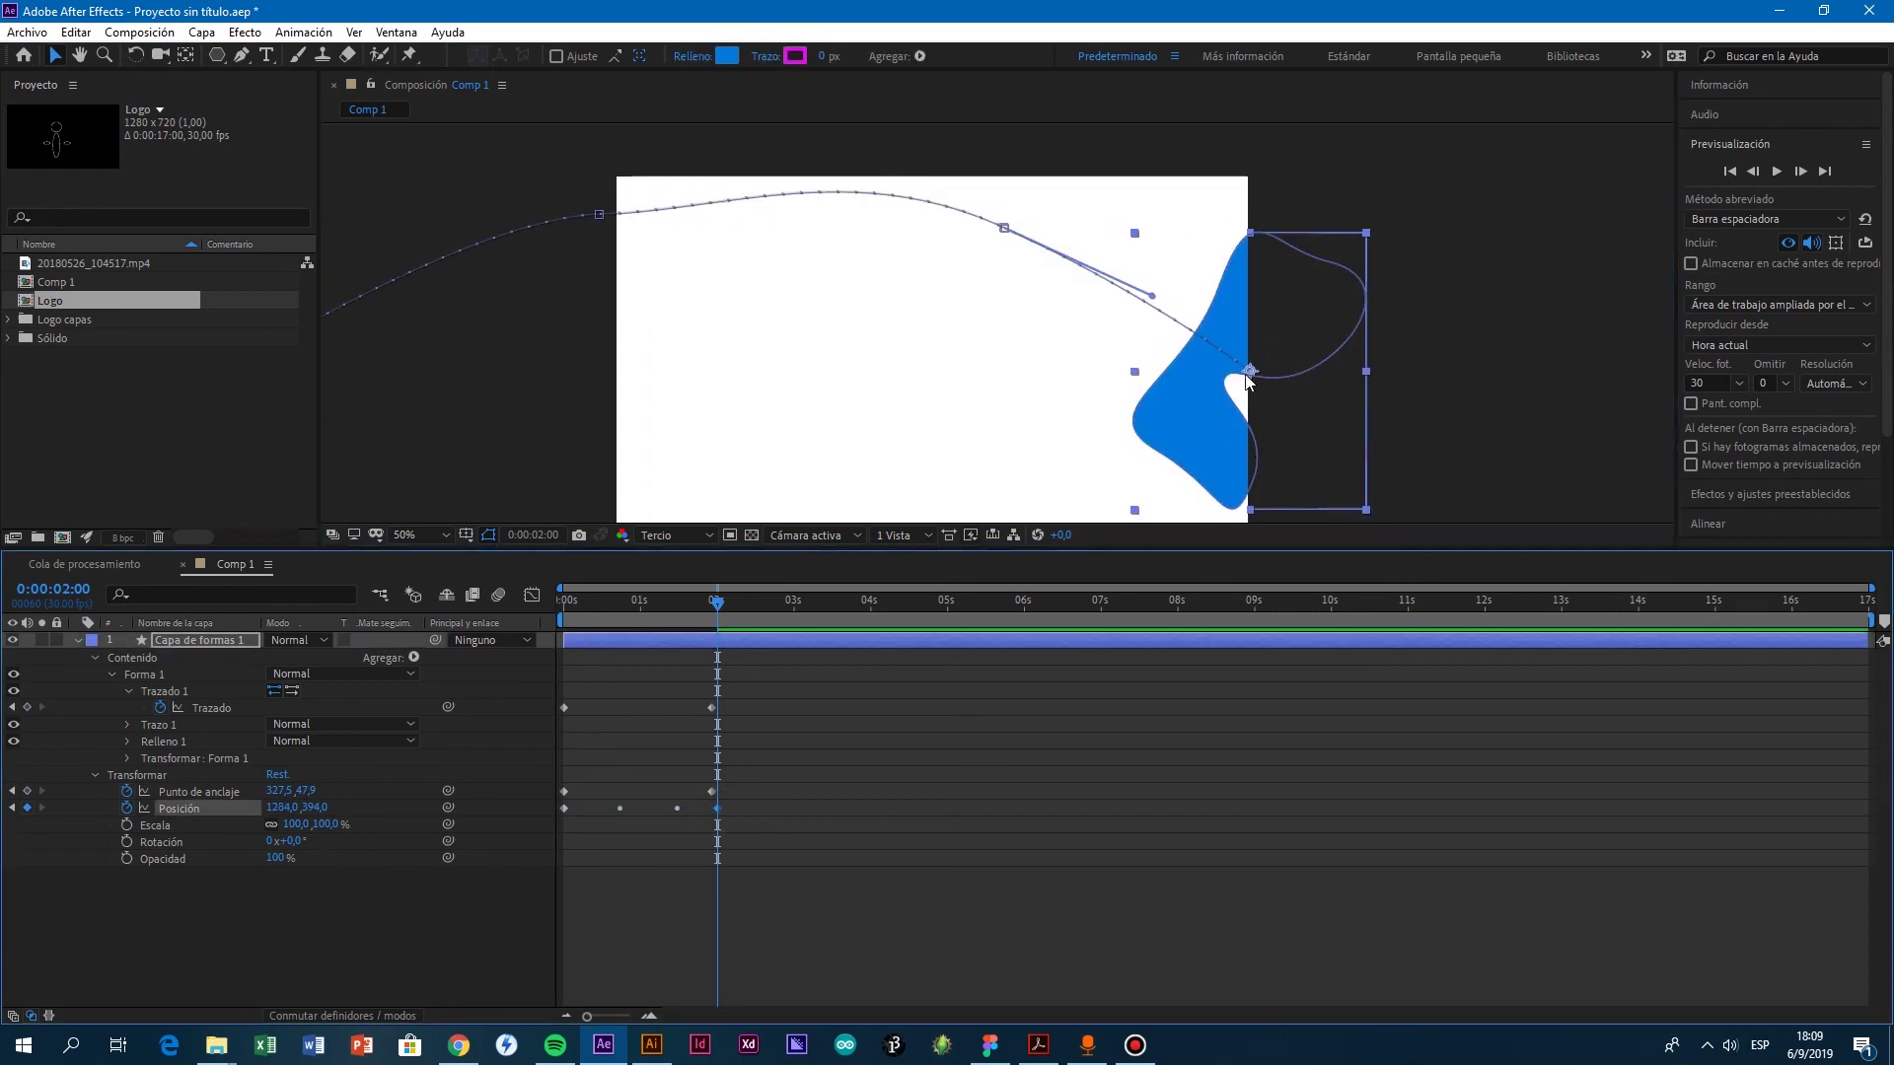
left_click_drag(1250, 371, 1244, 366)
Step: Move the motion path's start point from outside the canvas to the composition's left edge, near its lower corner
left_click(564, 808)
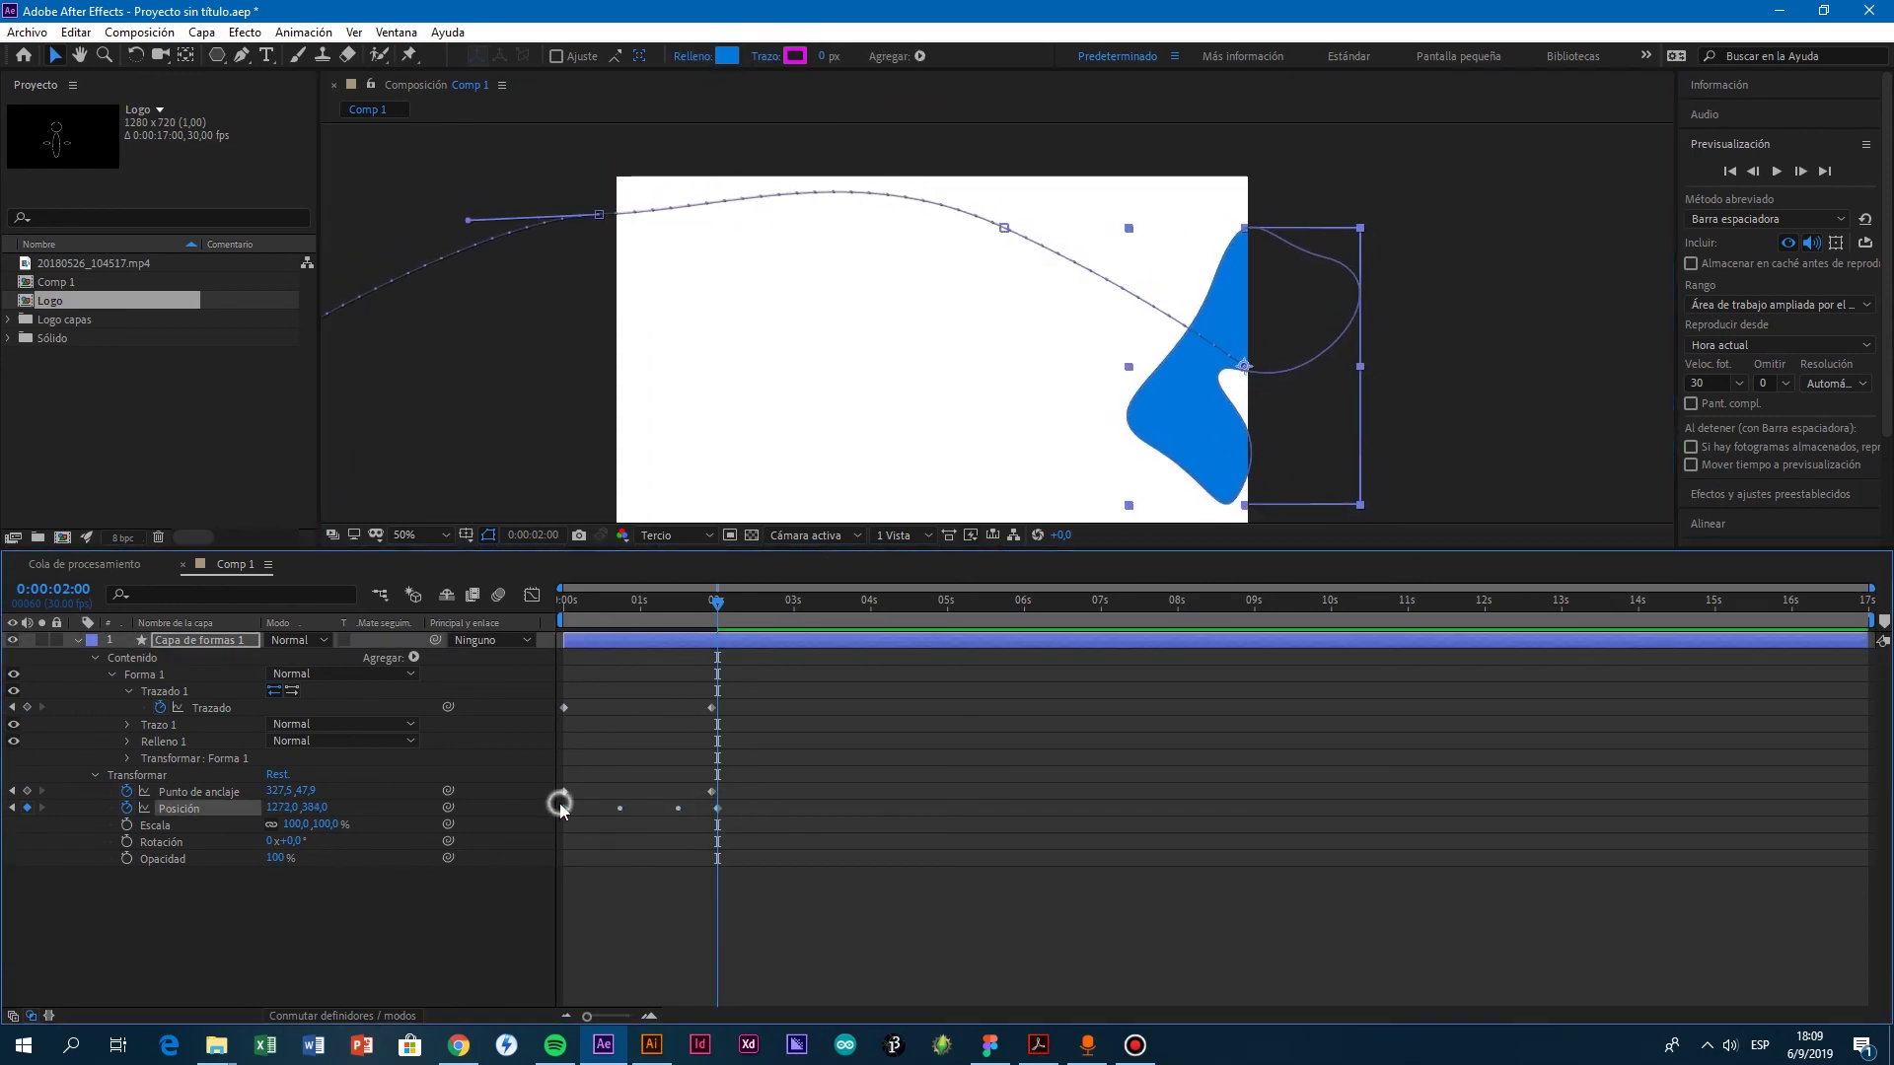
key("comma")
left_click_drag(614, 345, 805, 388)
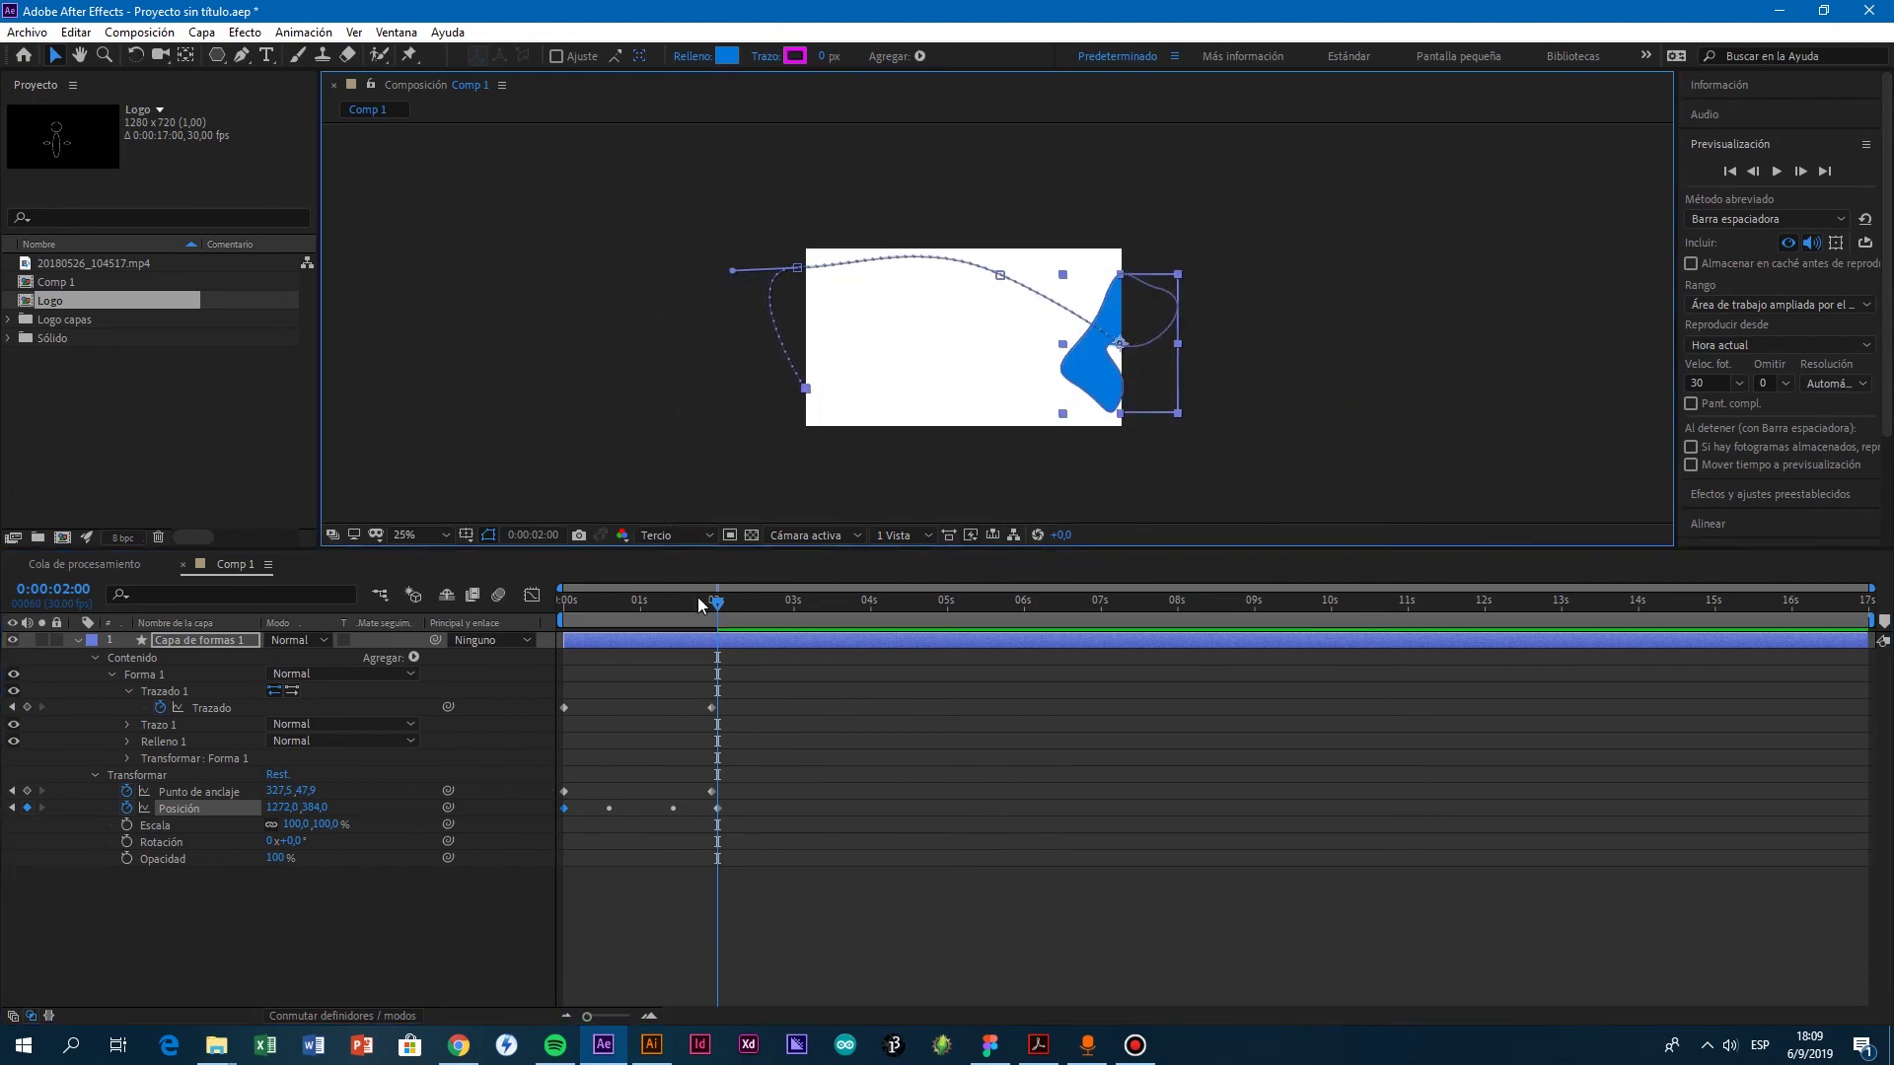
Step: Move the motion path's two intermediate points to form a smooth arch inside the composition, and play back the animation
left_click_drag(801, 275, 861, 298)
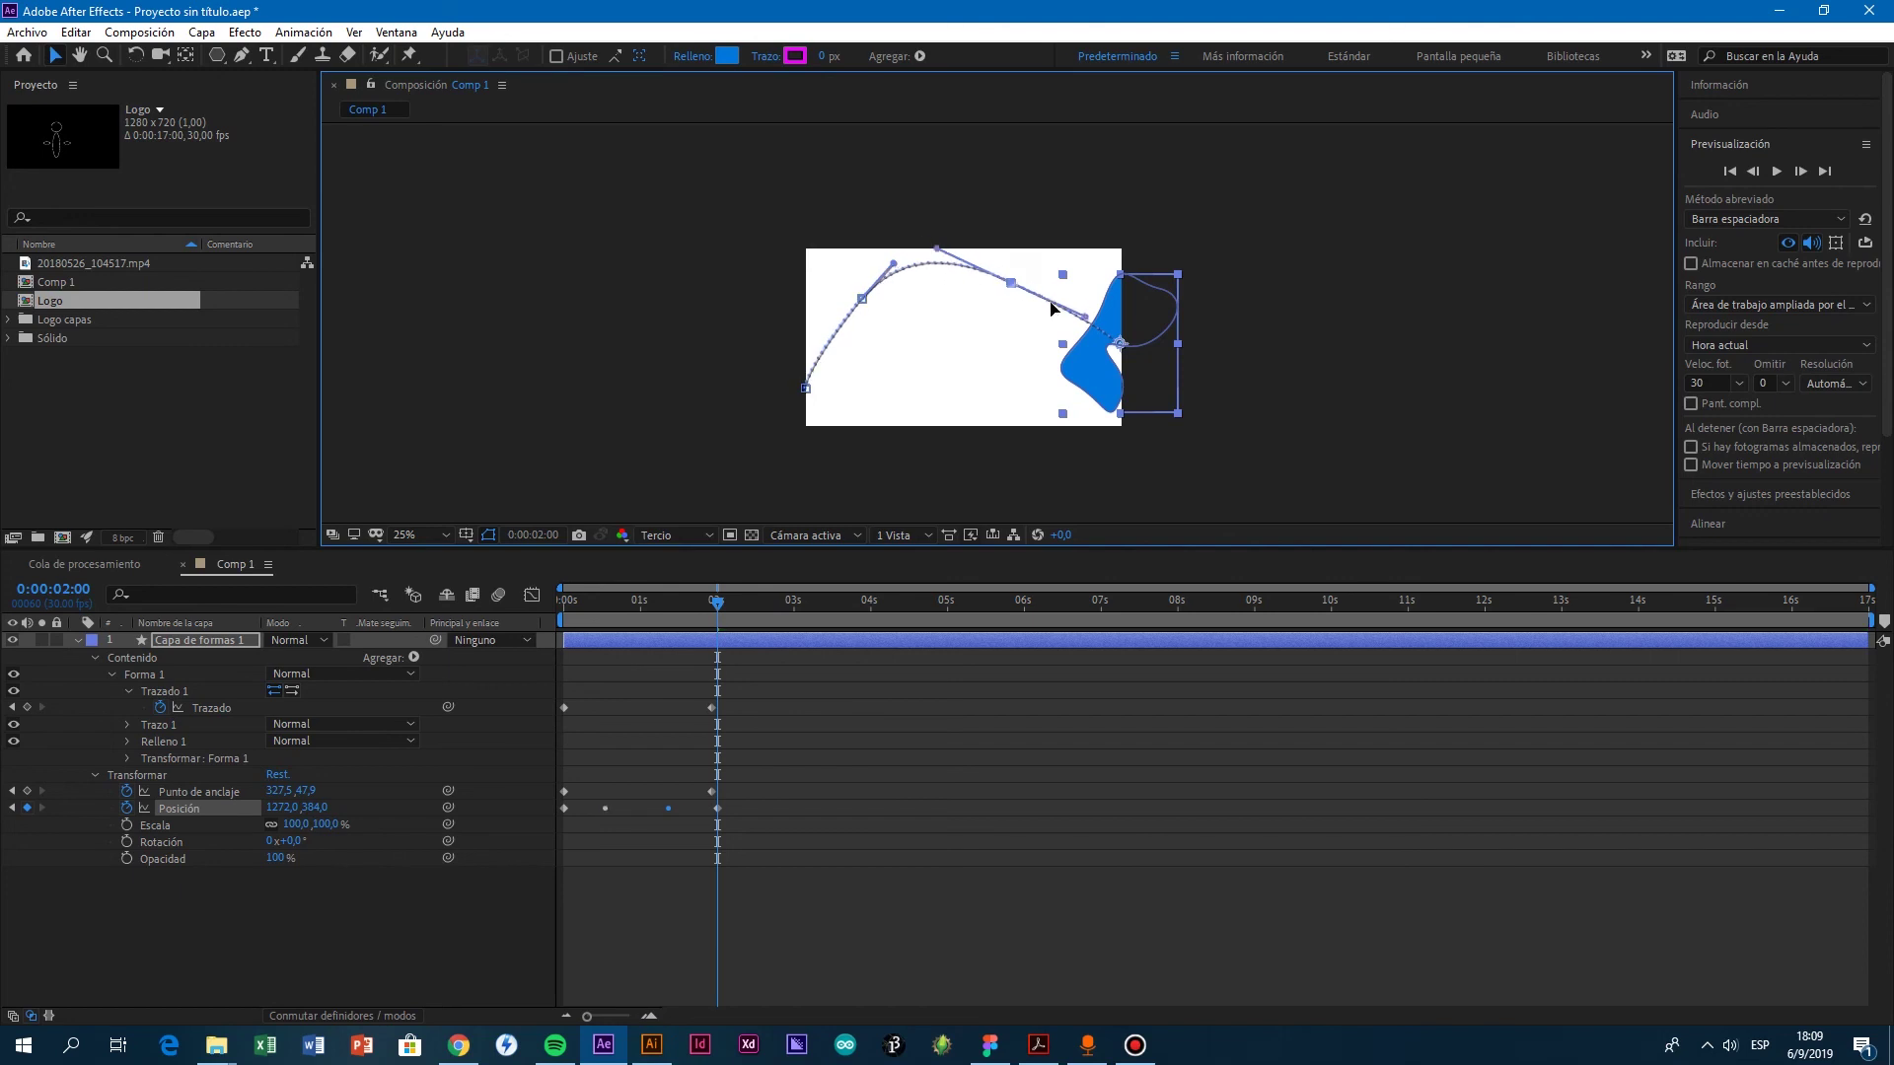
left_click_drag(717, 600, 570, 600)
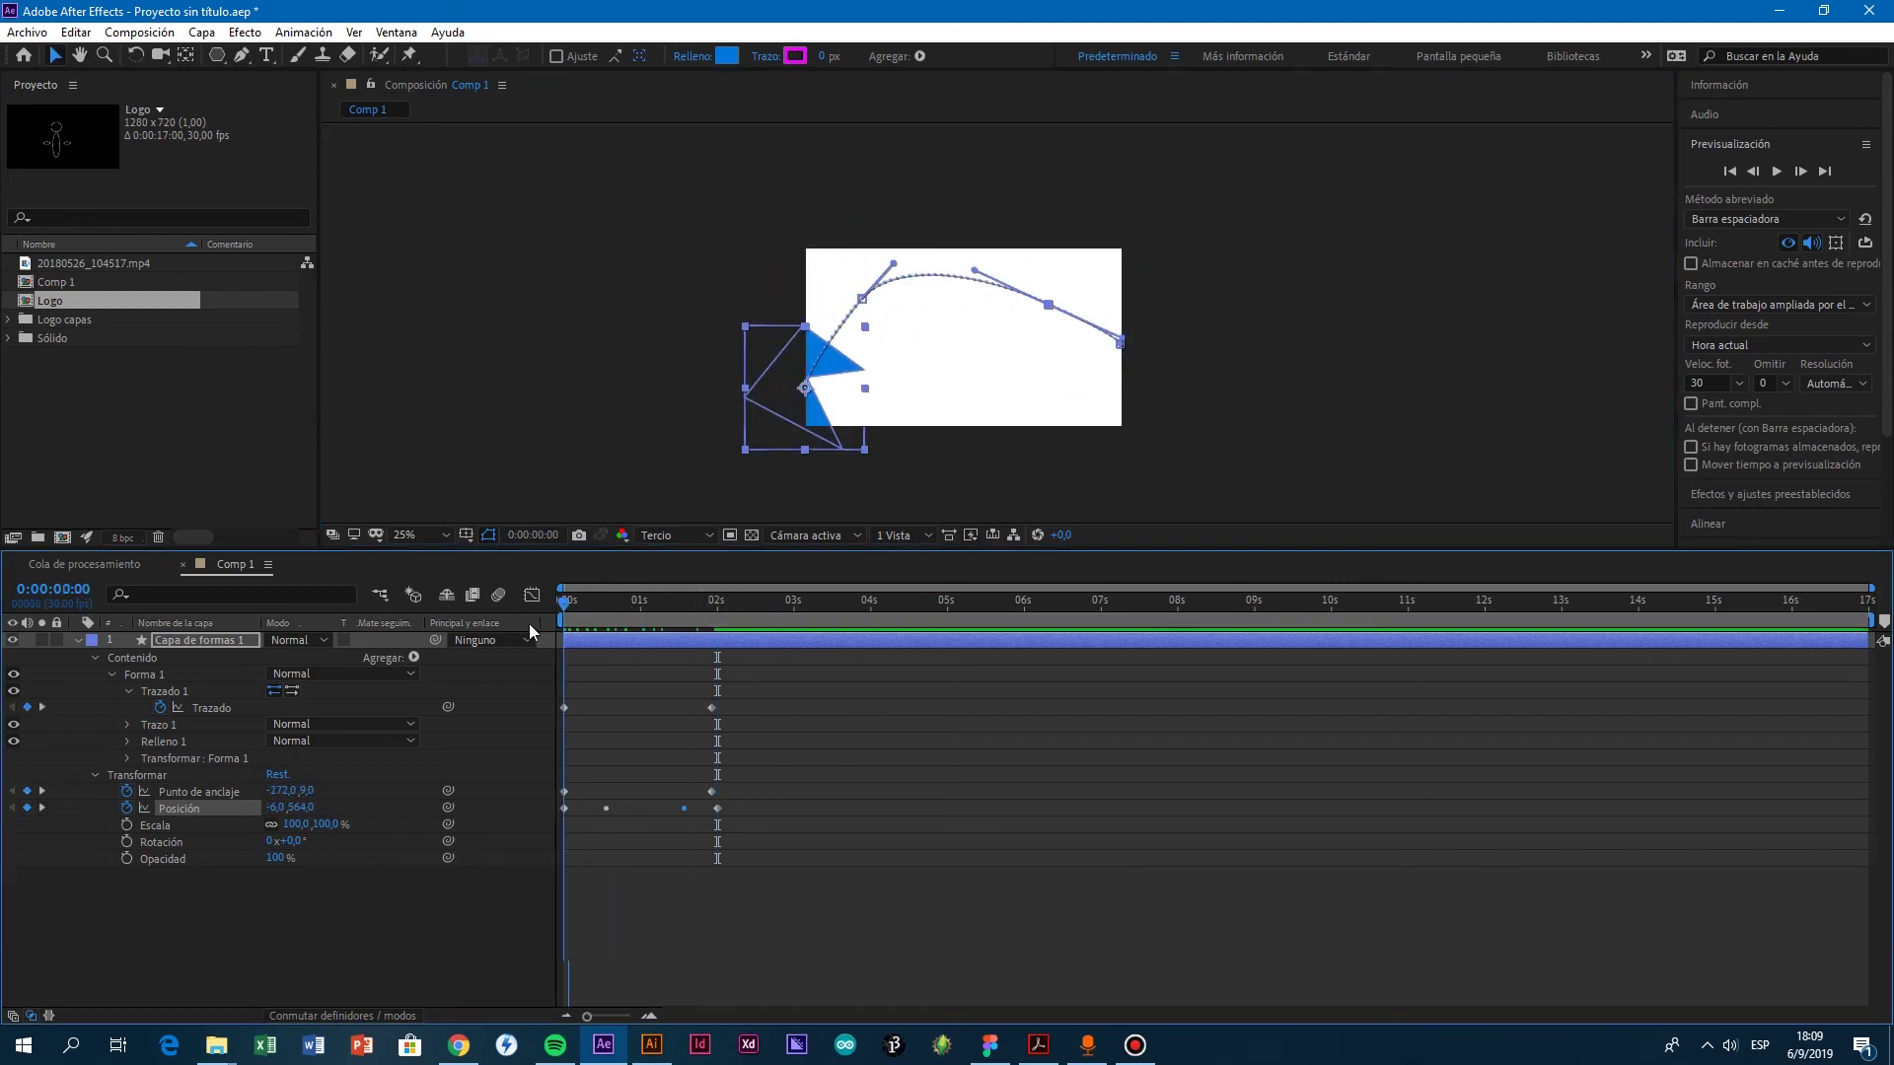
key("space")
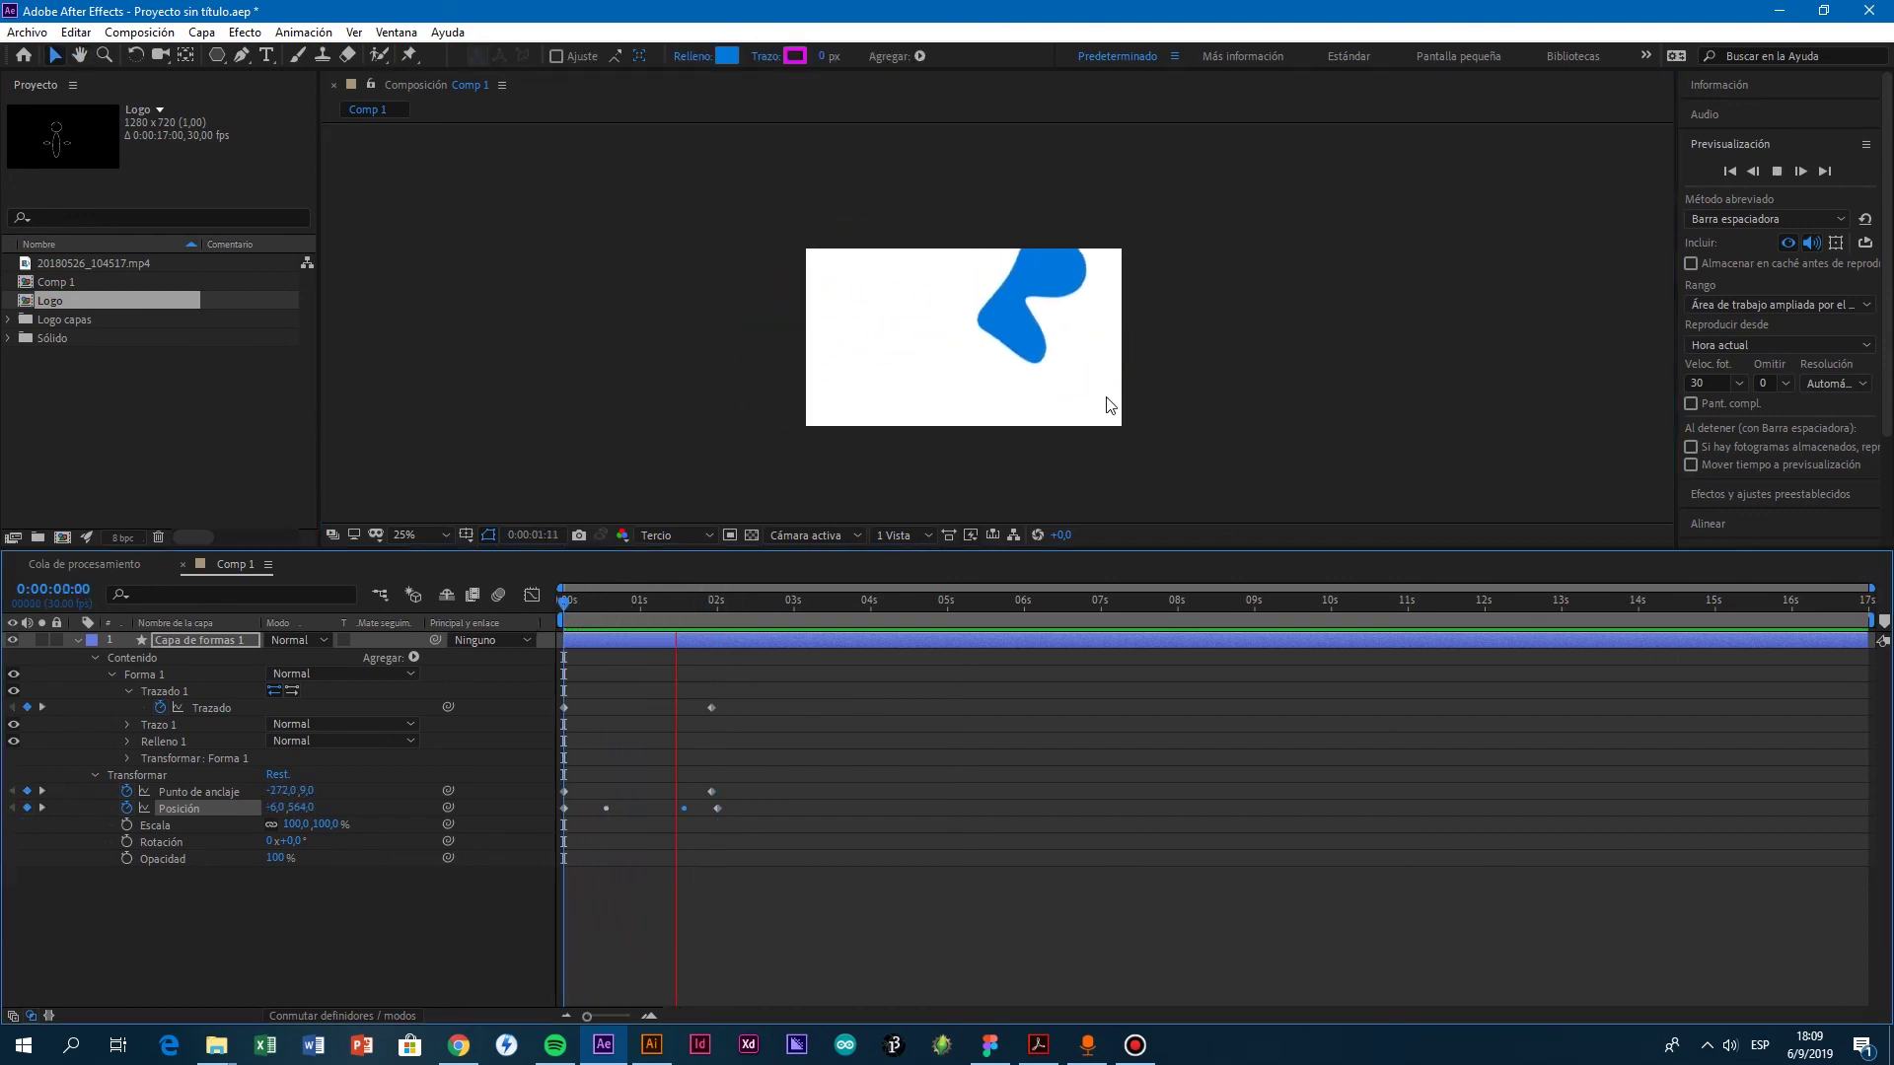
left_click(1777, 170)
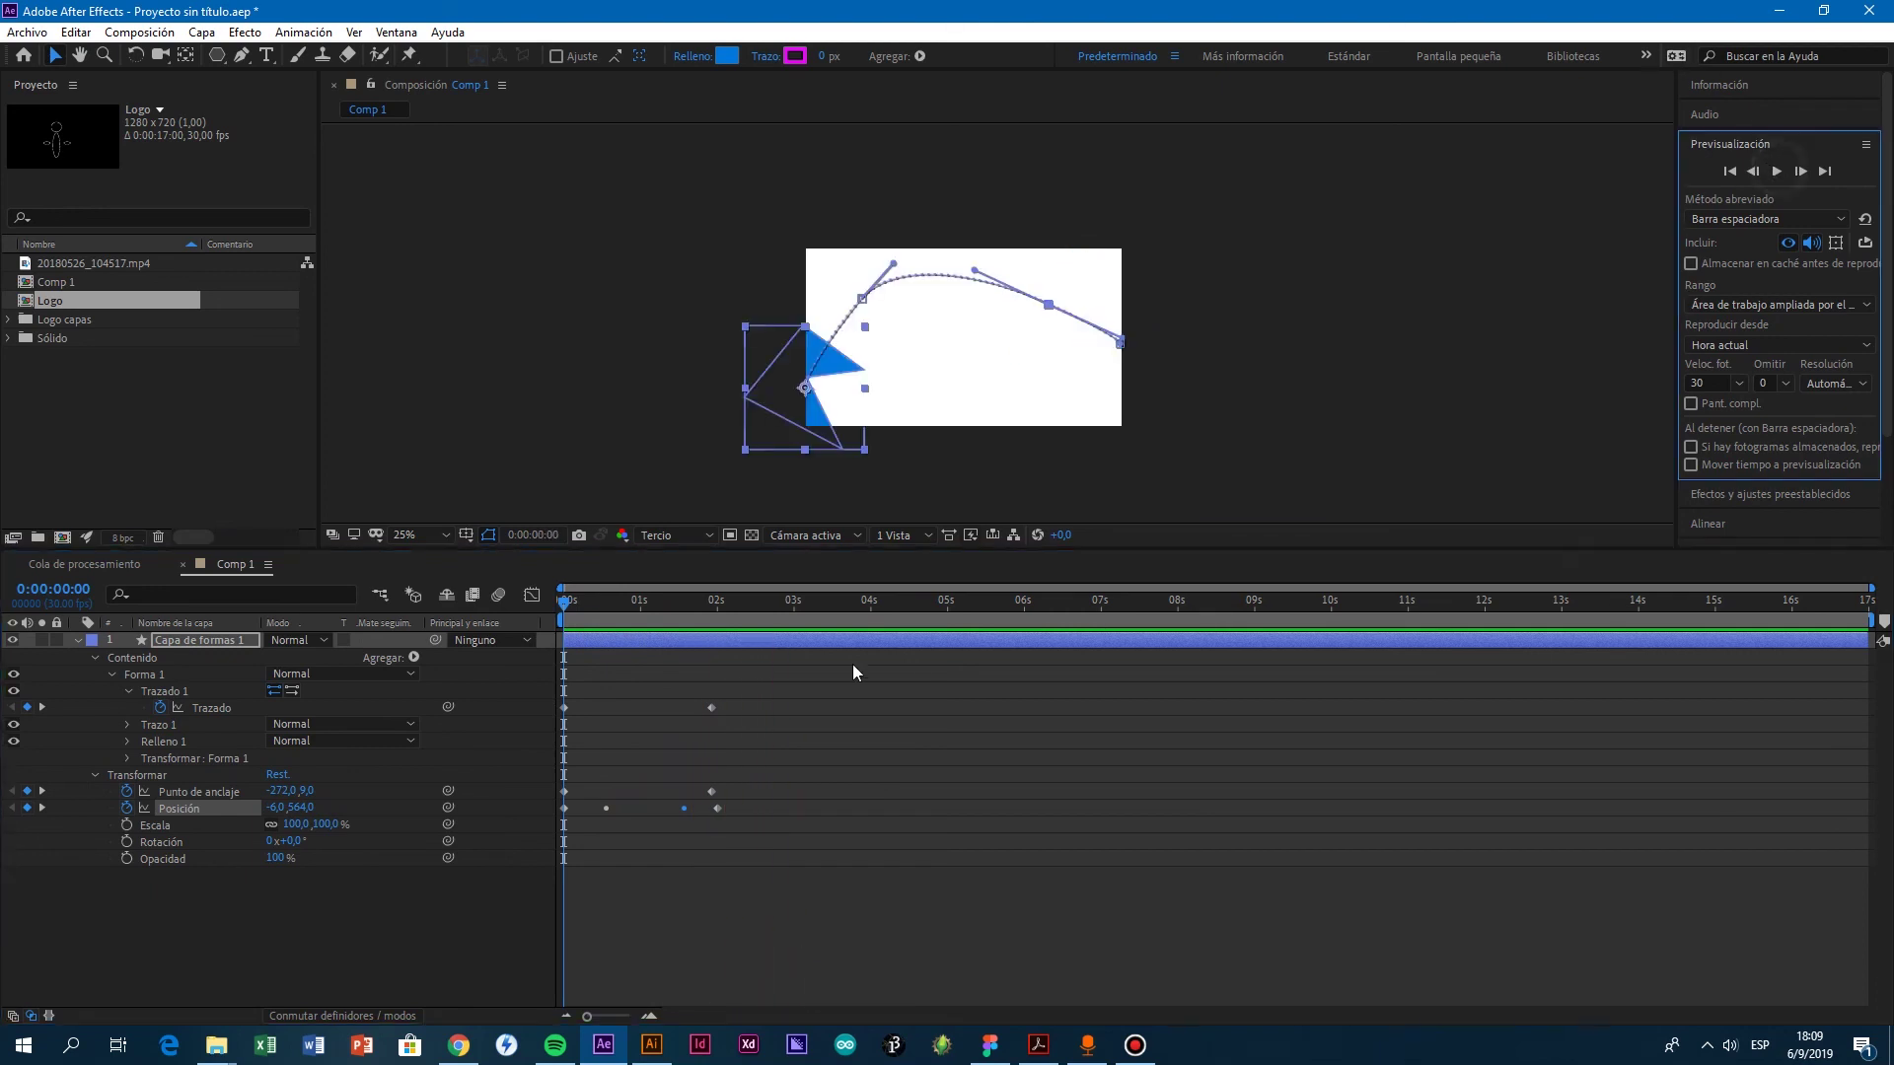
Step: Apply Desacelerac./Acelerac. suave to all Trazado, Punto de anclaje and Posición keyframes of Capa de formas 1, and play back the result
left_click_drag(761, 795, 633, 827)
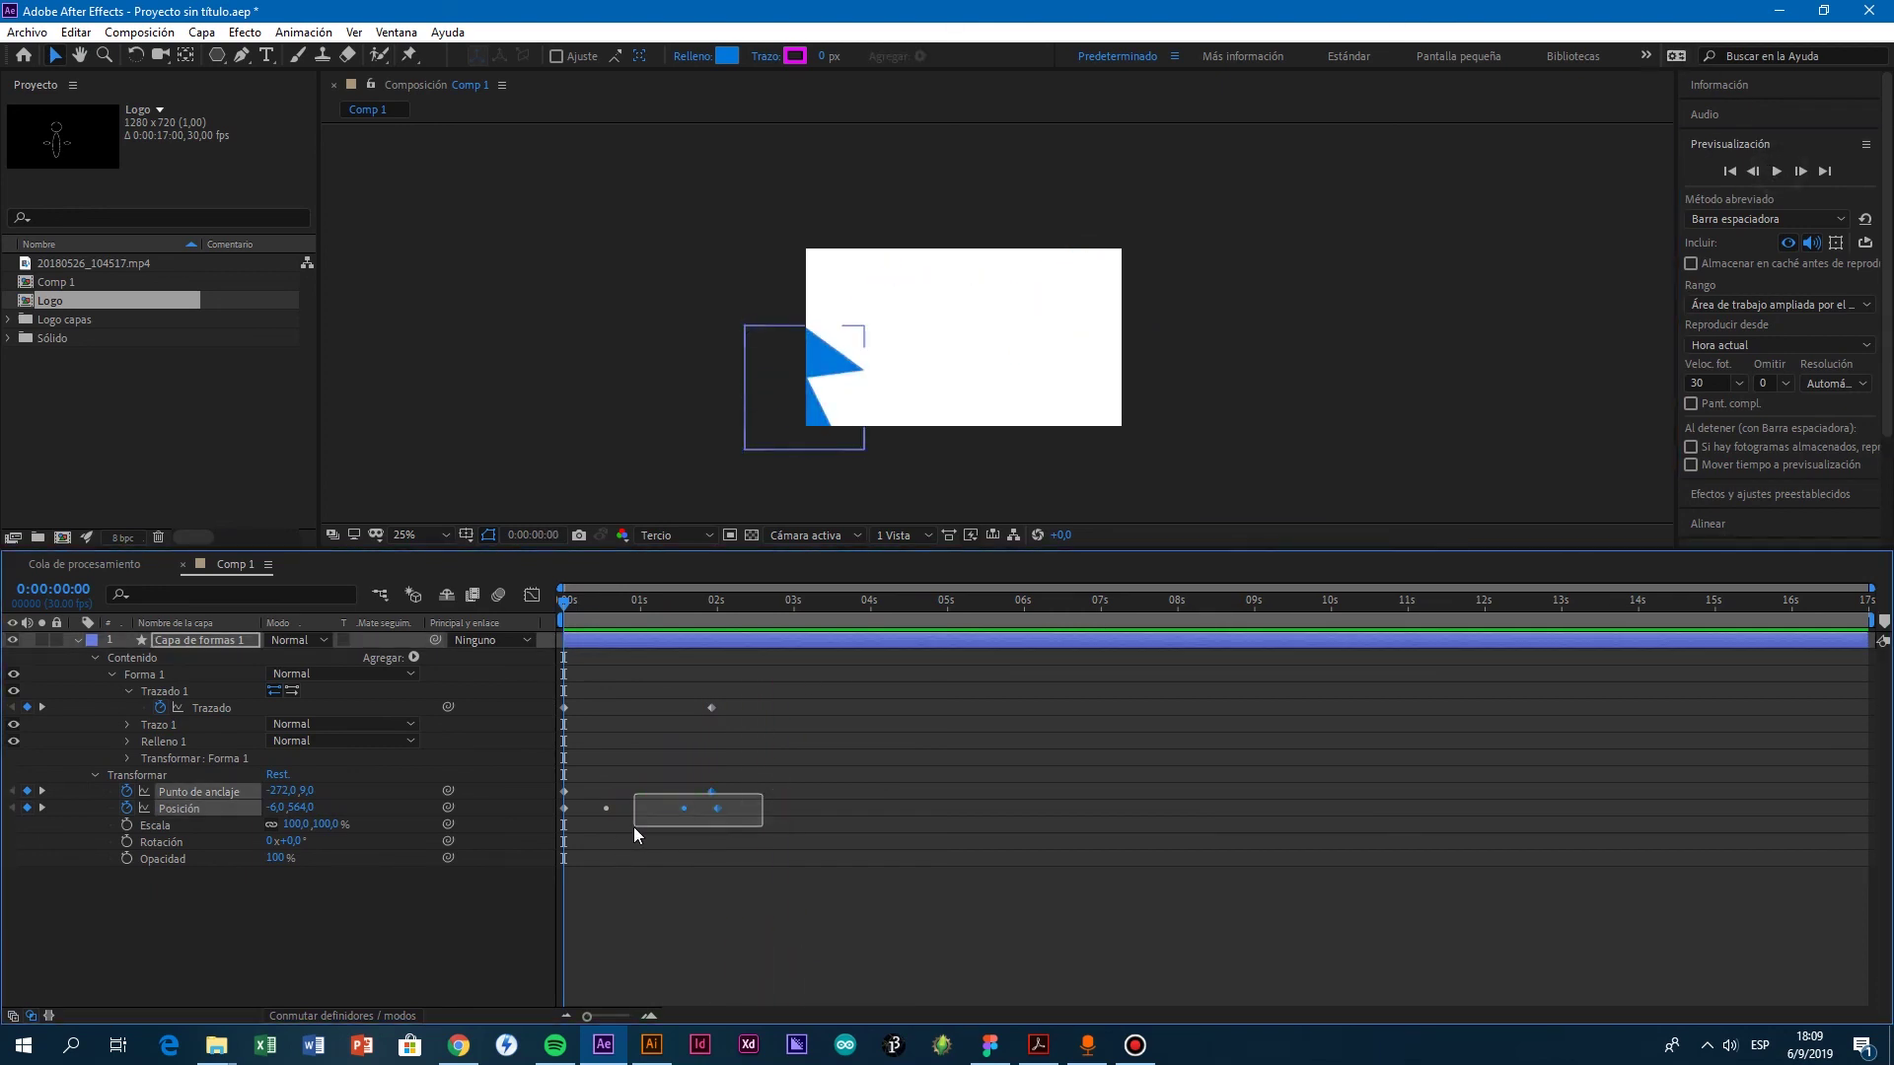
left_click(811, 674)
left_click_drag(812, 666, 540, 864)
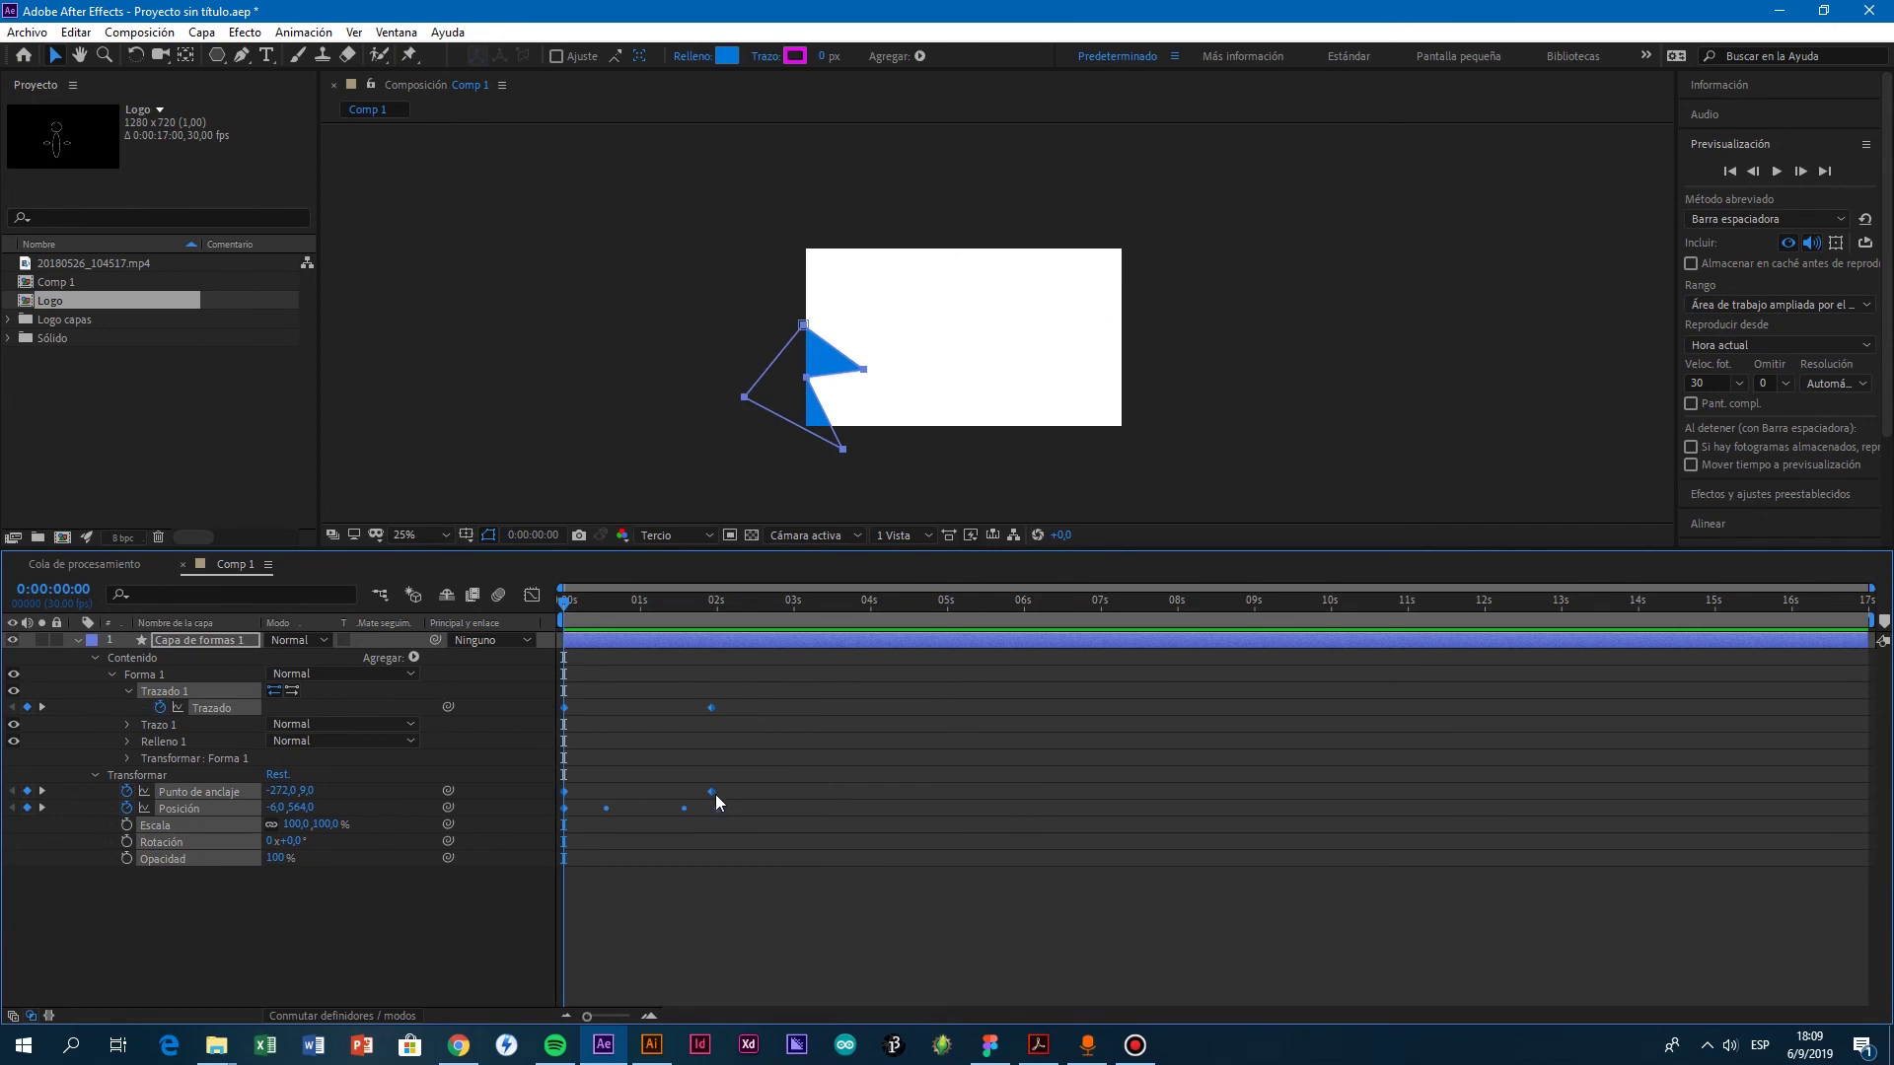
right_click(714, 809)
mouse_move(822, 799)
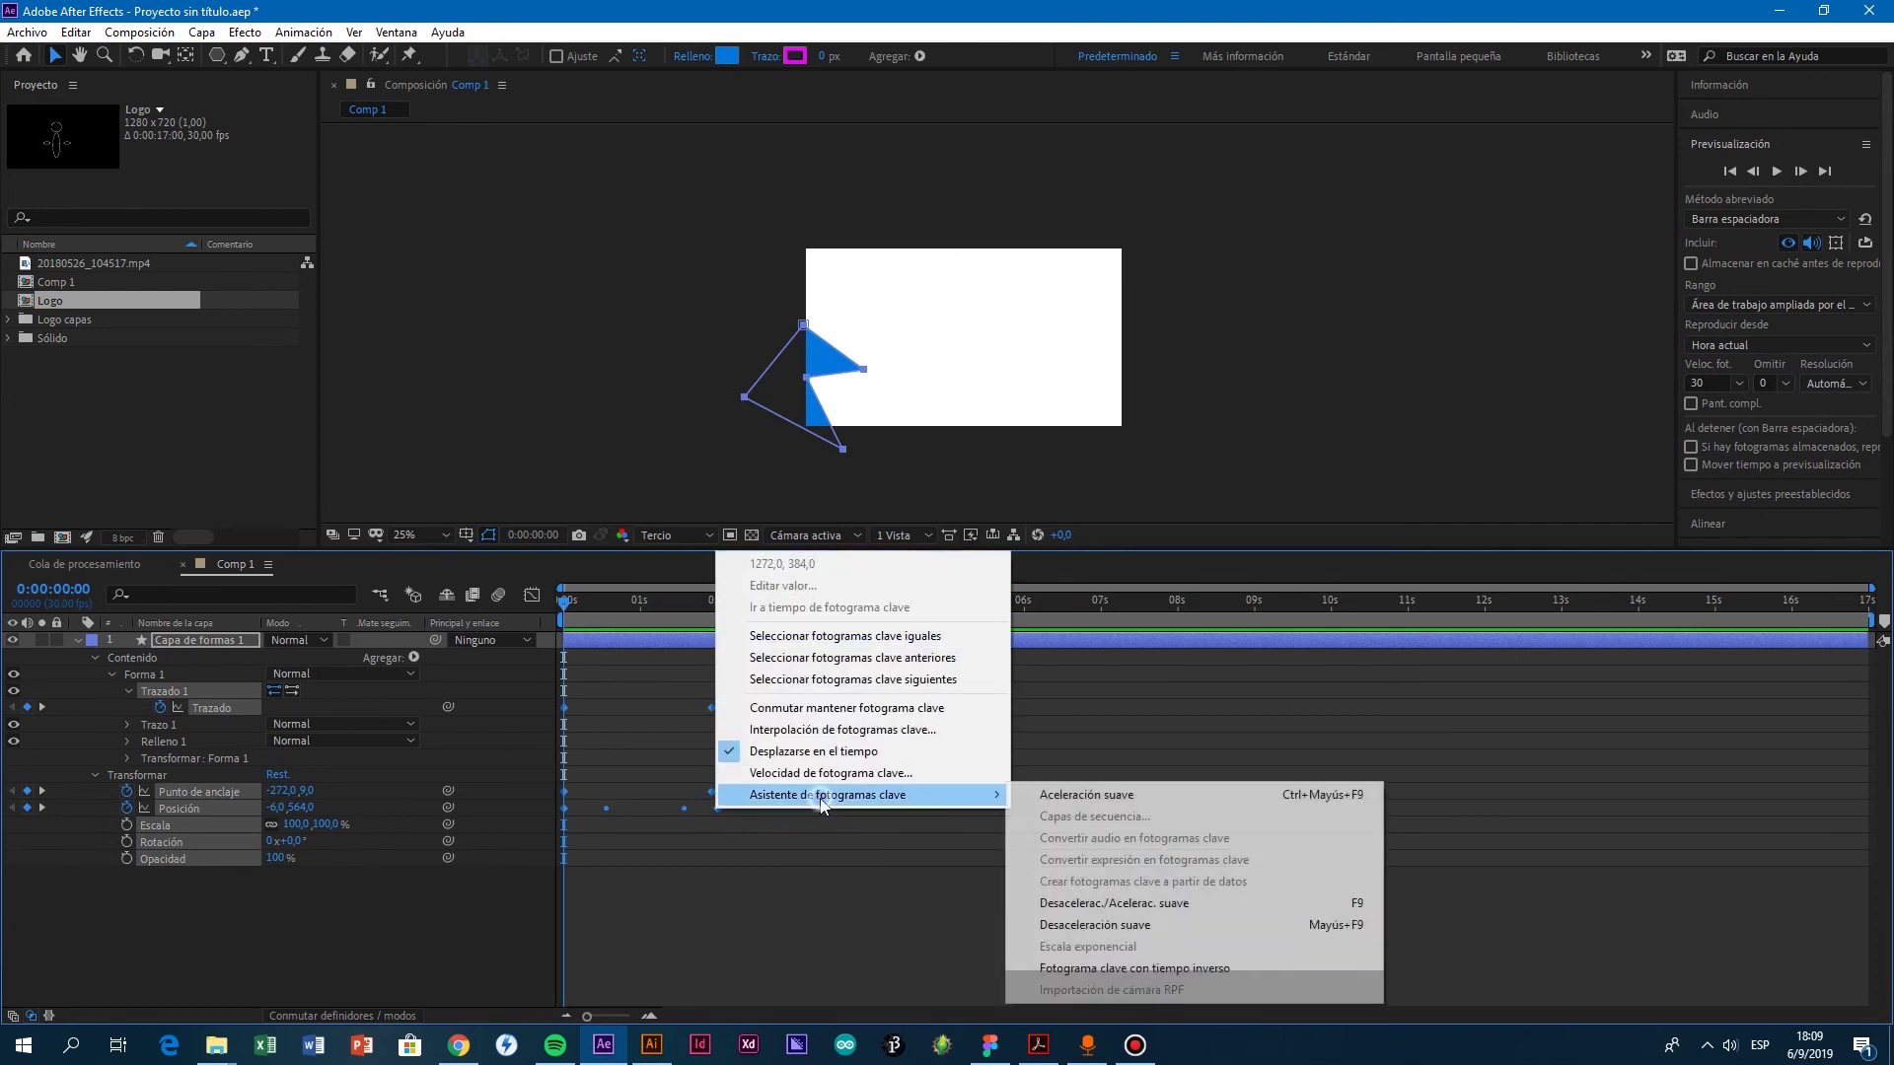
left_click(1090, 902)
left_click(1777, 171)
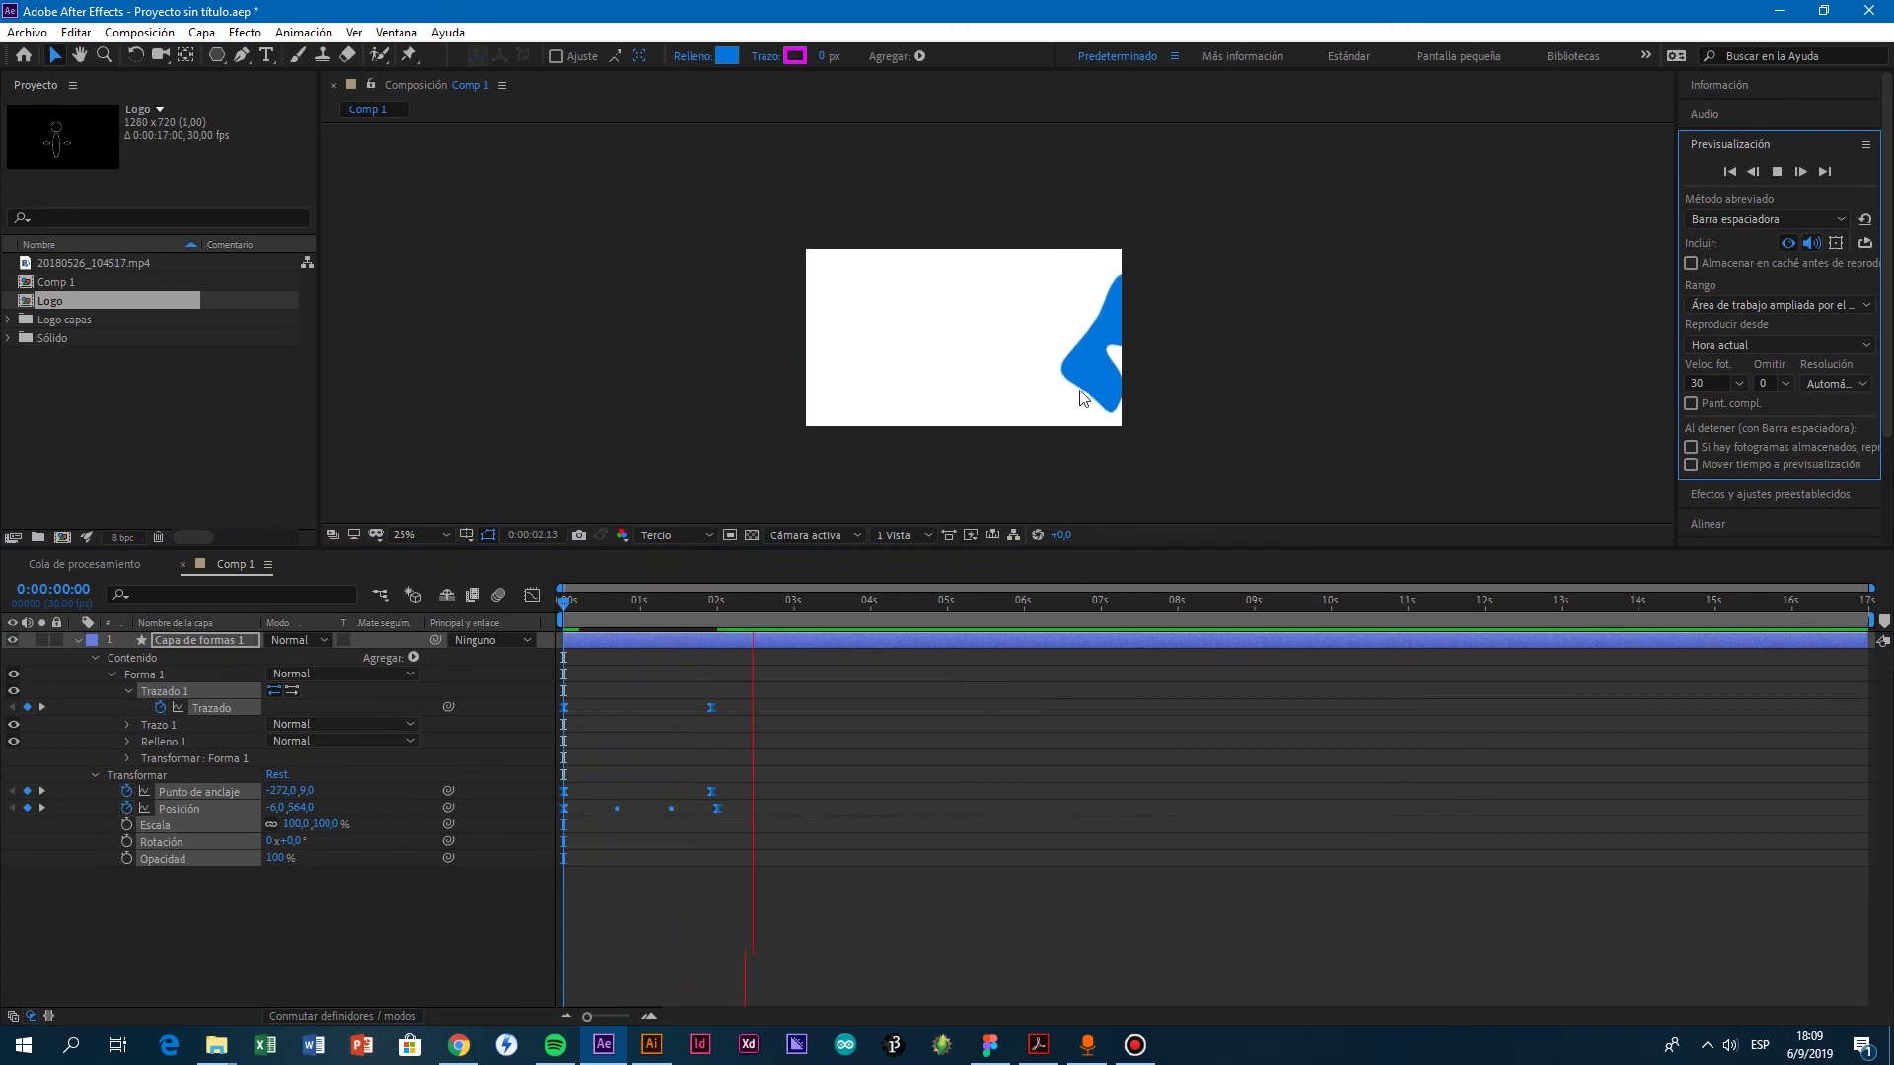
left_click(567, 604)
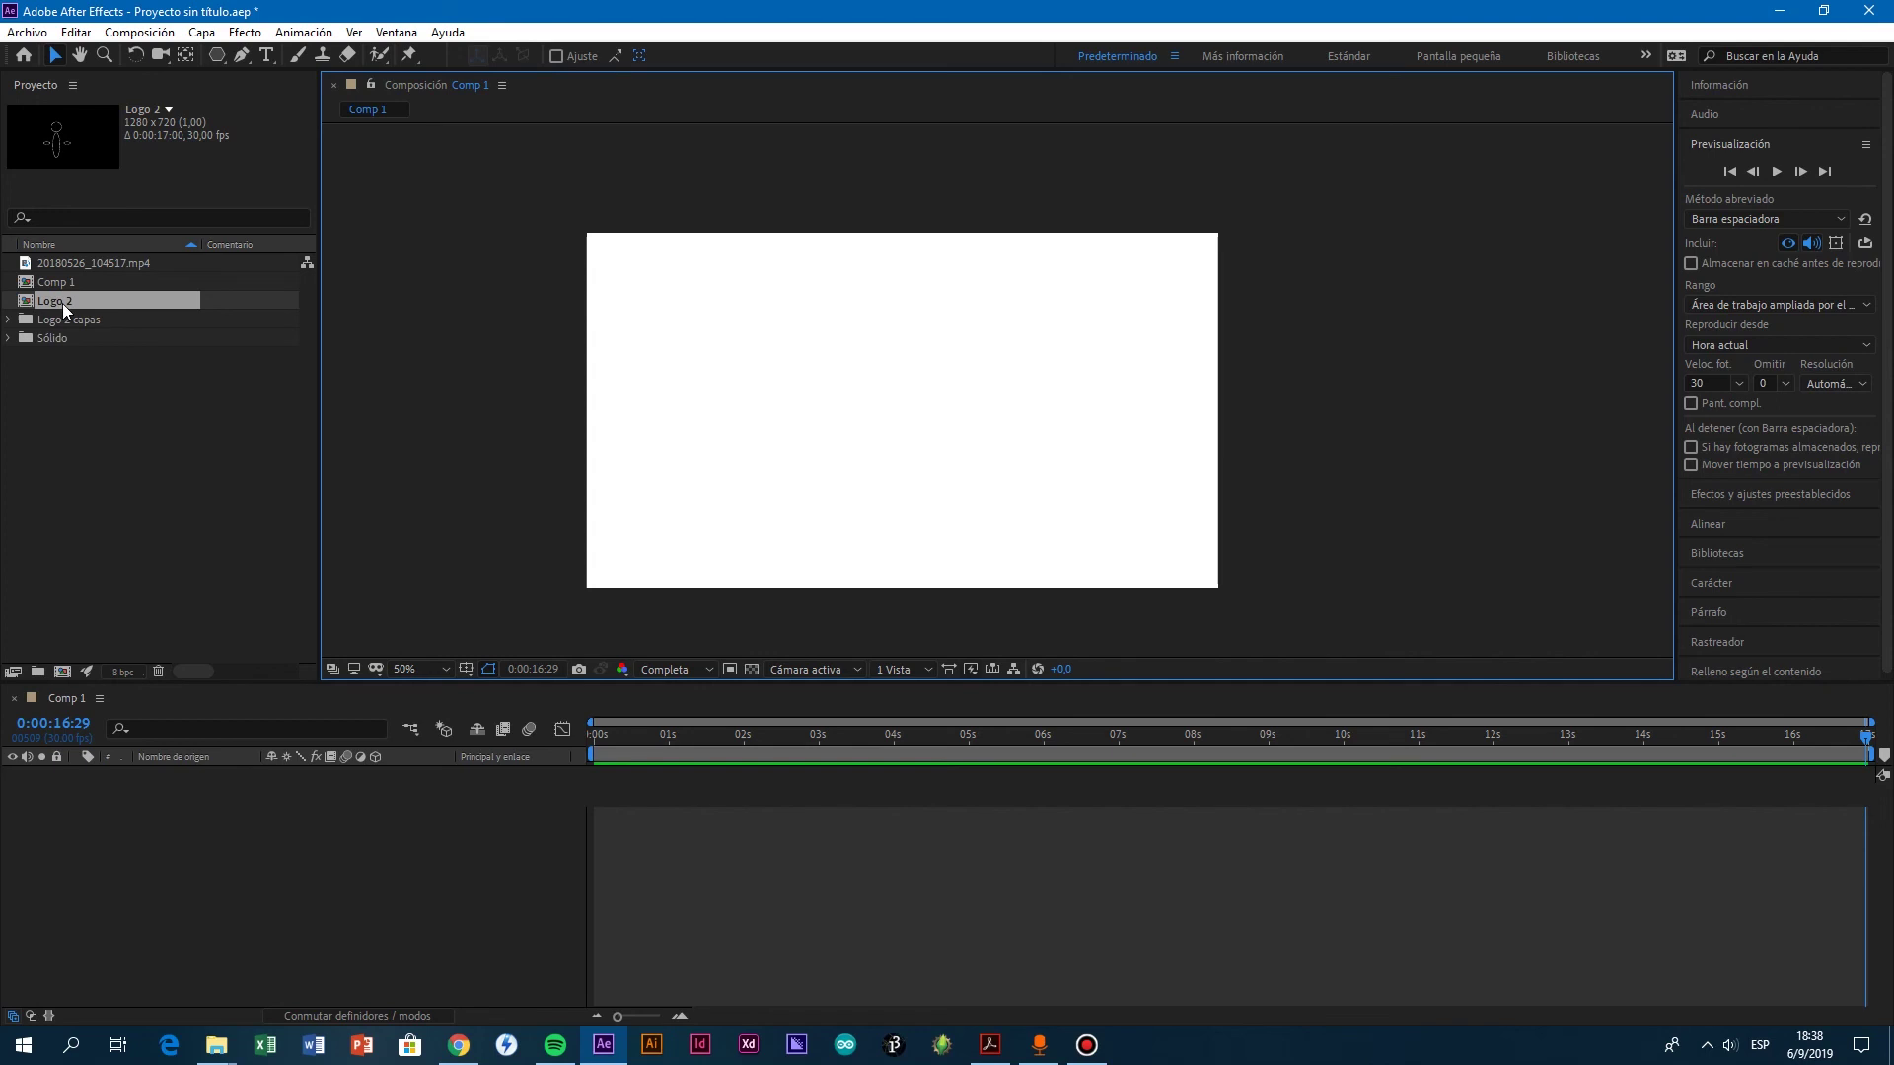
Step: Add the Logo 2 composition as a layer in Comp 1, and undo a trial enlargement of it
left_click_drag(62, 304, 287, 868)
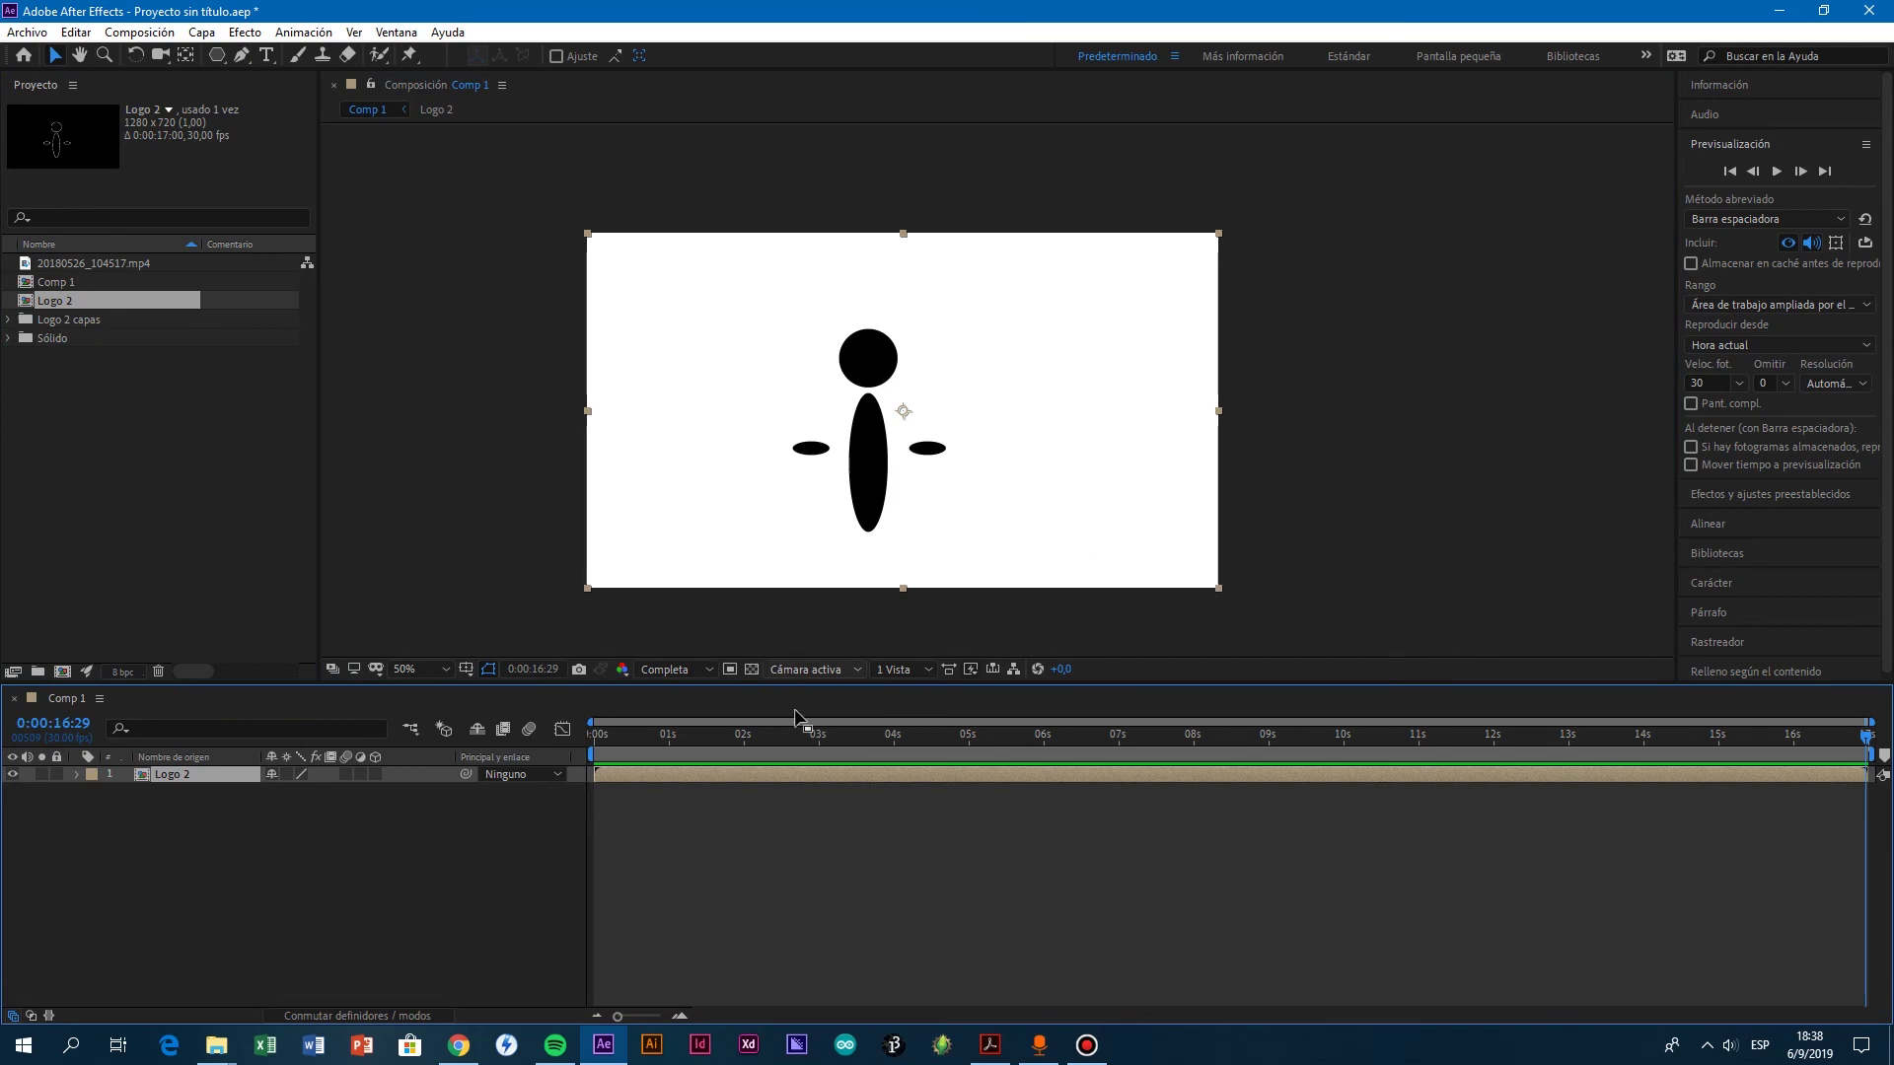
left_click_drag(1219, 590, 1849, 942)
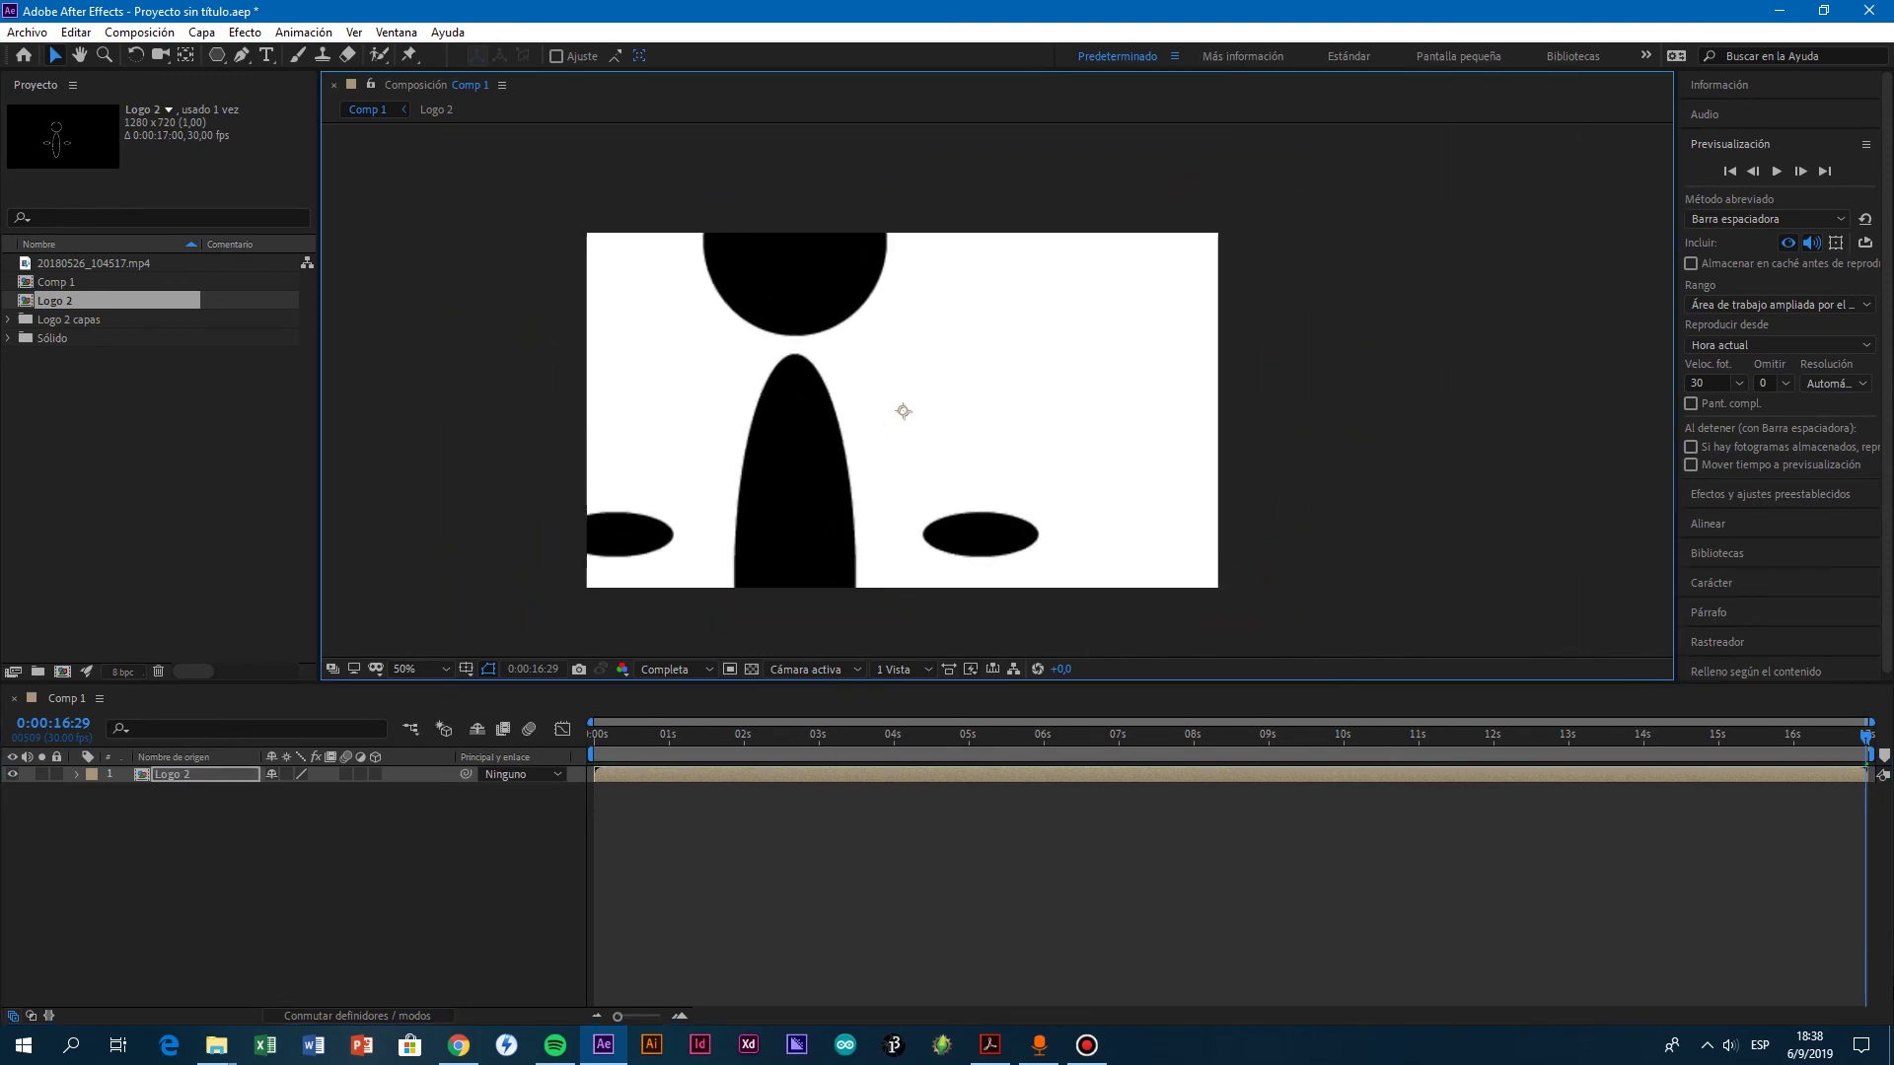
key("ctrl+z")
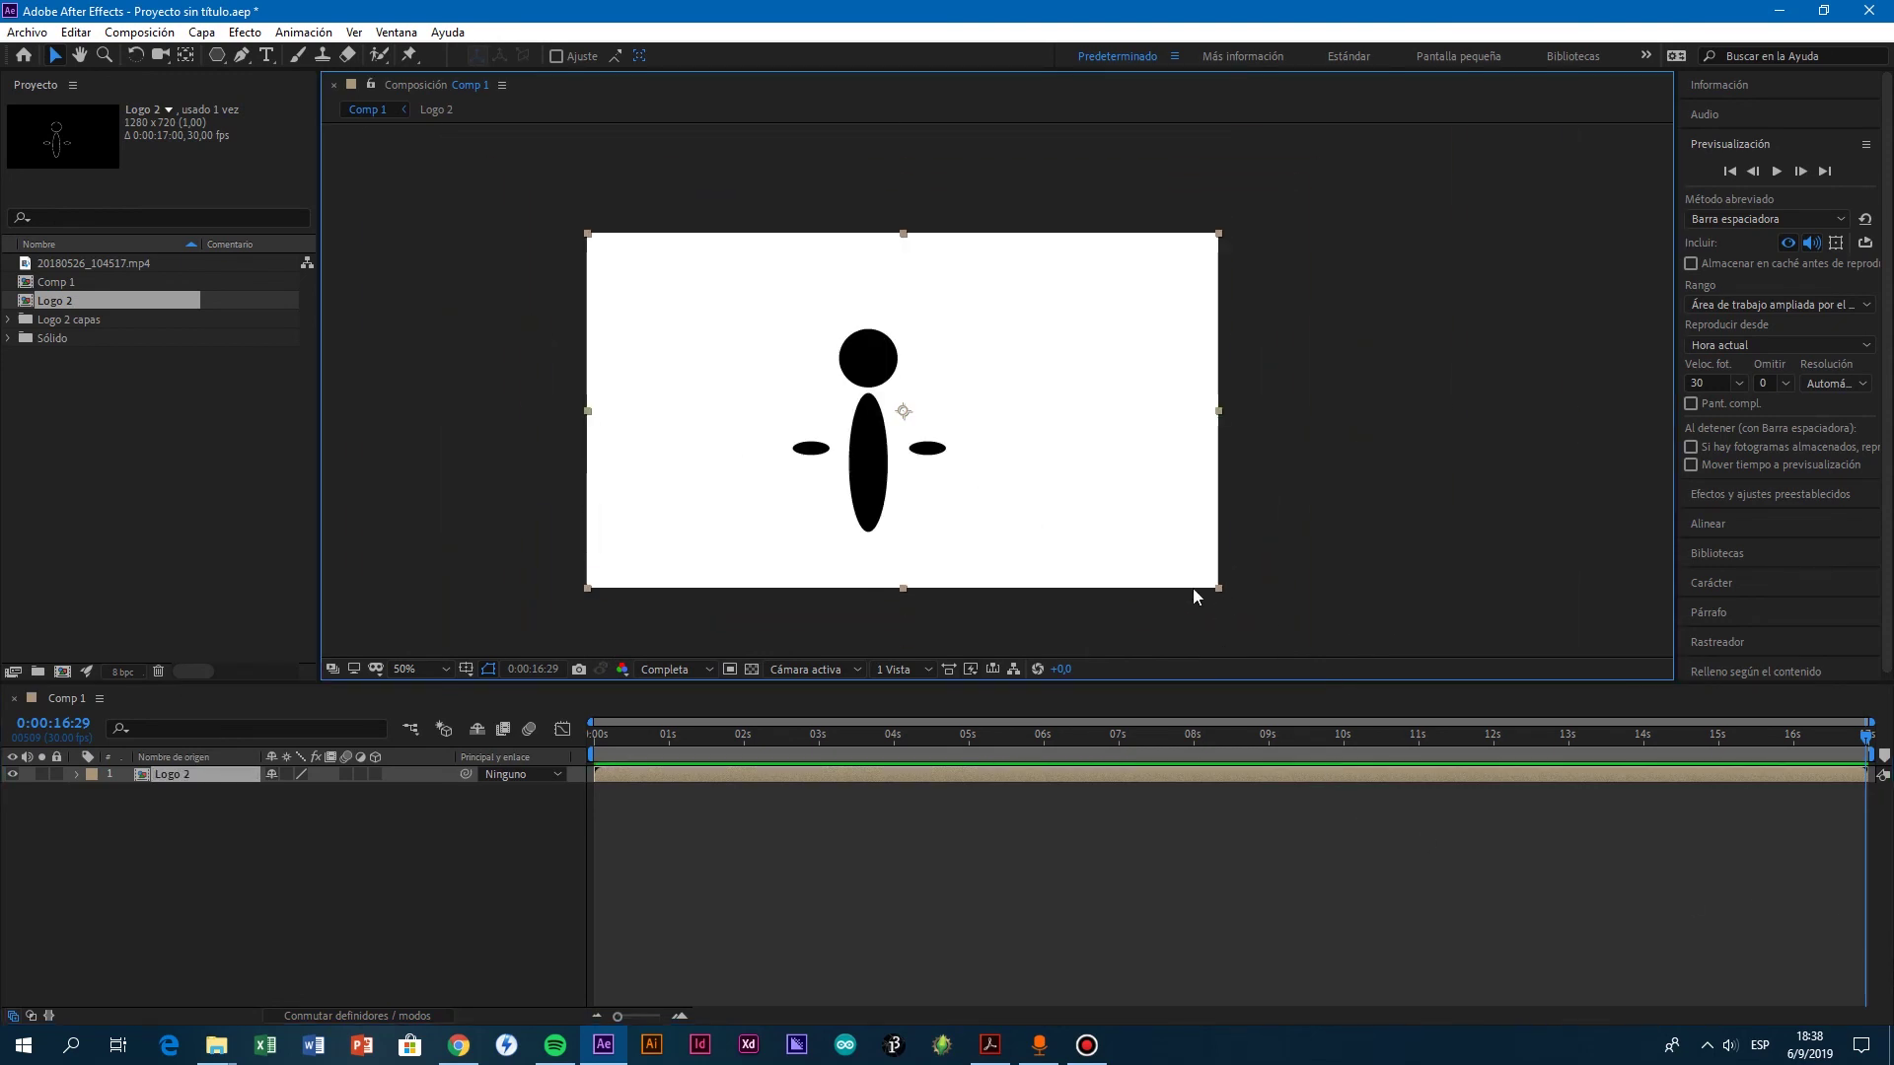
Step: Scale the Logo 2 layer up well beyond the canvas and examine the shapes' edges up close
key("comma")
key("comma")
key("comma")
key("comma")
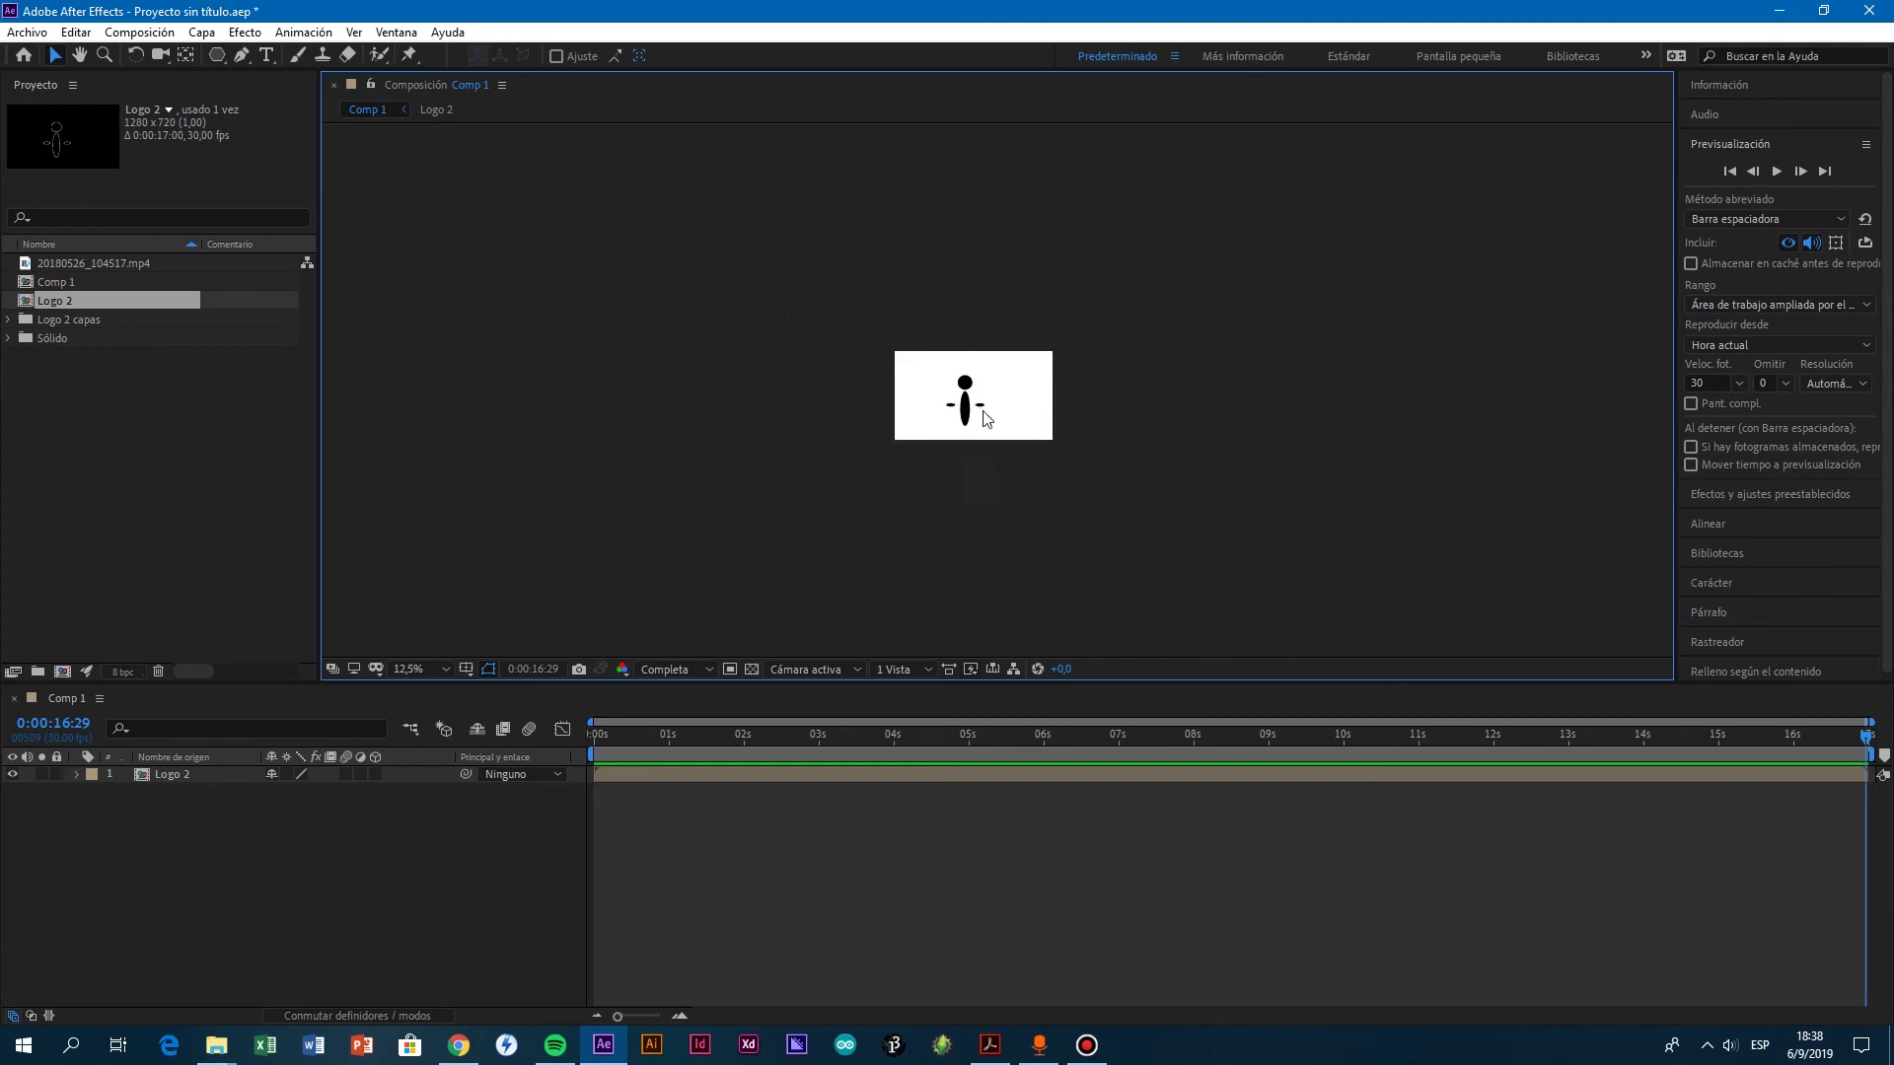
left_click_drag(1054, 440, 1286, 561)
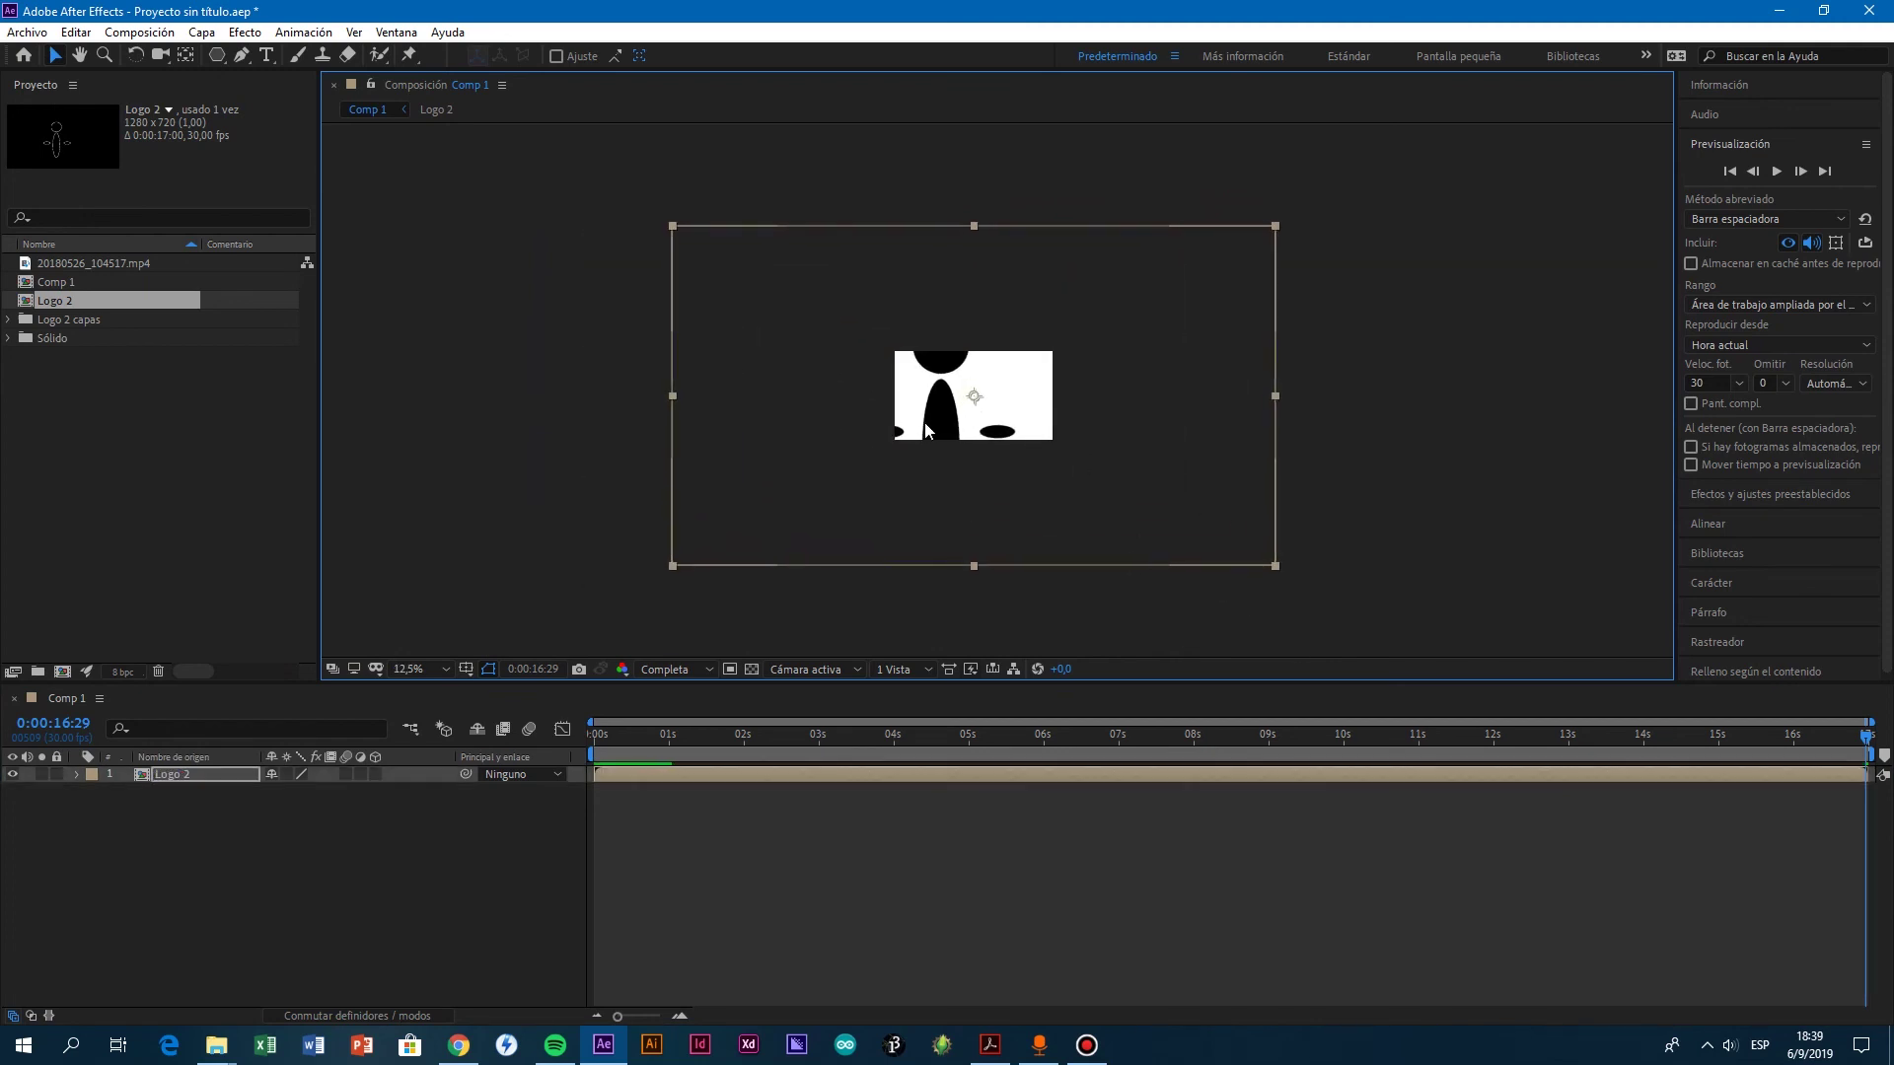
key("period")
key("period")
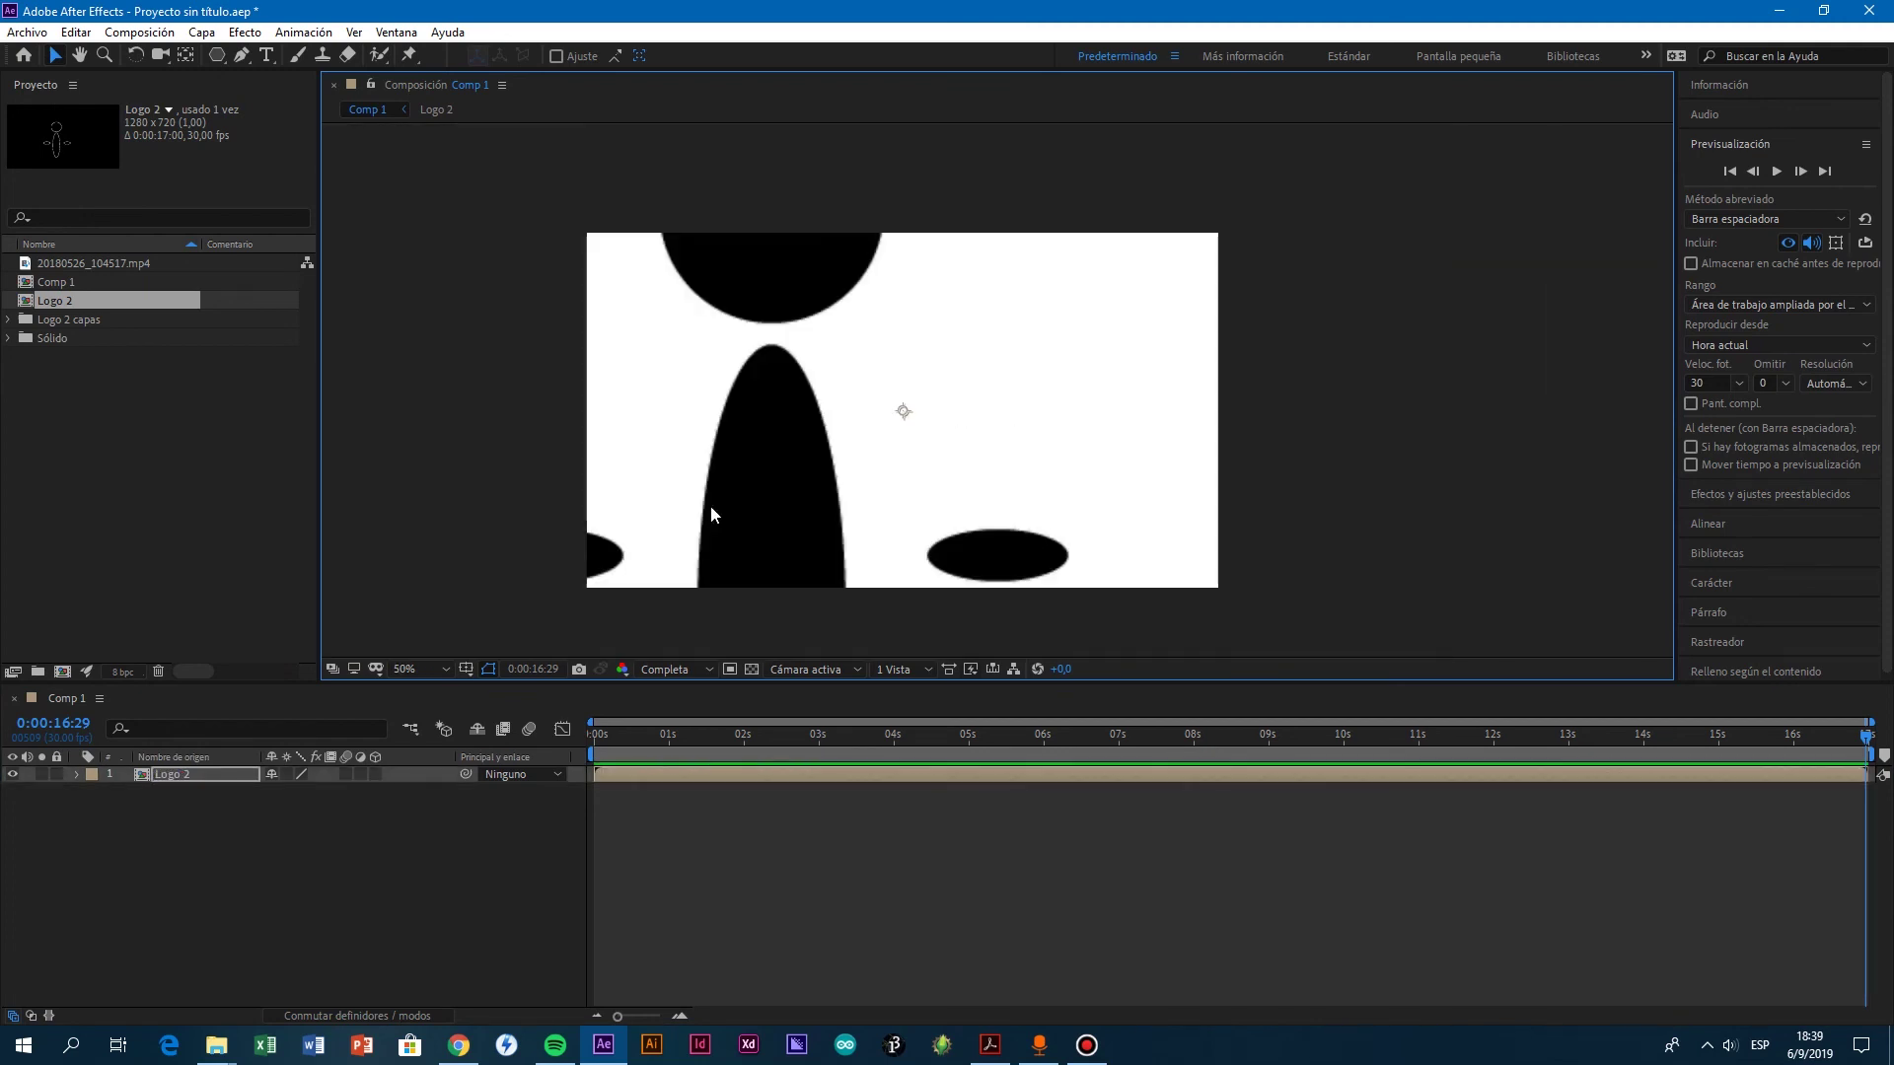
key("period")
key("comma")
key("comma")
key("period")
key("period")
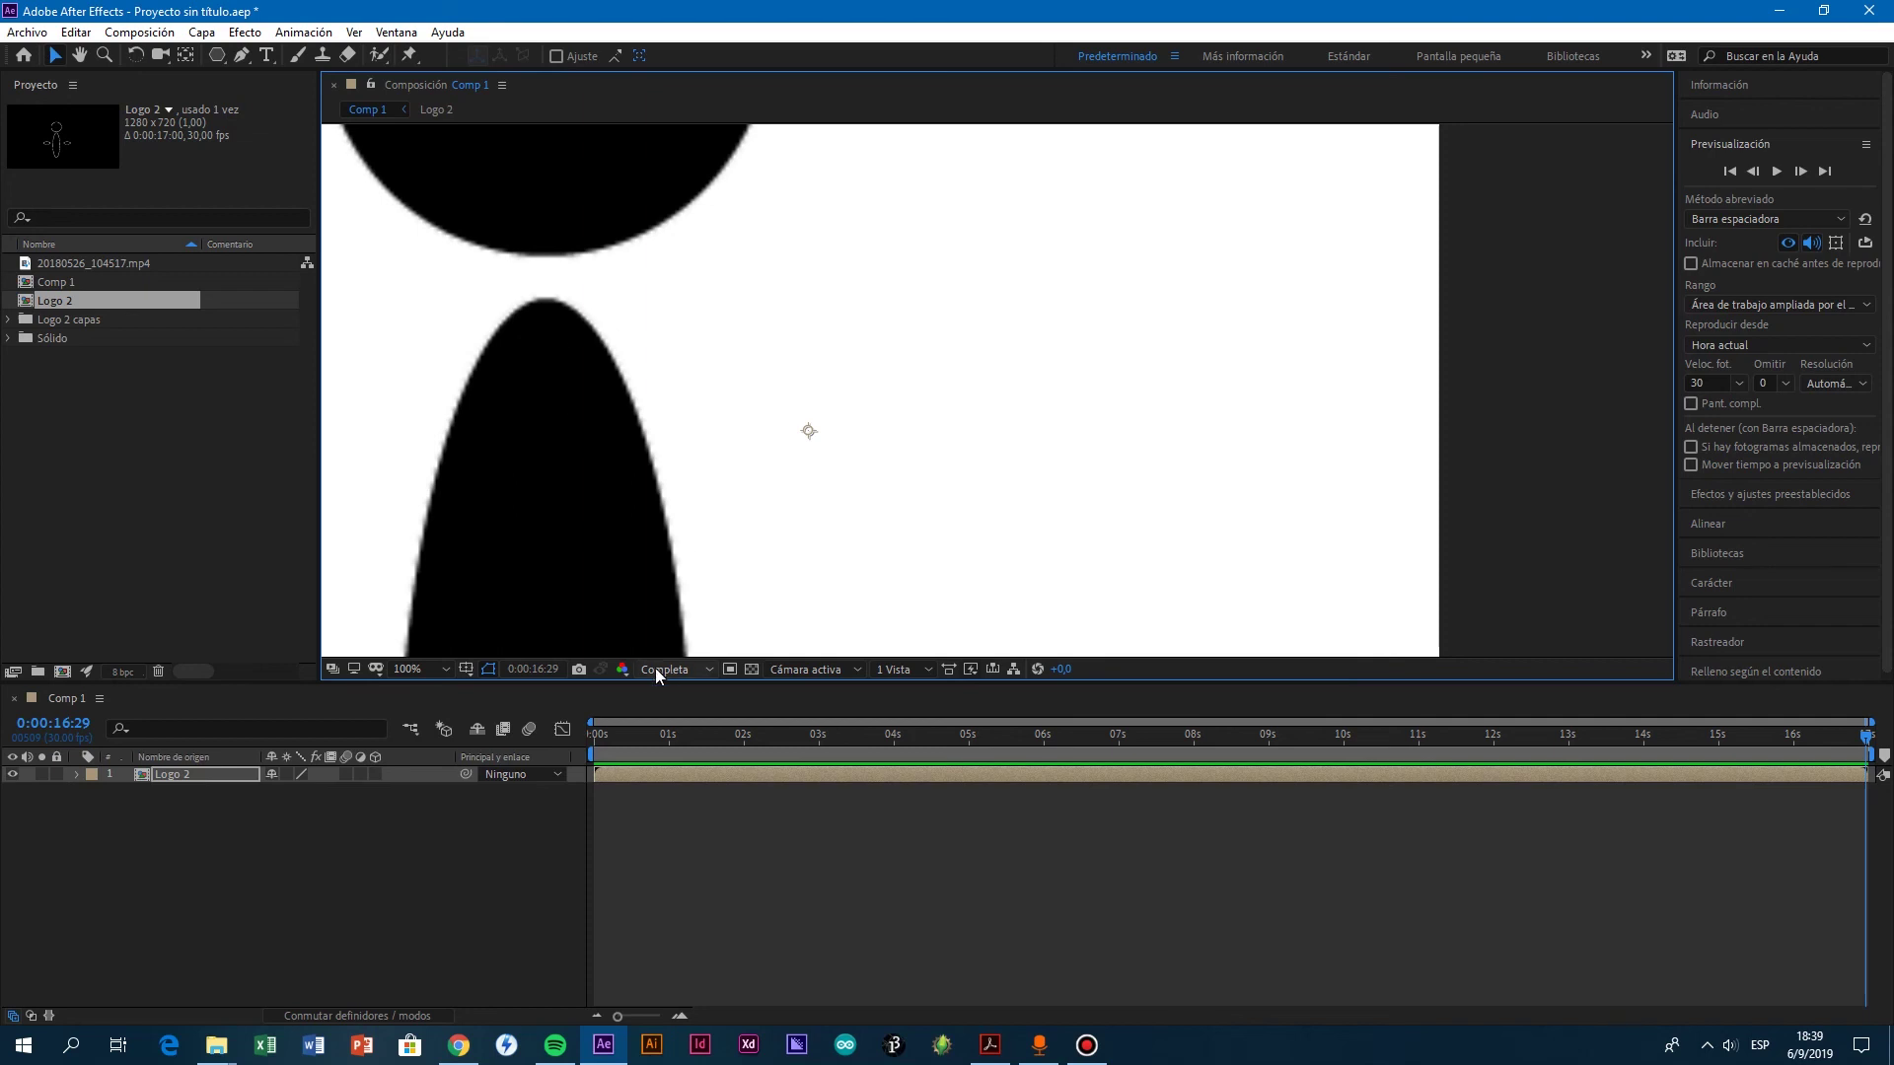
Step: Enable continuous rasterization for the Logo 2 layer in Comp 1 and for all four layers inside the Logo 2 composition
left_click(388, 1015)
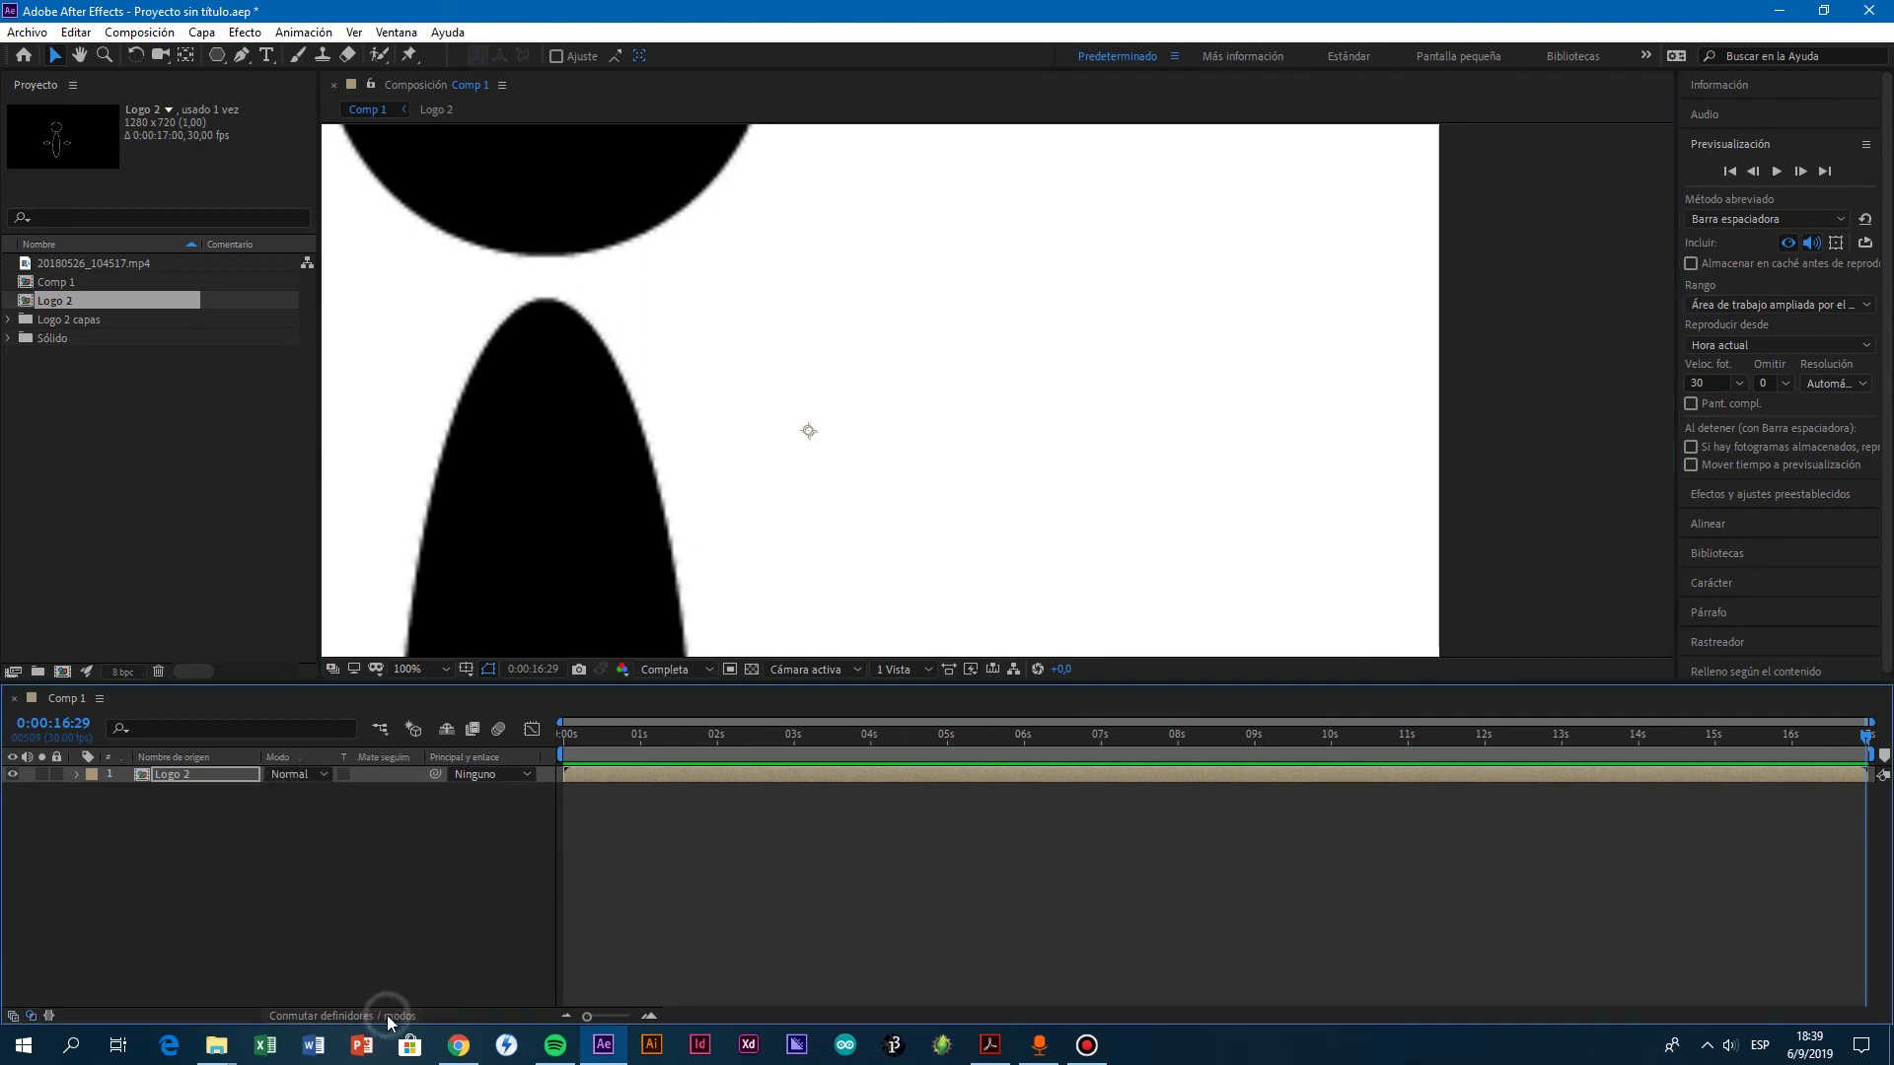
left_click(388, 1015)
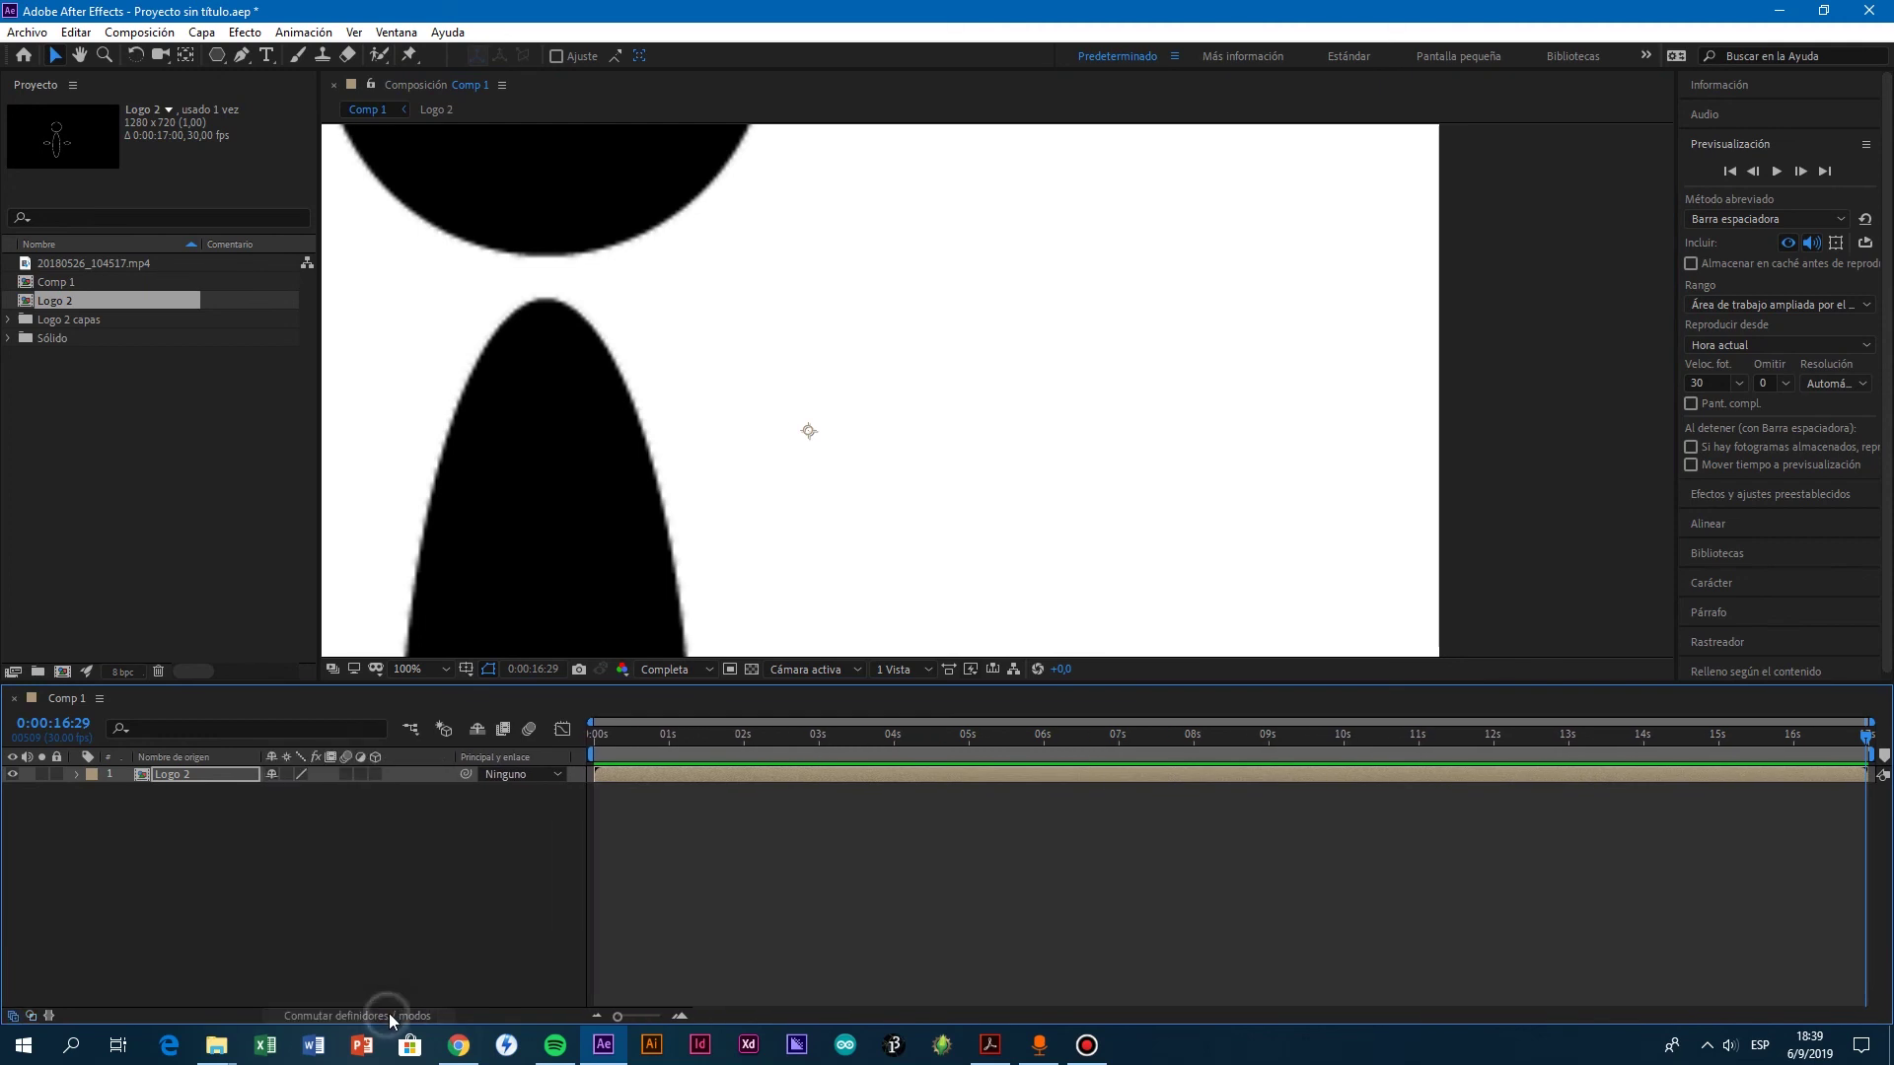
left_click(287, 774)
double_click(175, 776)
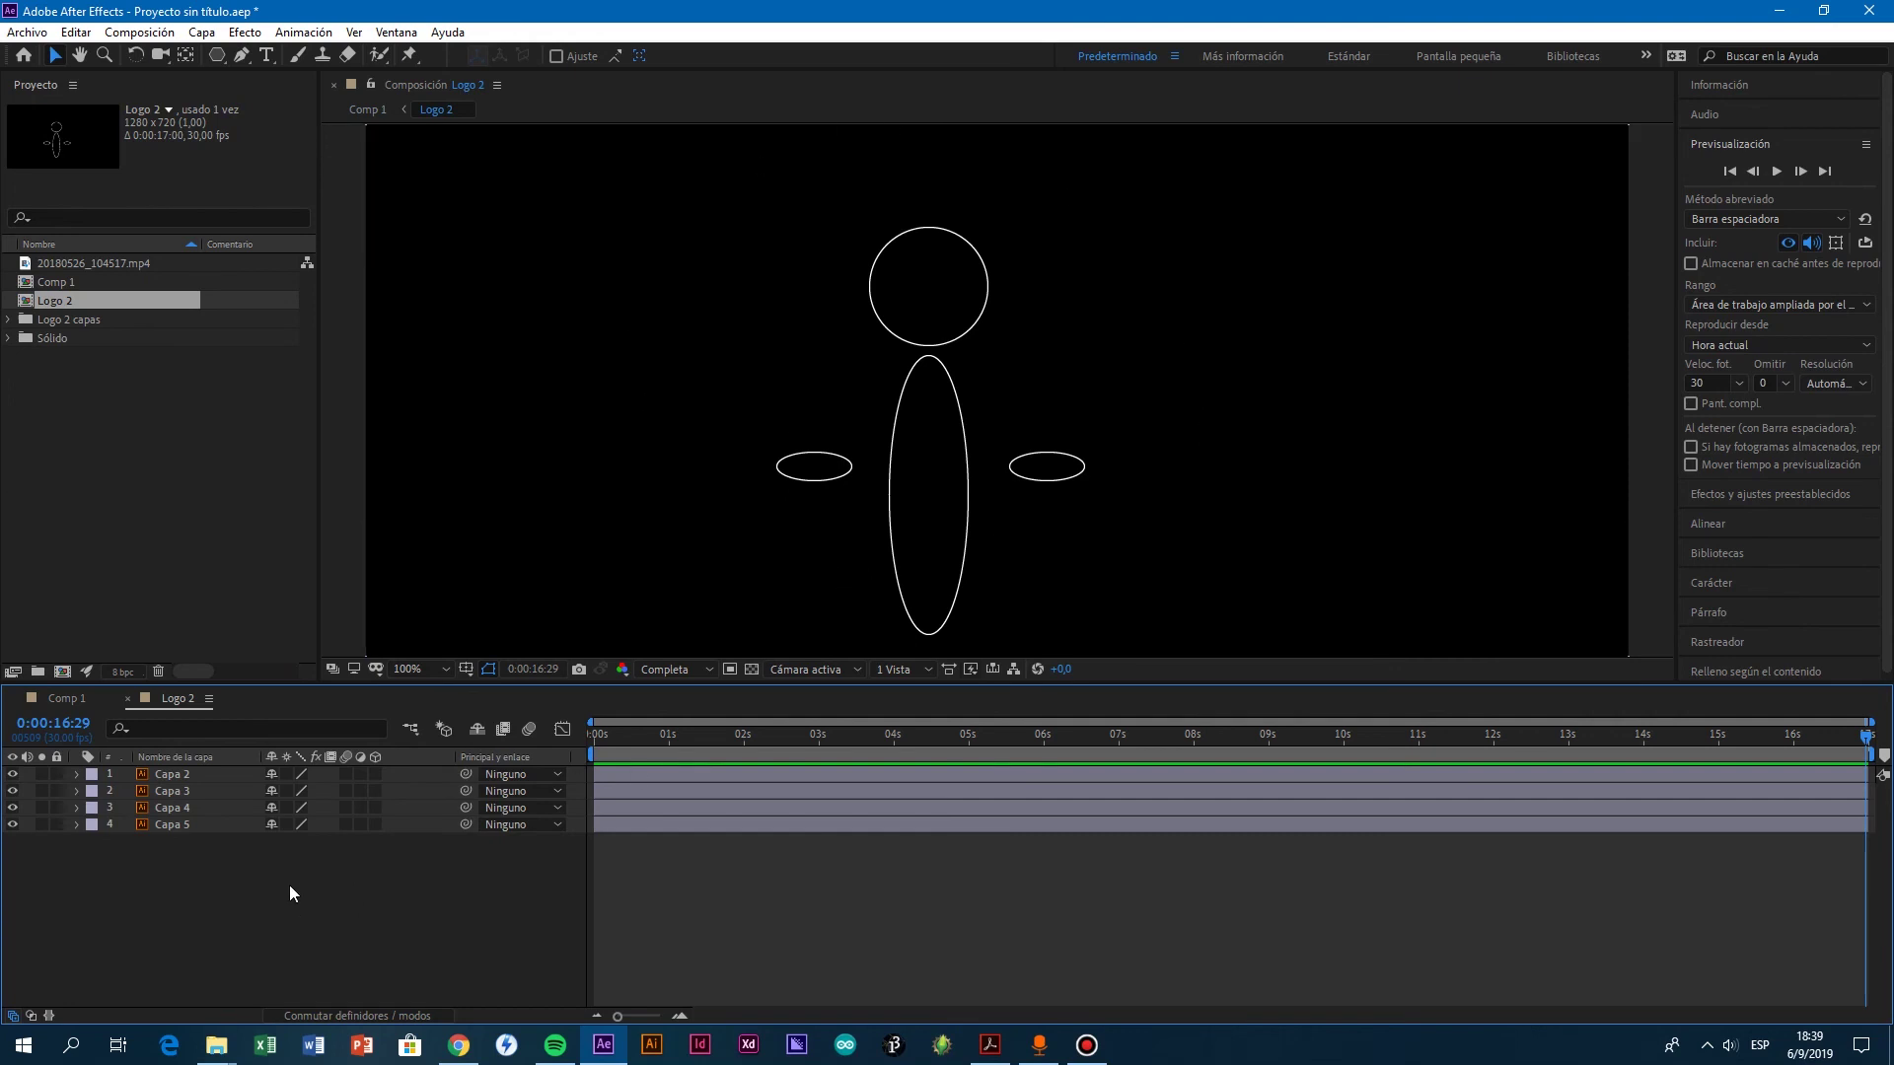
left_click(286, 773)
Step: Hide and show Capa 3 and Capa 2 in Logo 2 to check which logo part each layer holds
left_click(14, 790)
left_click(14, 790)
left_click(13, 790)
left_click(13, 790)
left_click(13, 775)
left_click(13, 774)
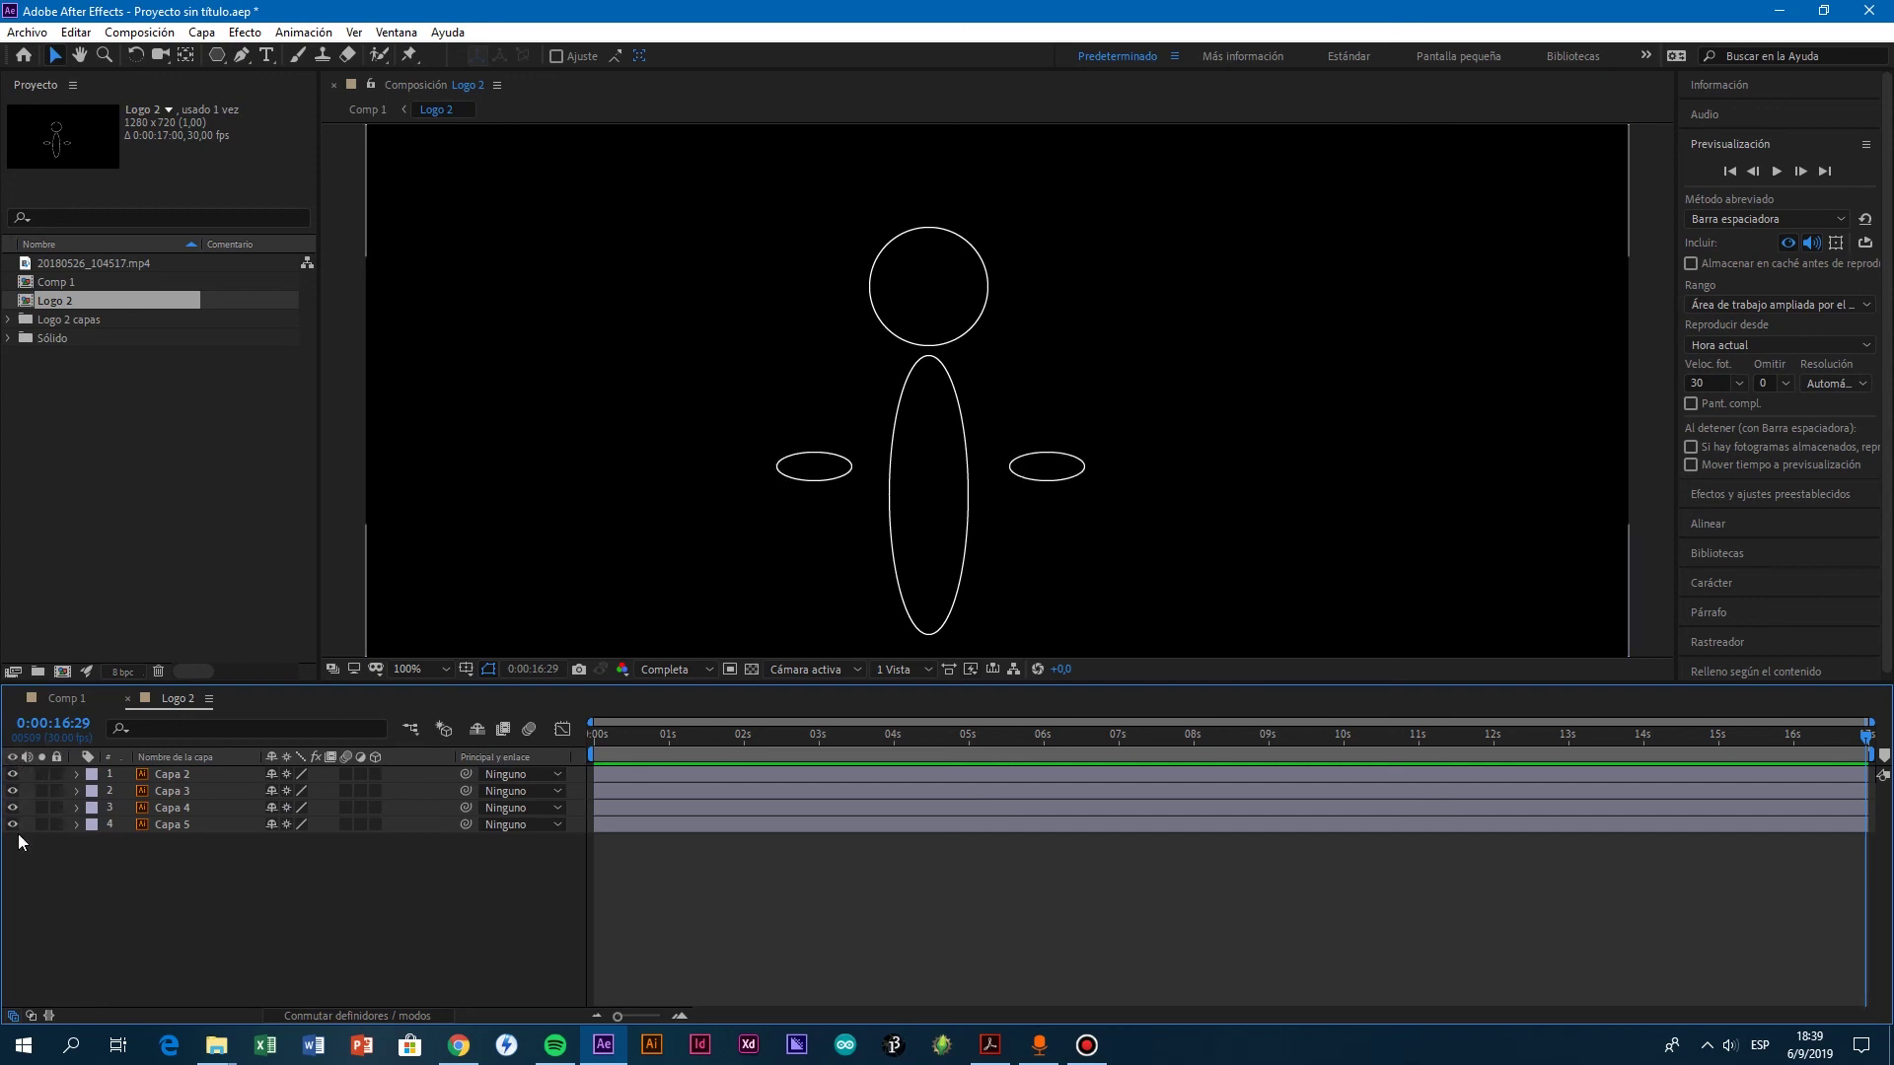
Step: Compare the enlarged logo in Comp 1 with the separate layers inside the Logo 2 composition
left_click(61, 700)
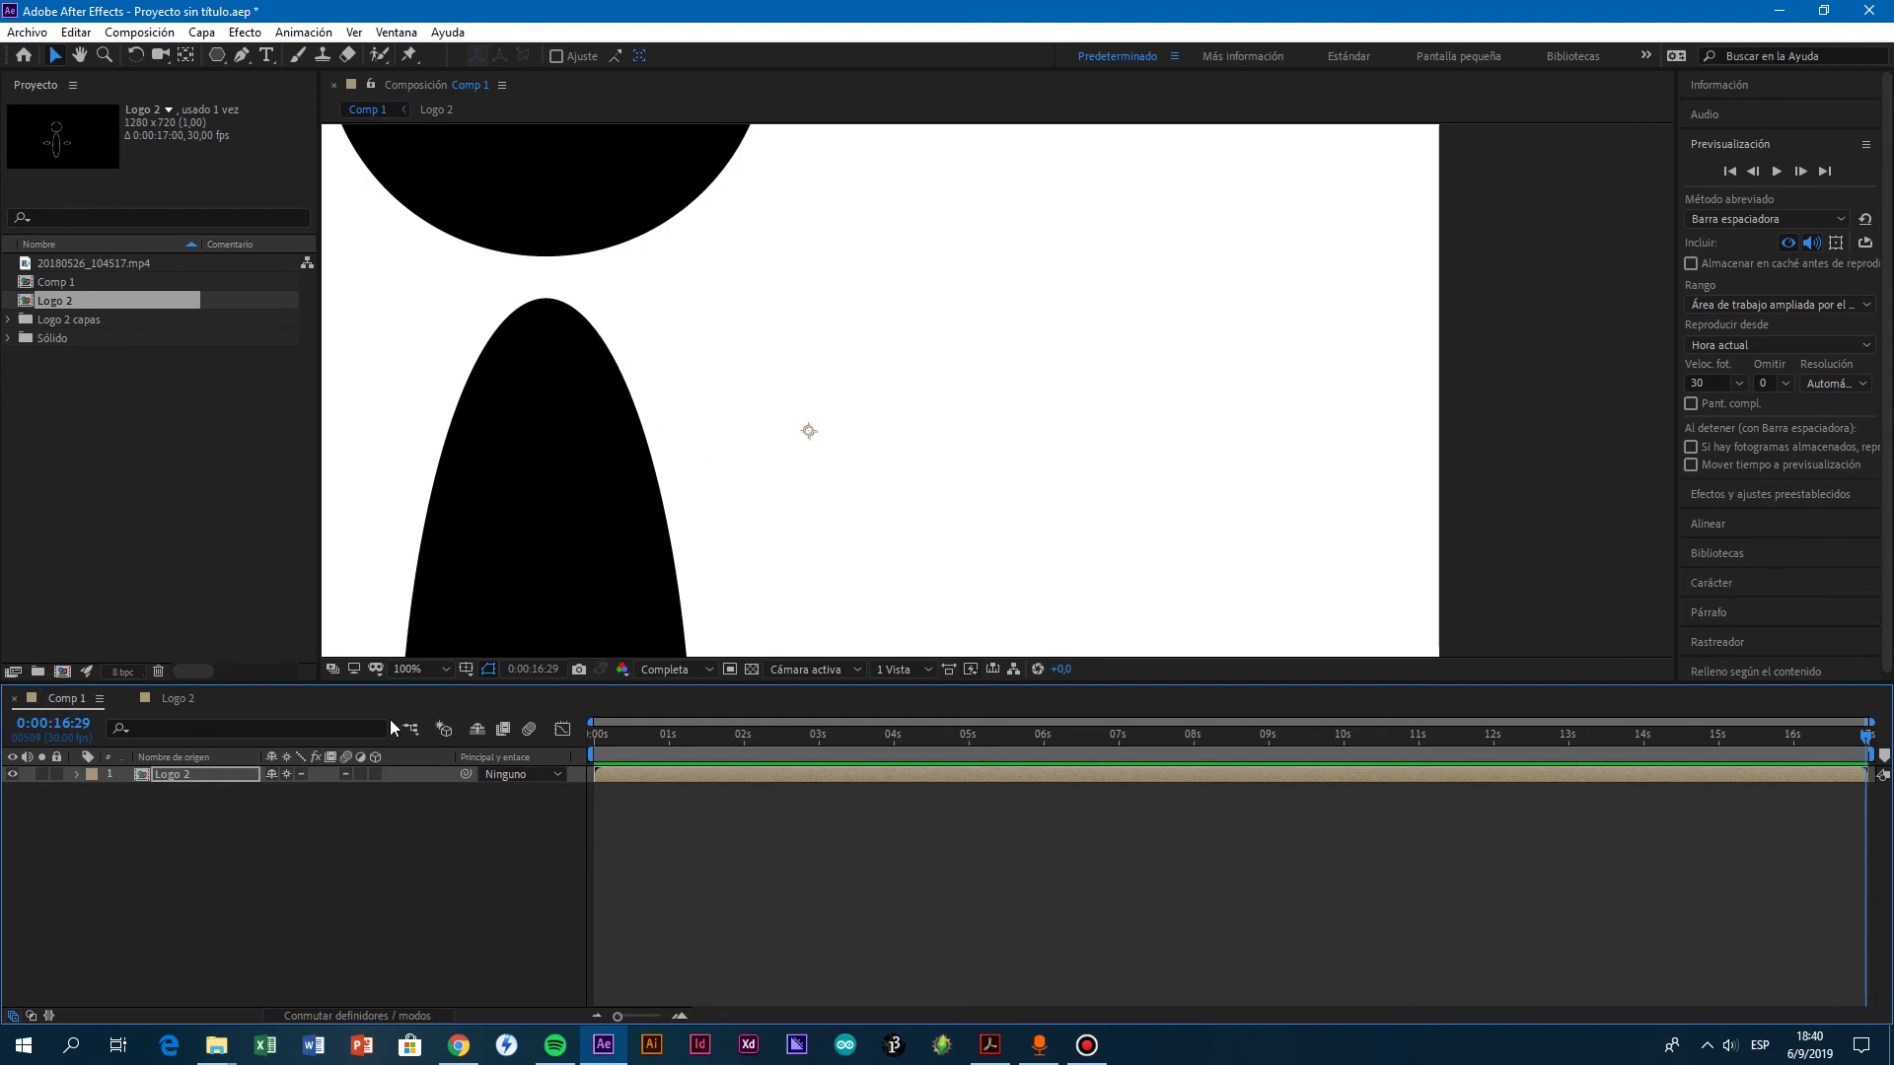
double_click(192, 778)
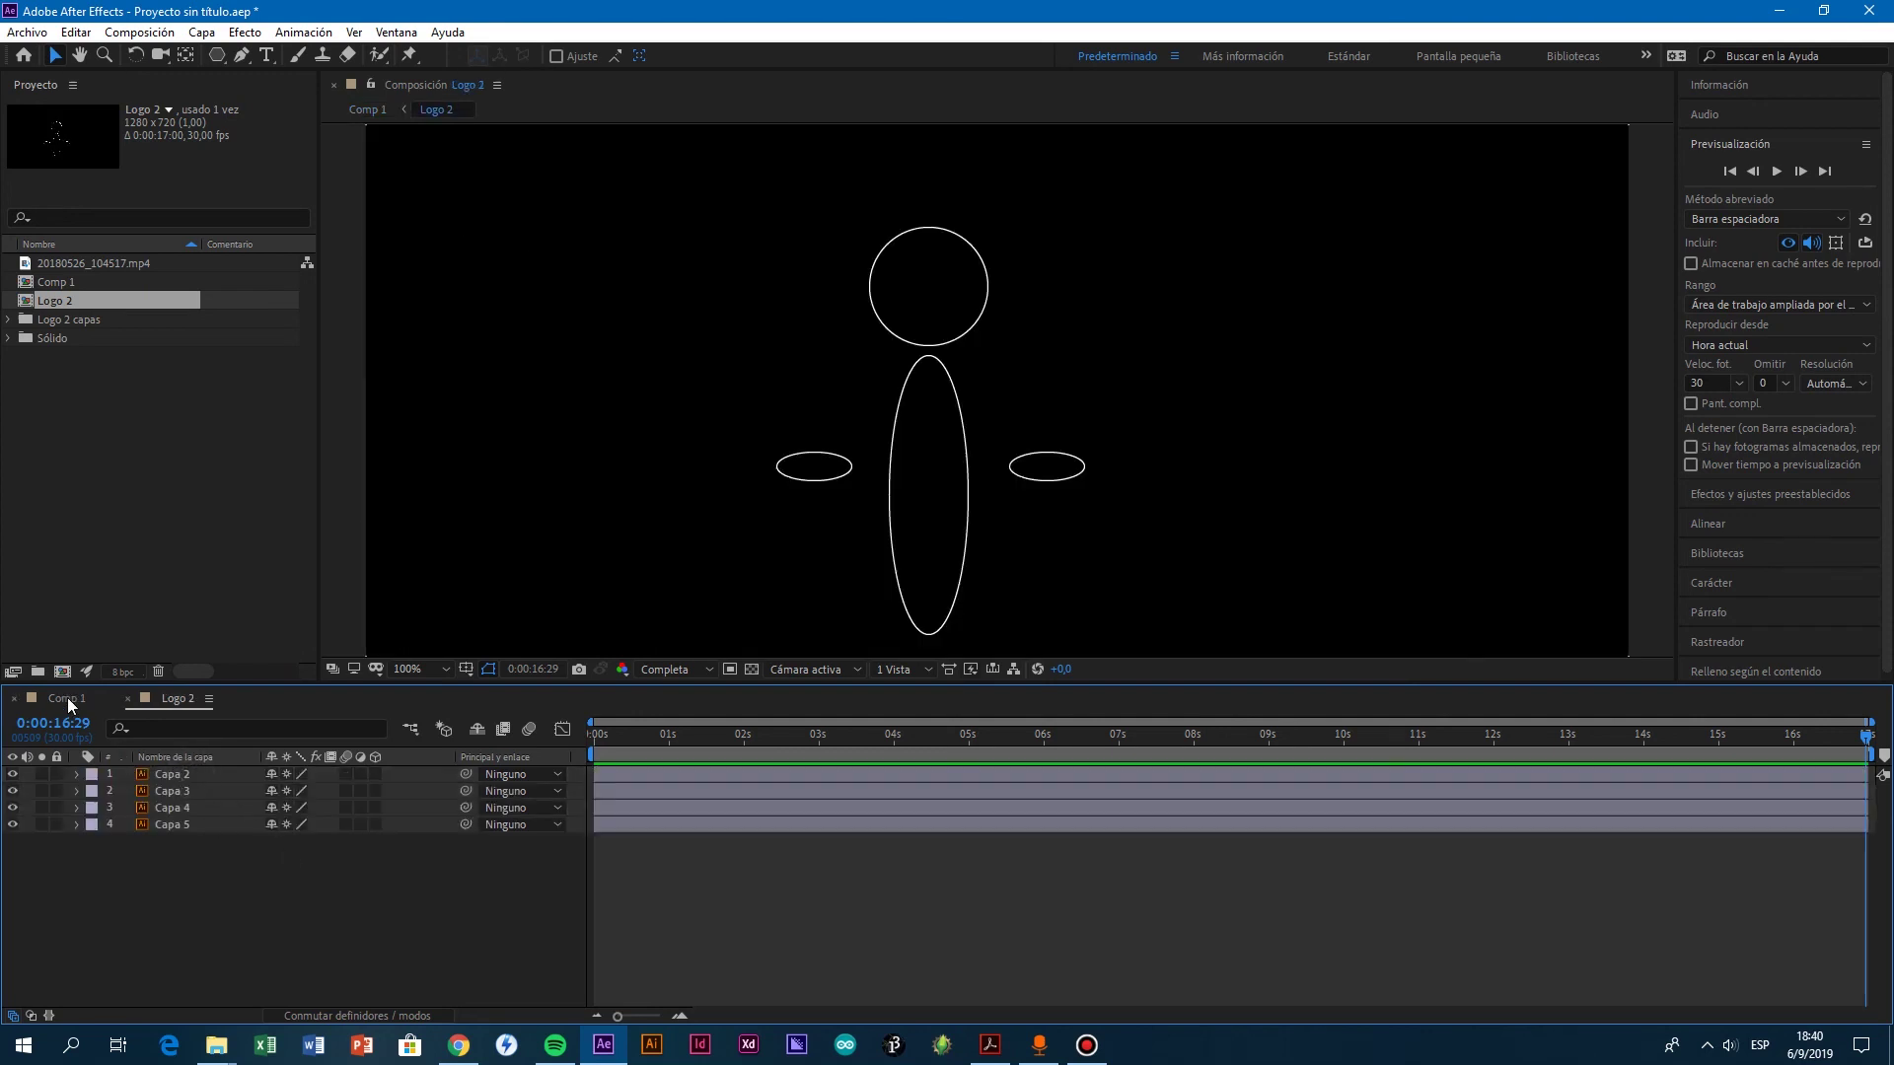
left_click(70, 700)
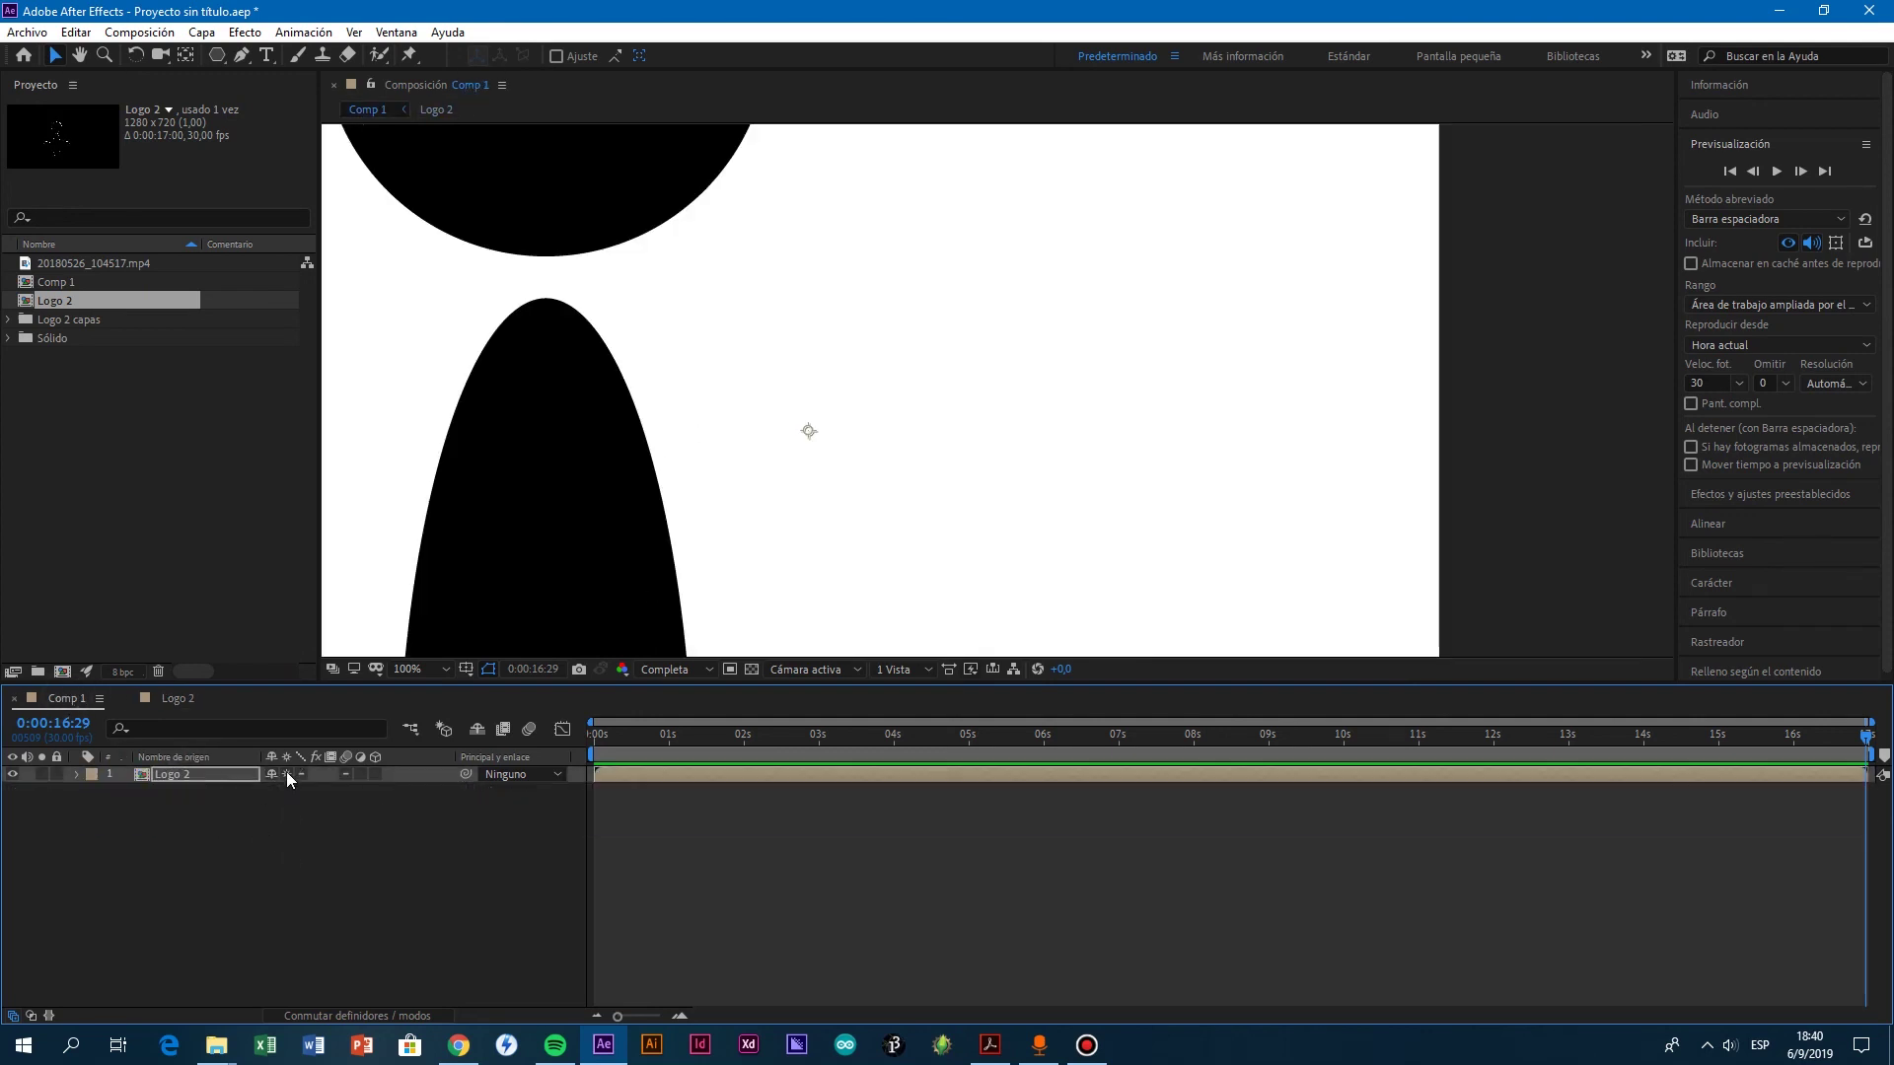
Step: Set the Escala of the Logo 2 layer in Comp 1 to 100 %
scroll(974, 434, "down", 6)
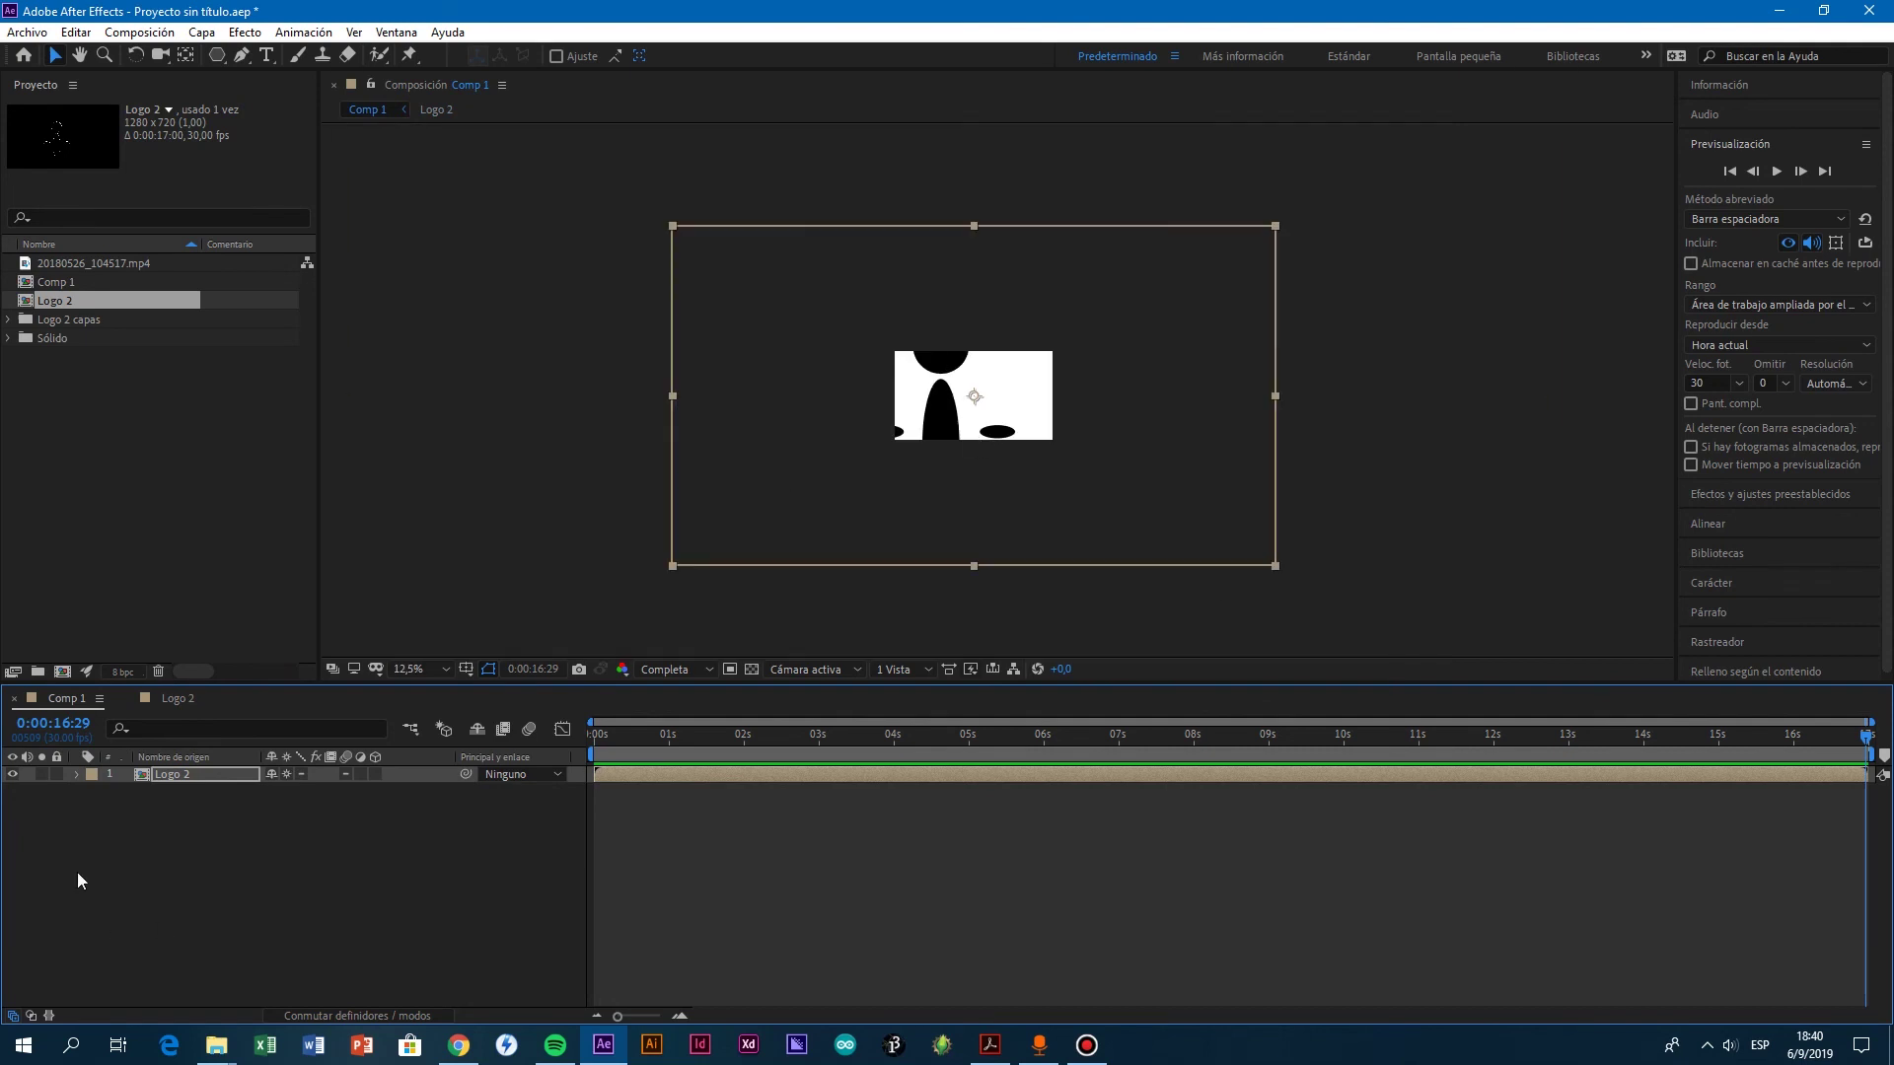
left_click(76, 778)
left_click(85, 787)
left_click(94, 792)
left_click(296, 841)
type("100")
key("Return")
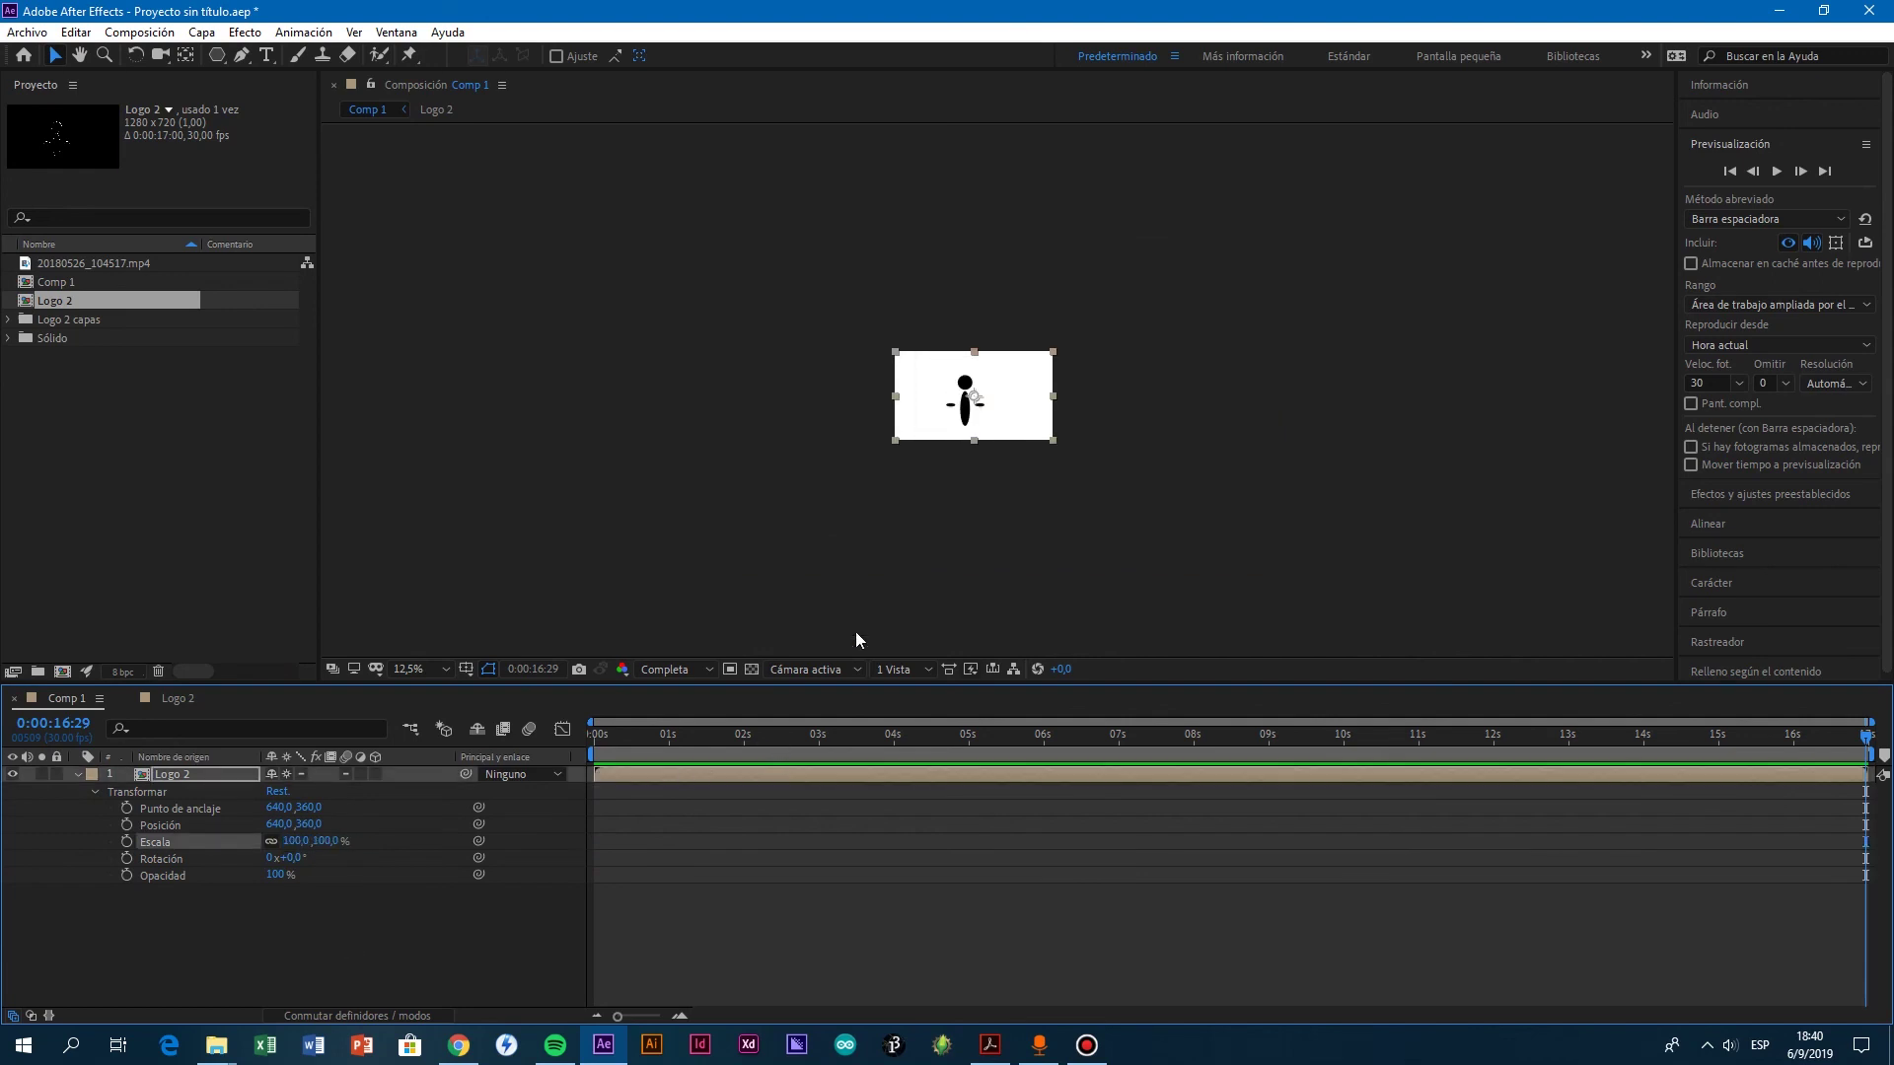
key("period")
key("period")
Step: Open the Logo 2 composition and toggle Capa 3, Capa 4 and Capa 2 off and on to identify their parts
left_click(187, 699)
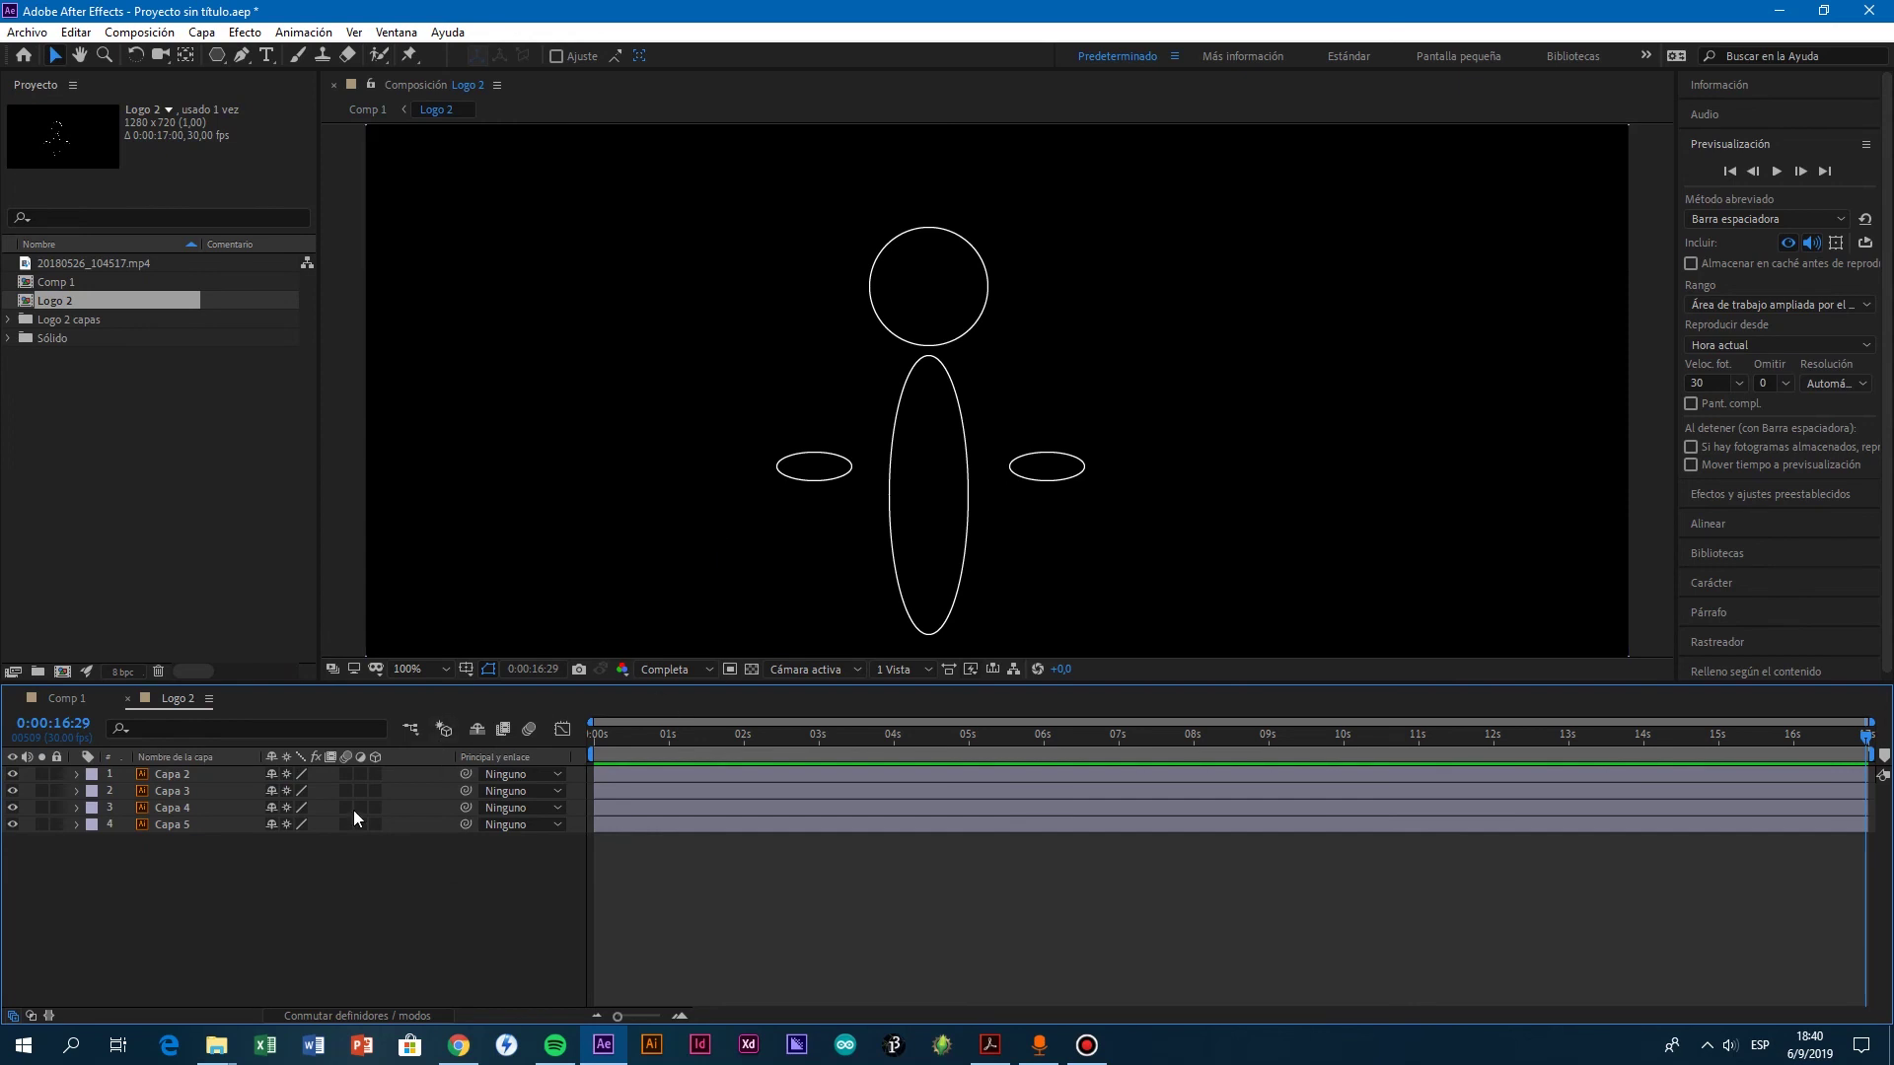
left_click(13, 791)
left_click(13, 791)
left_click(13, 807)
left_click(13, 808)
left_click(13, 775)
left_click(12, 774)
Step: Add a first Escala keyframe to Capa 5, the head circle, at 0:00:00:00, undoing the one made at the composition's end
left_click(245, 825)
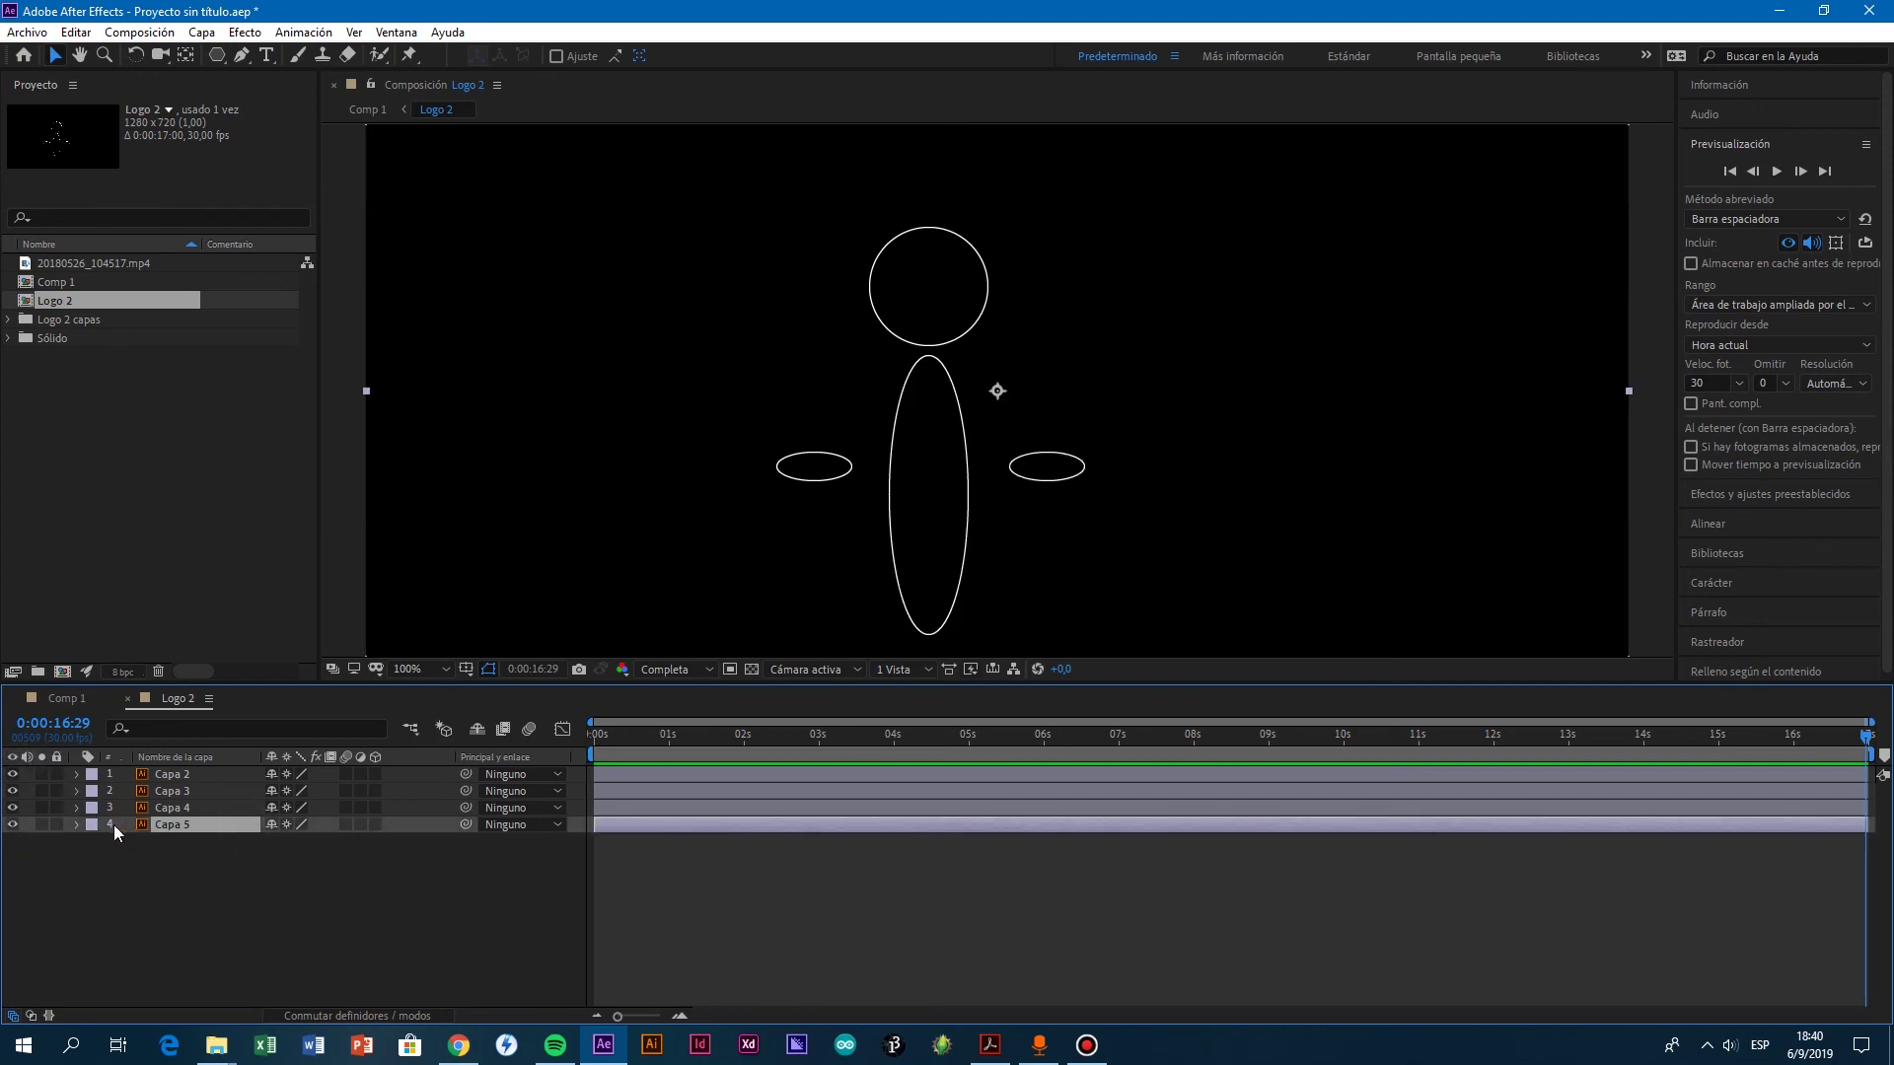
left_click(84, 831)
left_click(77, 825)
left_click(95, 841)
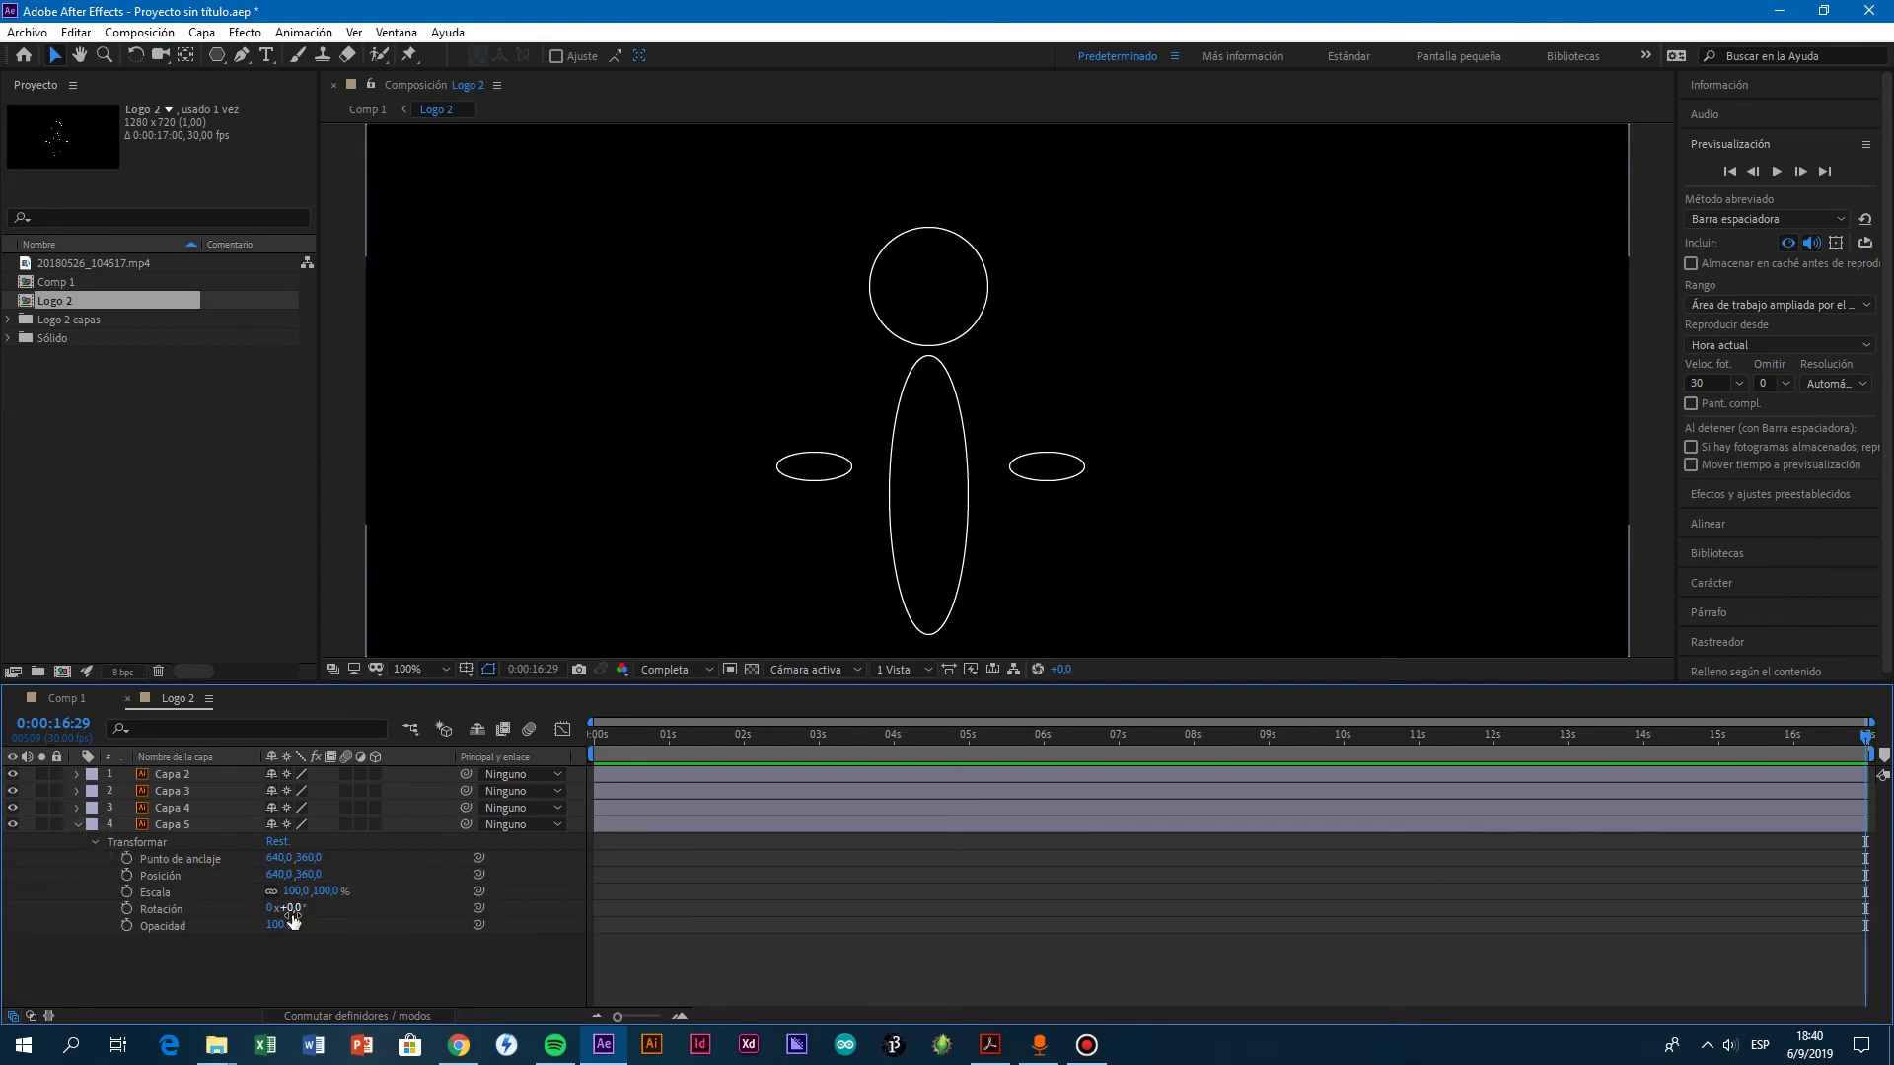
left_click(126, 892)
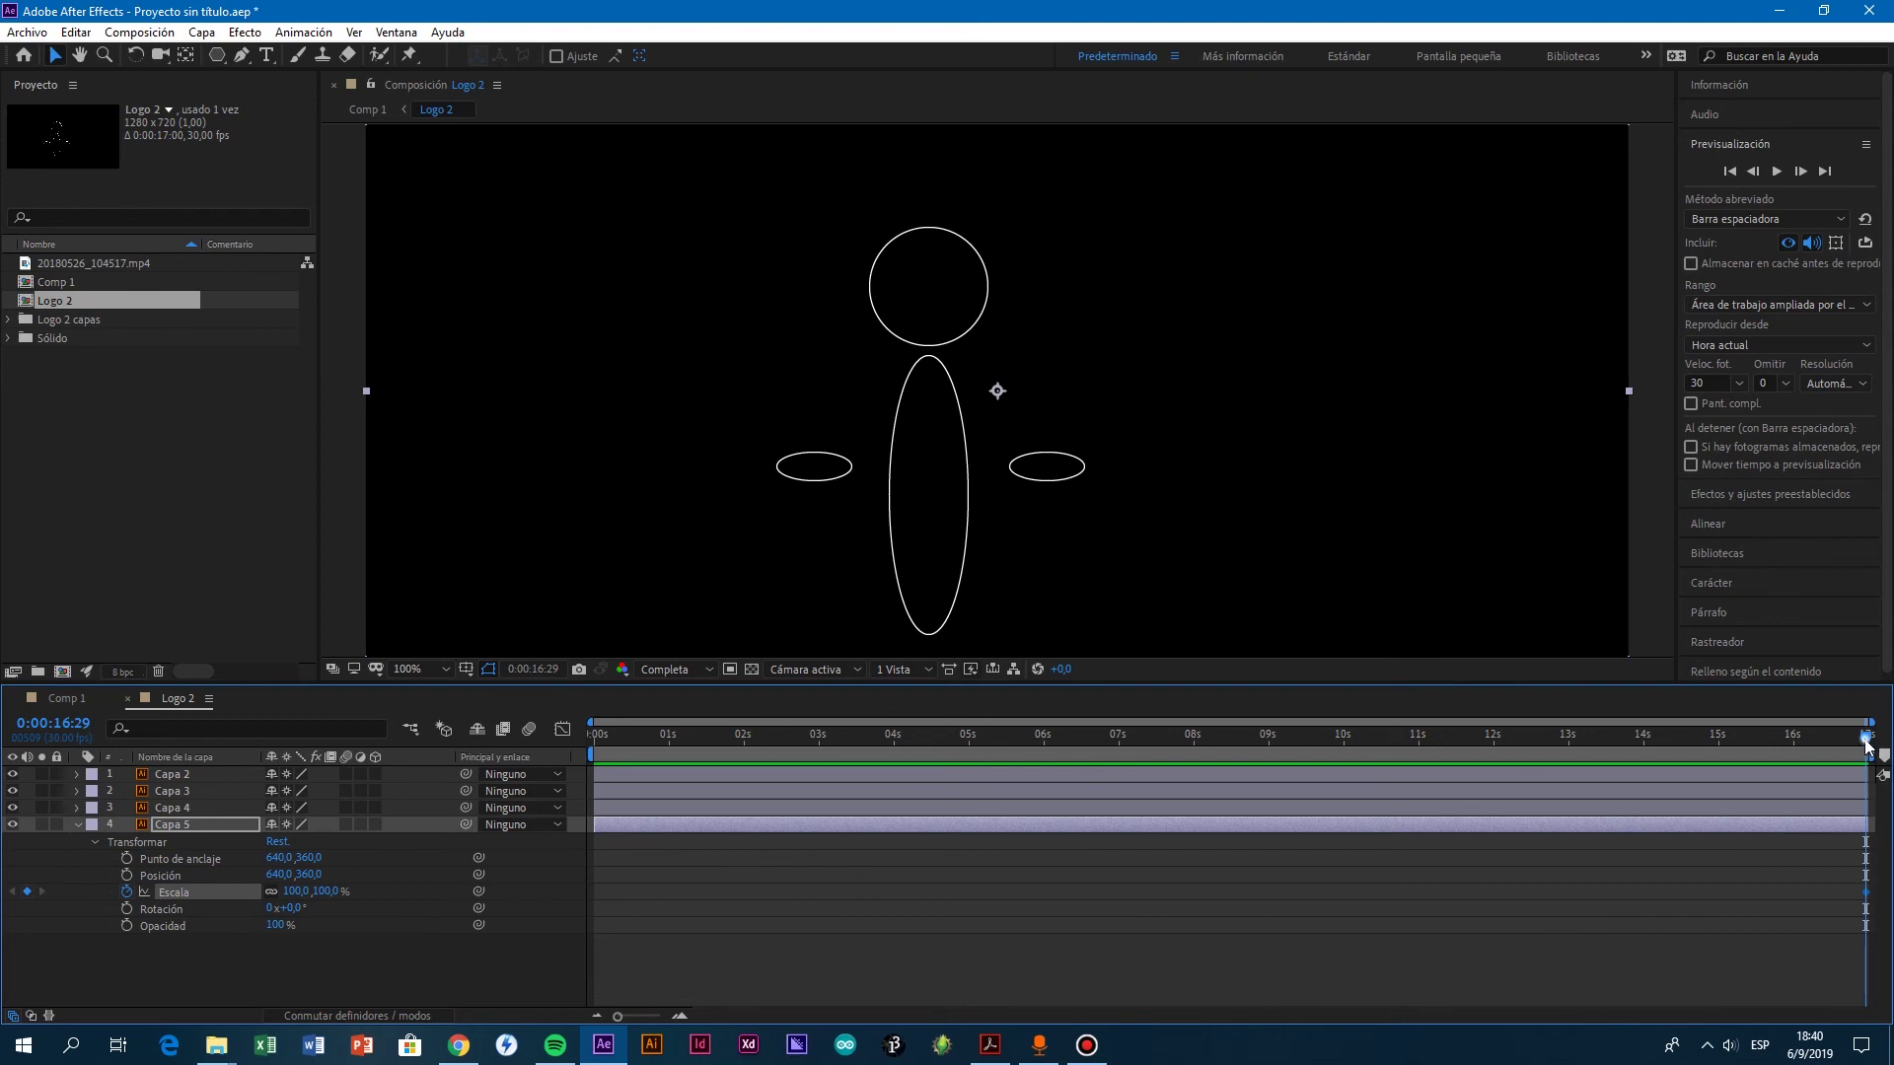
key("ctrl+z")
key("space")
key("Home")
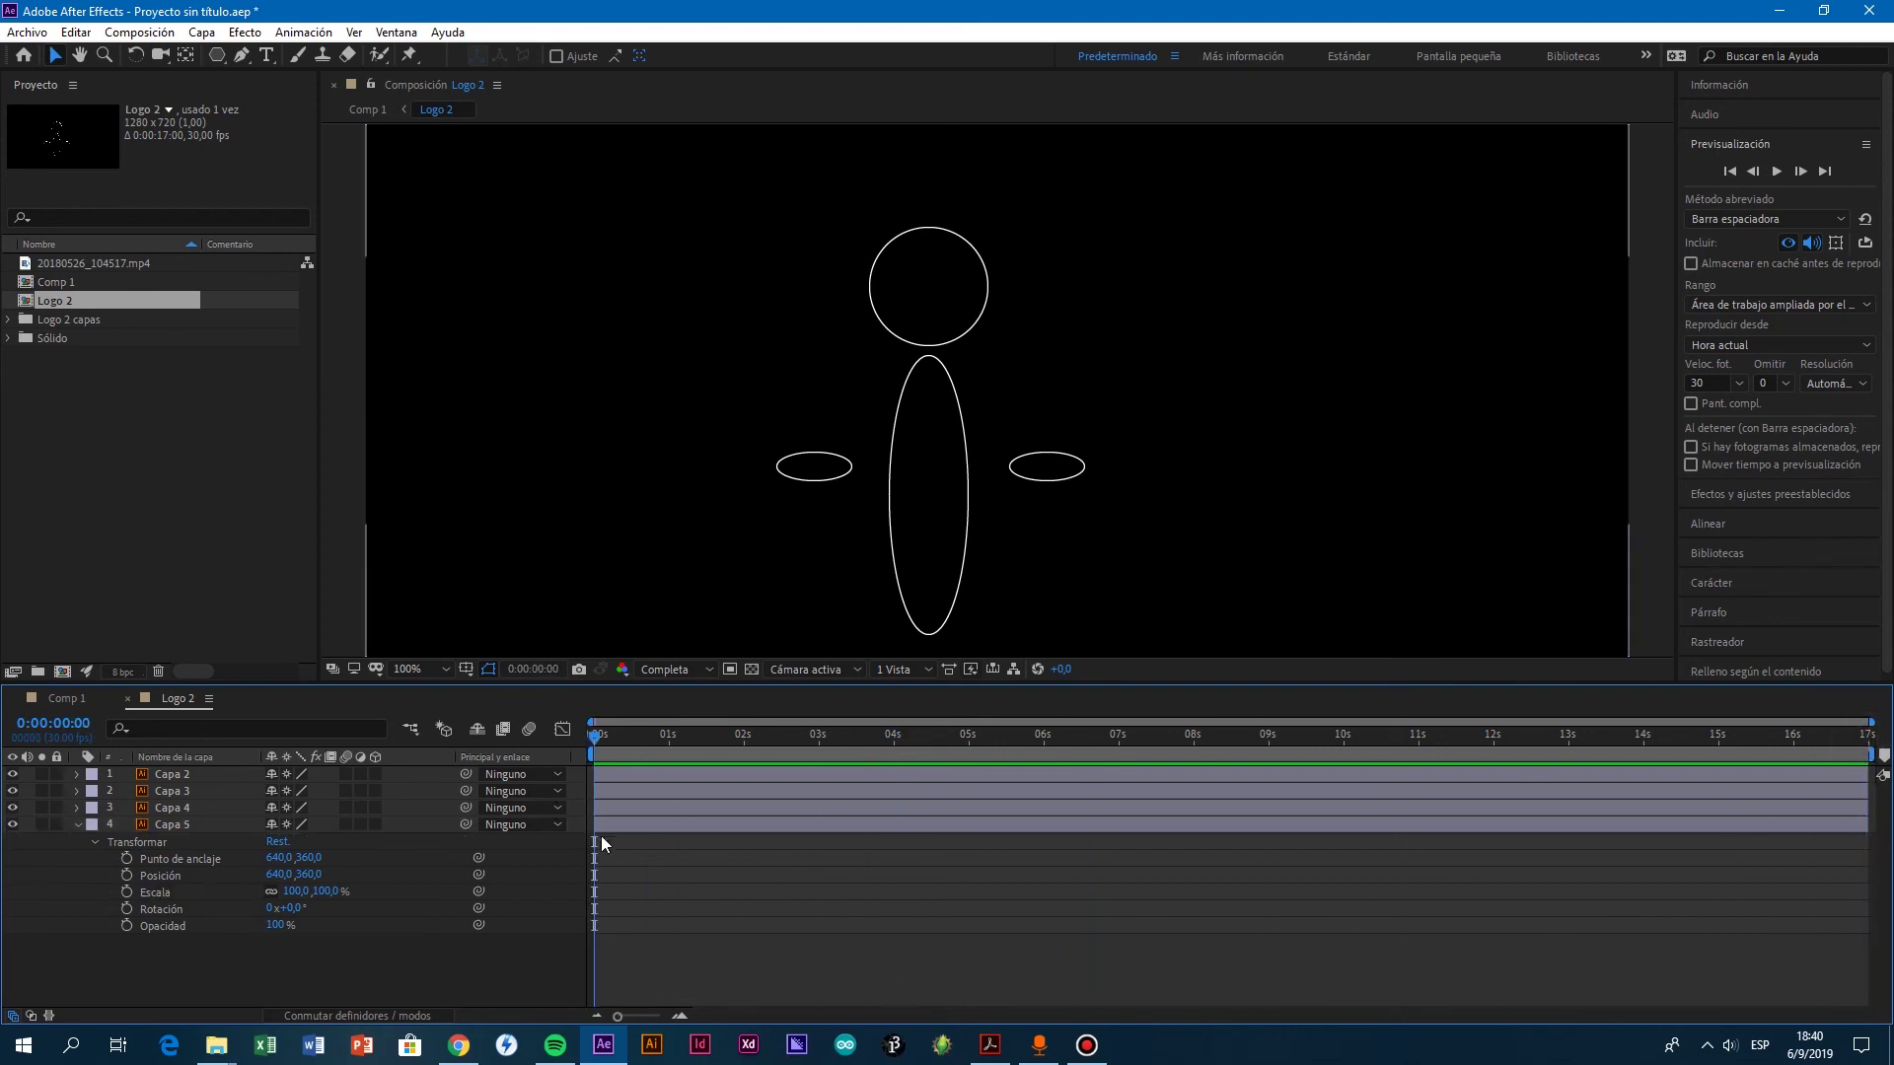
left_click(126, 891)
Step: Set Capa 5's Escala to 110 % at 0:00:00:13
key("Page_Down")
key("Page_Down")
key("Page_Down")
key("Page_Down")
key("Page_Down")
key("Page_Down")
key("Page_Down")
key("Page_Down")
key("Page_Down")
key("Page_Down")
key("Page_Down")
key("Page_Down")
key("Page_Down")
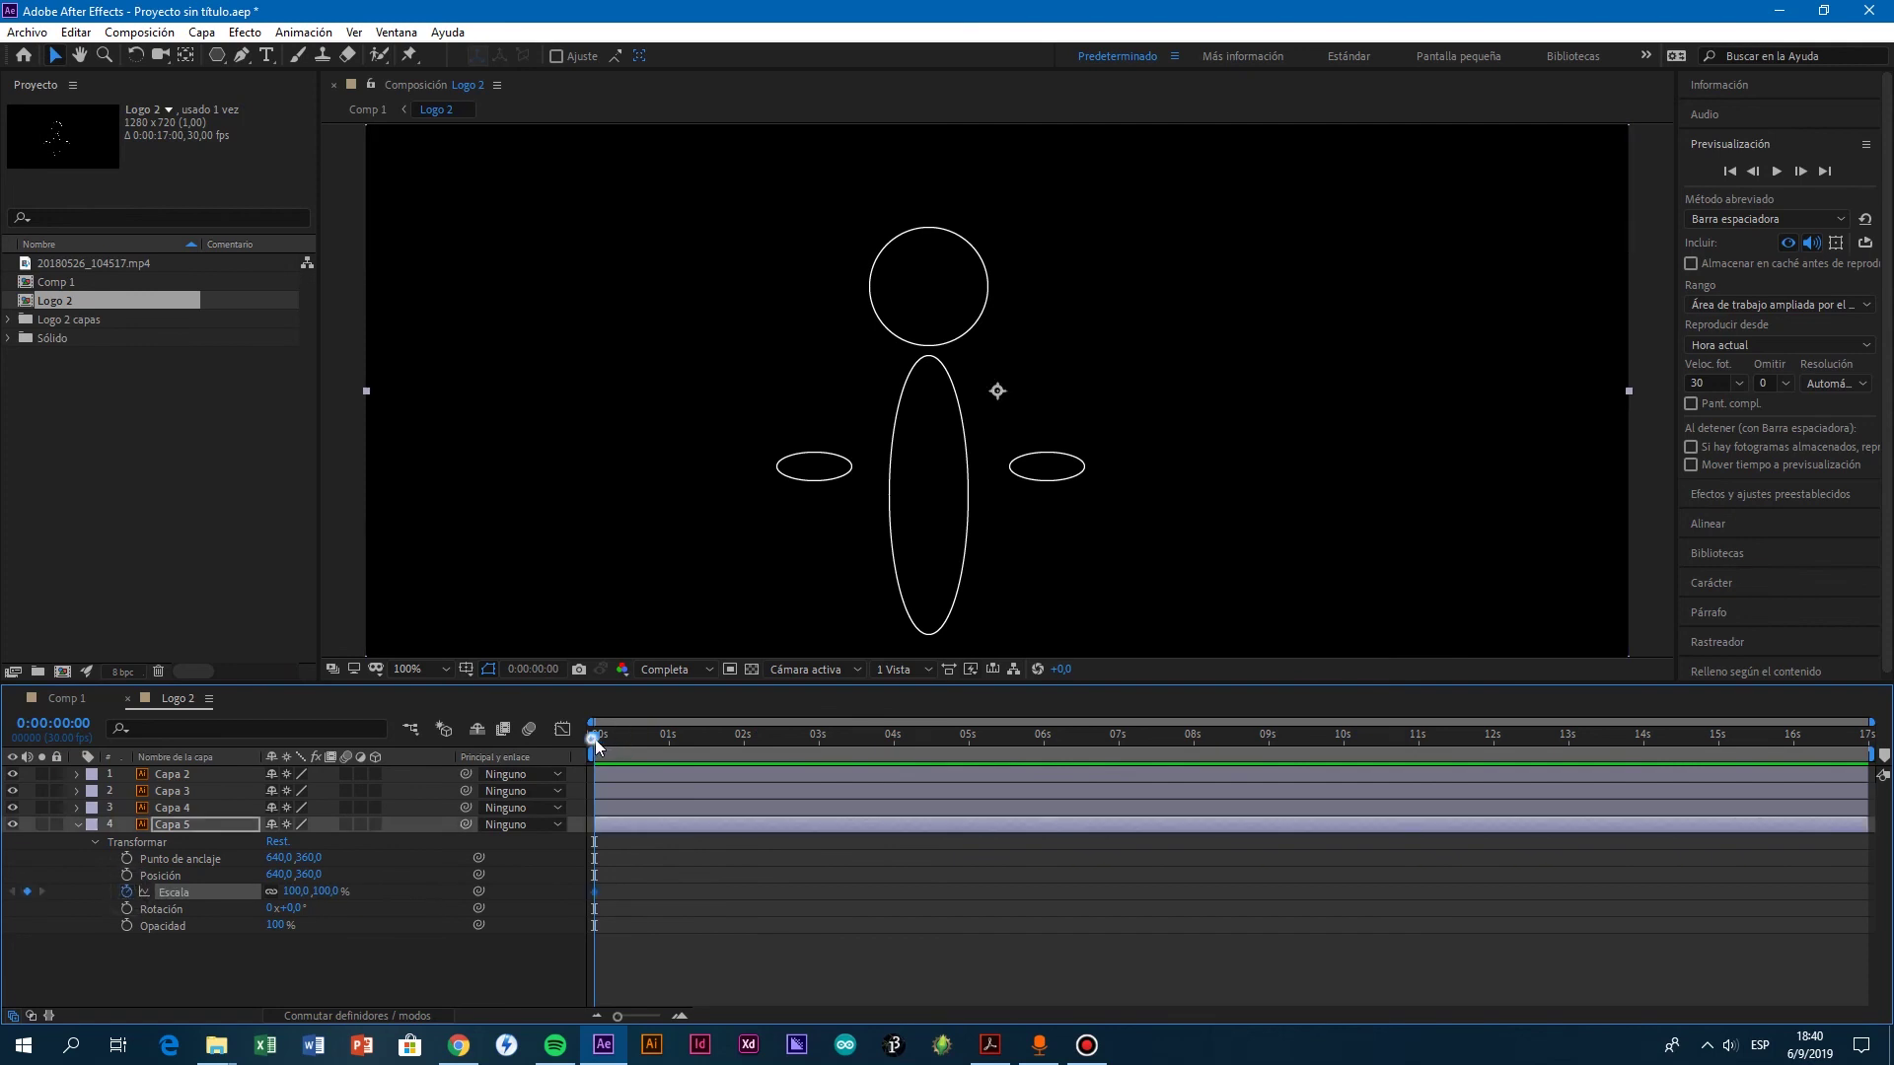
left_click(284, 891)
type("11")
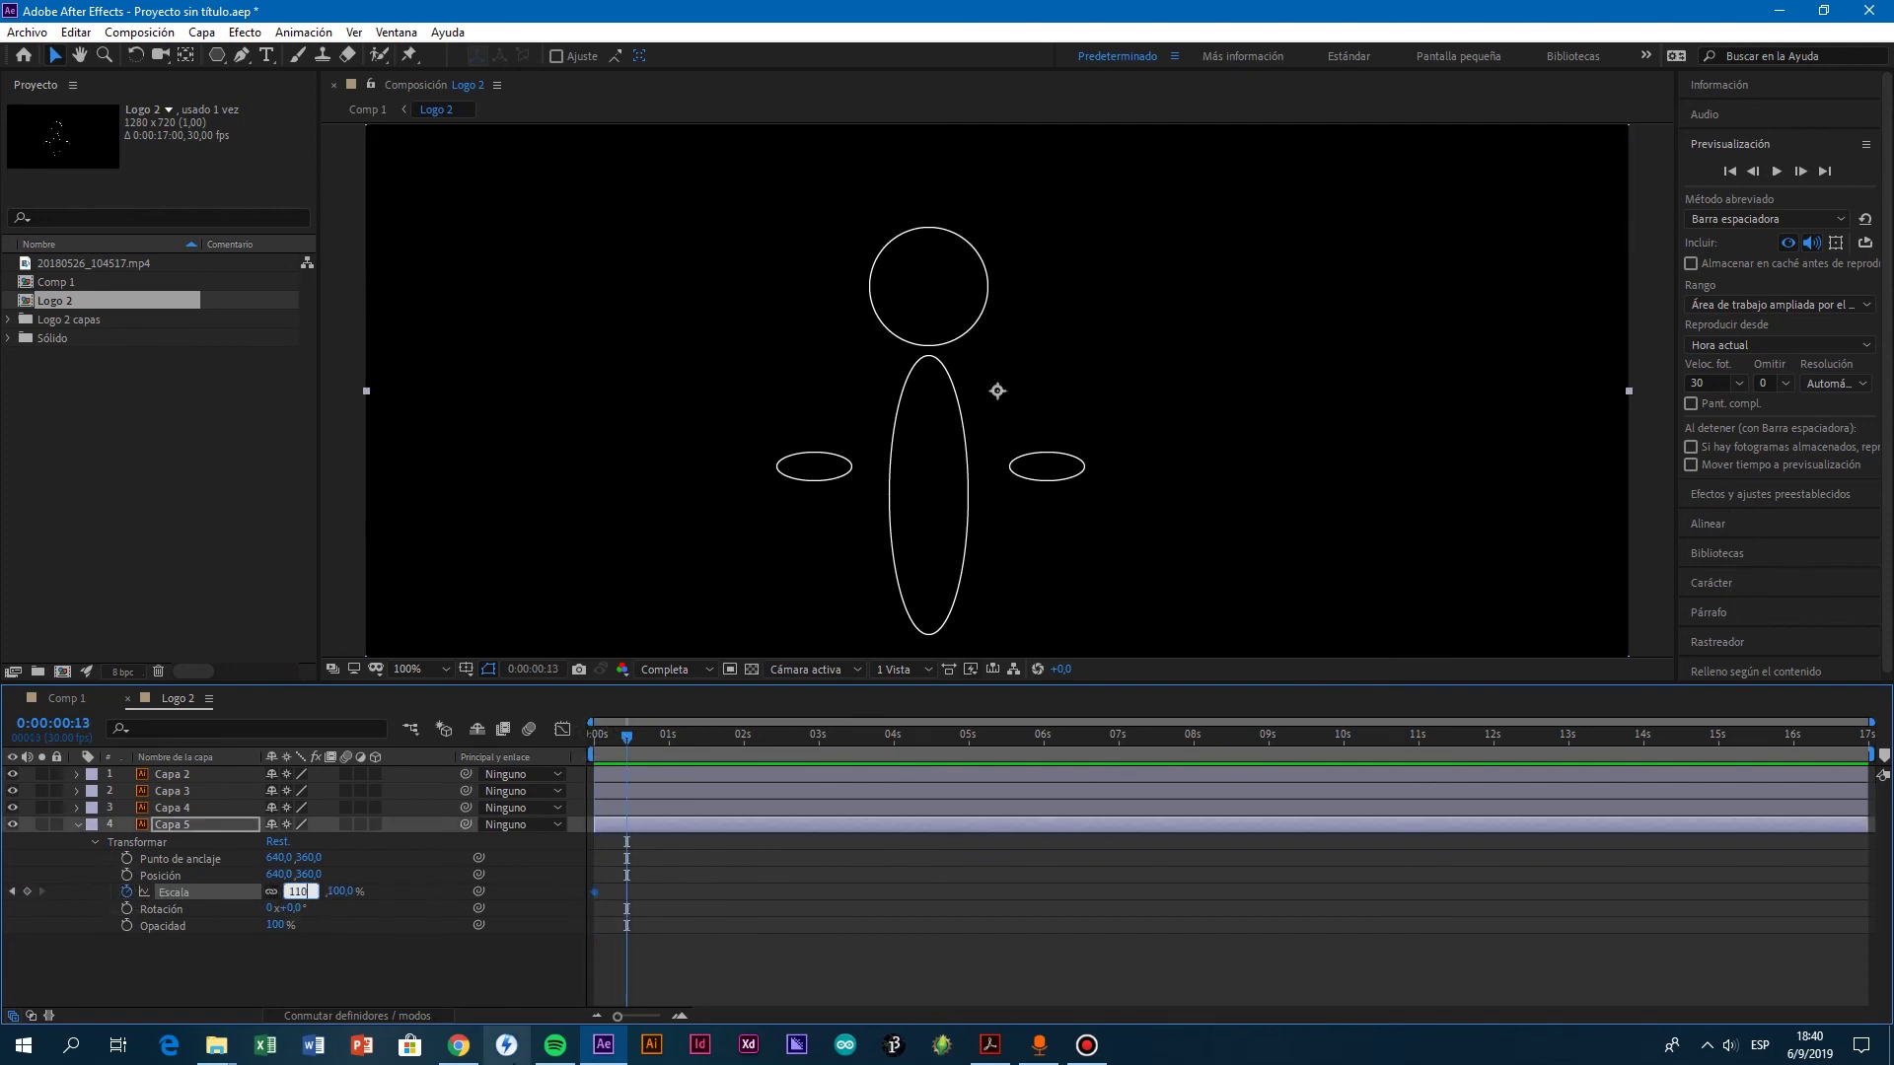
type("0")
key("Return")
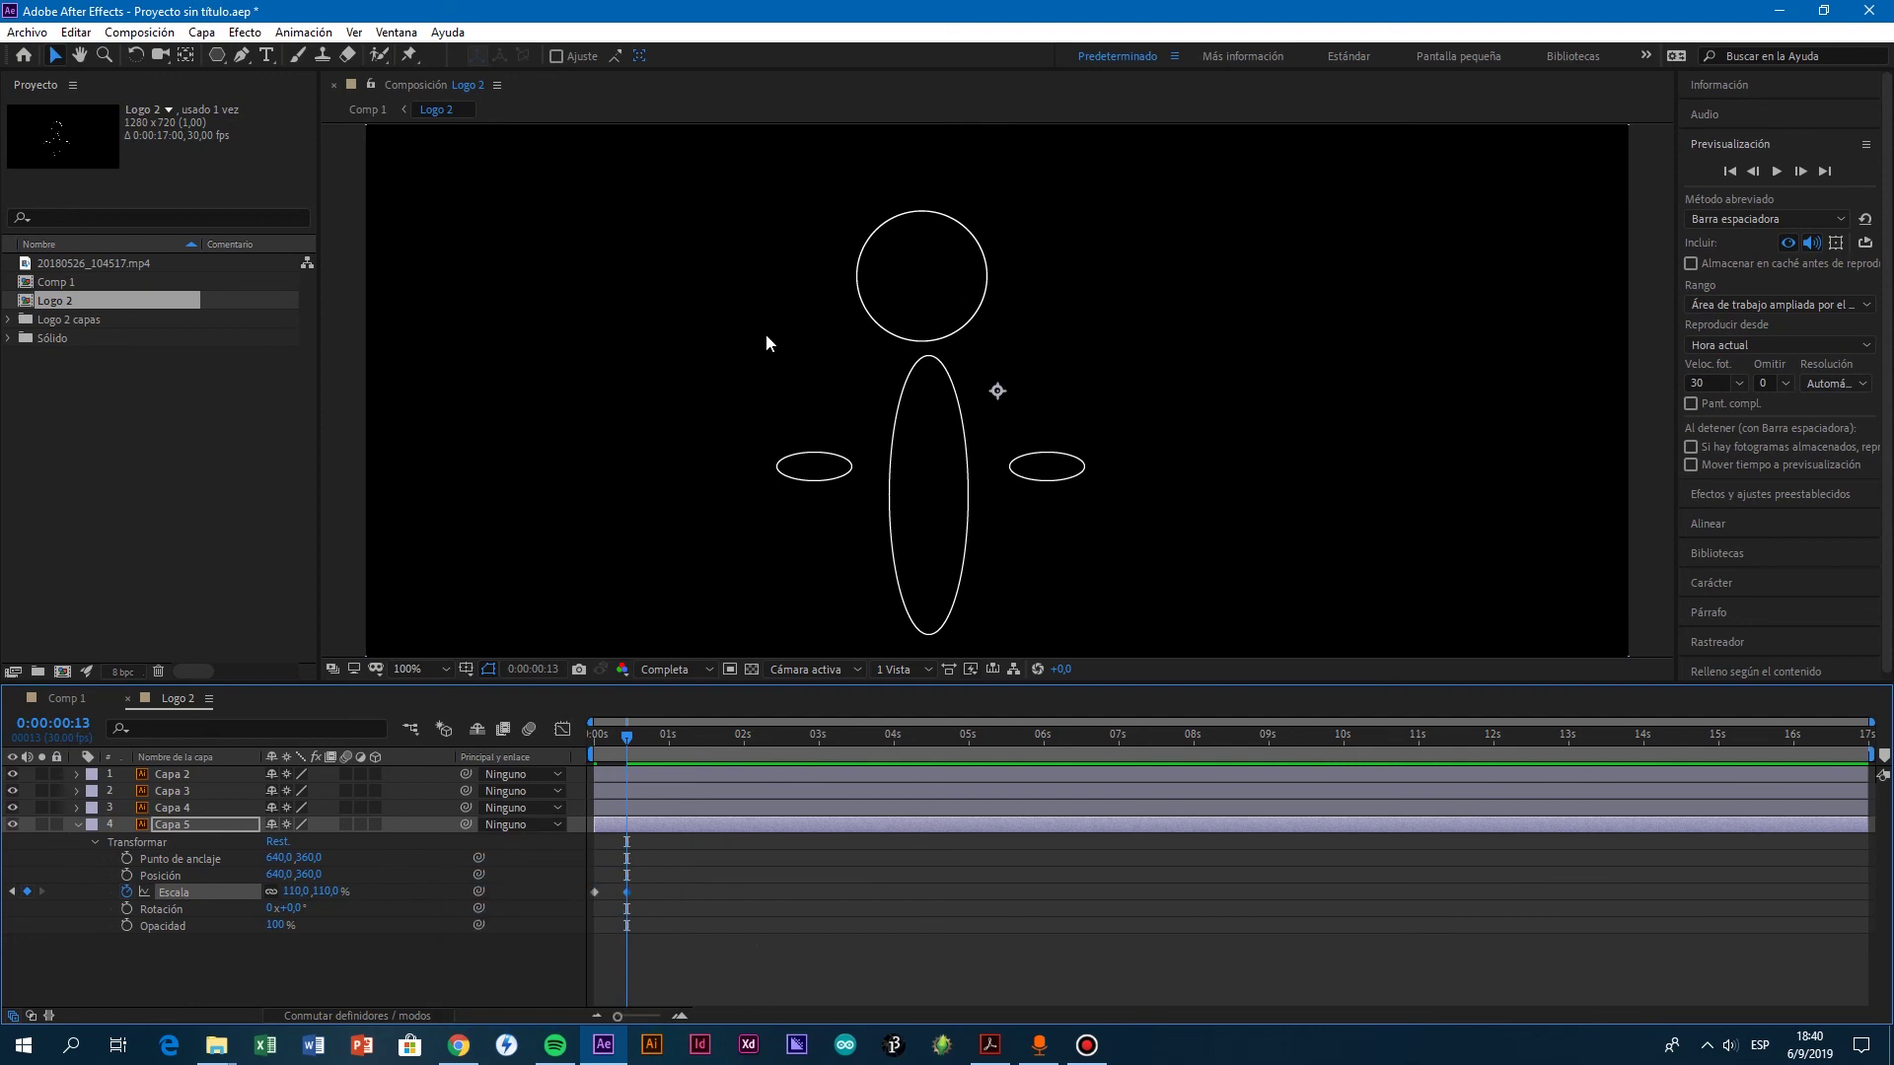
Step: At 0:00:00:00, move Capa 5's anchor point to the centre of the head circle, at about 573,0, 259,0
left_click_drag(625, 747, 517, 878)
left_click(185, 55)
left_click_drag(997, 390, 933, 294)
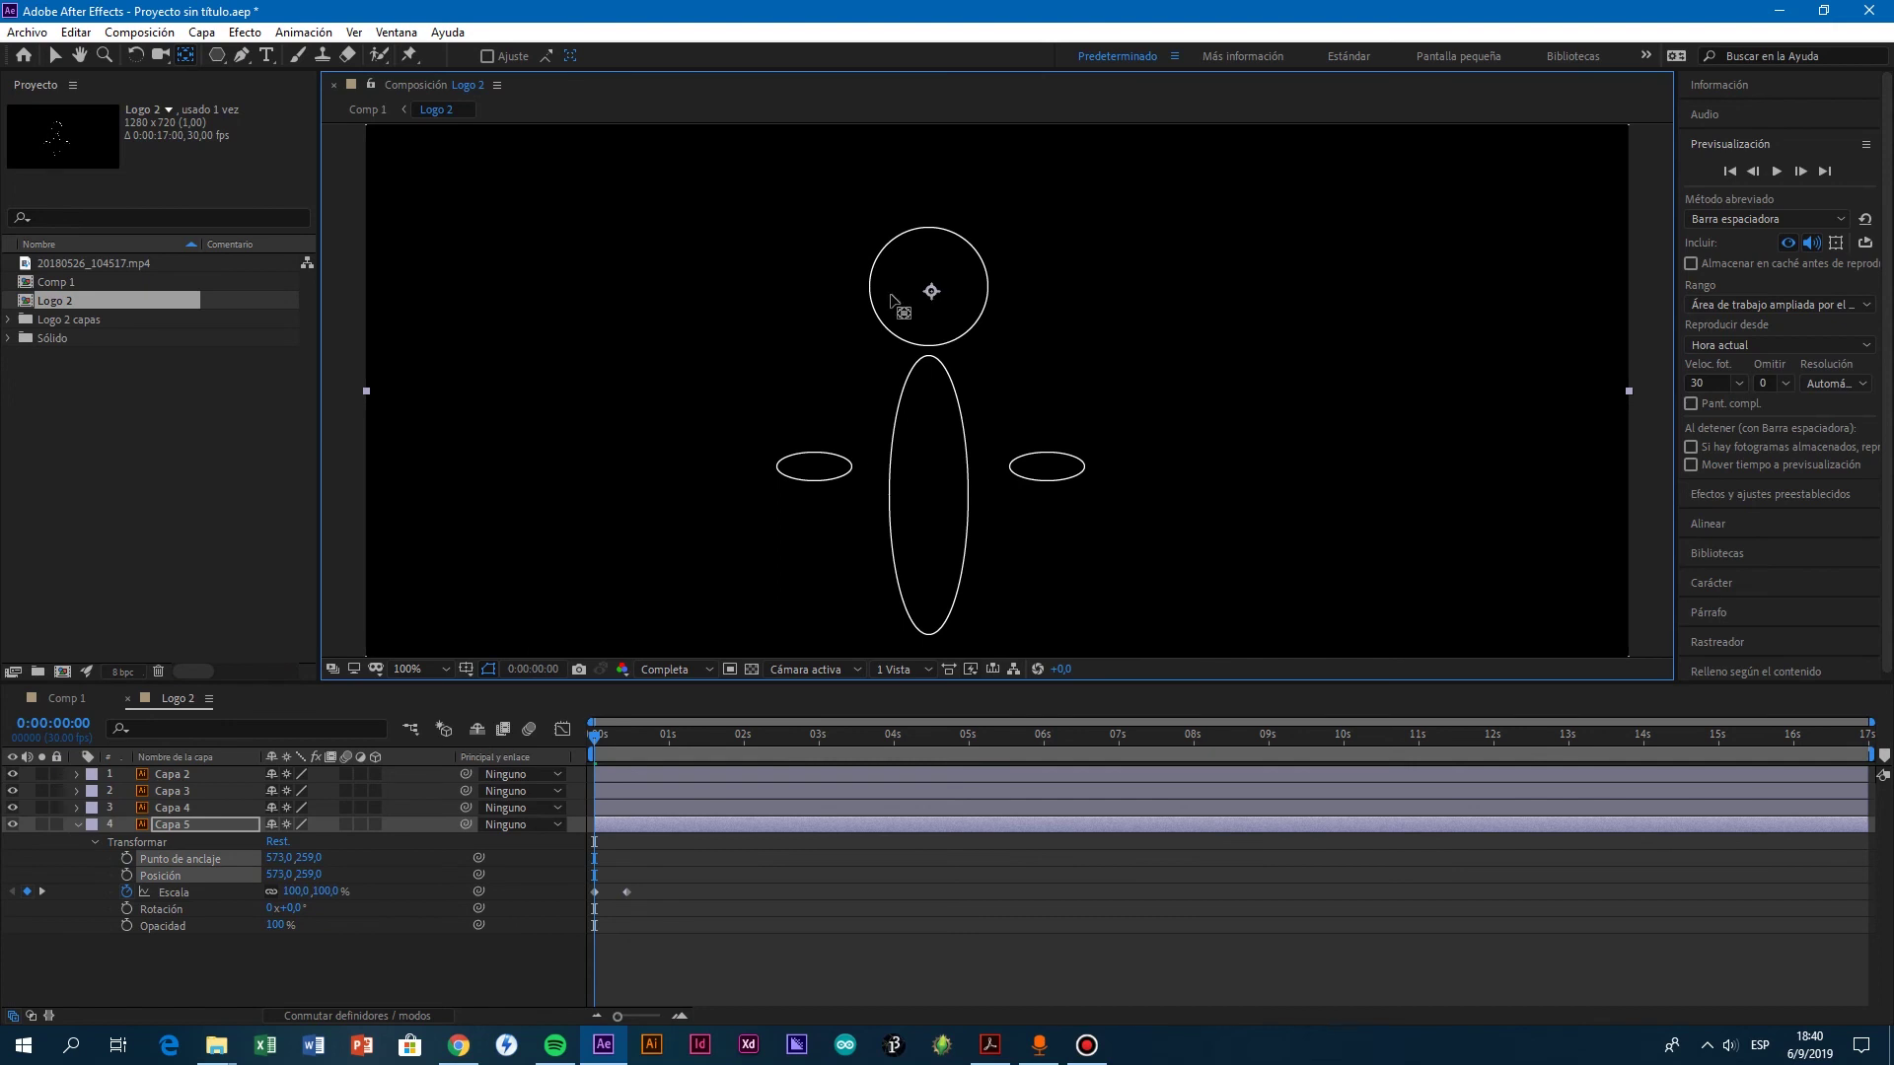
Step: Set Capa 5's Escala to 100 % at 0:00:00:28 and preview the head circle's pulse from the start
left_click_drag(595, 752, 665, 756)
left_click(294, 891)
type("100")
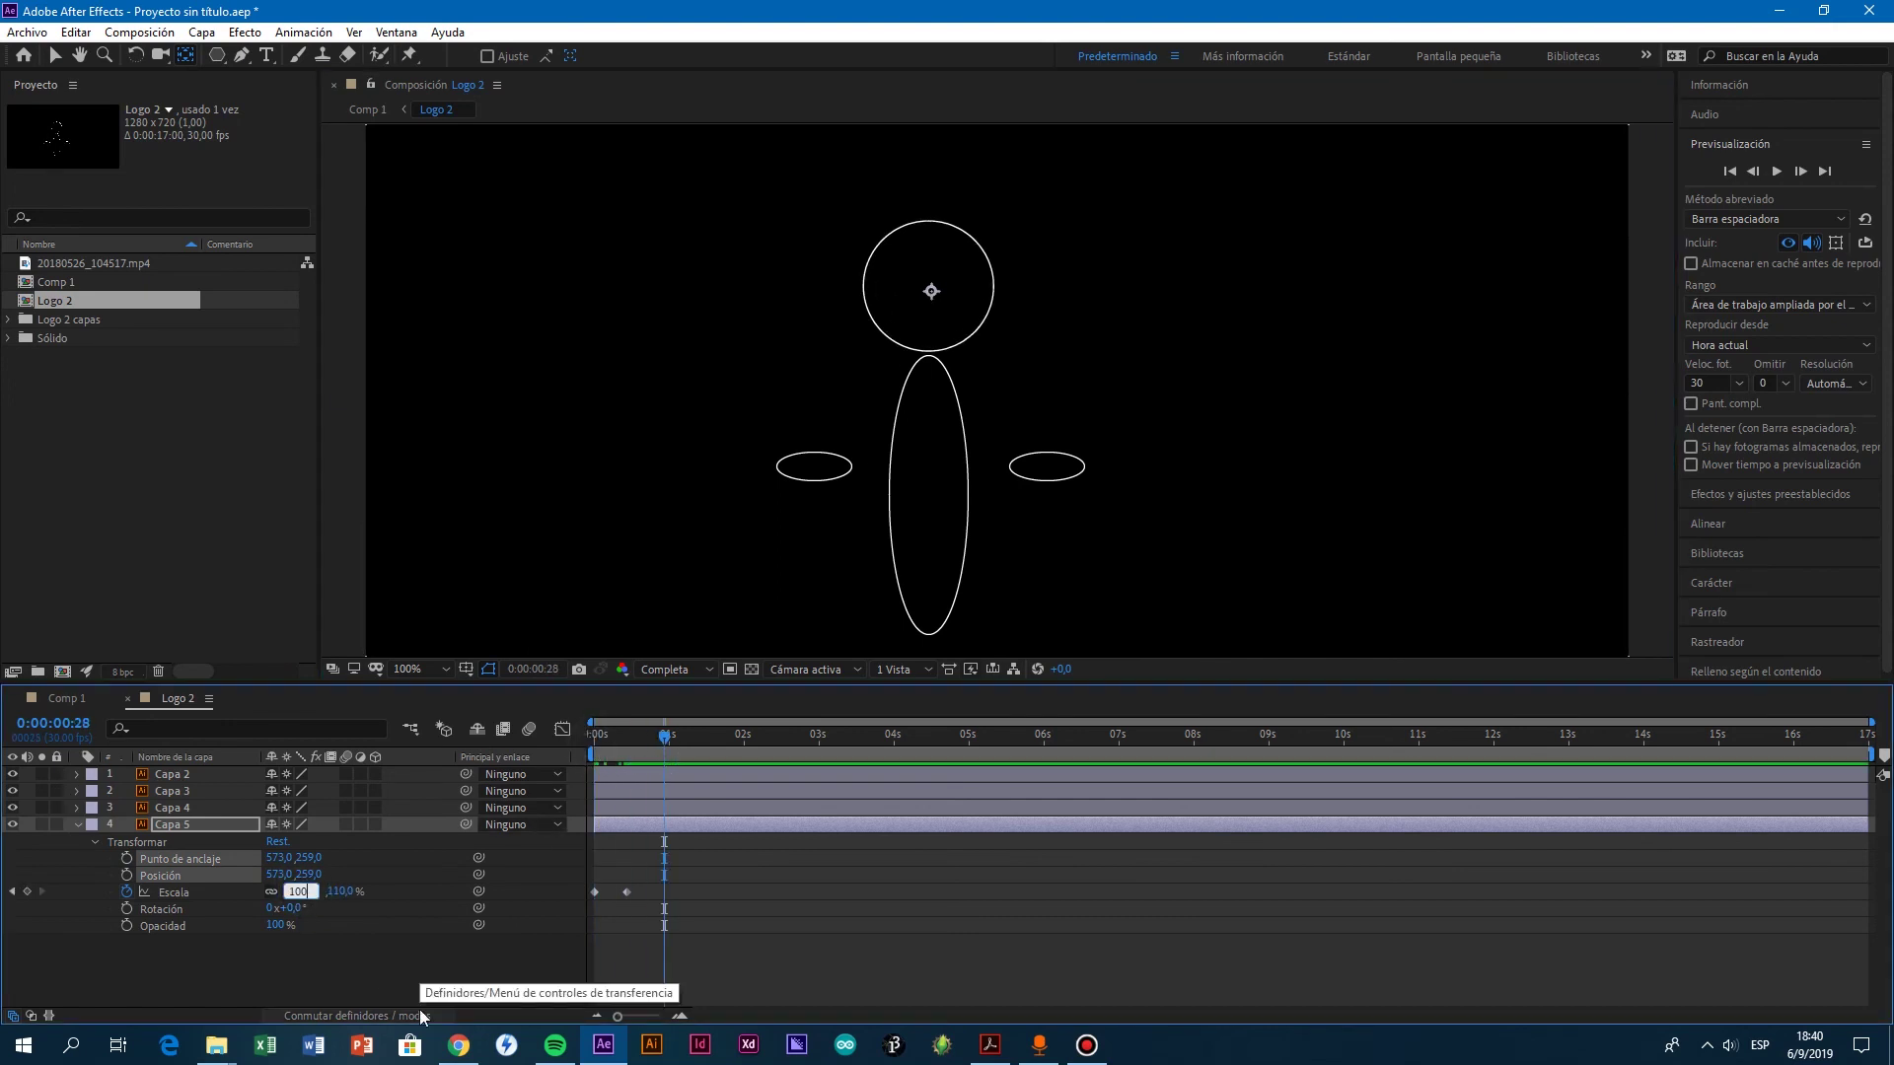
key("Return")
key("space")
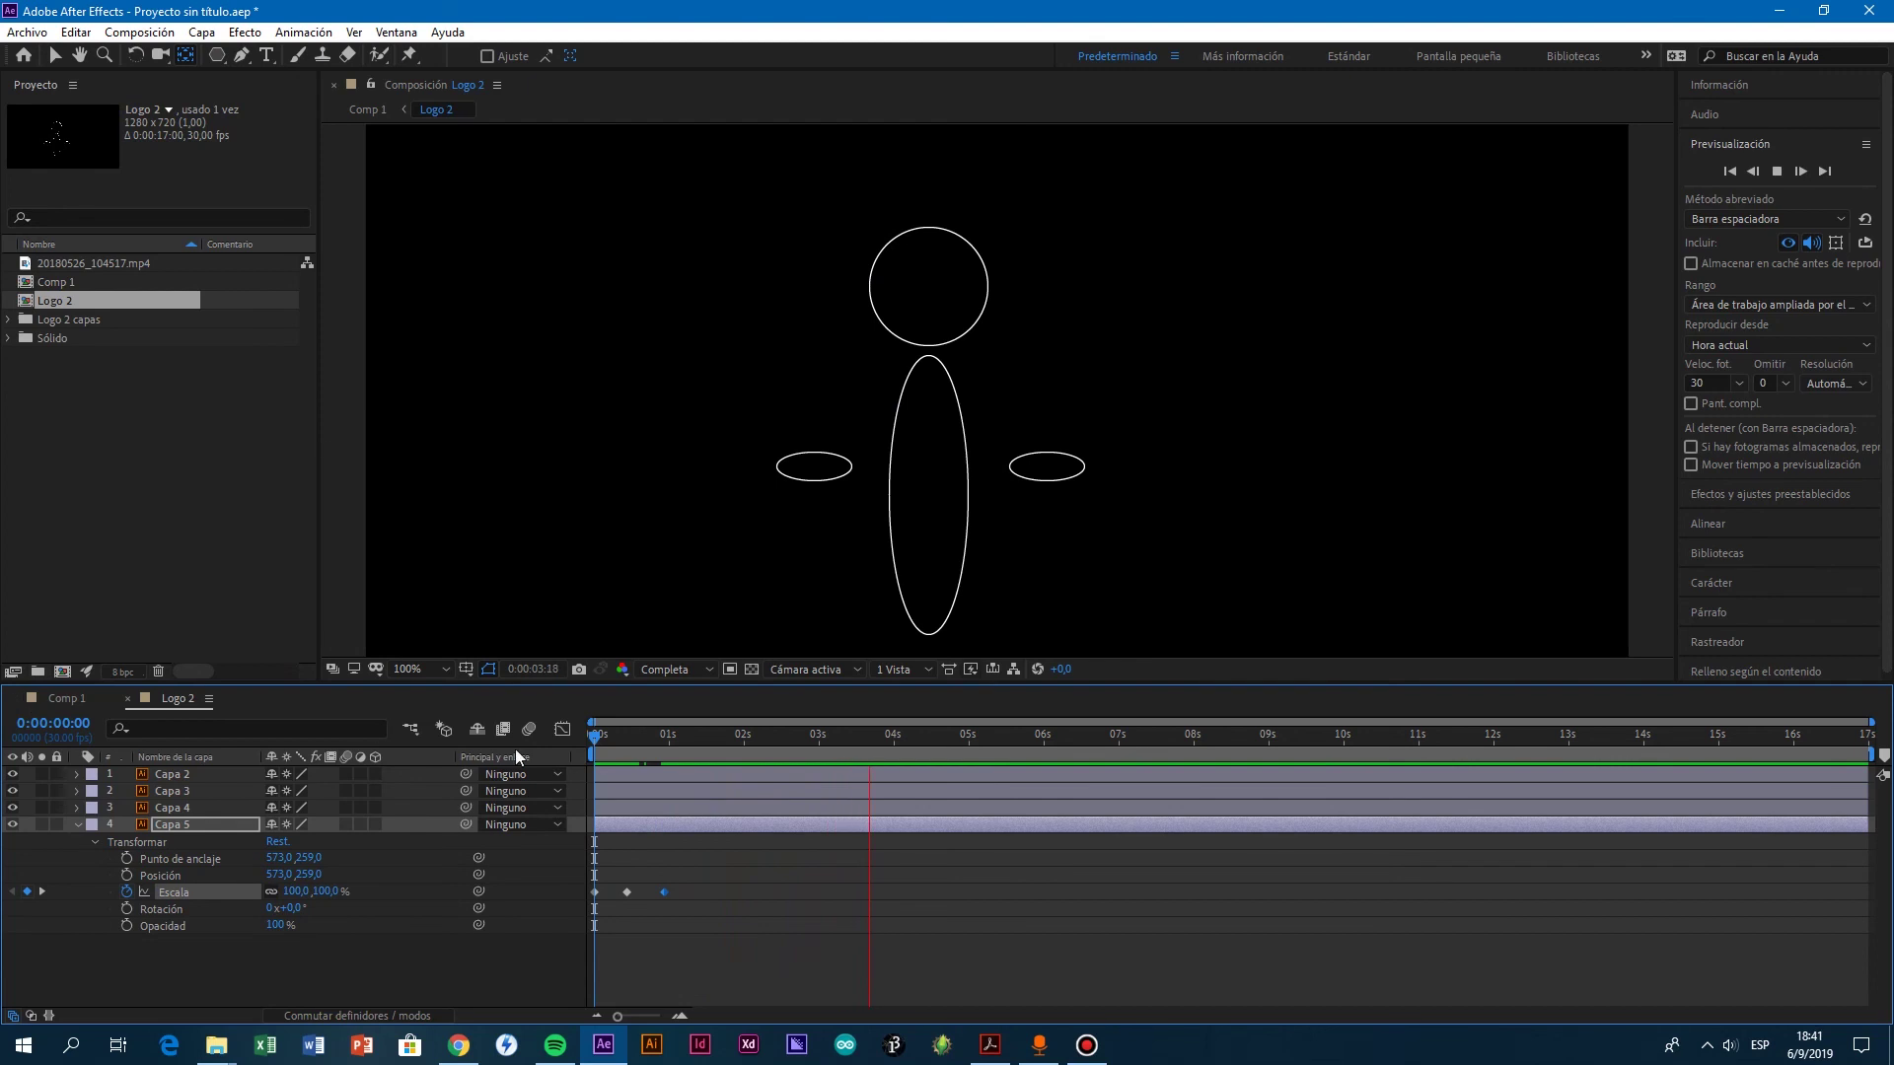
left_click(590, 737)
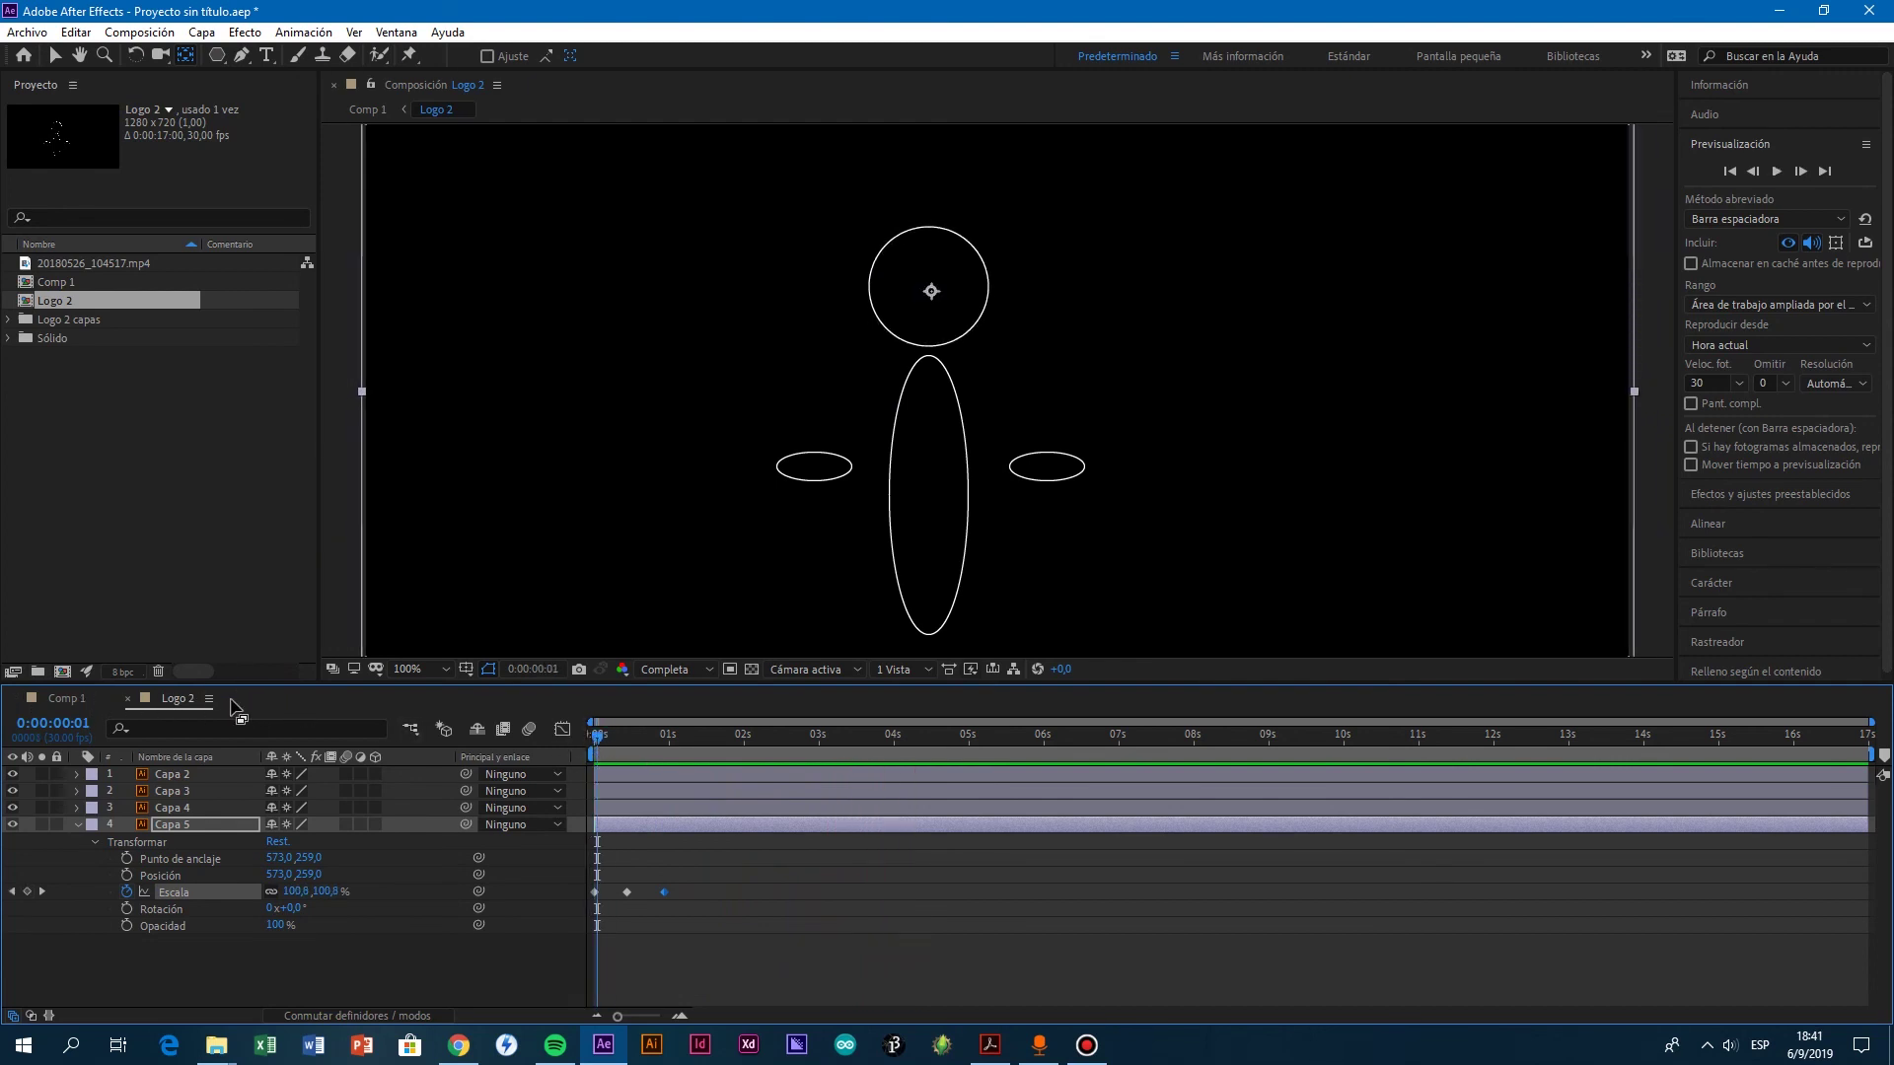
Step: Play Comp 1 from the start to check the head's scale animation inside the nested logo
left_click(65, 698)
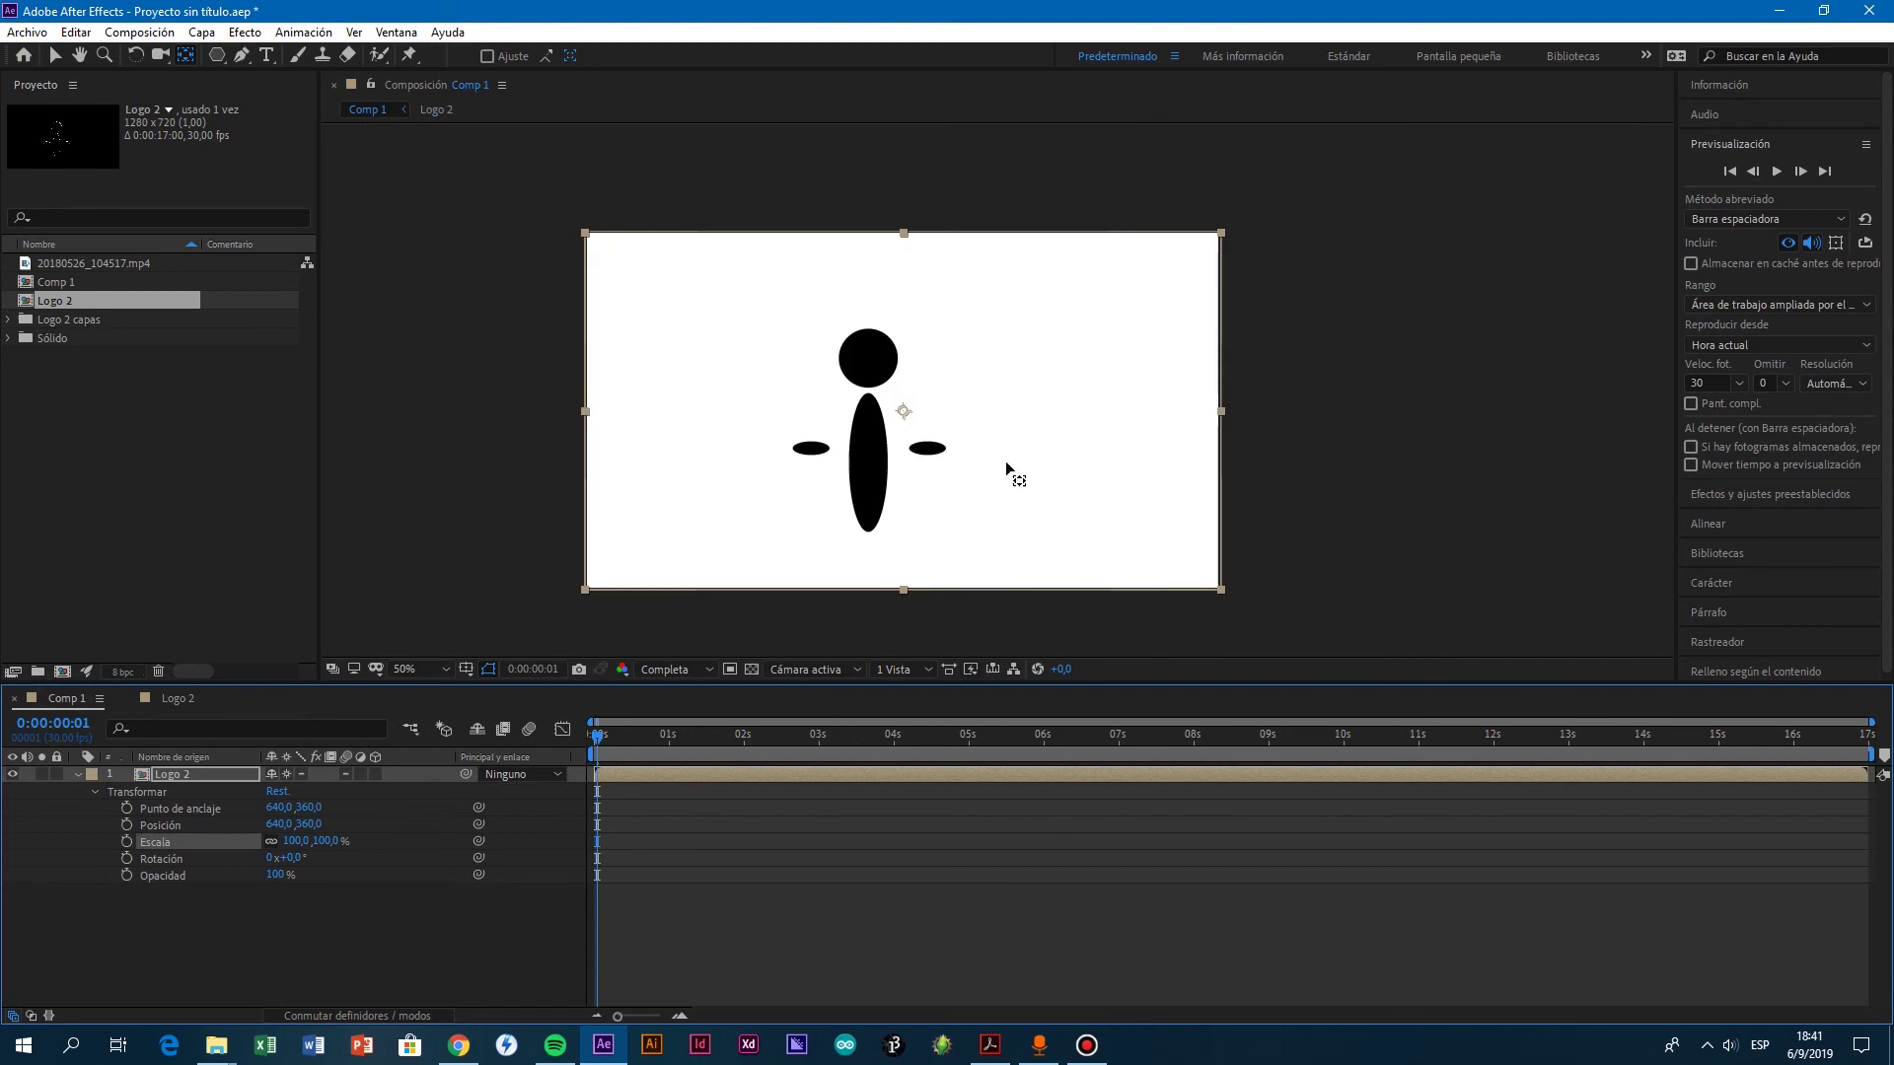
left_click(592, 738)
left_click(1775, 174)
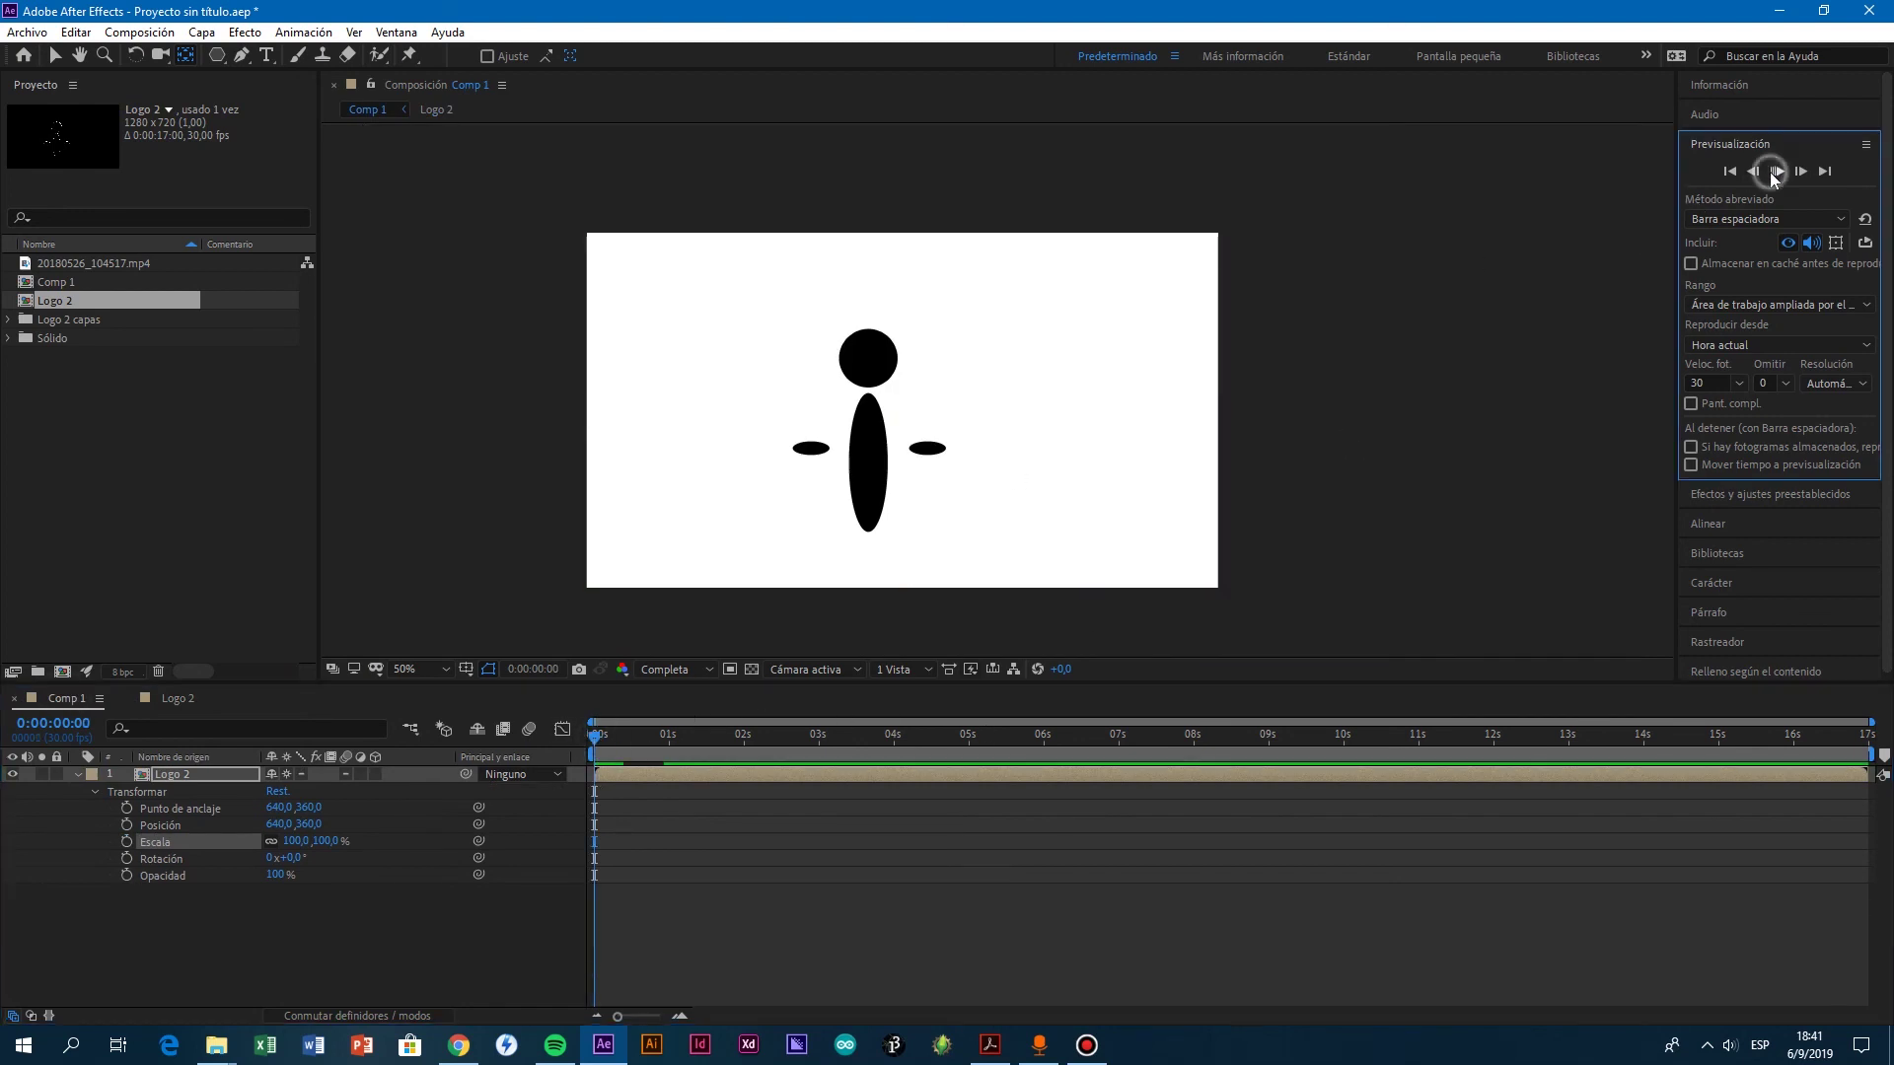
left_click(1753, 864)
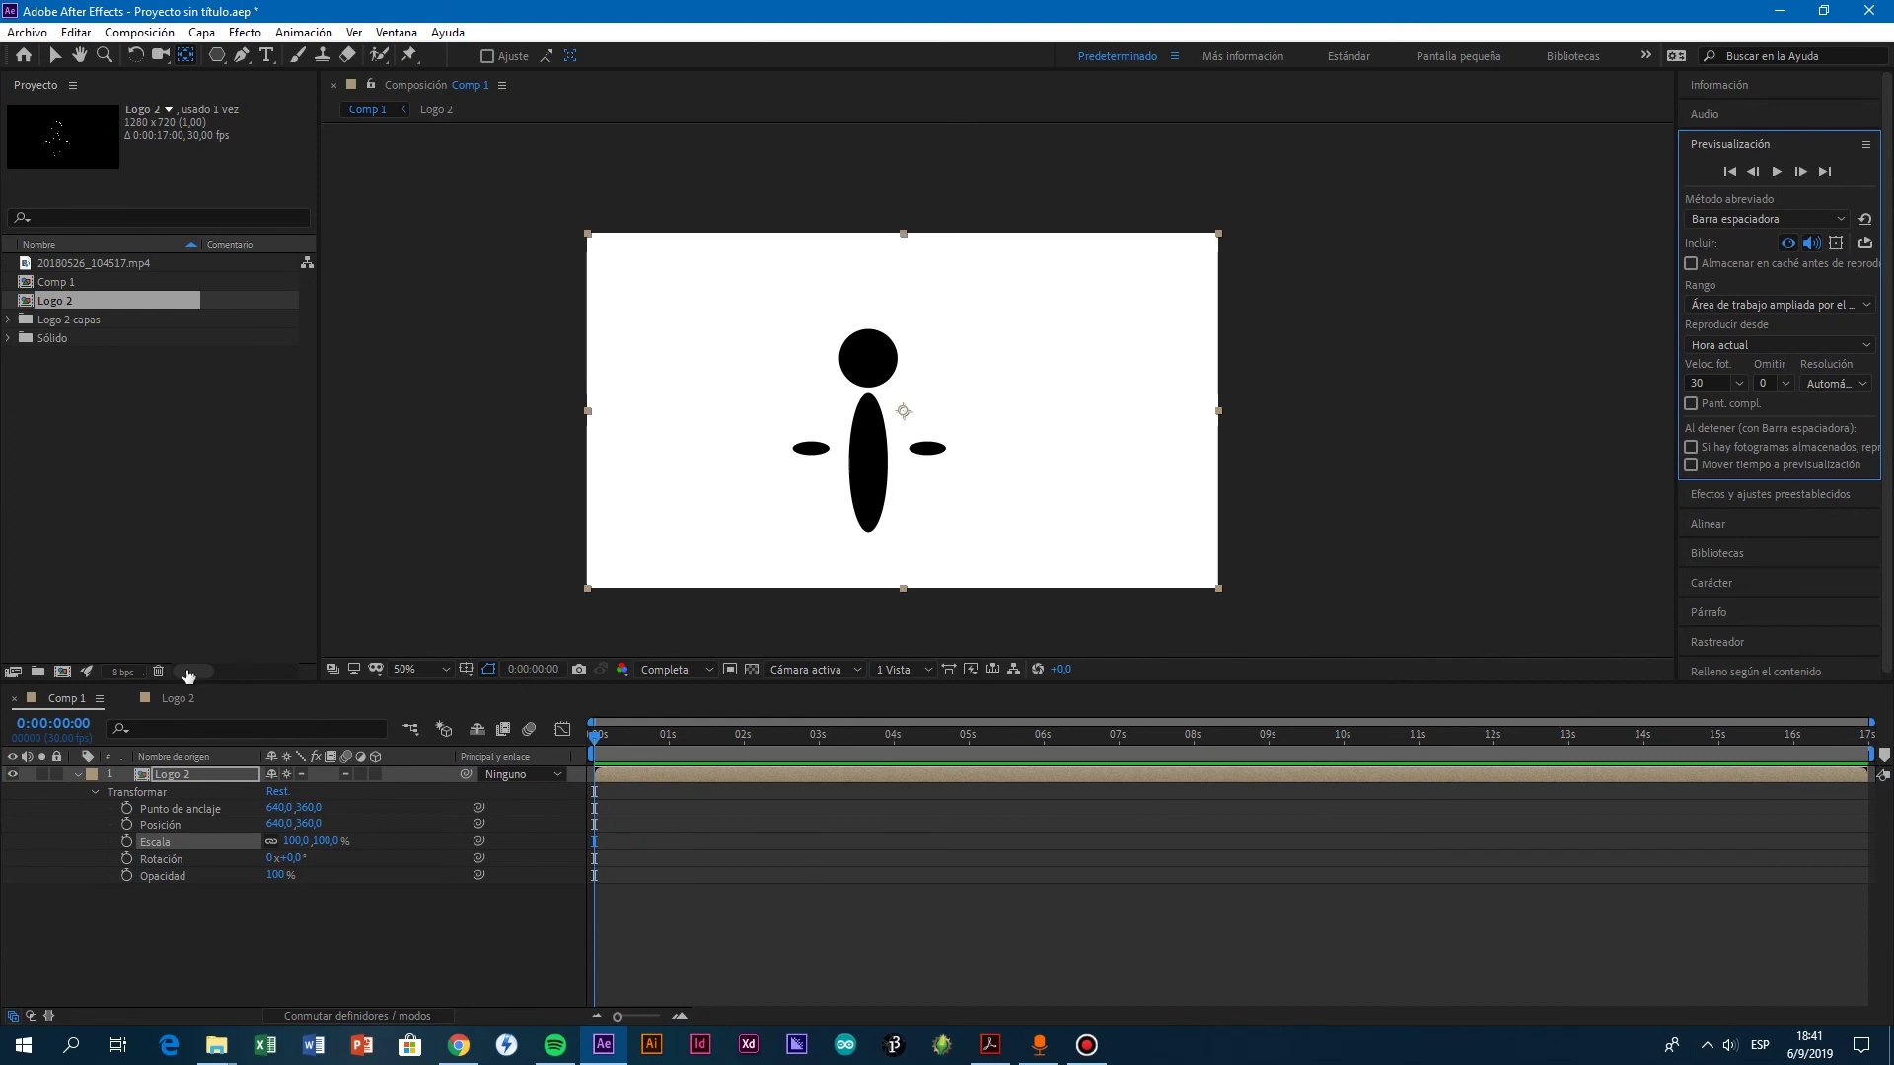
Step: In Logo 2, place puppet pins at the left, right and top of Capa 5's head circle at 0:00:00:00
left_click(179, 698)
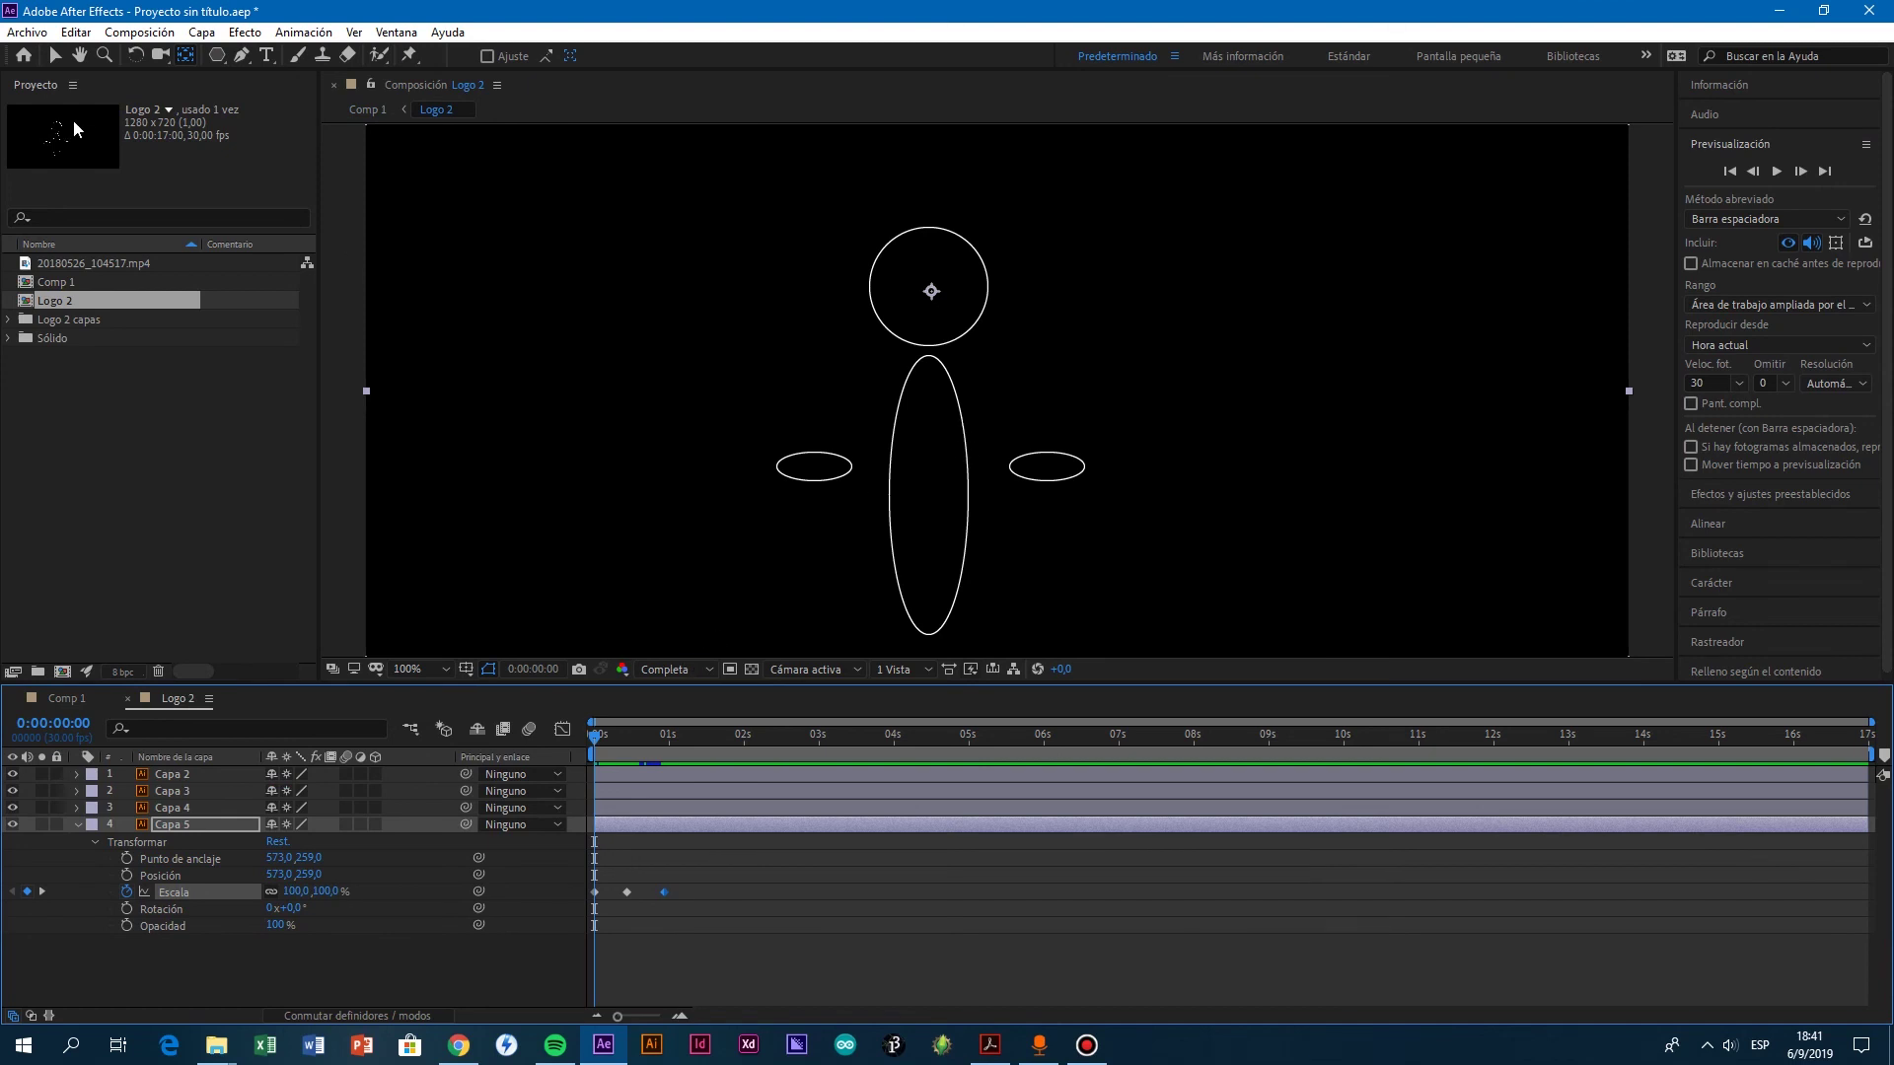
left_click(59, 61)
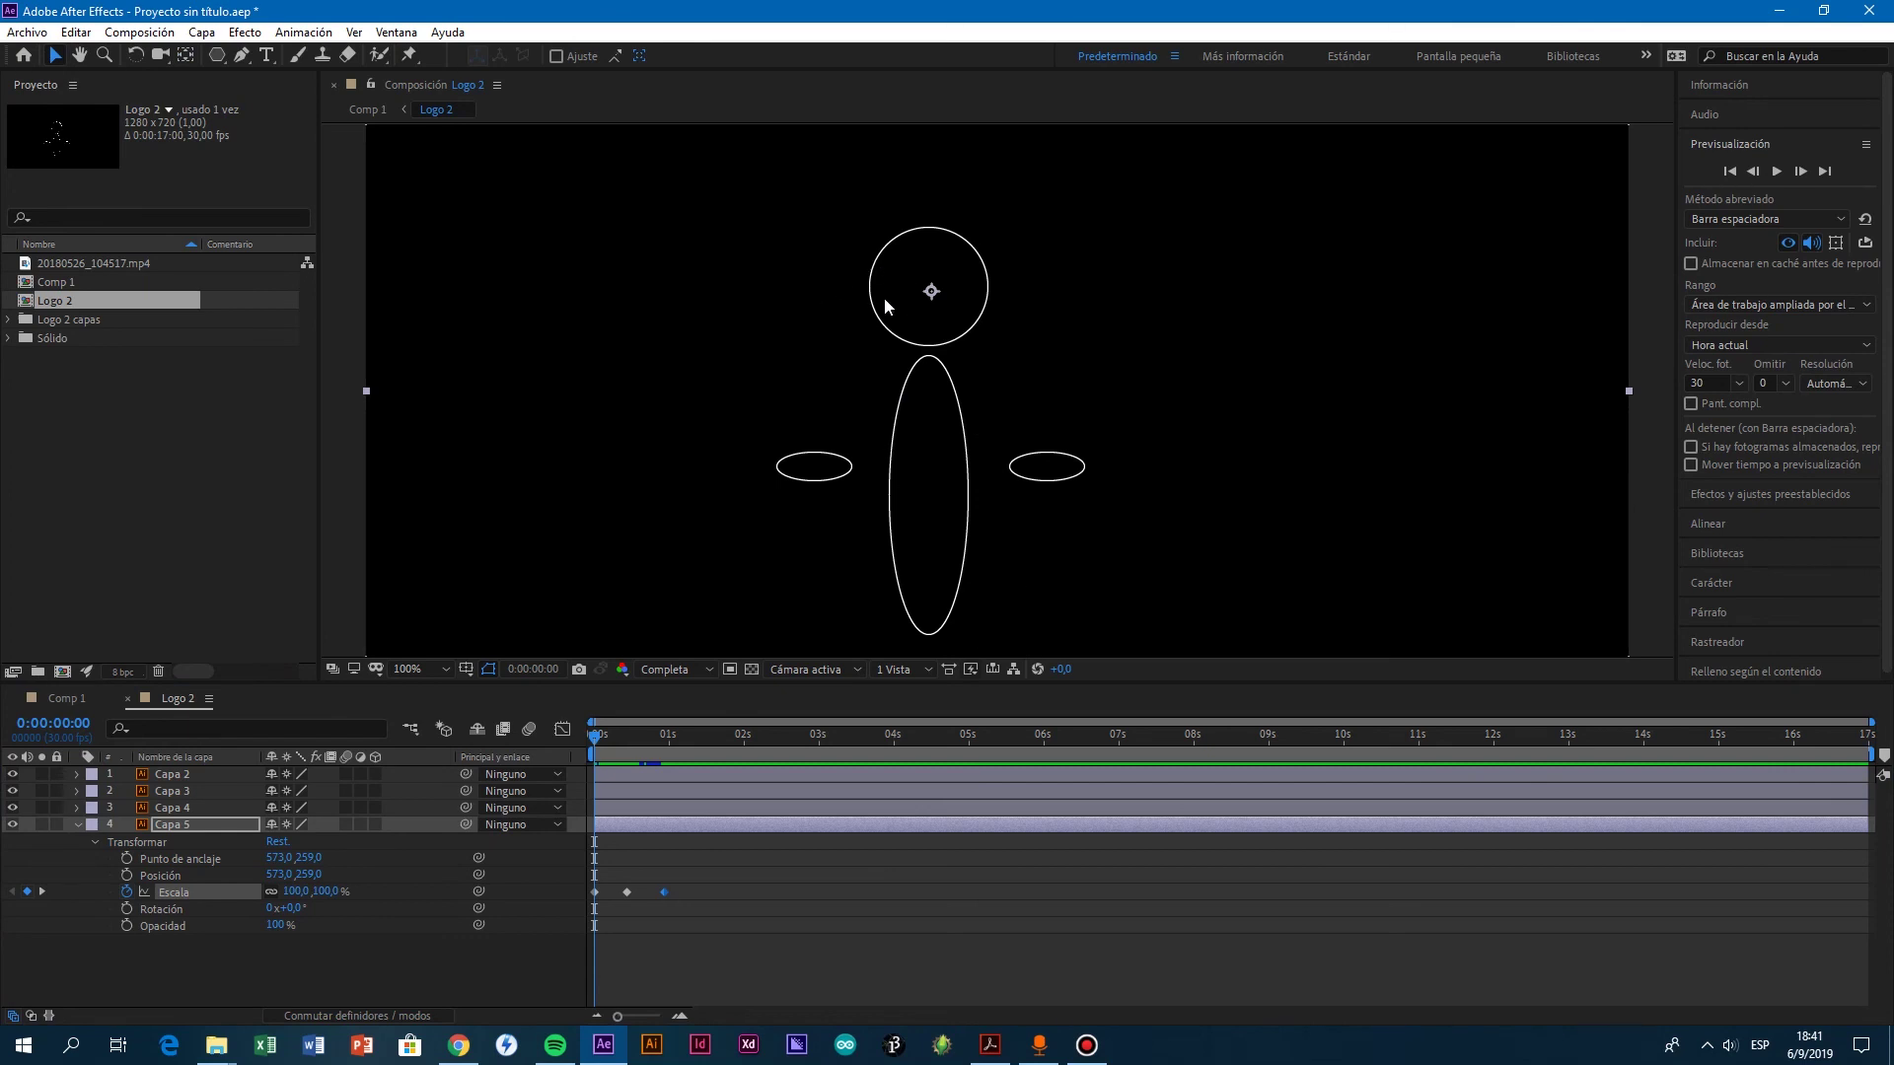
left_click(407, 57)
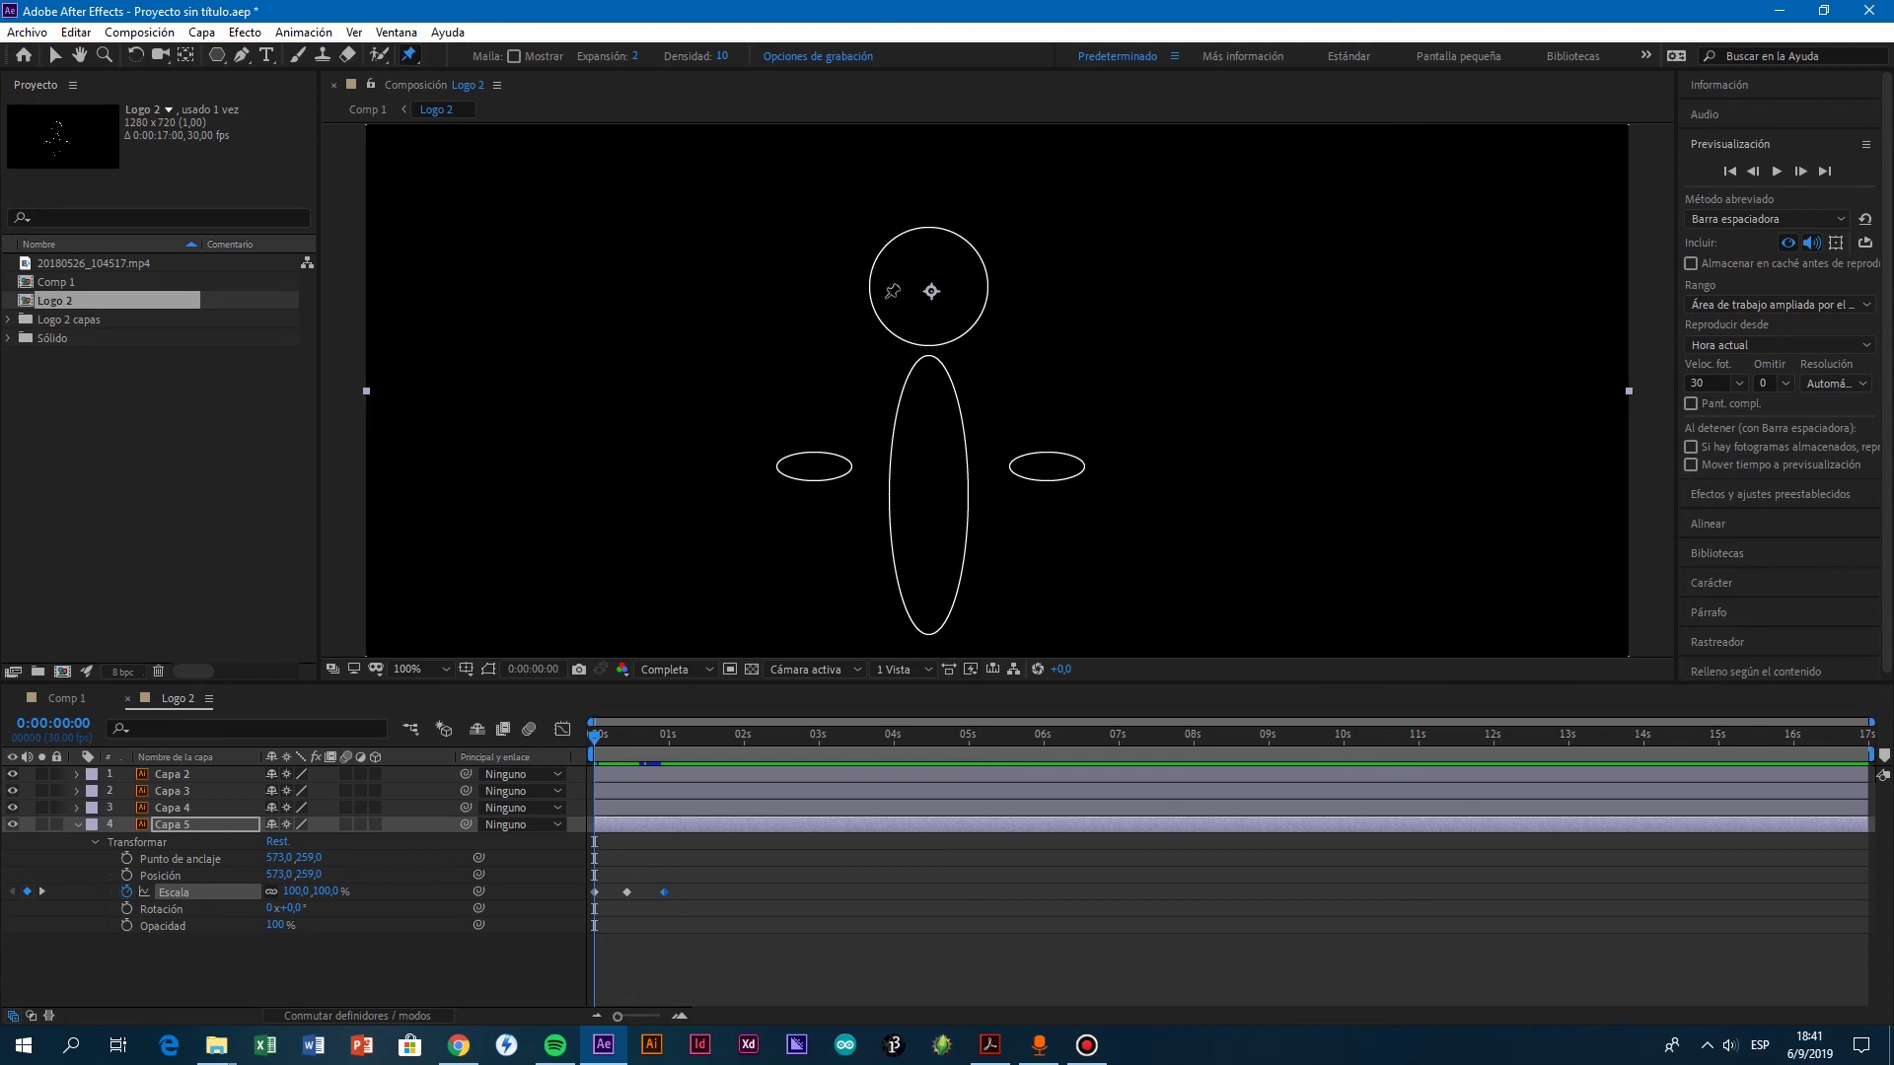
left_click(872, 292)
left_click(988, 299)
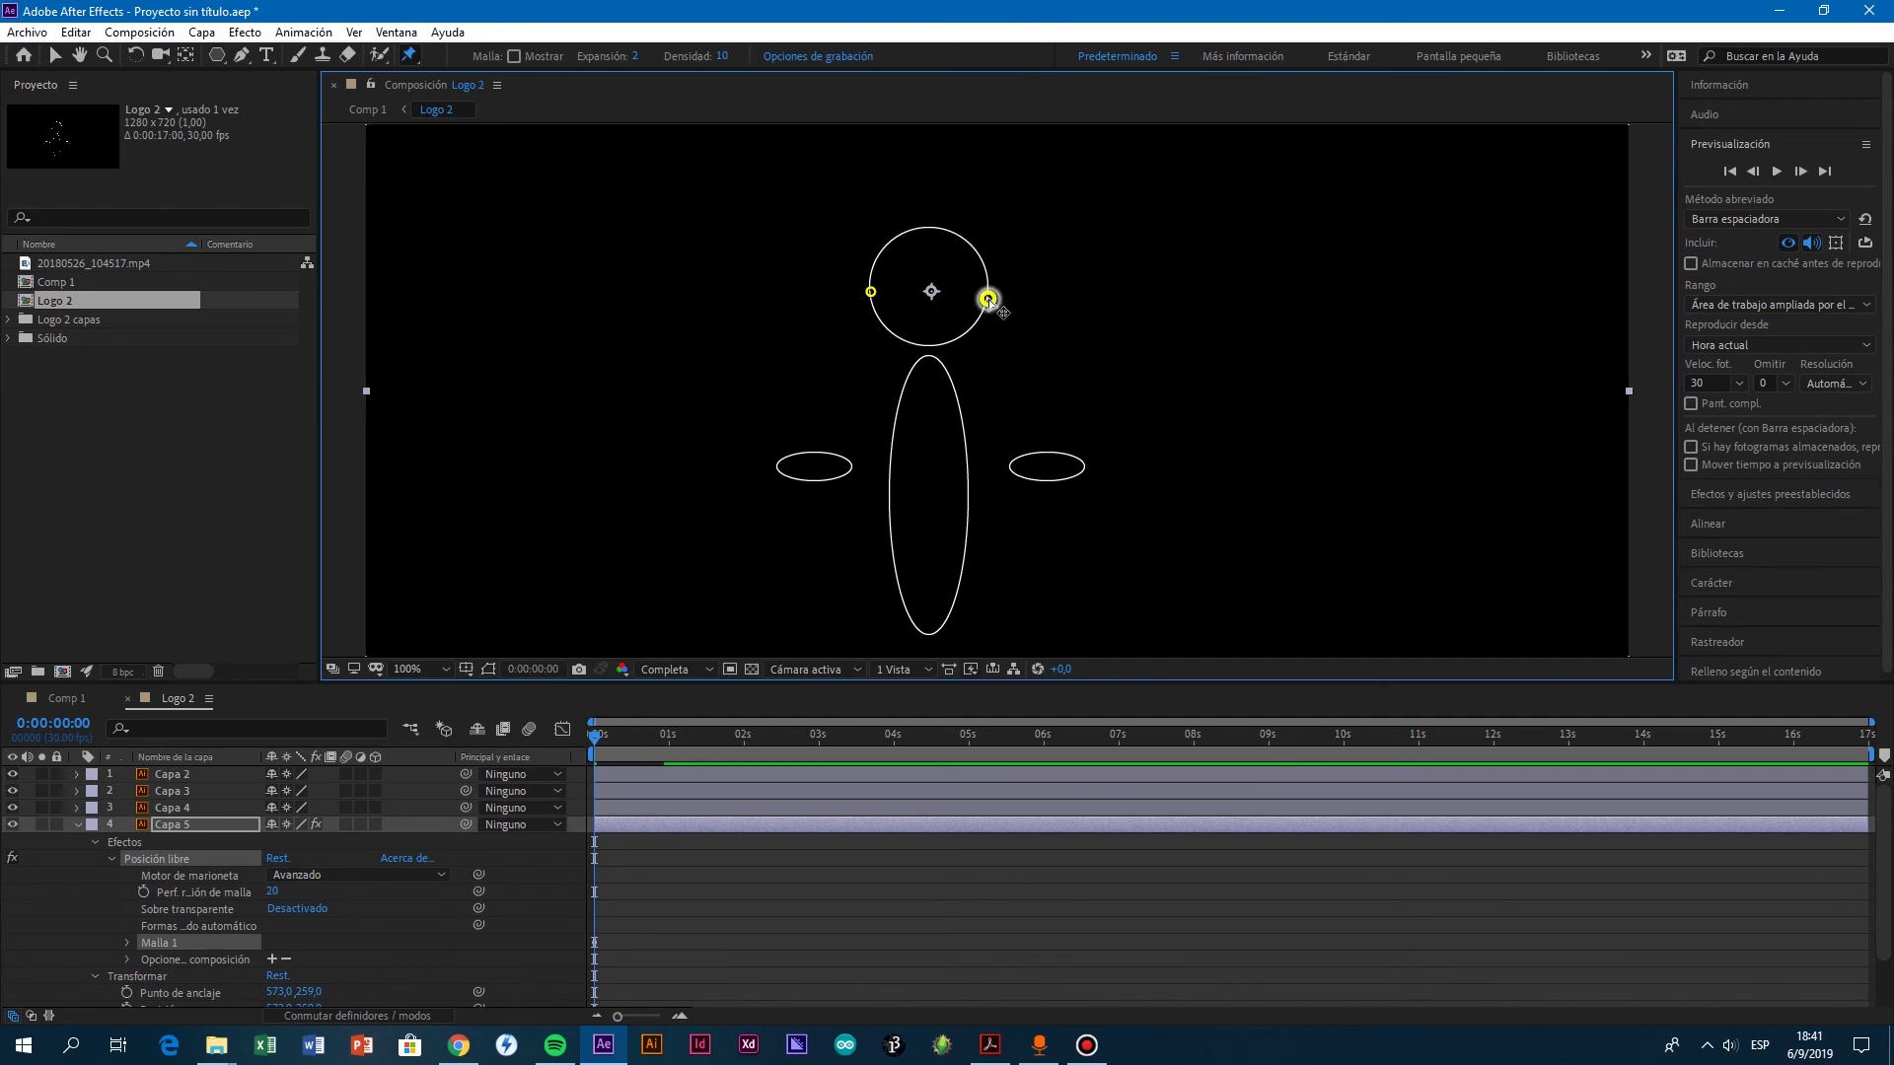
left_click(944, 228)
Step: At 0:00:00:13, move the head circle's top and right puppet pins slightly inward to deform it
left_click(636, 758)
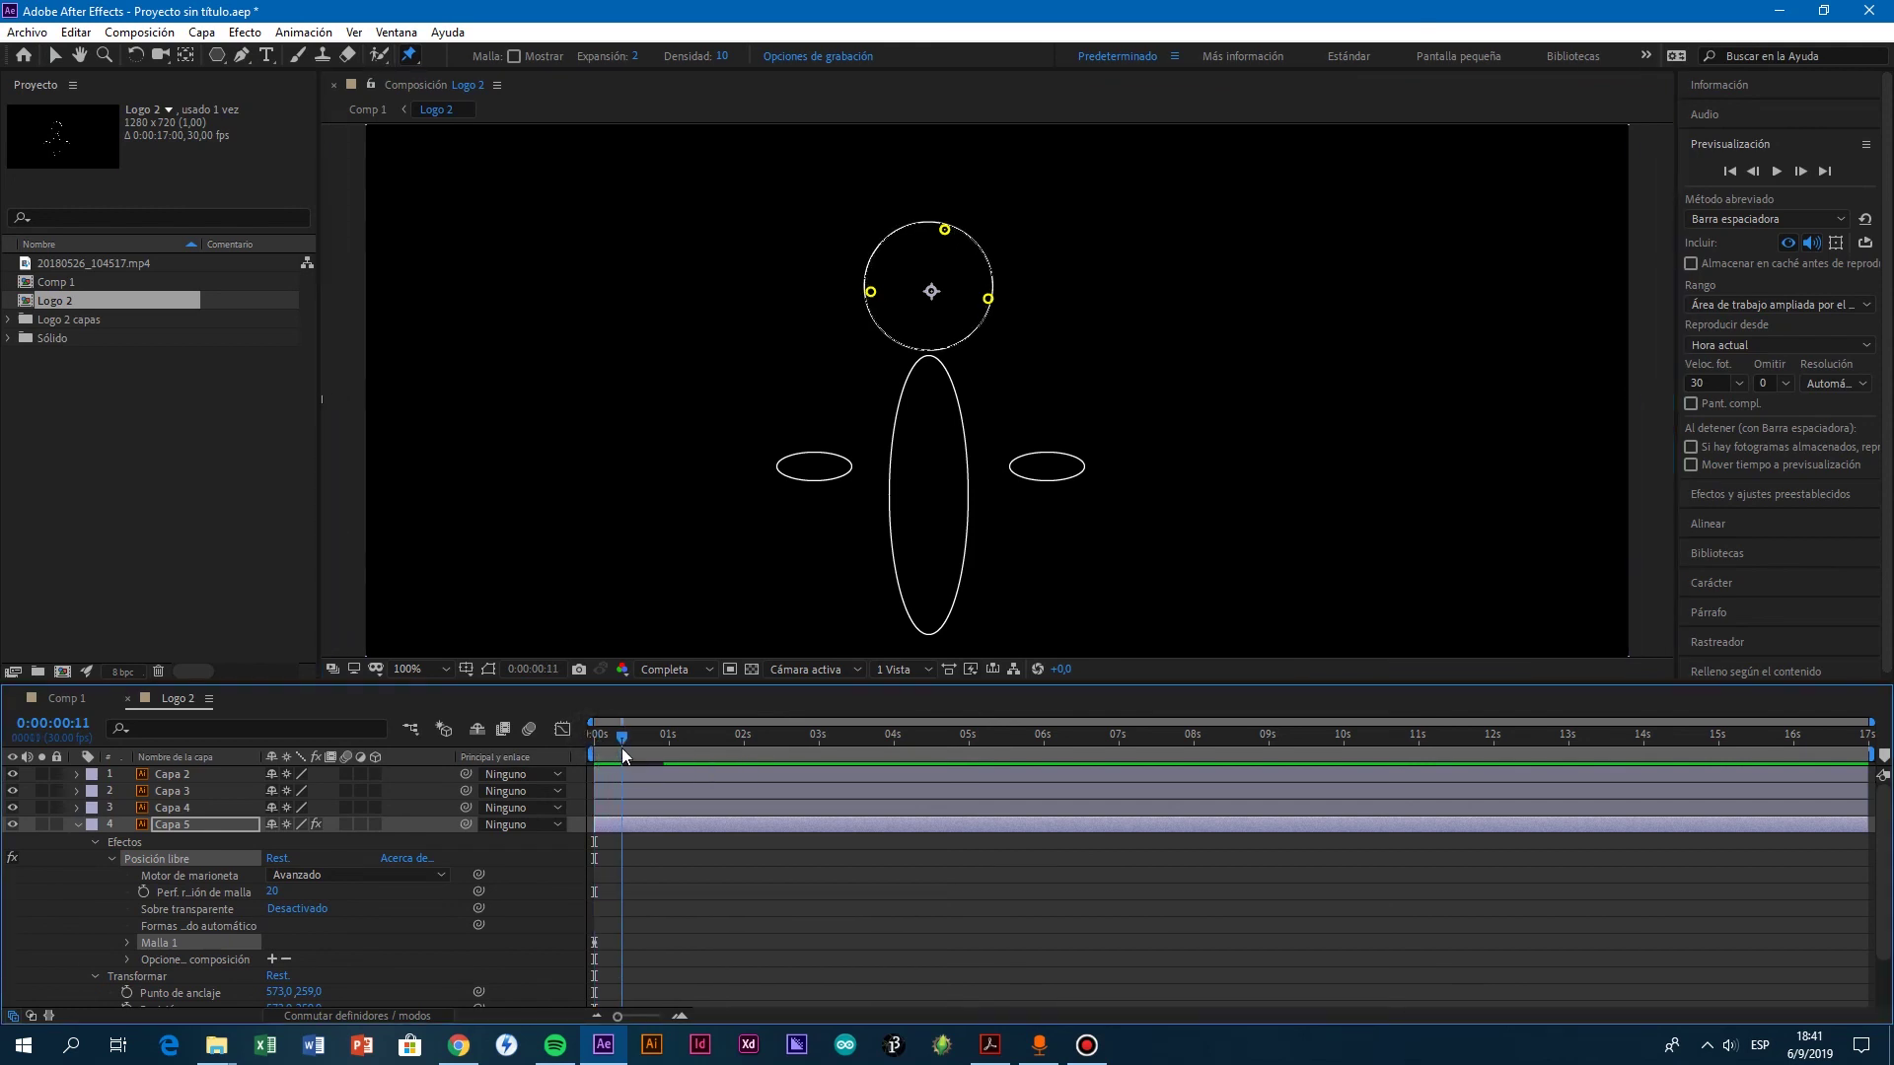
left_click(622, 748)
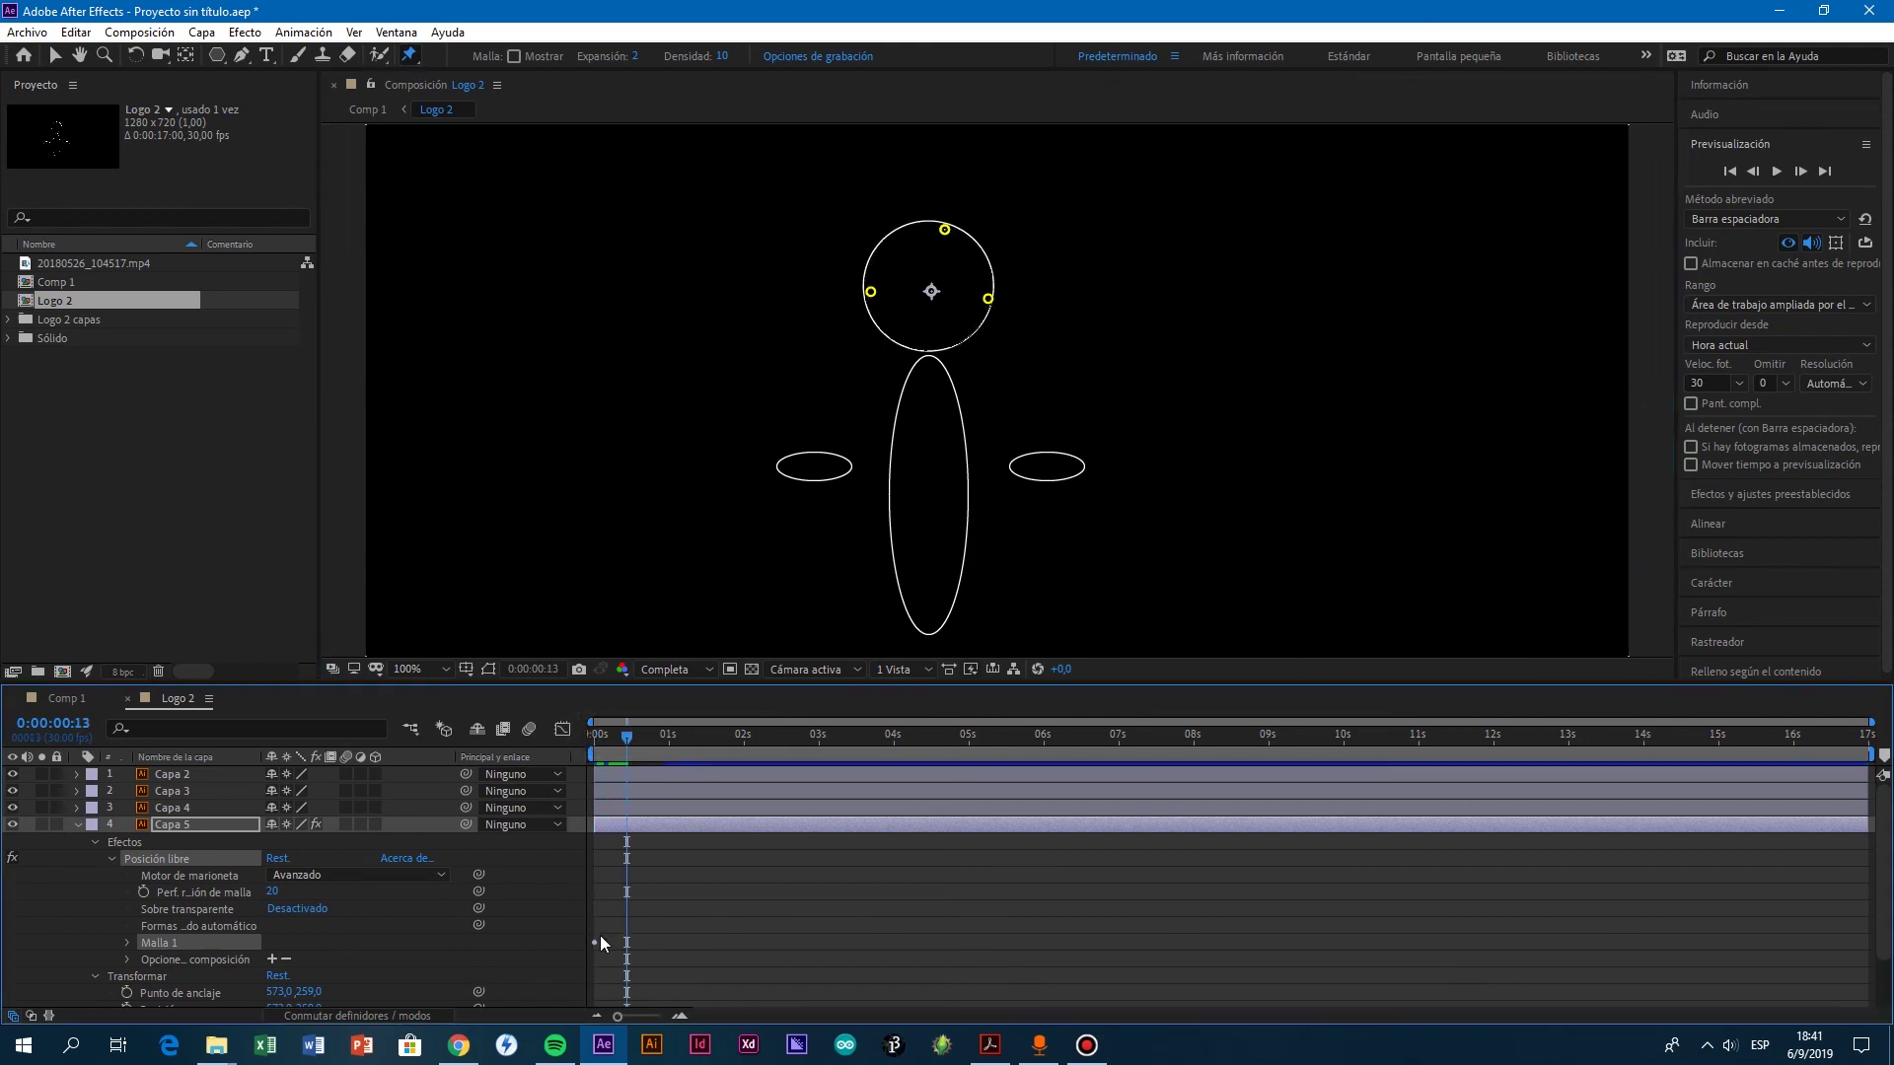
mouse_move(944, 230)
left_mouse_down()
mouse_move(935, 283)
mouse_move(973, 174)
mouse_move(927, 281)
mouse_move(948, 237)
left_mouse_up()
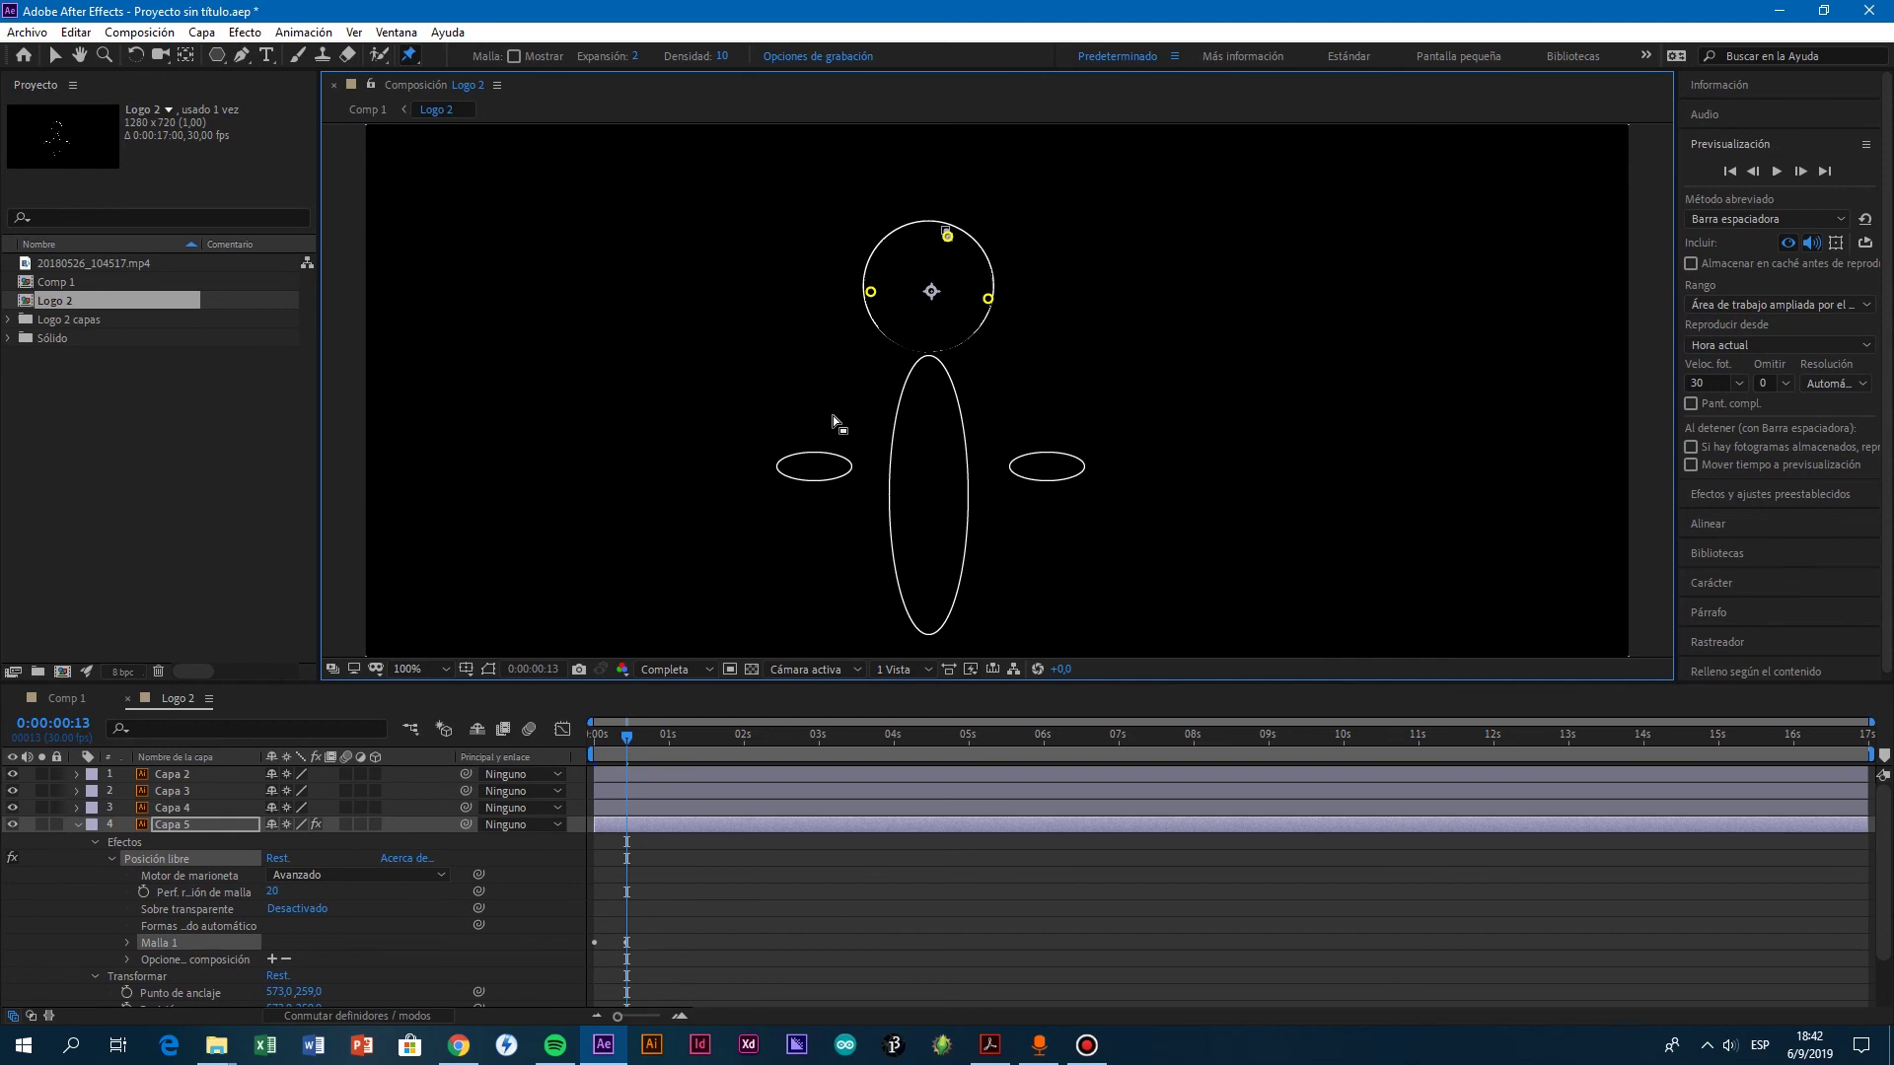
left_click(986, 298)
mouse_move(986, 299)
left_mouse_down()
mouse_move(951, 282)
mouse_move(914, 298)
mouse_move(1006, 308)
mouse_move(1001, 286)
mouse_move(965, 286)
mouse_move(980, 296)
left_mouse_up()
Step: Try to place a puppet pin on the body ellipse through Capa 3, toggling layers off and on to identify their parts
left_click(79, 826)
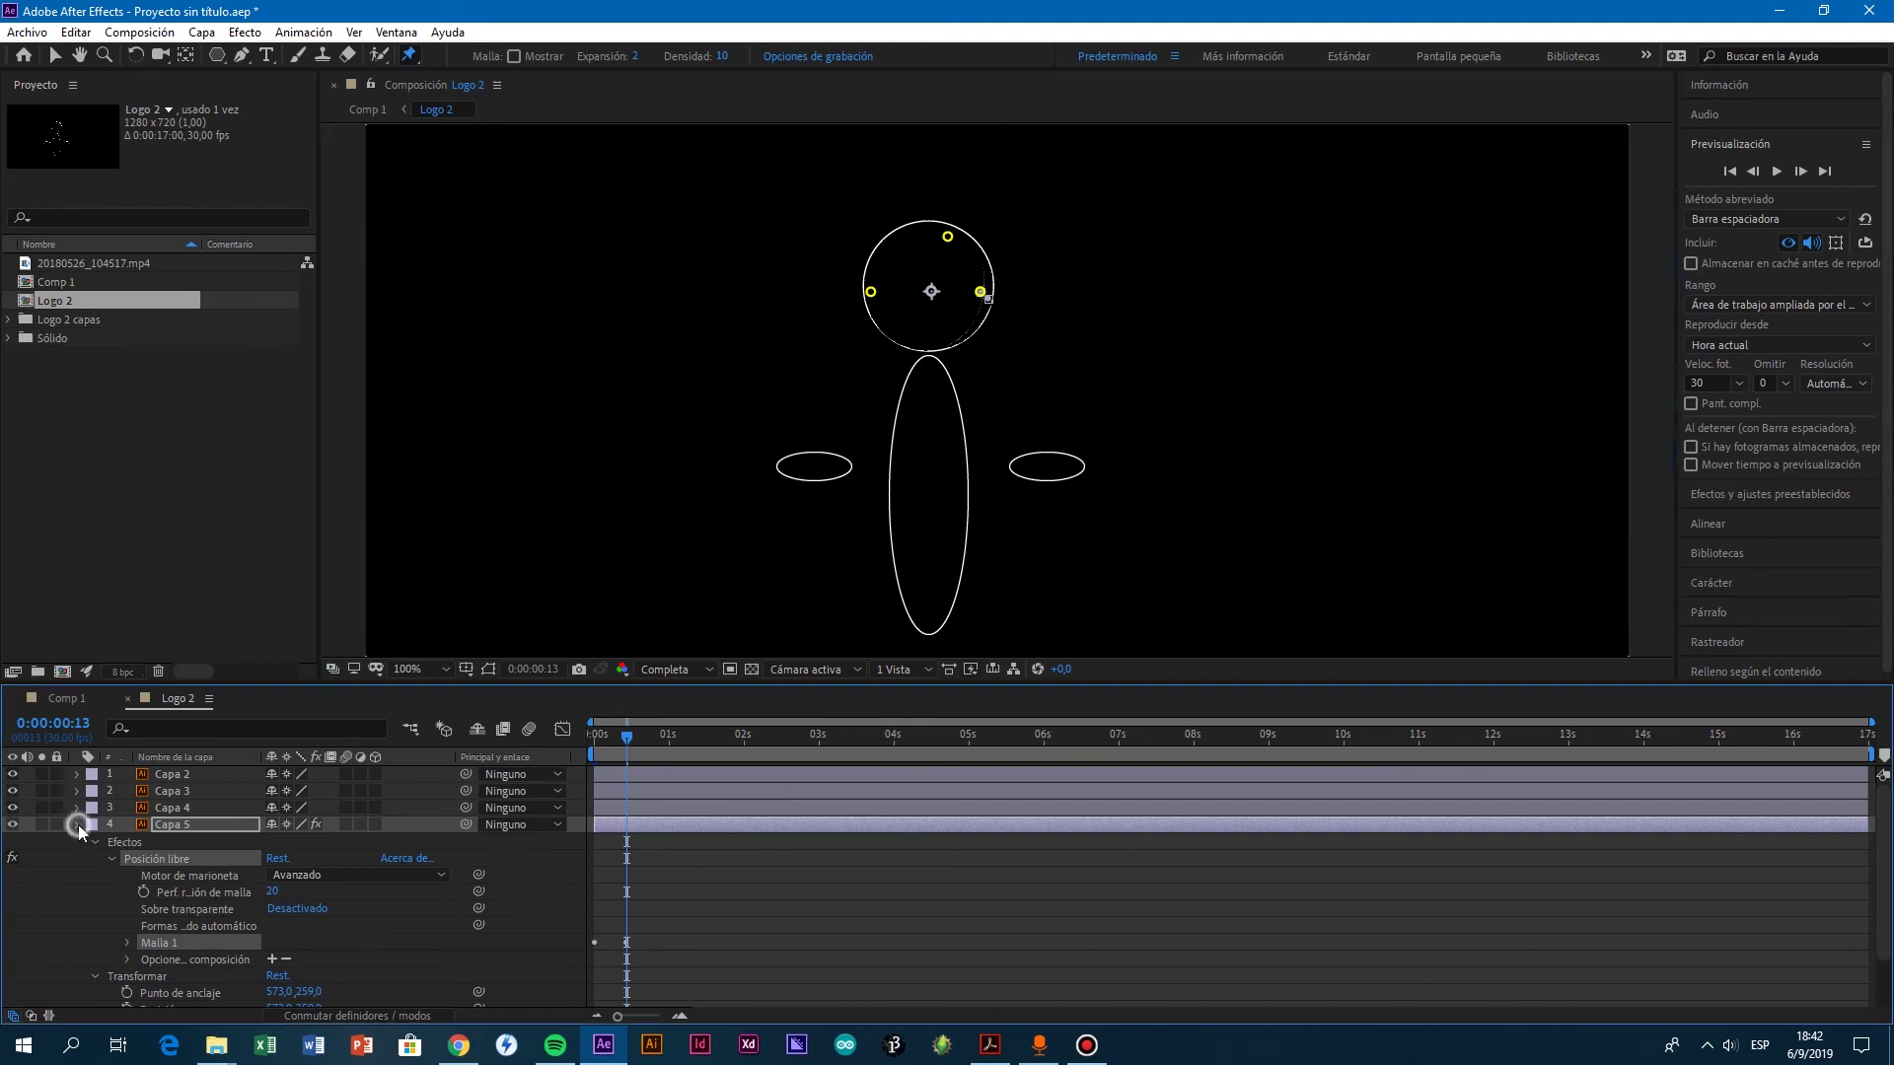
left_click(185, 789)
left_click(13, 809)
left_click(13, 809)
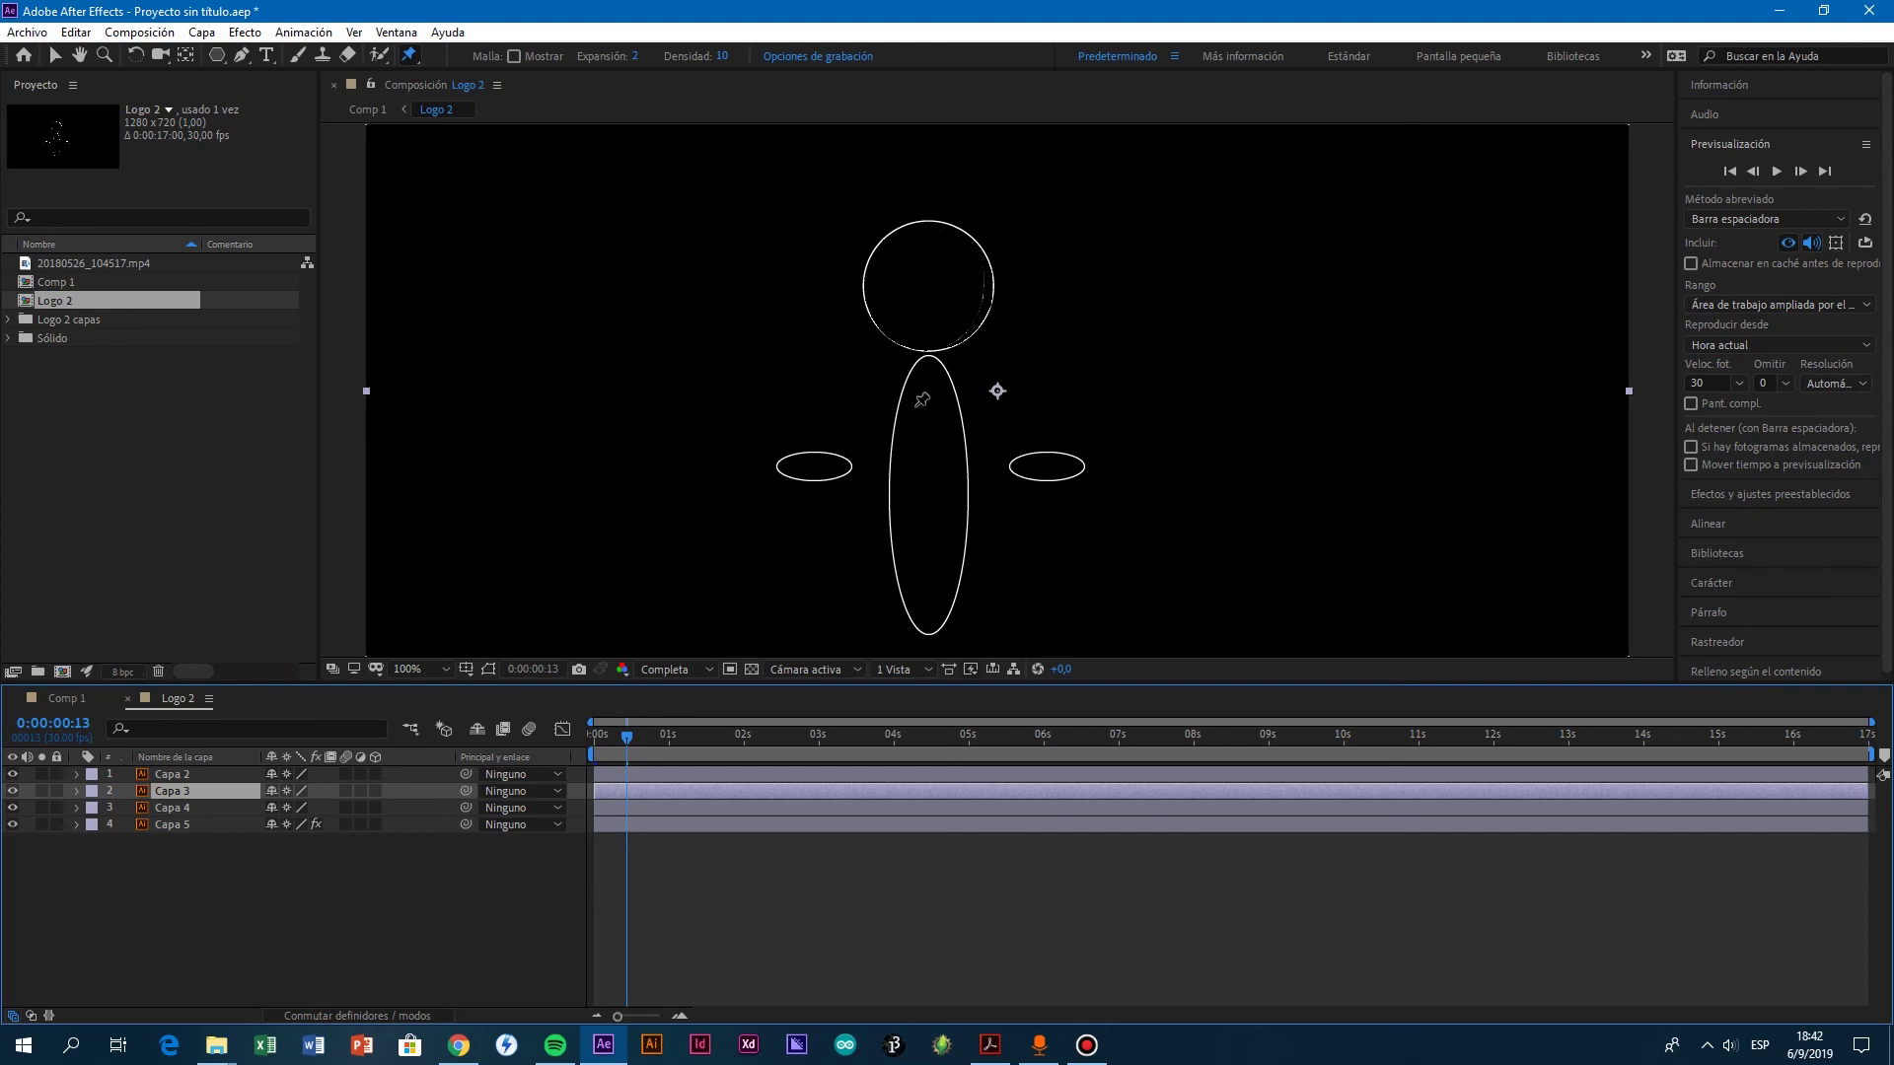
left_click(914, 373)
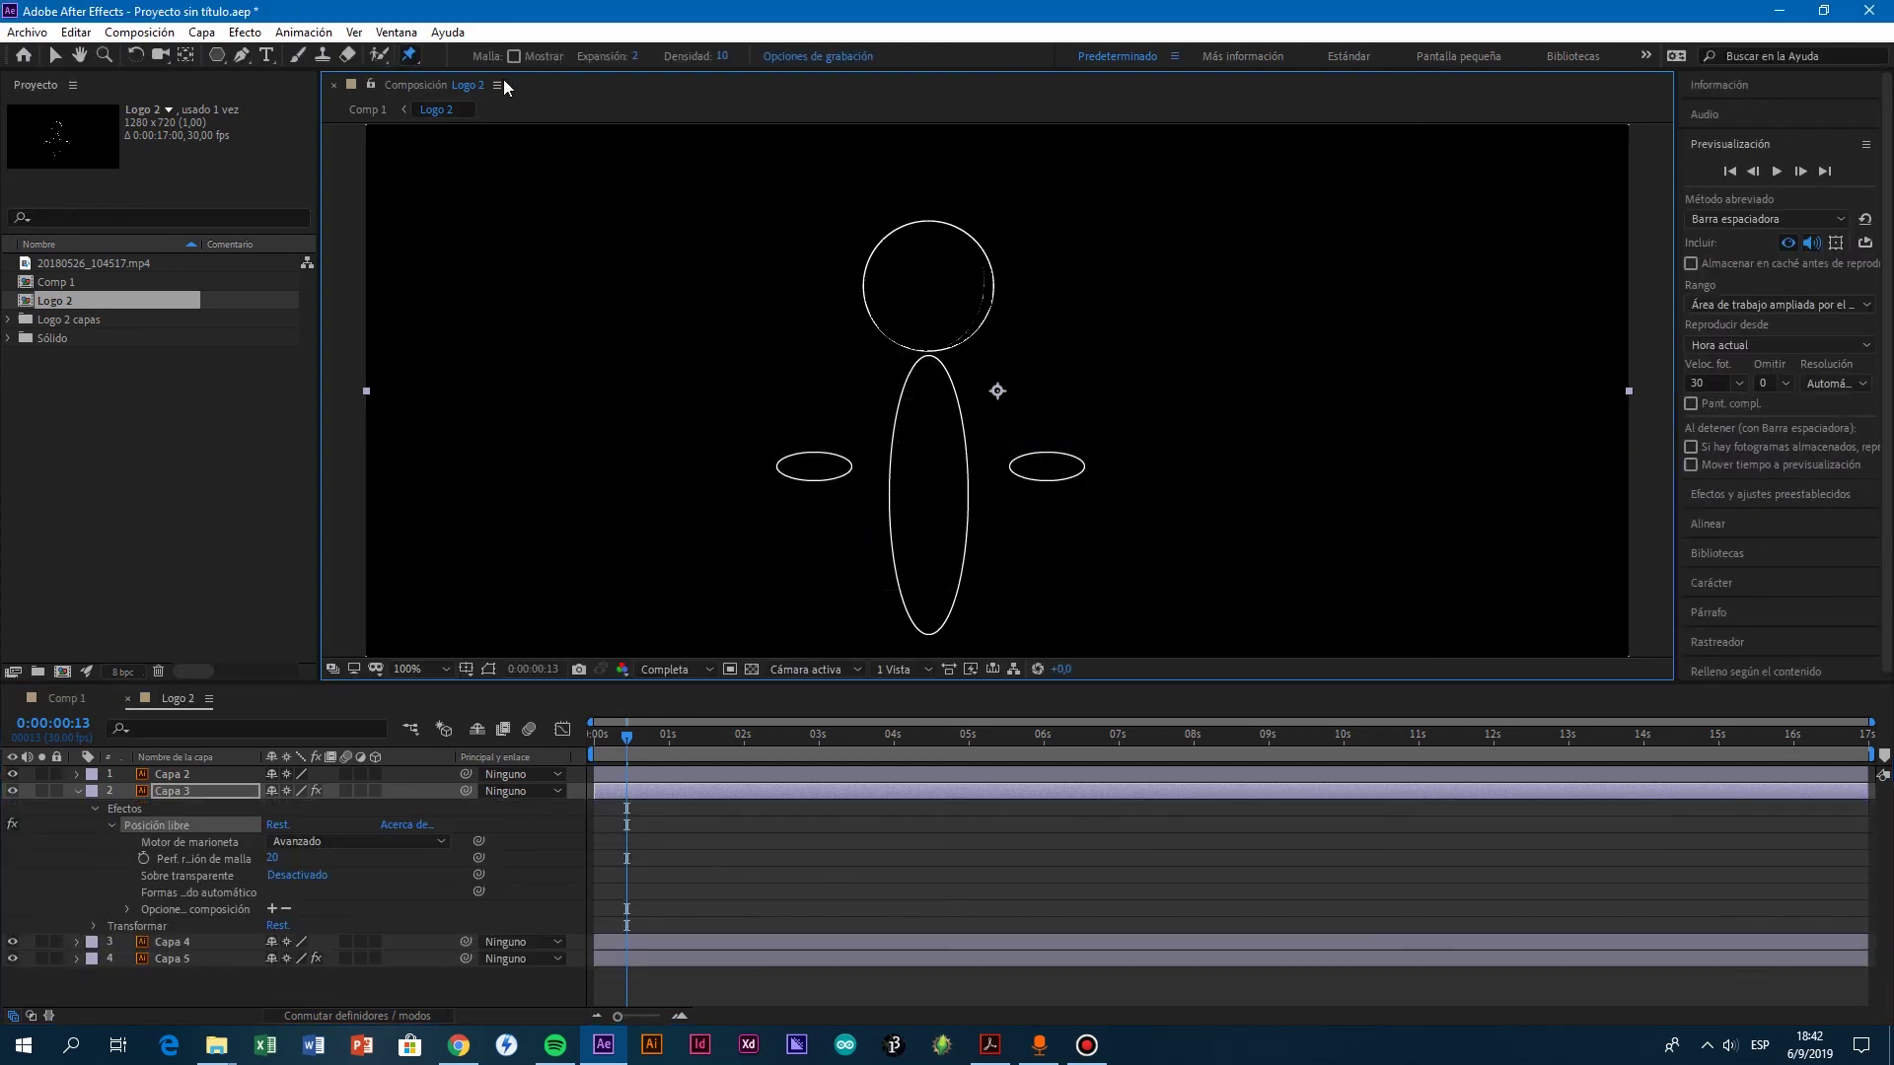
left_click(181, 793)
left_click(13, 791)
left_click(13, 791)
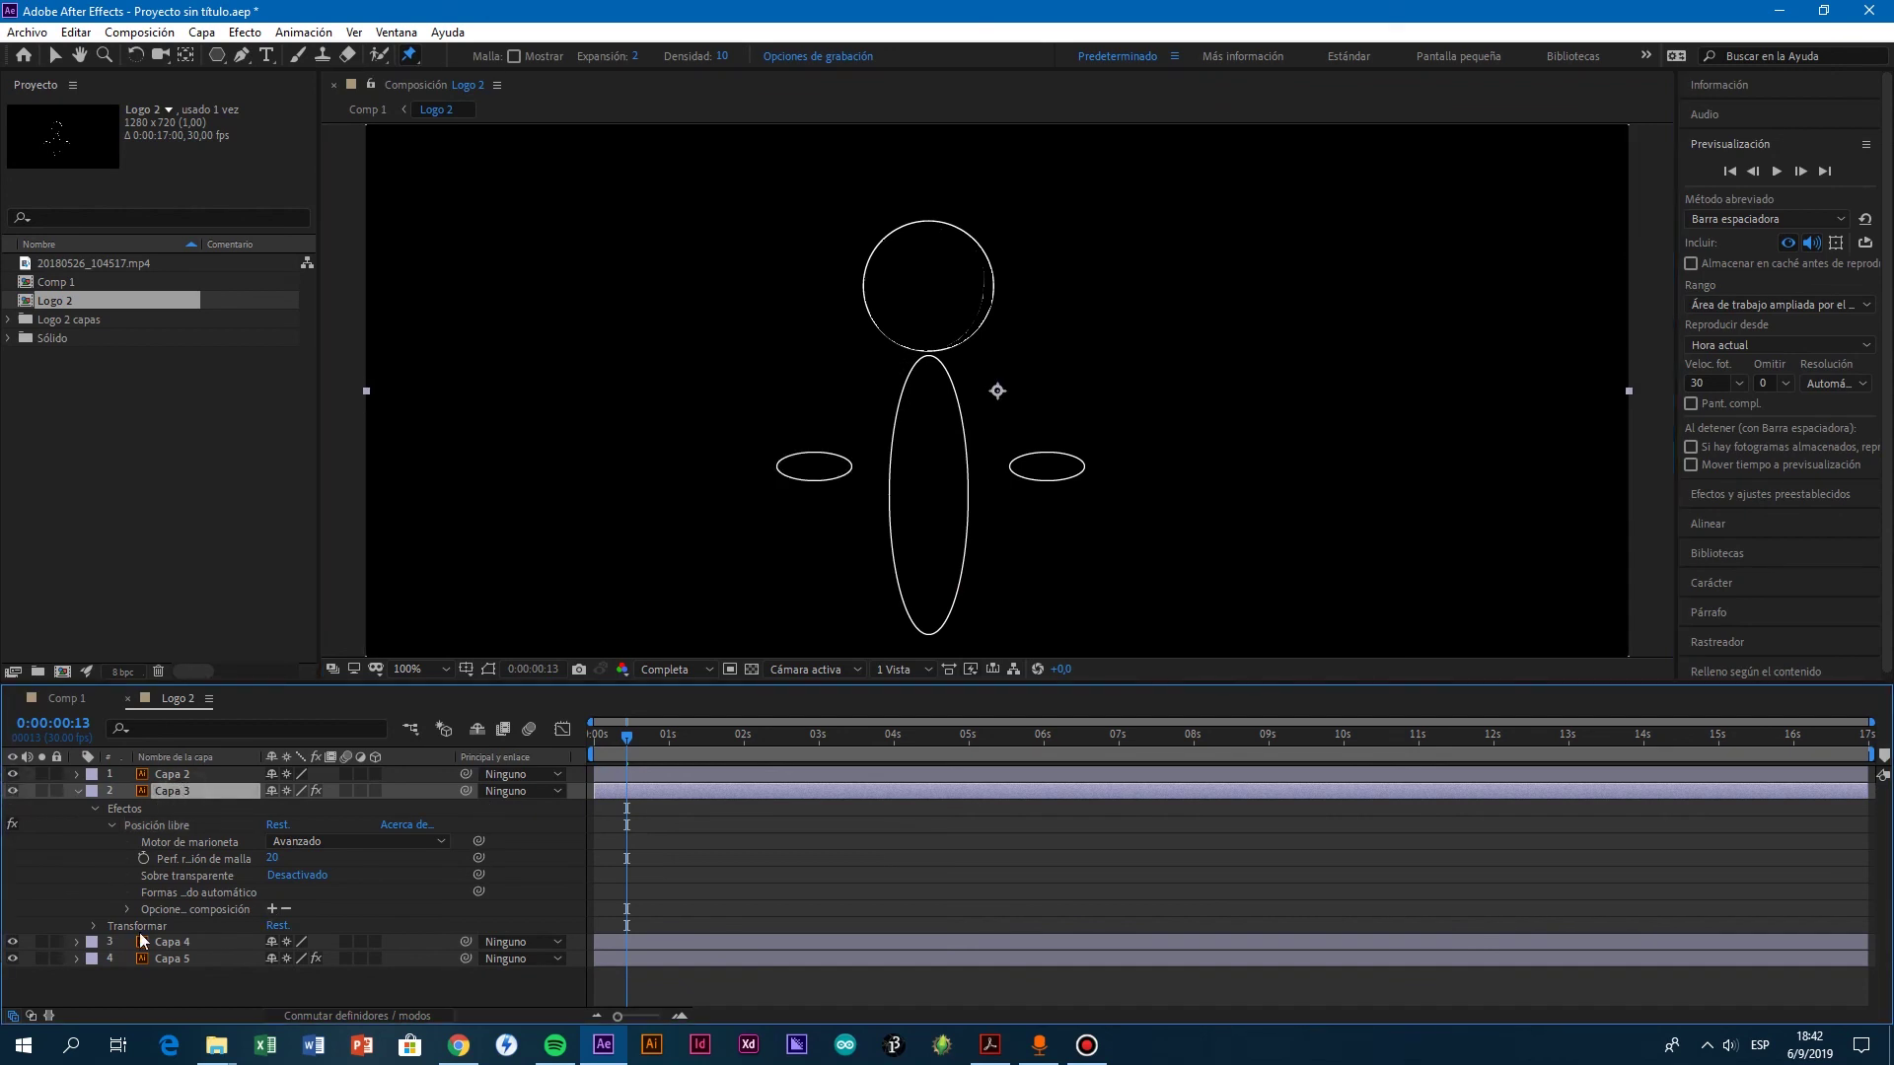
Step: Place two puppet pins on Capa 4, at the upper and lower left edge of the body ellipse
left_click(169, 942)
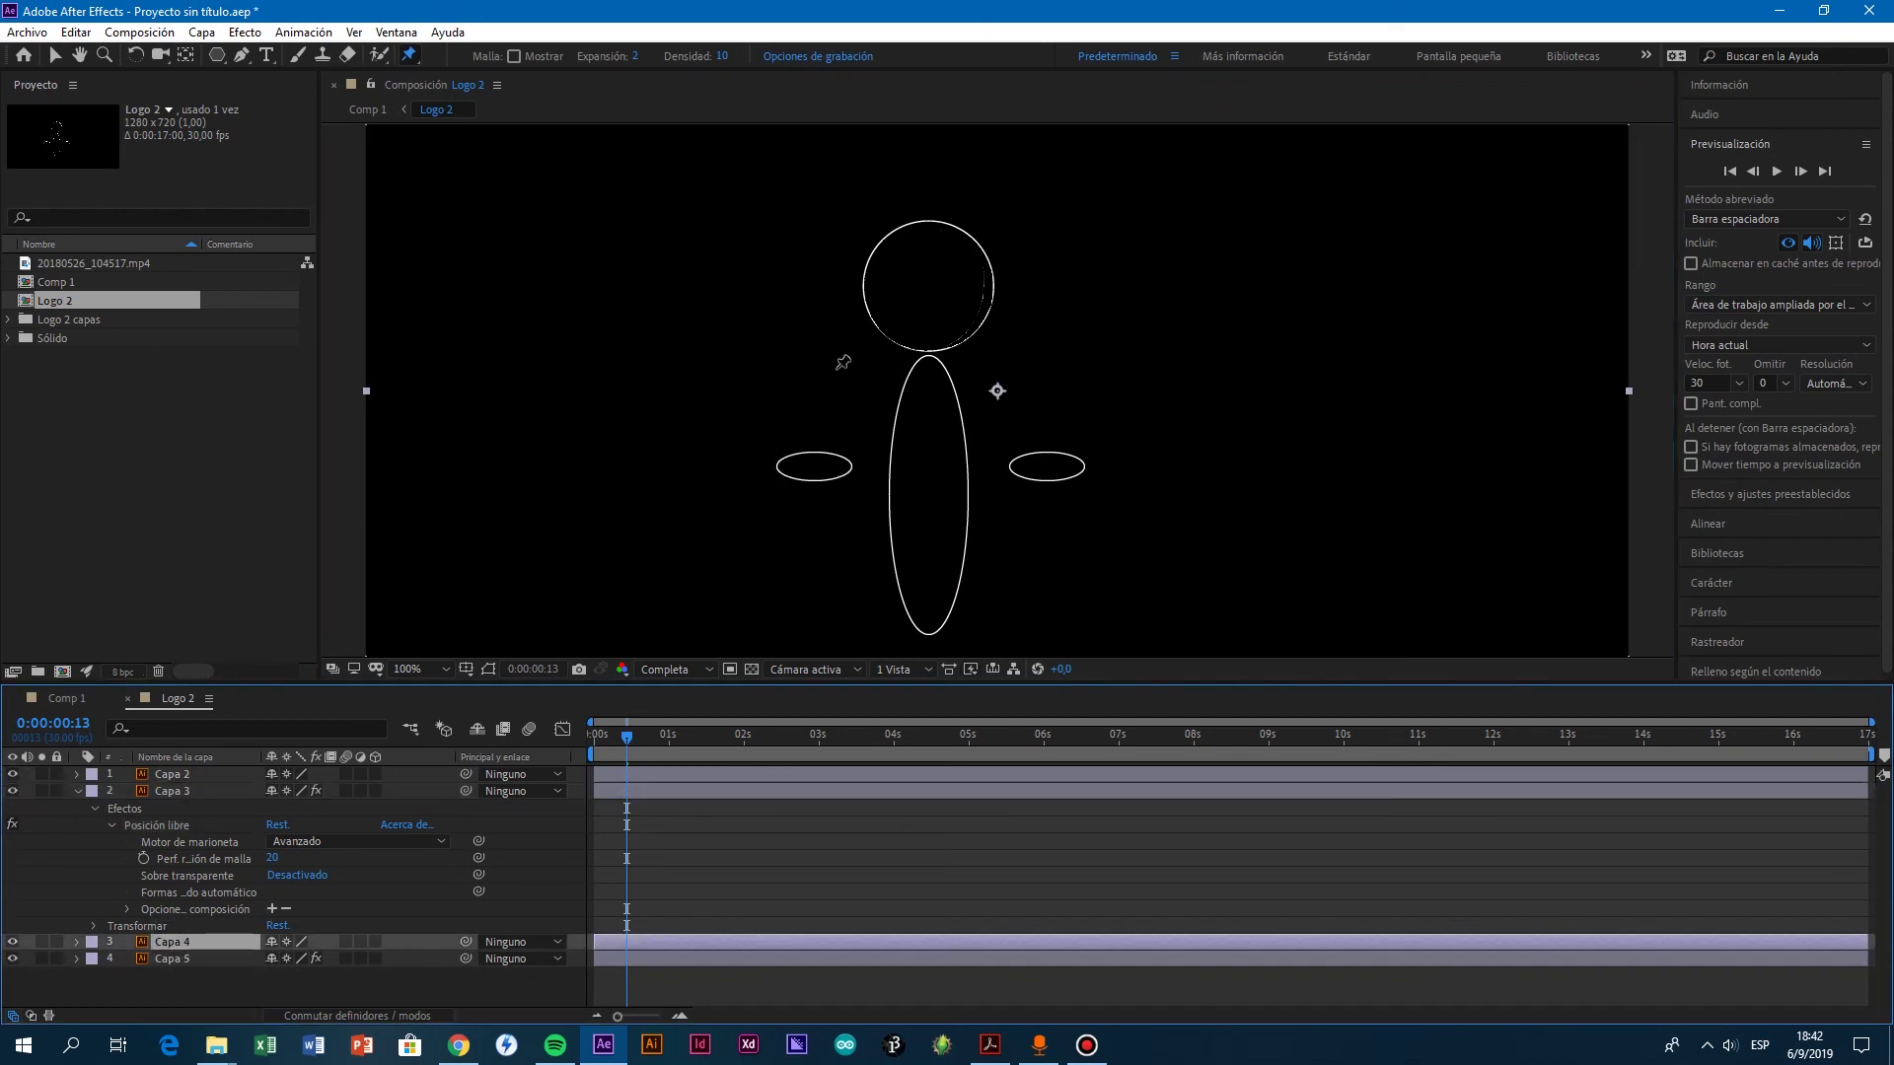
left_click(910, 386)
left_click(899, 562)
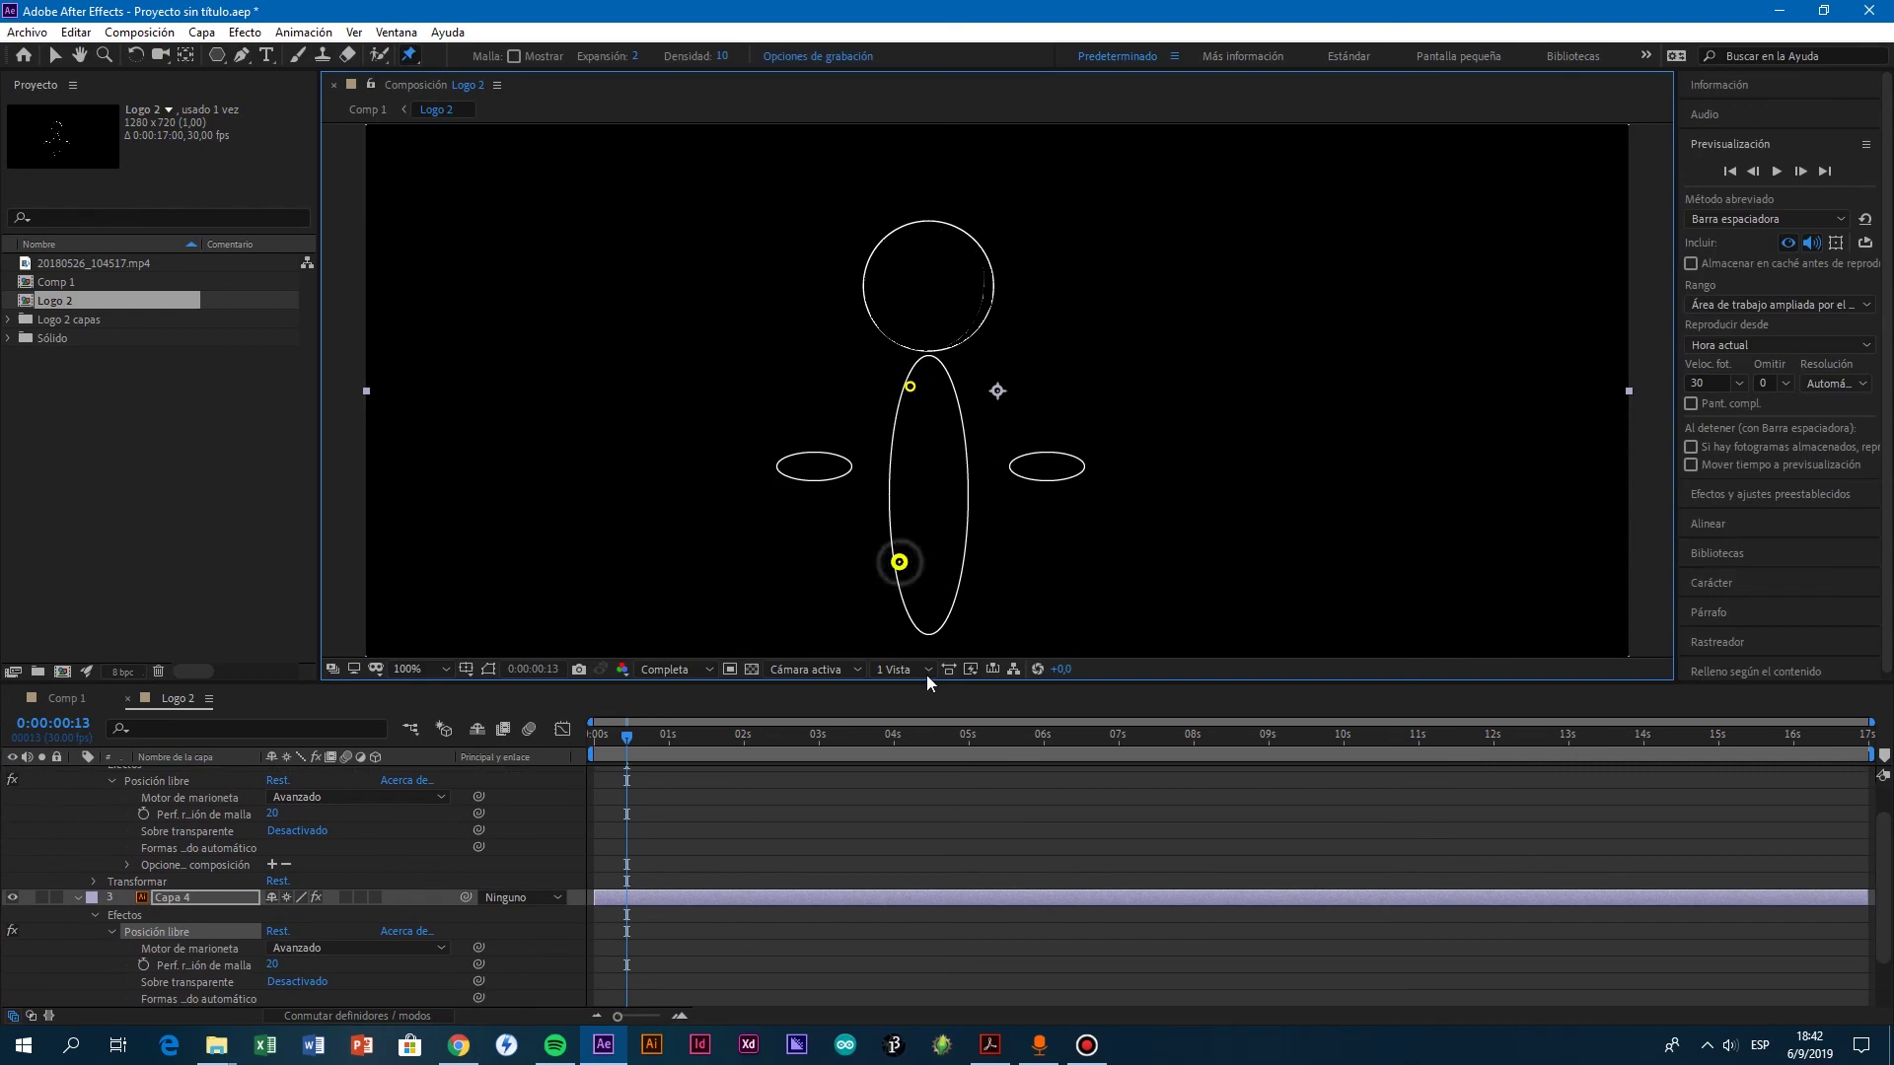
Step: At 0:00:00:00, tilt the body ellipse by moving its lower pin to the left and its upper pin to the right
left_click(596, 741)
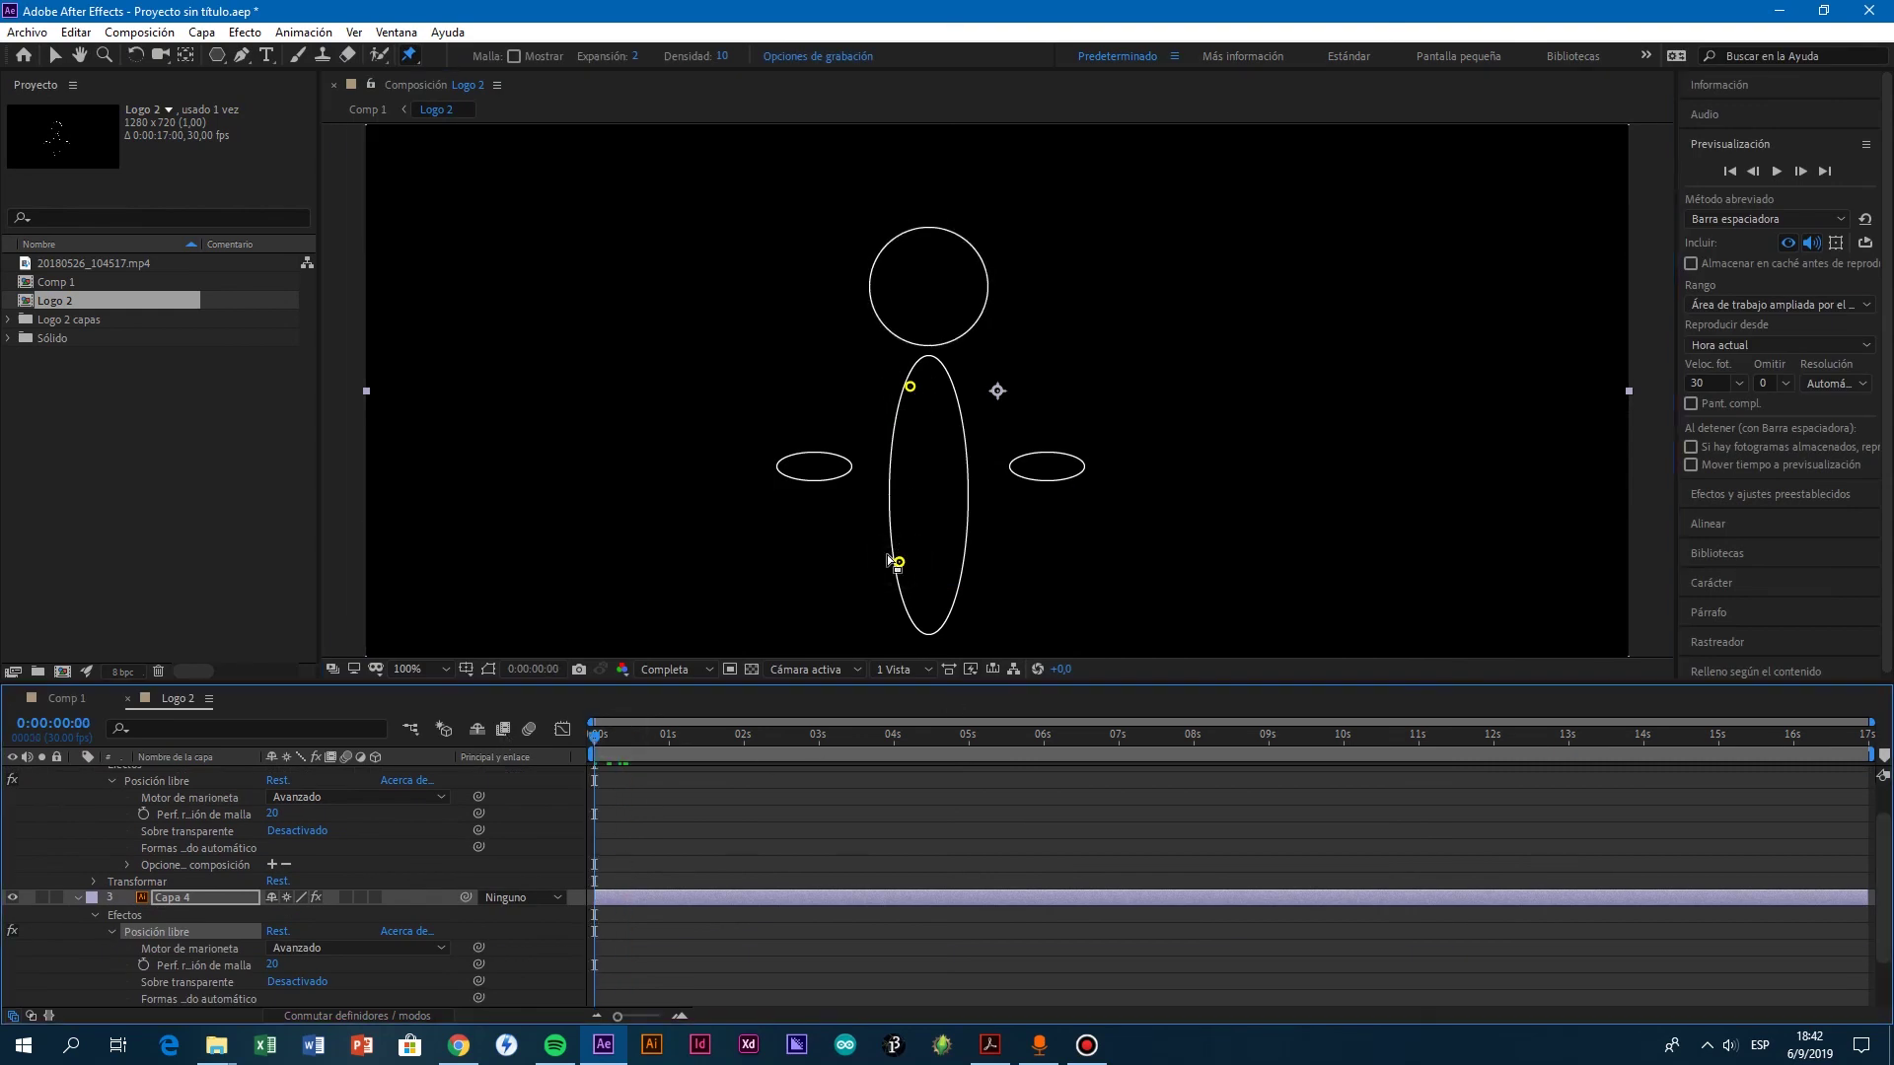
left_click_drag(898, 562, 861, 555)
left_click_drag(910, 385, 990, 361)
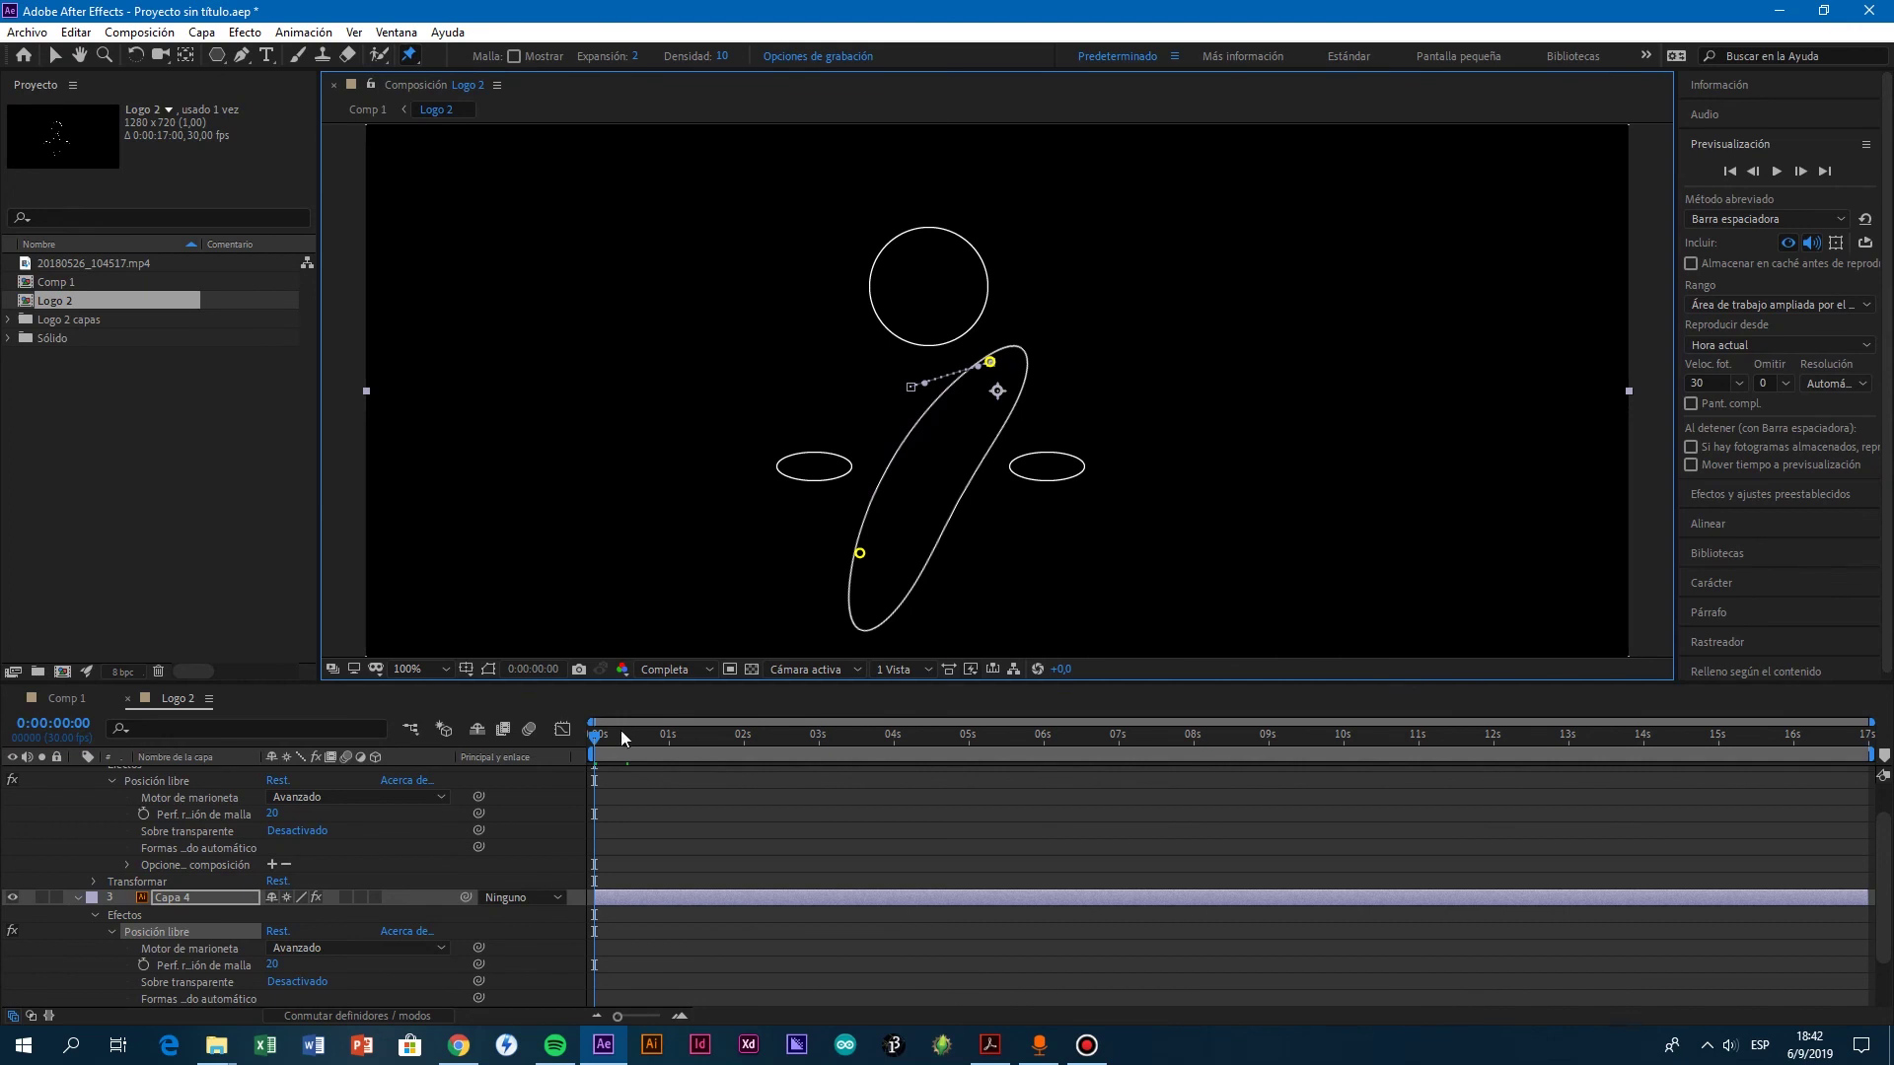
Step: At 0:00:00:16, tilt the body the opposite way by moving its lower pin to the right and its upper pin to the left
left_click_drag(600, 745, 644, 760)
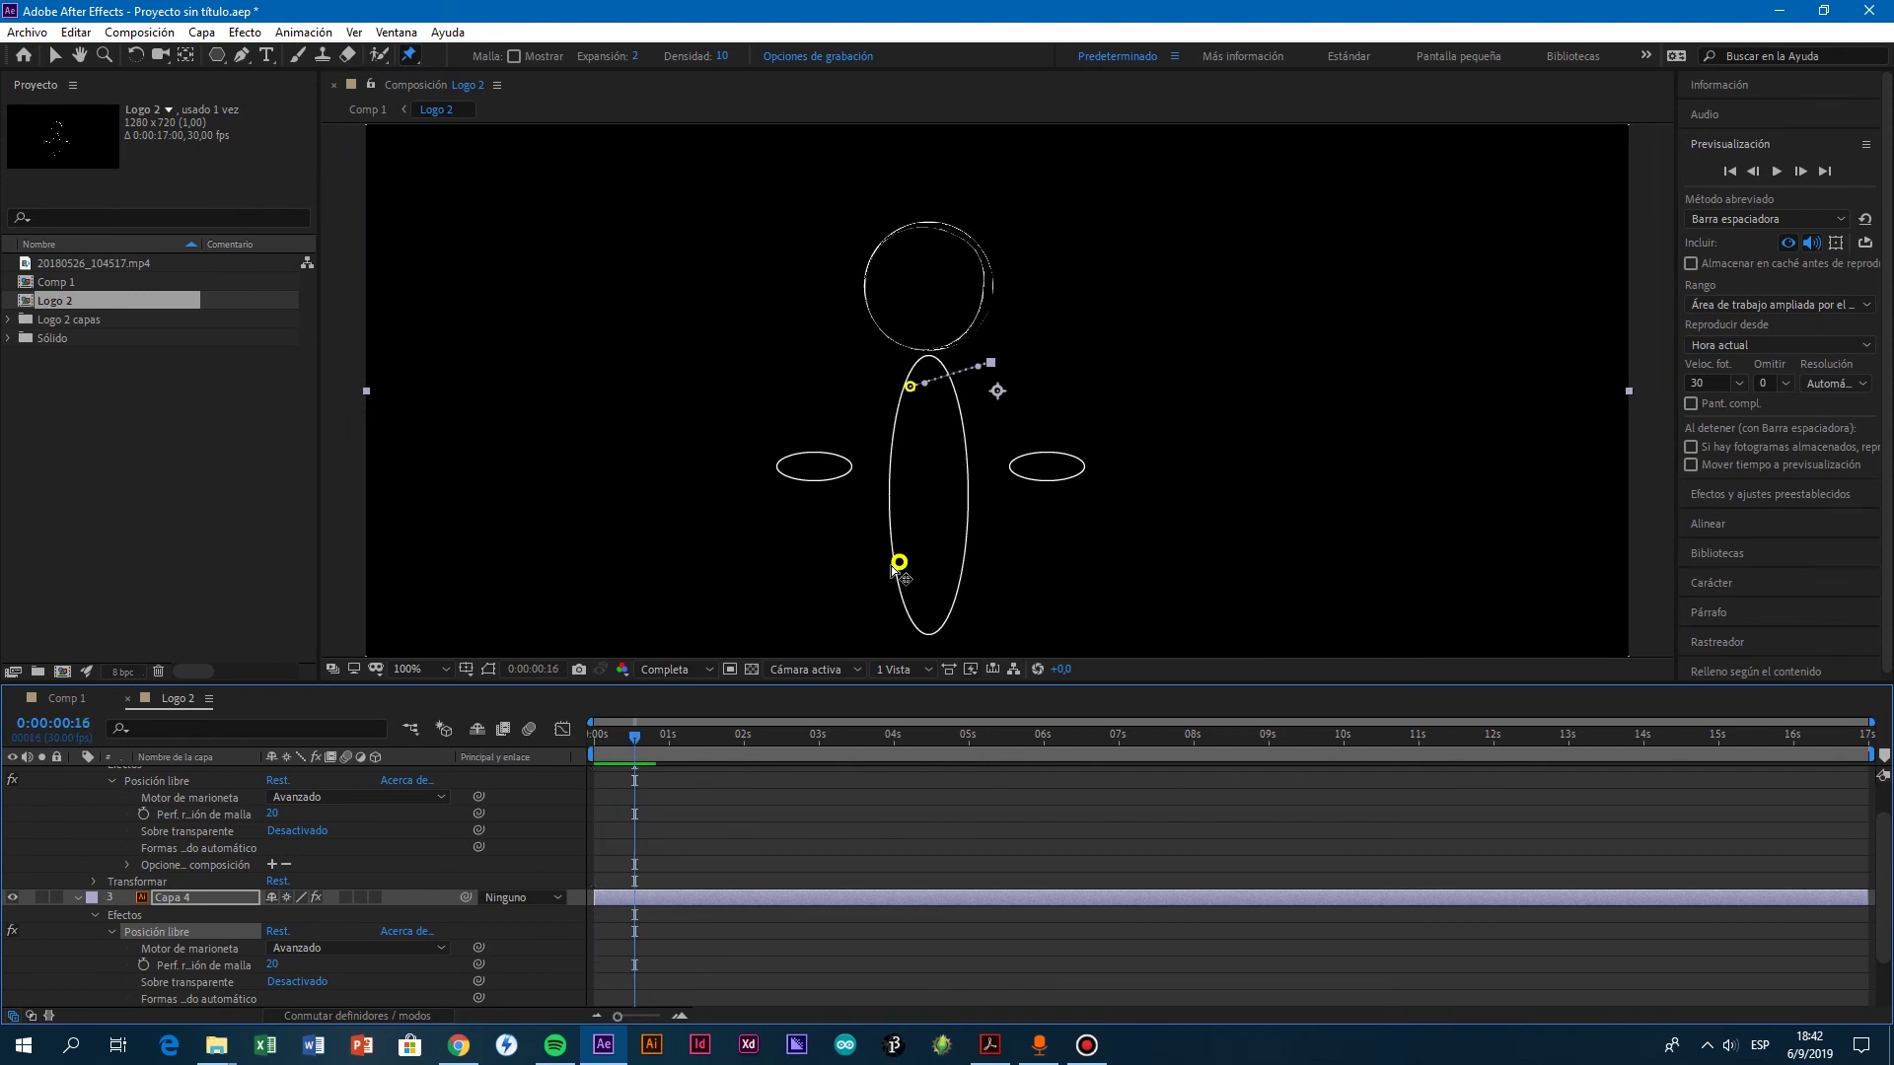
left_click_drag(899, 563, 940, 567)
left_click(906, 388)
mouse_move(897, 402)
left_mouse_down()
mouse_move(803, 405)
mouse_move(861, 393)
left_mouse_up()
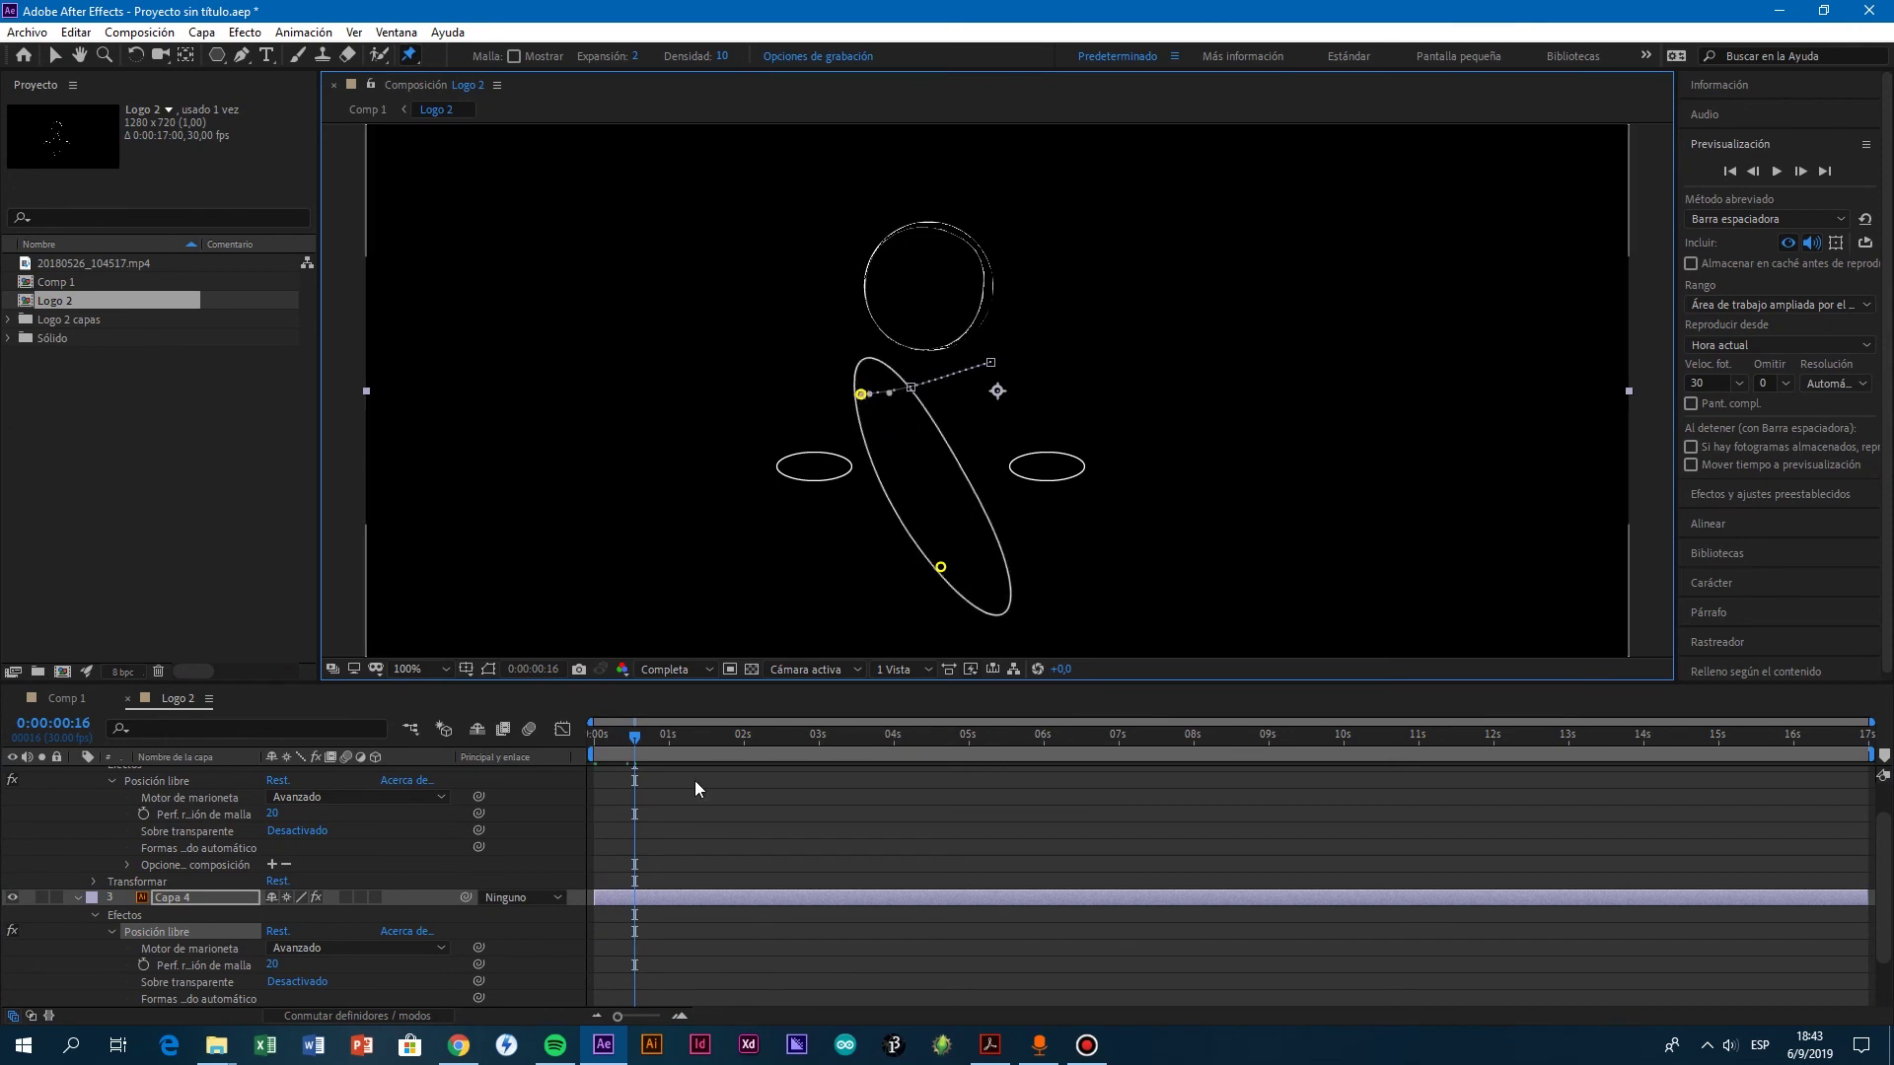
Step: Preview the body's tilting animation from 0:00:00:00, and stop the playback
left_click_drag(638, 747, 574, 740)
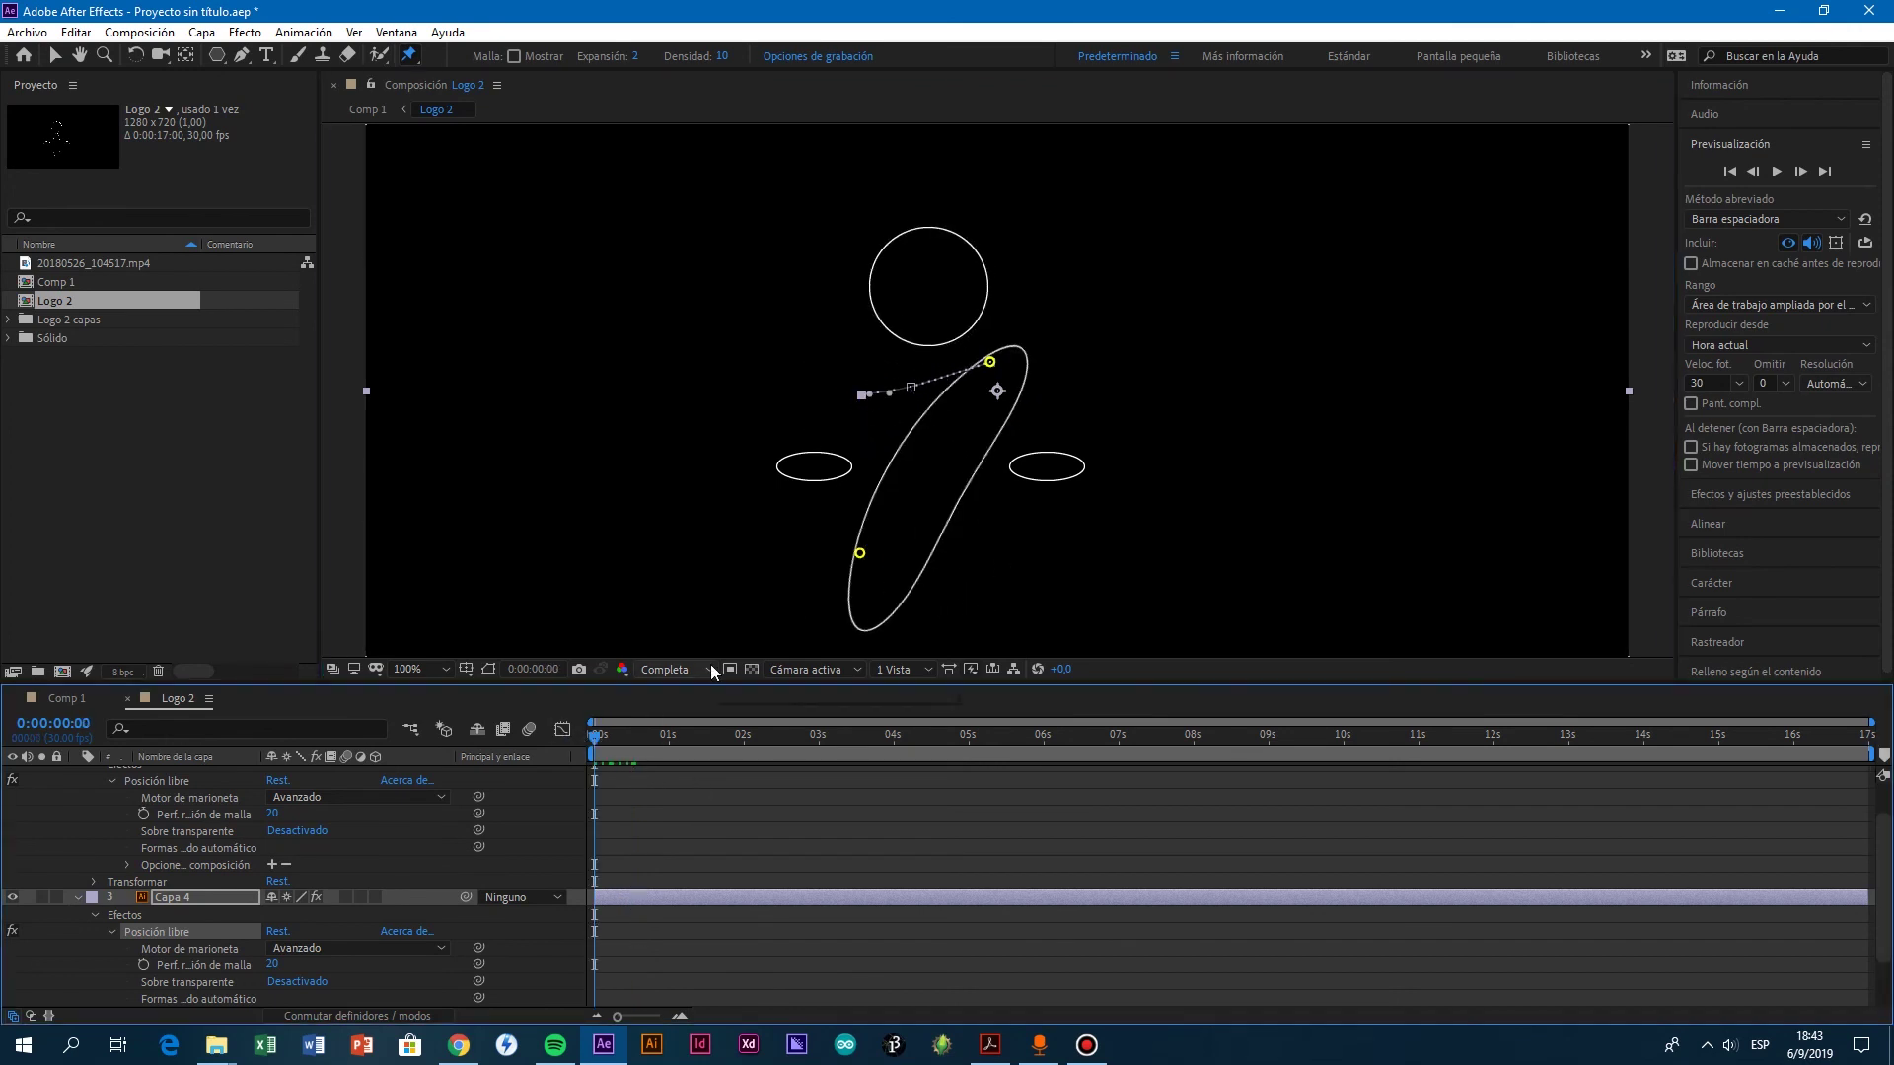
key("space")
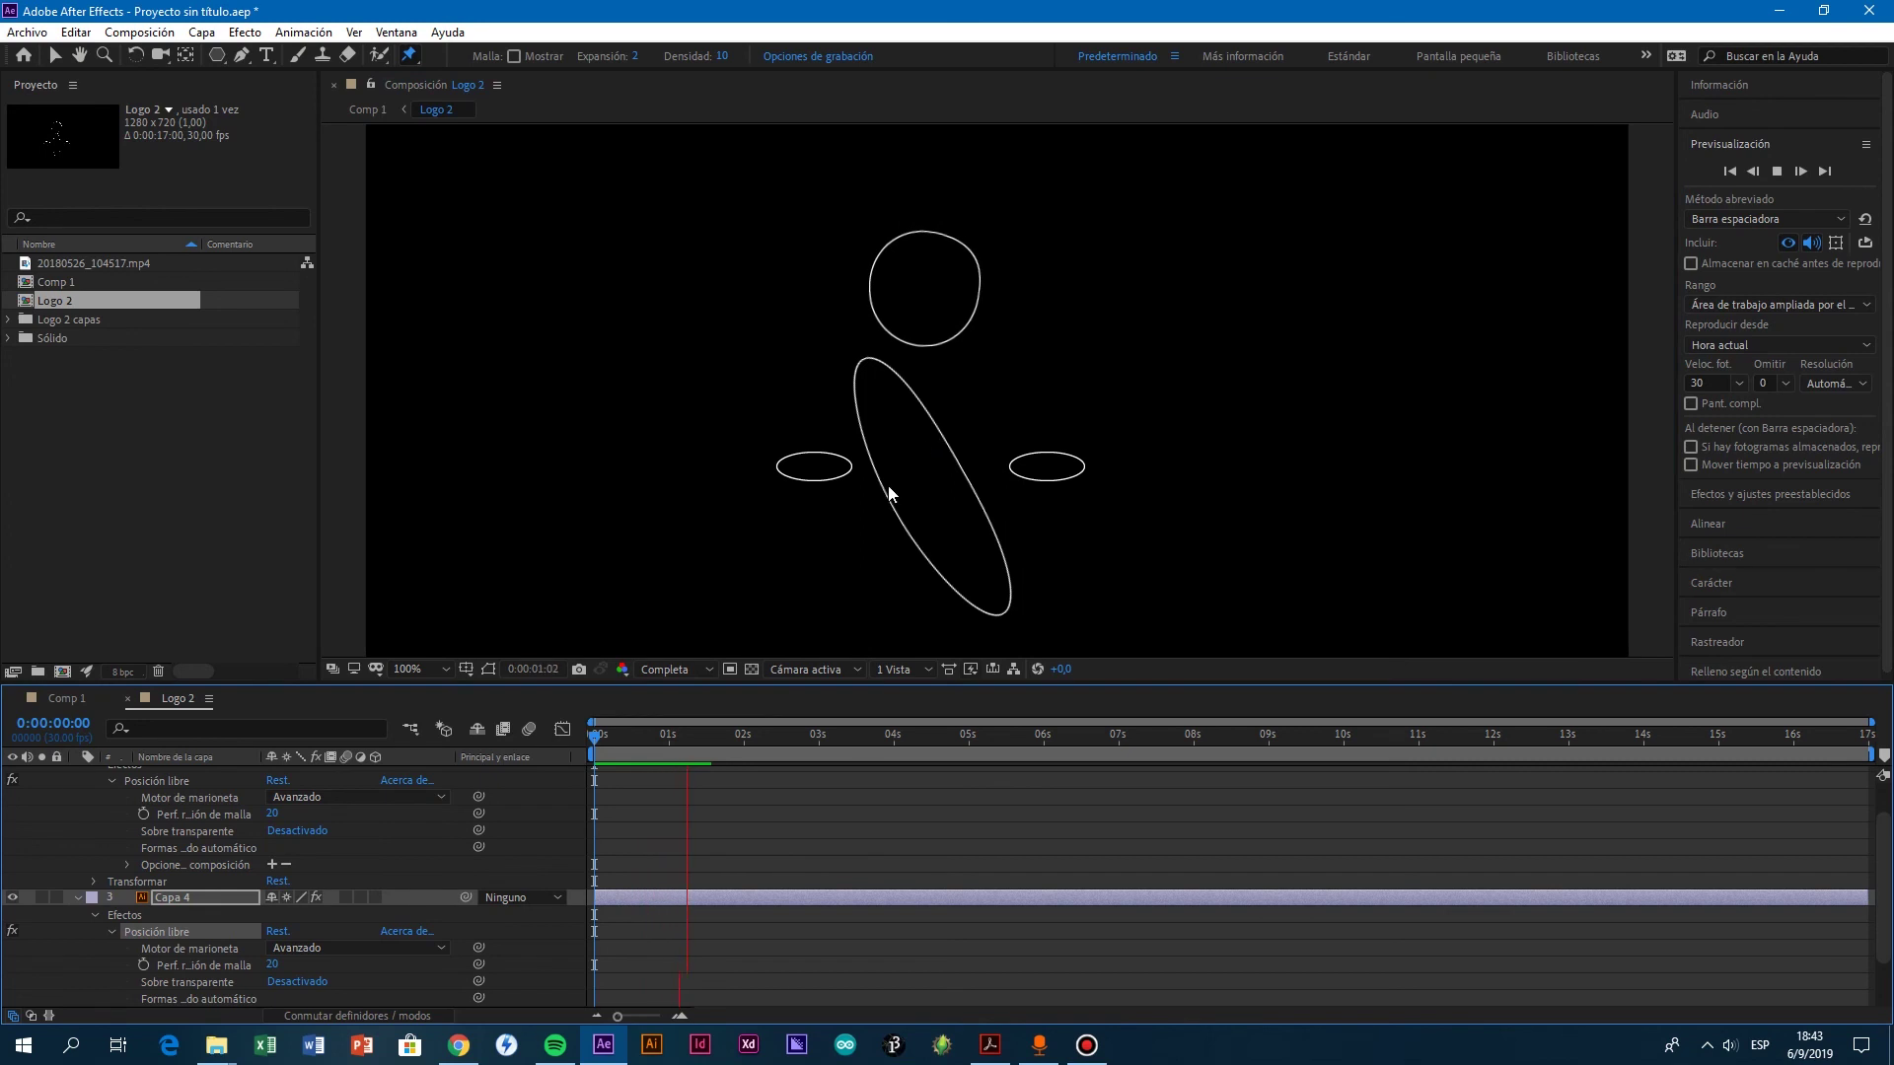
key("space")
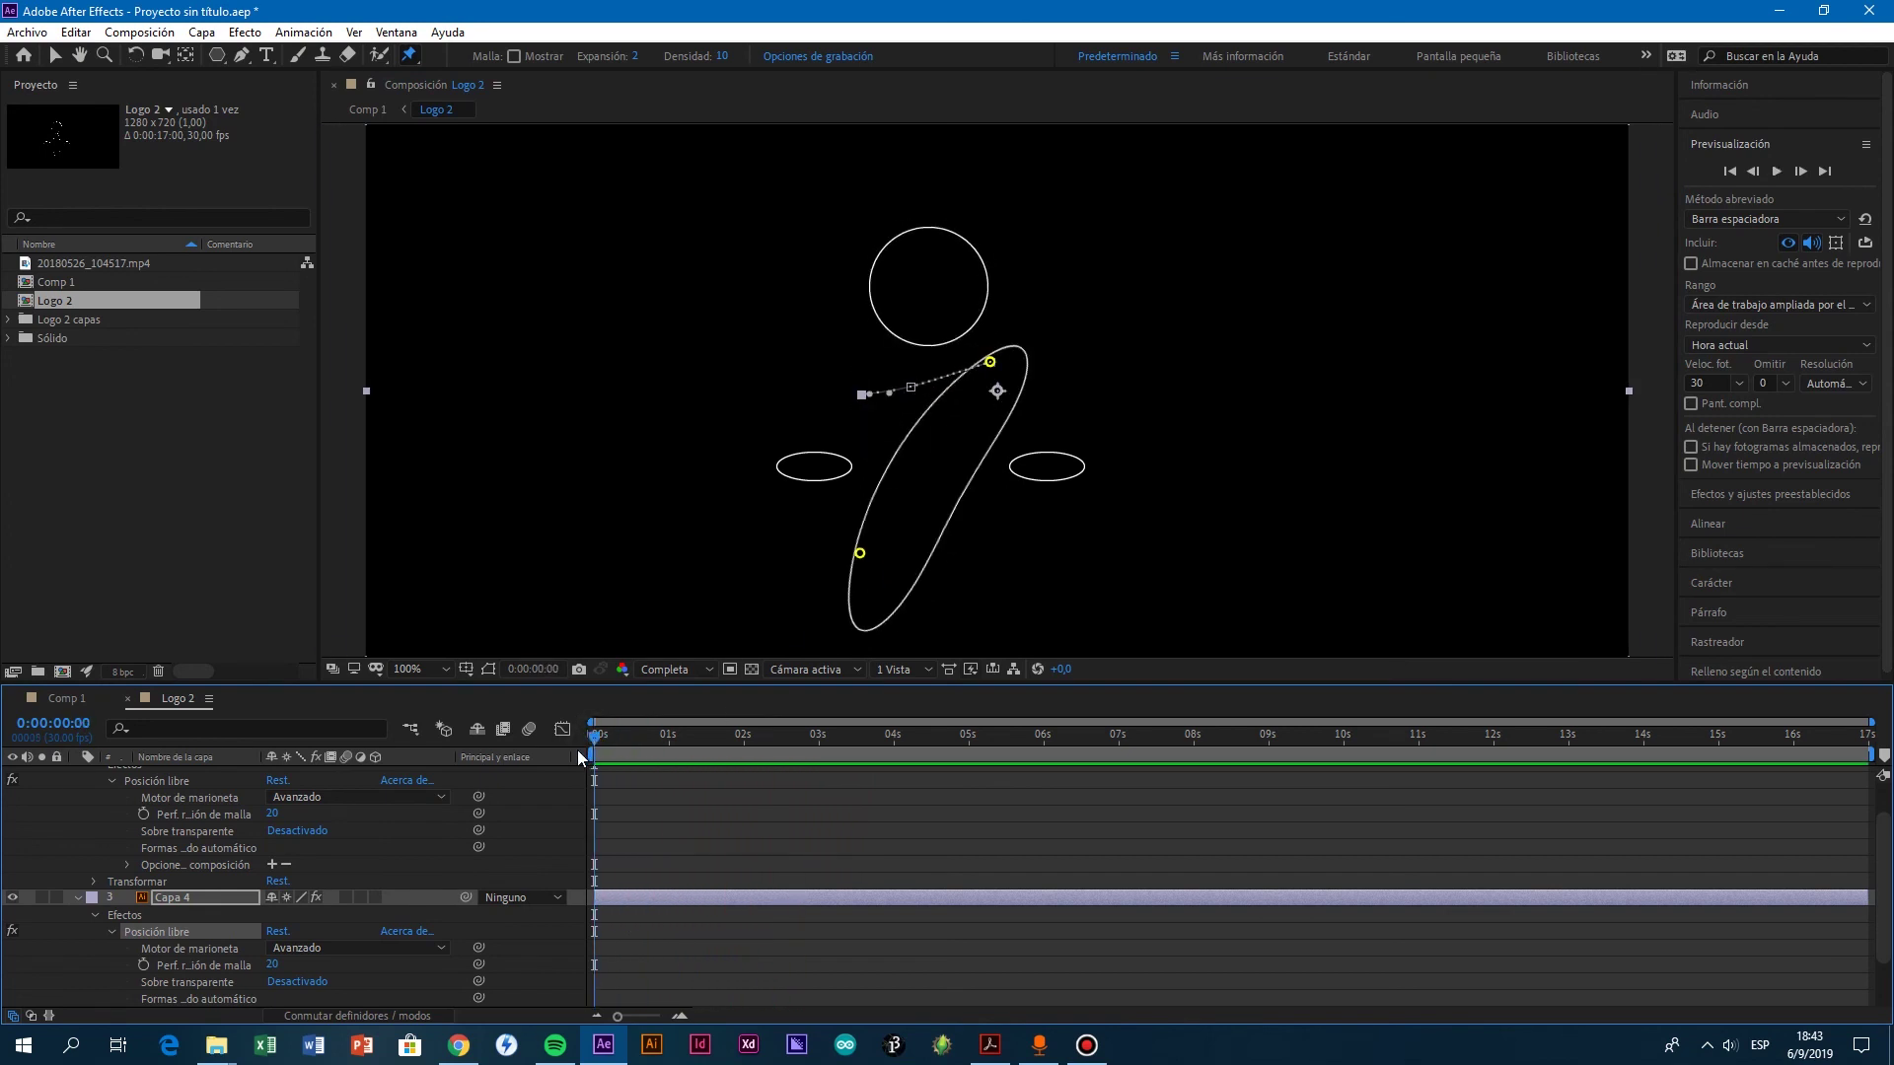
Step: Add a third puppet pin on the body's right edge at 0:00:00:07 and move it upward shortly after 0:00:00:16
left_click_drag(595, 736, 612, 736)
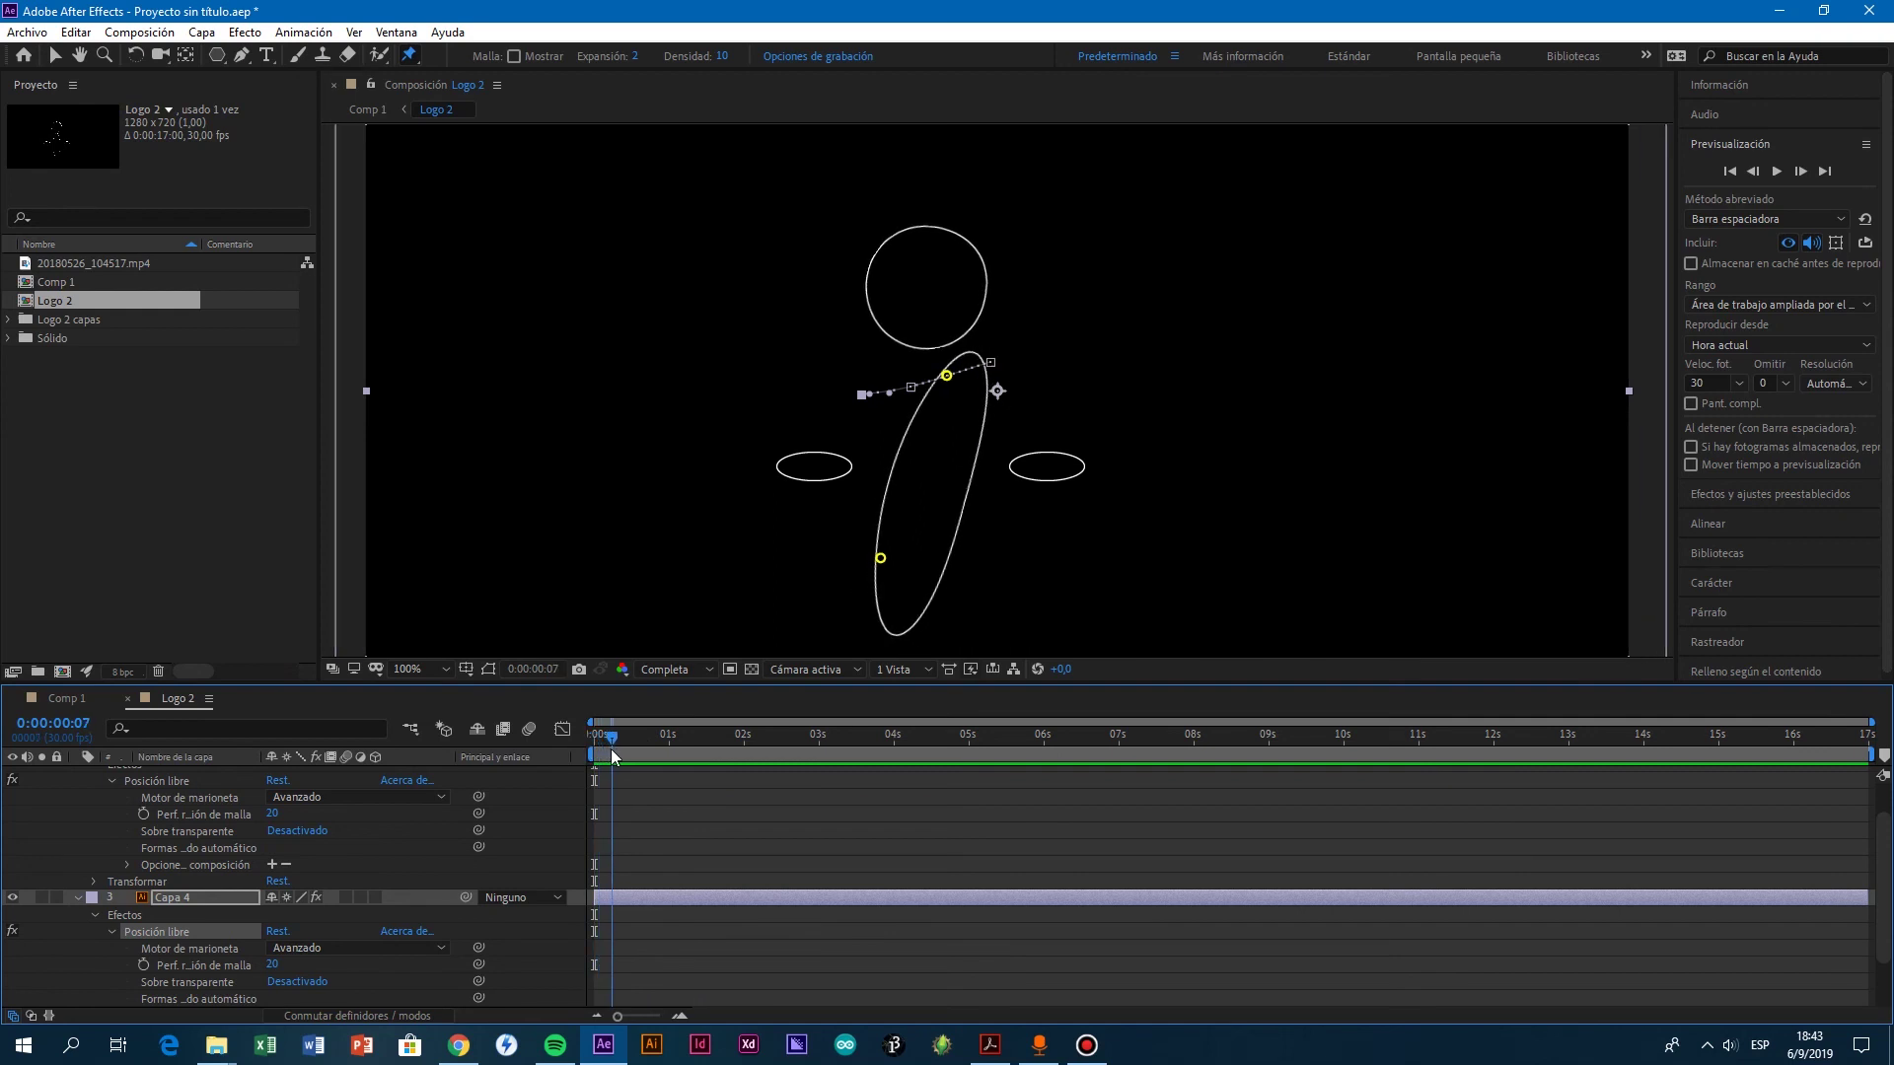
left_click(973, 480)
left_click_drag(612, 736, 644, 747)
left_click_drag(973, 480, 982, 428)
Step: Scrub back to the start and play the body deformation with its three pins
left_click_drag(644, 736, 624, 736)
left_click(597, 748)
key("space")
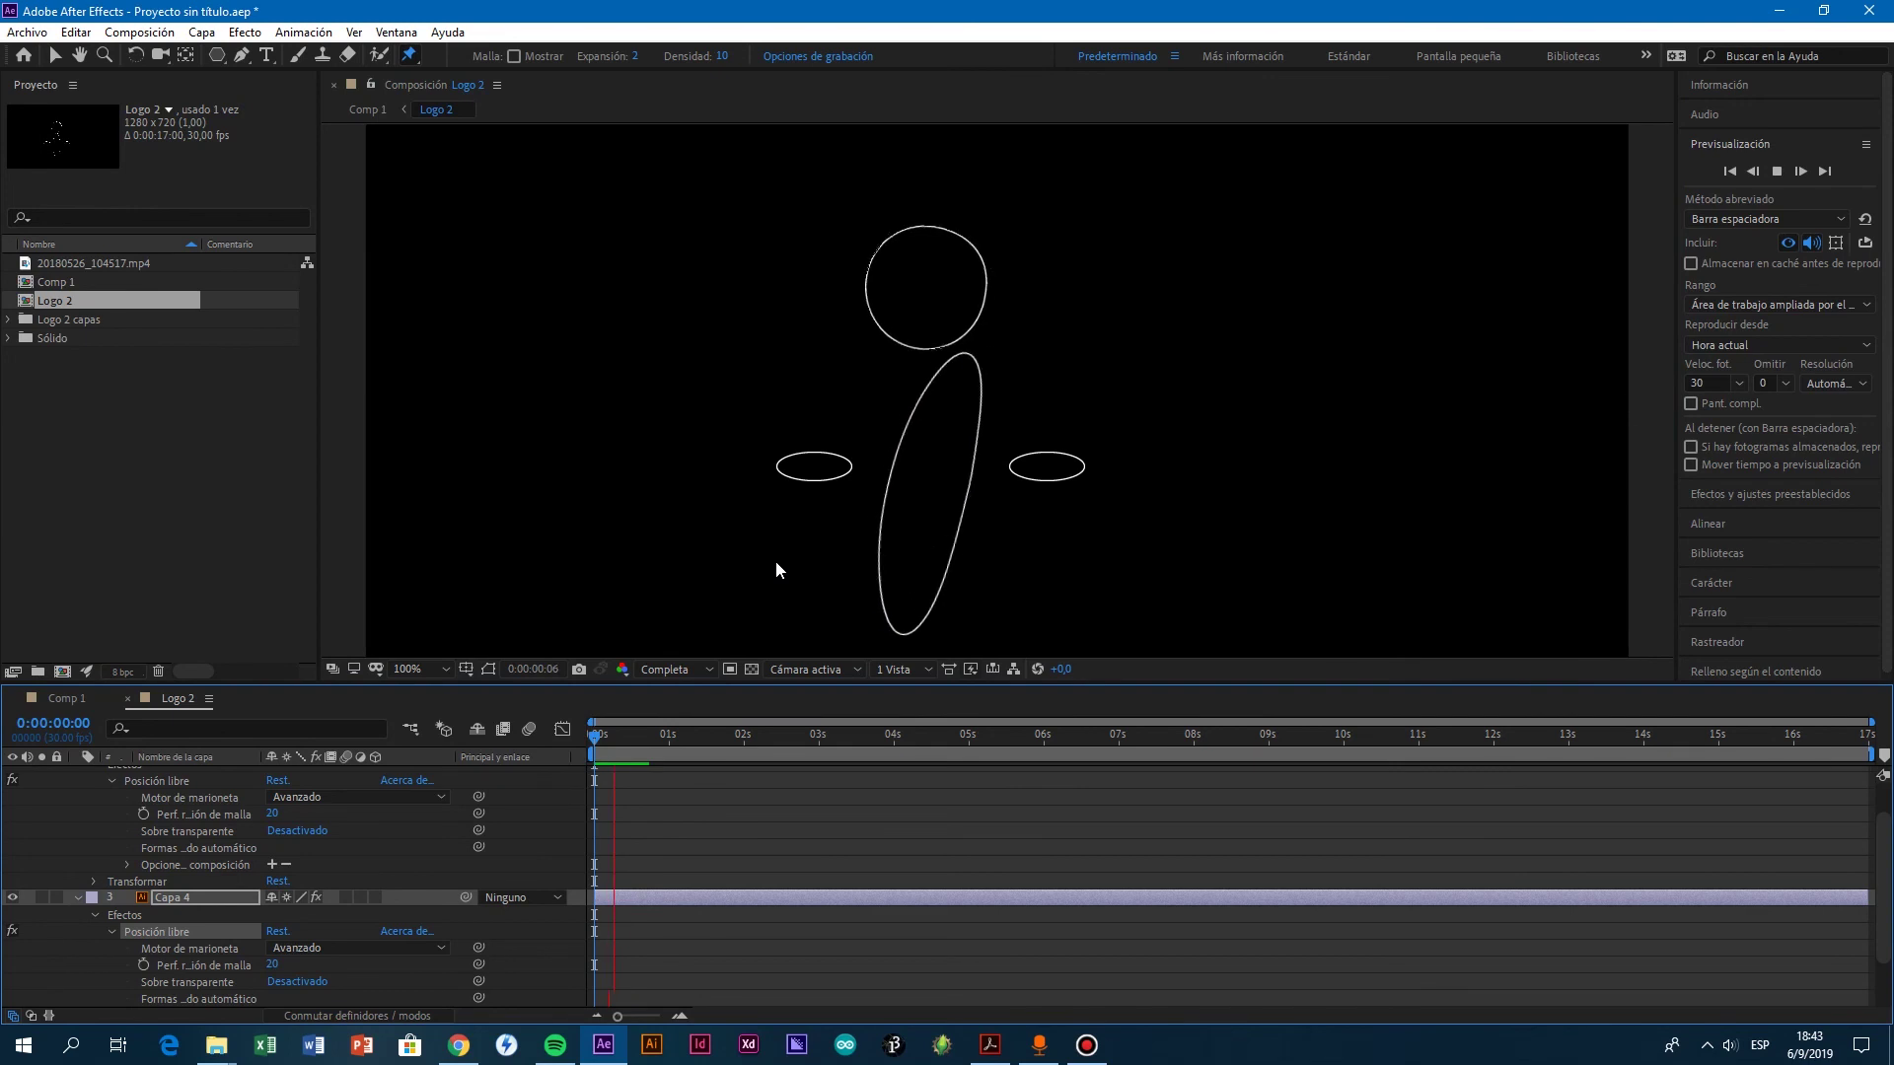
Step: Examine the keyframes of the individual puppet pins under Deformación in Capa 4's Malla 1
scroll(658, 844, "down", 2)
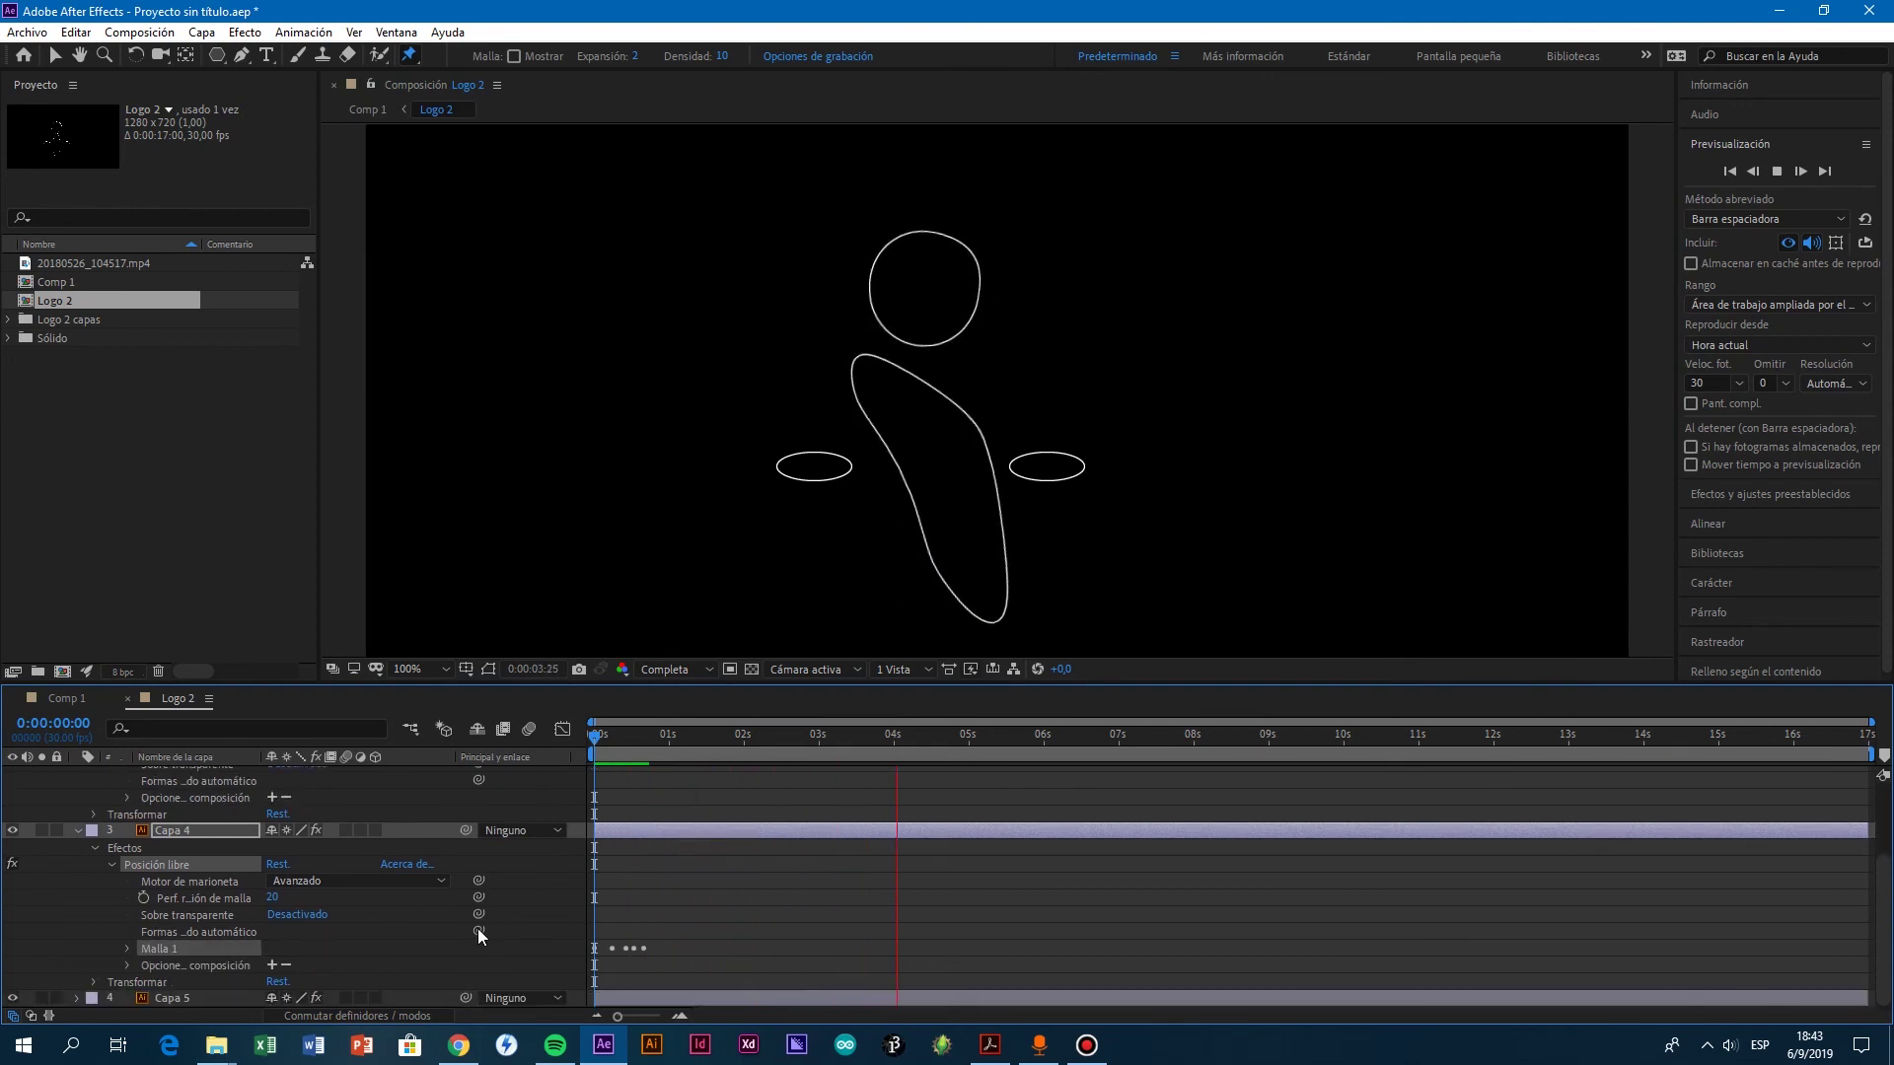
left_click(126, 949)
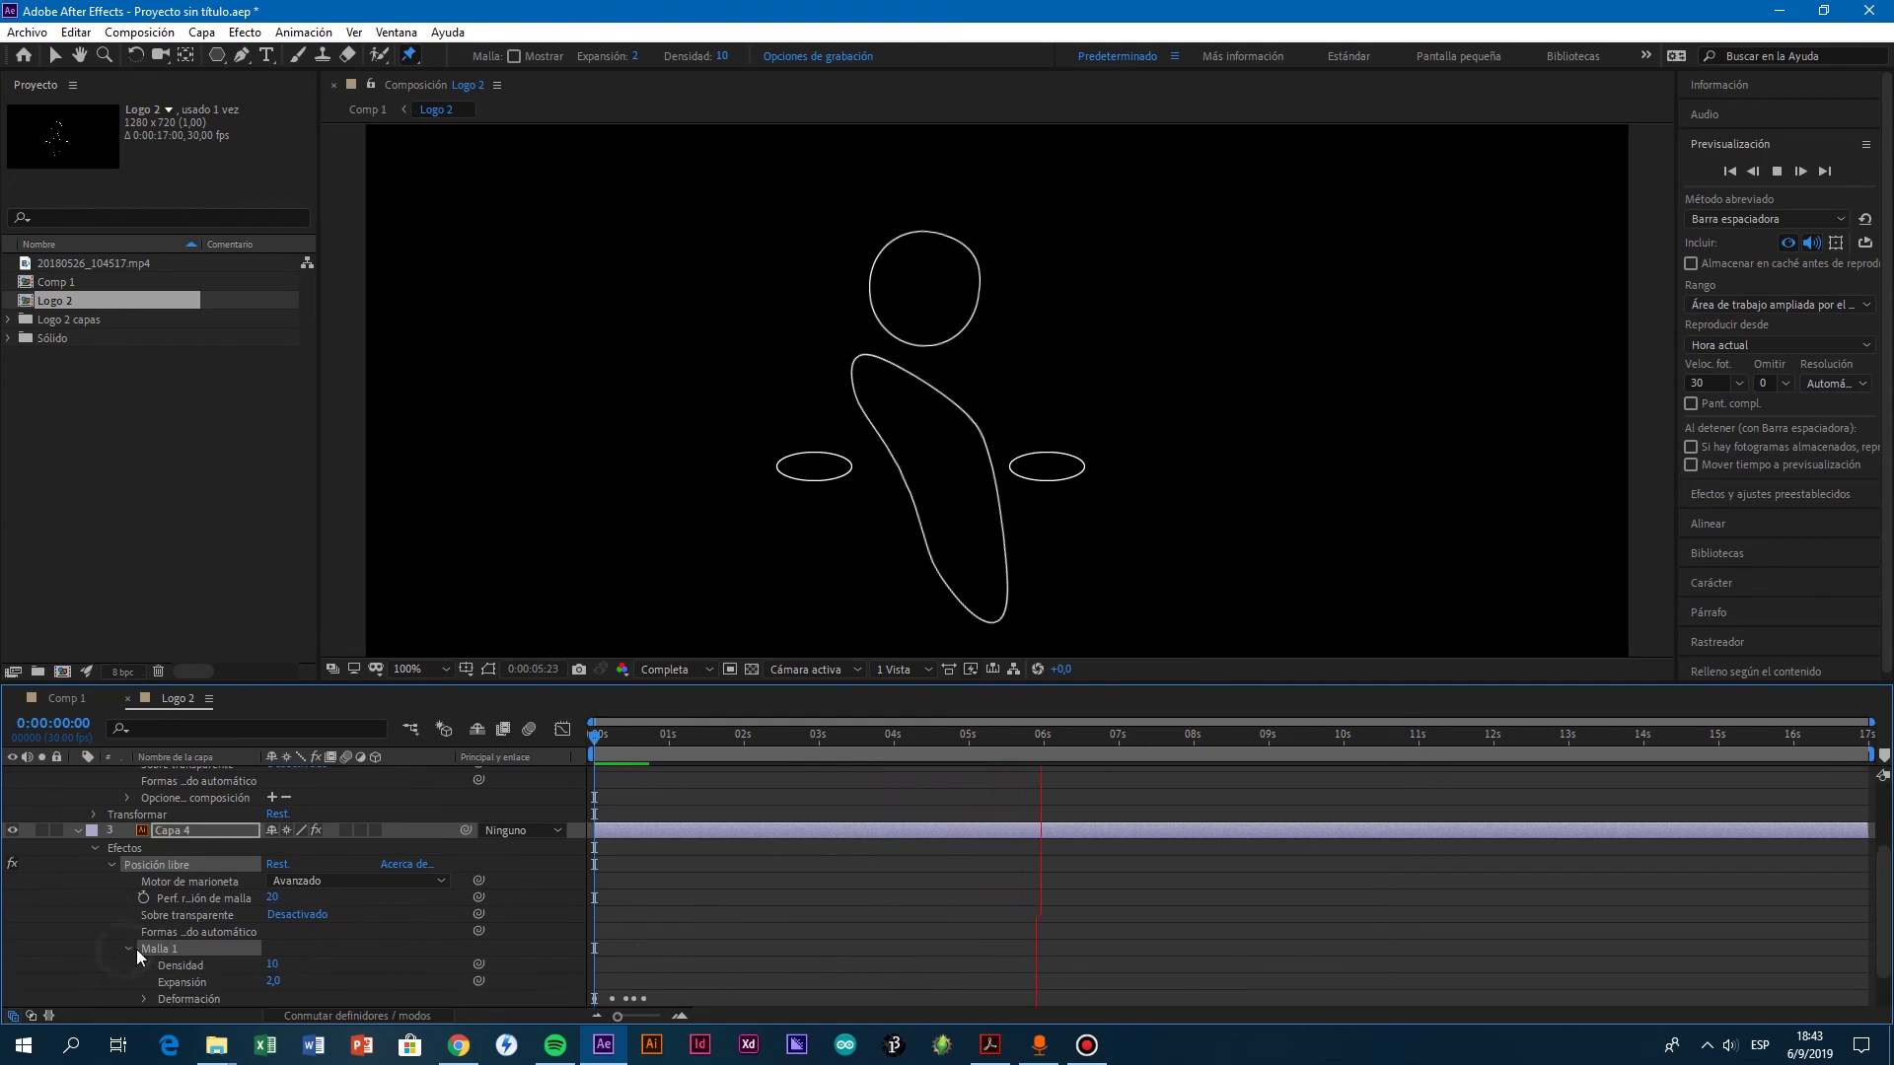
scroll(709, 874, "down", 1)
left_click(144, 949)
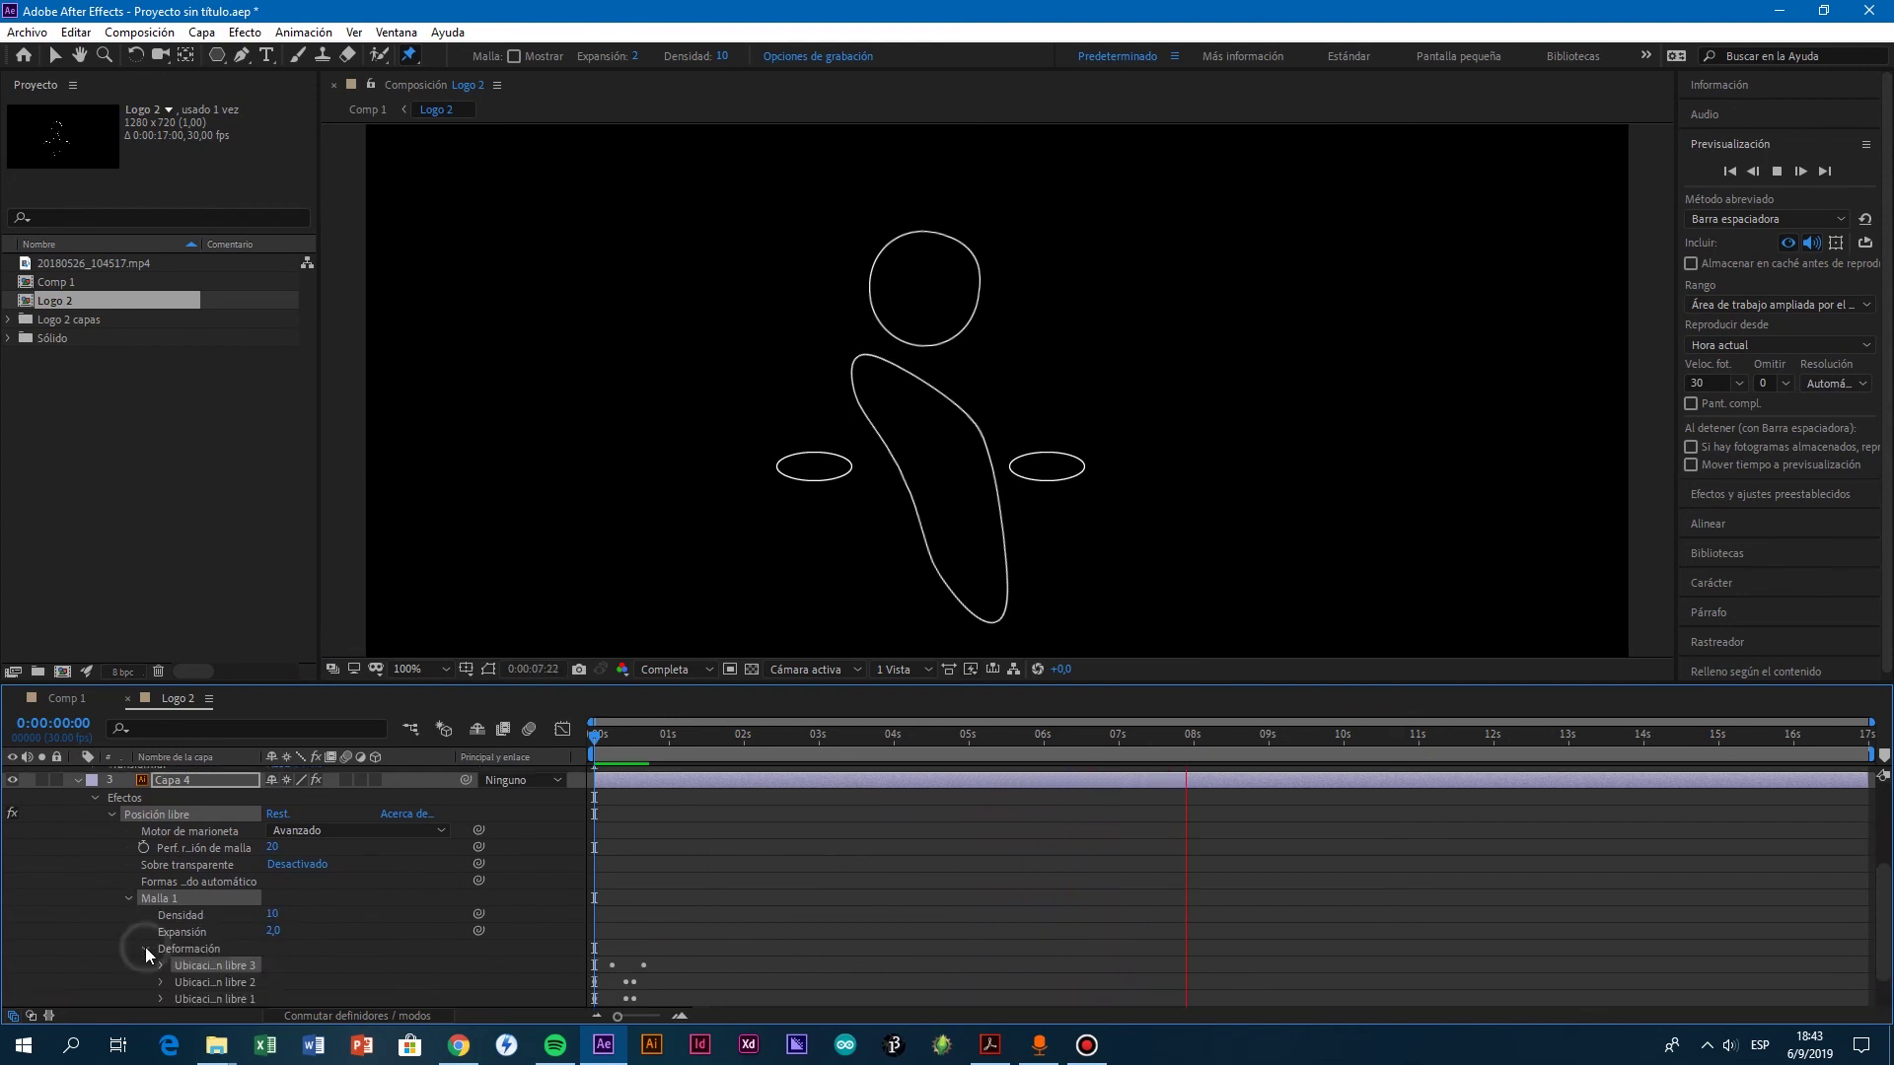
left_click(144, 949)
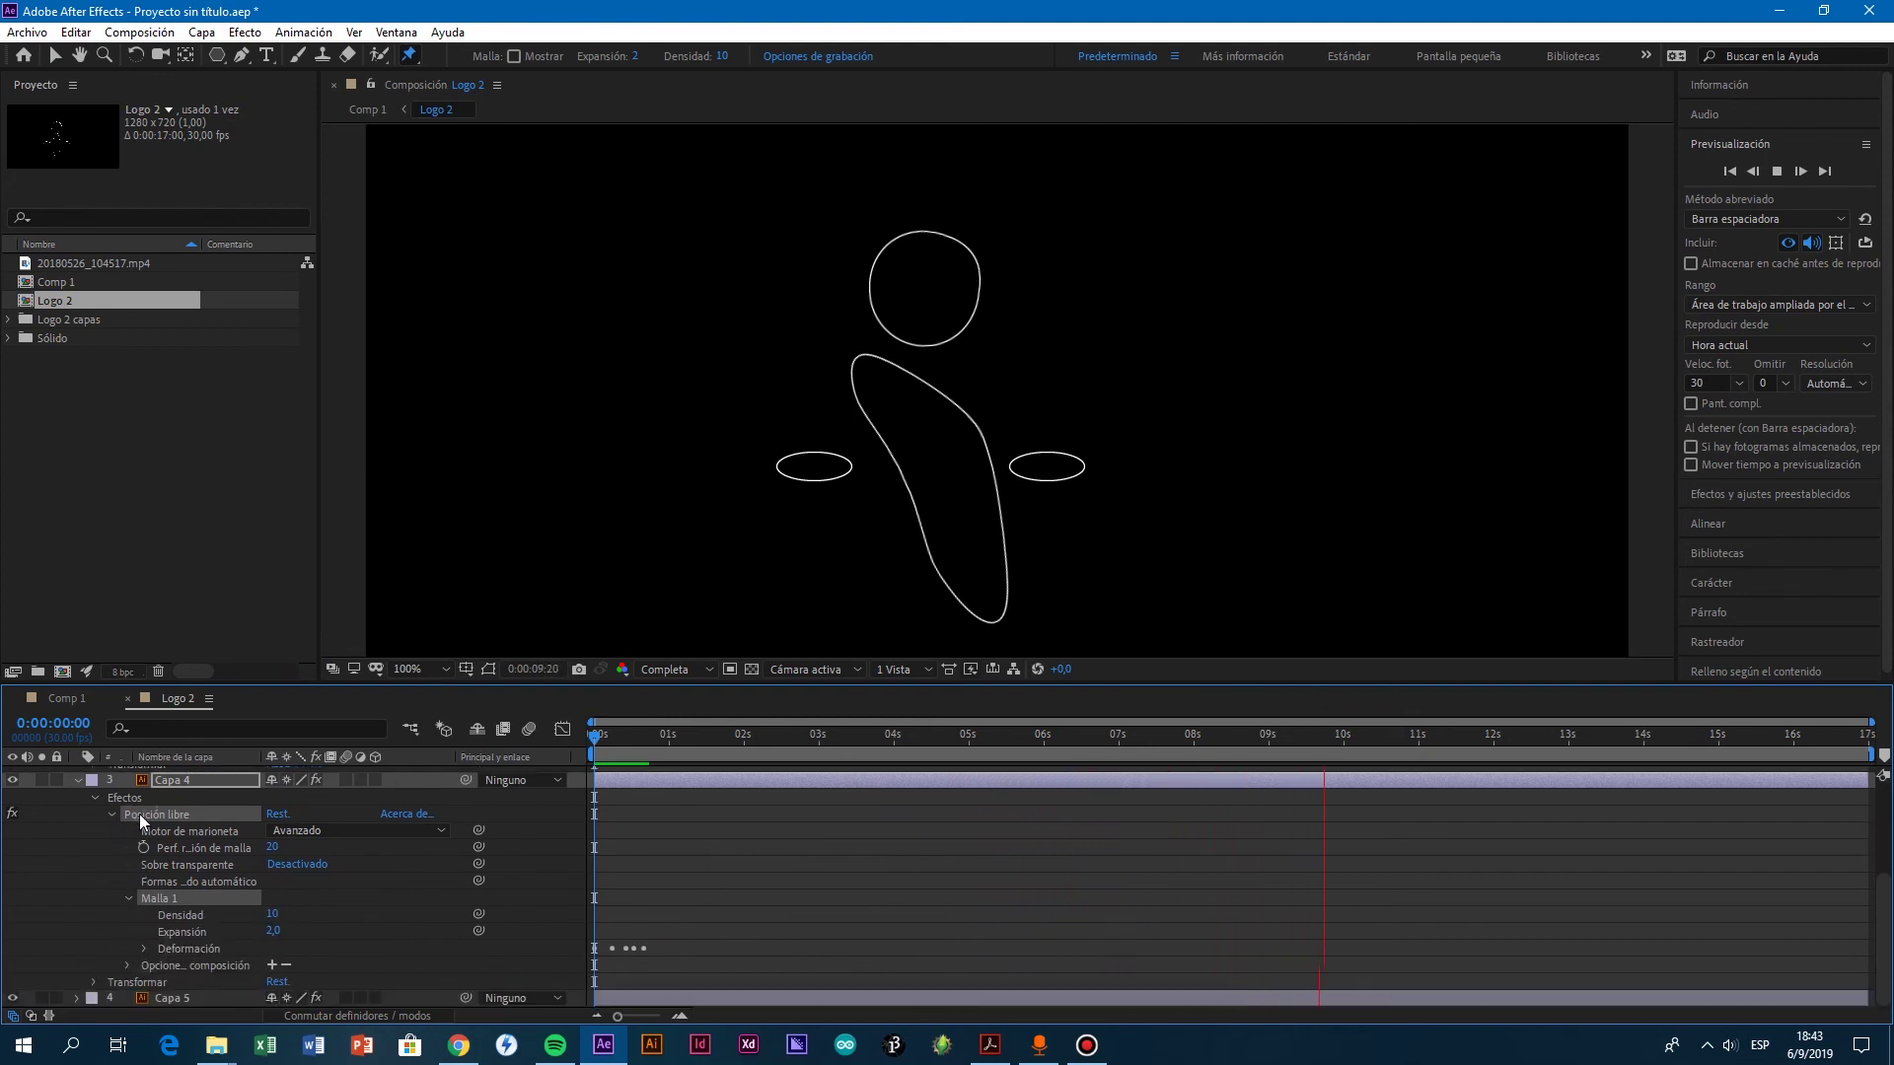
left_click(130, 899)
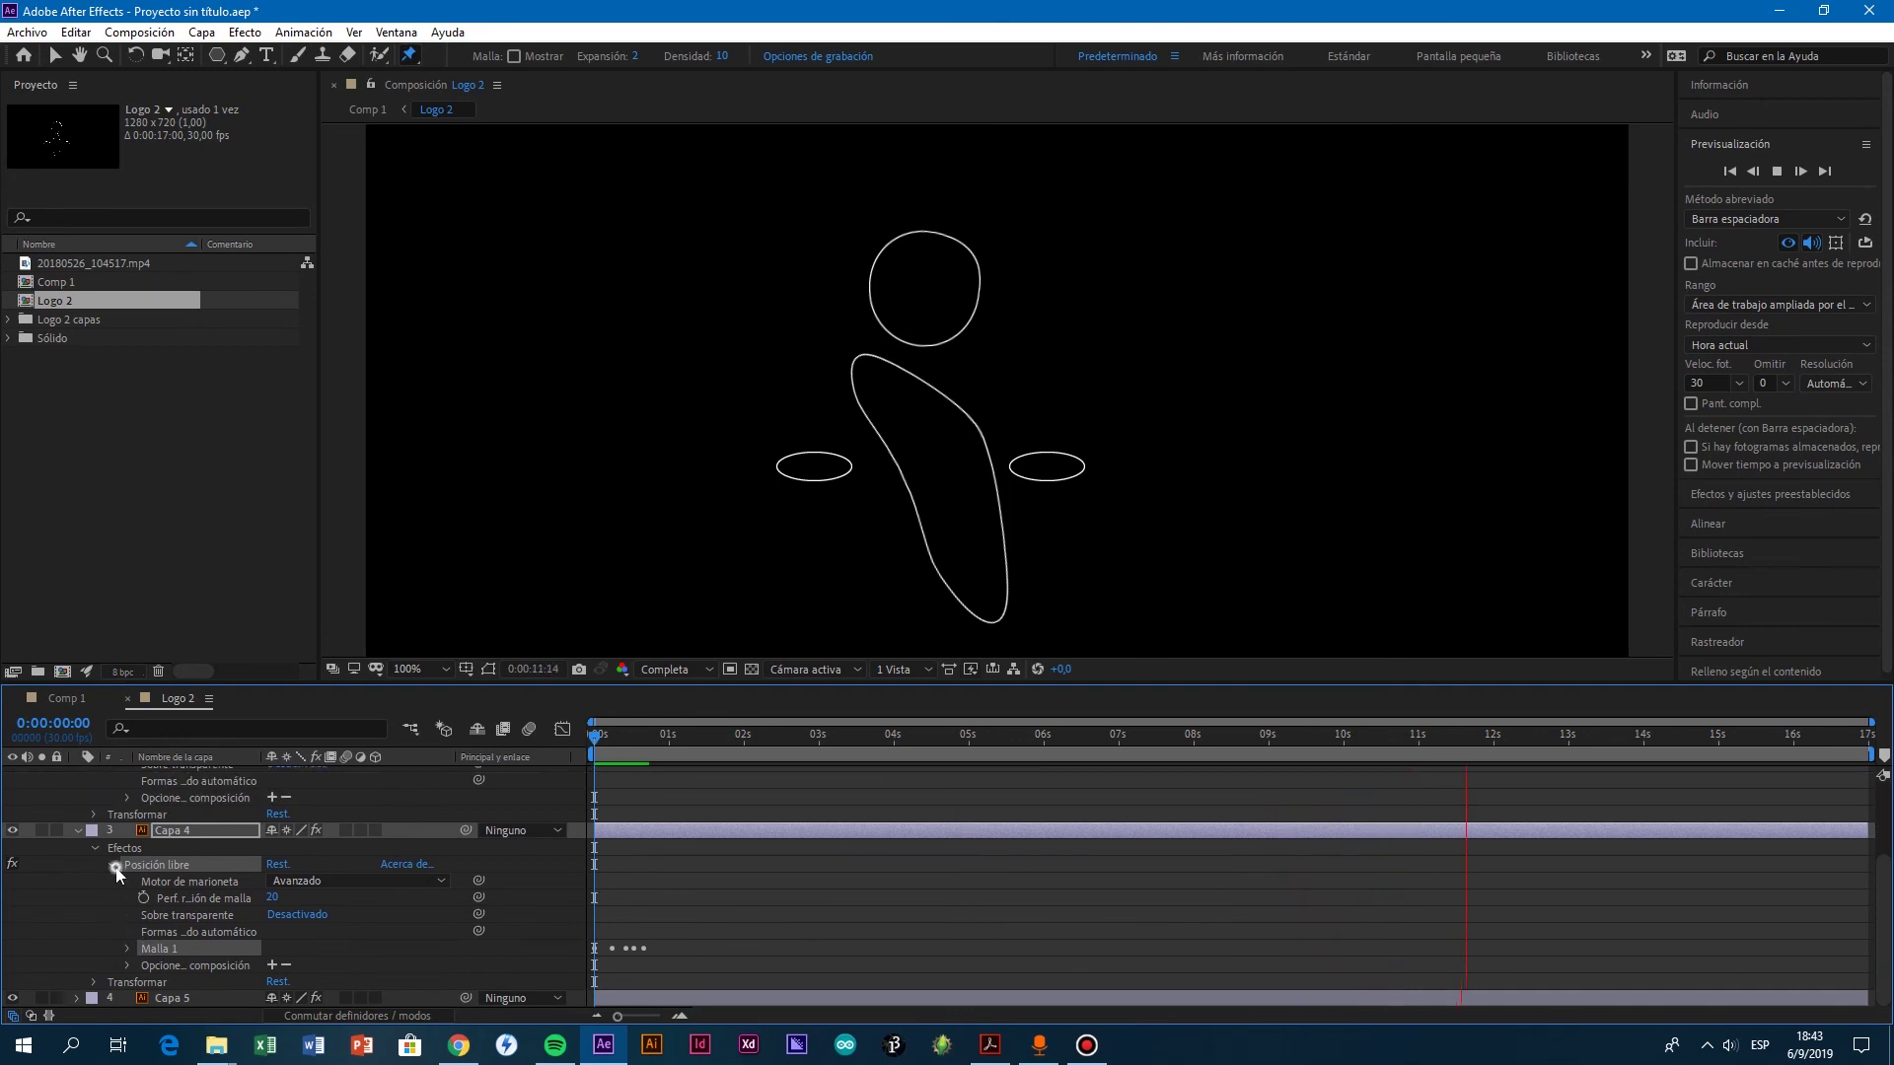
left_click(116, 867)
left_click(109, 966)
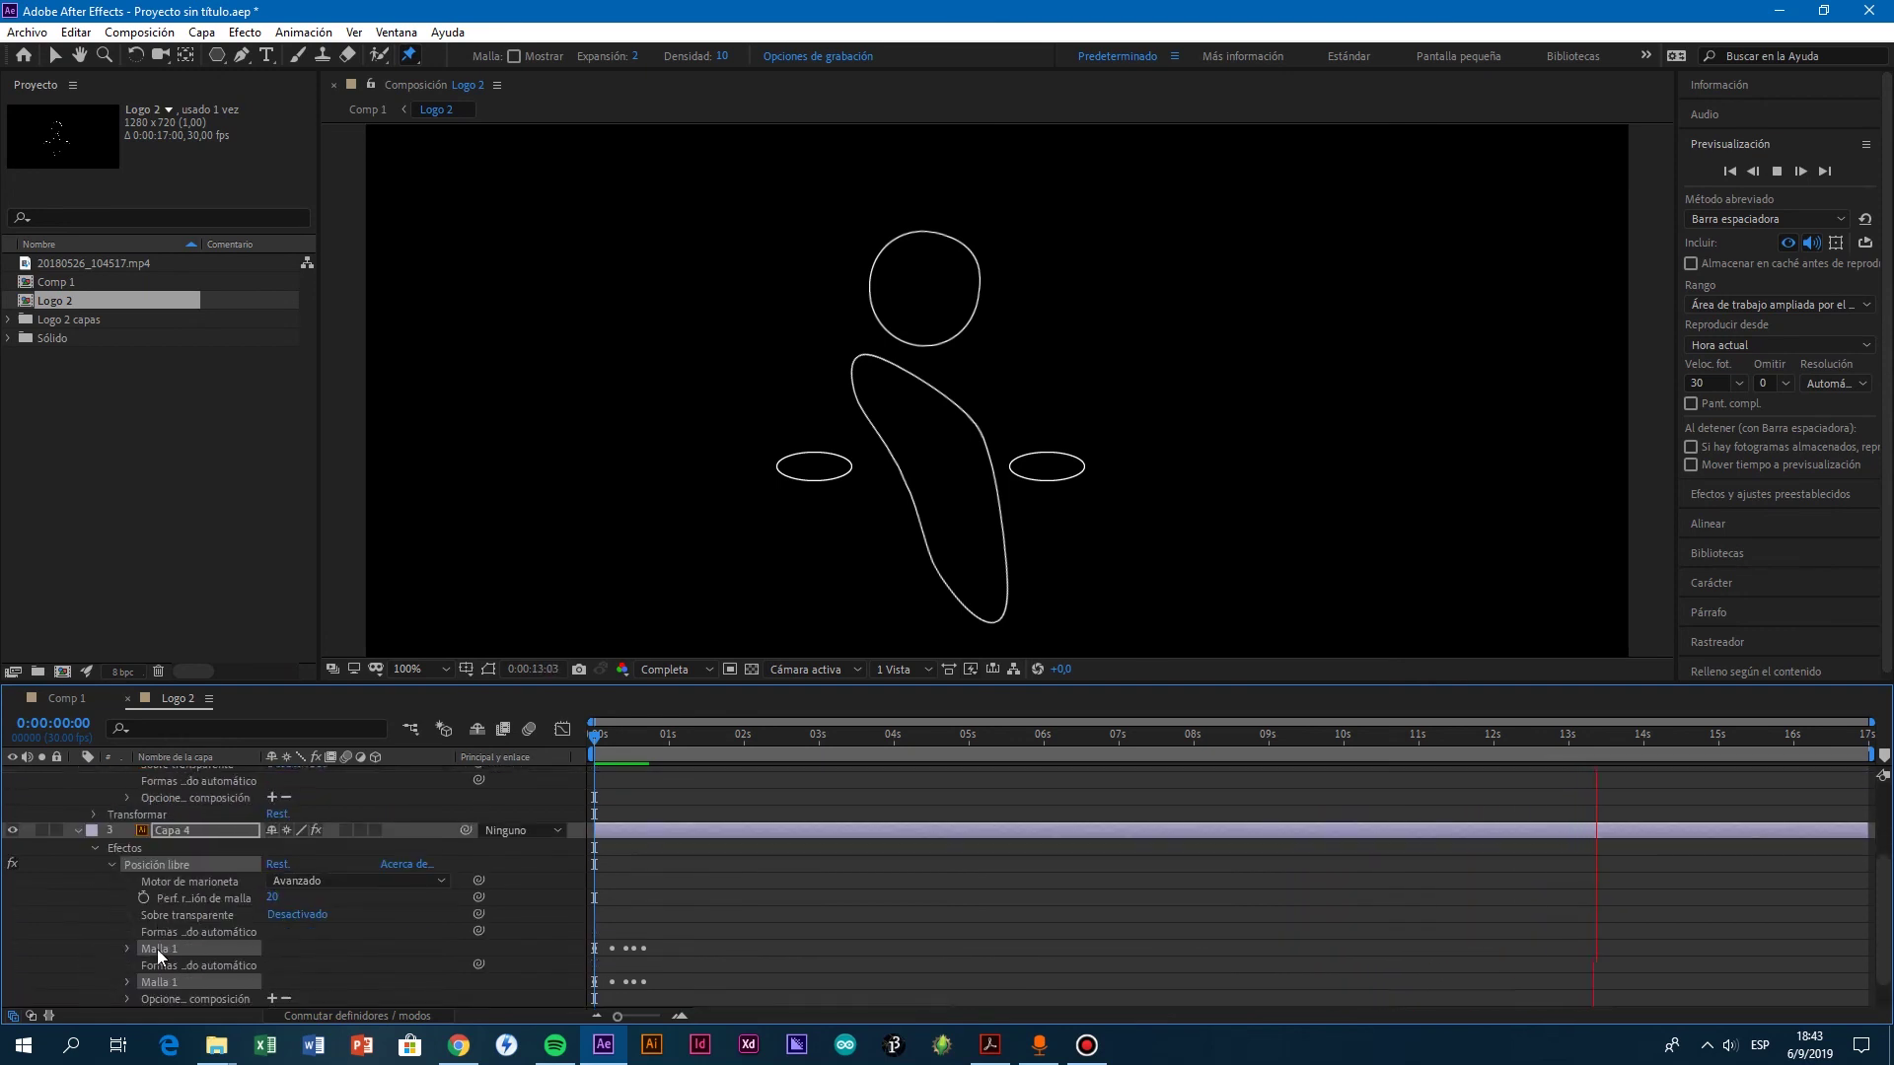
left_click(127, 945)
left_click(148, 949)
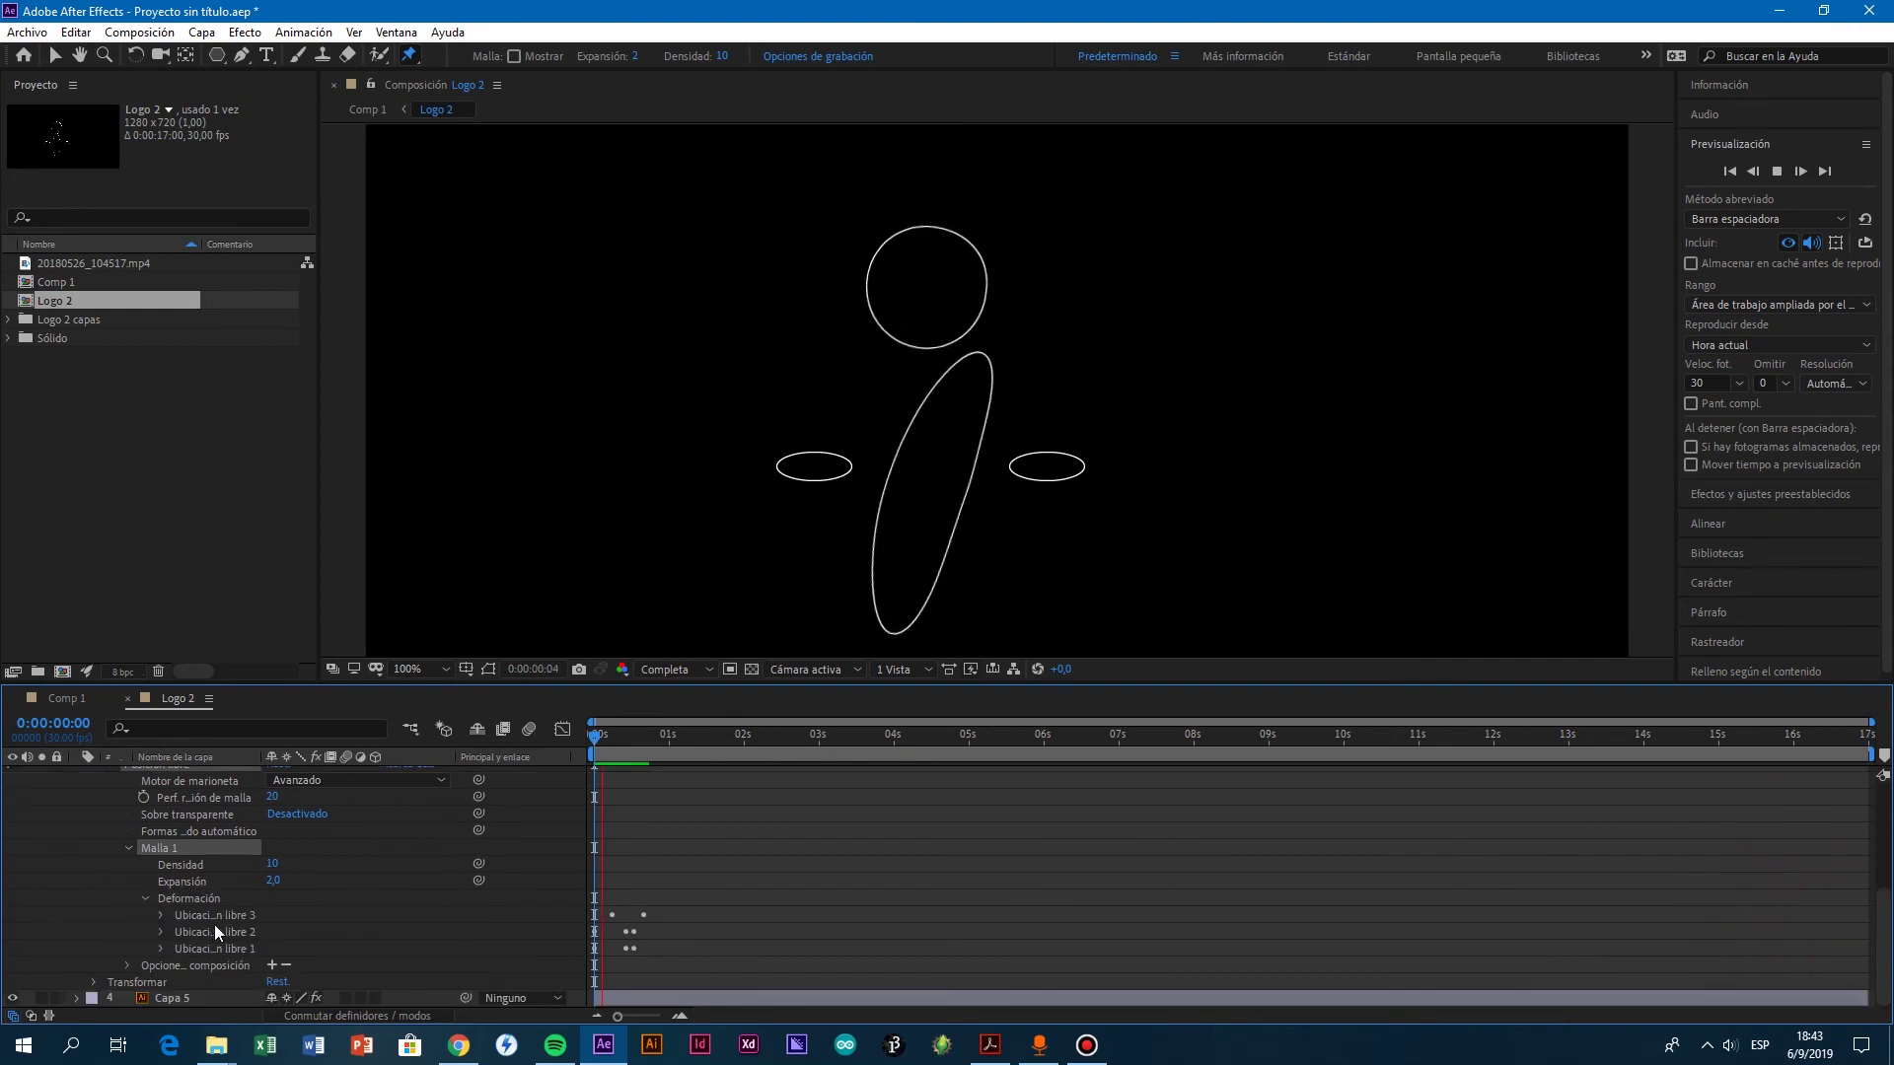
Step: Select all three puppet pins under Capa 4's Deformación and reveal their keyframed position properties
left_click(162, 916)
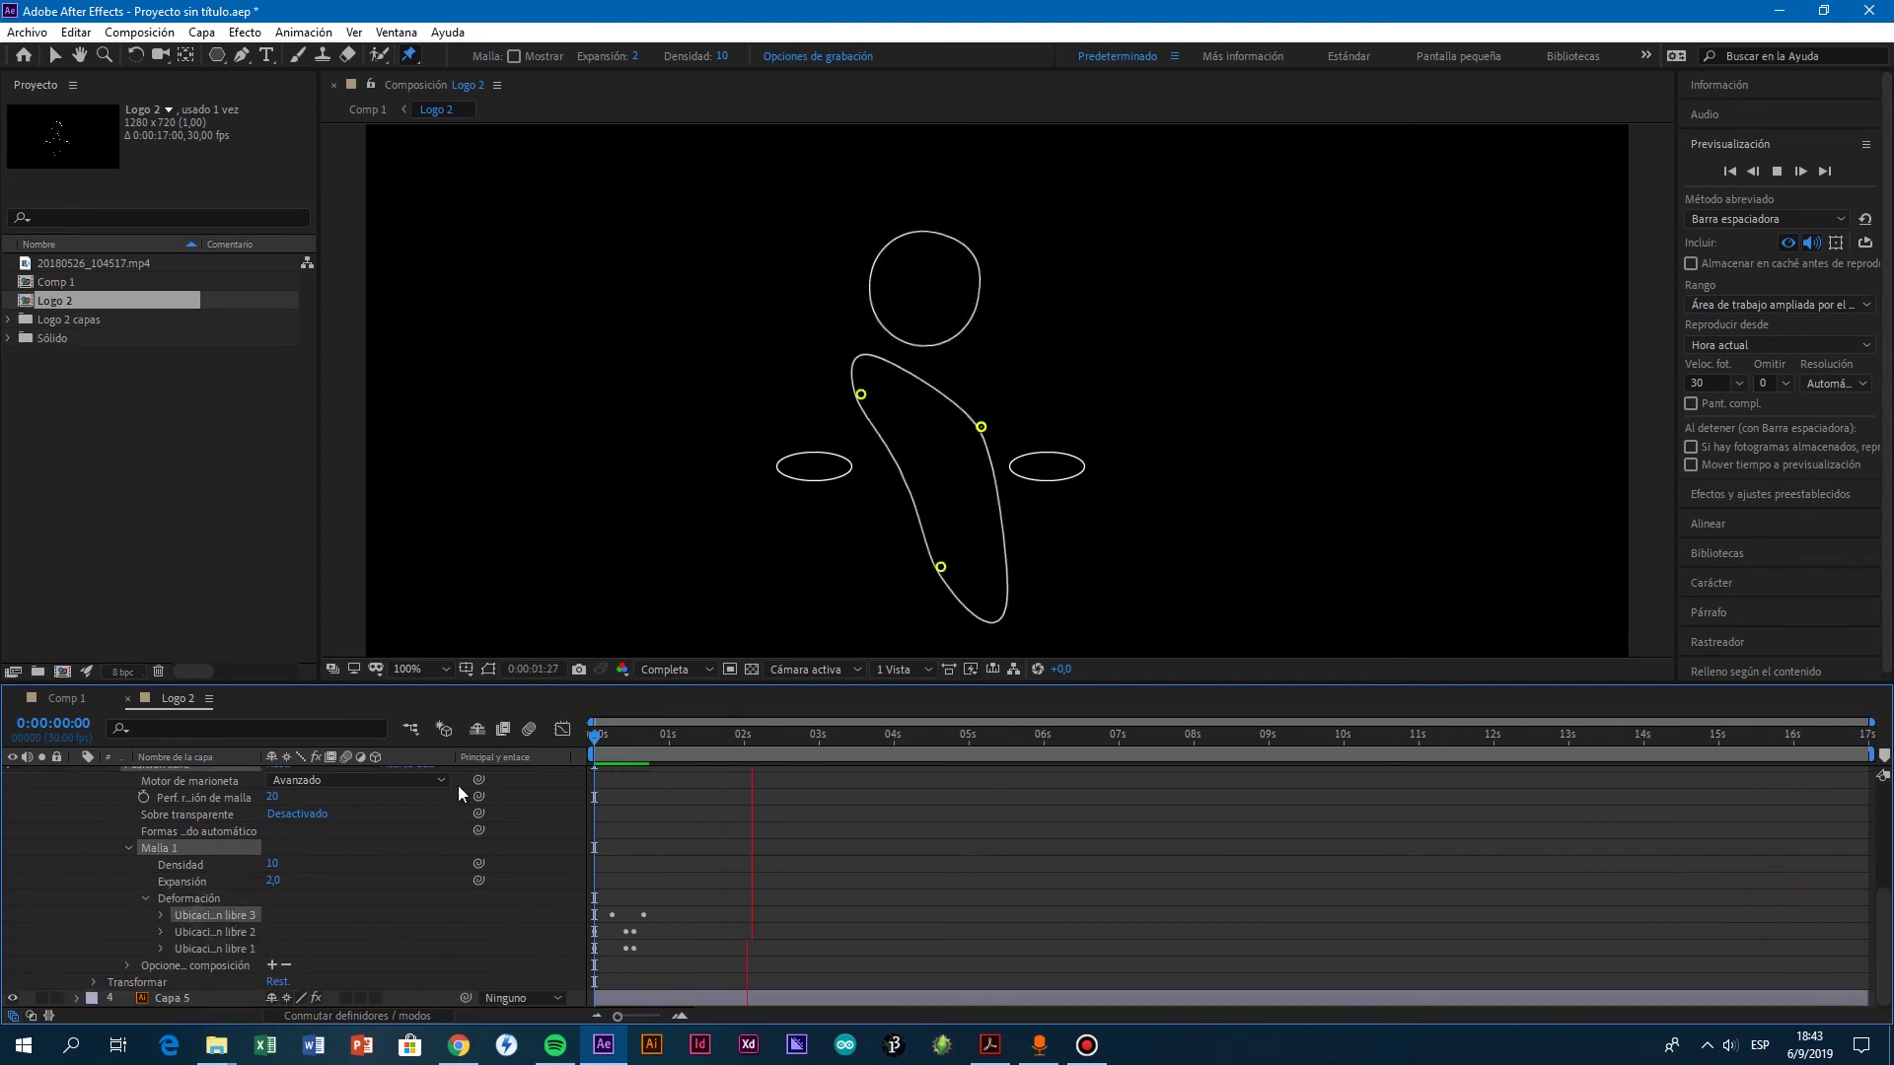
left_click_drag(603, 749, 616, 742)
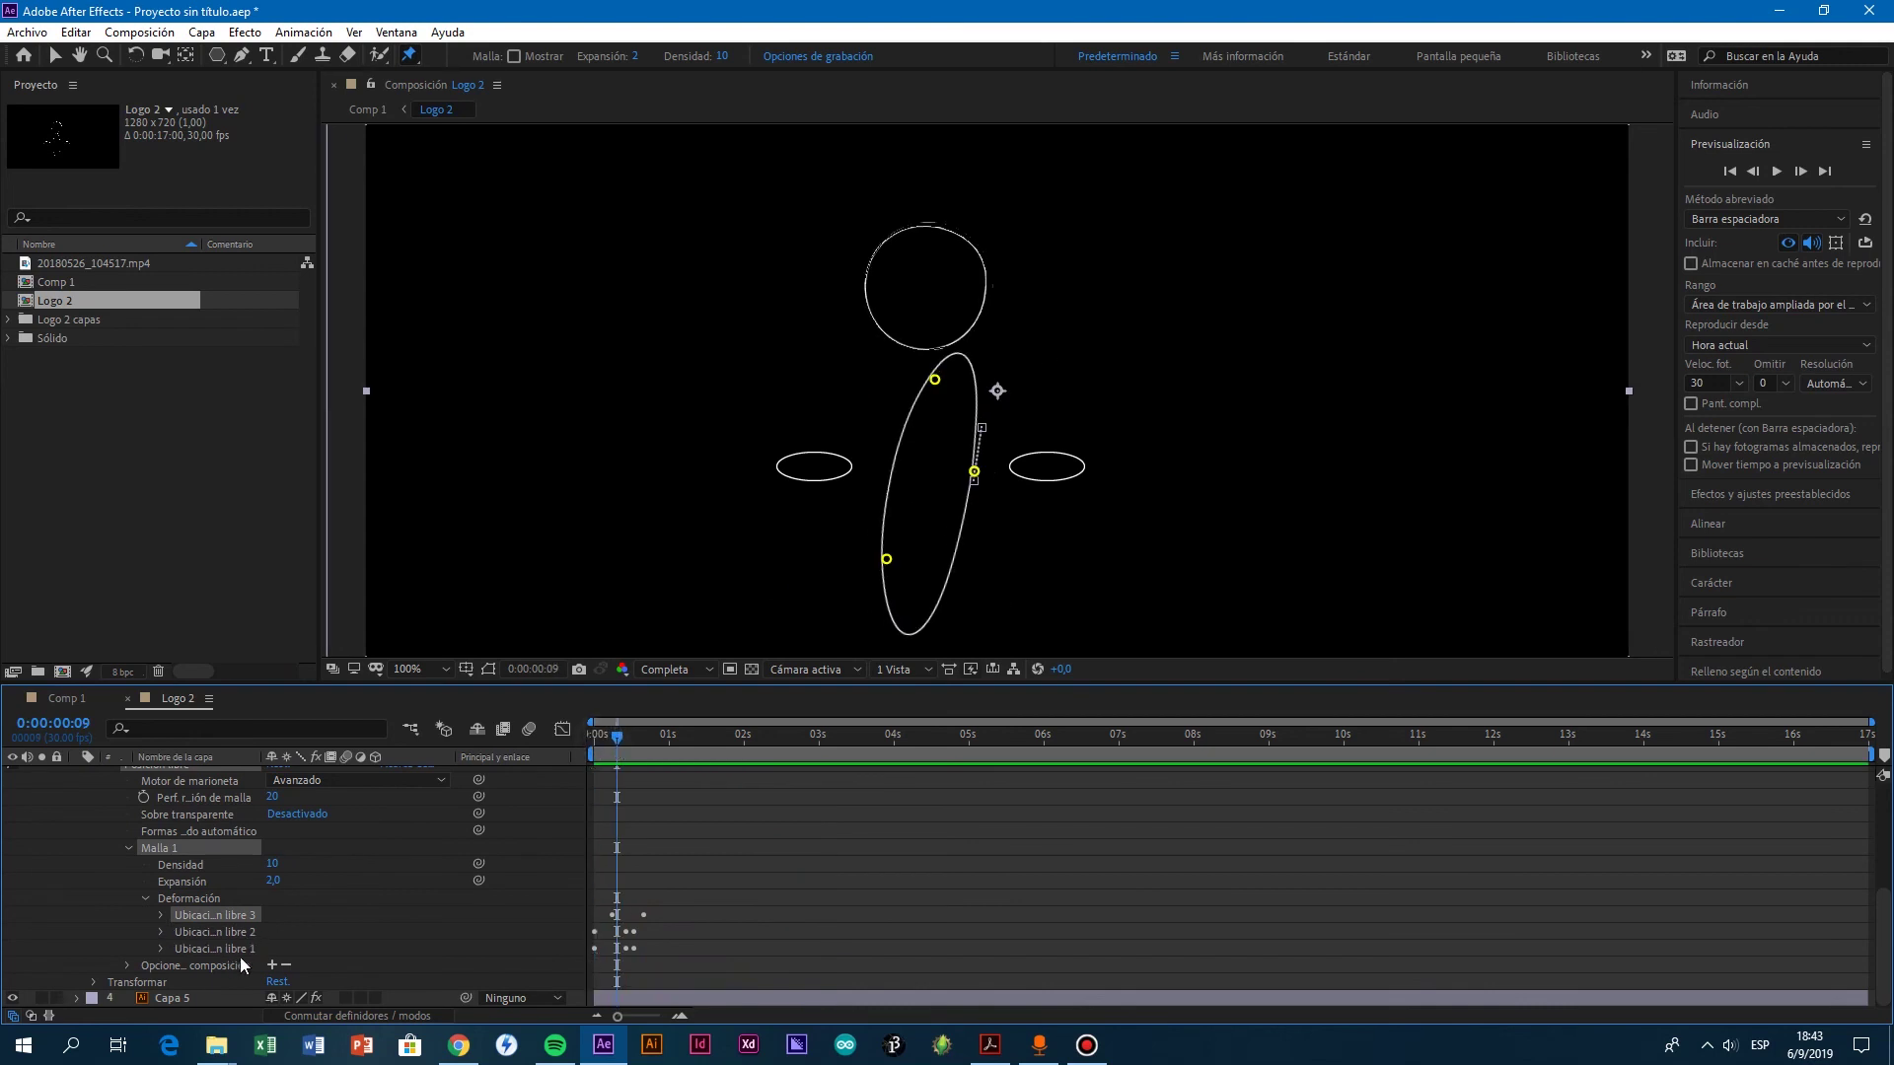
left_click(249, 949, "shift")
key("u")
scroll(517, 931, "up", 1)
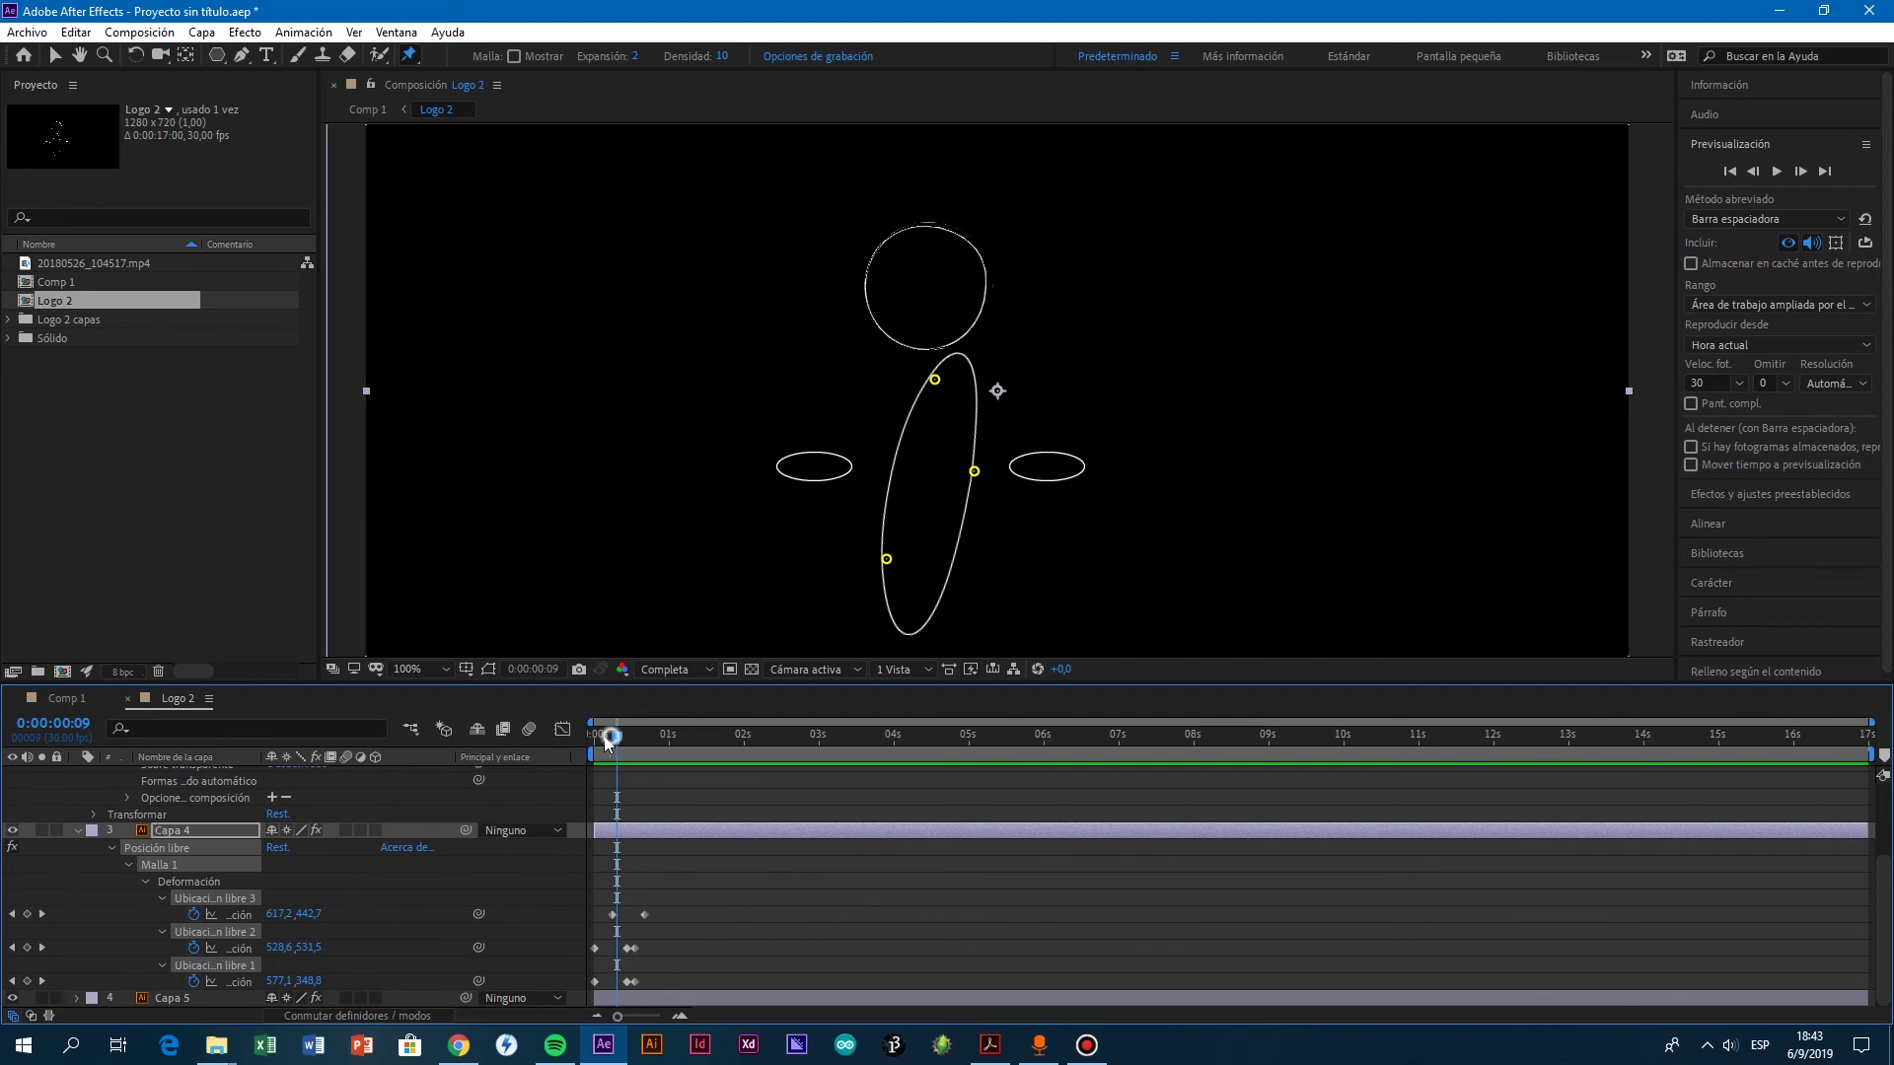
Step: Shift the third pin's keyframes to begin at 0:00:00:00 and place the other two pins' last keyframes just past the one-second mark
key("Home")
left_click_drag(666, 915, 595, 917)
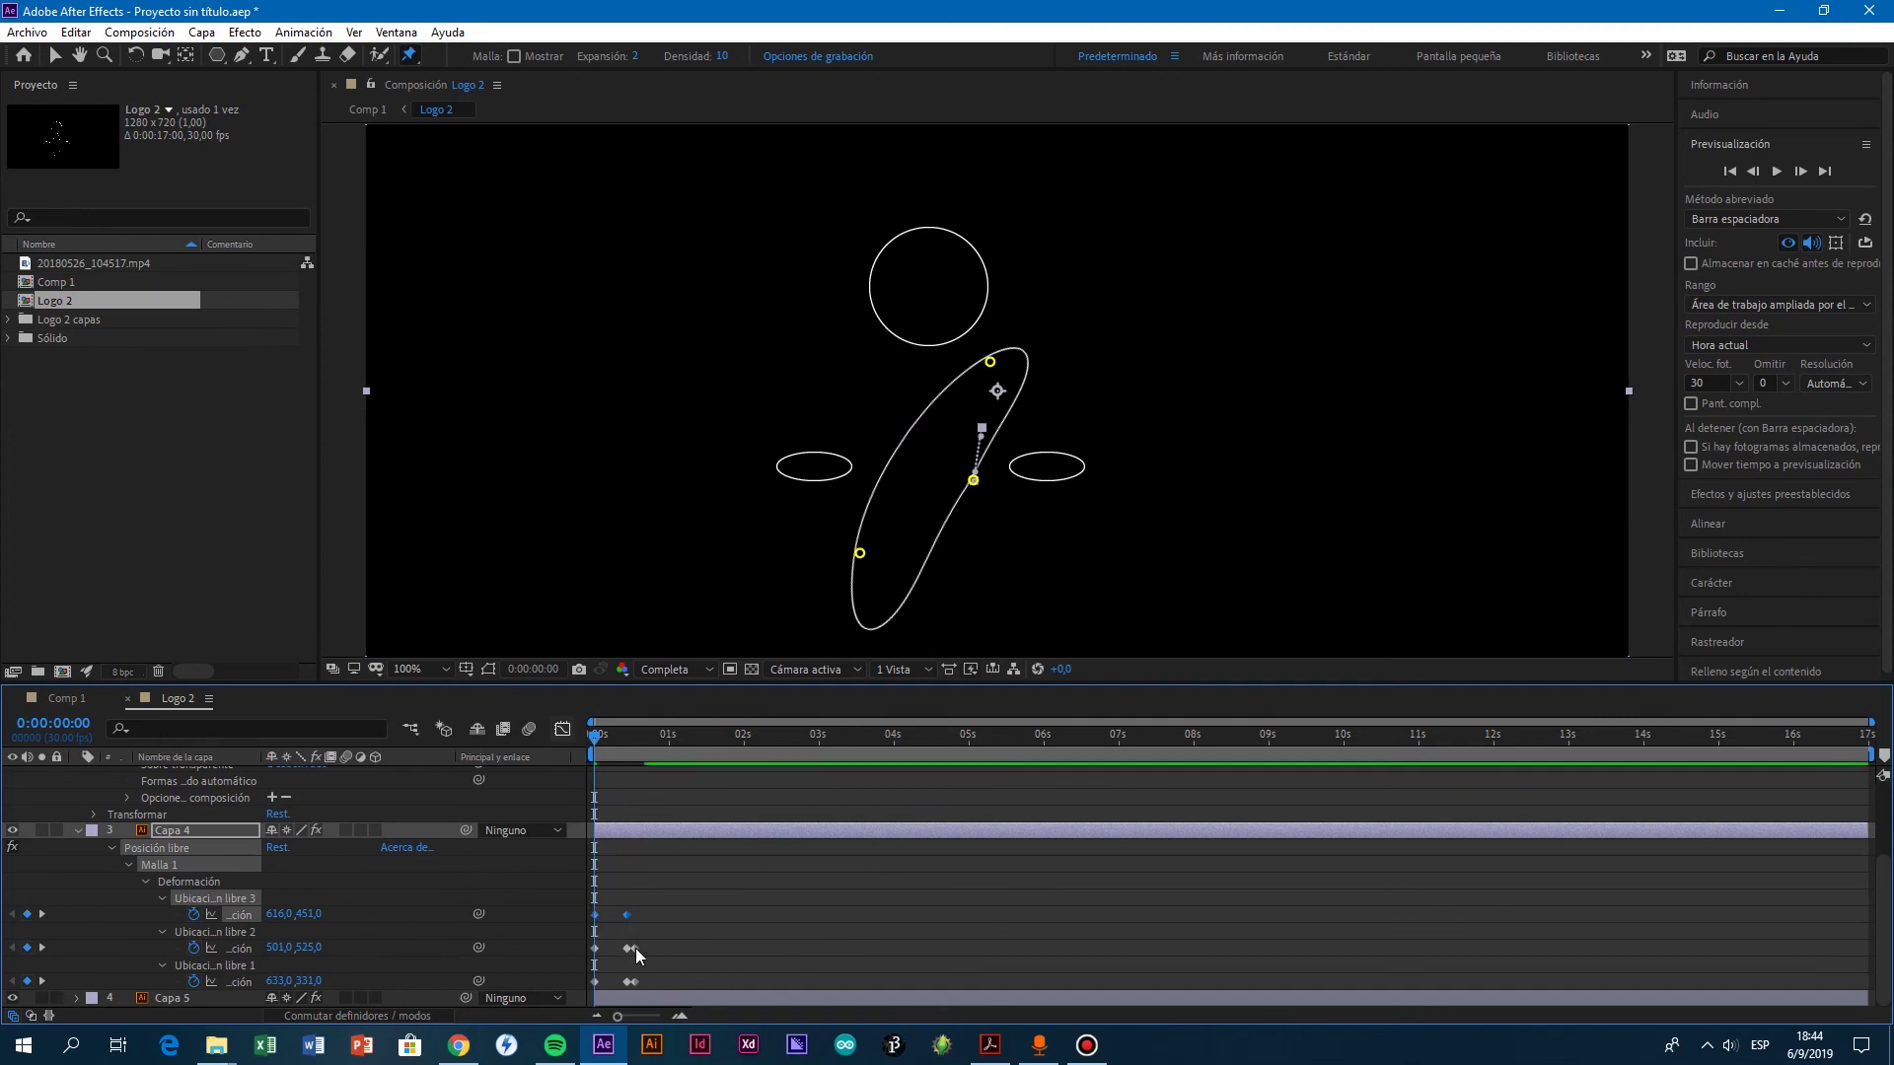
left_click_drag(592, 749, 674, 748)
left_click_drag(625, 935, 637, 996)
key("ctrl+c")
key("ctrl+v")
Step: Play the retimed body deformation from 0:00:00:00 and scrub through its first second
left_click_drag(673, 741, 594, 750)
key("space")
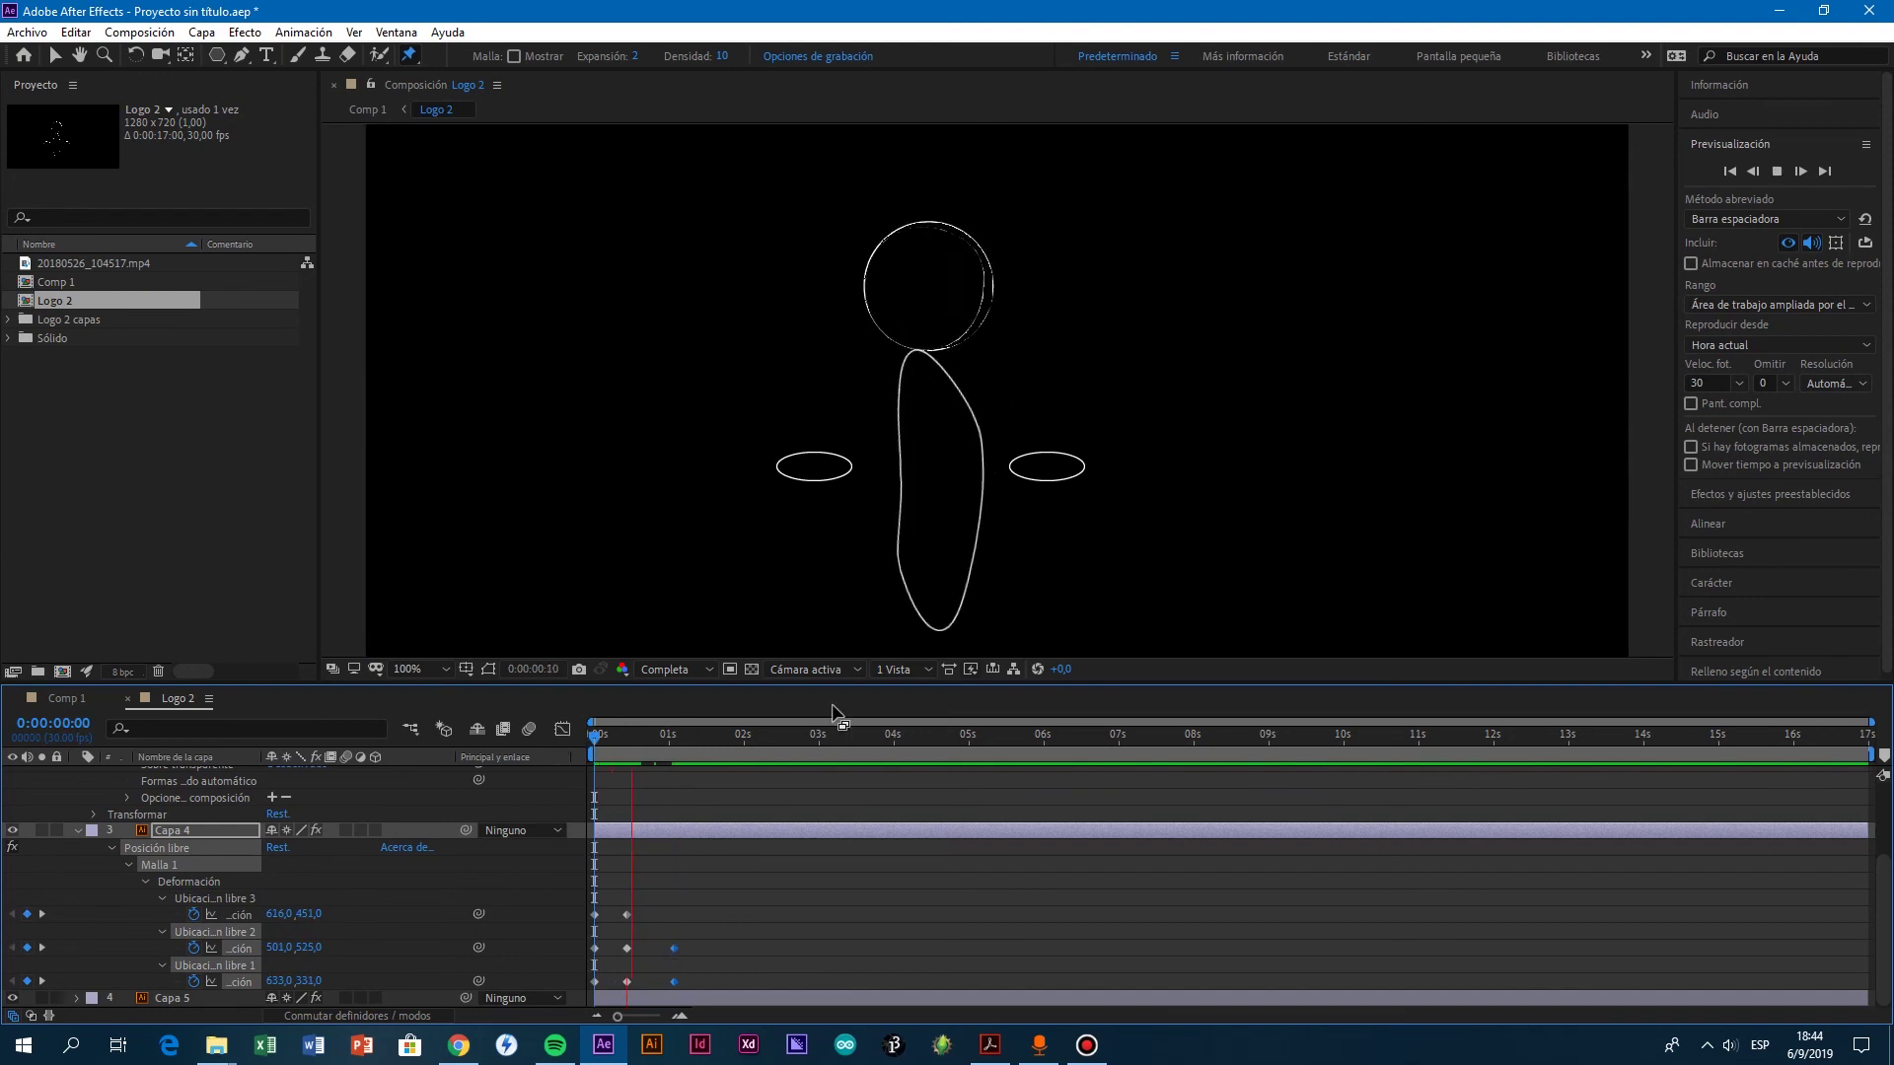
mouse_move(616, 738)
left_mouse_down()
mouse_move(683, 763)
mouse_move(597, 752)
left_mouse_up()
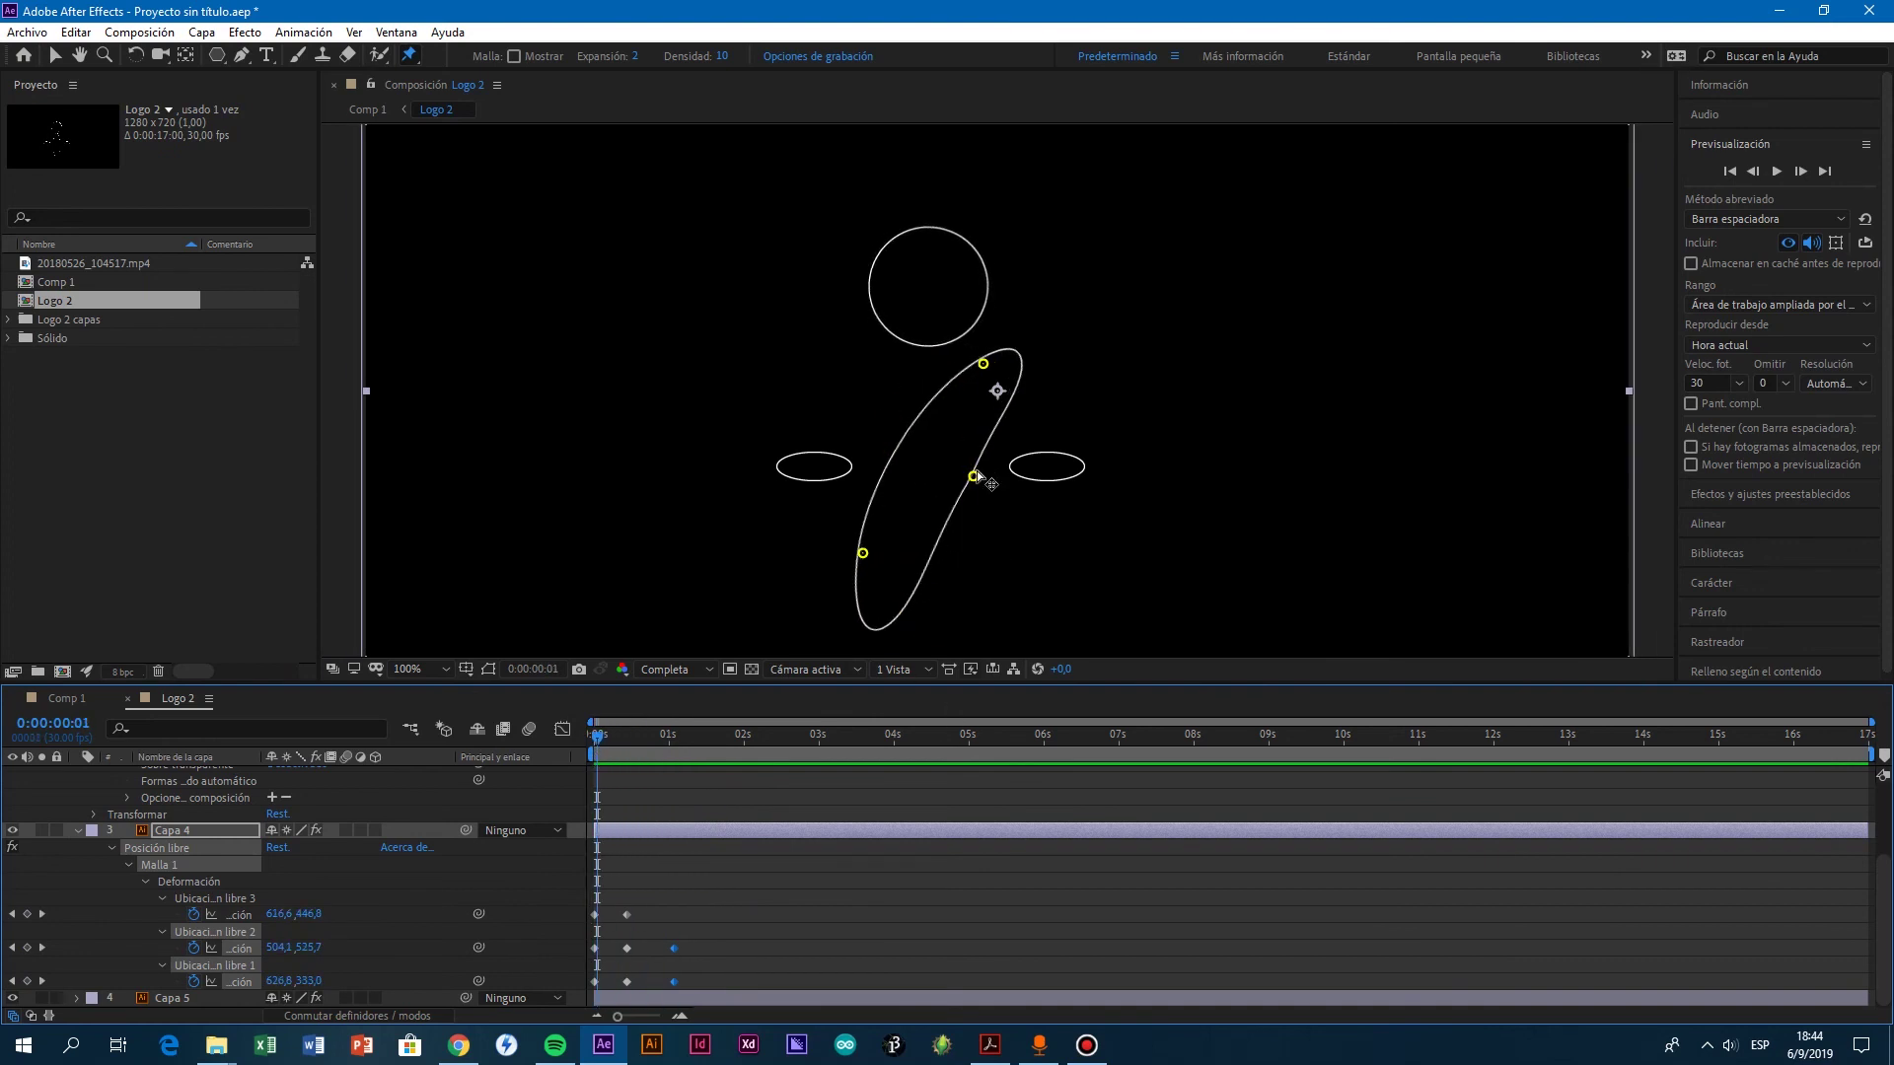
left_click_drag(597, 736, 665, 752)
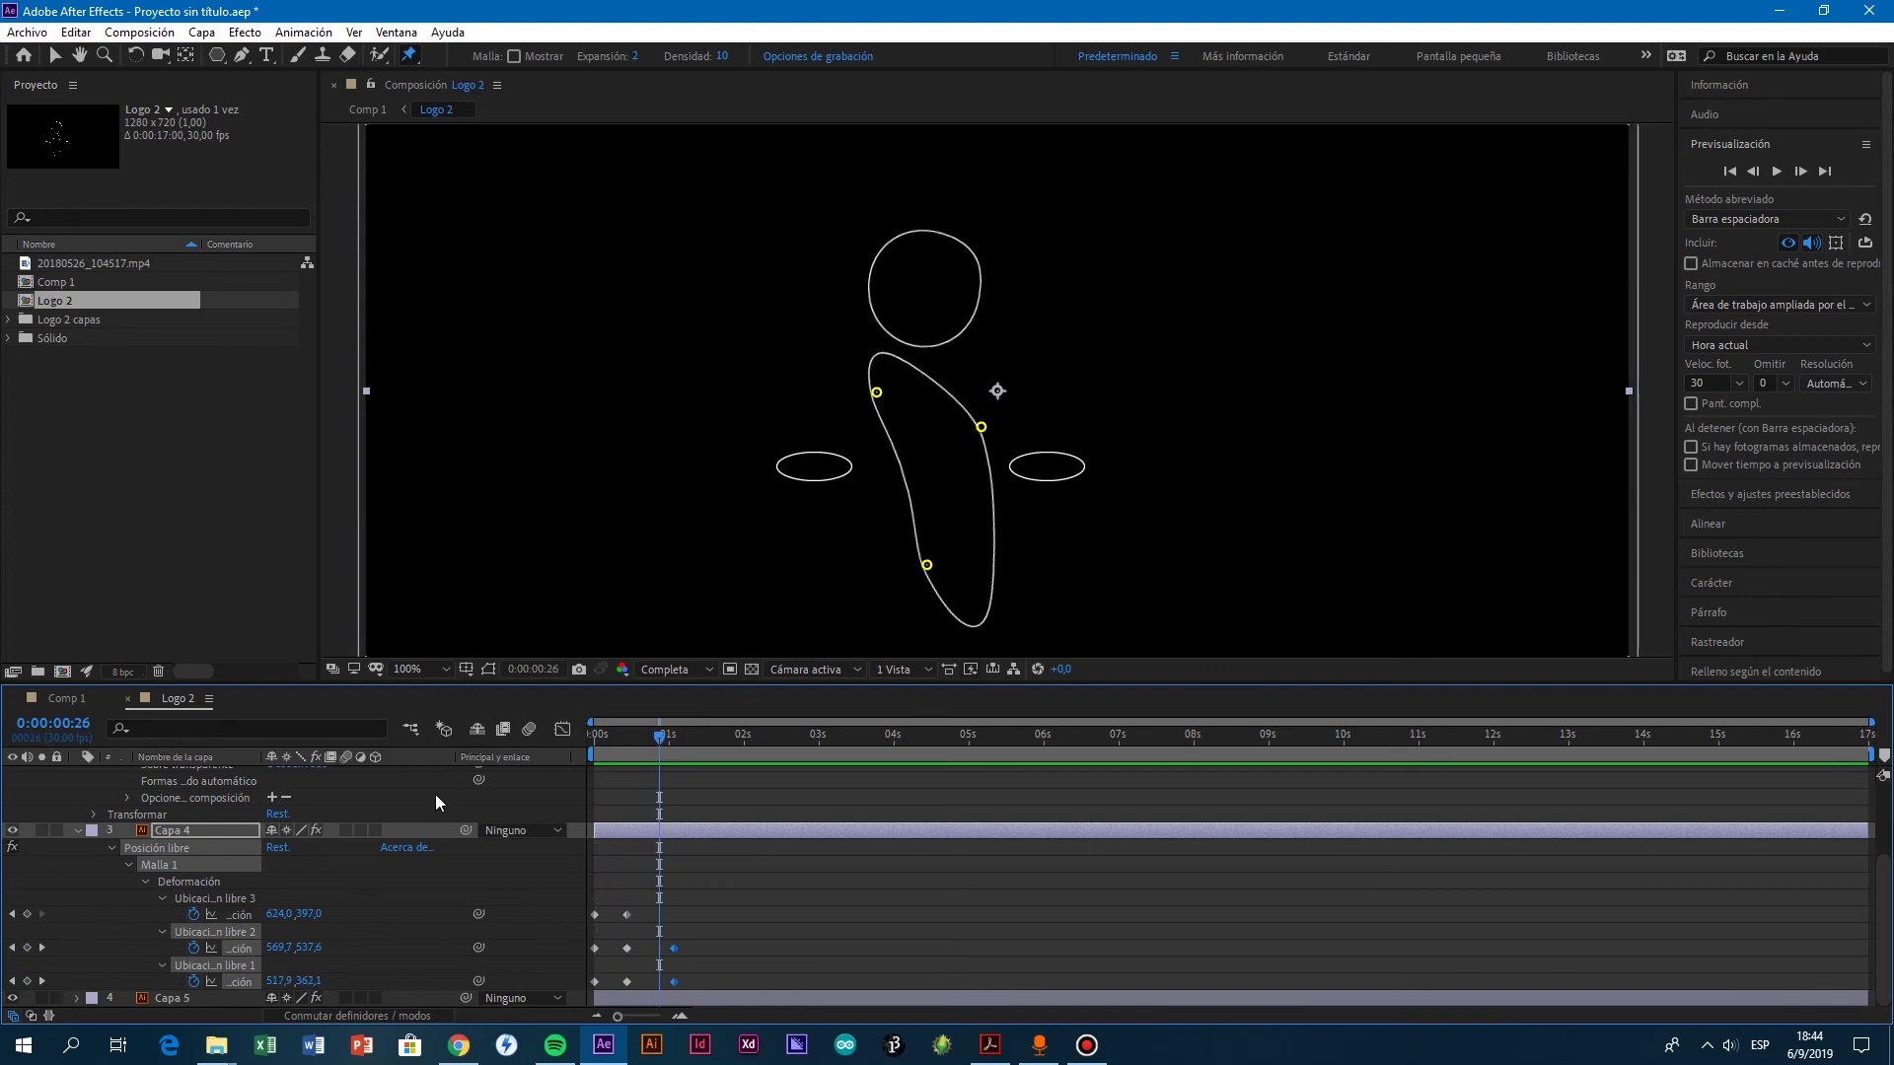
Step: Collapse Capa 4 and add three puppet pins to Capa 3's left ellipse at 0:00:00:26: both ends and the middle of its upper edge
left_click(76, 831)
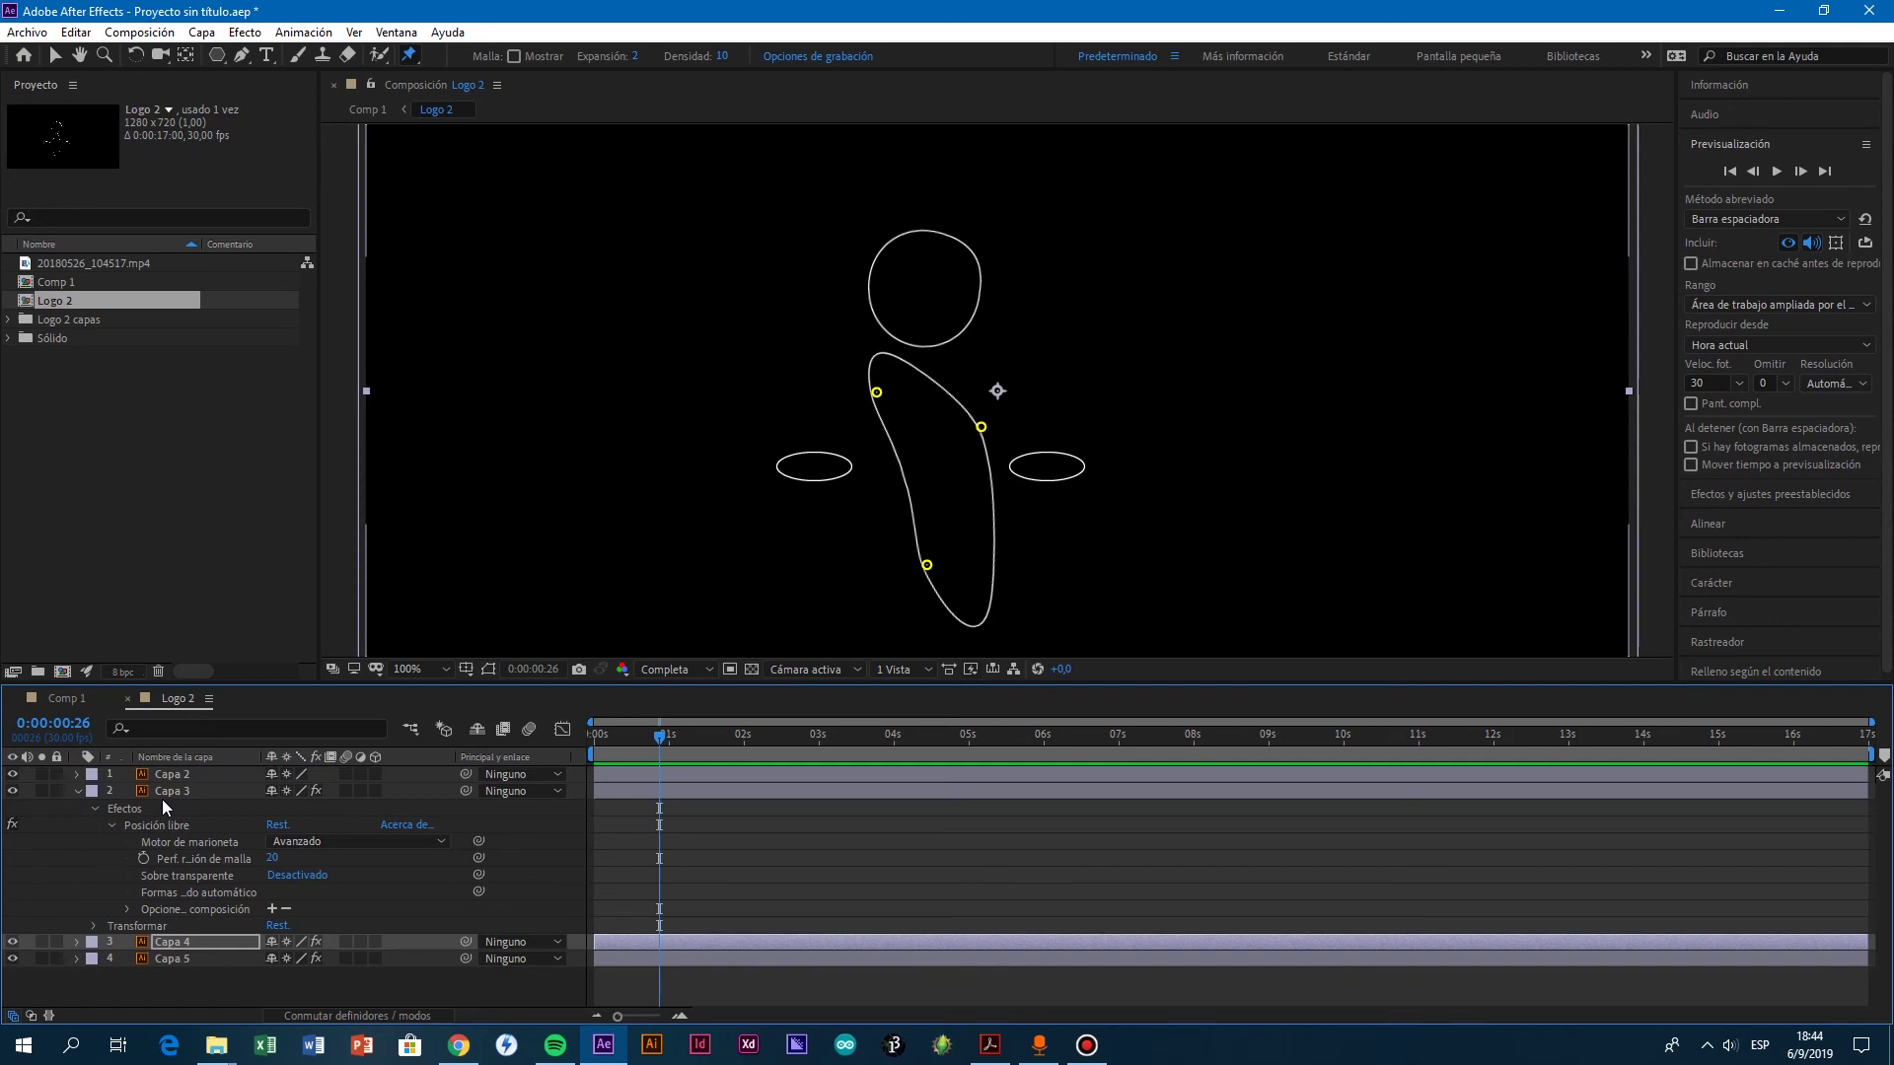
left_click(162, 791)
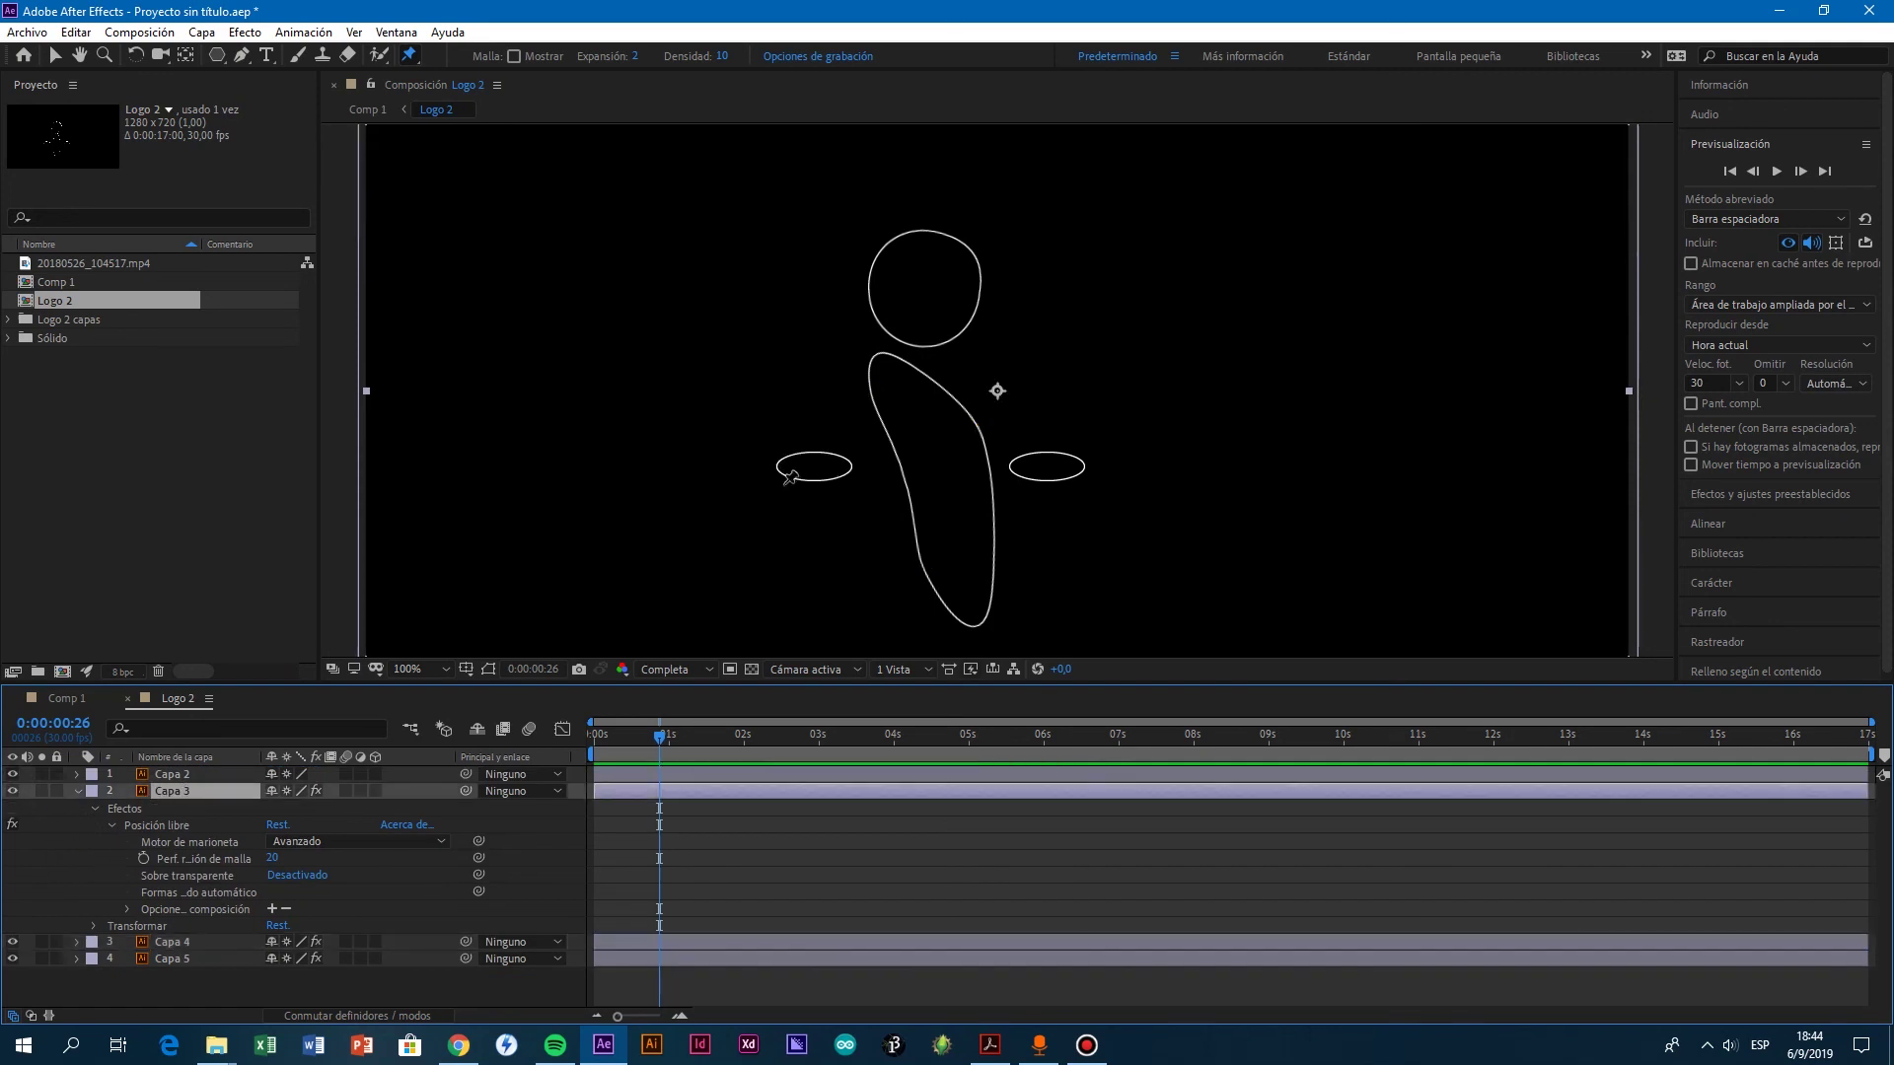
left_click(181, 793)
left_click(784, 459)
left_click(848, 465)
left_click(817, 452)
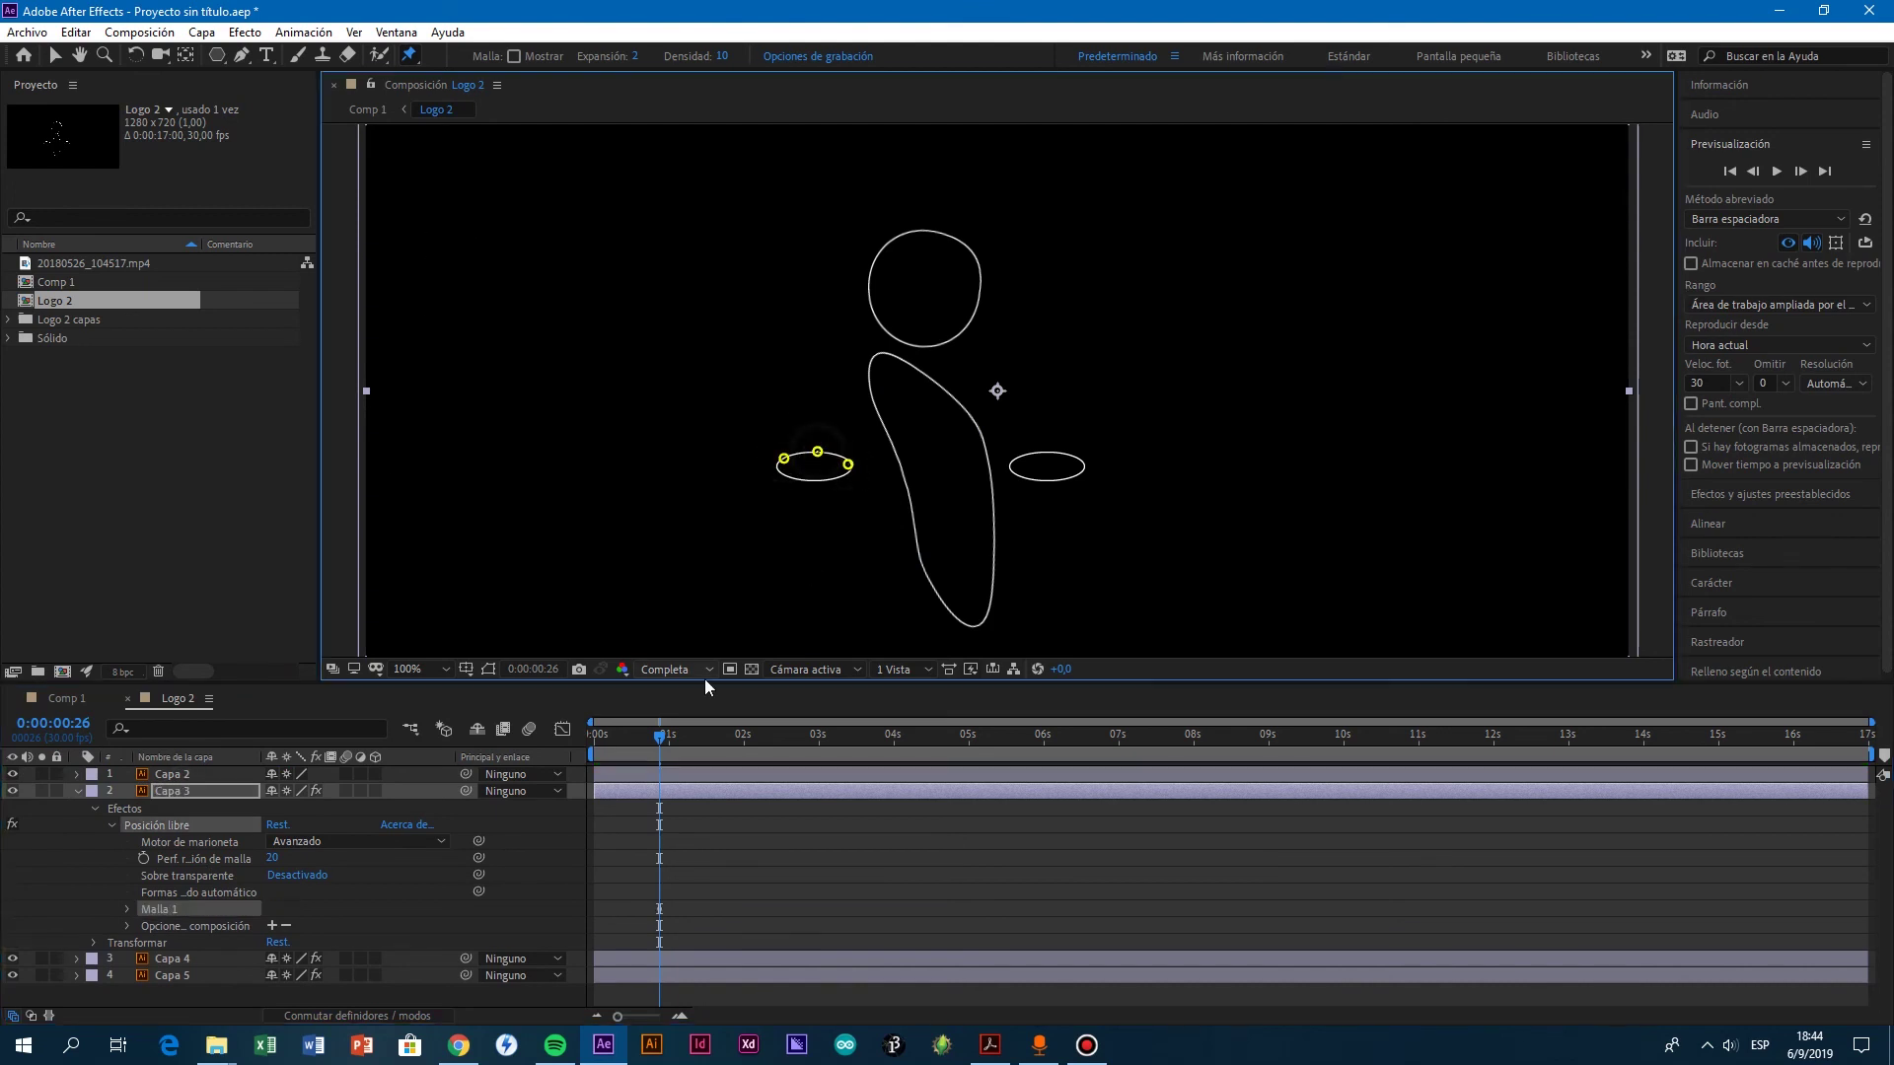
Step: Move the left ellipse's middle pin slightly down at 0:00:00:00 and preview the bend
left_click_drag(659, 735, 542, 737)
left_click_drag(817, 460, 814, 468)
mouse_move(598, 748)
left_mouse_down()
mouse_move(673, 755)
mouse_move(572, 771)
left_mouse_up()
key("space")
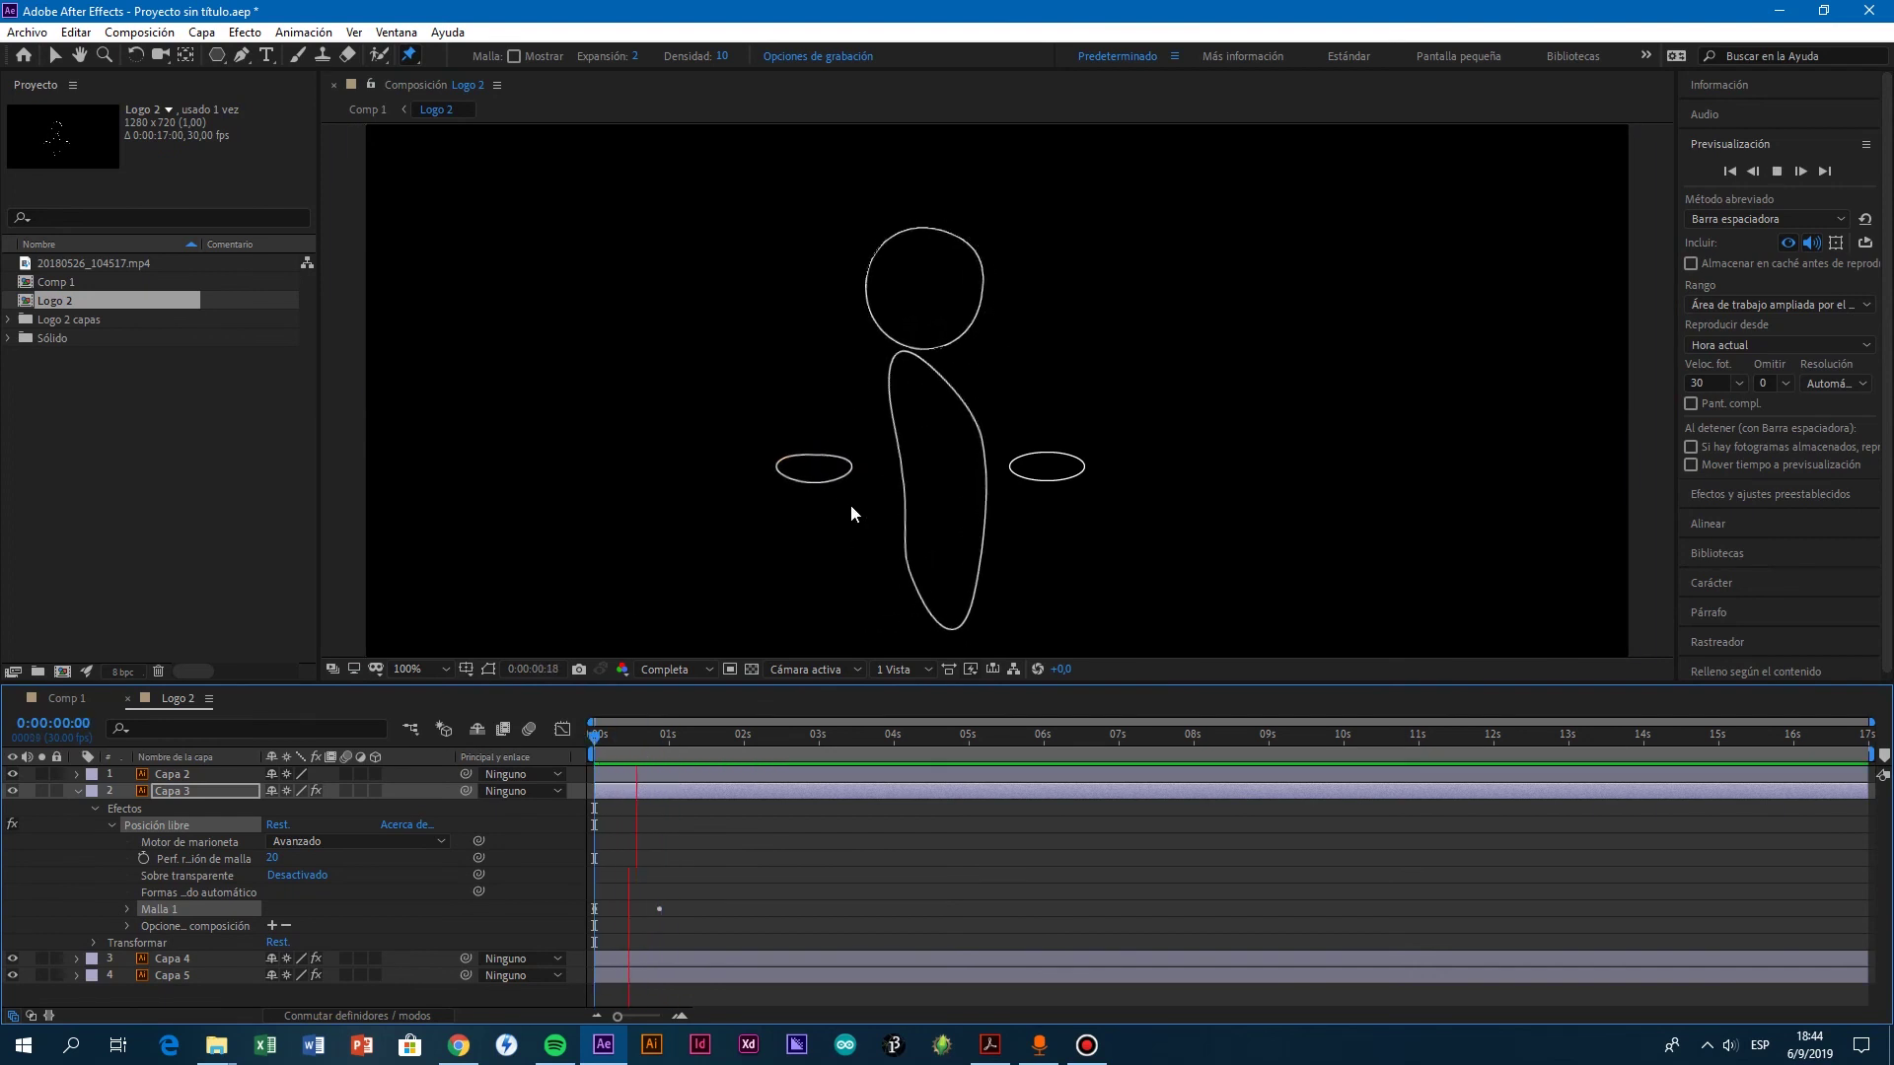
left_click(617, 735)
key("Home")
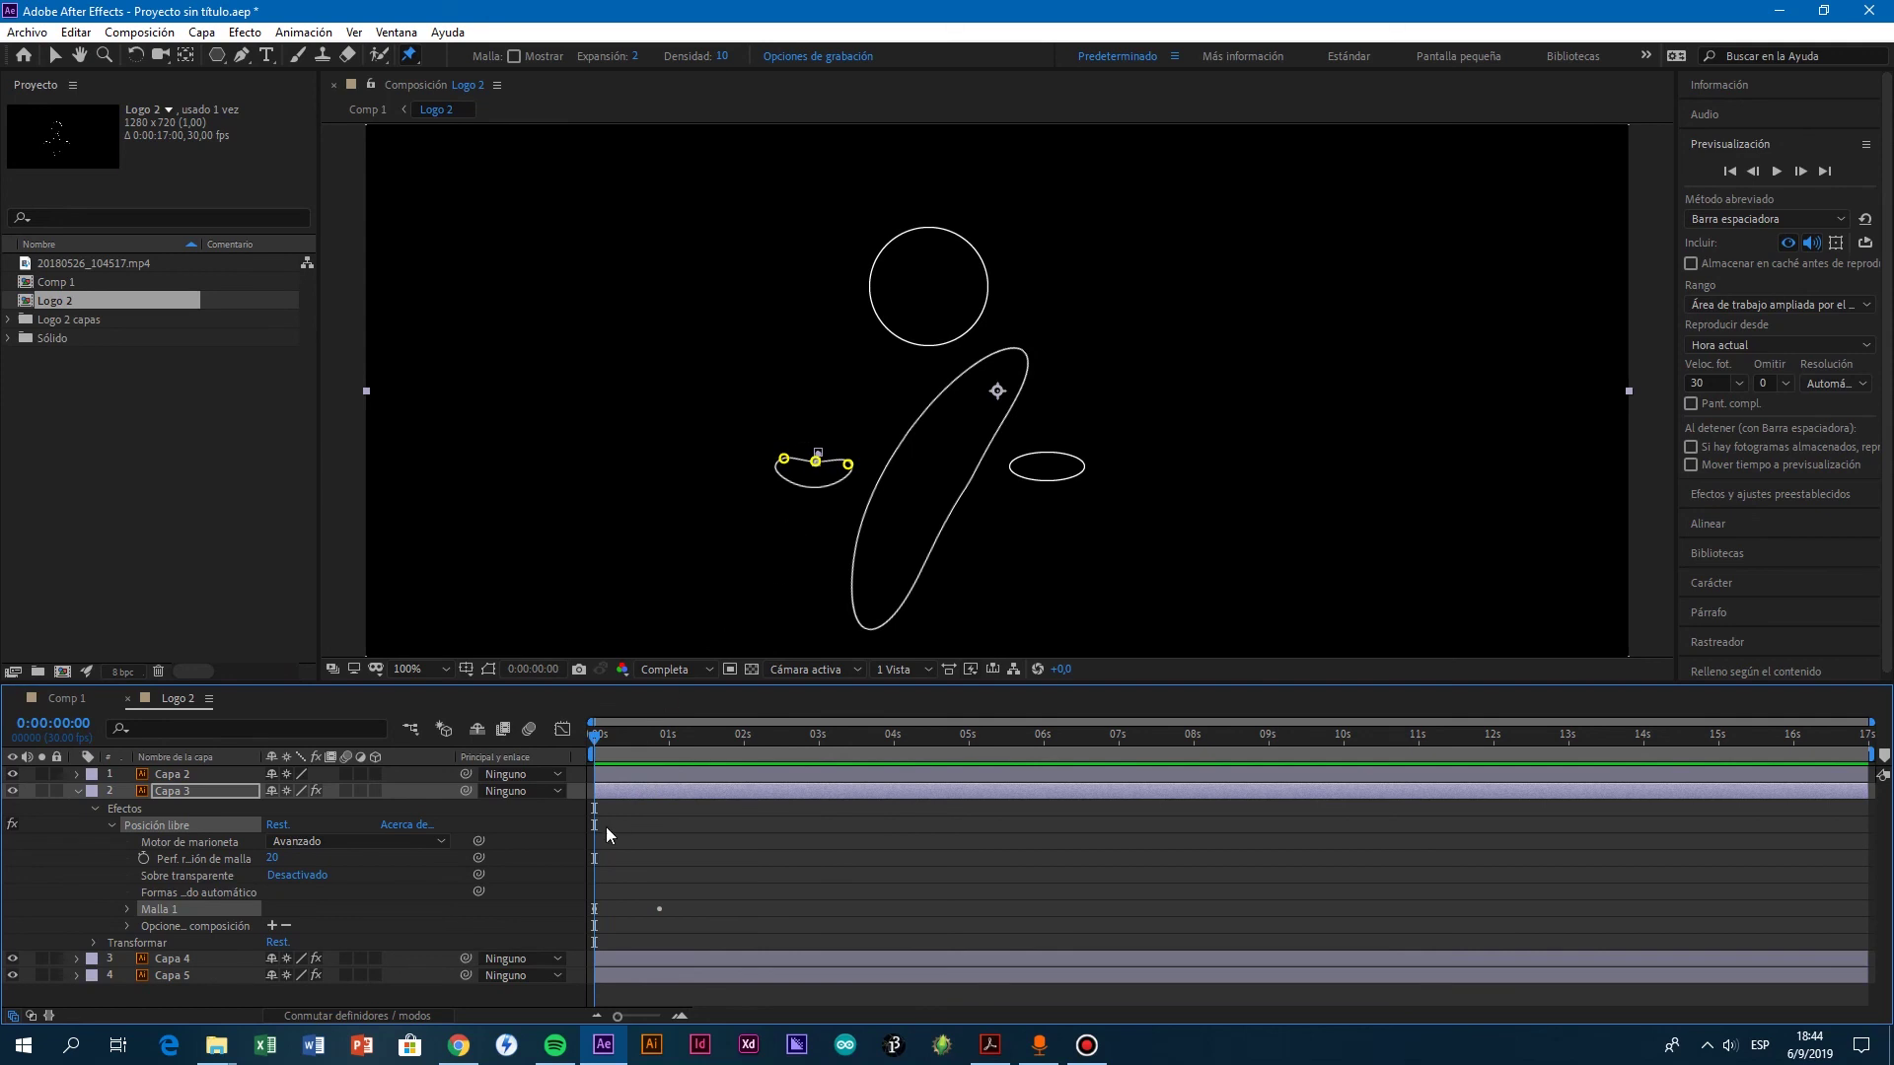
Step: Keyframe the ellipse's middle pin slightly past half a second, and raise its outer left pin at 0:00:00:09
left_click_drag(595, 738, 638, 744)
left_click(814, 472)
left_click(647, 740)
left_click_drag(629, 740, 617, 740)
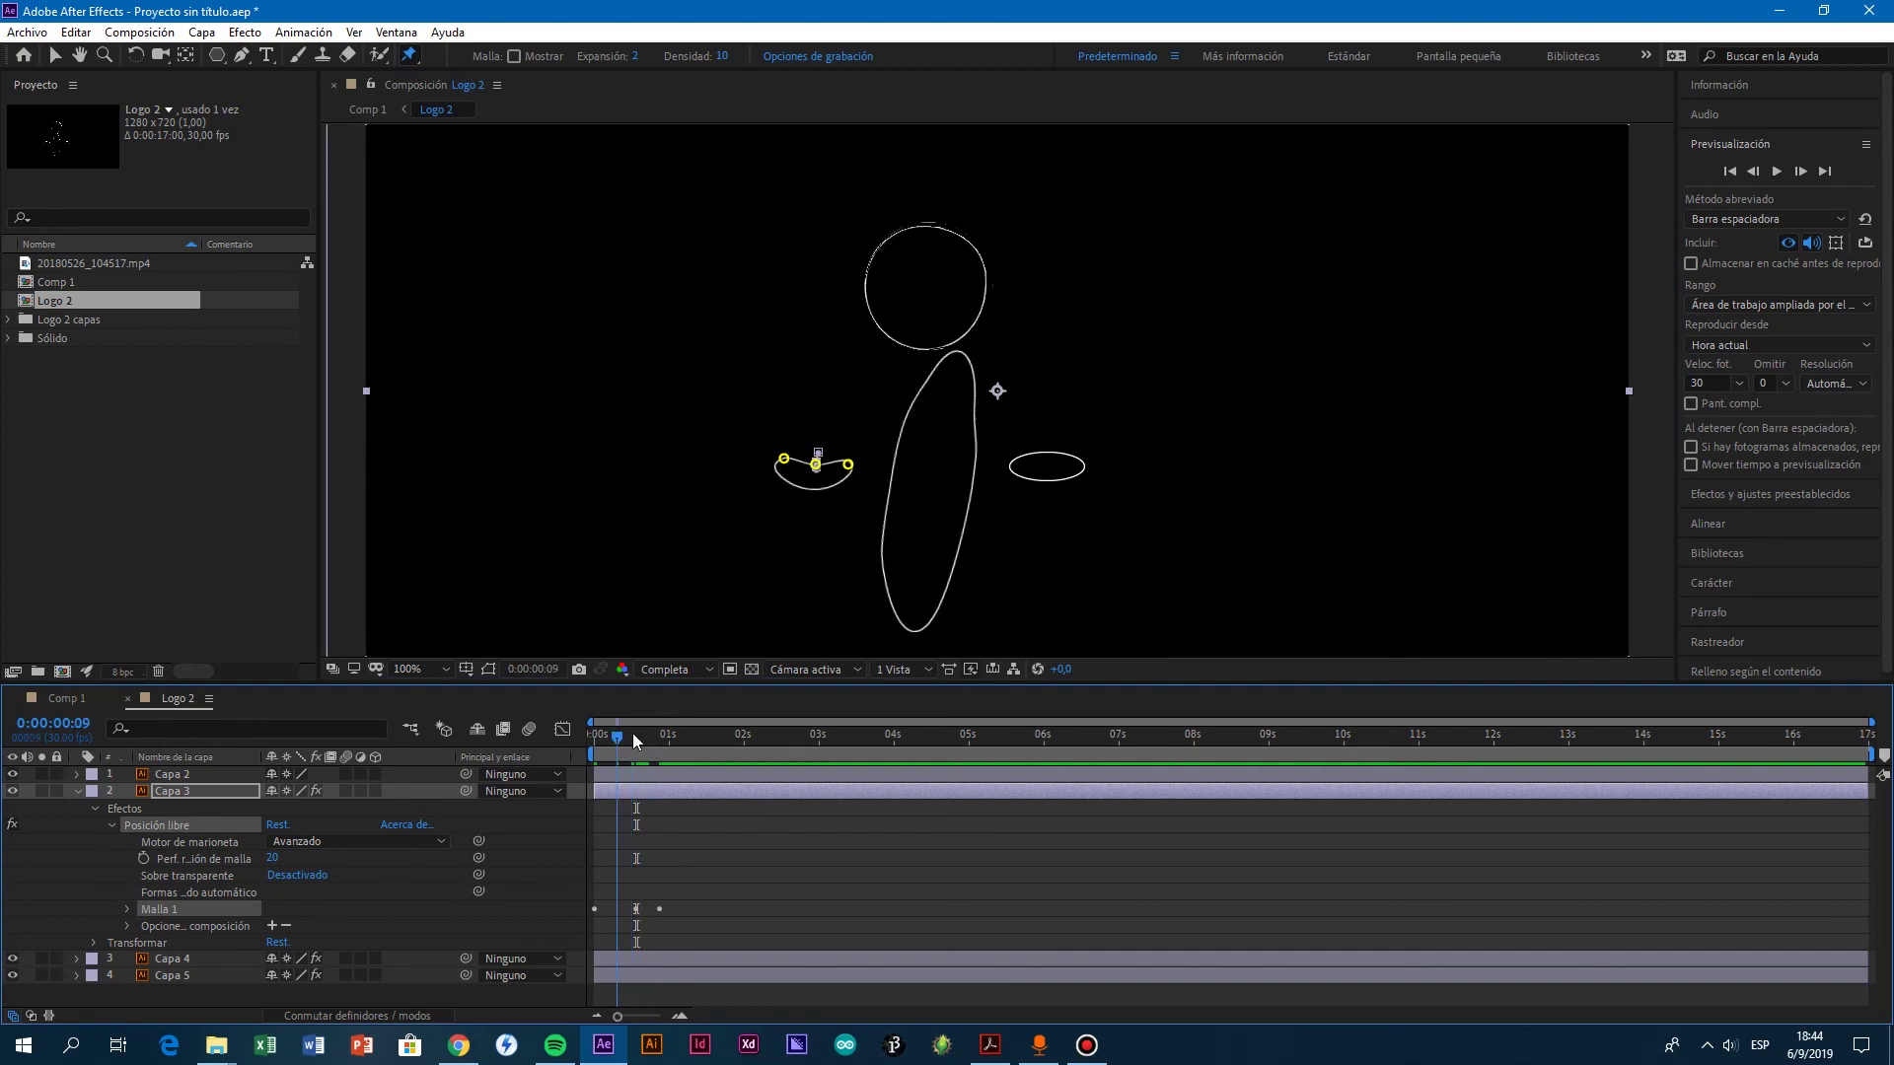
left_click_drag(783, 459, 783, 427)
Step: Return to 0:00:00:00 and preview the left ellipse's deformation together with the body
left_click(611, 738)
left_click_drag(612, 738, 594, 738)
key("space")
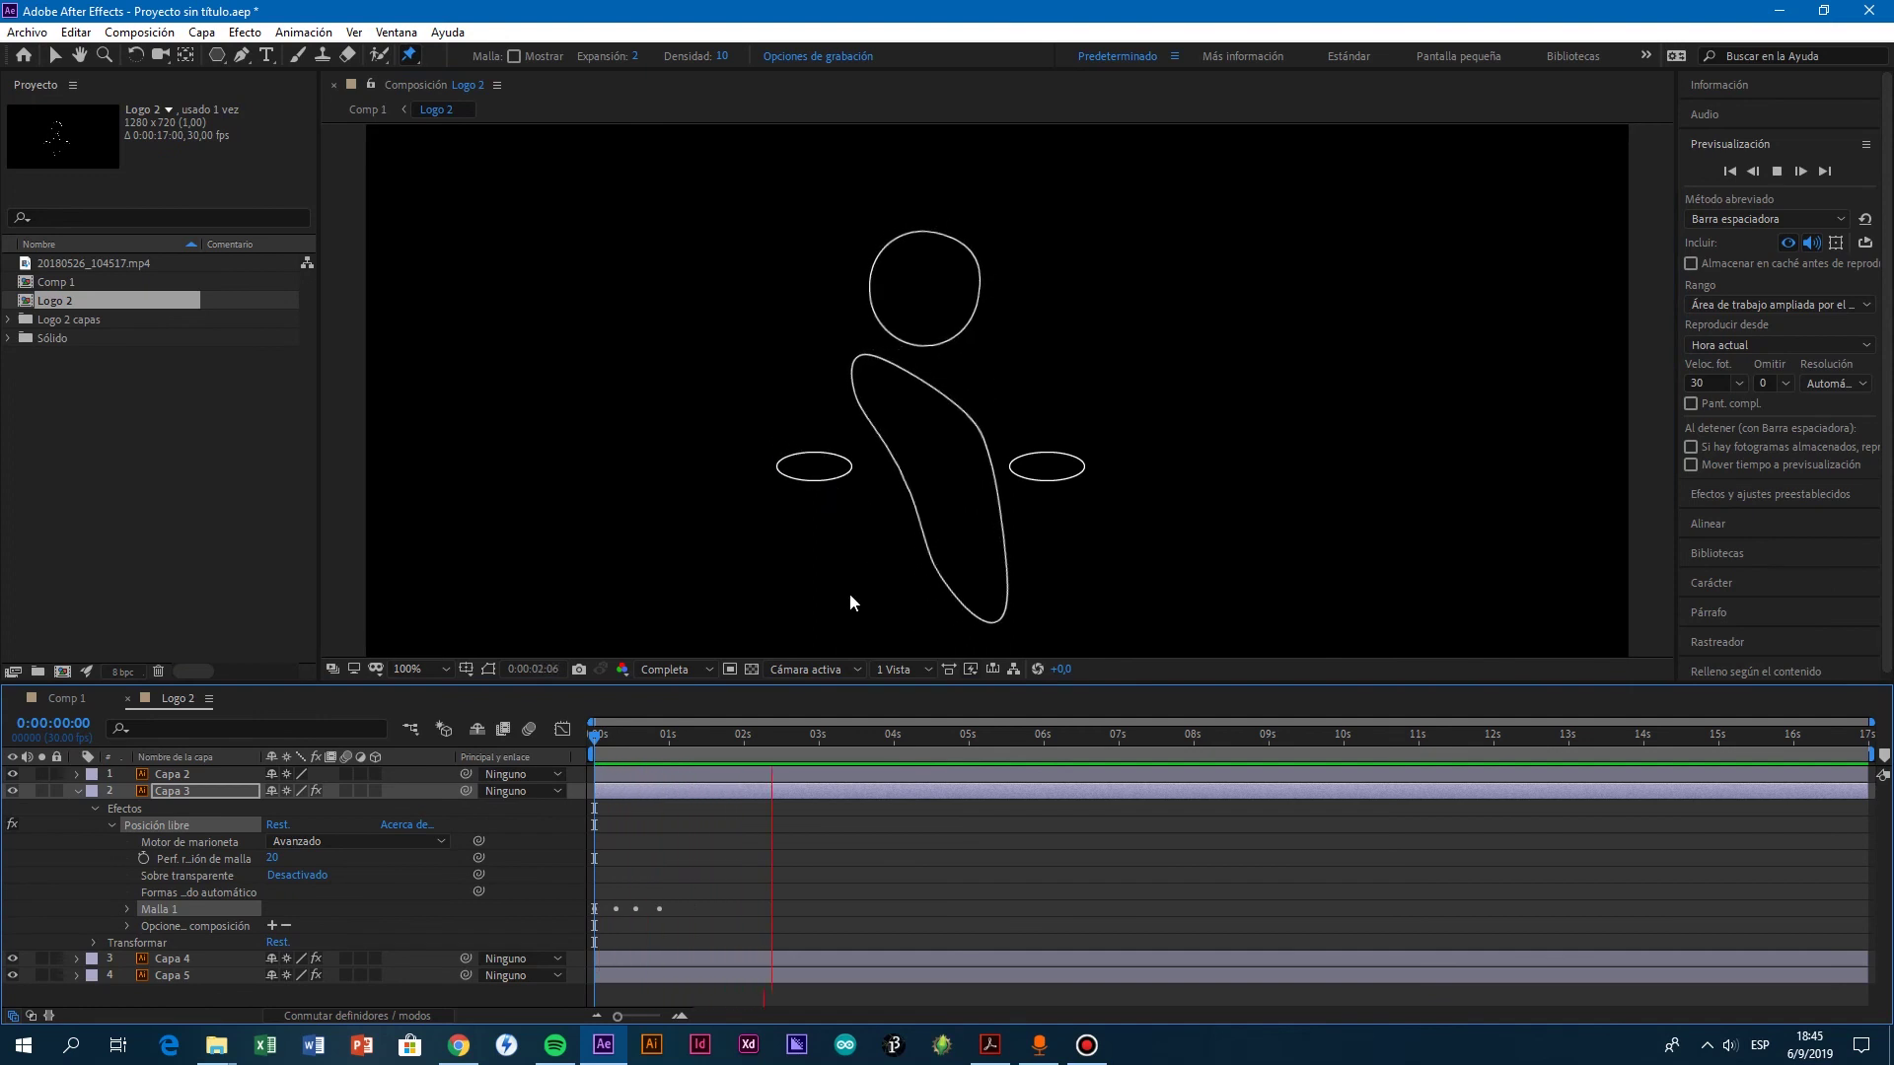
key("space")
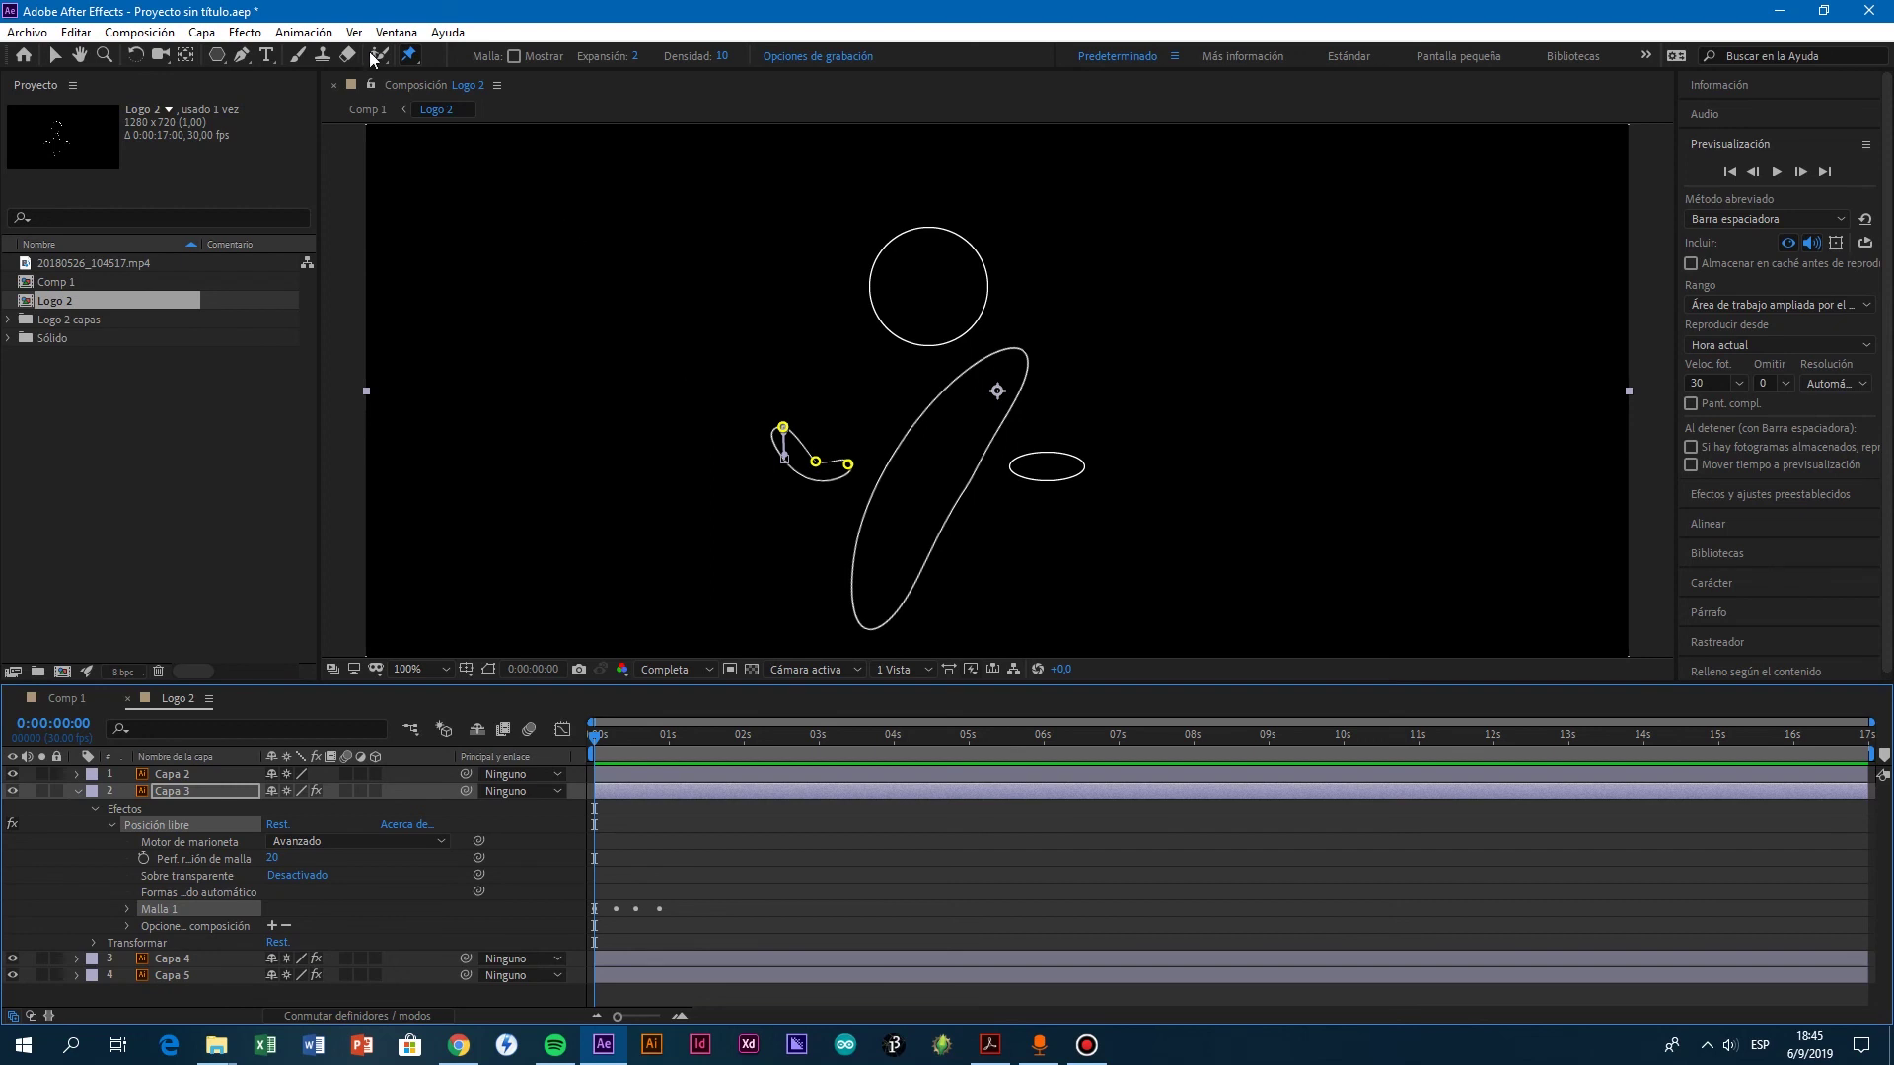
key("space")
Step: Switch to the Selection tool, open Comp 1, and play the animated logo from 0:00:00:00
key("v")
left_click(66, 698)
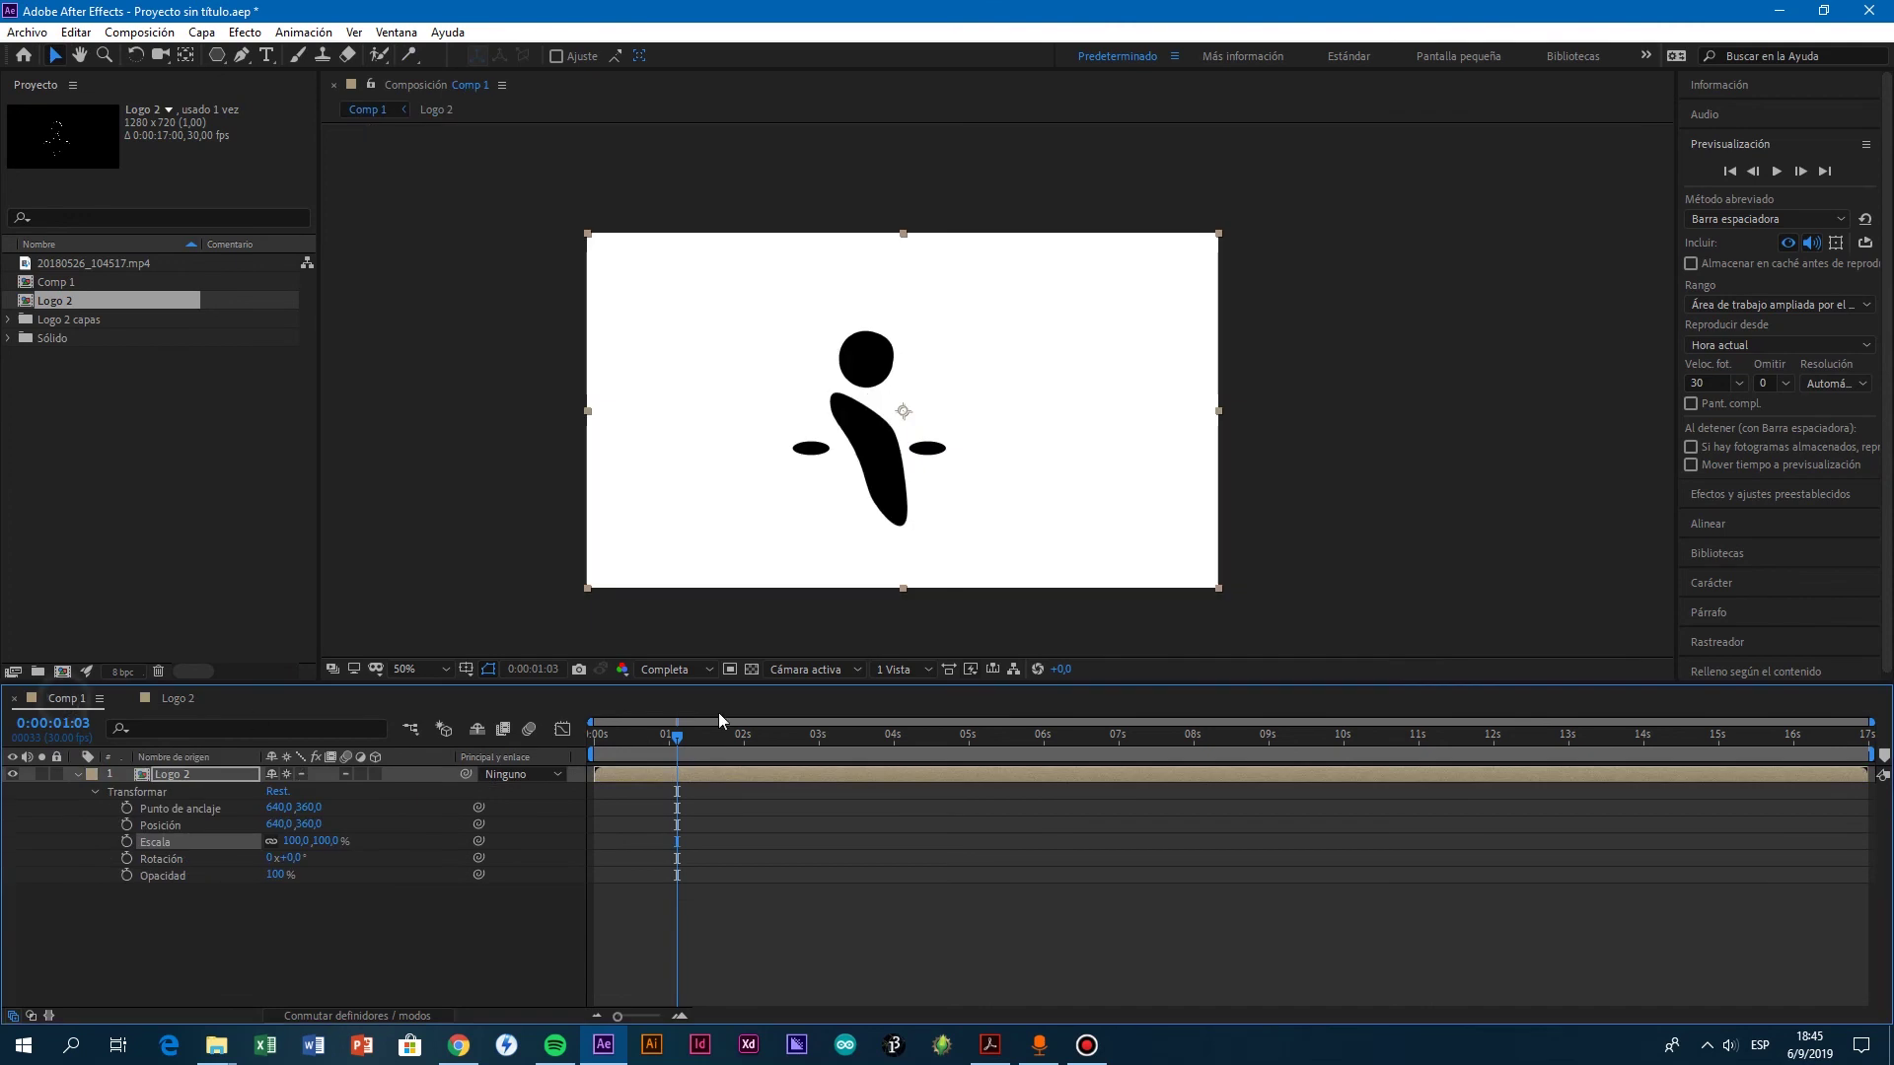
left_click_drag(683, 738, 572, 755)
left_click(1776, 172)
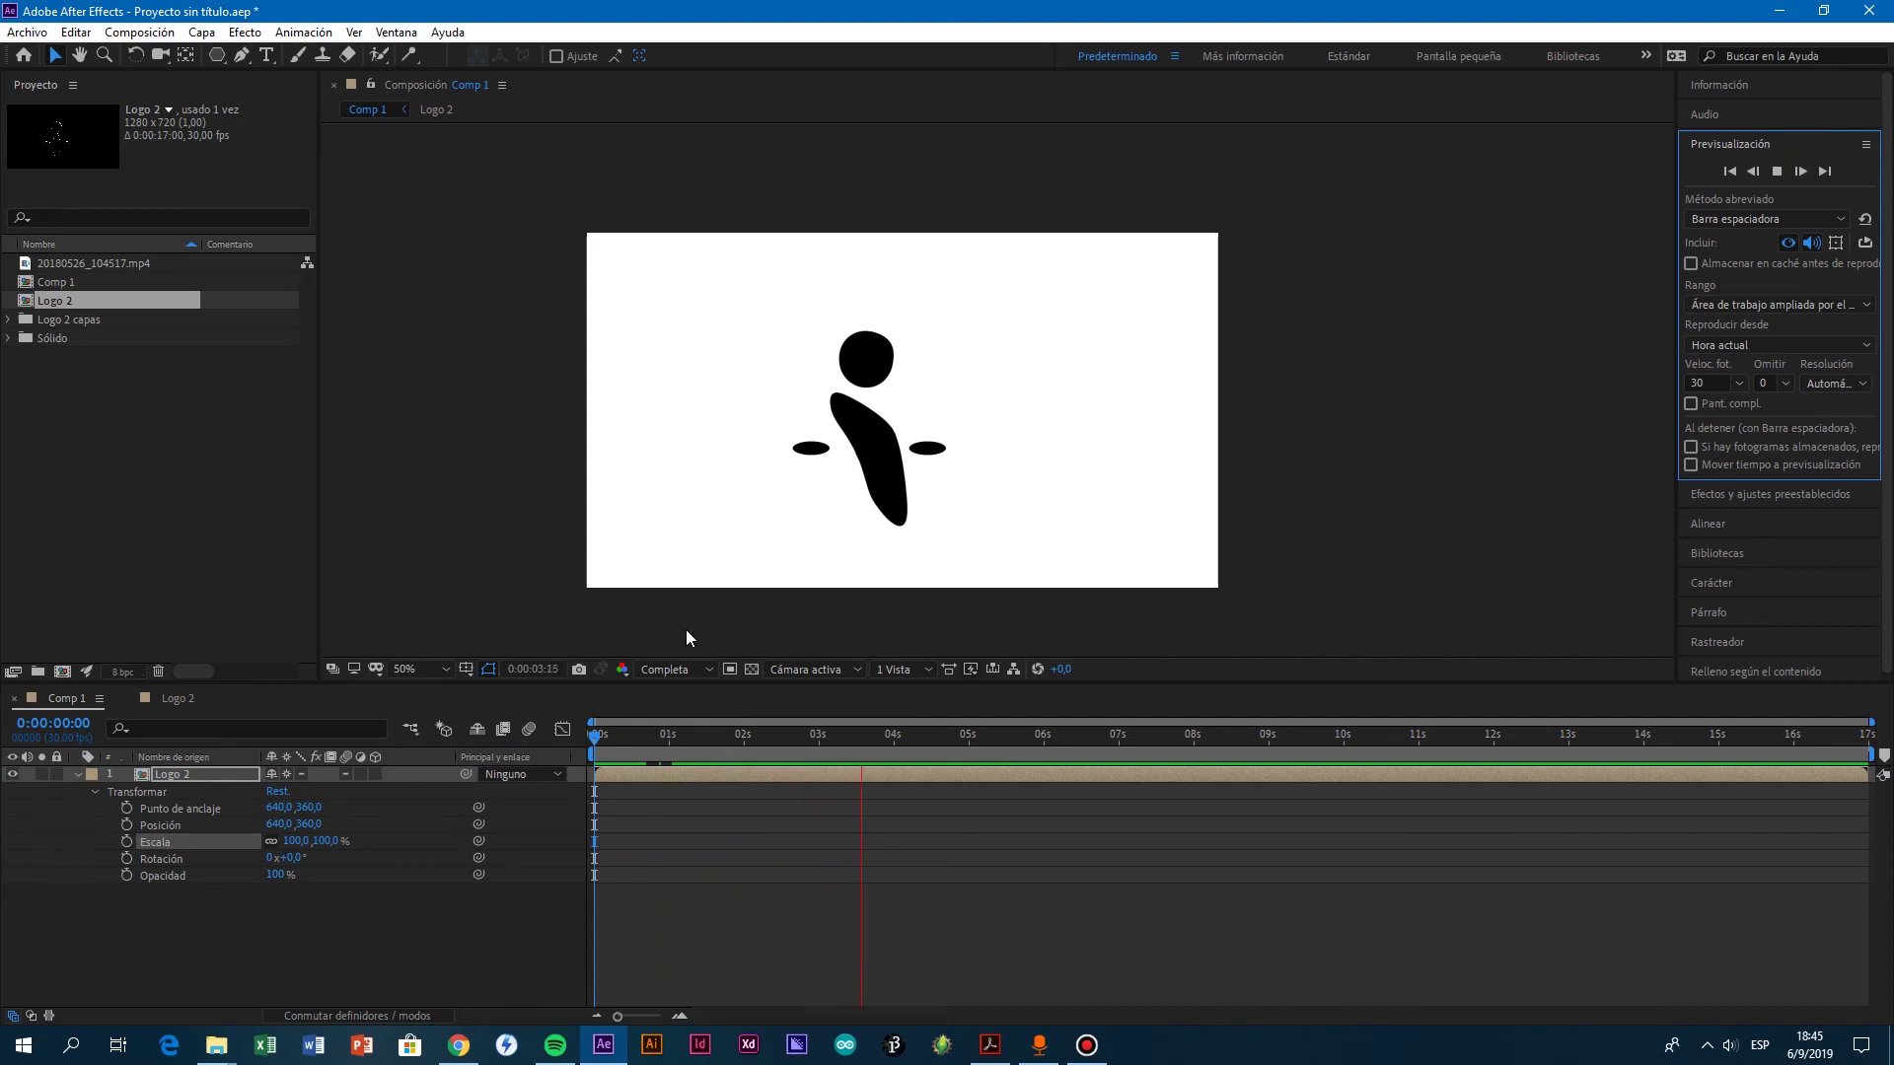
left_click(597, 745)
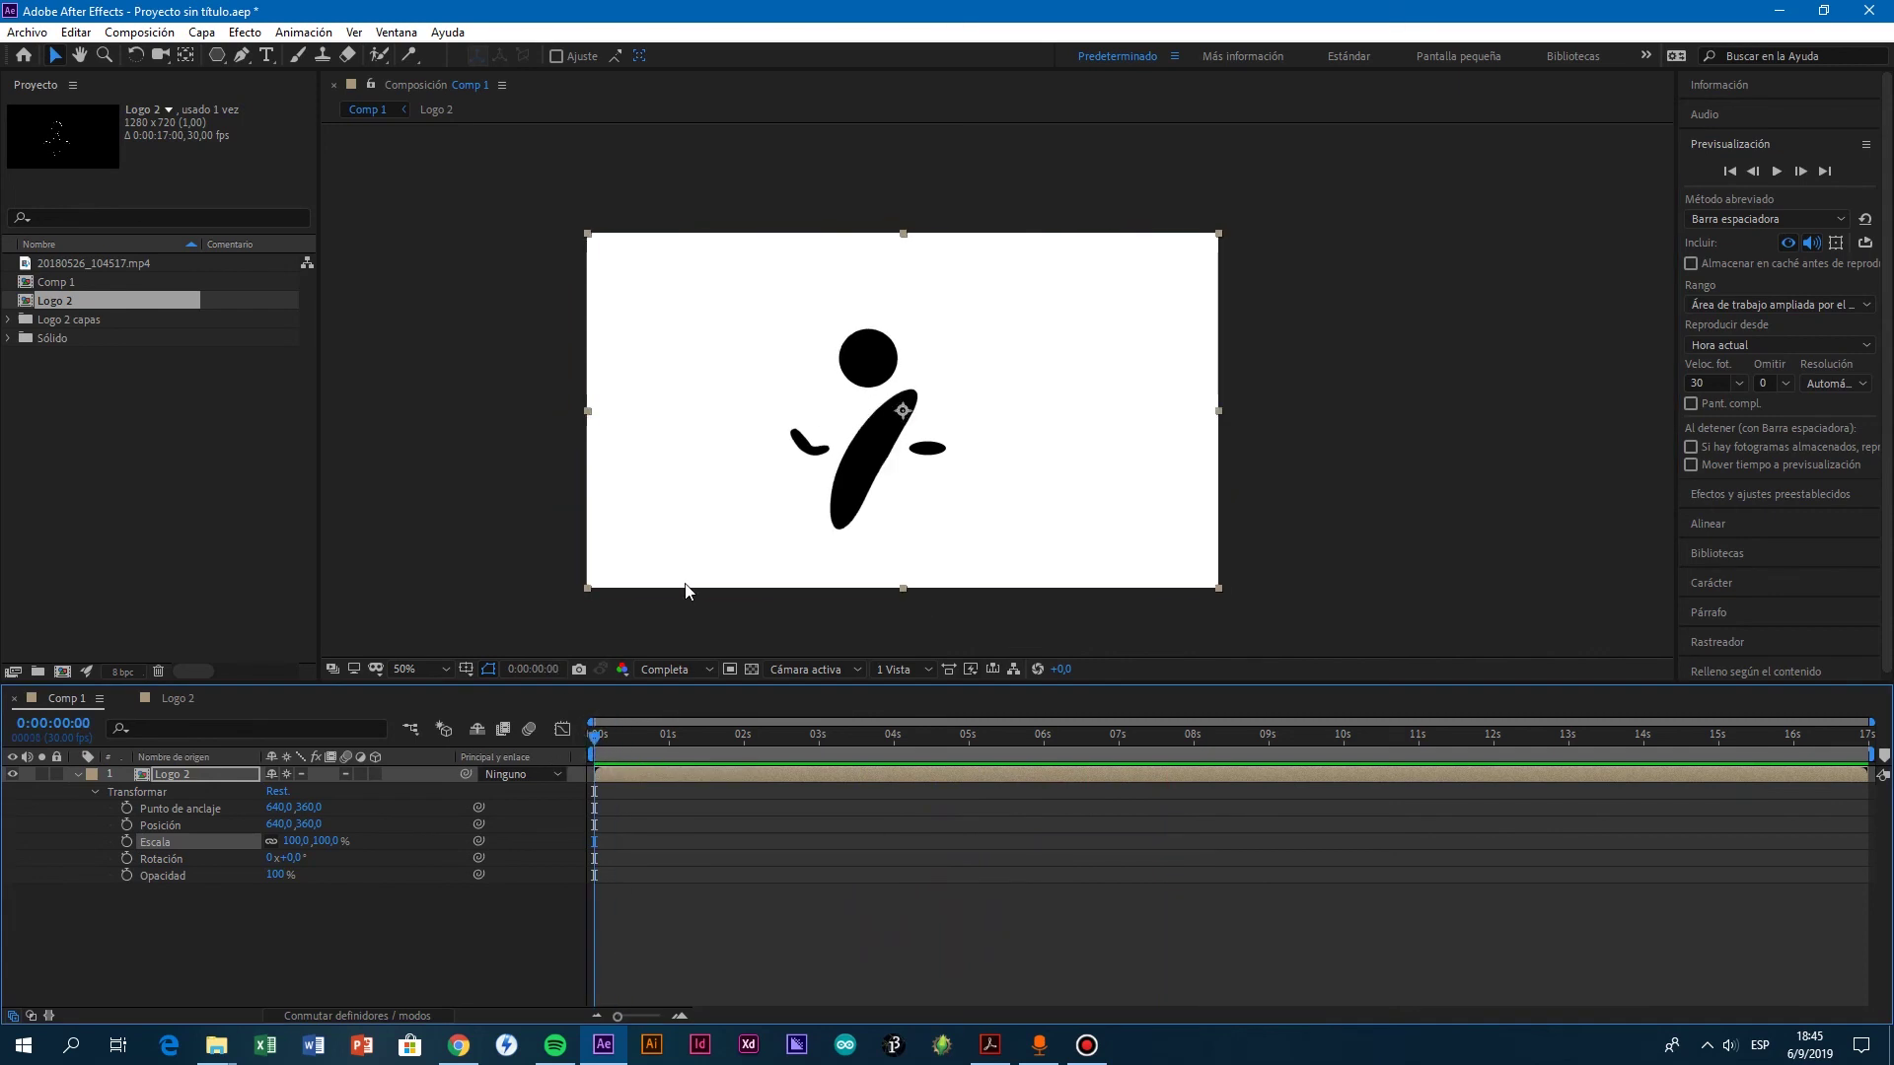